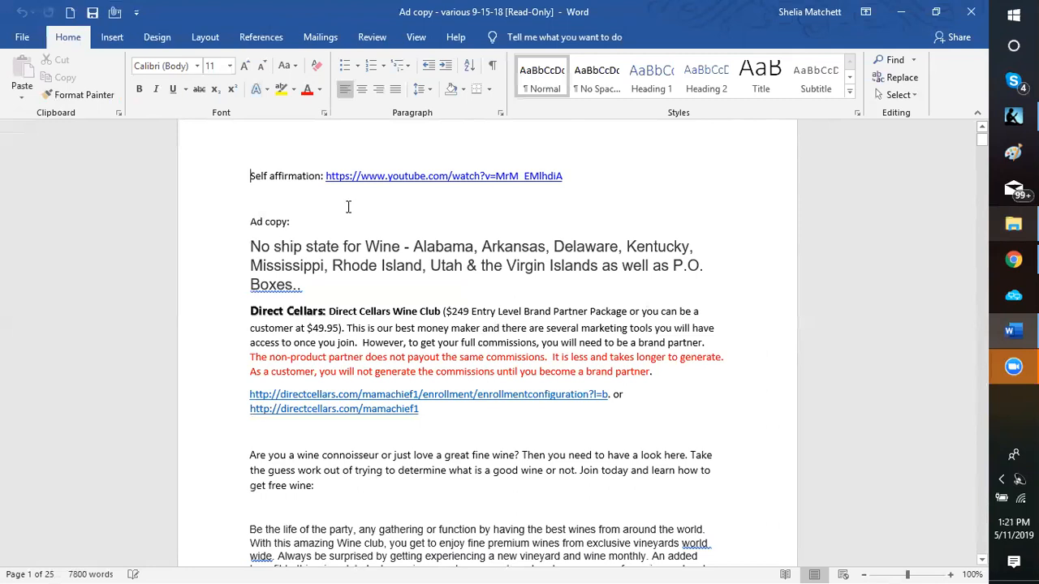
Step: Scroll through the Word document, then hide Word to return to the WordPress editor
scroll(349, 207, down, 3)
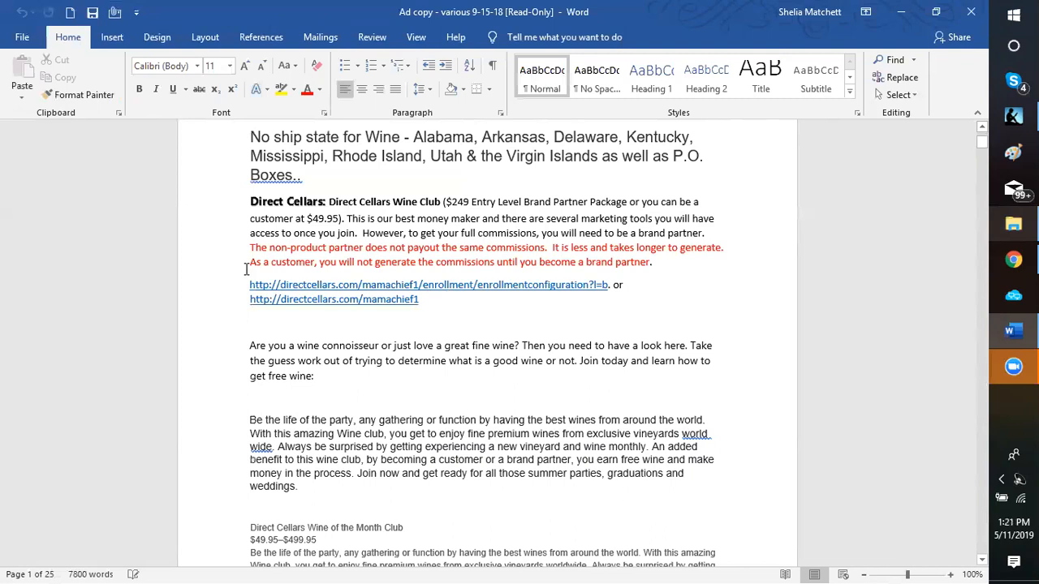
scroll(305, 330, down, 2)
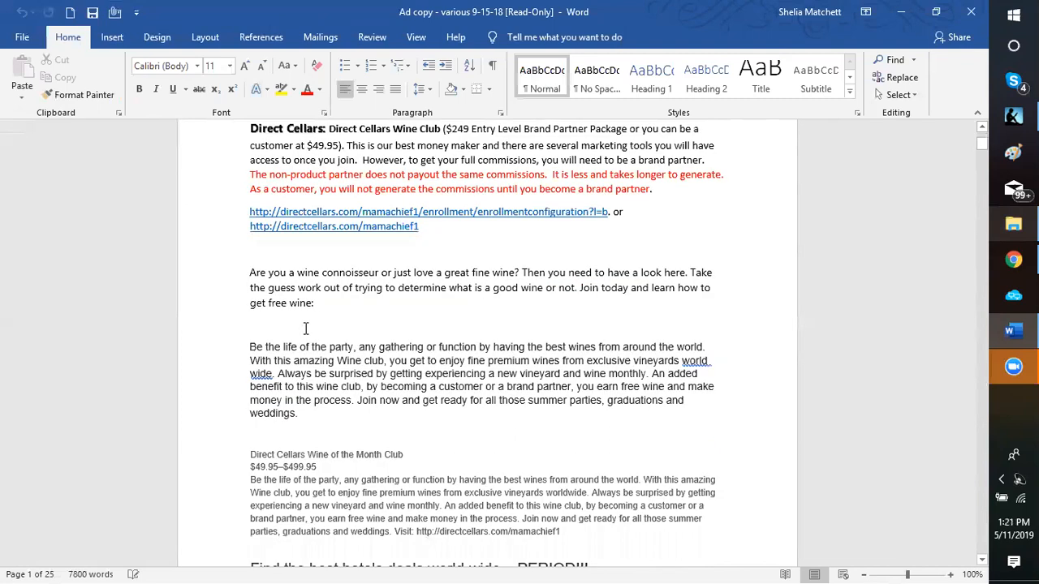
scroll(403, 331, down, 2)
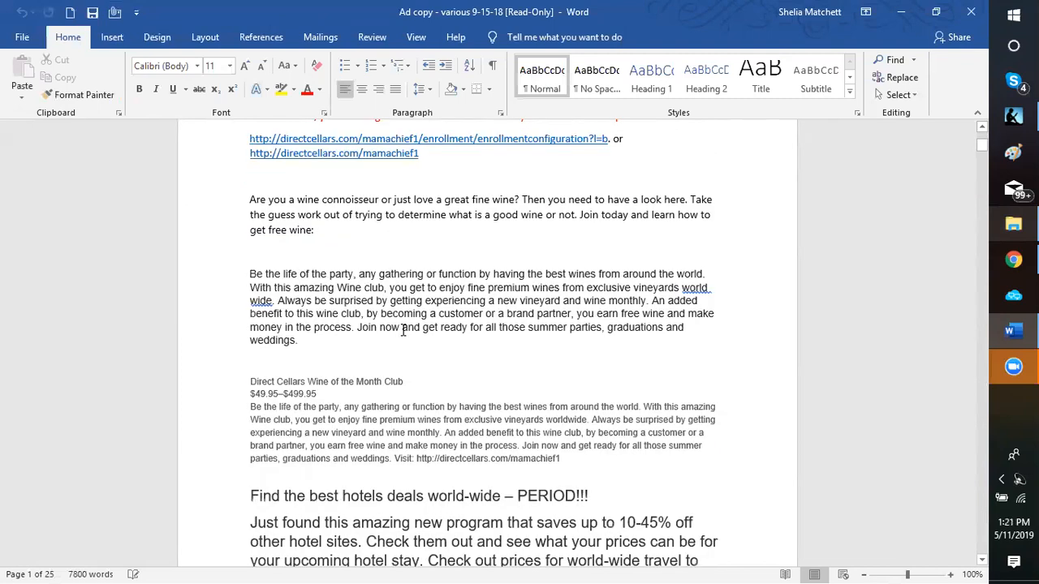
scroll(162, 355, down, 3)
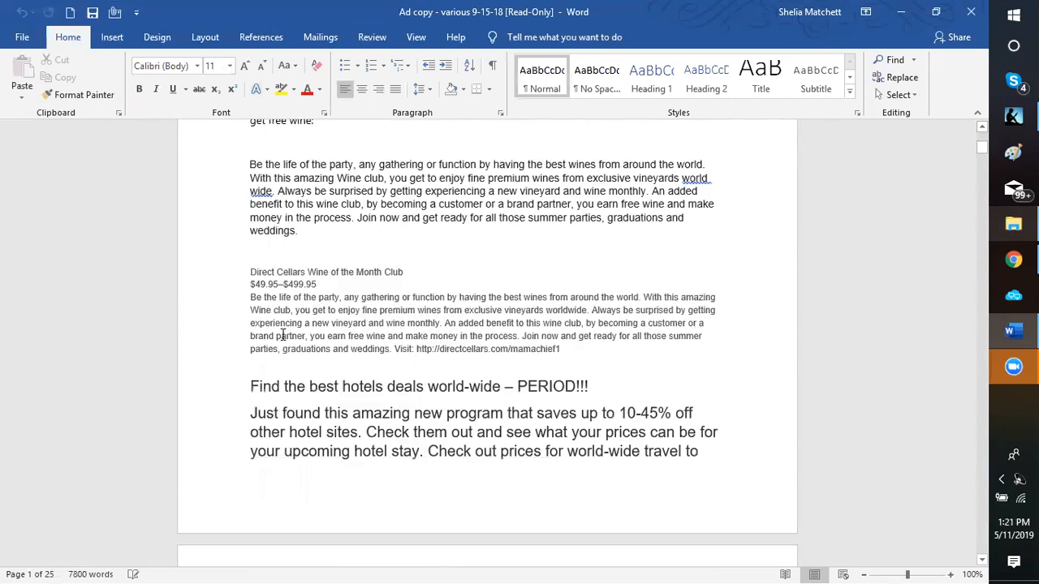
scroll(255, 312, down, 2)
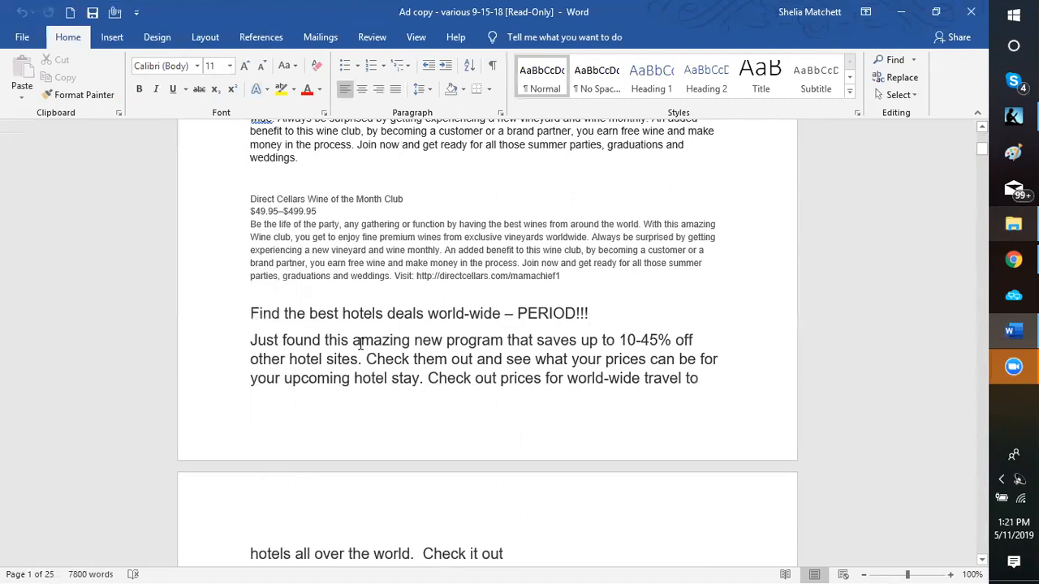
scroll(268, 246, down, 2)
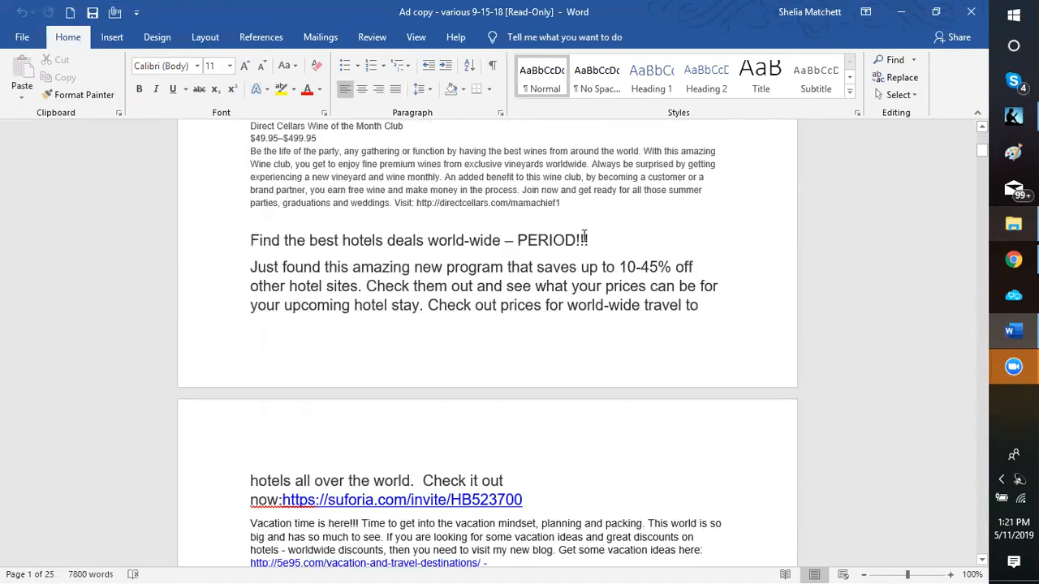
scroll(313, 369, down, 3)
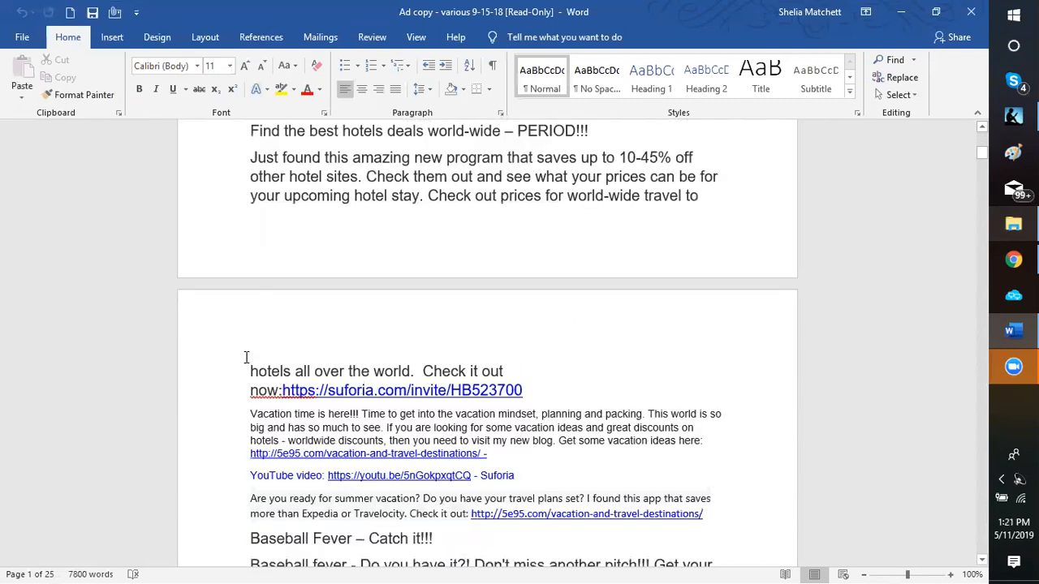
scroll(247, 358, down, 2)
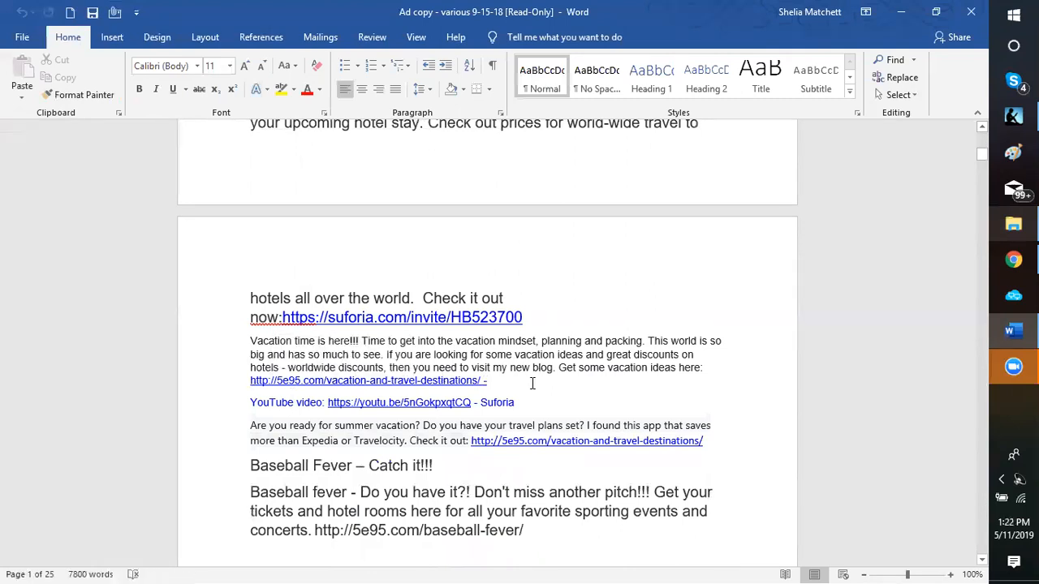
scroll(379, 372, down, 1)
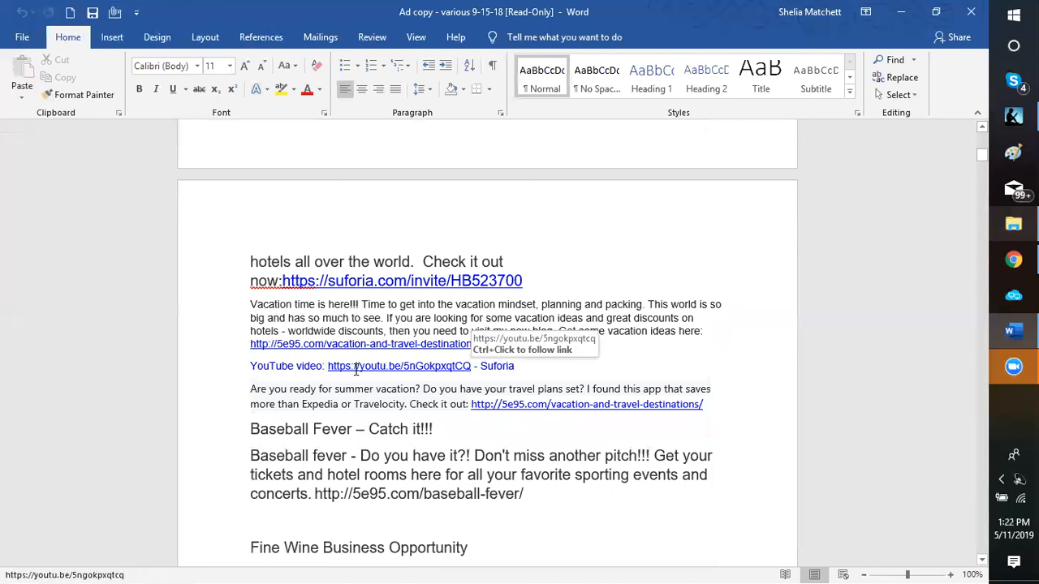
scroll(356, 370, down, 1)
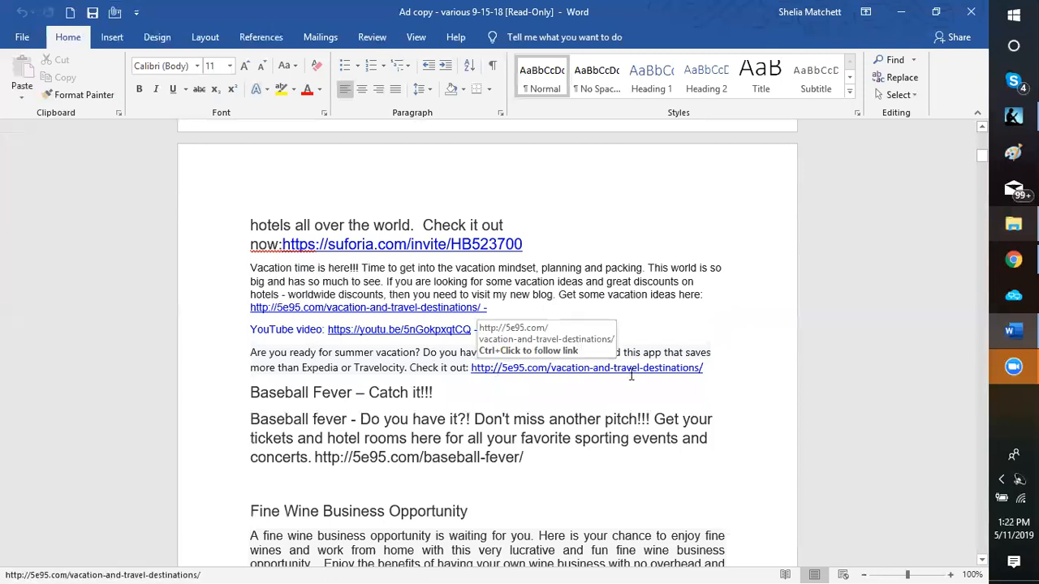
scroll(227, 364, down, 2)
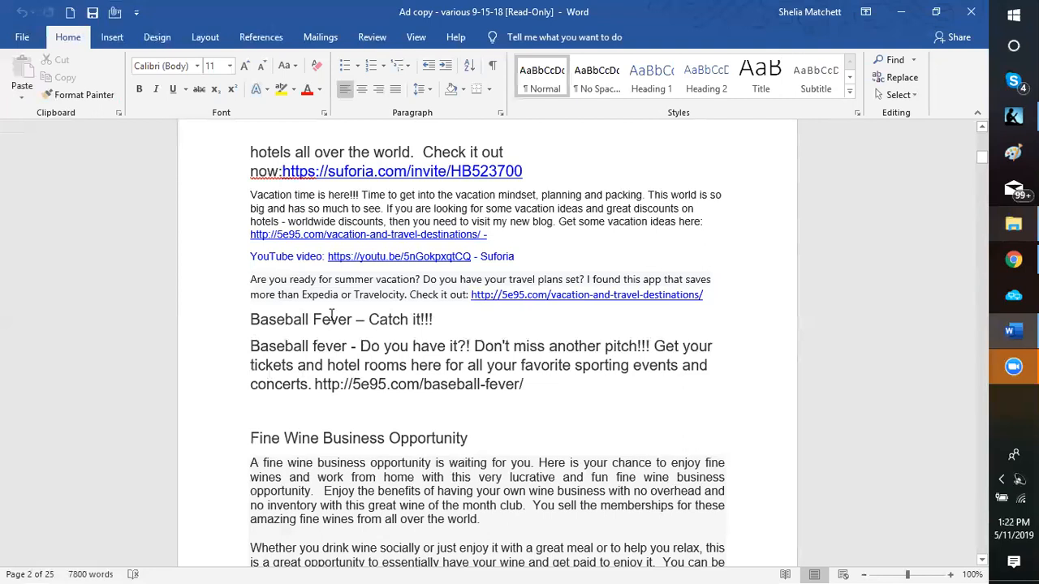
scroll(257, 285, down, 2)
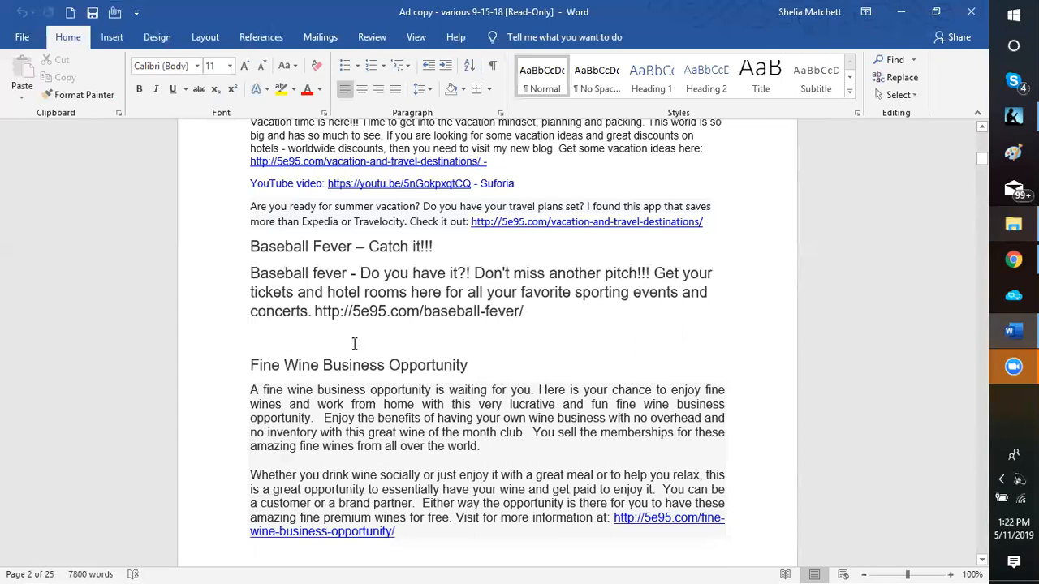
scroll(354, 349, down, 2)
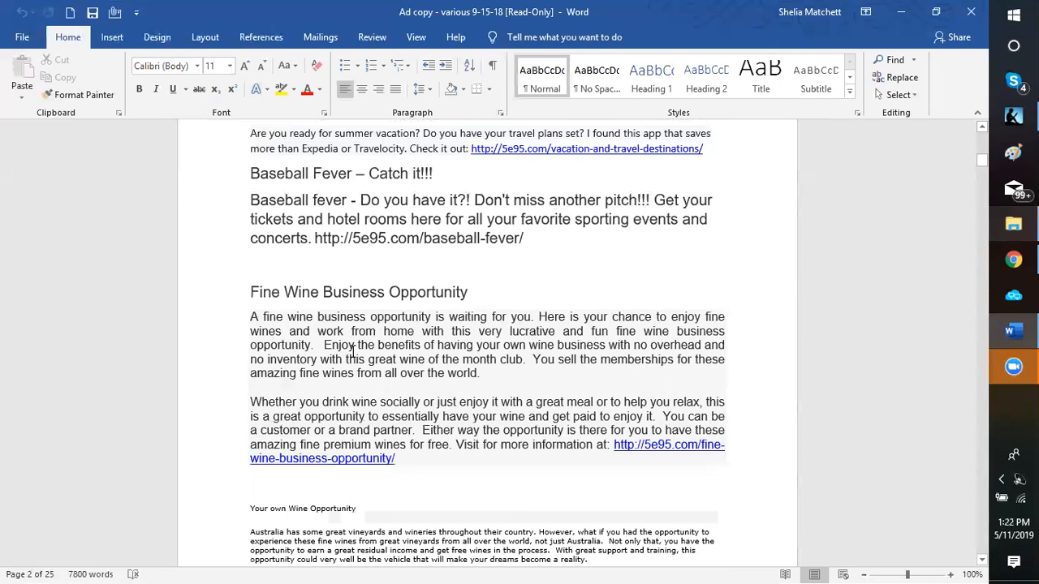
scroll(354, 350, down, 2)
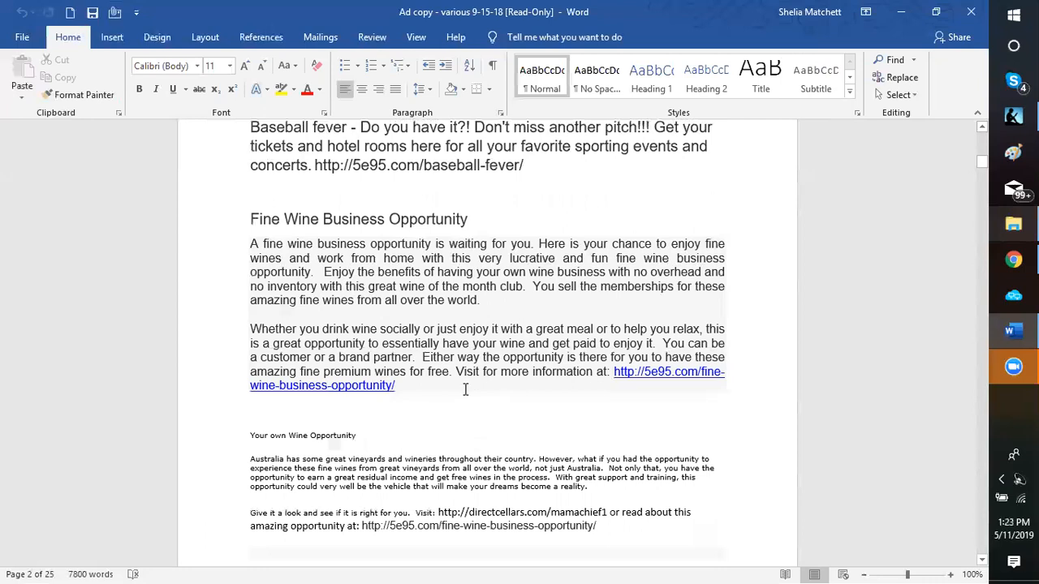
scroll(453, 364, up, 1)
scroll(451, 364, up, 6)
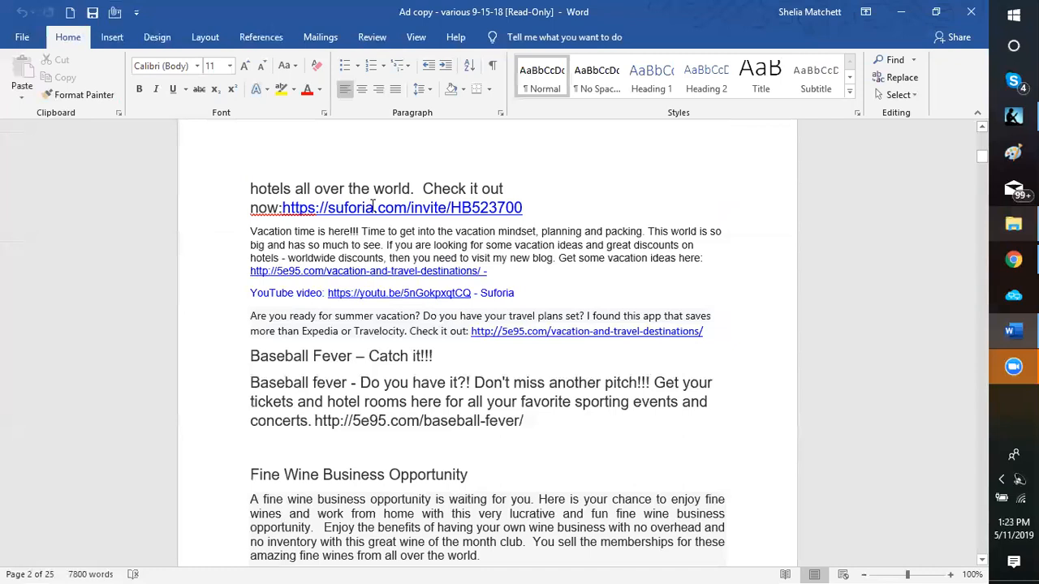
scroll(373, 207, up, 5)
scroll(372, 209, up, 10)
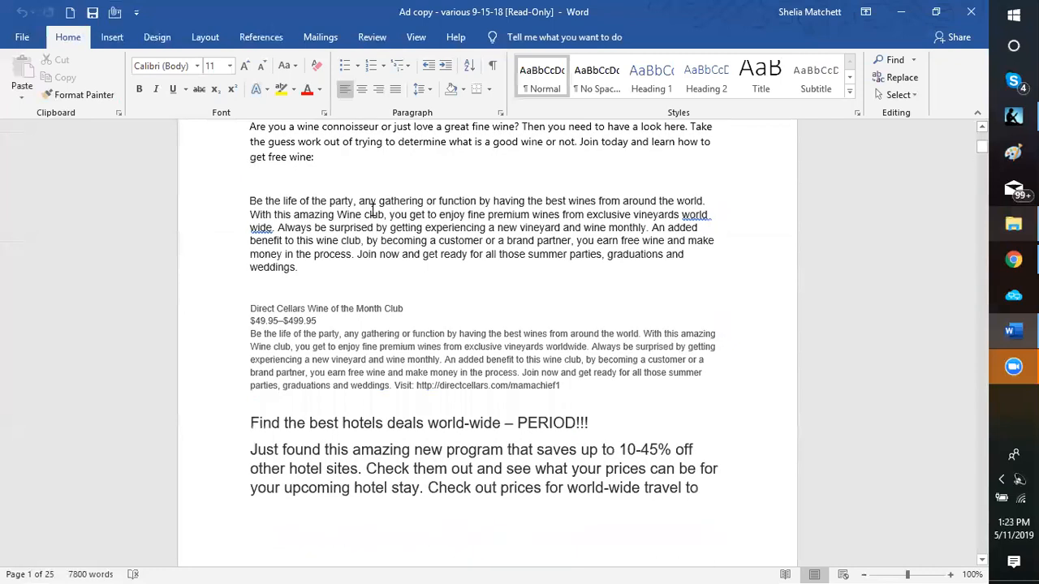
scroll(387, 170, up, 1)
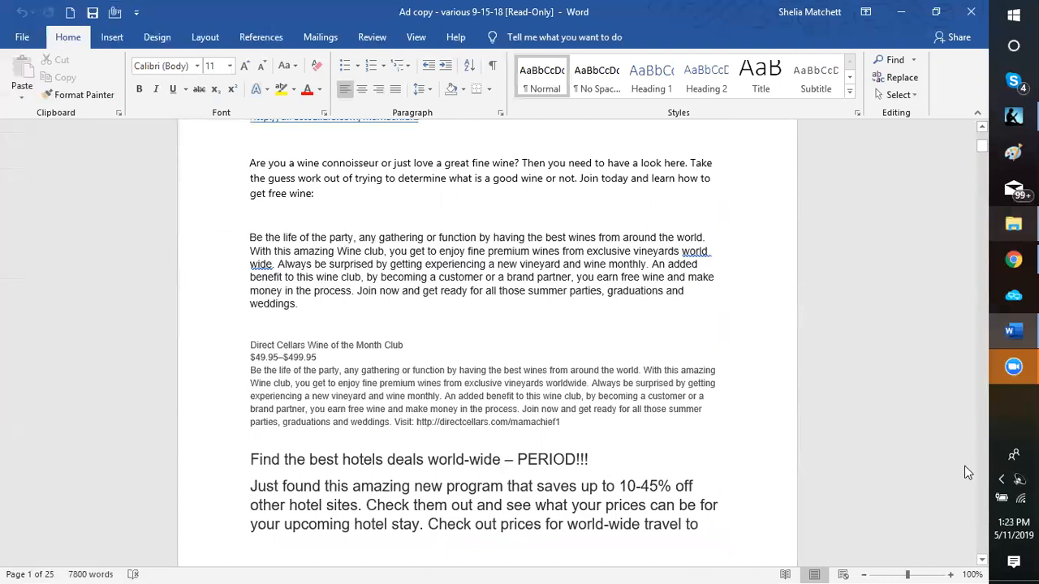
click(395, 303)
scroll(906, 16, up, 5)
scroll(906, 17, up, 2)
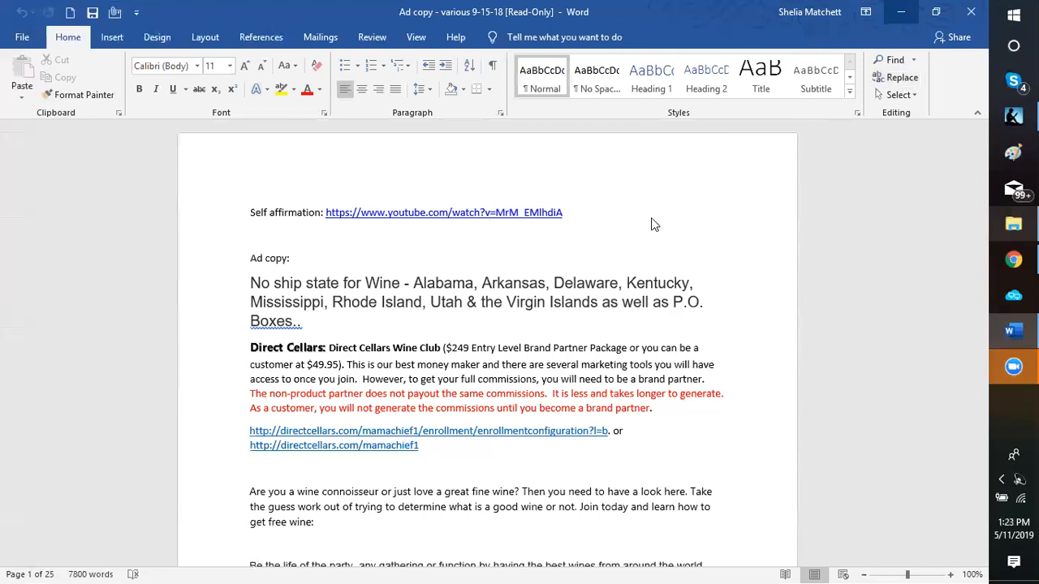
click(901, 11)
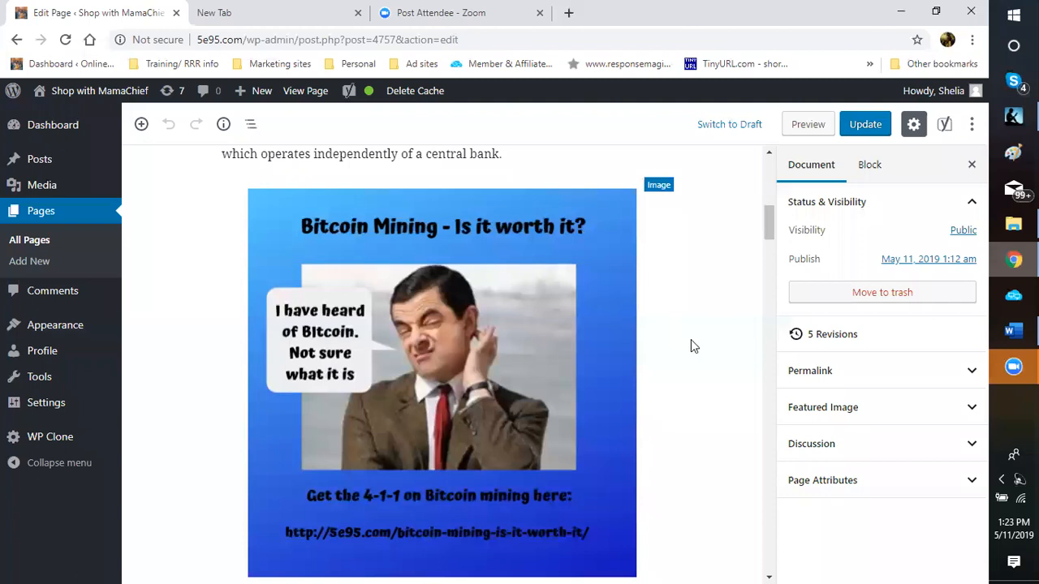
Step: Scroll up and down through the 'Bitcoin Mining - Is it worth it?' page in the editor
scroll(739, 321, up, 3)
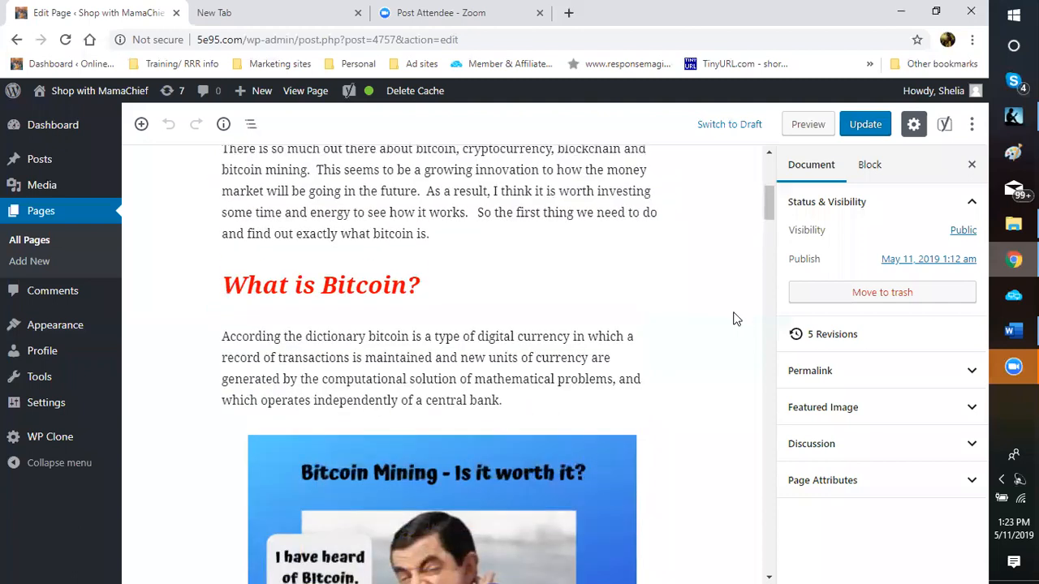
scroll(714, 323, up, 4)
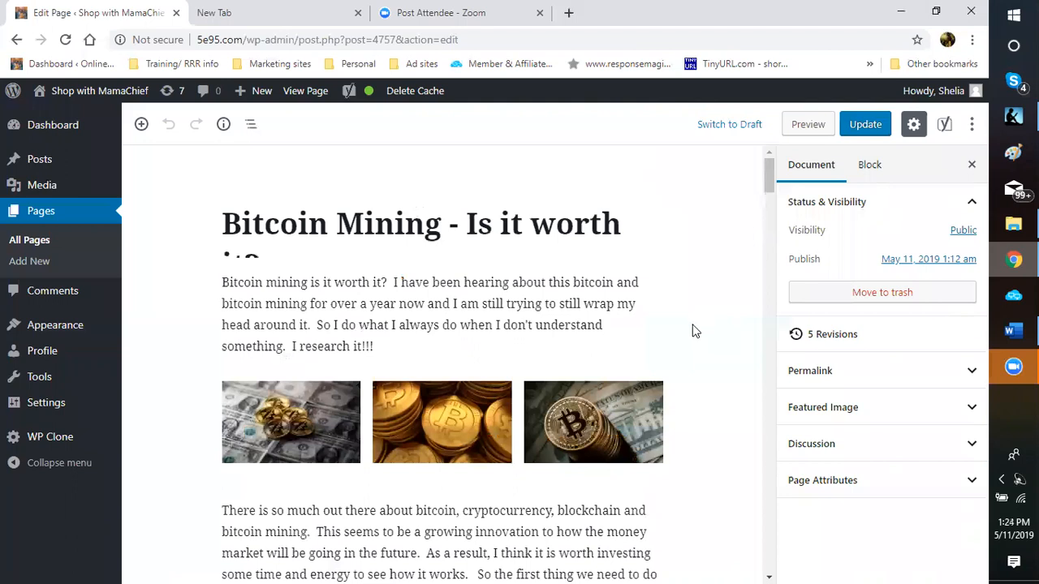
scroll(694, 334, down, 3)
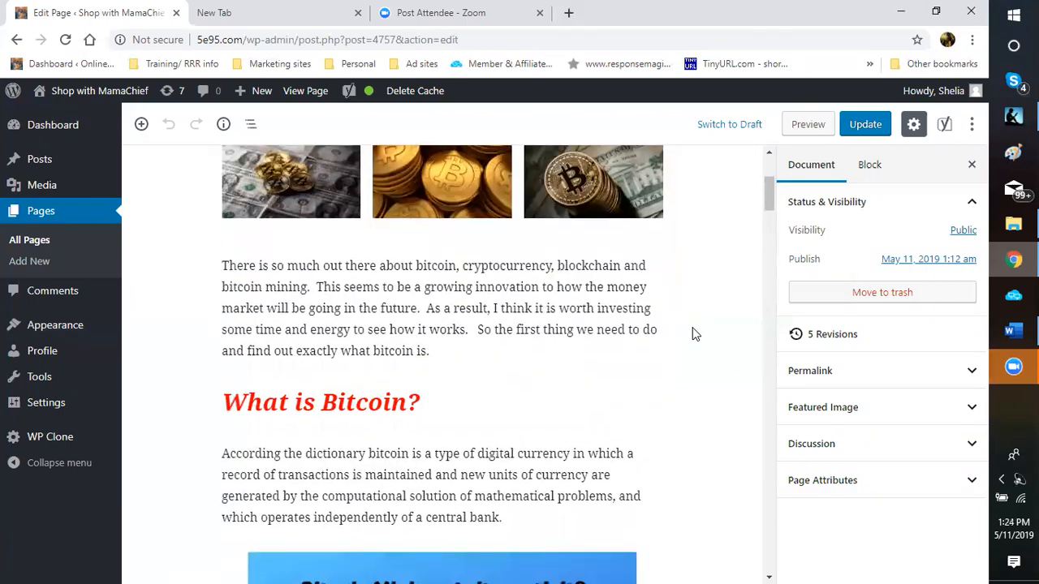
scroll(694, 333, down, 8)
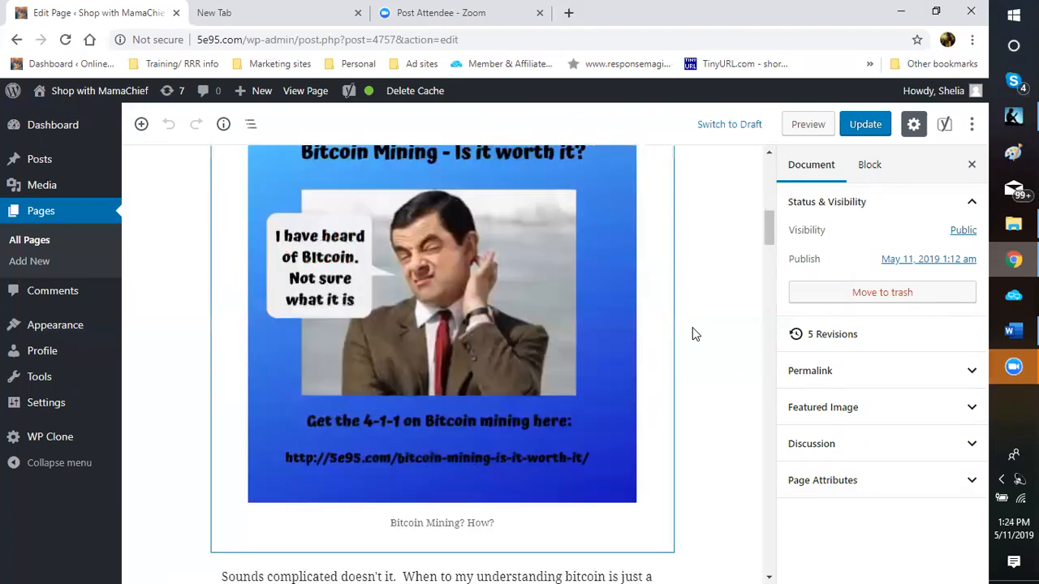
scroll(693, 334, down, 3)
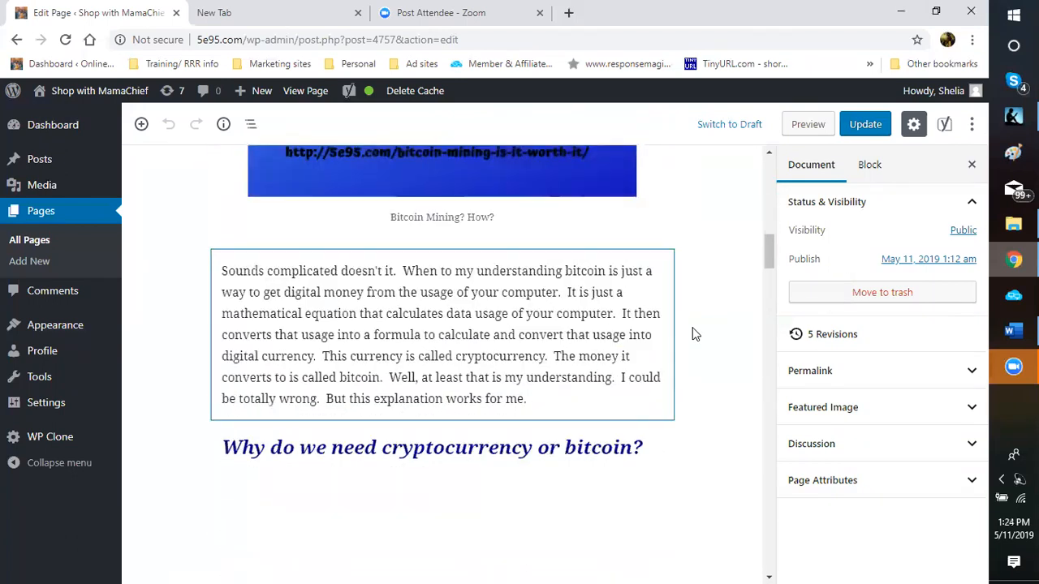
scroll(694, 333, down, 2)
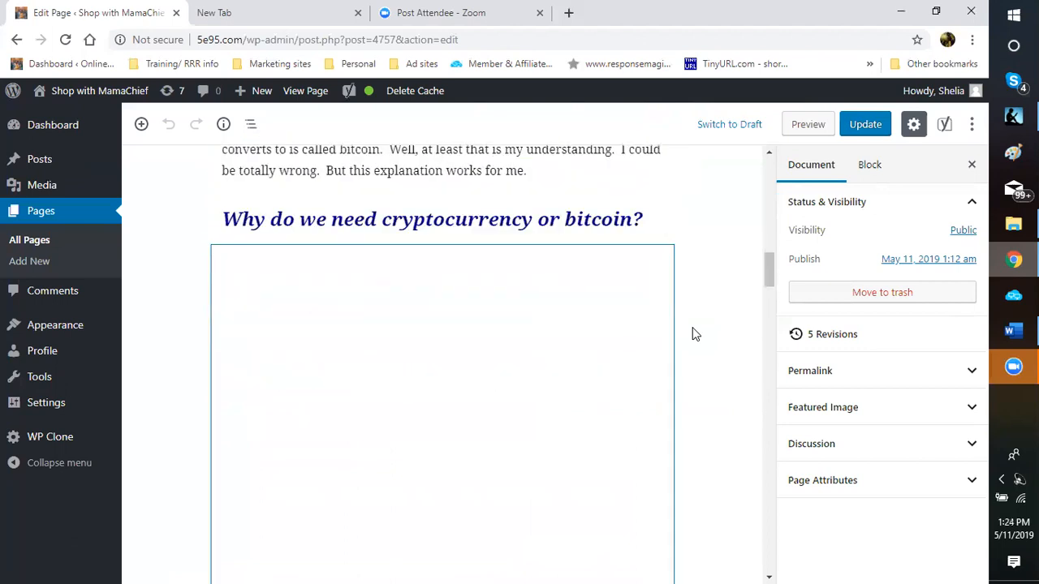
scroll(694, 333, down, 2)
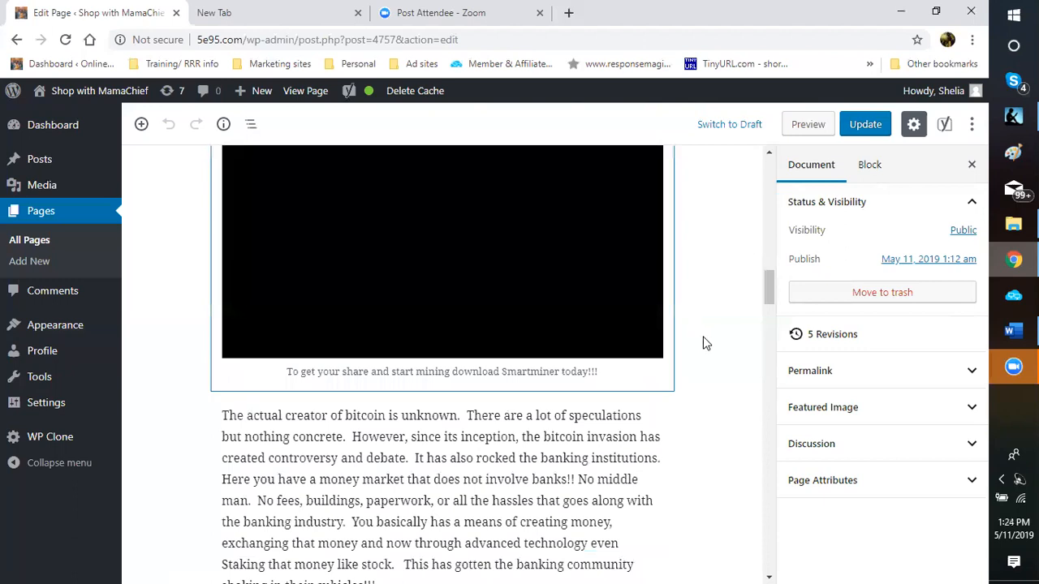
scroll(725, 364, down, 5)
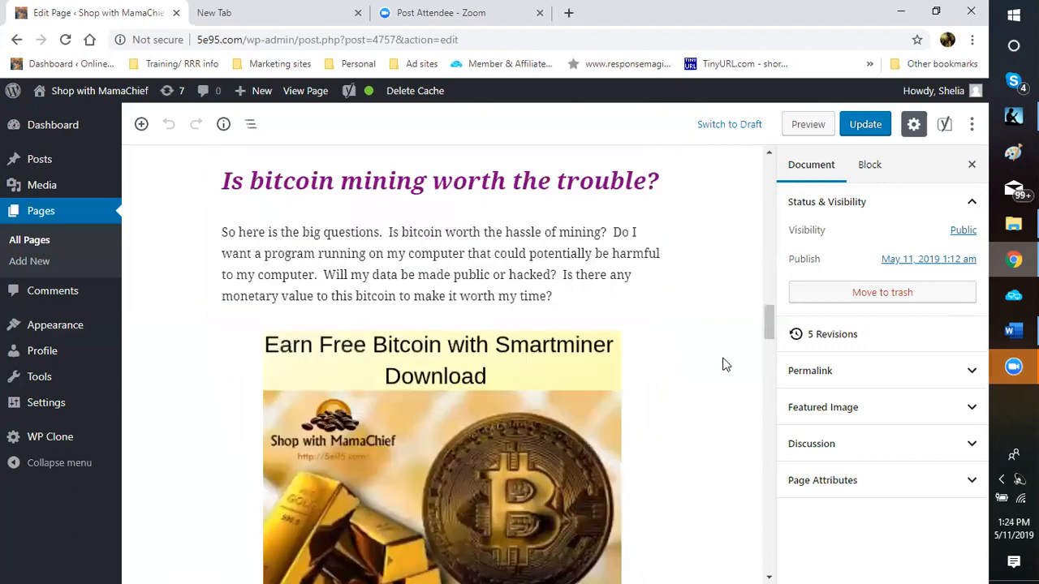
scroll(721, 365, down, 3)
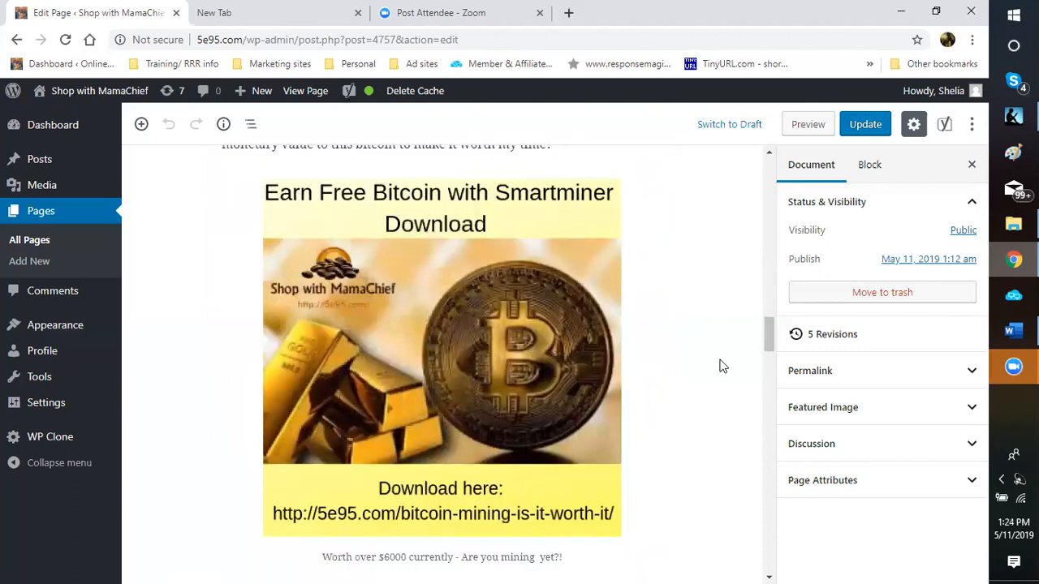
scroll(722, 366, down, 3)
scroll(721, 366, down, 3)
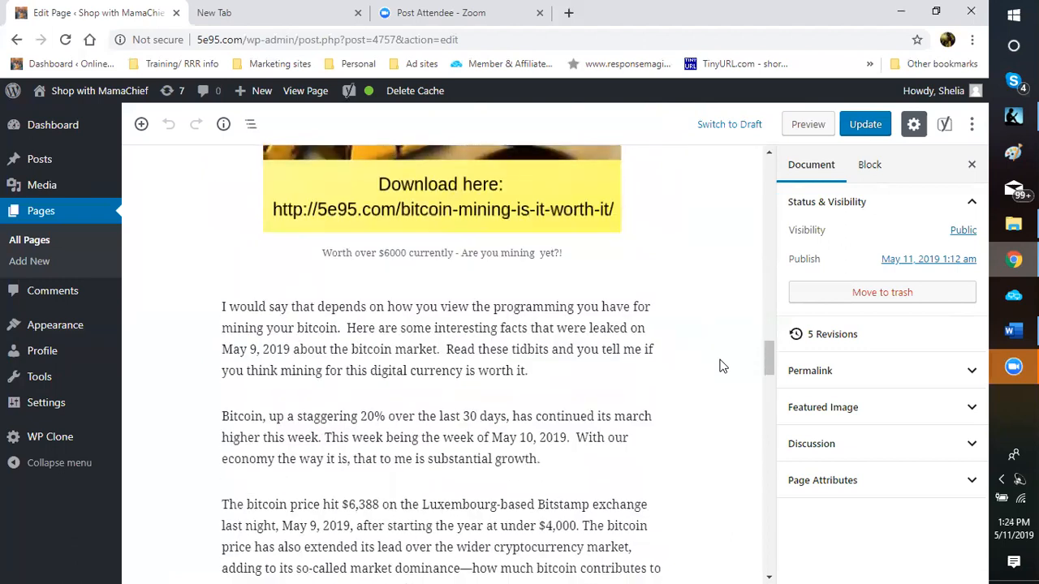
scroll(721, 366, down, 5)
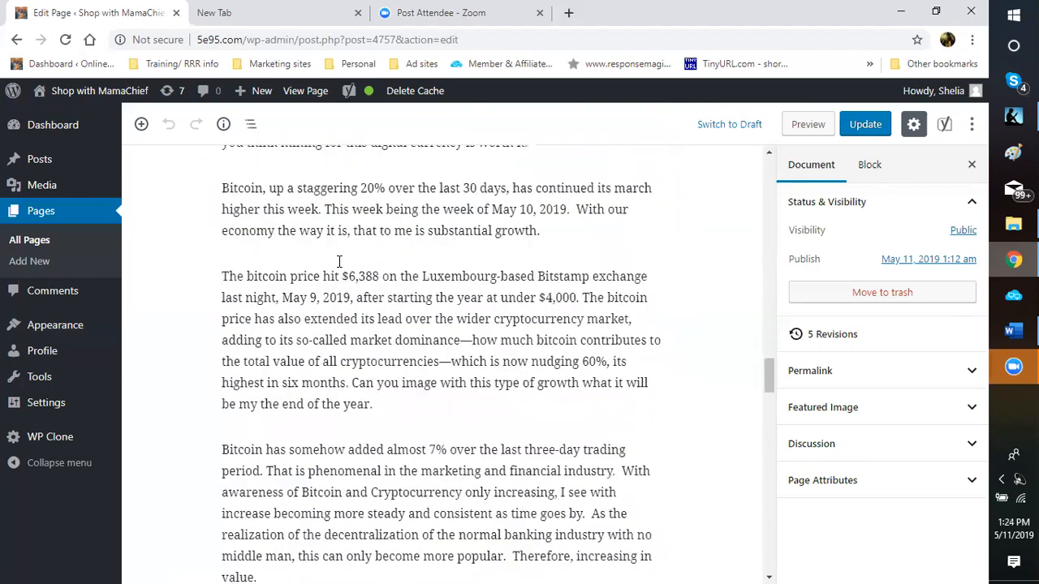
scroll(237, 270, up, 1)
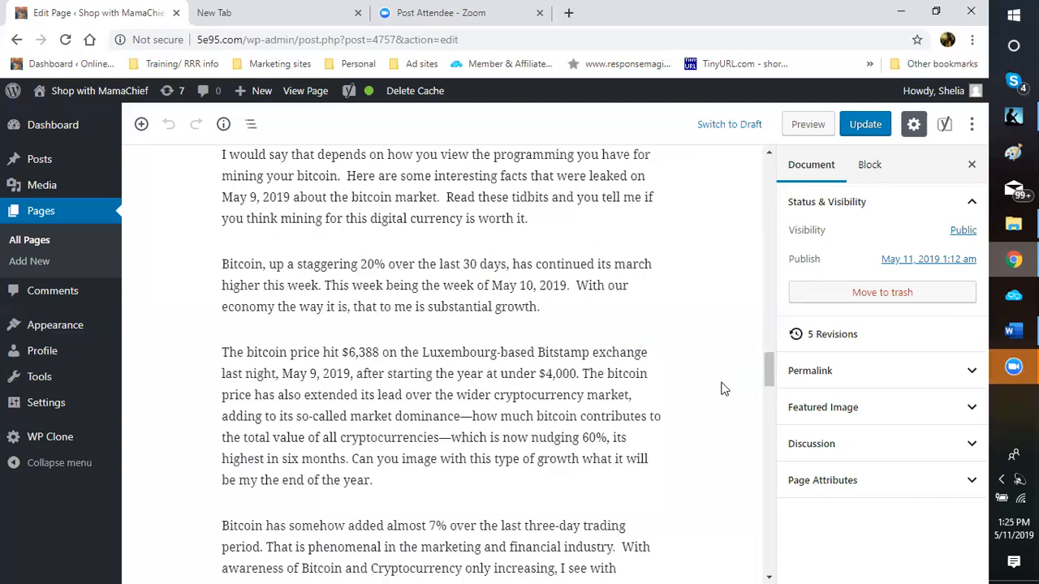
scroll(723, 389, down, 1)
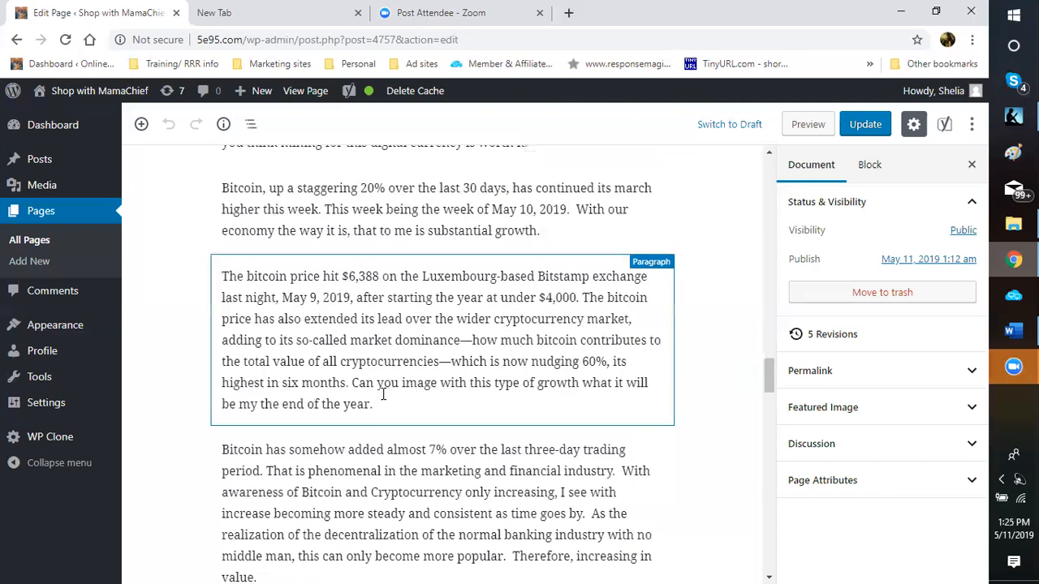
scroll(360, 415, down, 1)
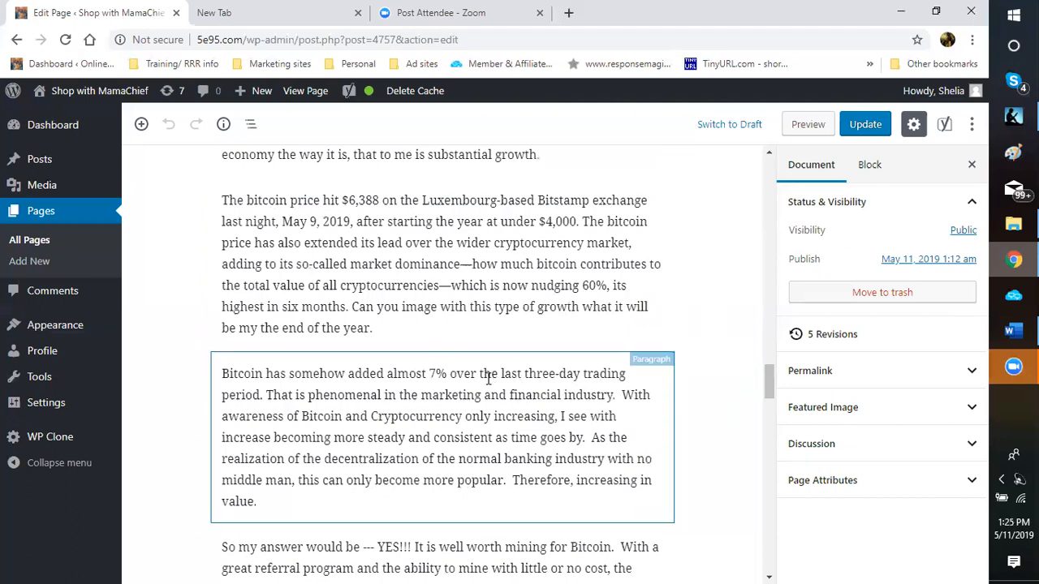
scroll(494, 371, down, 1)
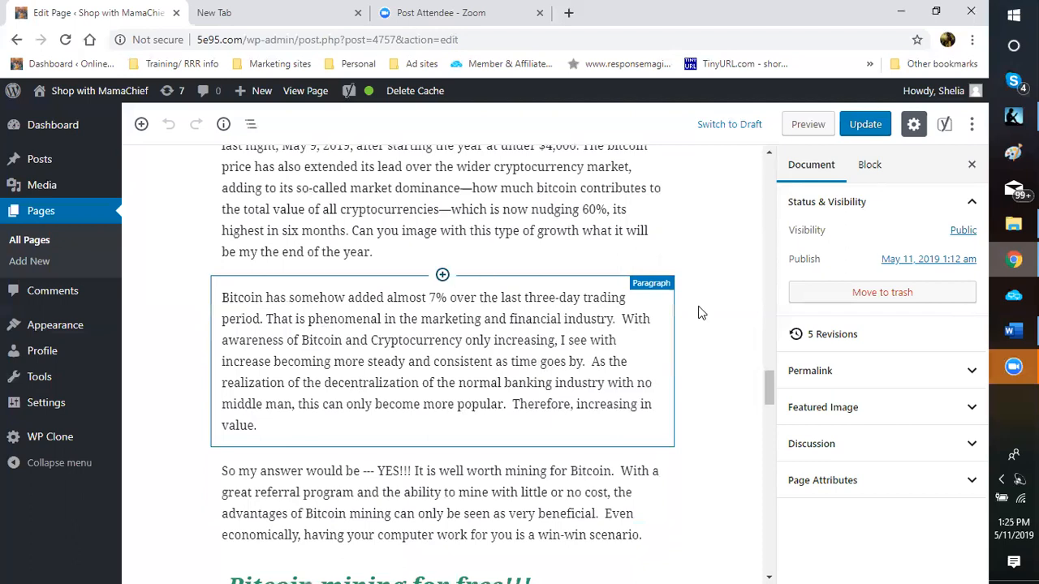
scroll(700, 315, up, 2)
scroll(693, 312, up, 4)
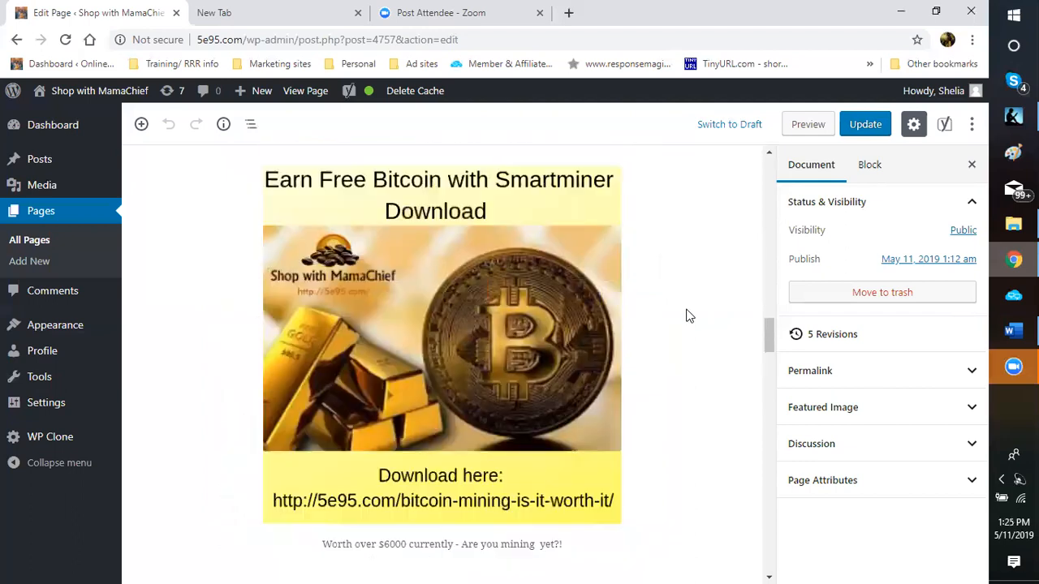
scroll(680, 308, up, 5)
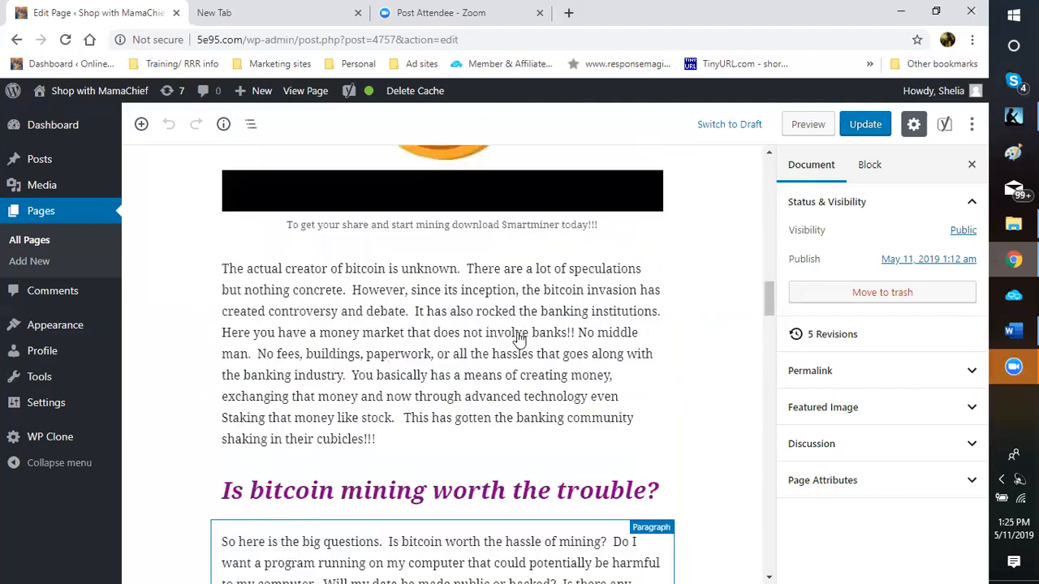
scroll(443, 332, up, 1)
scroll(325, 370, up, 3)
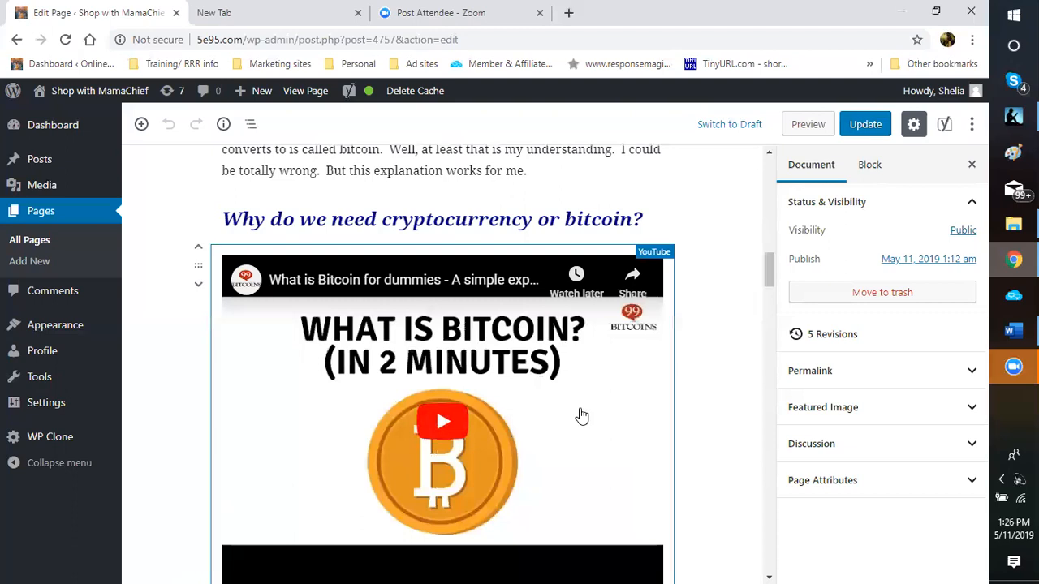
scroll(582, 416, down, 2)
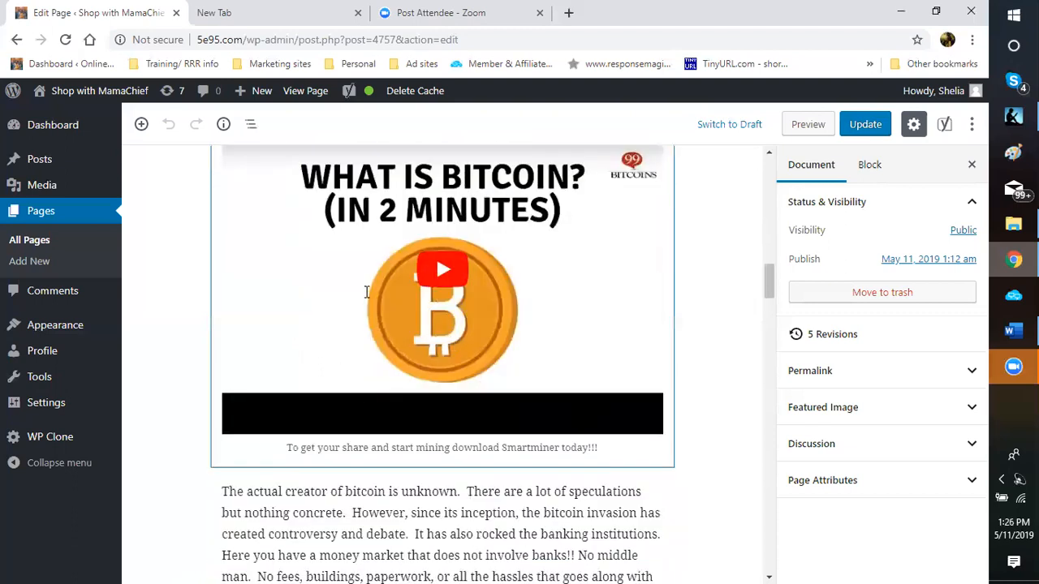
scroll(367, 292, up, 4)
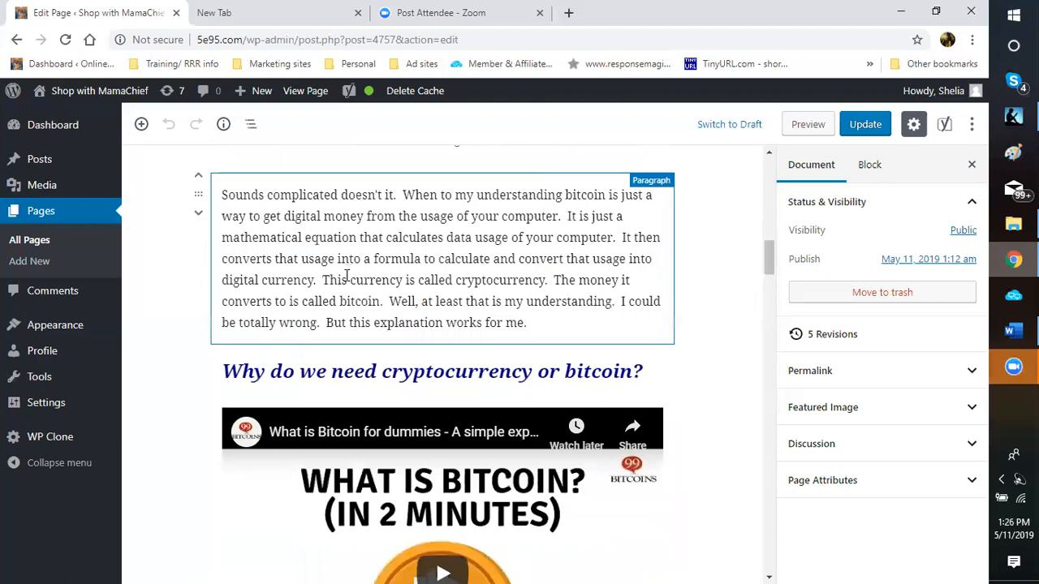
scroll(301, 374, down, 3)
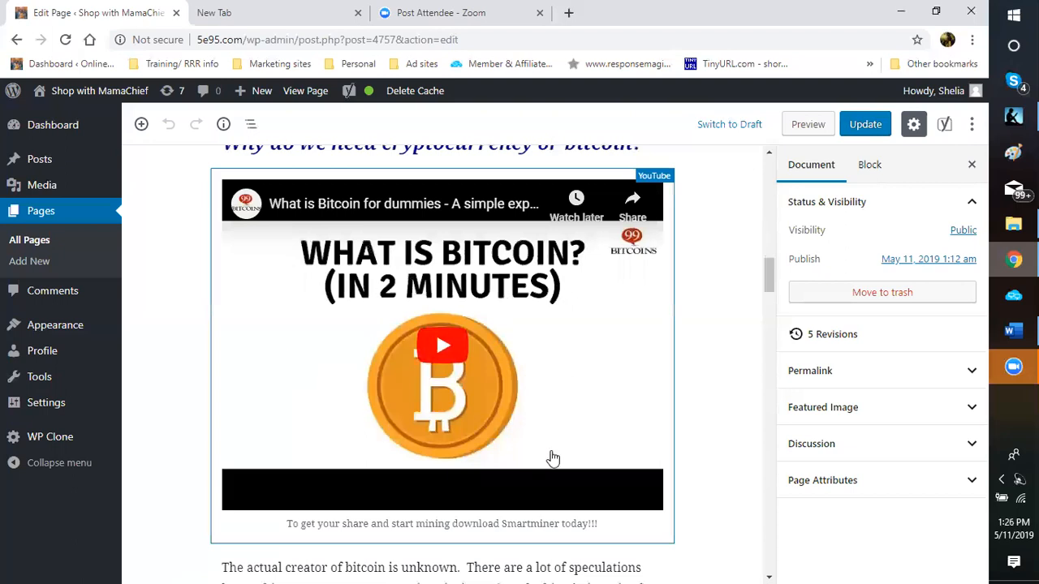
scroll(538, 314, down, 1)
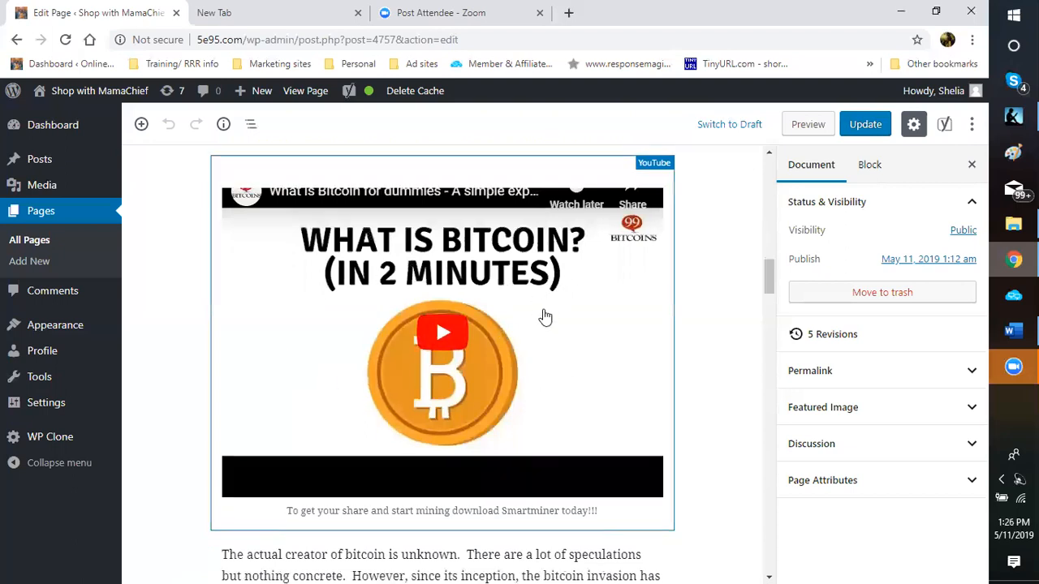
scroll(545, 318, down, 1)
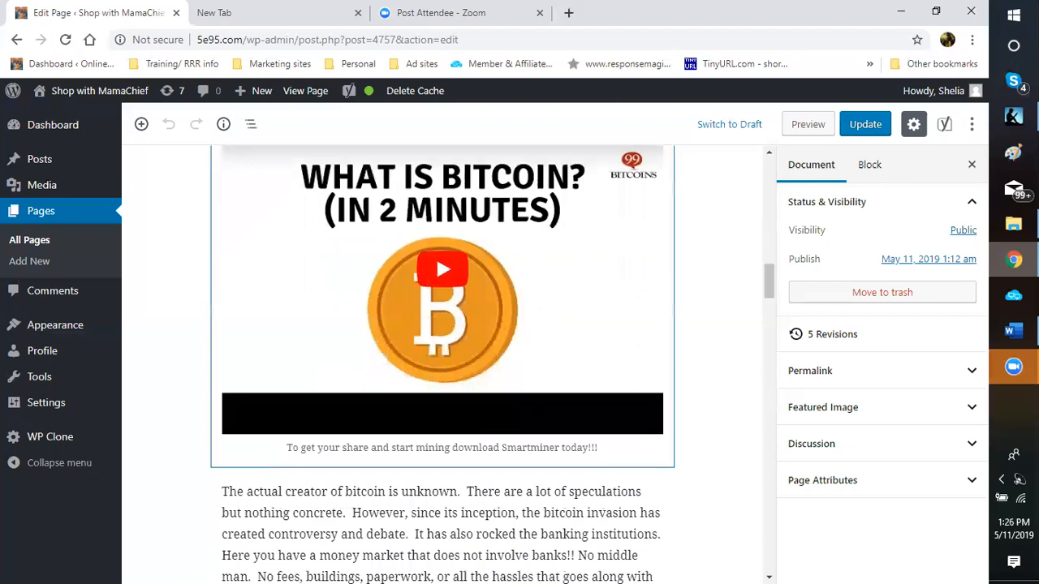
scroll(387, 358, down, 2)
scroll(388, 358, down, 2)
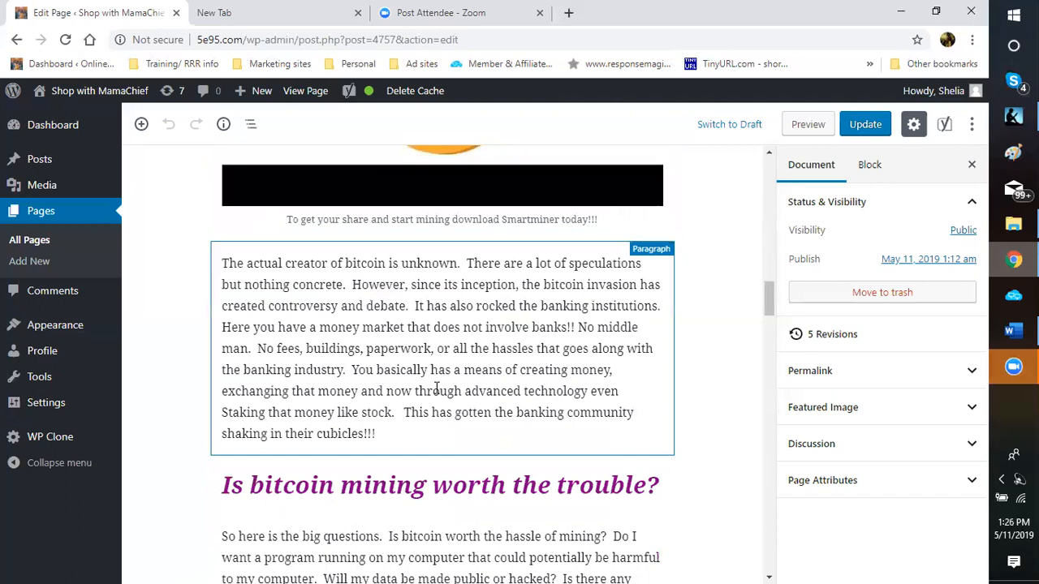
scroll(435, 392, down, 1)
scroll(435, 391, down, 3)
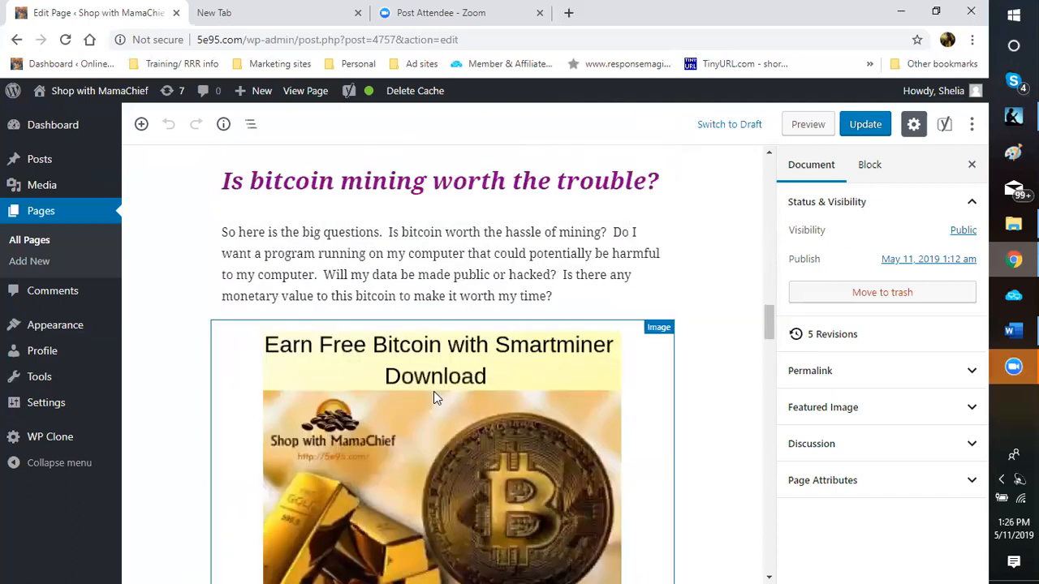
scroll(433, 402, down, 1)
scroll(431, 398, down, 1)
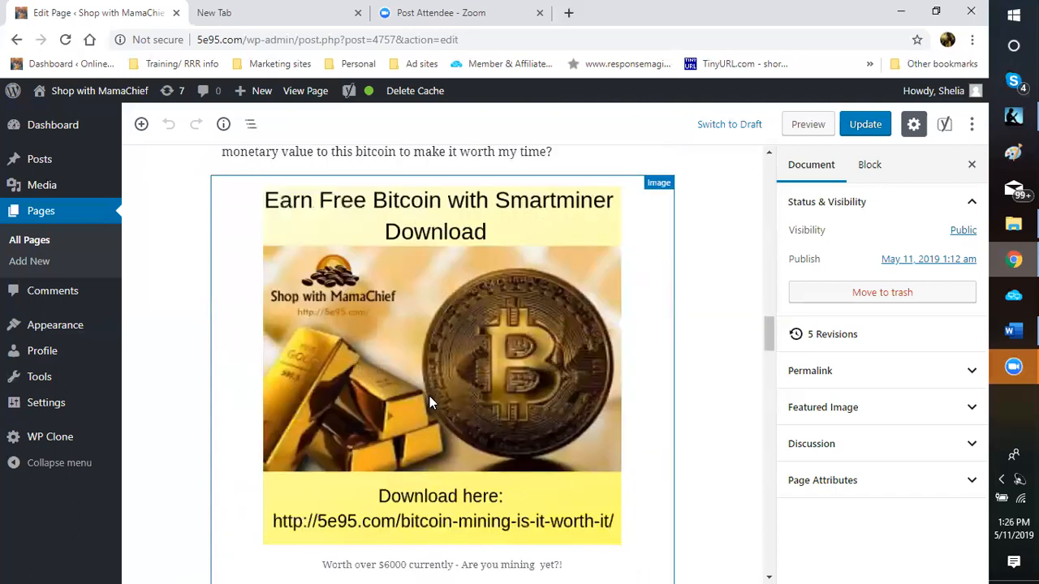
scroll(411, 400, up, 2)
scroll(426, 401, down, 2)
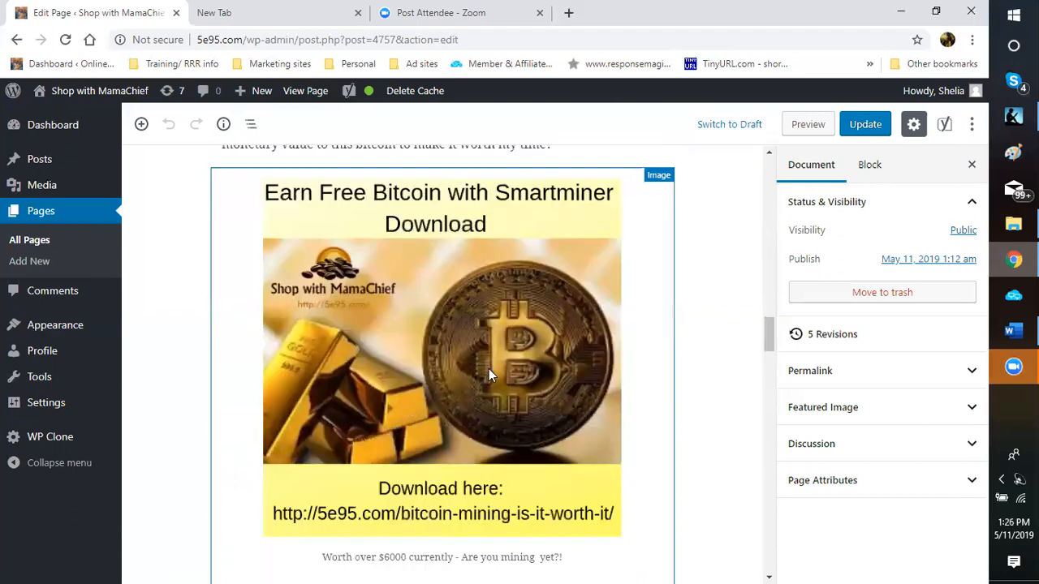
scroll(489, 368, up, 5)
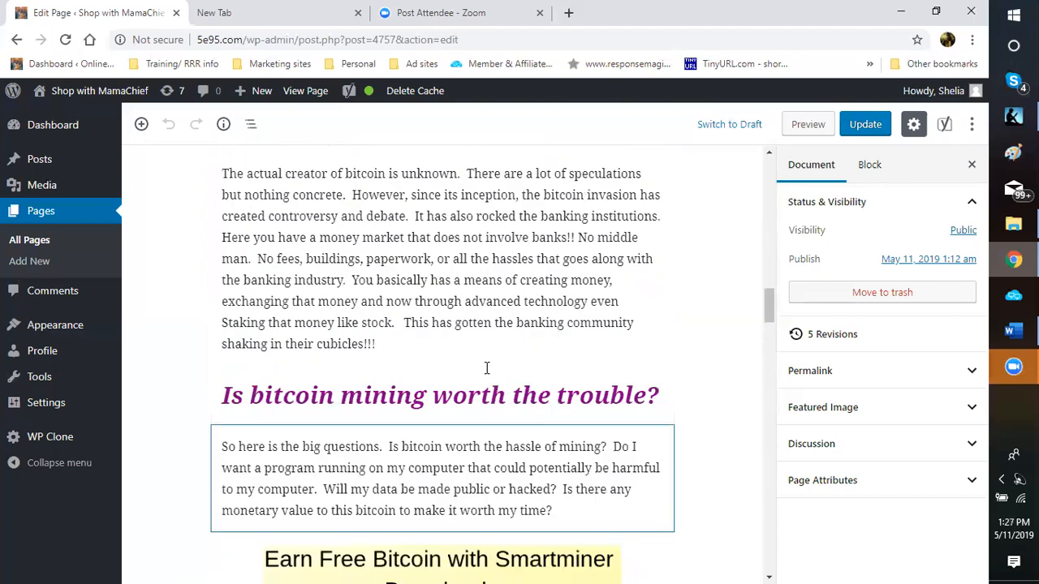
scroll(487, 369, up, 5)
scroll(483, 370, down, 3)
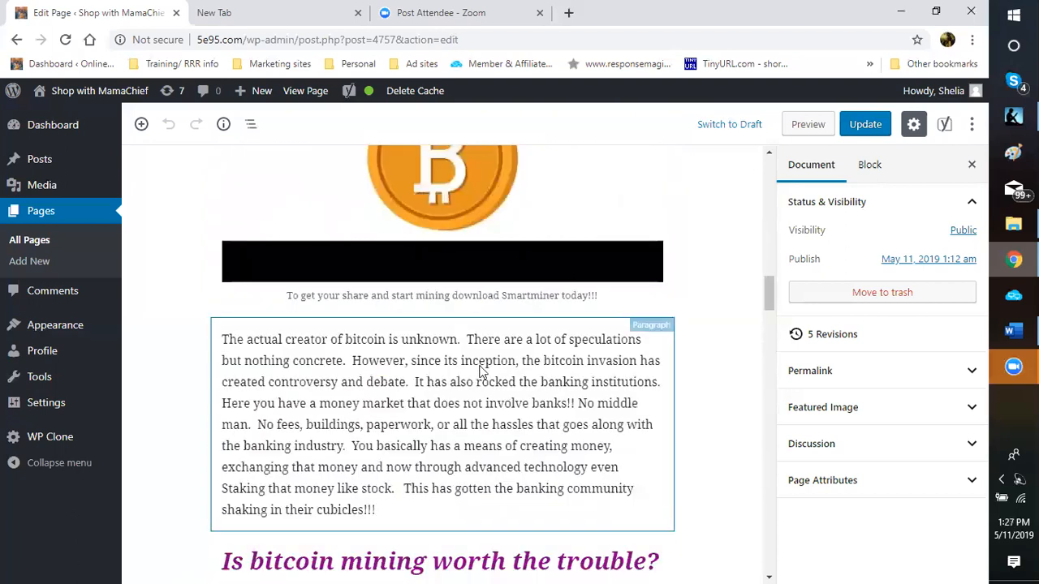
scroll(480, 371, down, 10)
scroll(480, 368, down, 8)
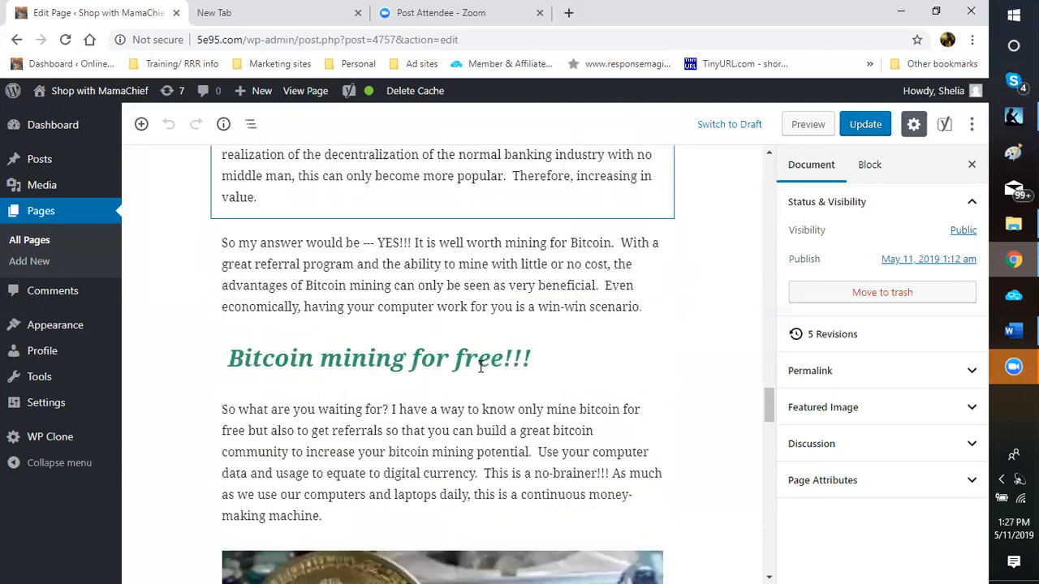
scroll(479, 369, down, 4)
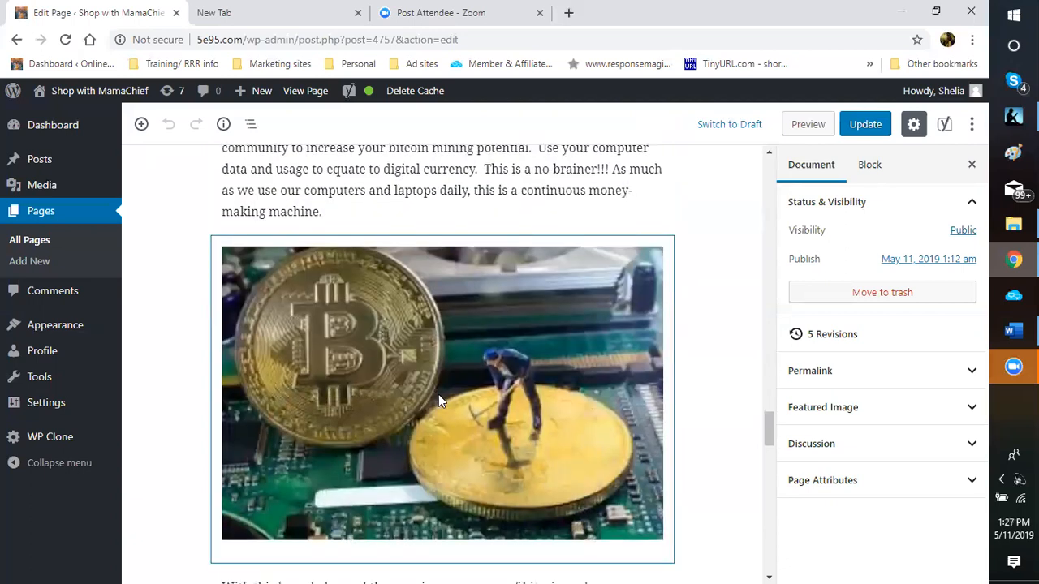
scroll(439, 395, up, 8)
scroll(431, 393, up, 5)
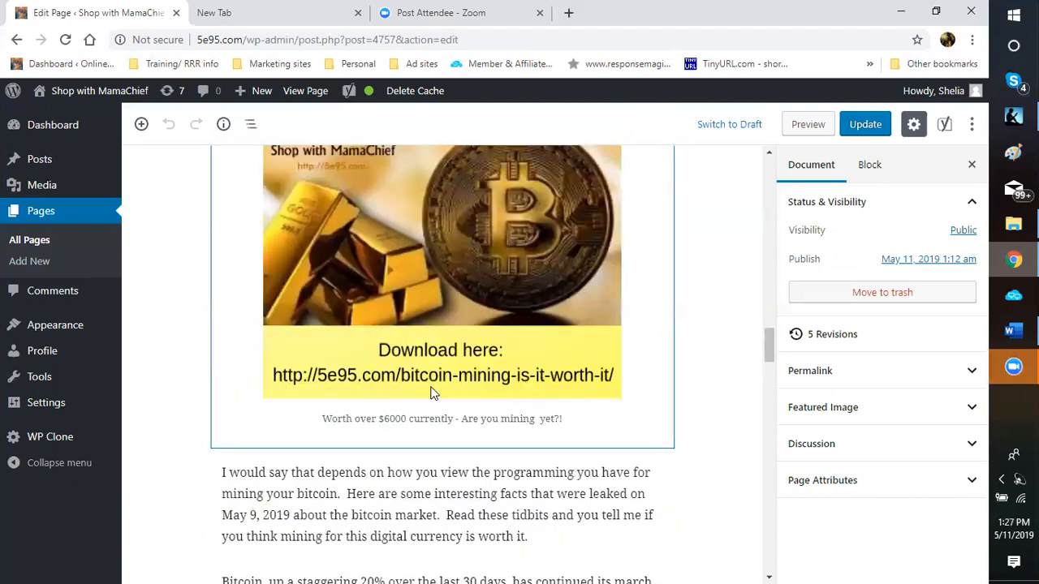
scroll(430, 393, up, 9)
scroll(431, 393, up, 9)
scroll(431, 390, up, 2)
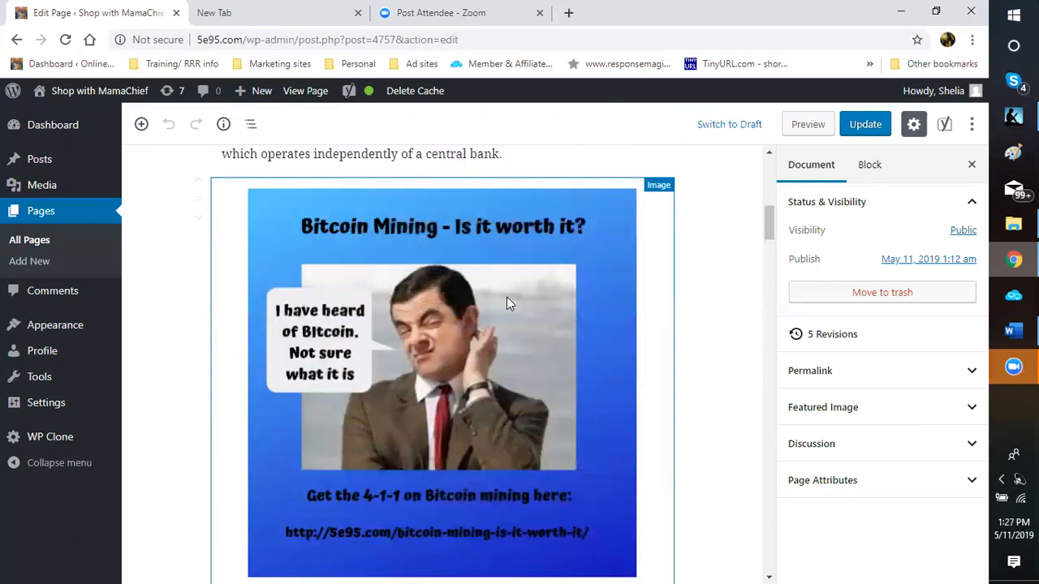
Step: Search Google for 'bitcoin' from the empty new Chrome tab
click(272, 16)
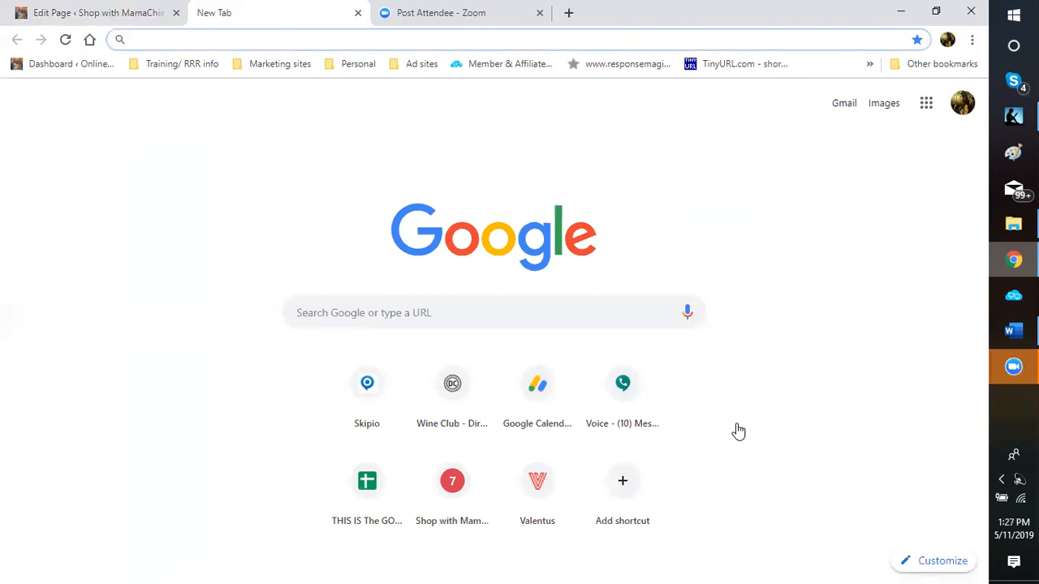
text(bi)
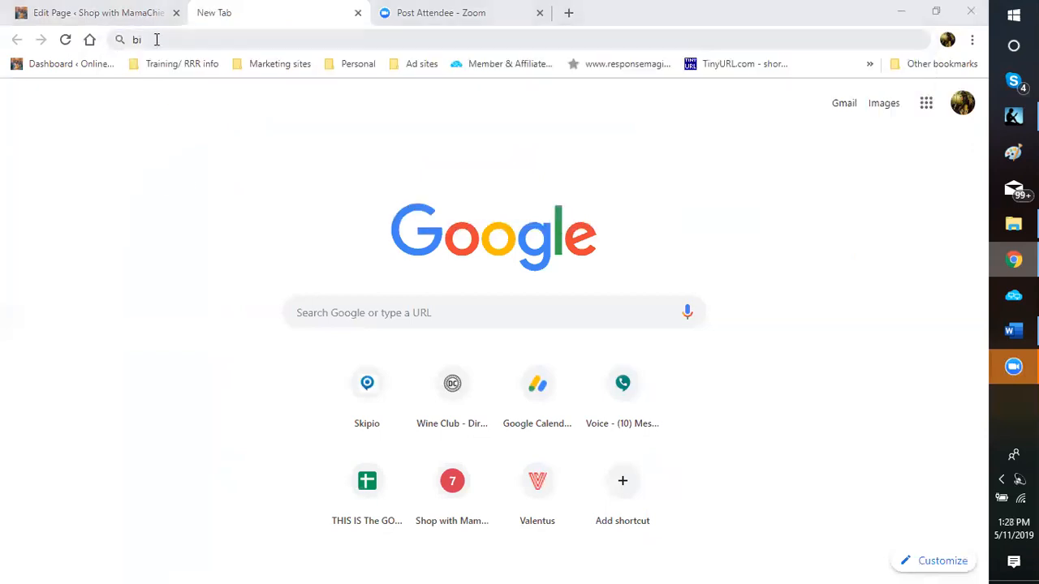
click(155, 38)
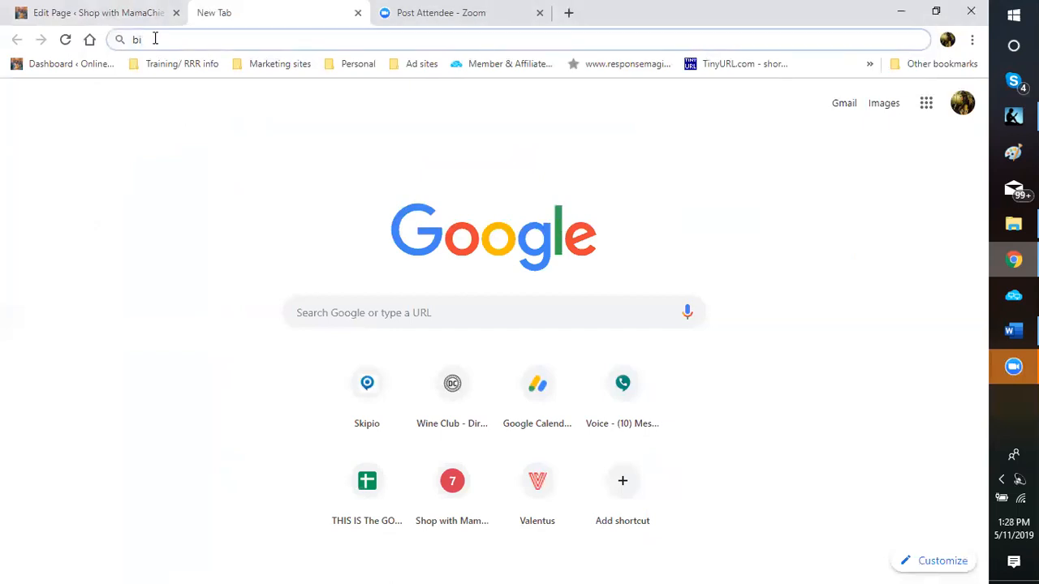
text(tcoij)
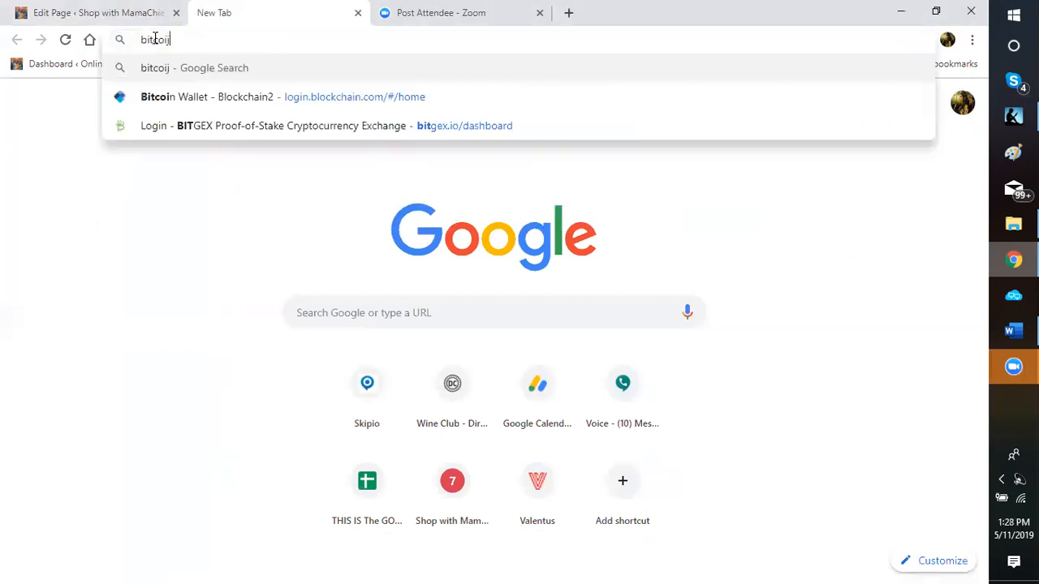
key(BackSpace)
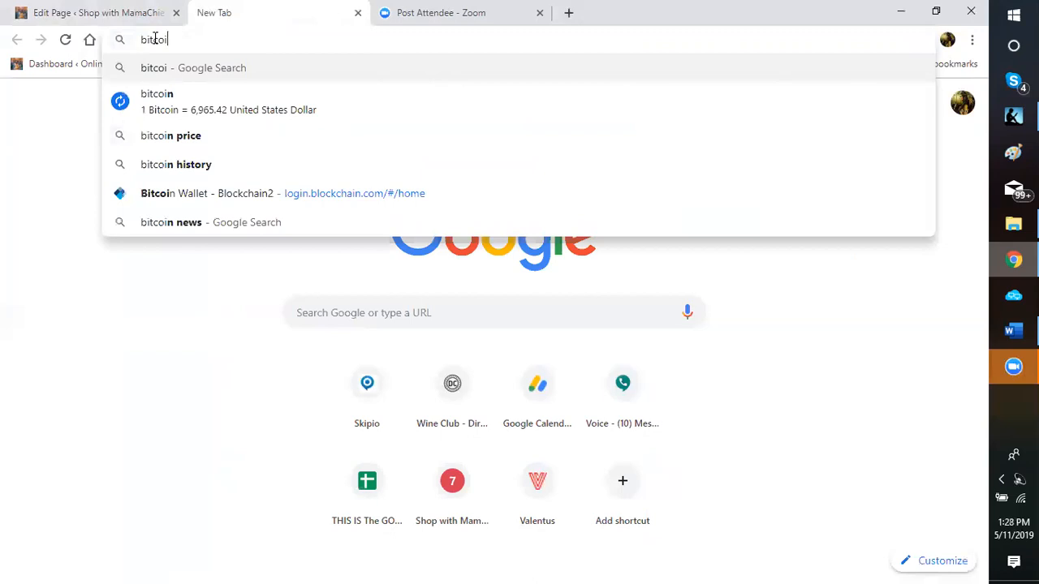
text(n)
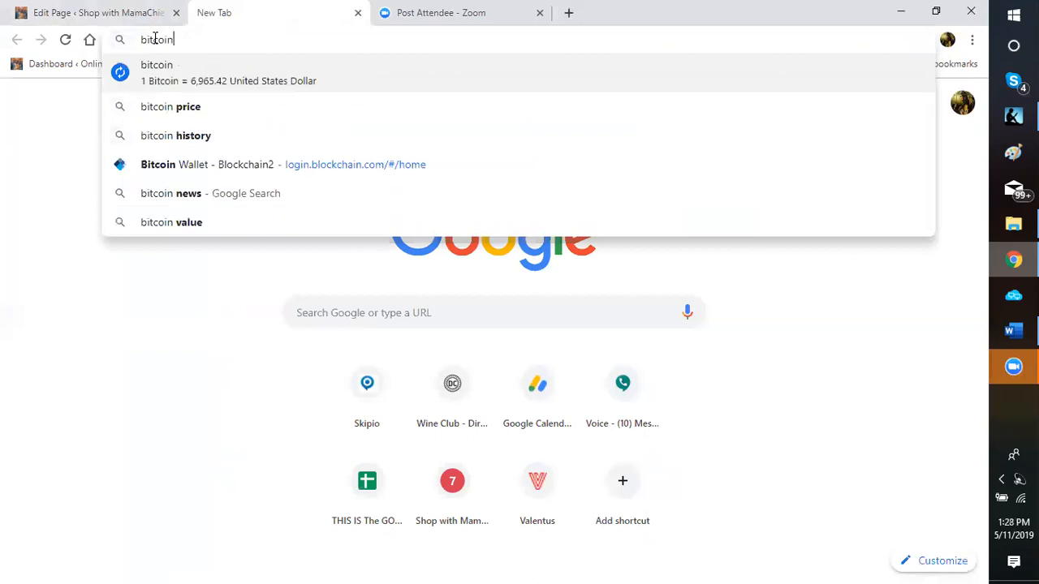
key(Return)
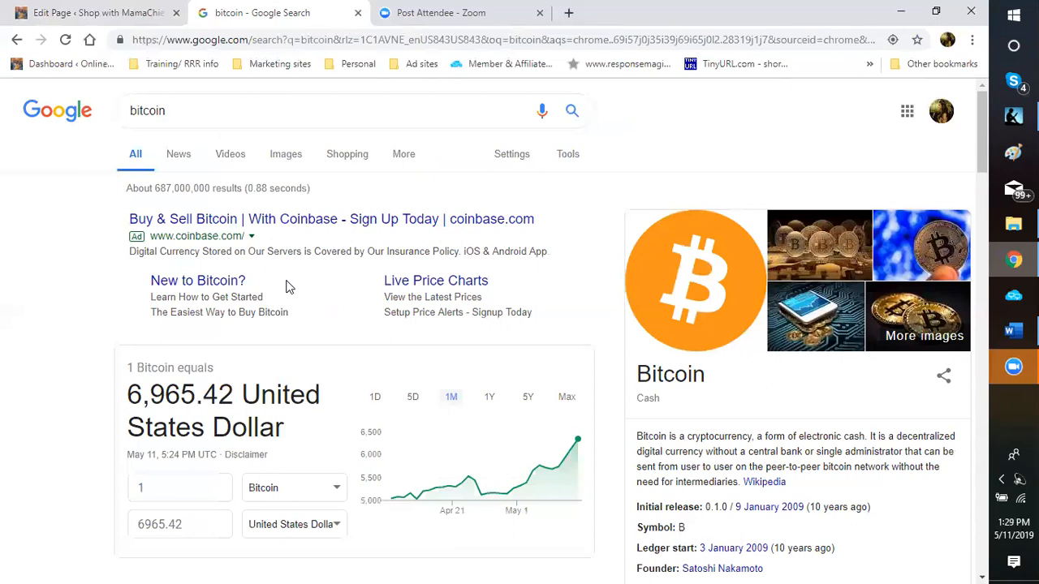
Step: Scroll through the bitcoin results showing 1 Bitcoin at 6,965.42 USD, then return to the top
scroll(286, 285, down, 2)
scroll(430, 369, down, 1)
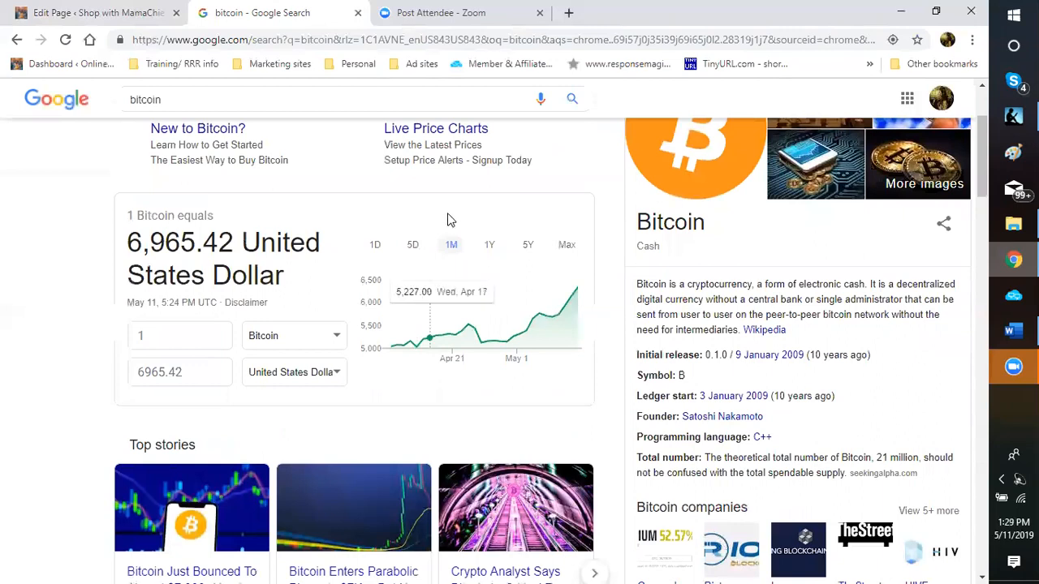
right_click(327, 220)
click(292, 213)
scroll(340, 253, up, 2)
scroll(317, 240, down, 1)
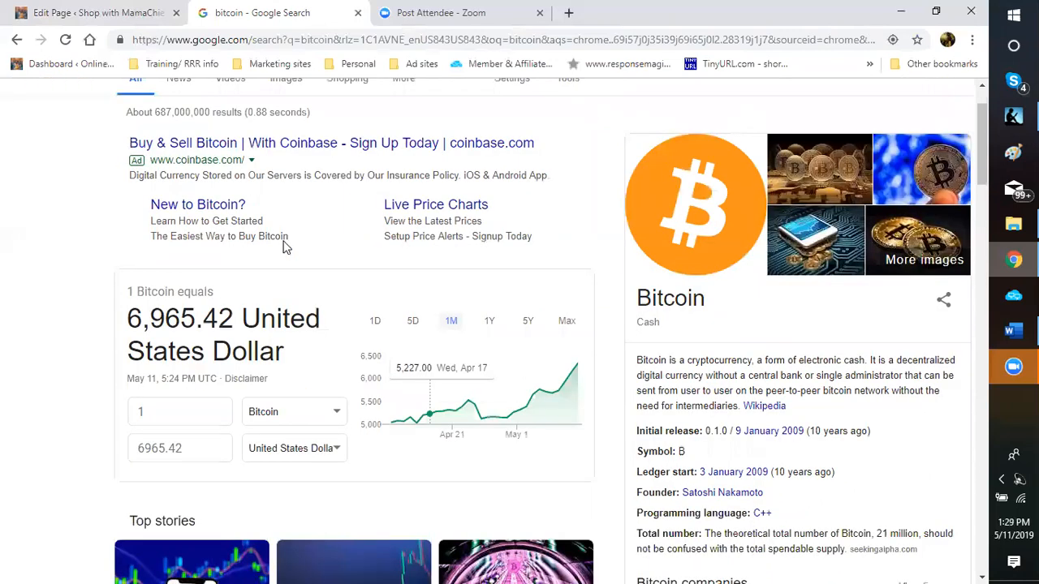
scroll(286, 162, up, 1)
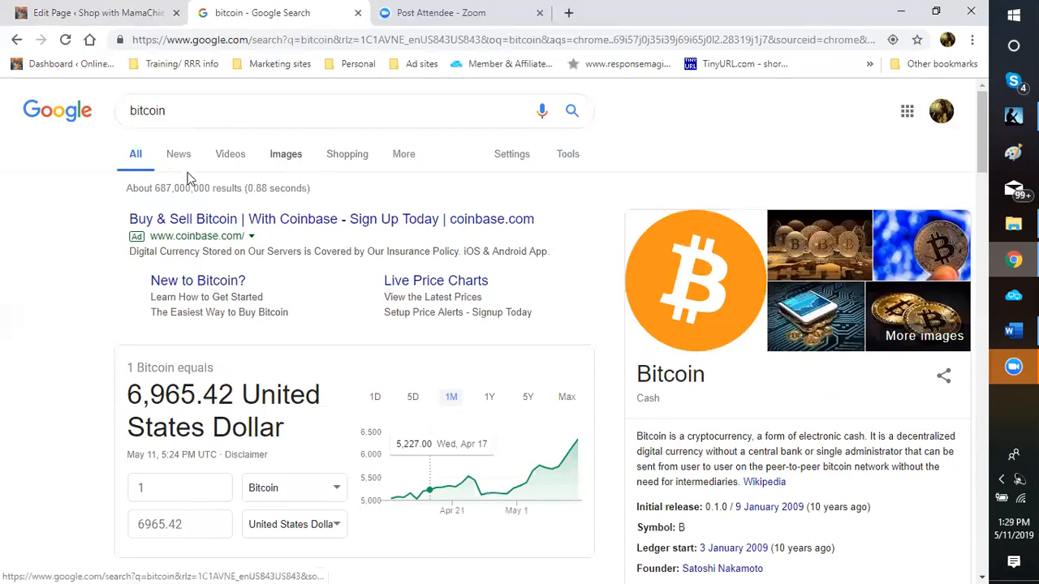
Step: Switch the bitcoin results to Images and filter them with the 'gold' related-search chip
click(285, 158)
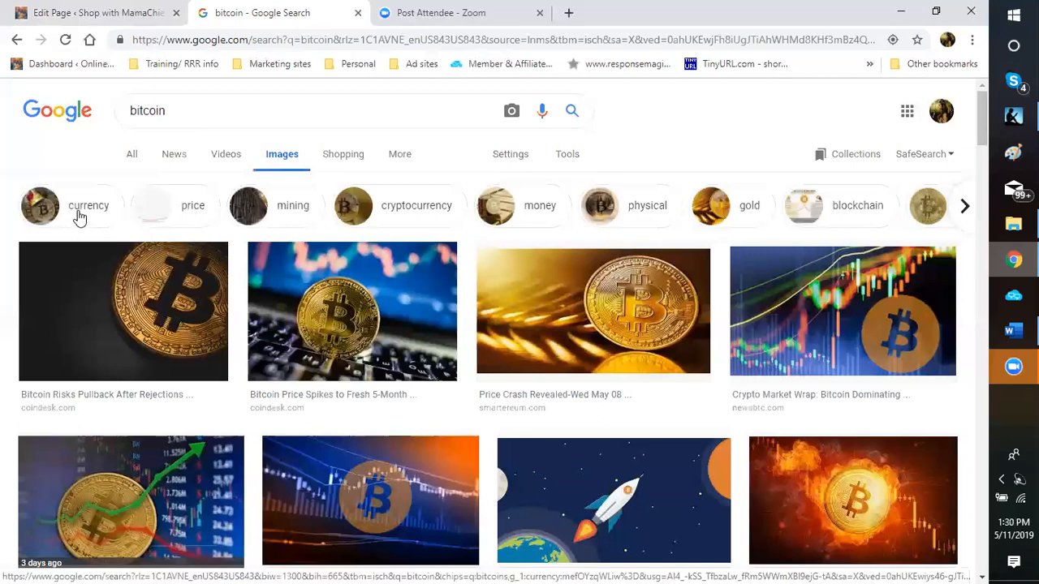
click(965, 210)
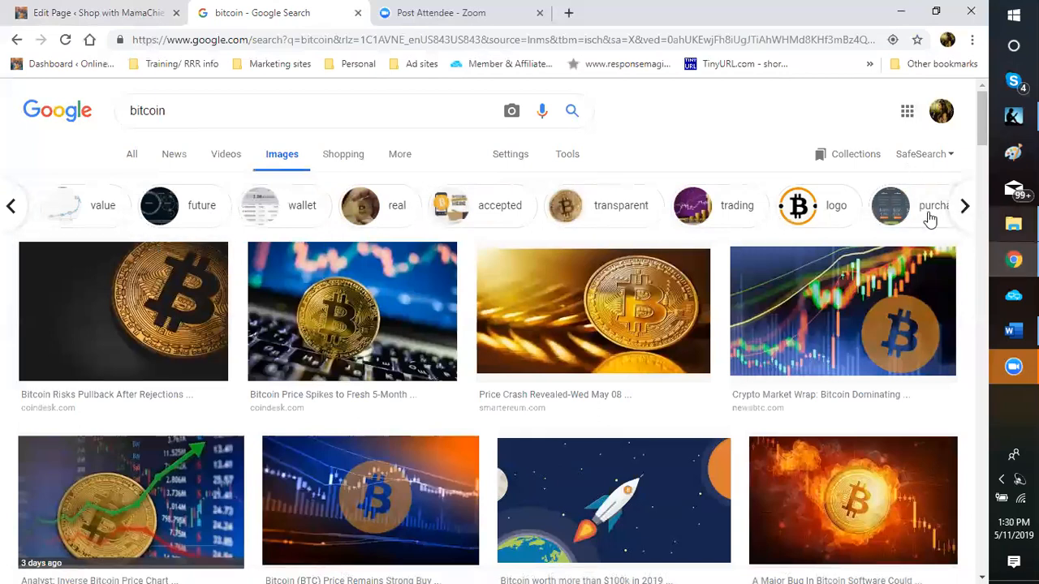
click(963, 207)
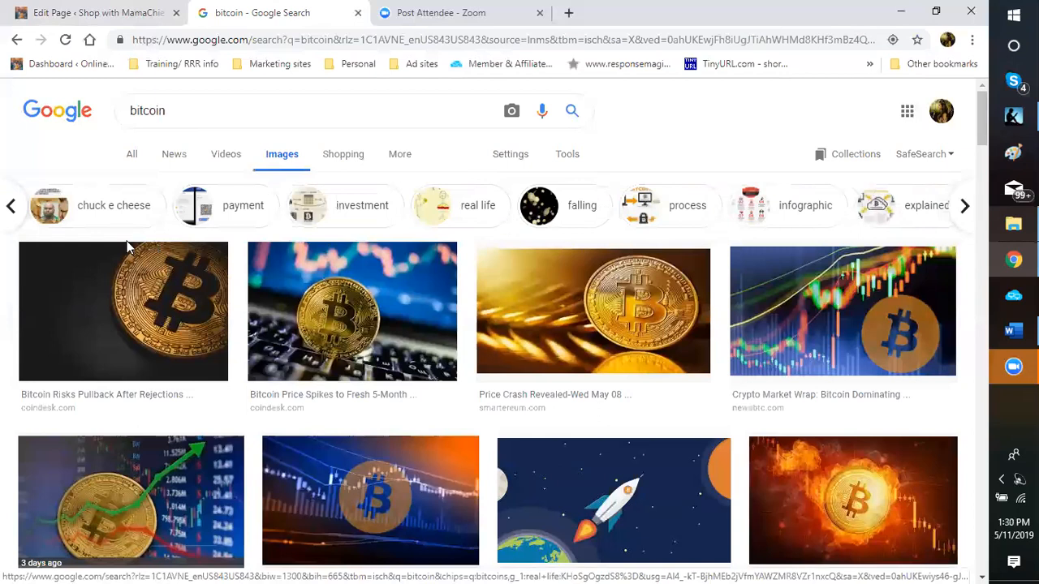
click(12, 208)
click(11, 209)
click(11, 208)
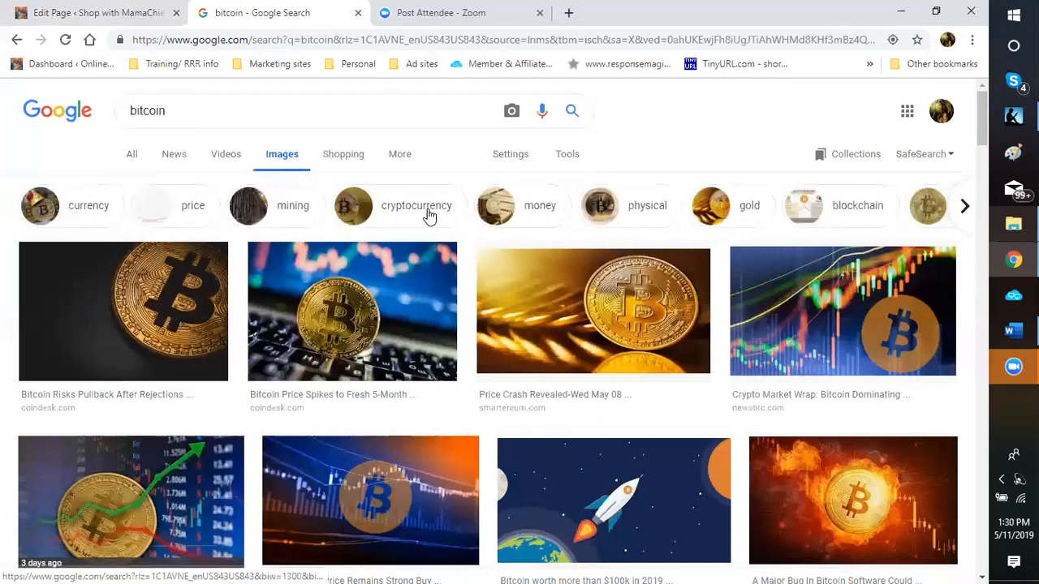
click(750, 213)
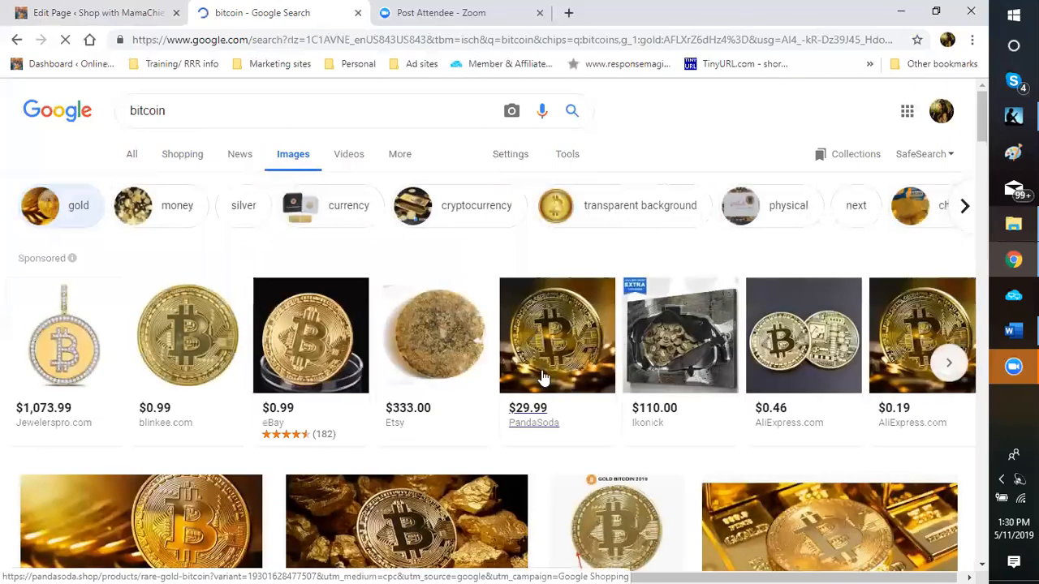
Step: Scroll down through the gold bitcoin image results
scroll(538, 377, down, 2)
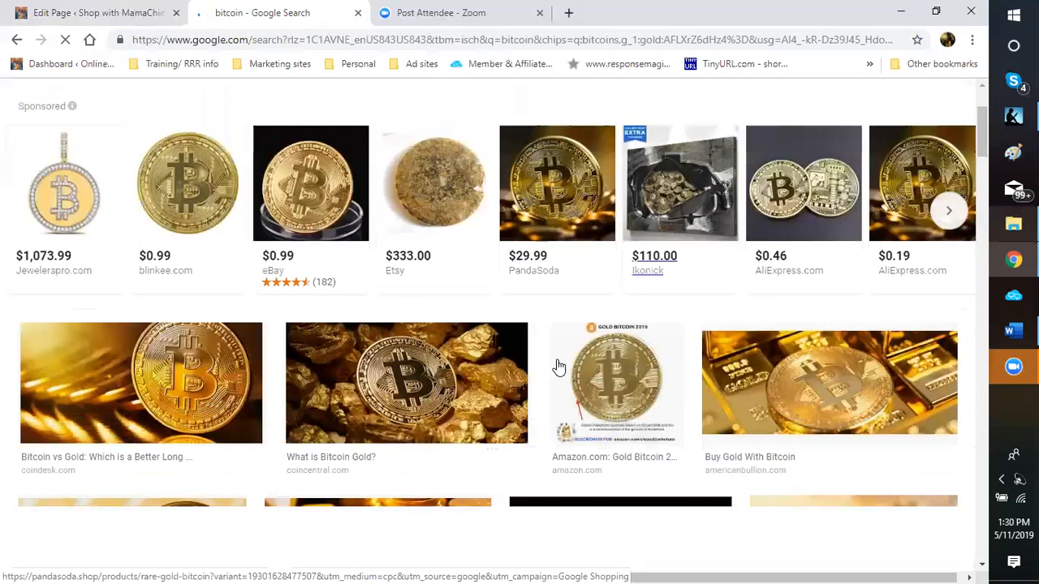
scroll(536, 353, down, 2)
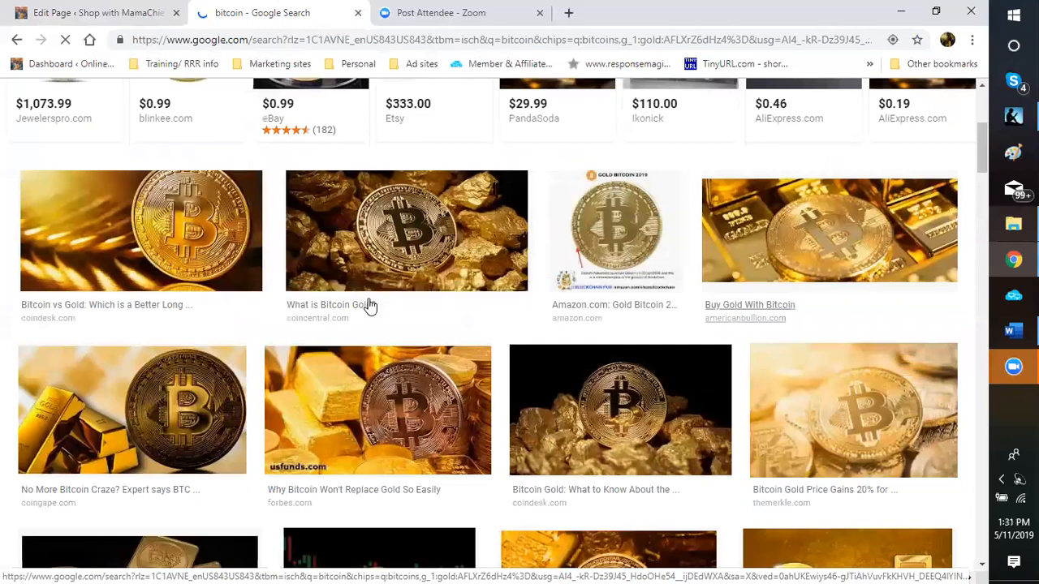
scroll(368, 306, down, 2)
scroll(408, 344, down, 1)
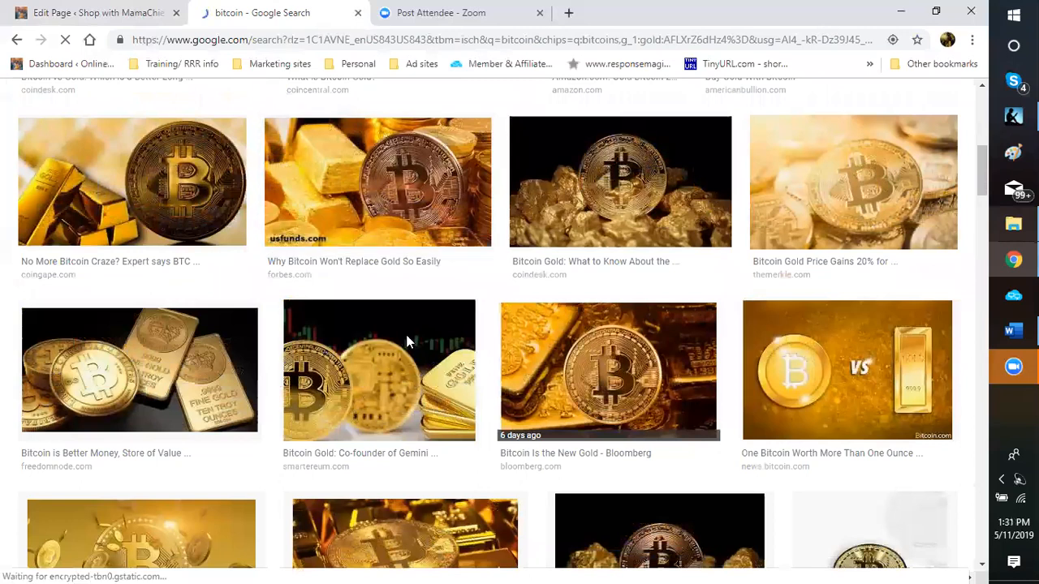
scroll(408, 342, down, 2)
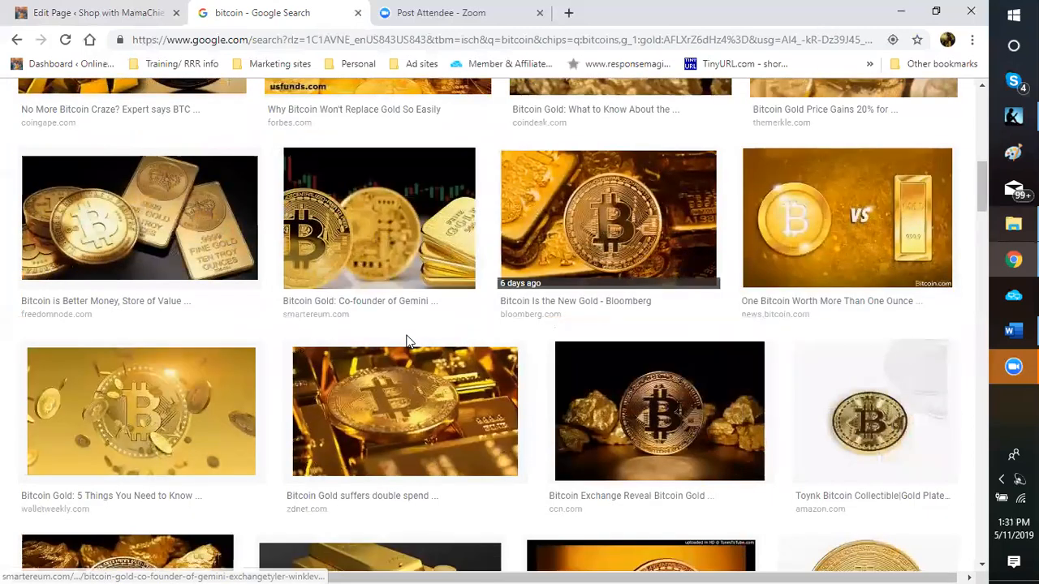
scroll(409, 342, down, 1)
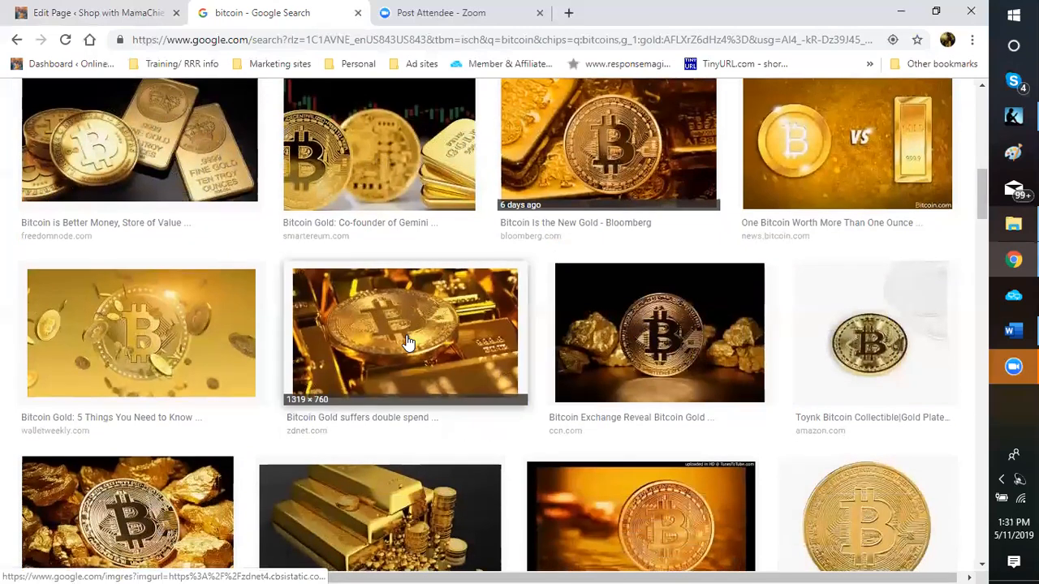
scroll(414, 432, down, 1)
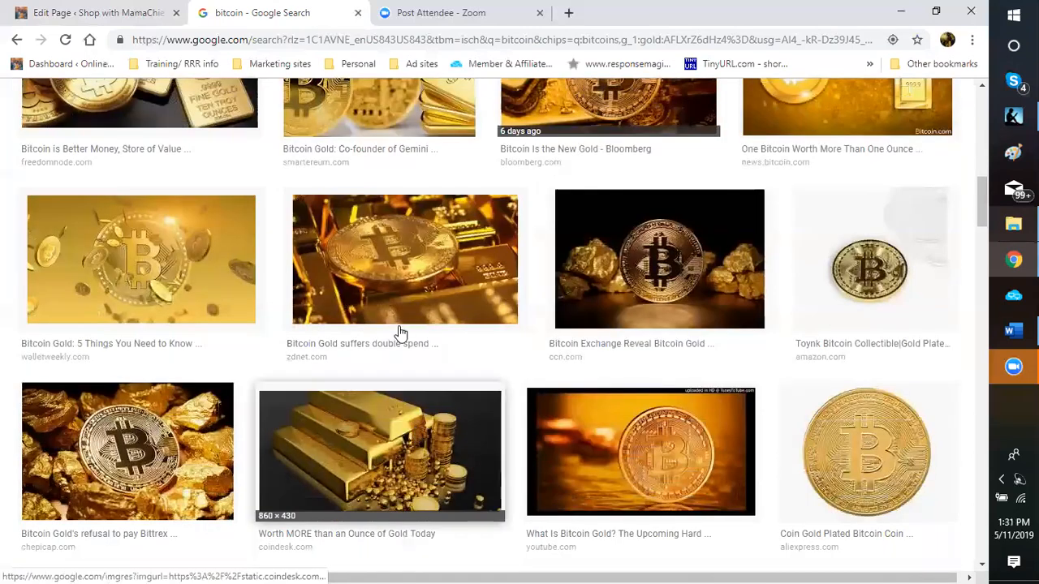
scroll(397, 383, down, 1)
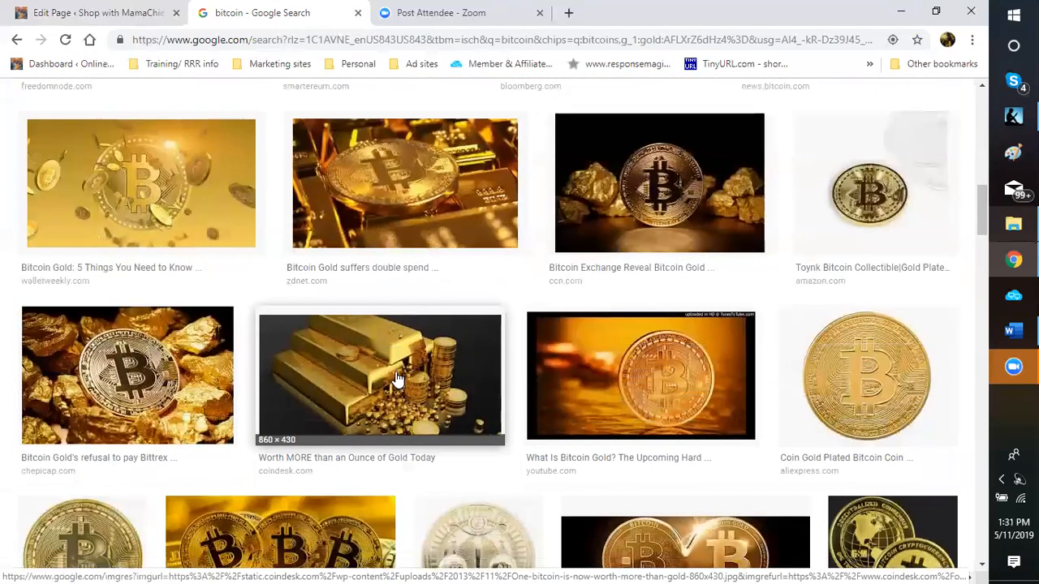
Step: Start saving the gold-bars image and browse to Dropbox's blogging pictures folder
right_click(395, 370)
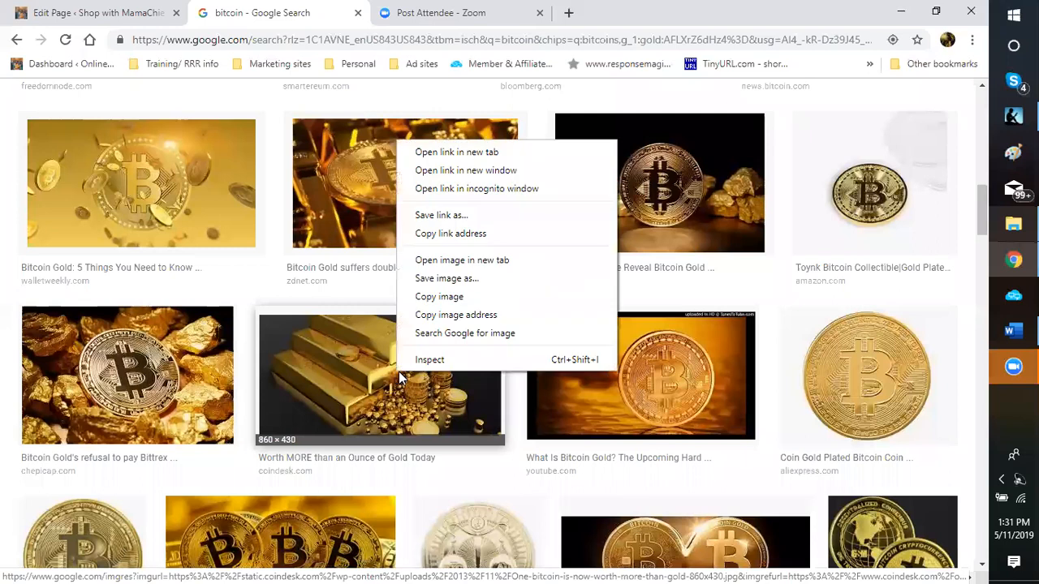
click(434, 279)
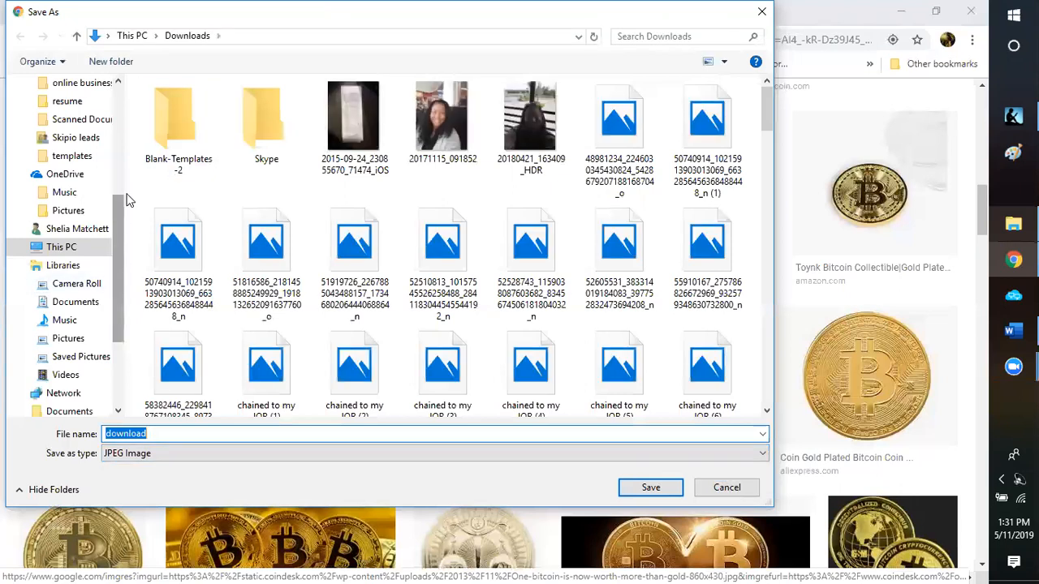
scroll(128, 200, up, 3)
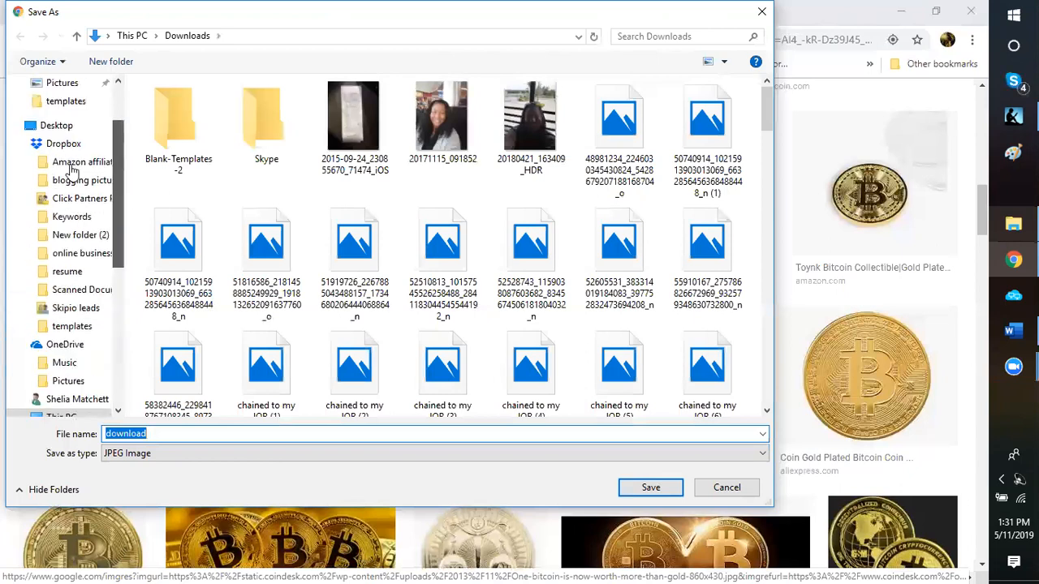
scroll(72, 167, down, 1)
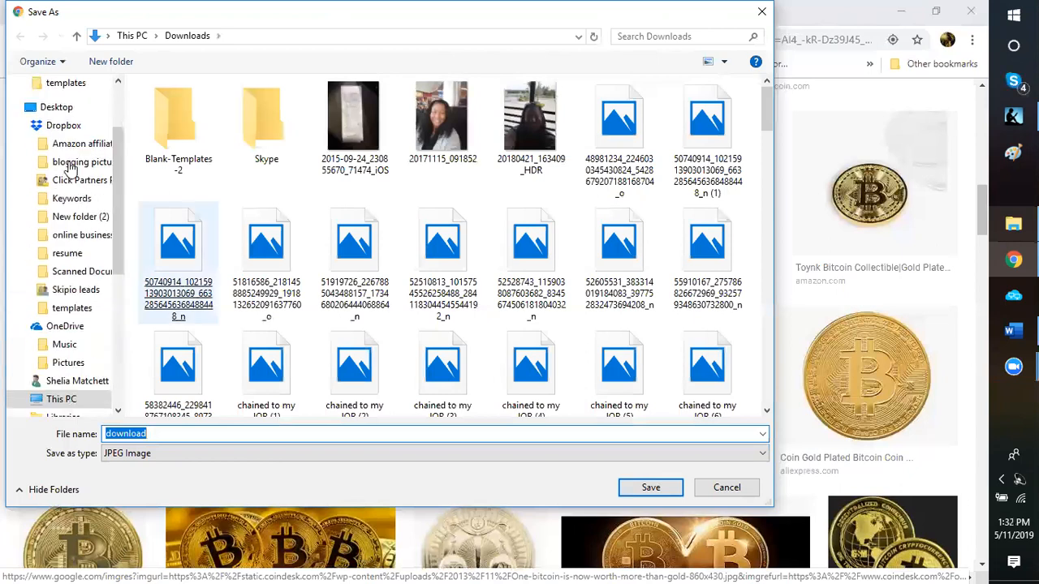
click(474, 180)
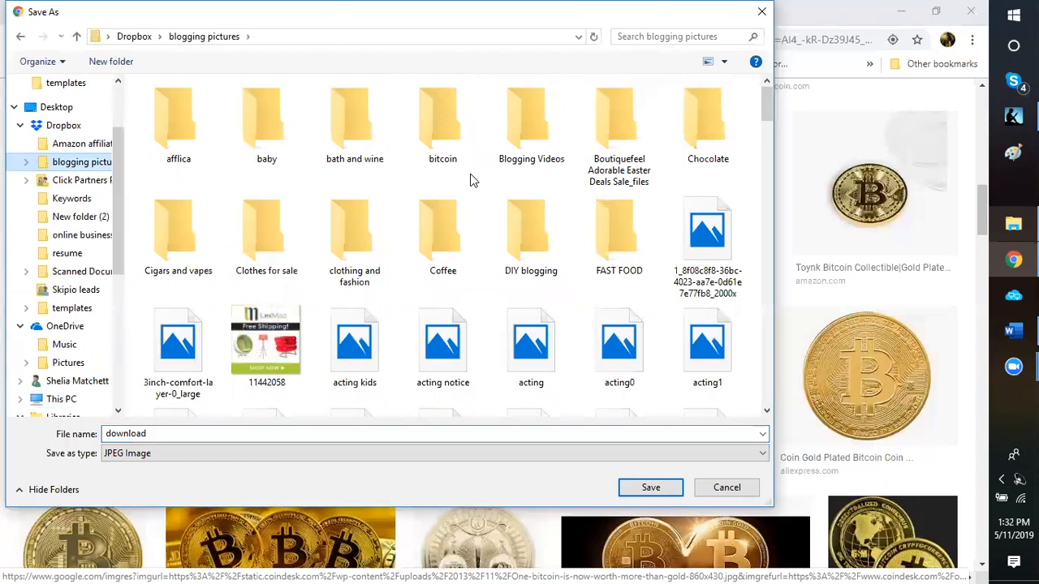
click(428, 122)
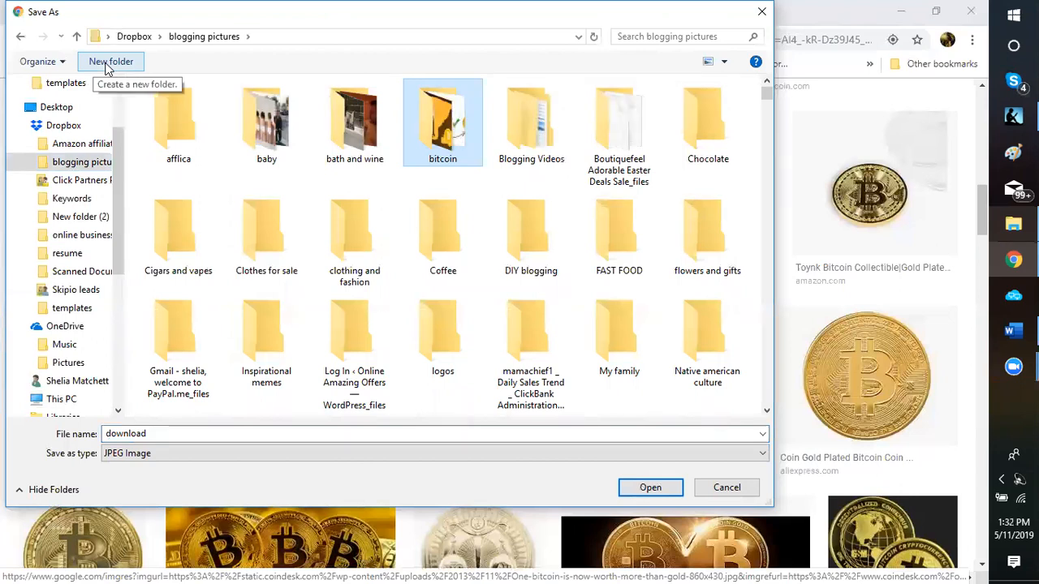
Step: Create a 'bitcoin gold' folder and save the image in it as 'bitcoin gold bars'
click(105, 64)
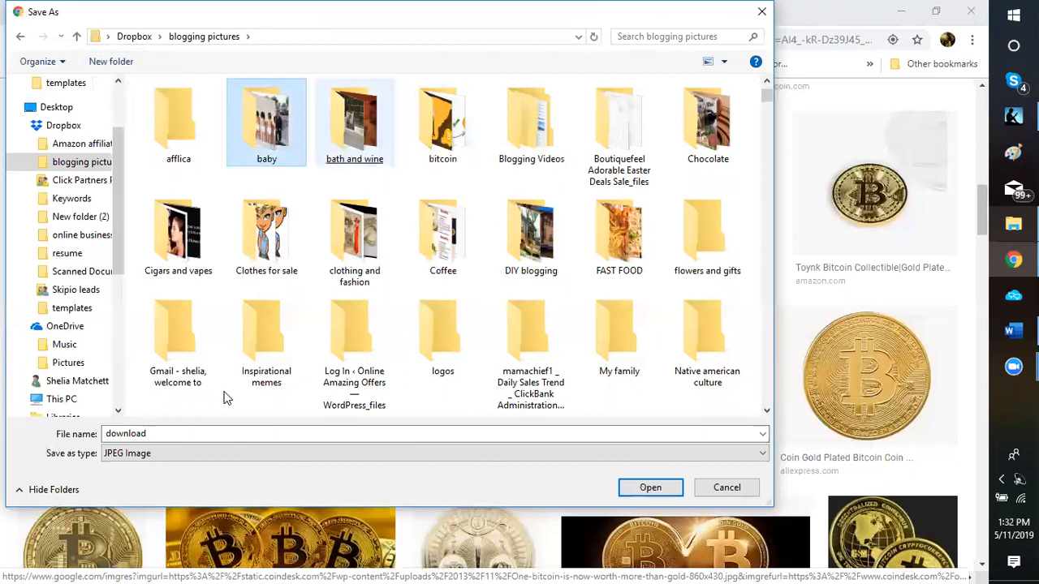
key(ctrl+shift+n)
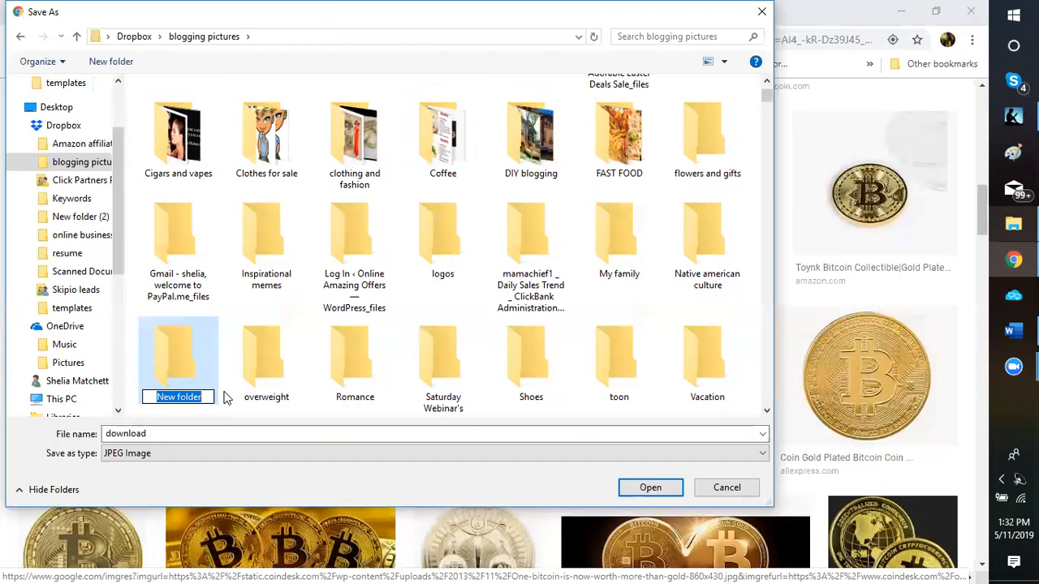
text(bitcoi)
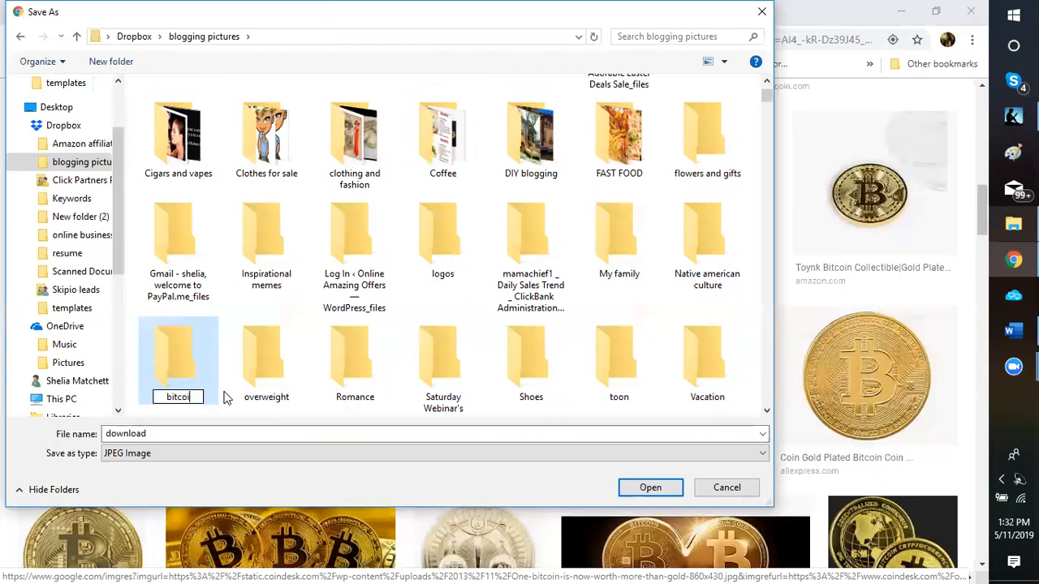
text(n gold)
click(174, 373)
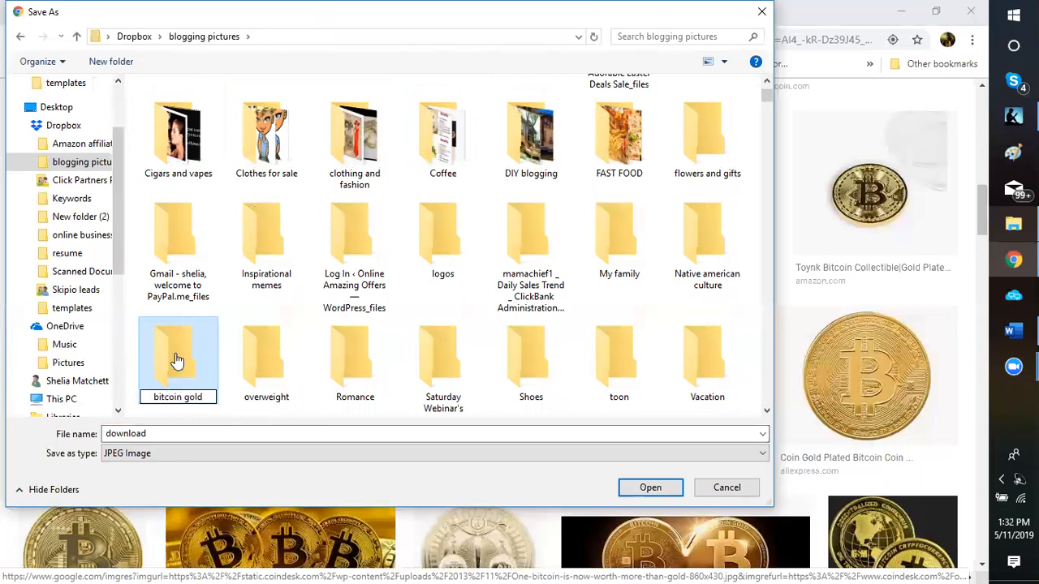
double_click(169, 435)
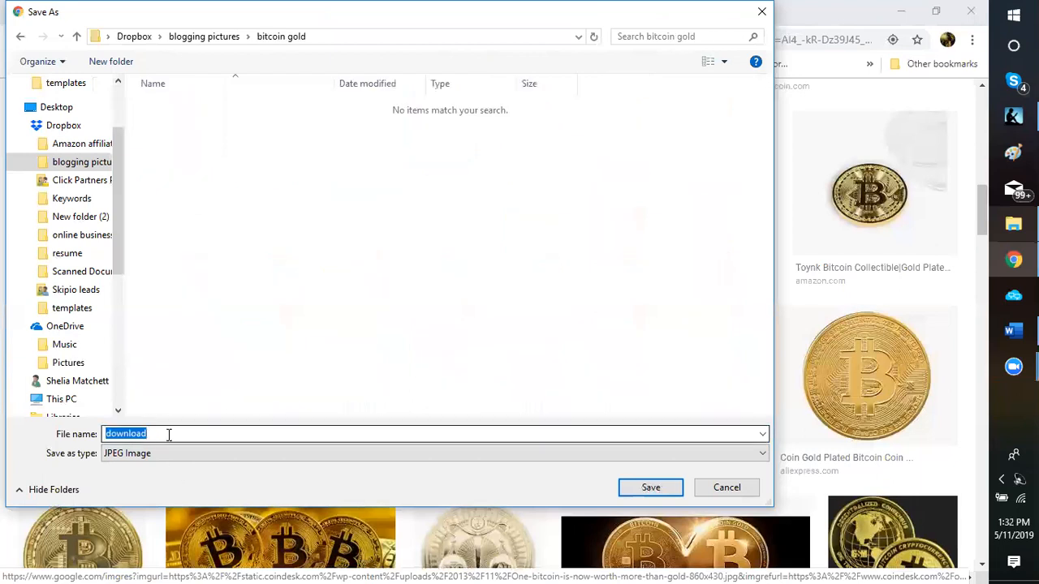
text(bitcoin )
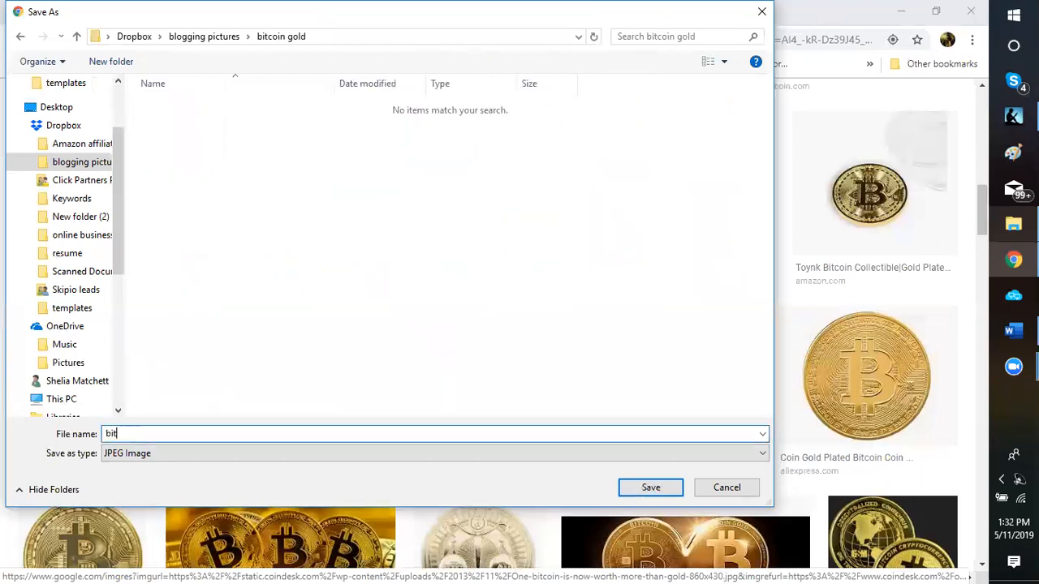
text(gold bars)
key(Return)
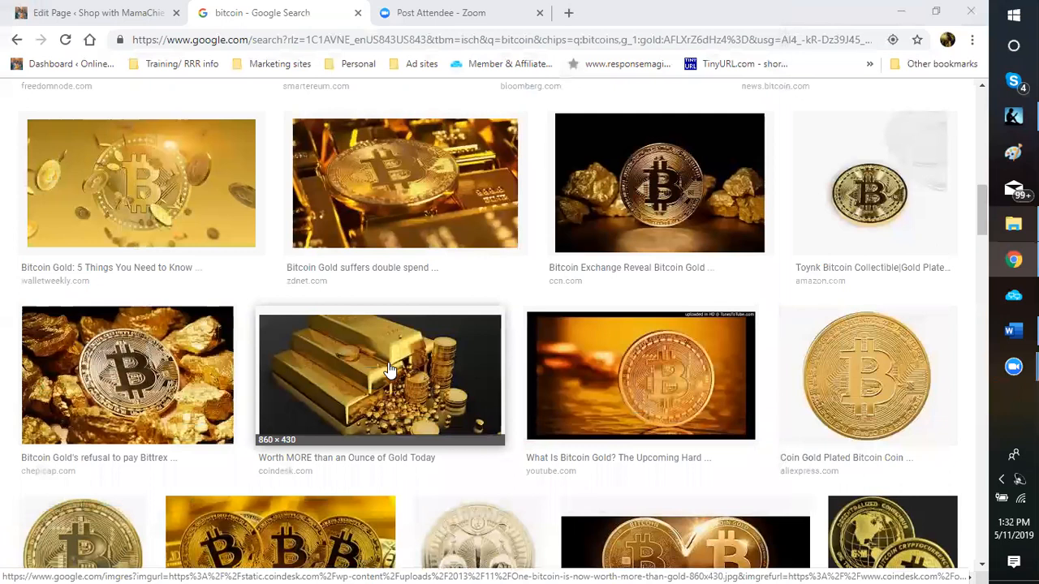
Step: Save the newsbtc image of bitcoins stacked on gold bars as 'bitcoin gold'
scroll(380, 386, down, 3)
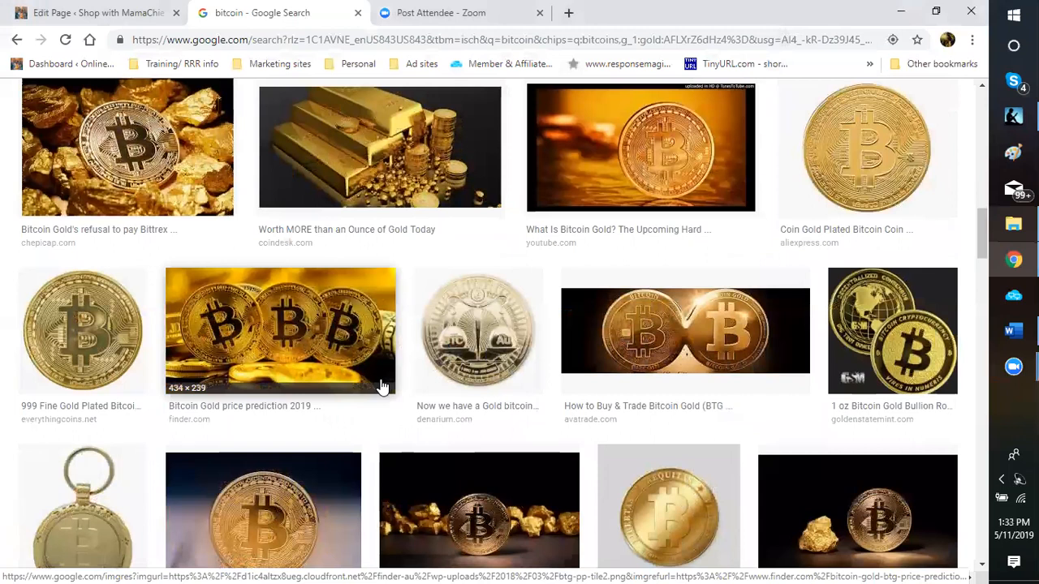
scroll(381, 386, down, 1)
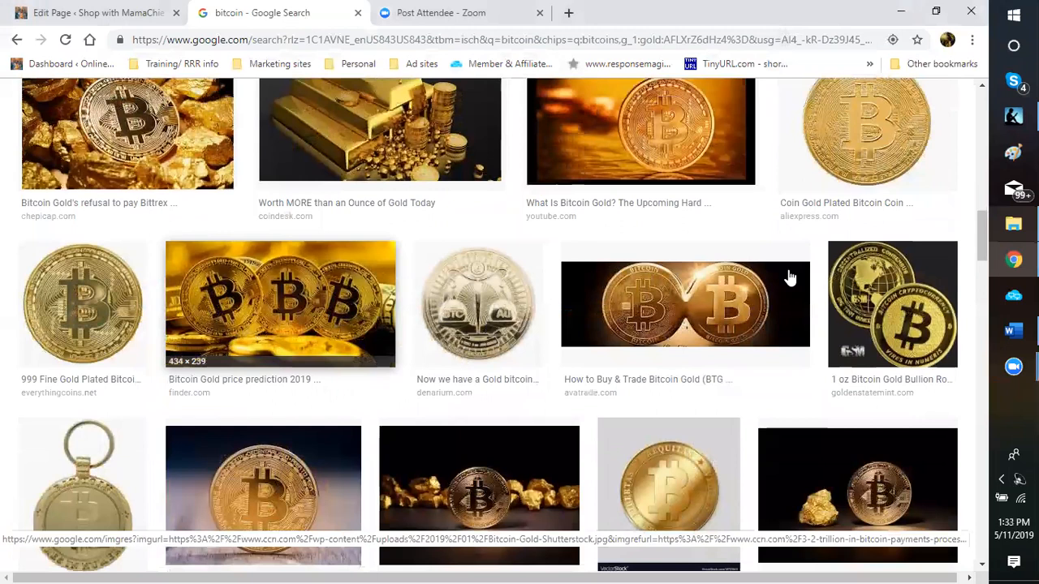
scroll(790, 278, down, 4)
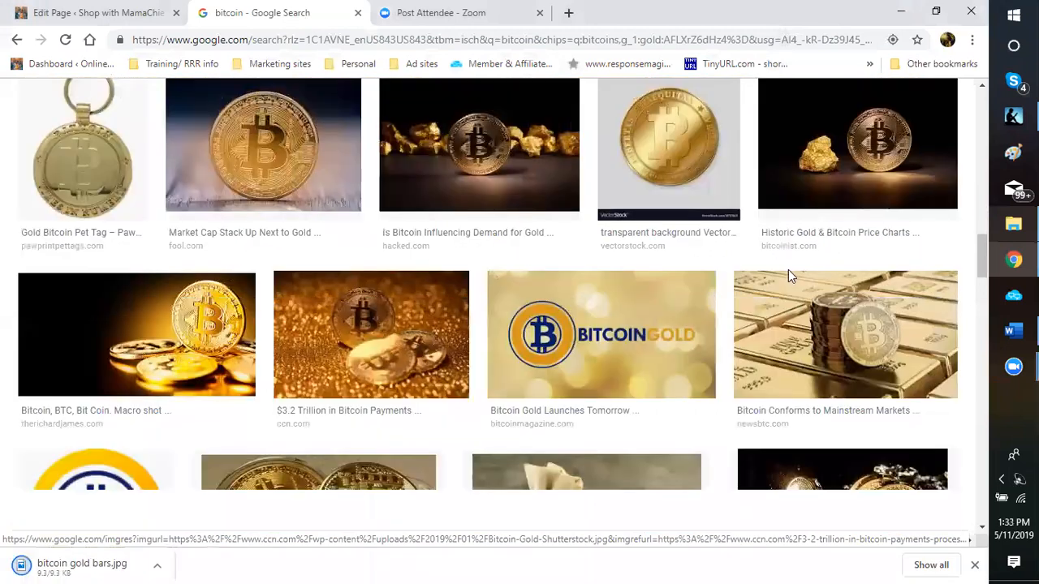
scroll(779, 414, down, 2)
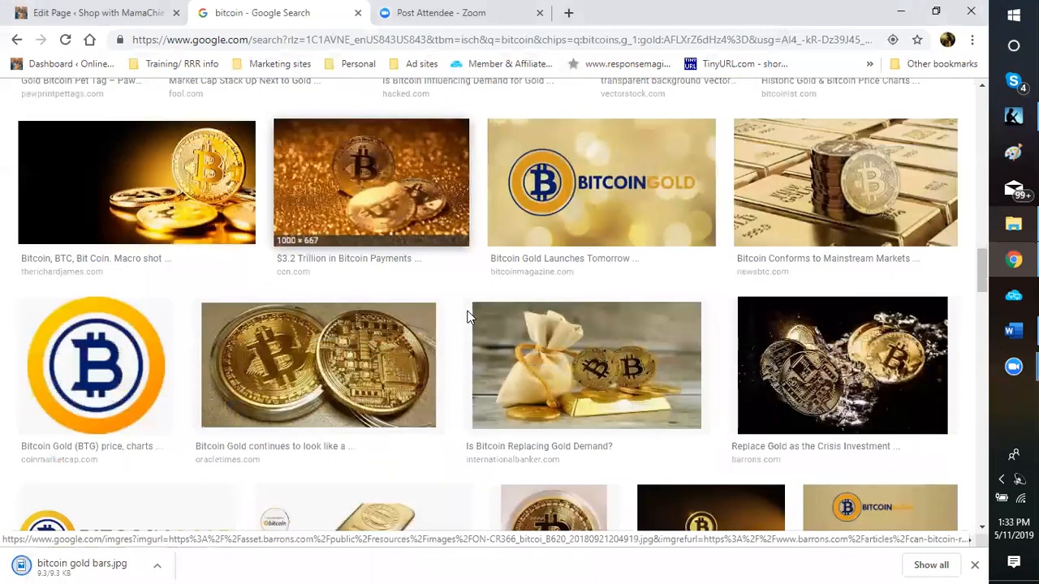
scroll(469, 316, up, 1)
right_click(820, 271)
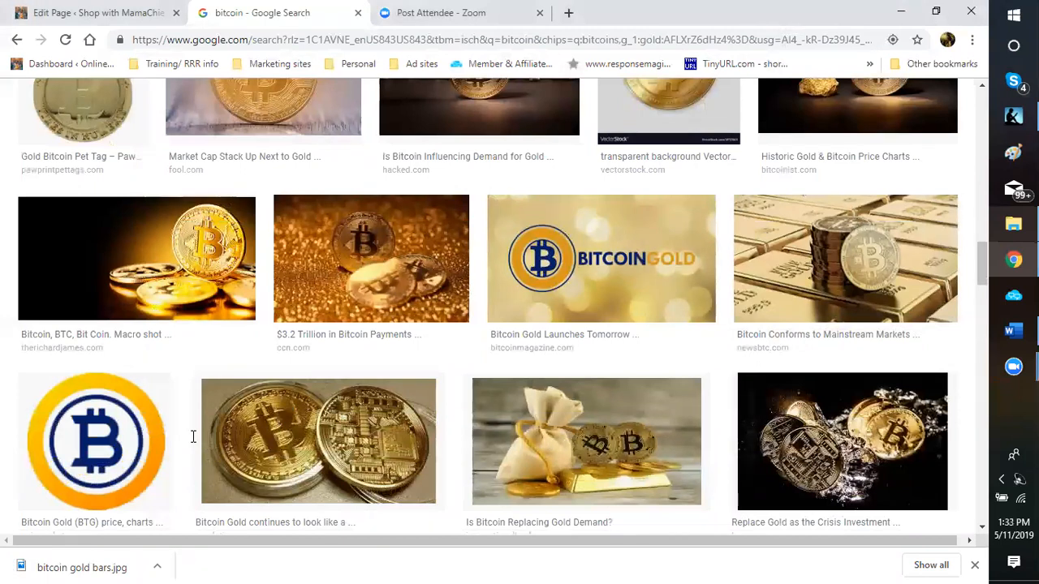
key(ctrl+s)
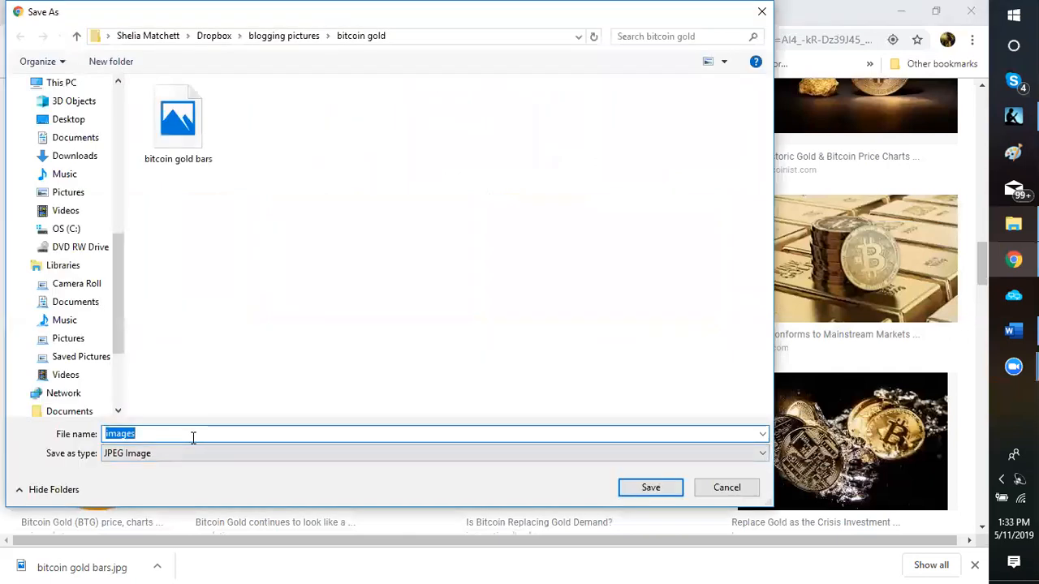
text(big)
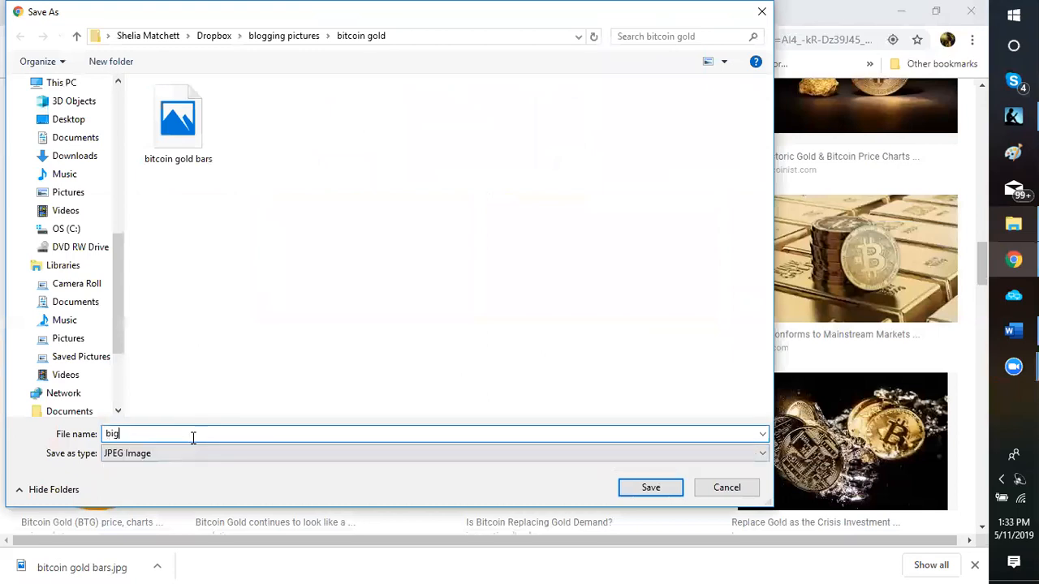
key(BackSpace)
text(tcoin )
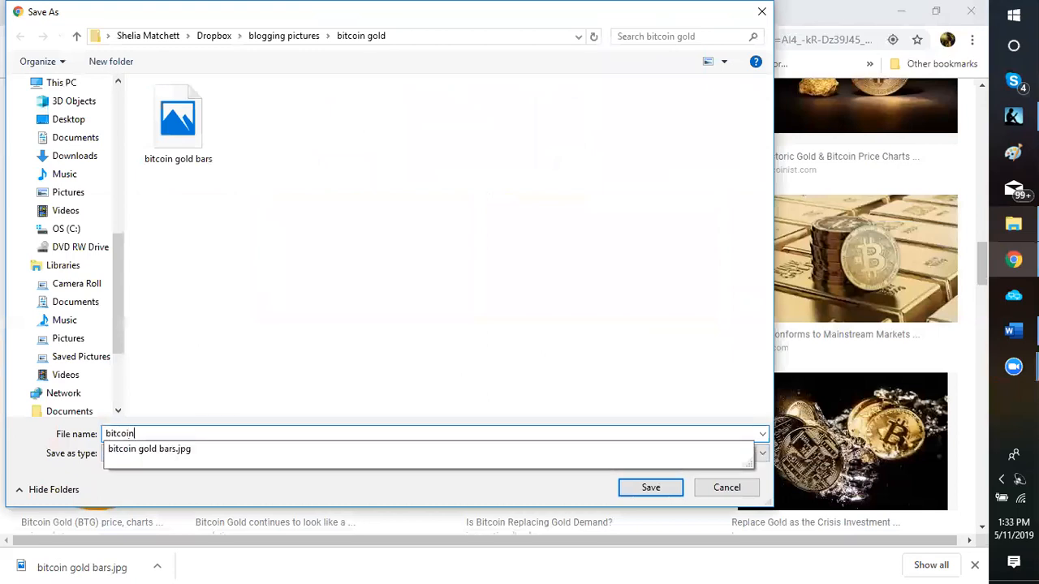
text(gold)
key(Return)
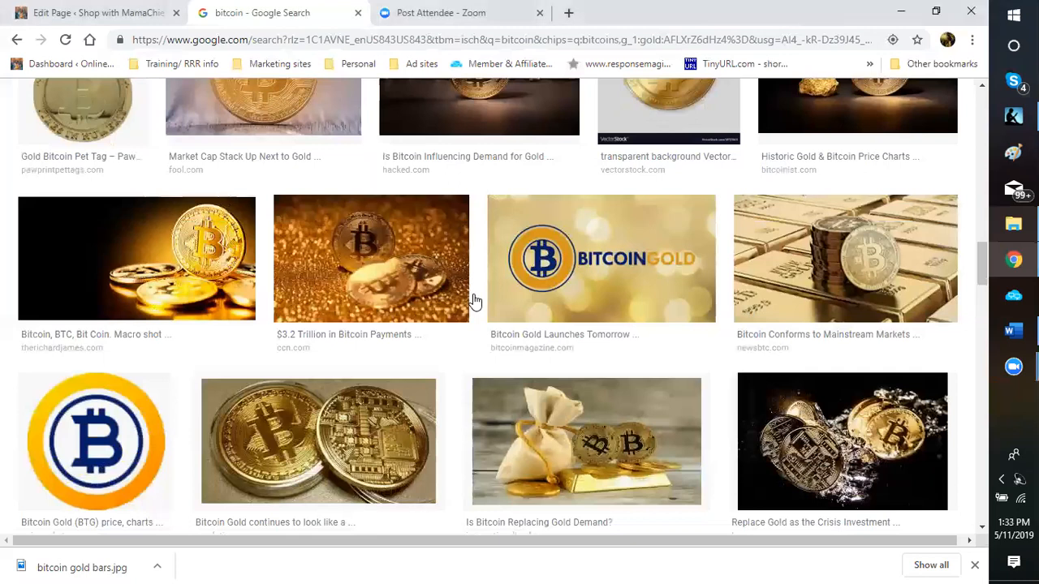
Step: Scroll down to the Bitcoin vs Gold image and choose to save it
scroll(473, 300, down, 3)
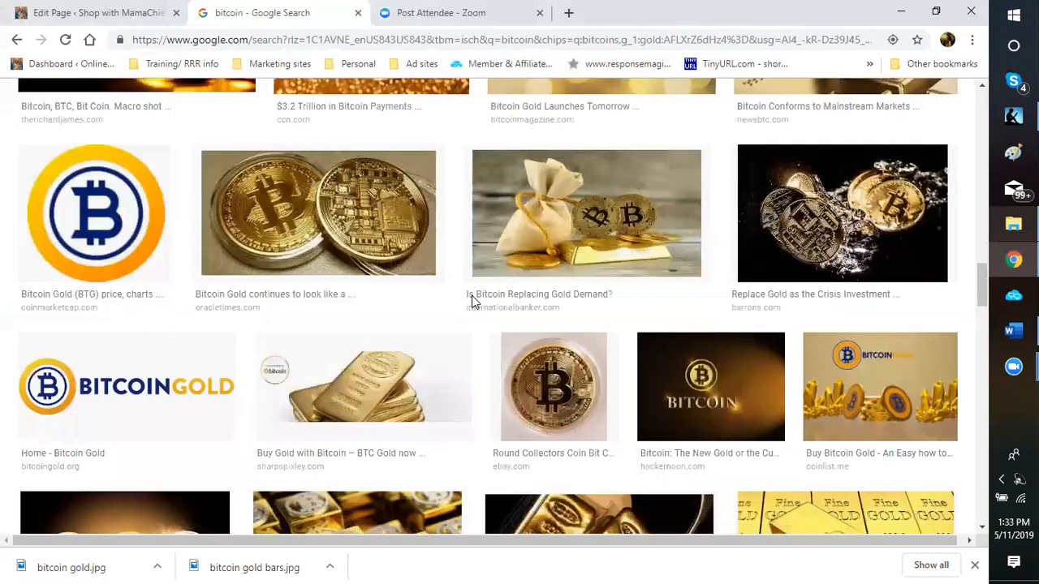
scroll(473, 300, down, 2)
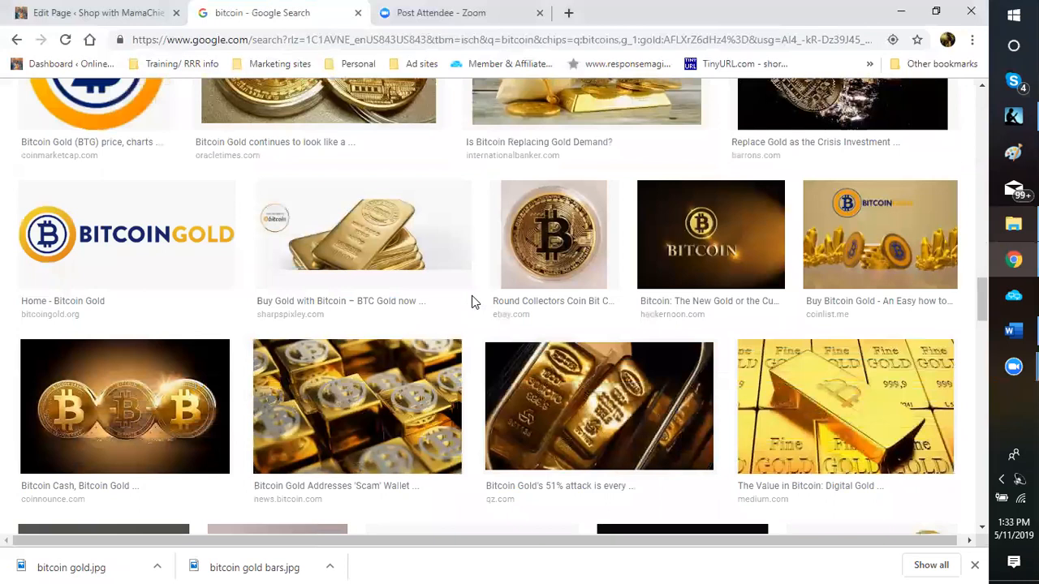
scroll(471, 299, down, 1)
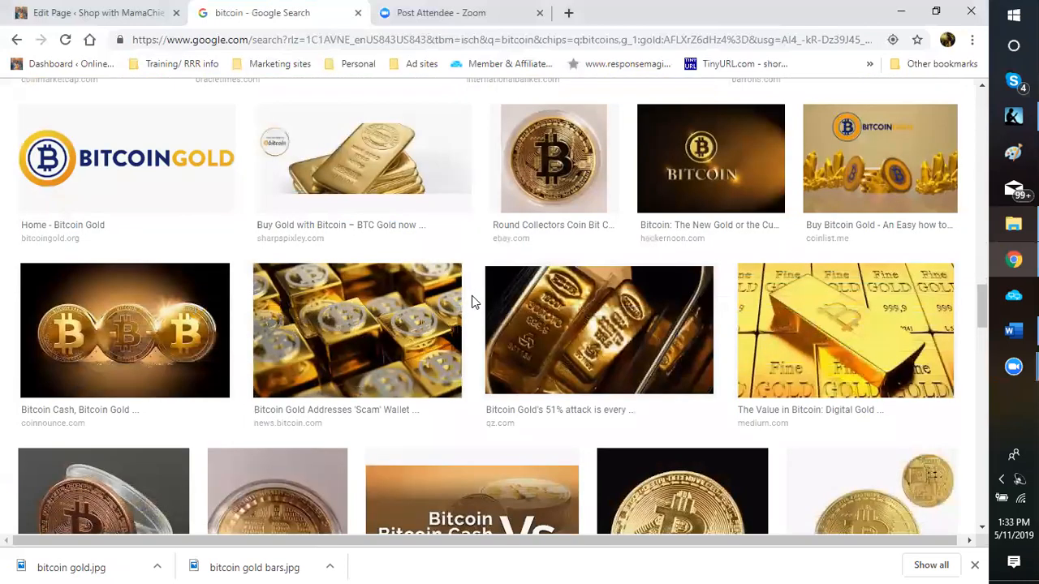
scroll(471, 301, down, 1)
scroll(471, 300, down, 1)
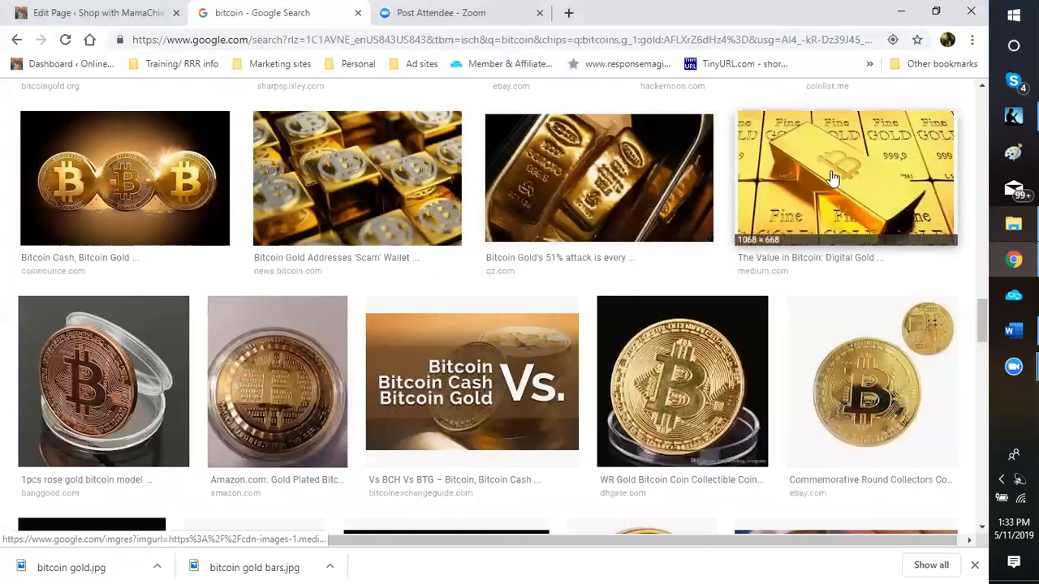
scroll(776, 235, down, 3)
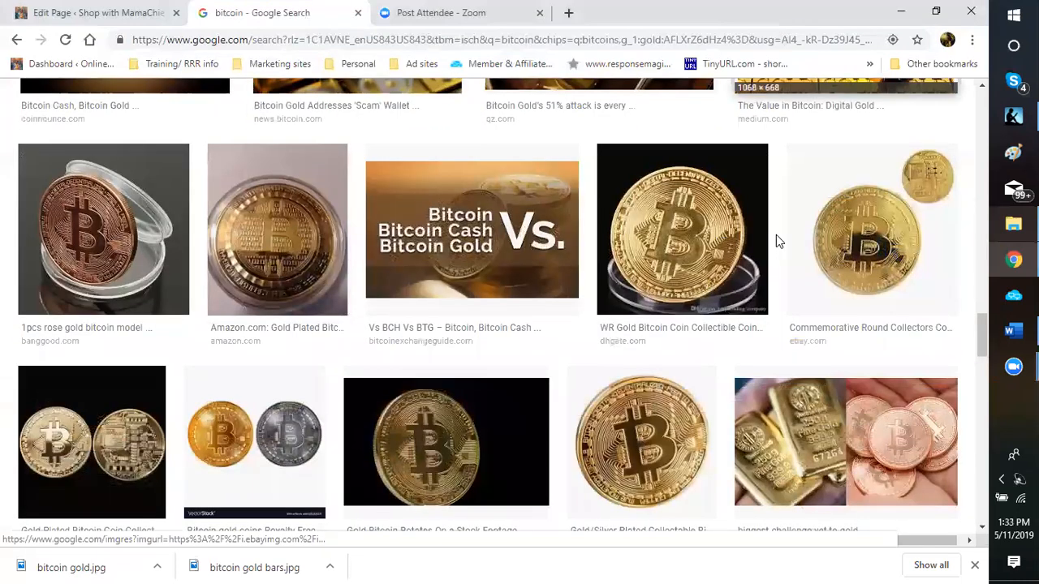
scroll(776, 241, down, 1)
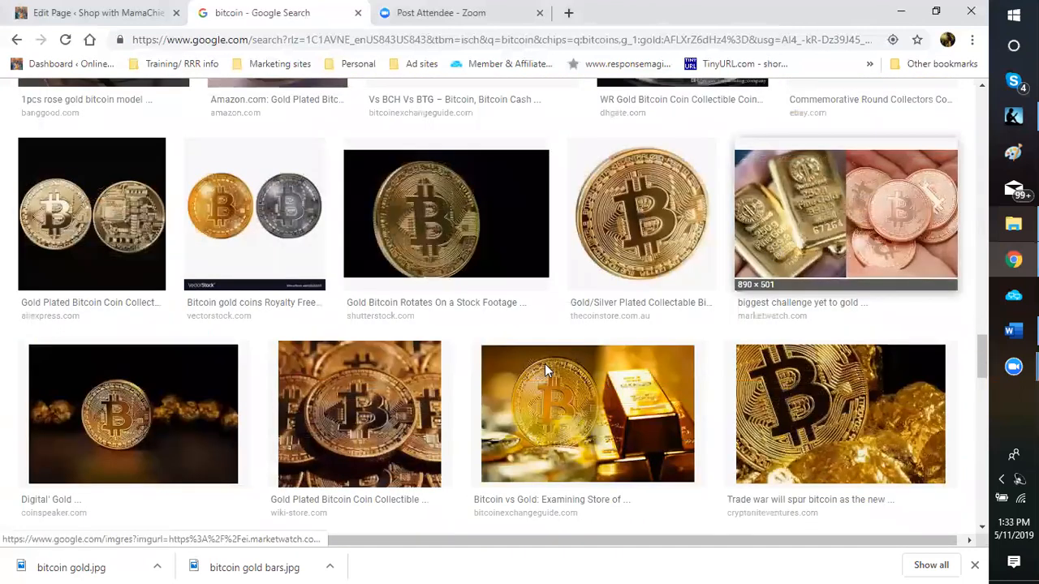
scroll(581, 357, down, 2)
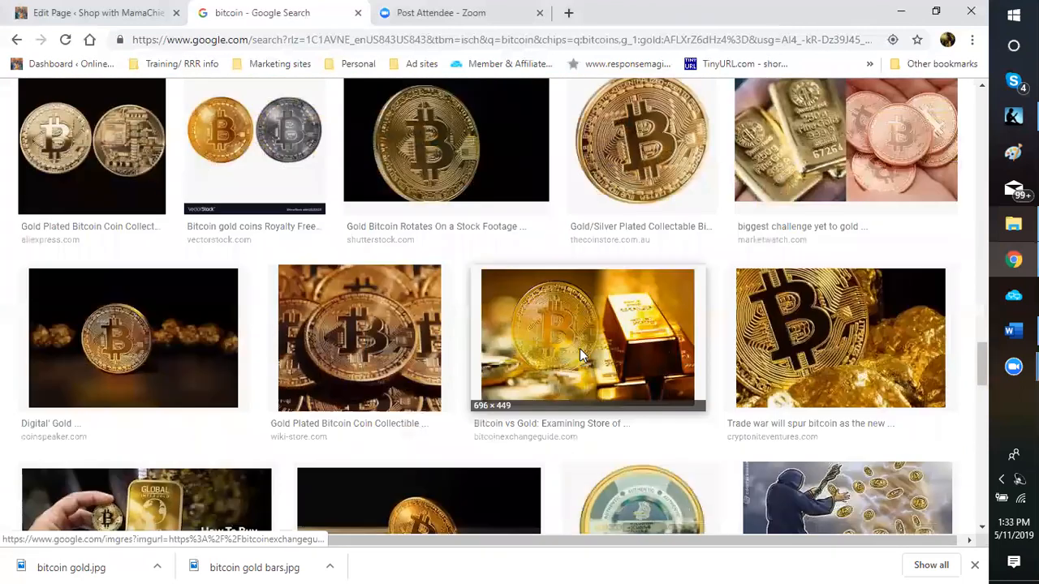
right_click(581, 357)
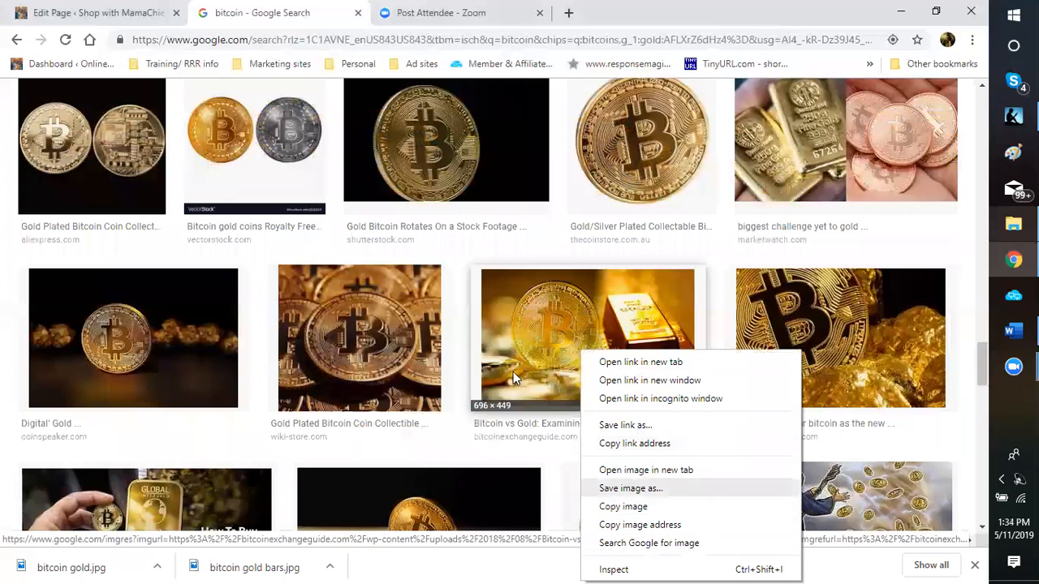
click(630, 489)
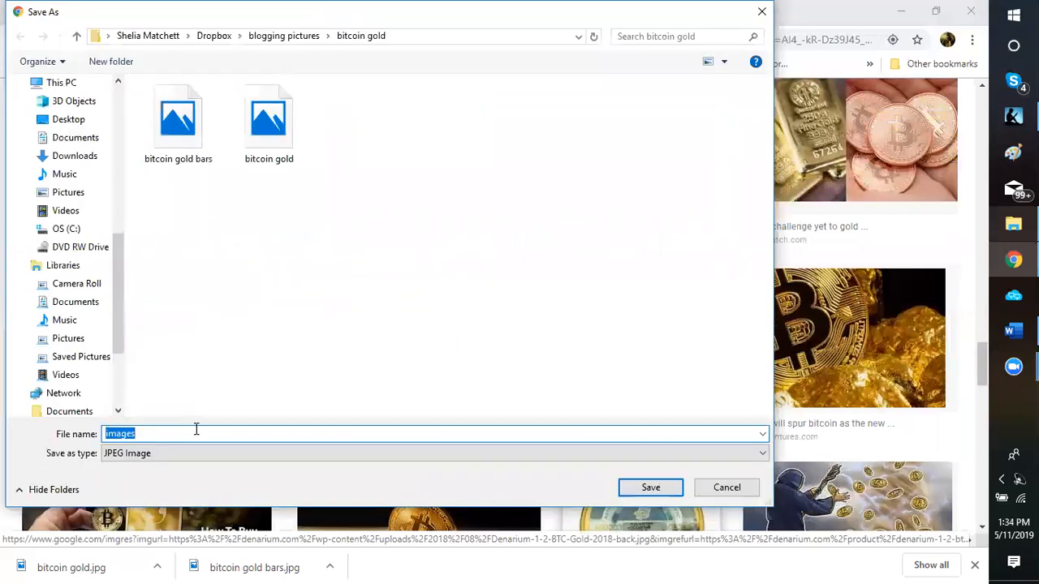
Step: Name the file 'bitcoin gold 1' and save it
key(BackSpace)
text(bicoi)
key(BackSpace)
key(BackSpace)
key(BackSpace)
text(tcoing gold)
key(BackSpace)
key(BackSpace)
key(BackSpace)
key(BackSpace)
key(BackSpace)
key(BackSpace)
text(gold 1)
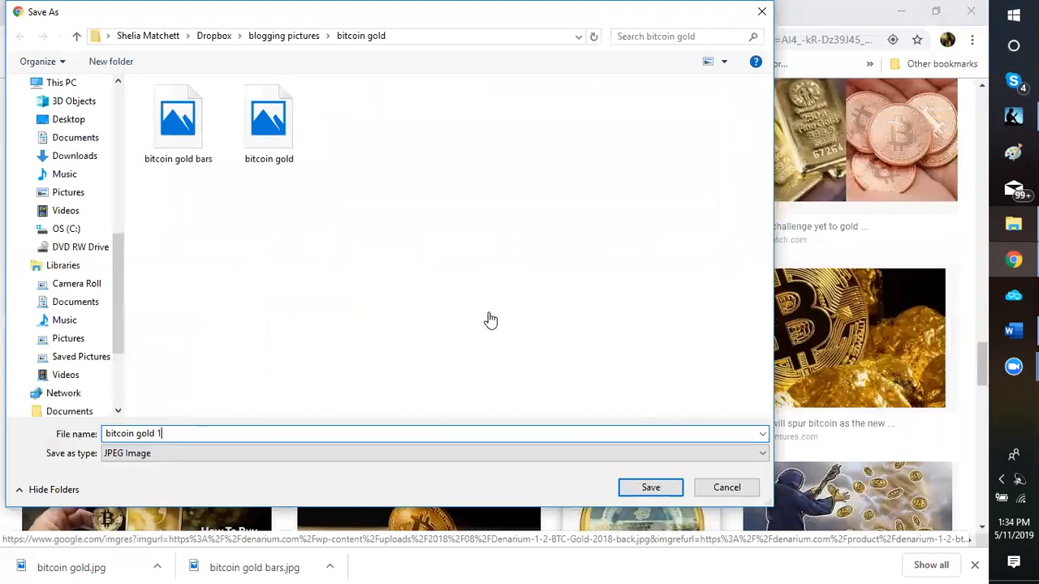
key(Return)
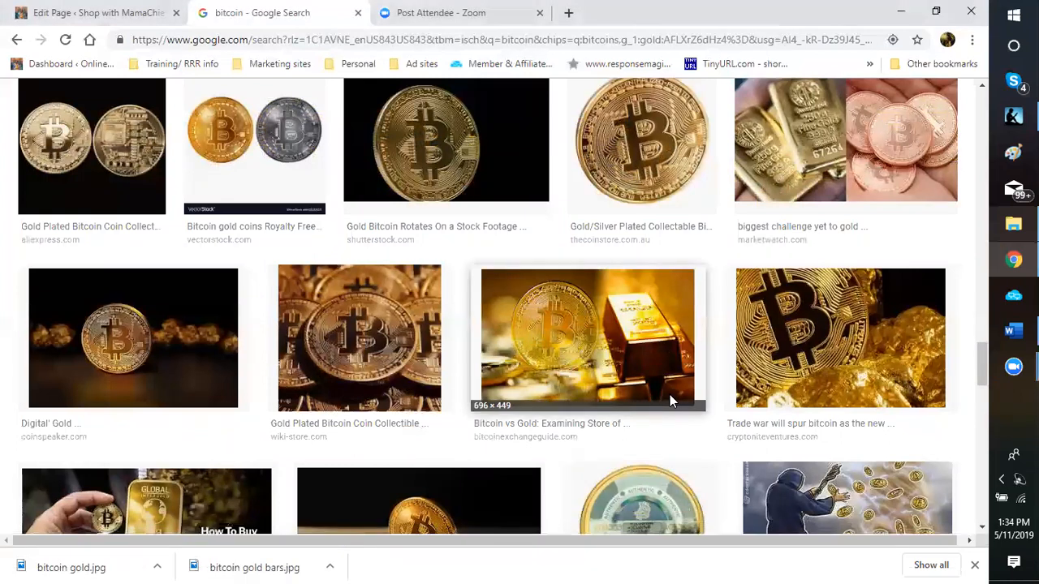
Step: Find the gold bars with coin stacks picture in Google Images and choose to save it
scroll(669, 394, down, 3)
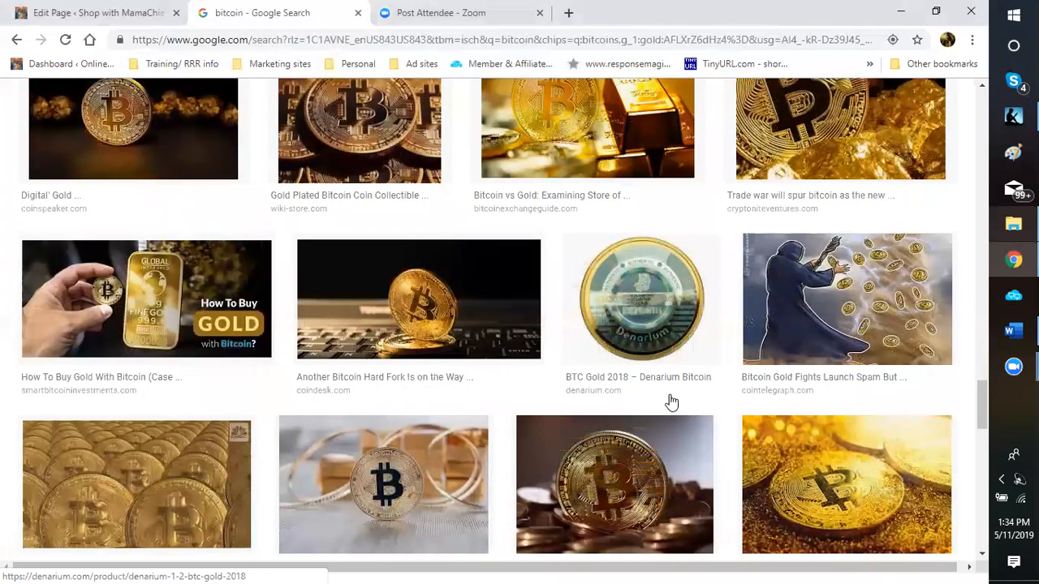
scroll(671, 401, down, 5)
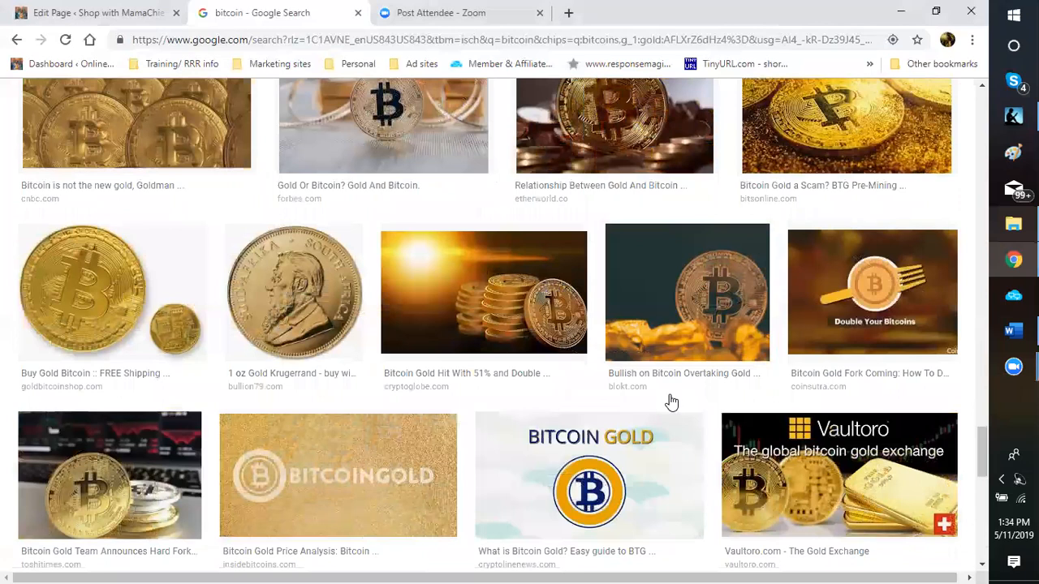
scroll(671, 401, down, 1)
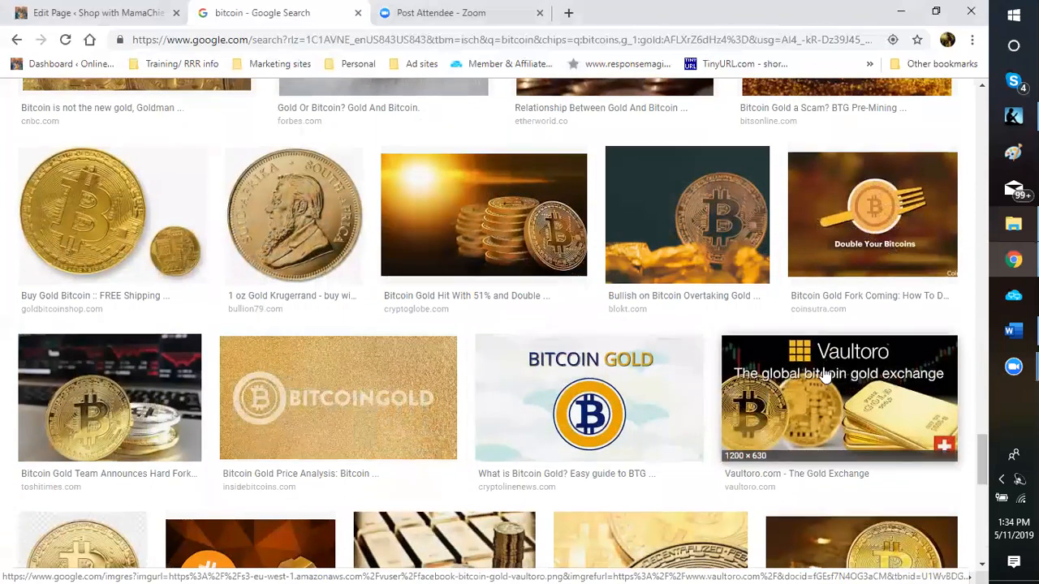
scroll(824, 365, down, 1)
scroll(815, 346, down, 1)
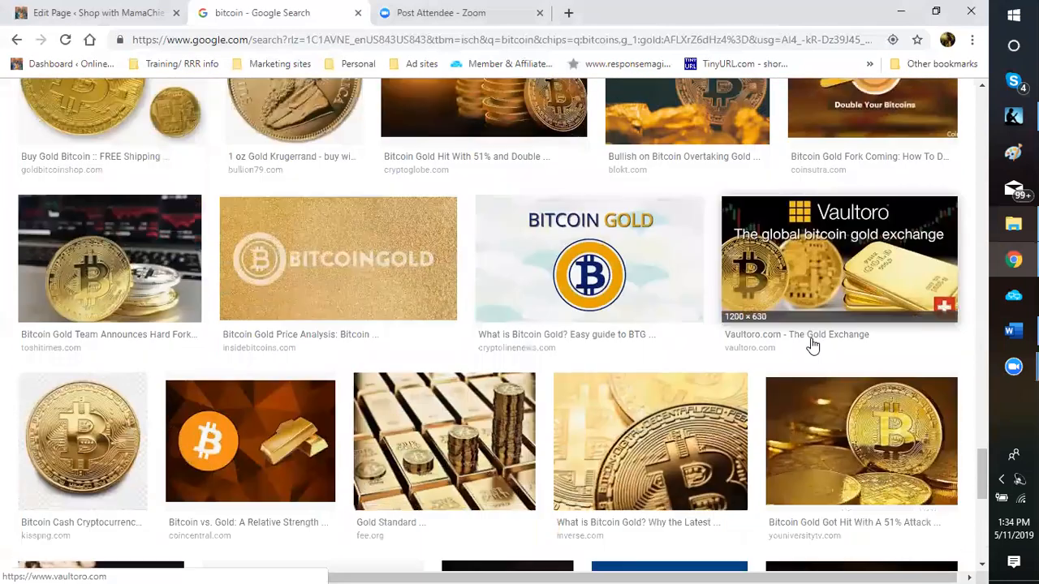
scroll(814, 346, down, 1)
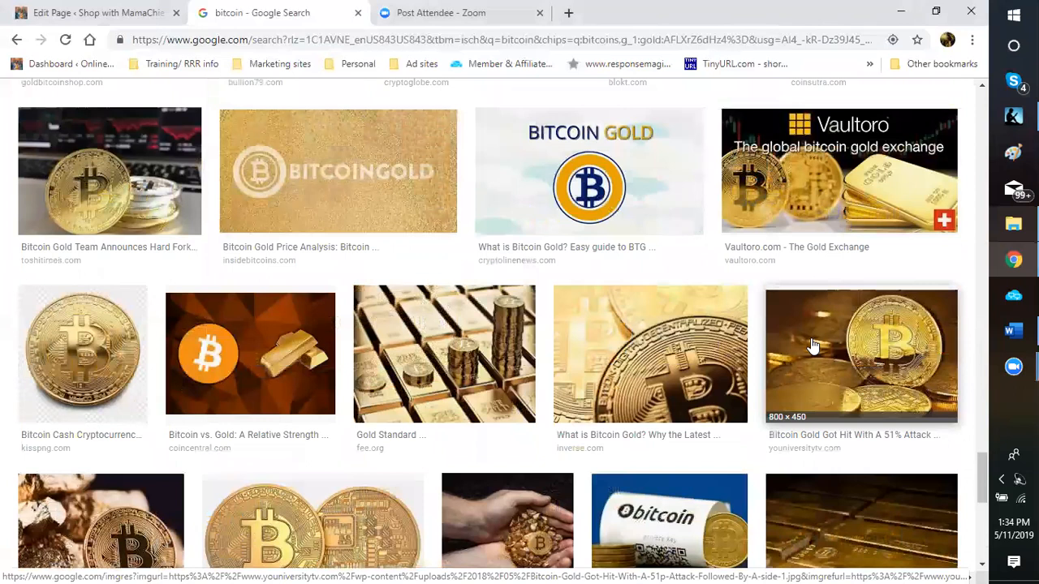
scroll(813, 347, down, 3)
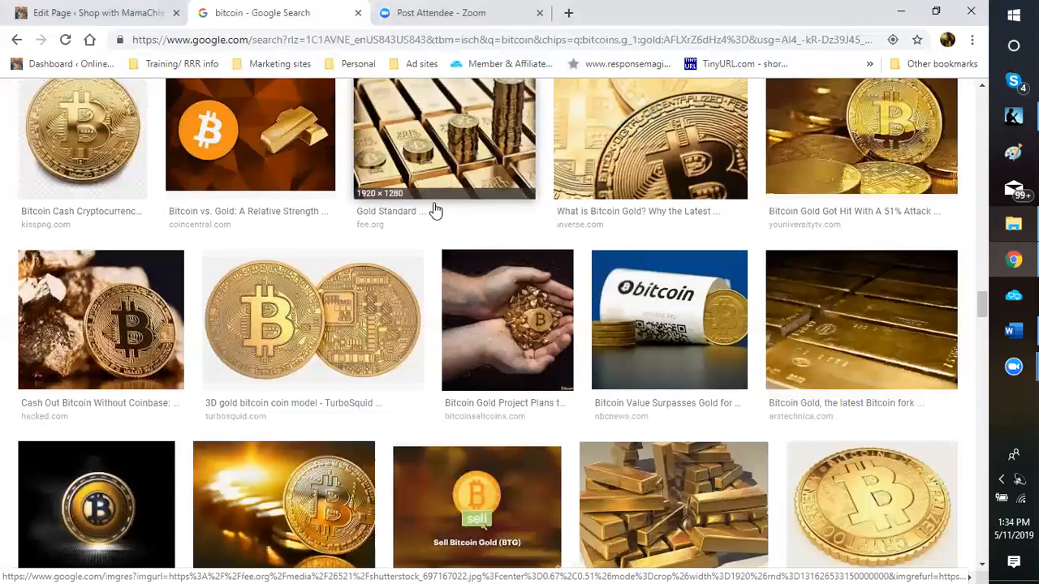
scroll(434, 208, up, 1)
right_click(433, 204)
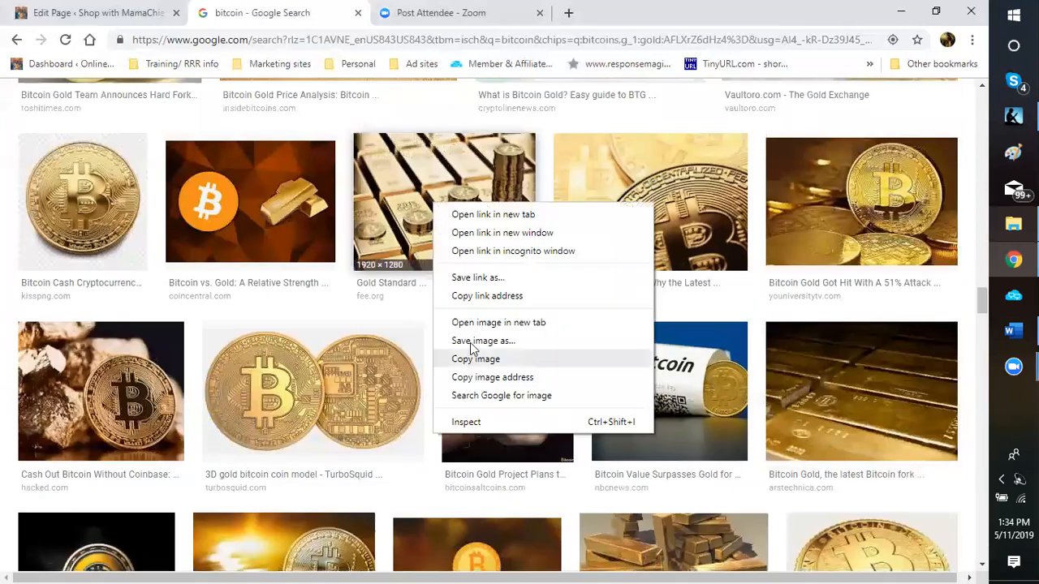
click(473, 341)
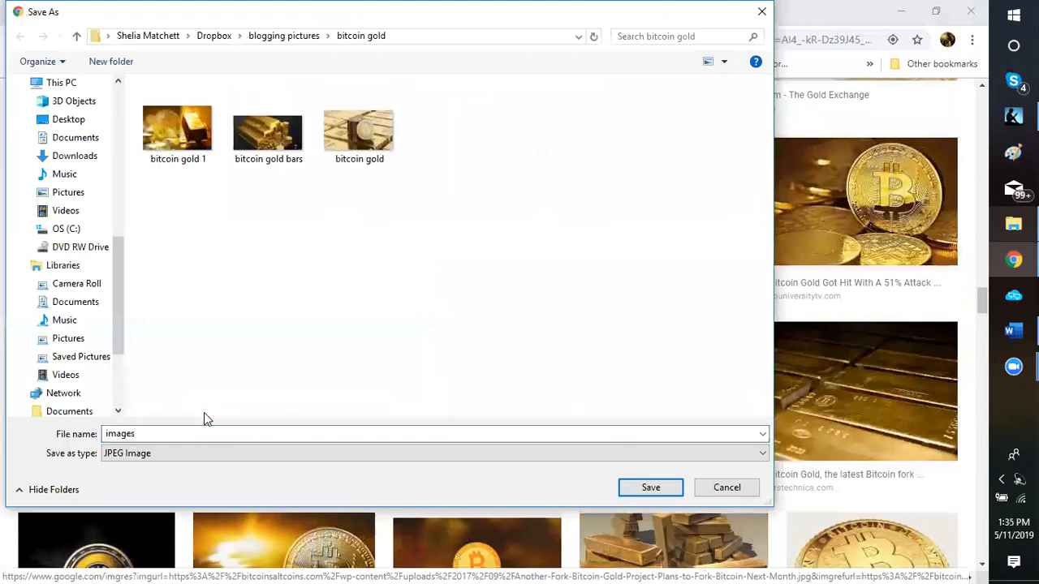
Step: Save the picture as 'bitcoin gold 2' in the bitcoin gold folder
double_click(171, 434)
text(bitcoin gol)
key(BackSpace)
key(BackSpace)
key(BackSpace)
key(BackSpace)
text(gold 2)
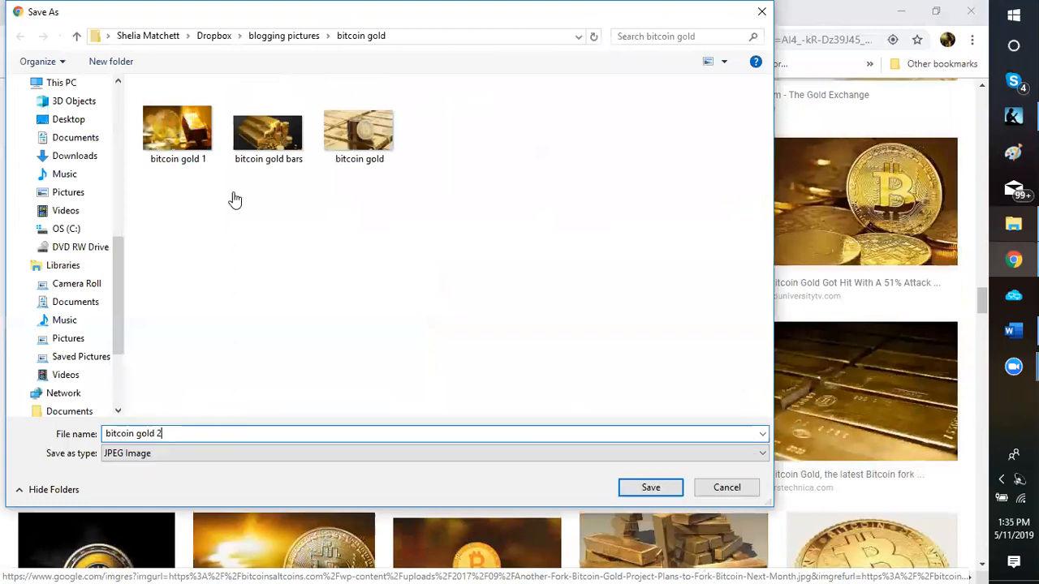
key(Return)
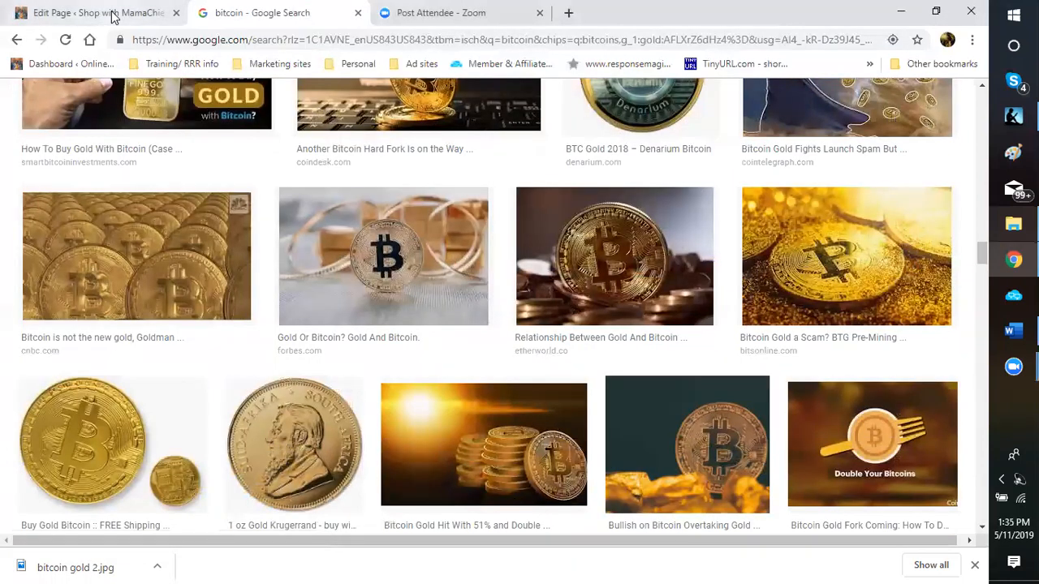
Step: Return to the Edit Page tab and scroll to the '$6,388 on Bitstamp' paragraph
click(114, 13)
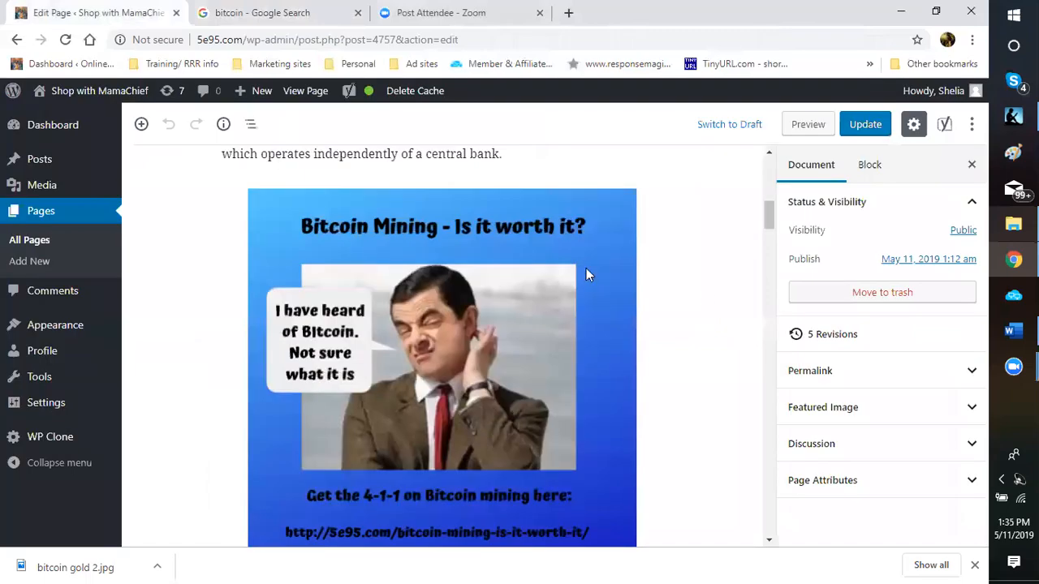
scroll(703, 300, up, 5)
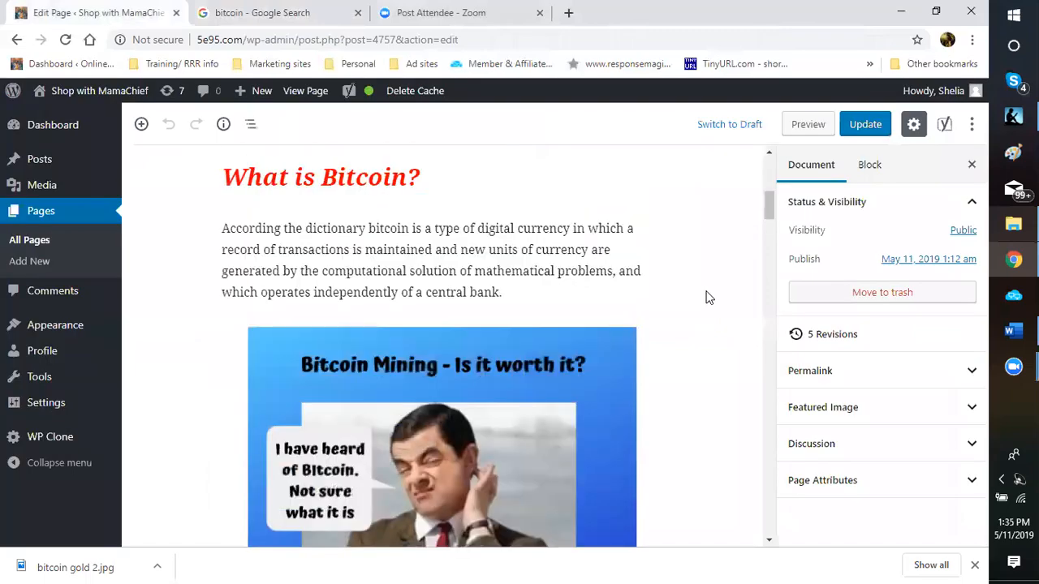
scroll(706, 296, up, 2)
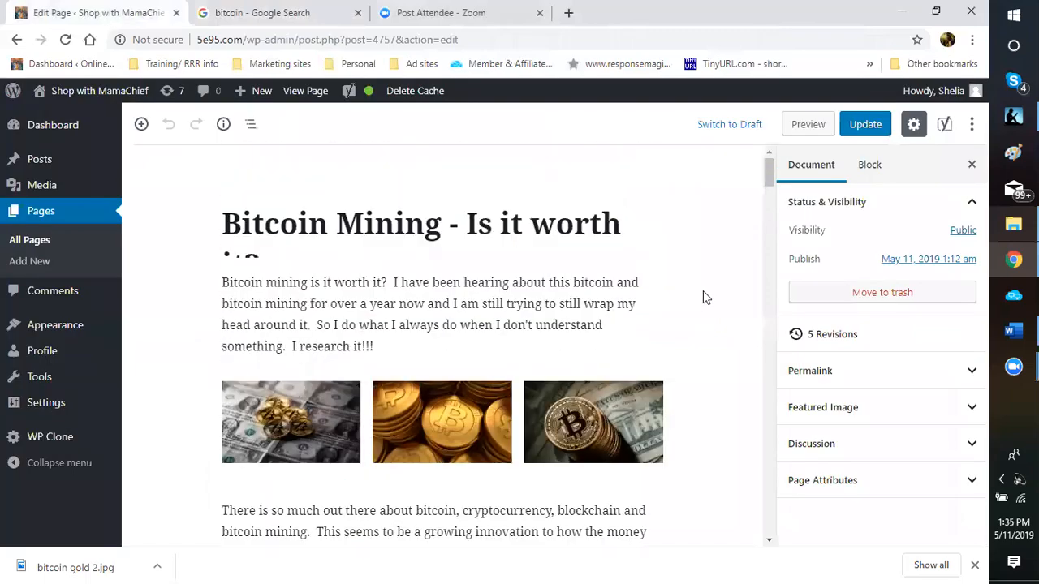
scroll(703, 292, down, 2)
scroll(701, 302, down, 3)
scroll(701, 302, down, 9)
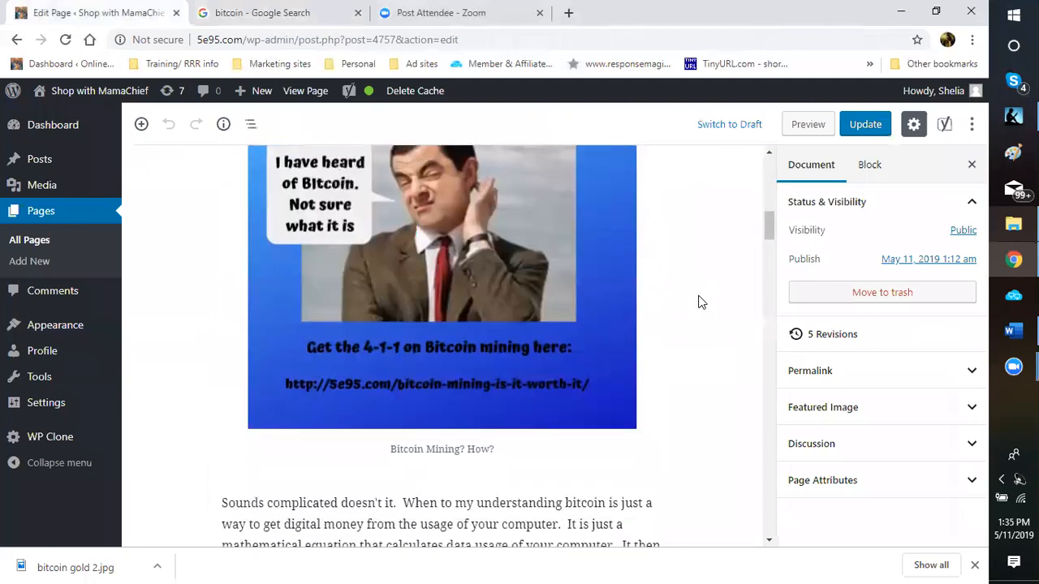
scroll(701, 302, down, 10)
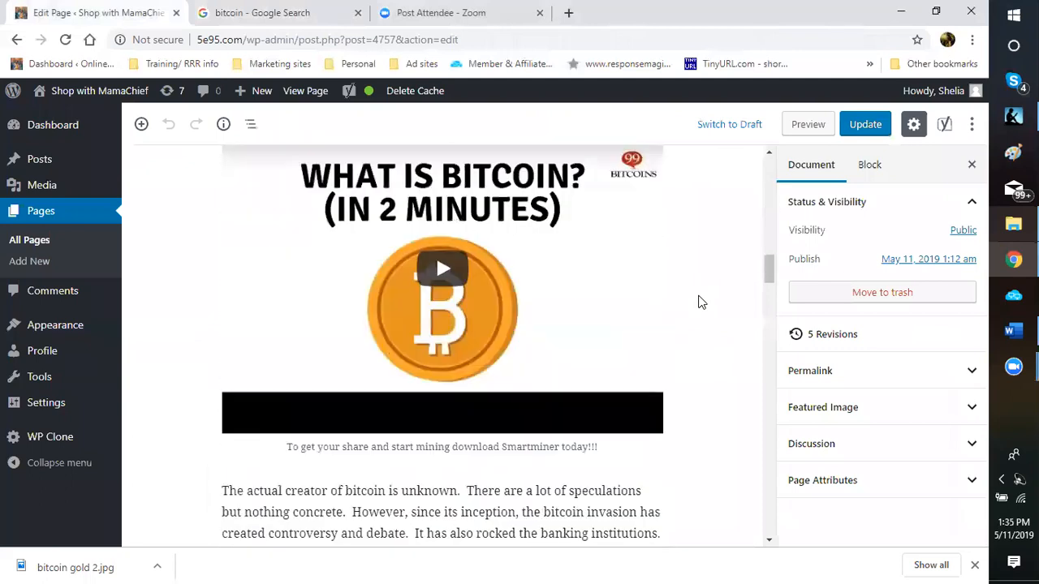
scroll(694, 304, down, 5)
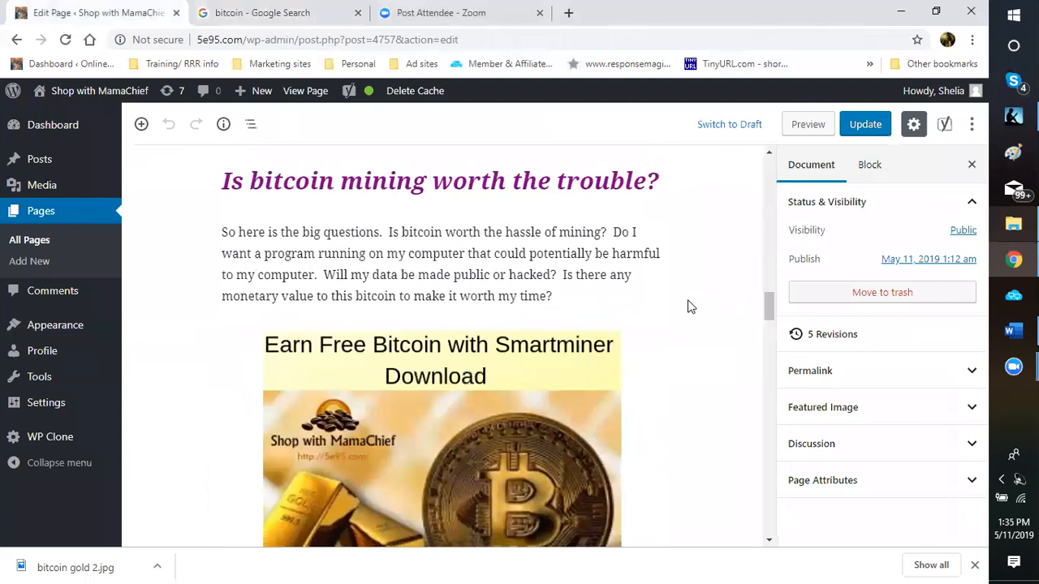
scroll(676, 311, down, 2)
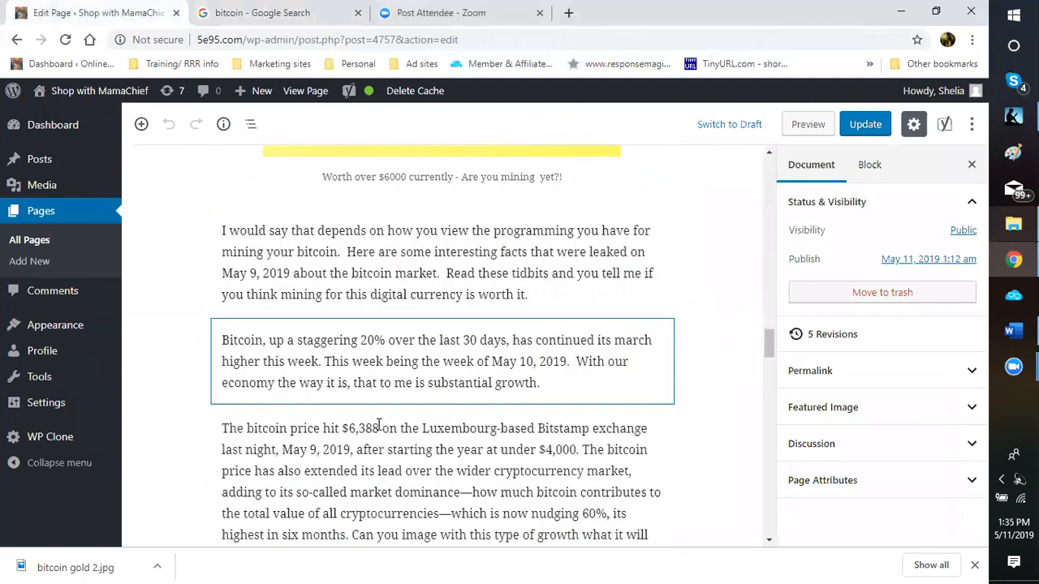
scroll(378, 428, down, 5)
scroll(357, 394, down, 1)
scroll(357, 393, up, 3)
scroll(357, 394, down, 4)
scroll(360, 390, up, 6)
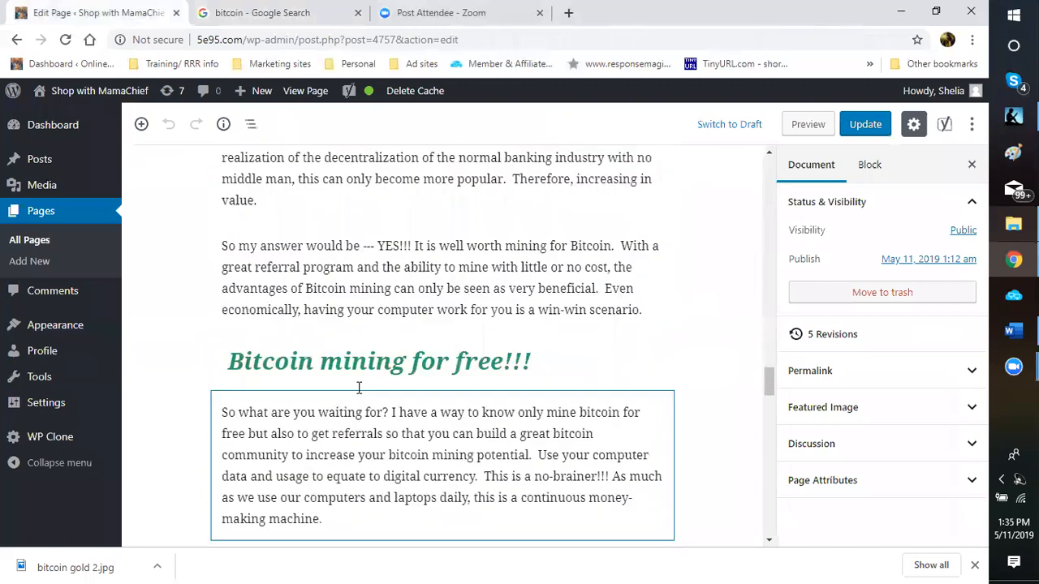
scroll(343, 322, up, 3)
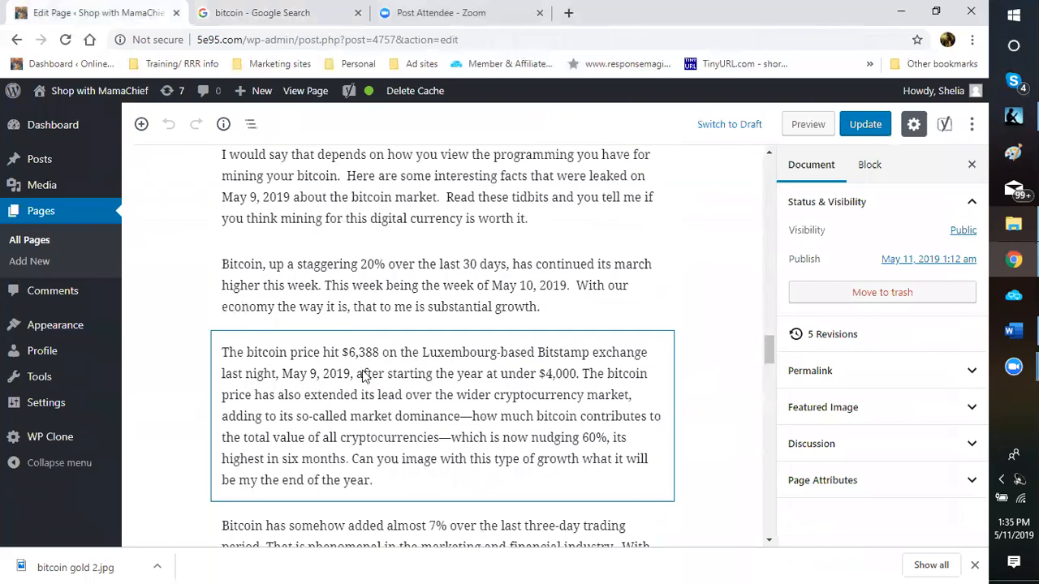
scroll(468, 344, down, 2)
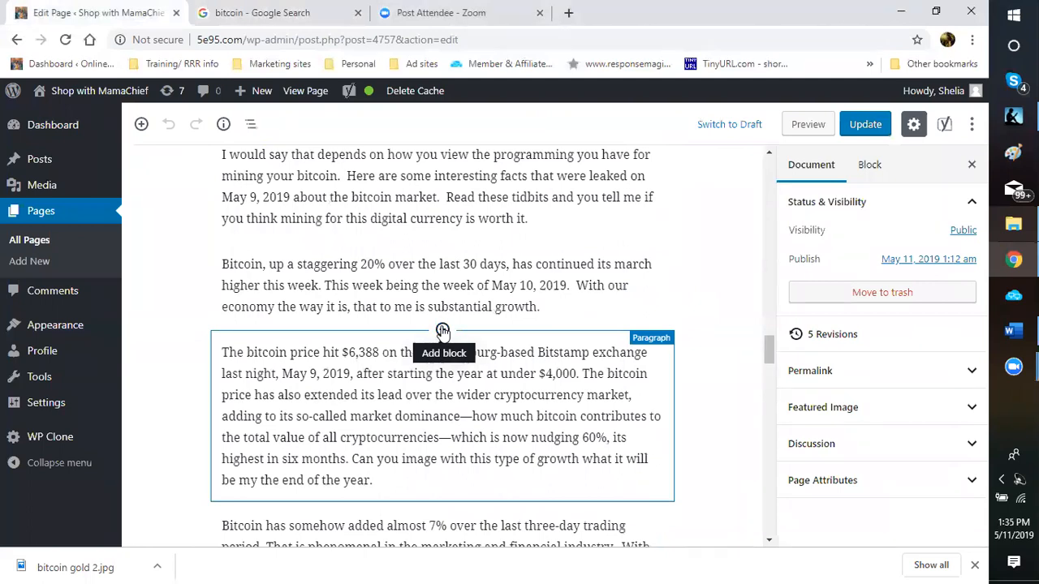
click(442, 330)
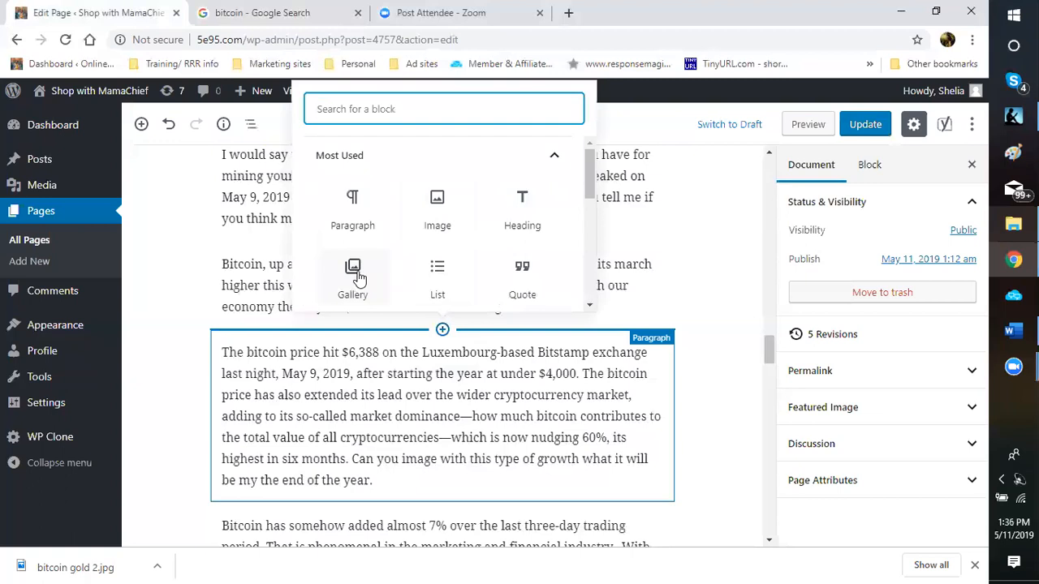
click(352, 280)
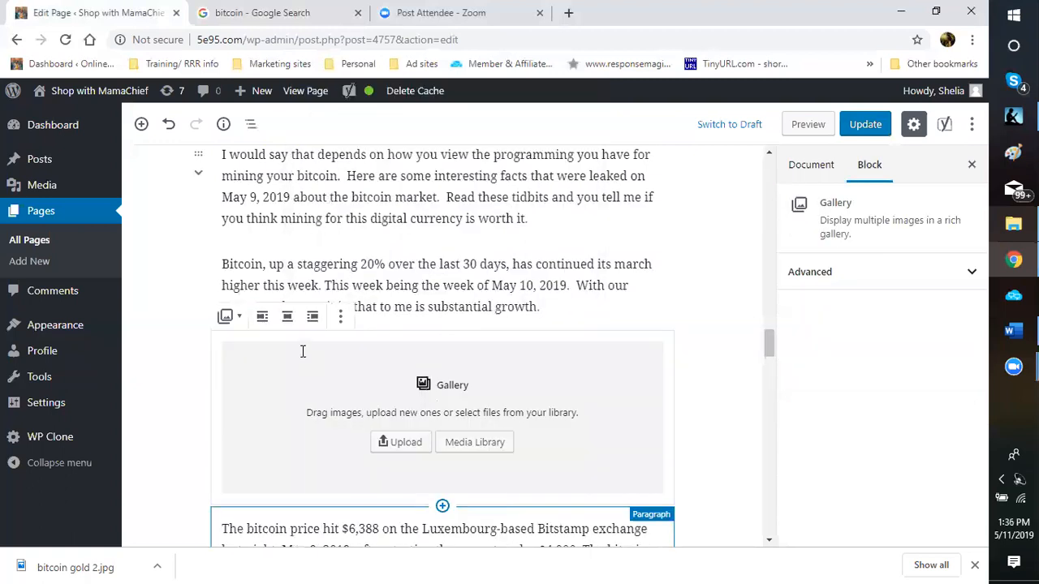
click(341, 319)
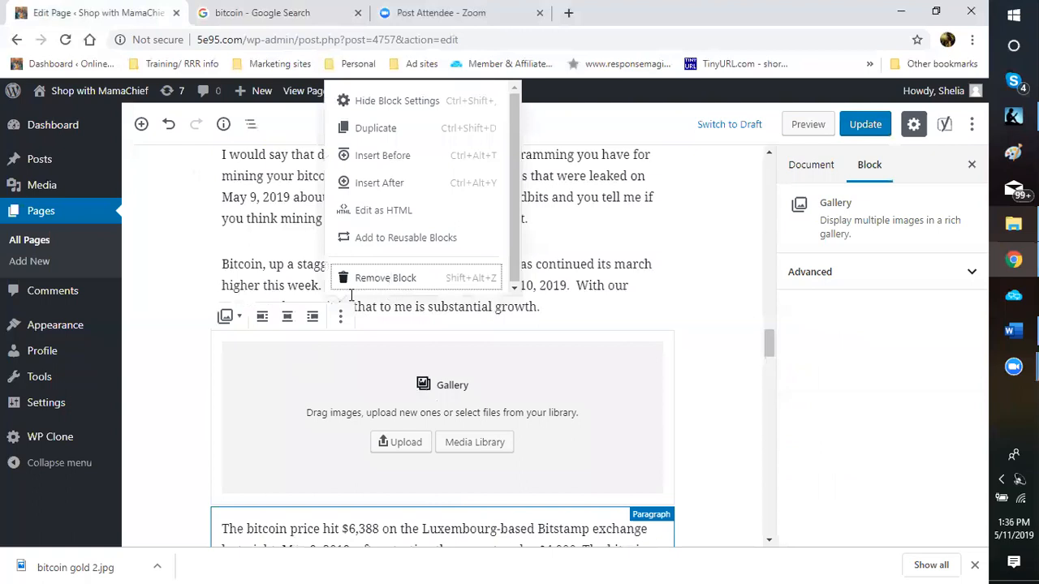
click(352, 290)
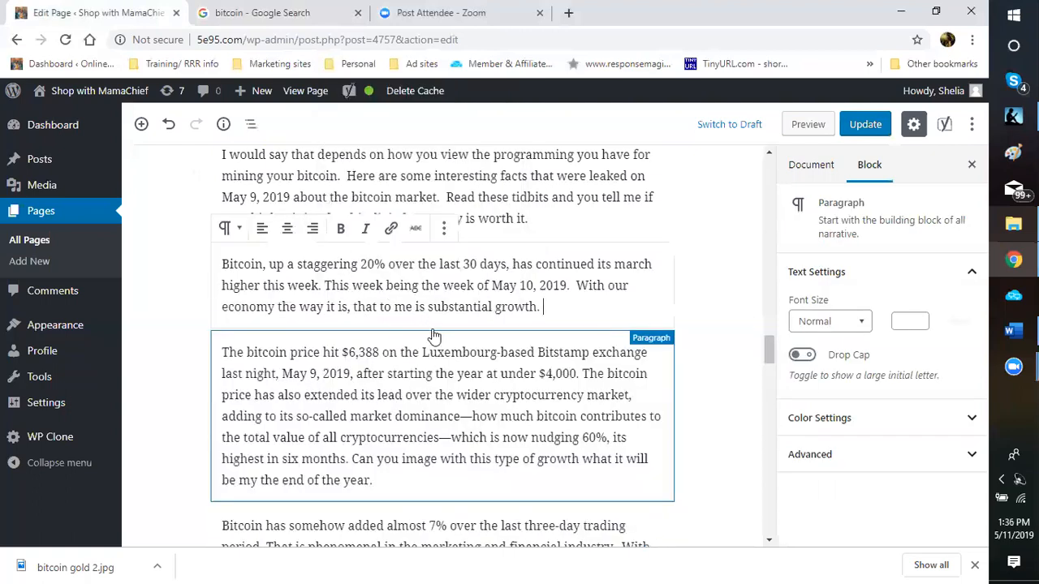
Step: Insert a Gallery block from Common Blocks between the 20% growth and $6,388 paragraphs
click(442, 330)
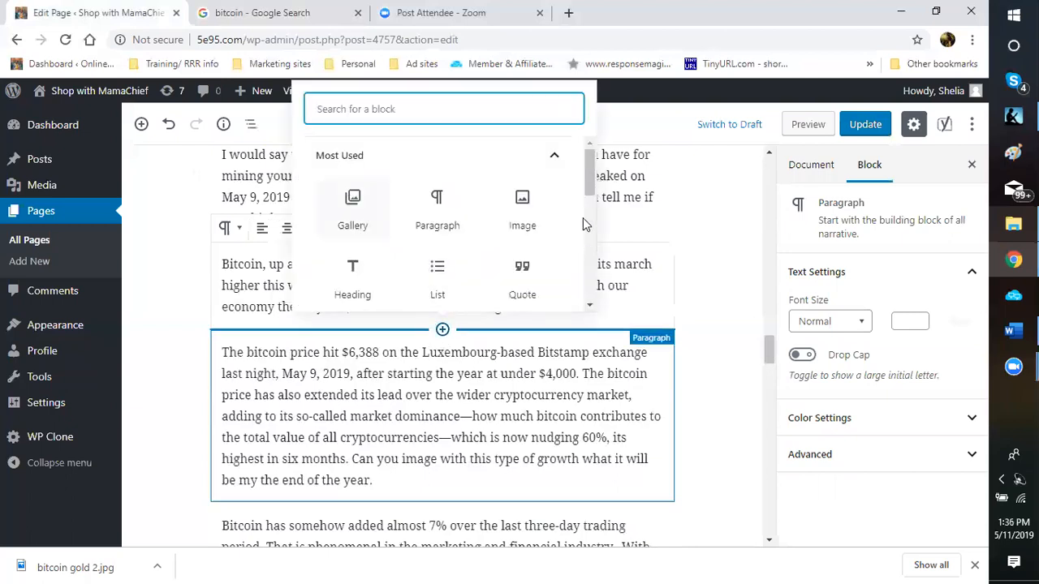
scroll(590, 215, down, 1)
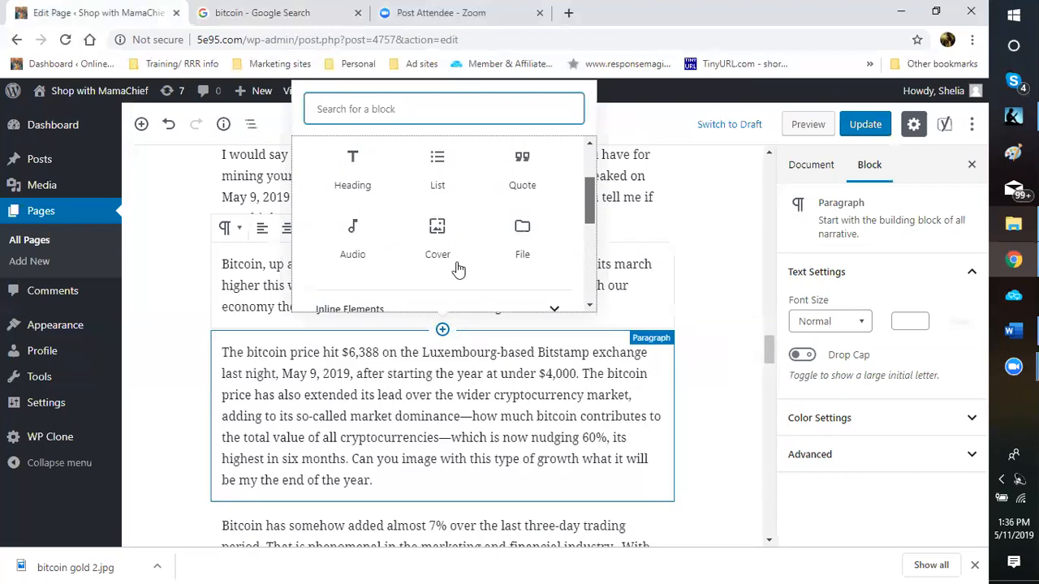
click(590, 224)
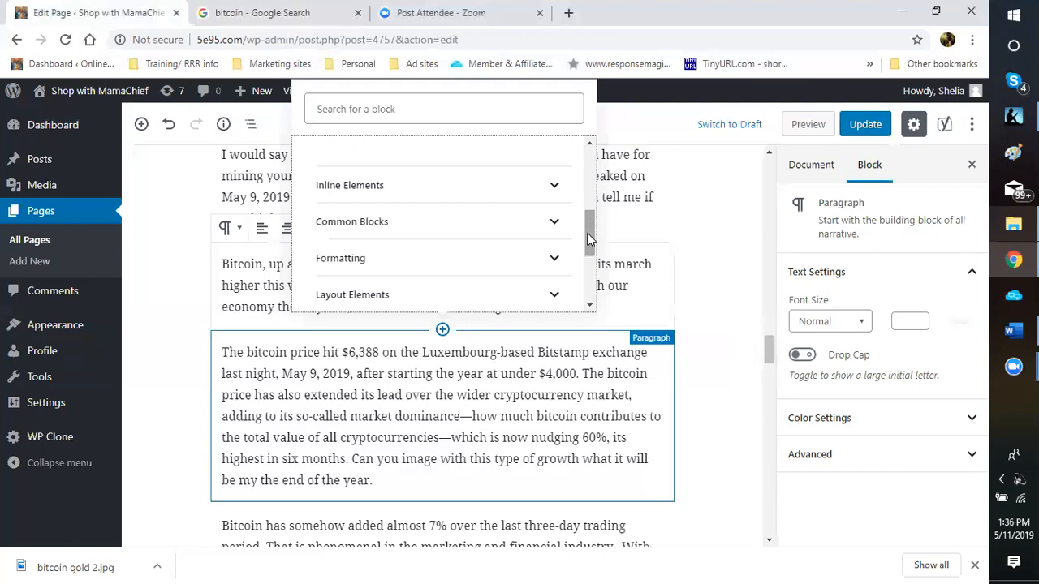
scroll(547, 241, up, 1)
scroll(547, 243, down, 1)
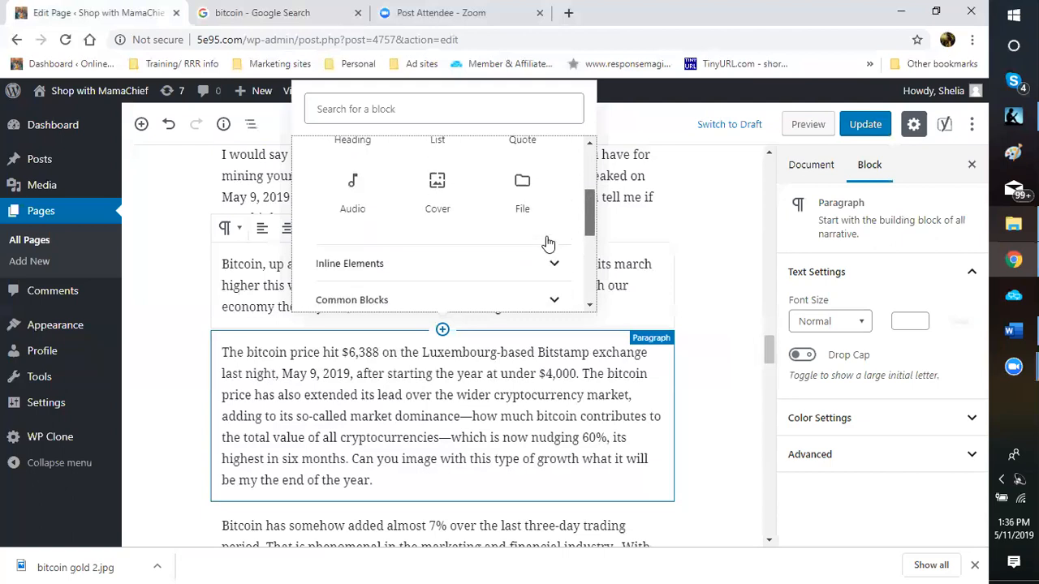
scroll(548, 241, down, 2)
scroll(544, 220, down, 1)
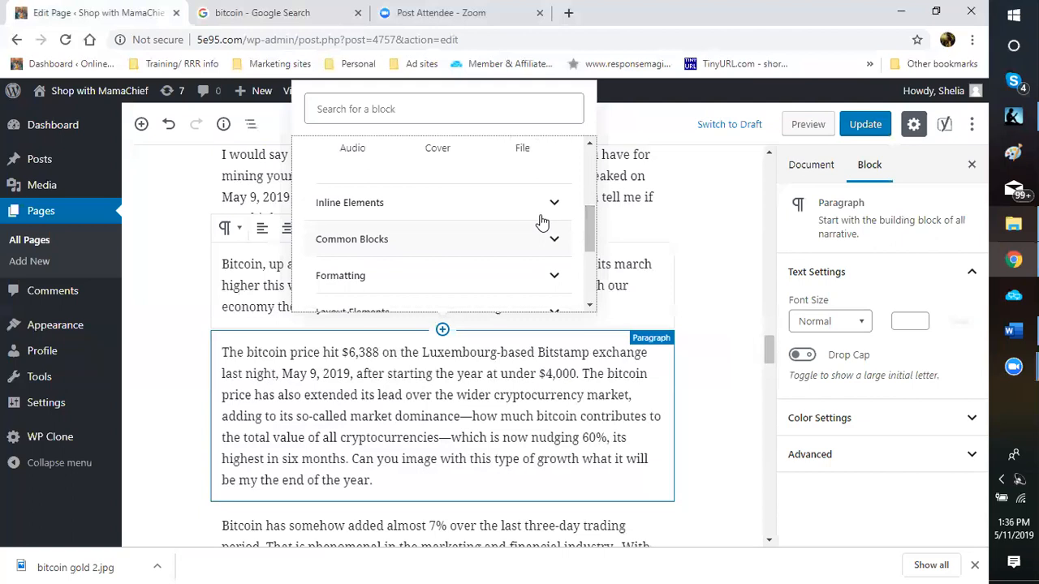
click(542, 223)
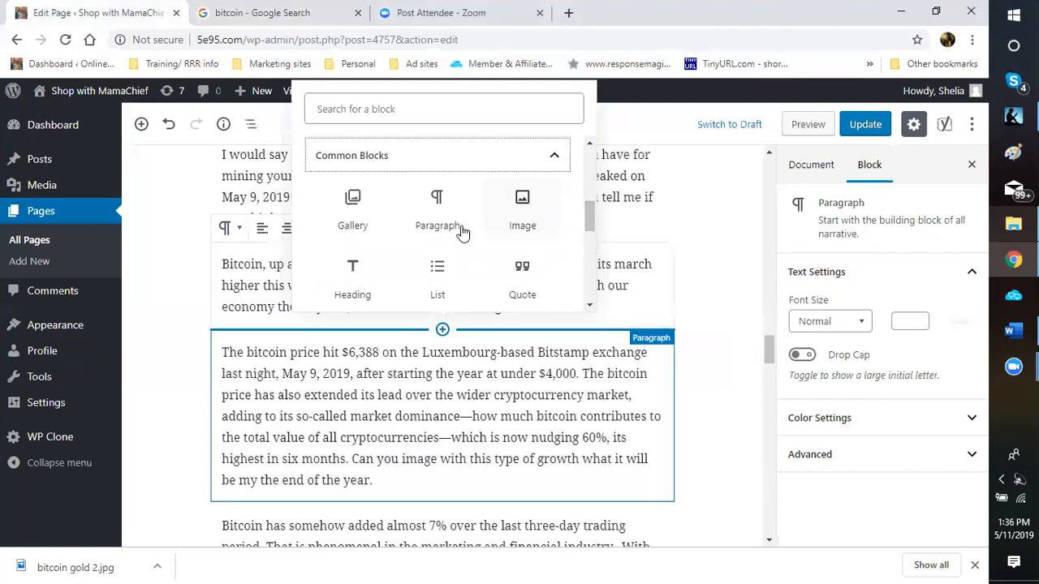
scroll(385, 197, down, 5)
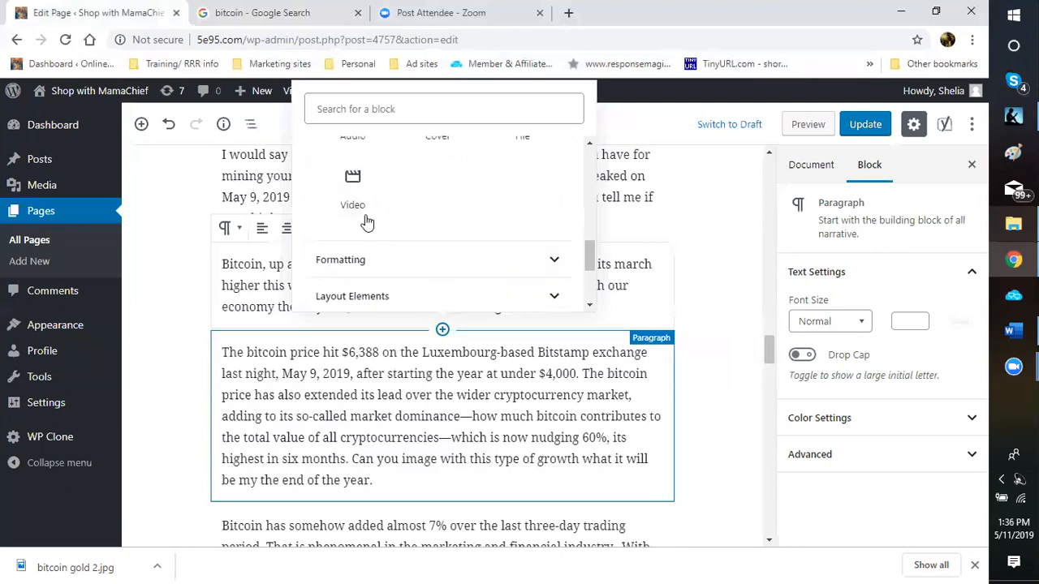
scroll(359, 290, up, 3)
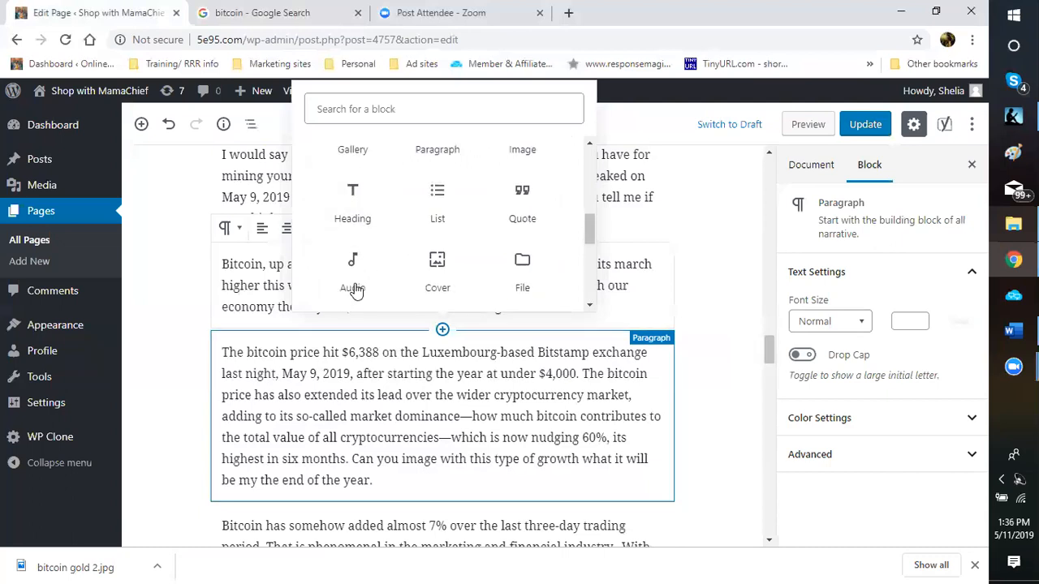
scroll(355, 291, up, 1)
scroll(356, 290, up, 2)
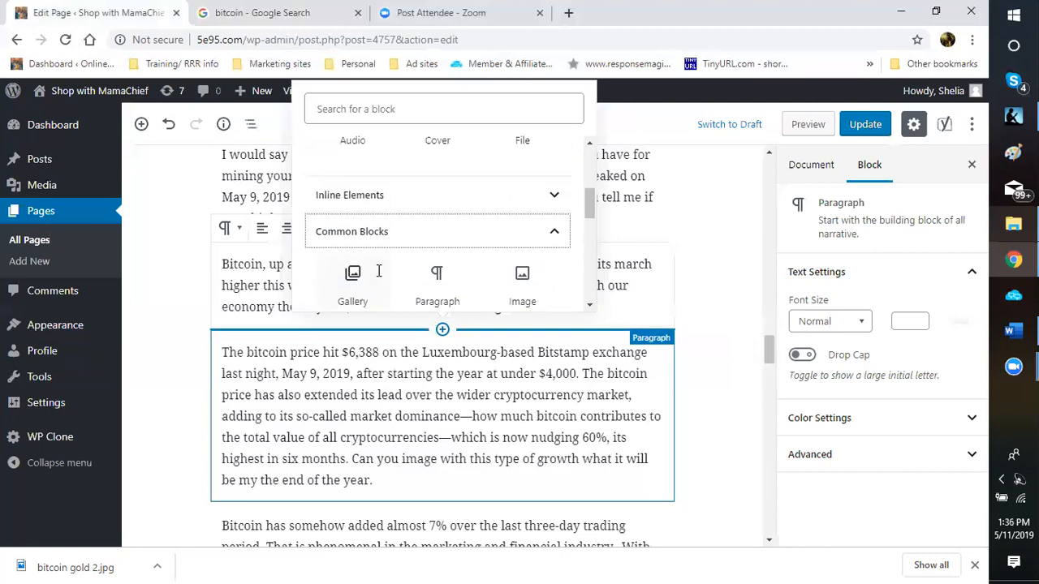
click(378, 272)
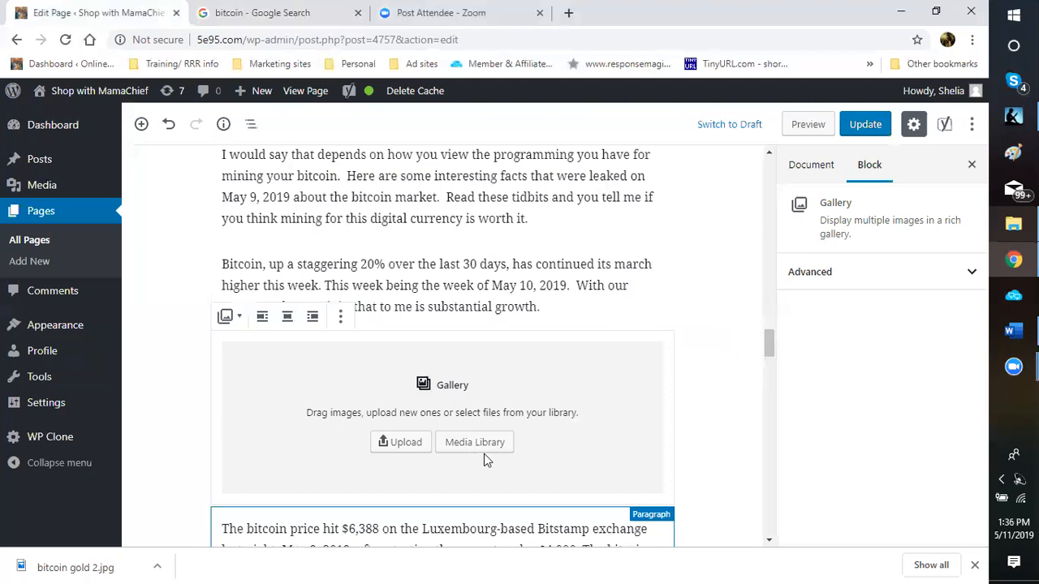
Step: Upload 'bitcoin gold 2' from the bitcoin gold folder into the Gallery block
click(402, 447)
click(406, 448)
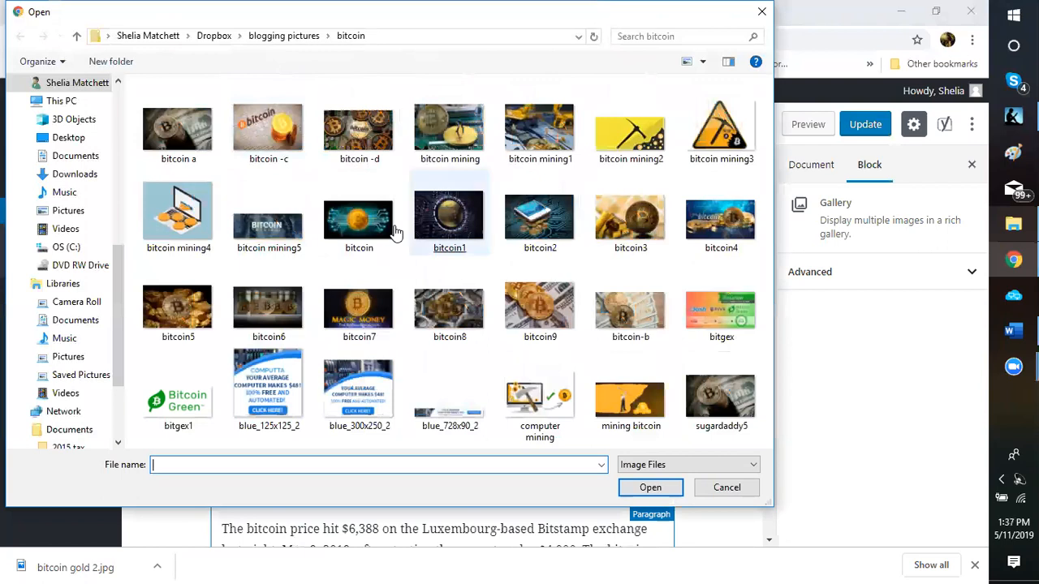
click(283, 36)
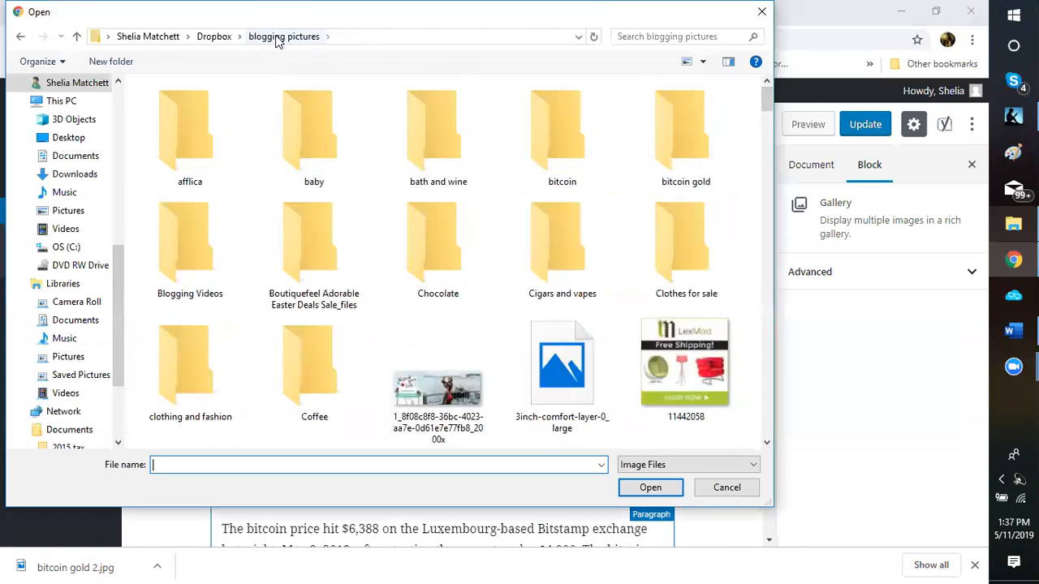
click(700, 153)
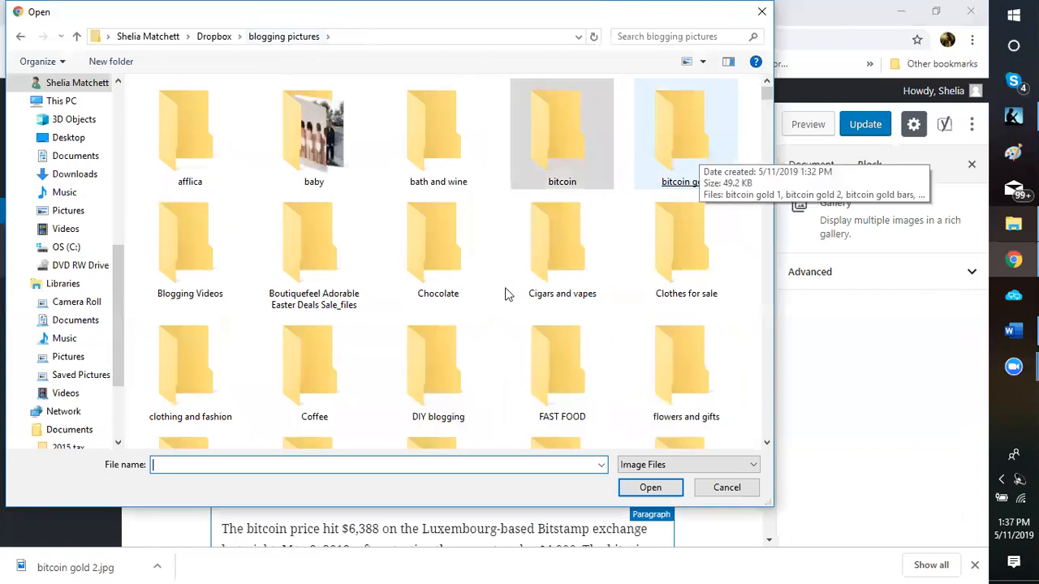
key(Return)
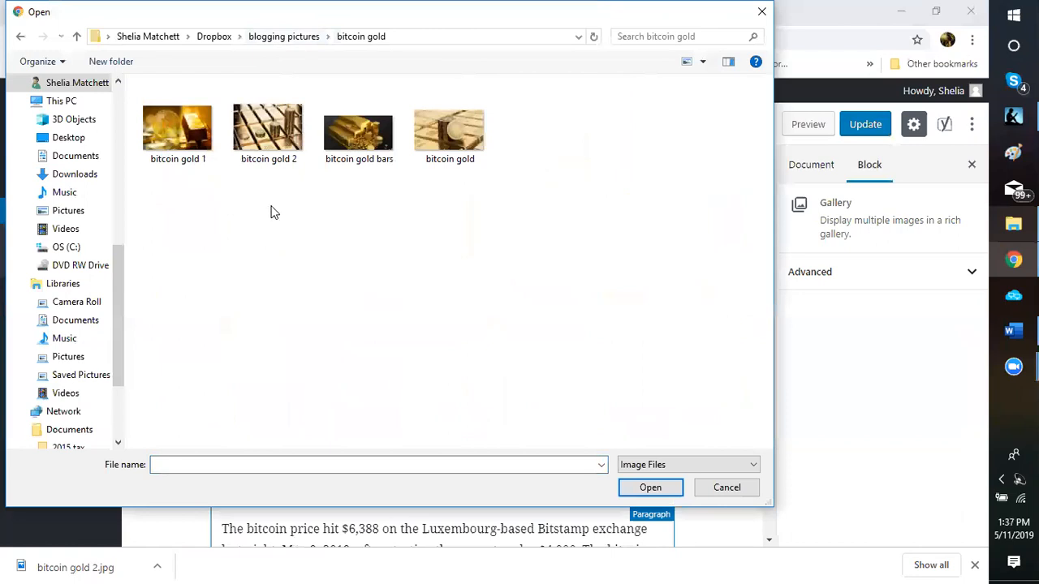
click(175, 144)
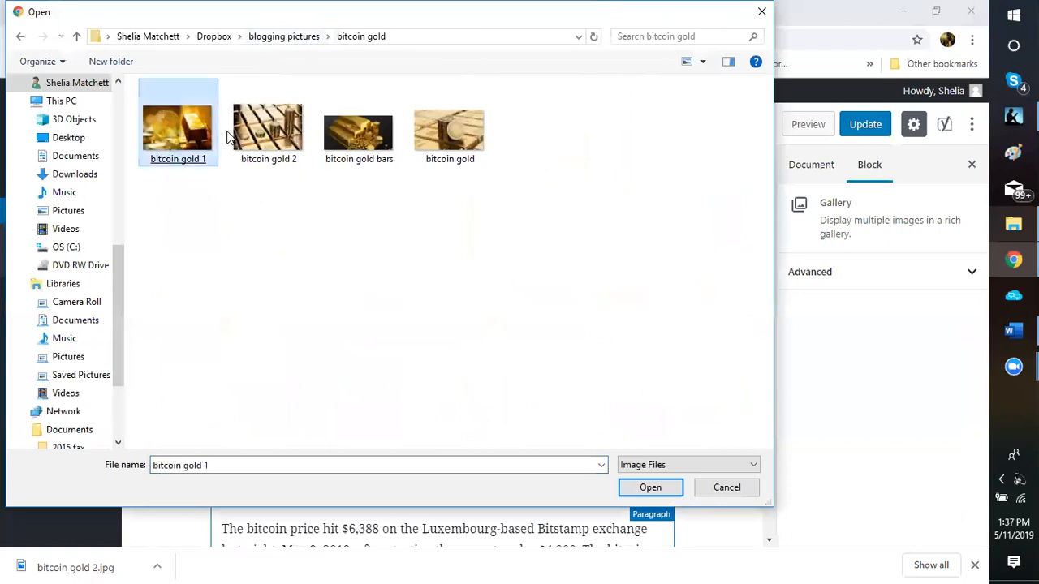
click(267, 136)
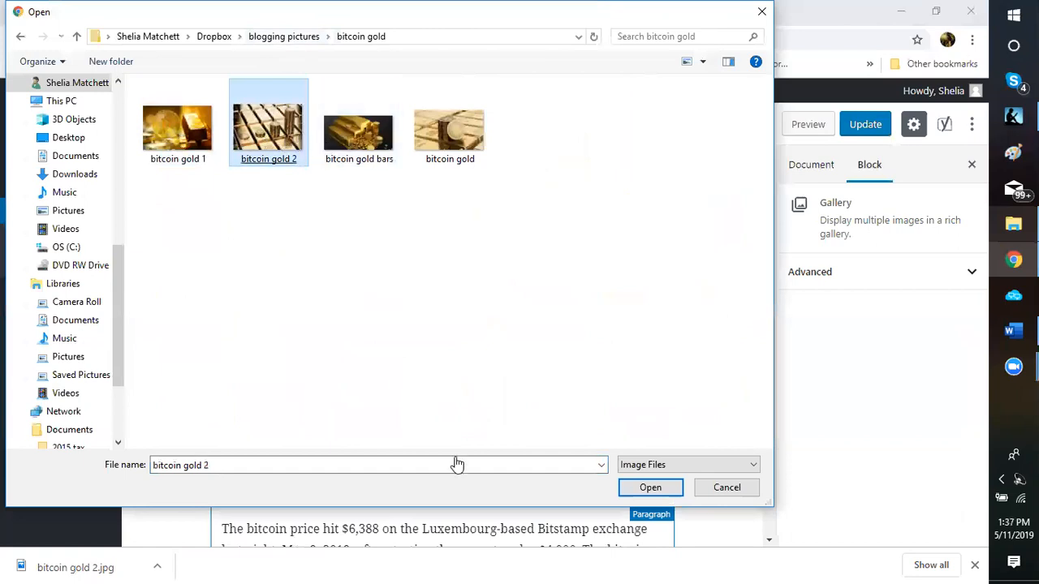
key(Return)
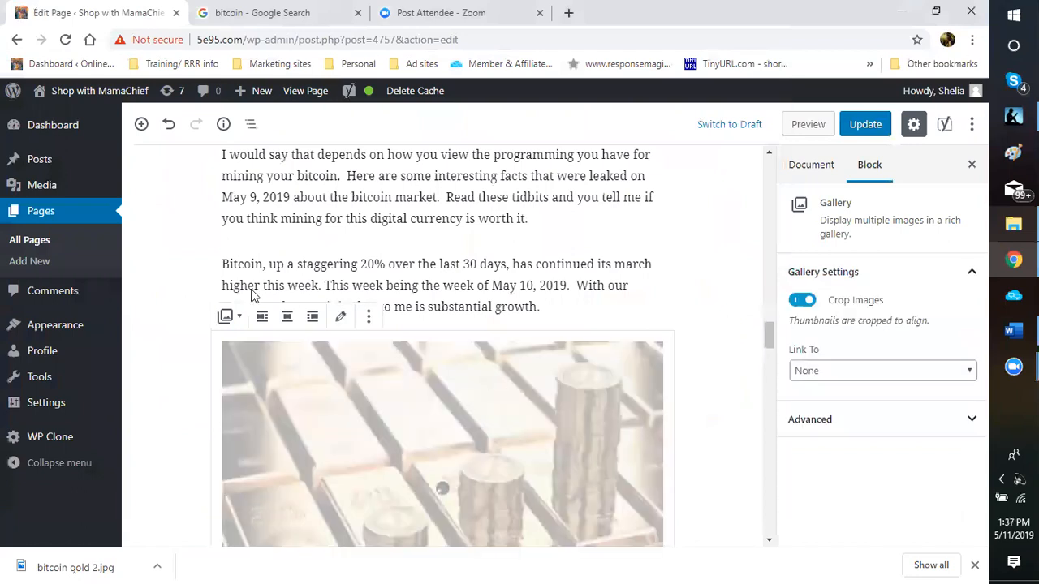
Step: Open the Edit Gallery media window from the gallery block's pencil button
scroll(341, 273, down, 2)
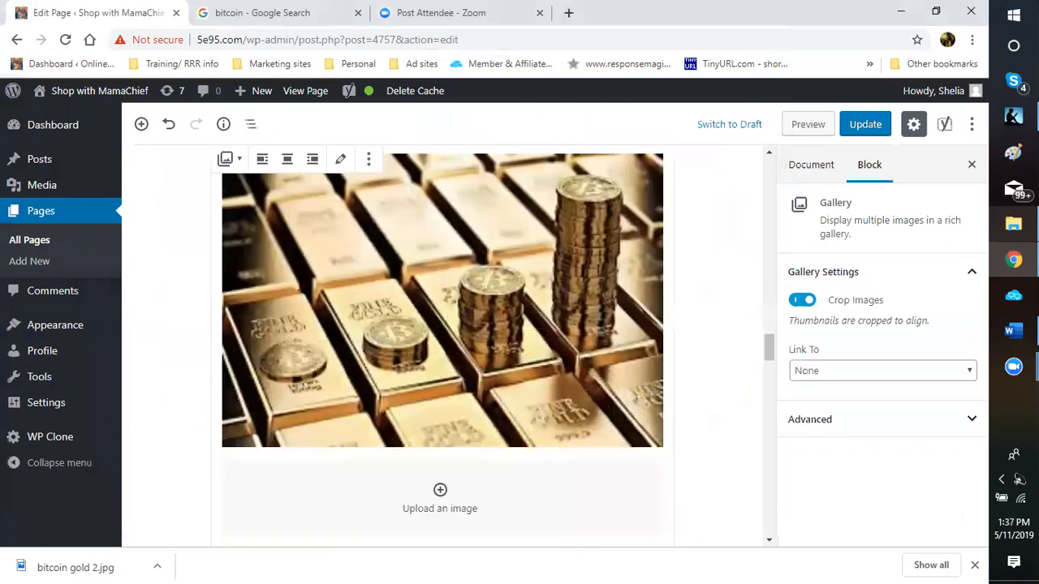
scroll(342, 328, down, 1)
scroll(342, 327, up, 3)
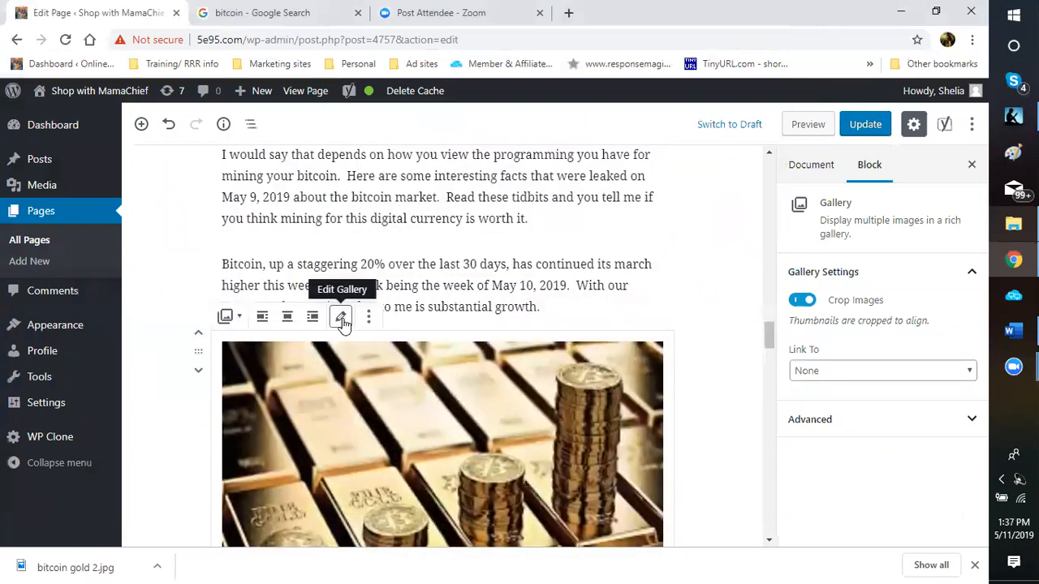
click(341, 317)
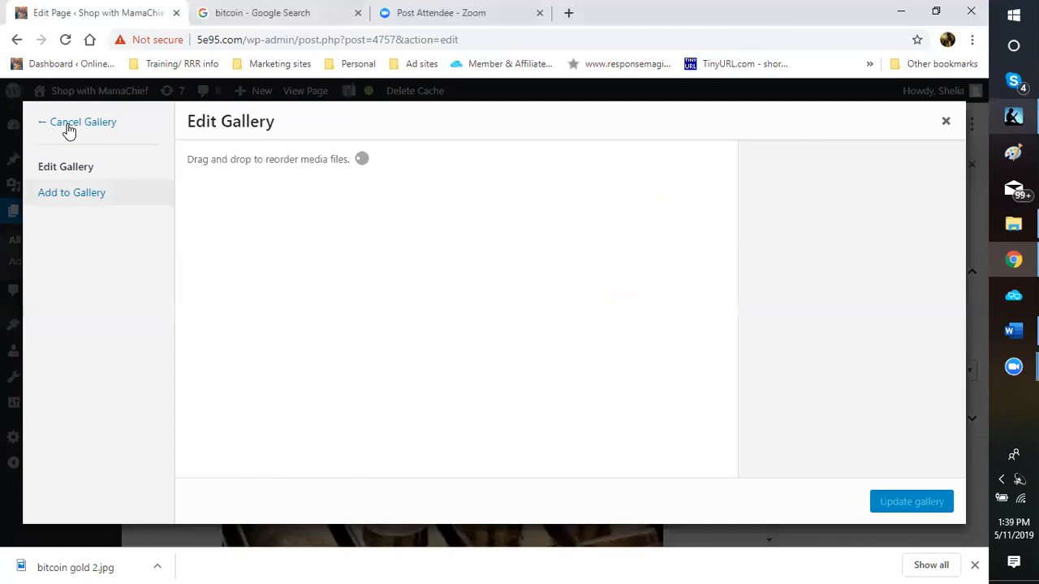
Step: Reload the page editor to escape the blank gallery window, dismissing the leave-site warnings
click(66, 40)
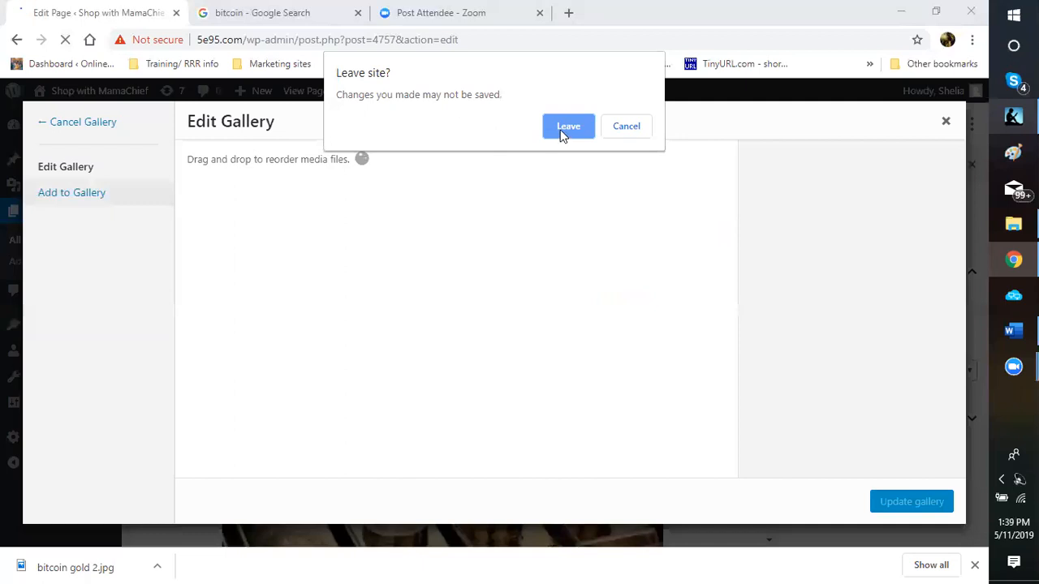
click(561, 133)
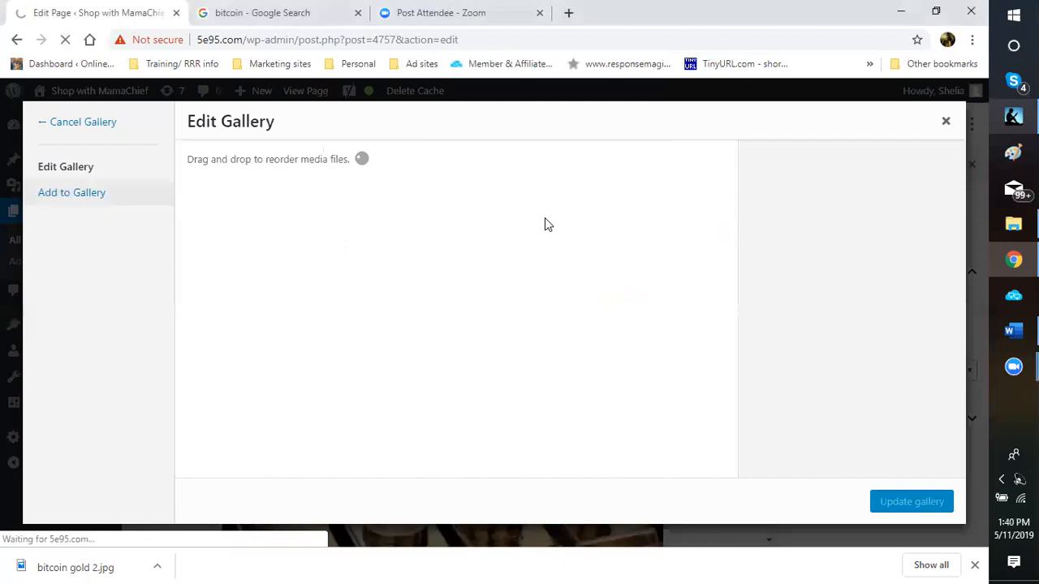
click(570, 155)
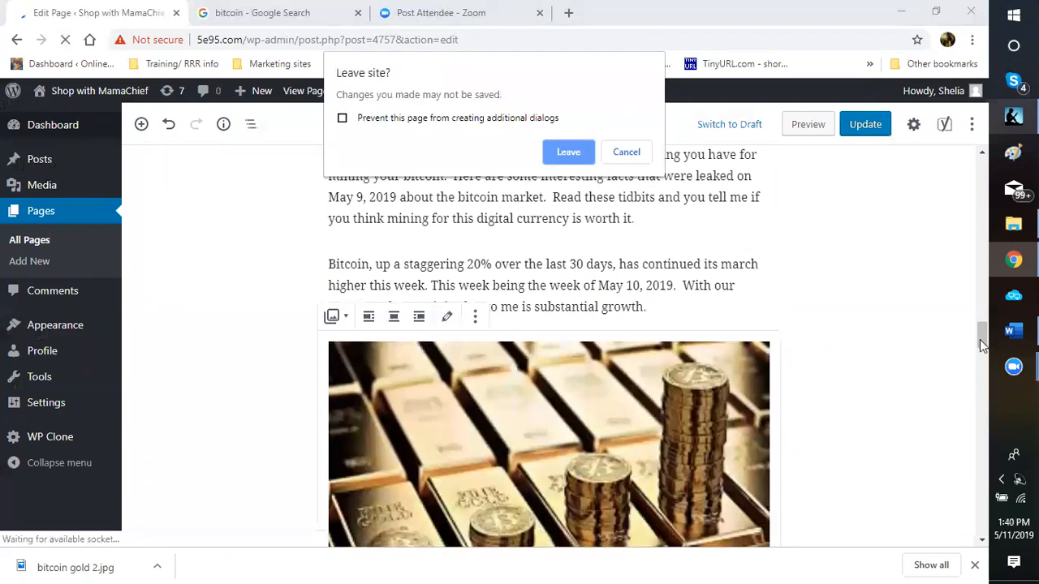
key(Escape)
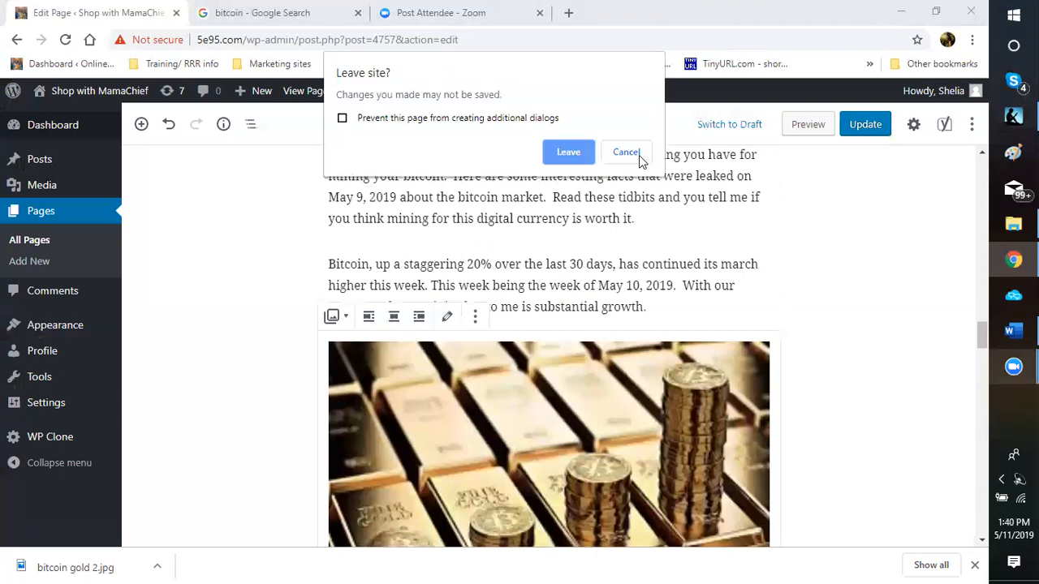
key(Escape)
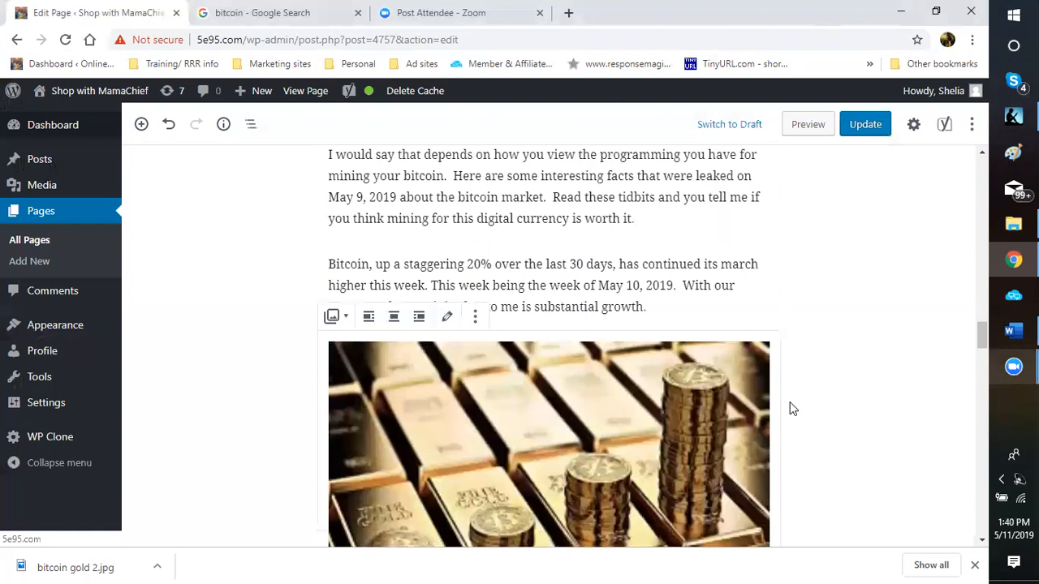
key(F5)
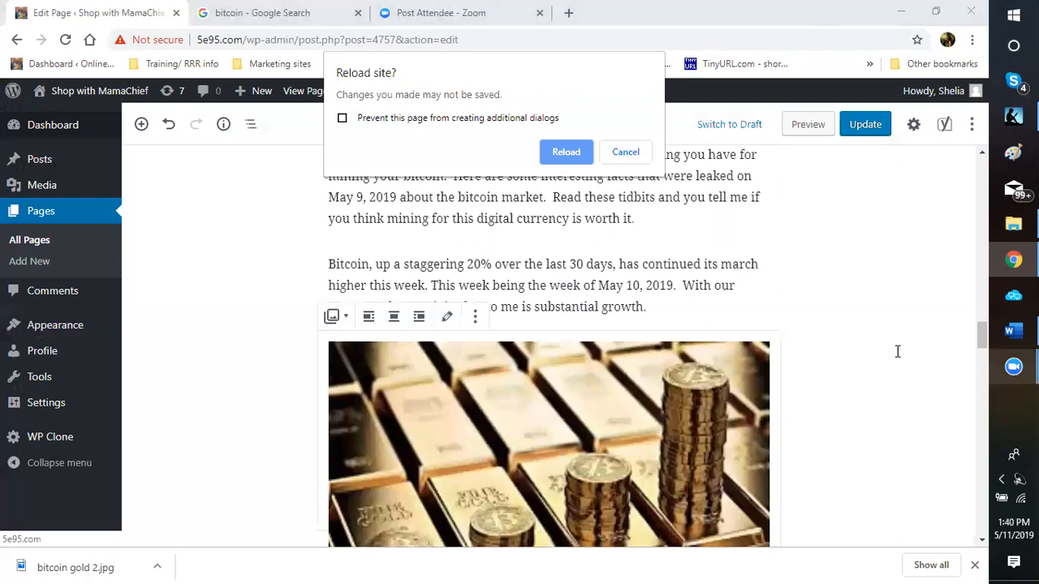
Step: Dismiss the reload warning and edit 'Bitcoin Mining – Is it worth it?' from page 2 of All Pages
key(Escape)
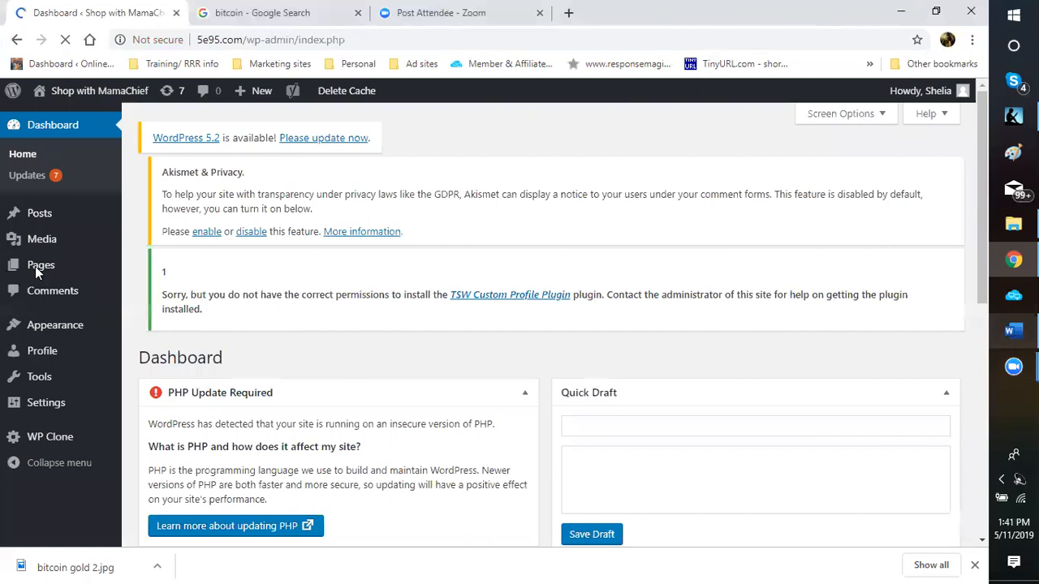
mouse_move(35, 267)
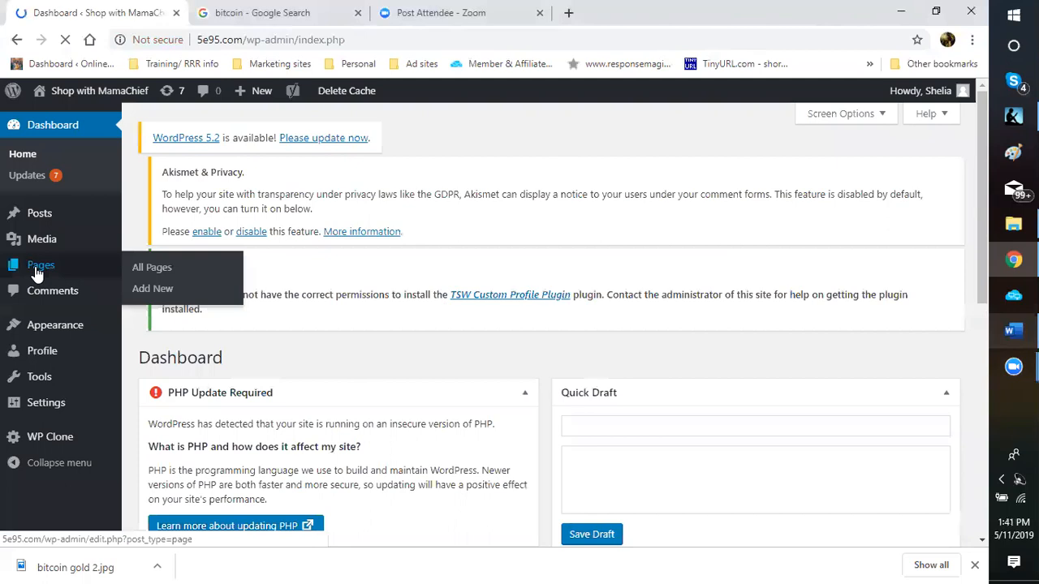
click(158, 273)
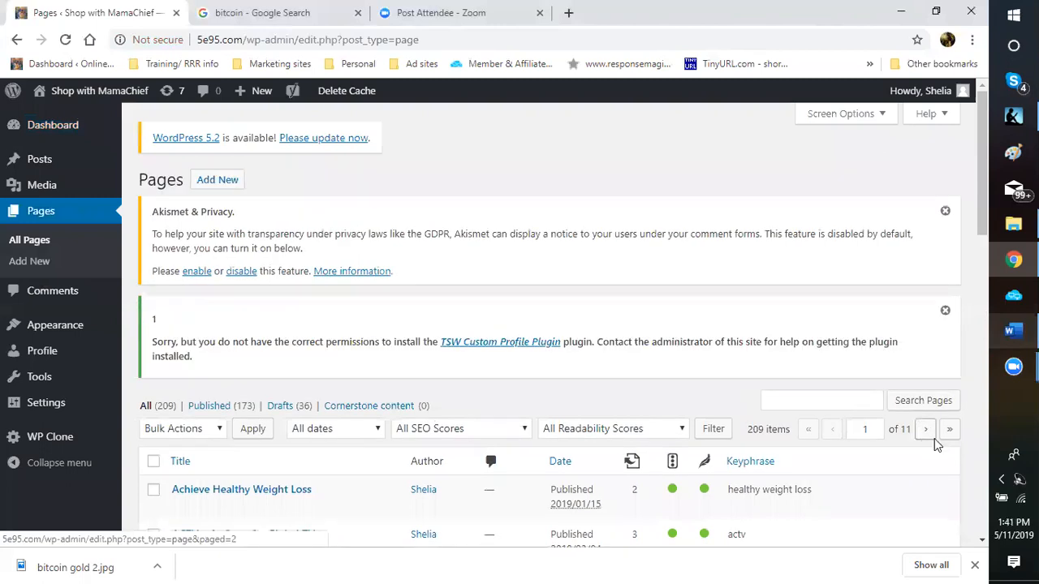
click(935, 432)
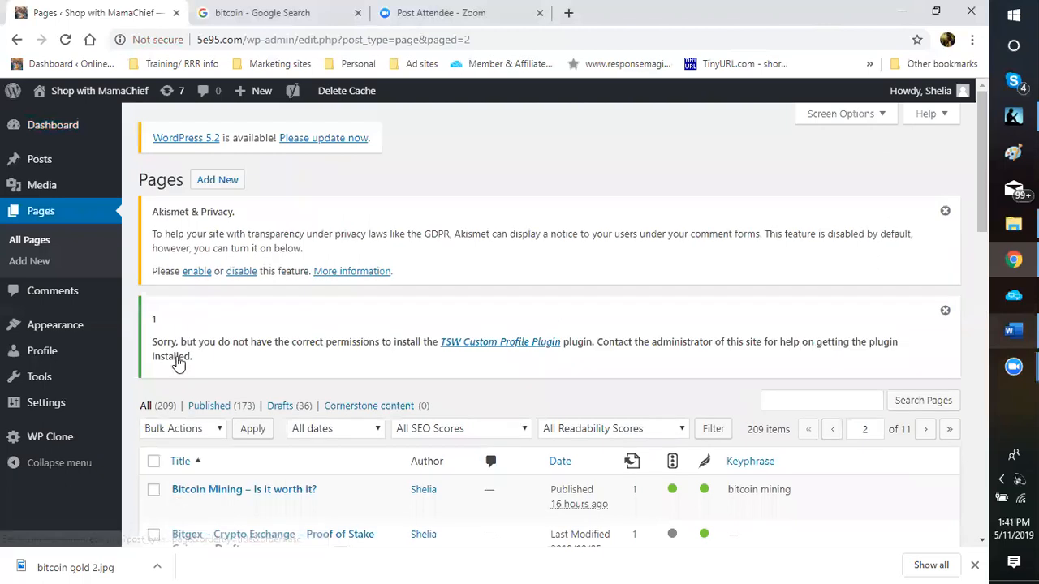
scroll(178, 364, down, 2)
click(179, 360)
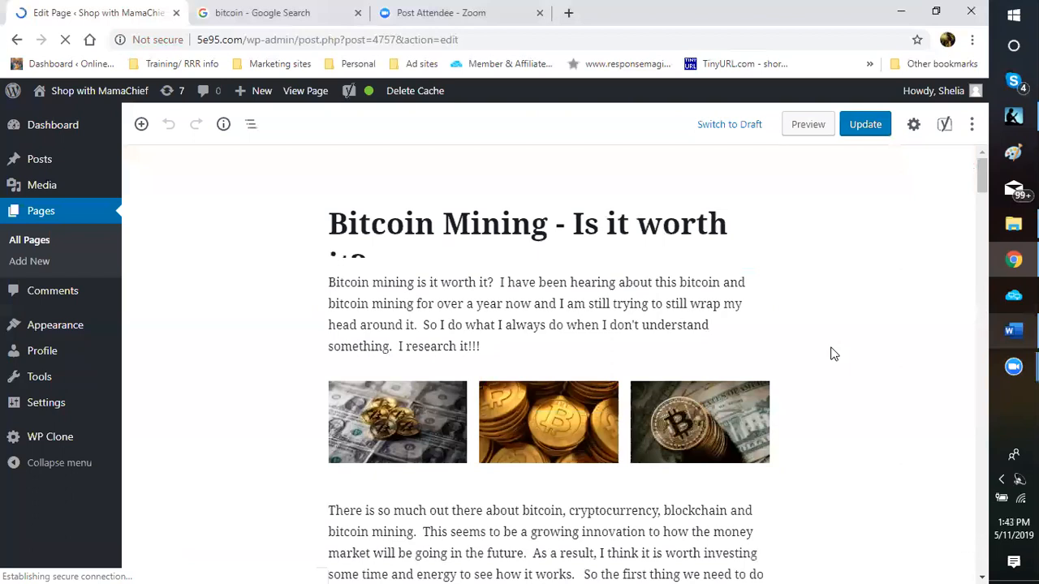
Step: Insert an empty Gallery block above the $6,388 price paragraph
scroll(832, 353, down, 2)
scroll(832, 353, down, 15)
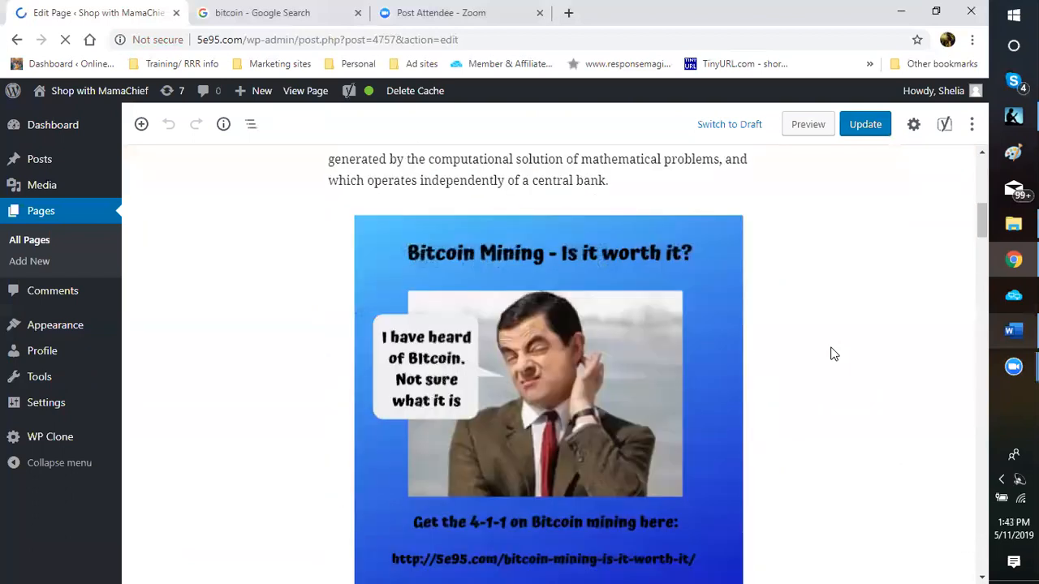
scroll(831, 354, down, 1)
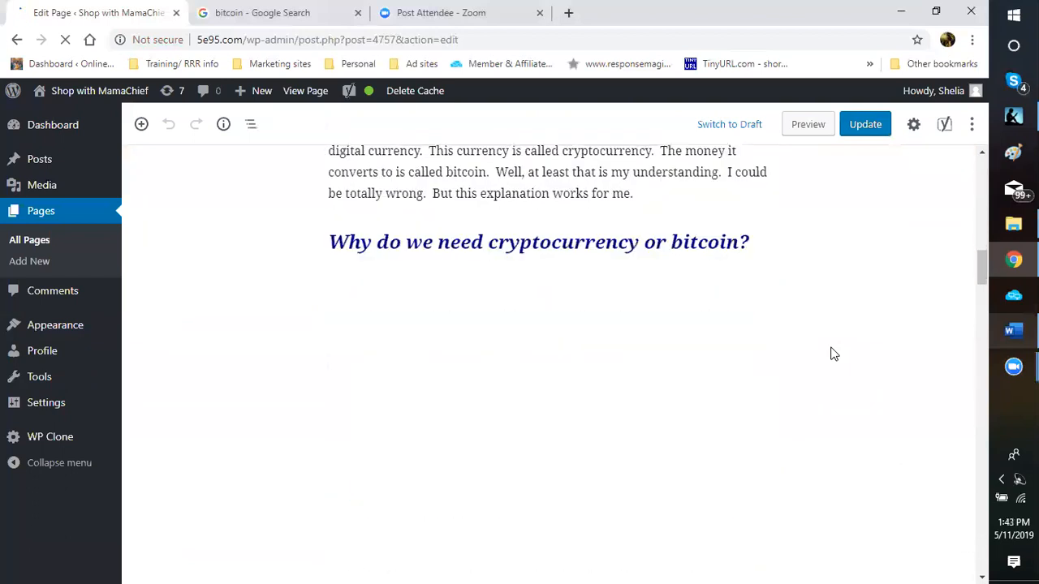
scroll(542, 254, down, 8)
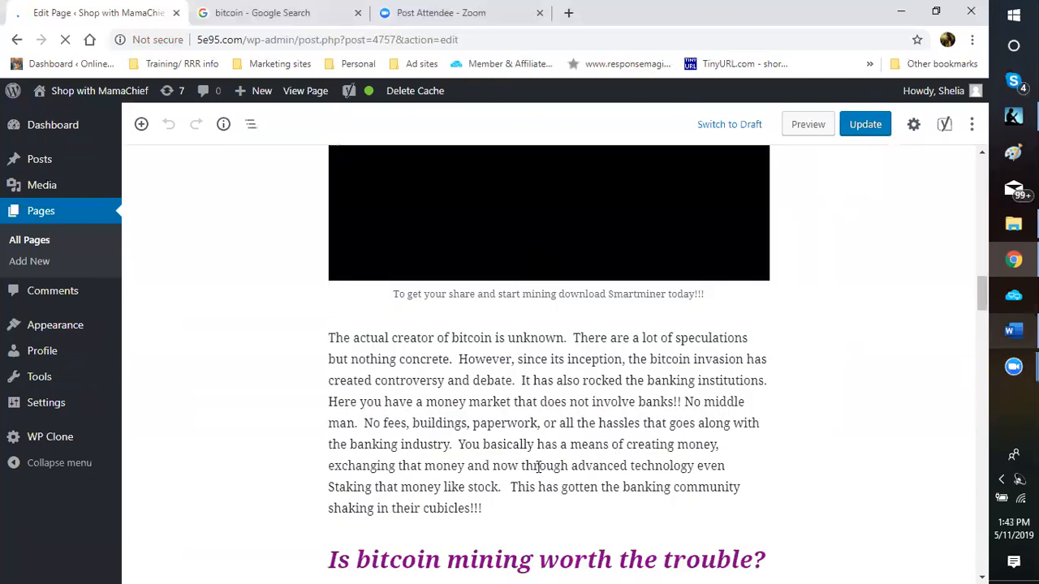
scroll(536, 405, down, 5)
scroll(551, 491, down, 9)
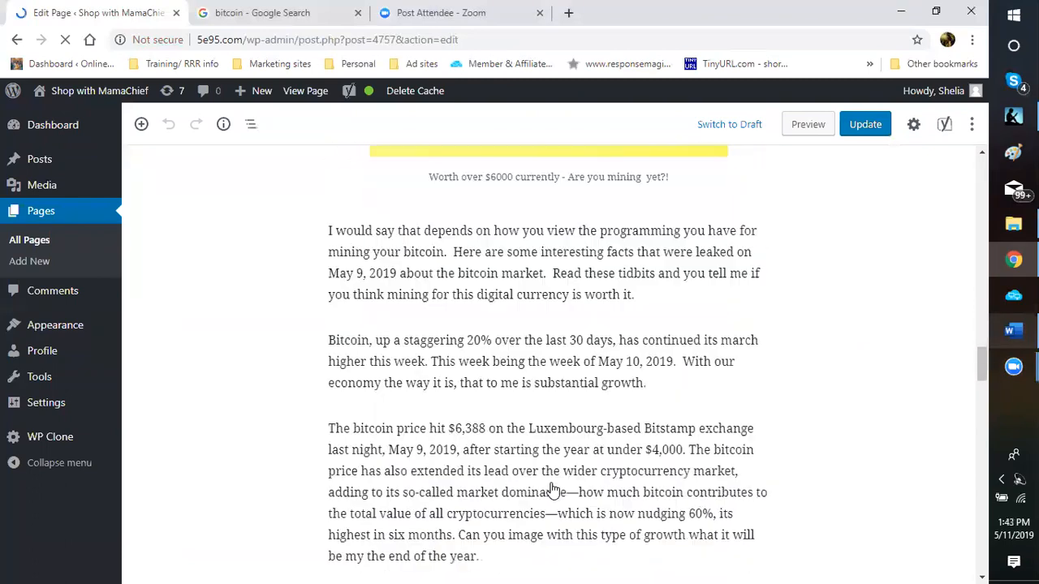
scroll(464, 284, up, 3)
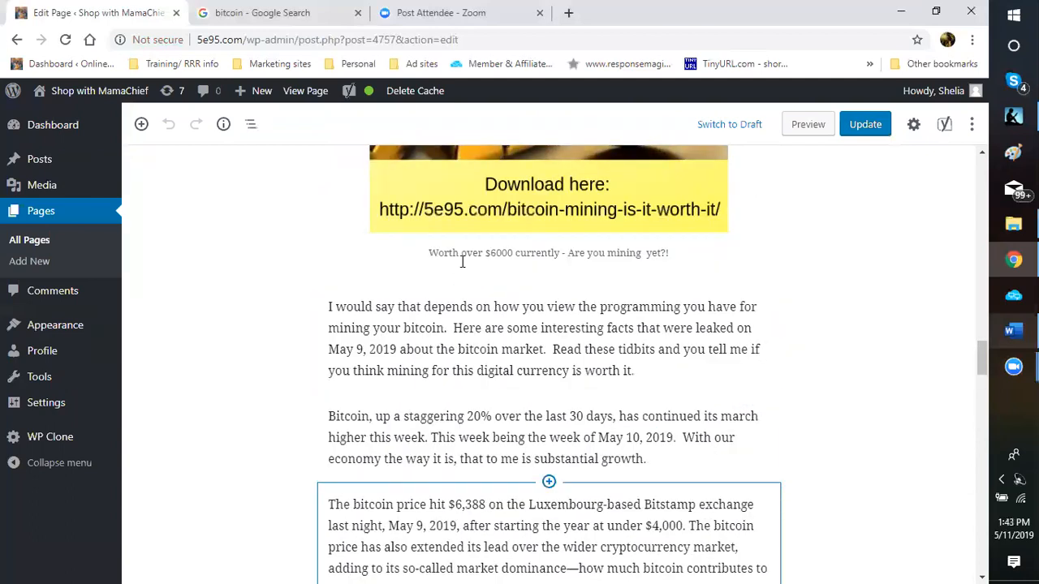
click(549, 481)
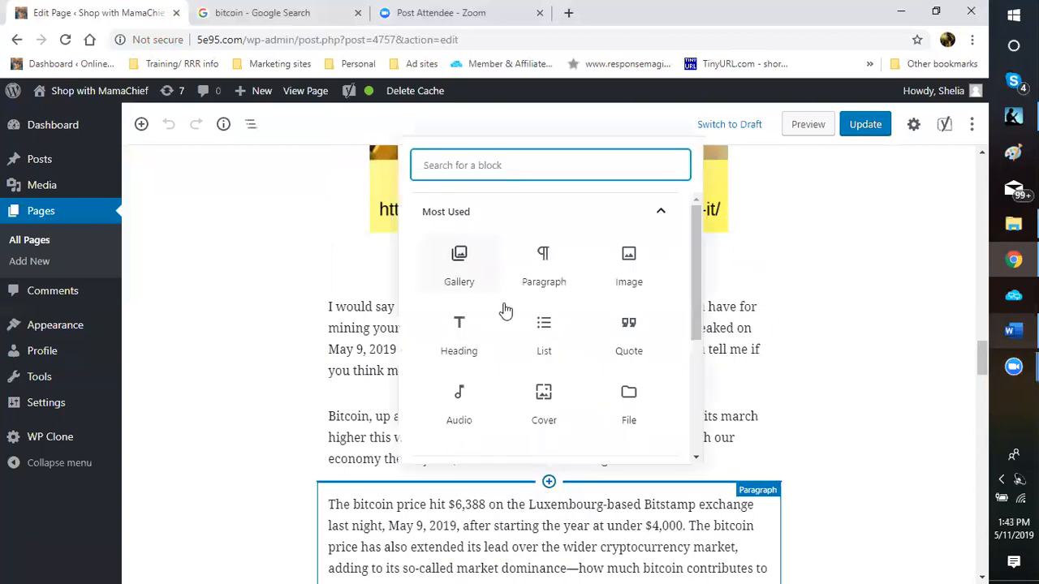
click(460, 268)
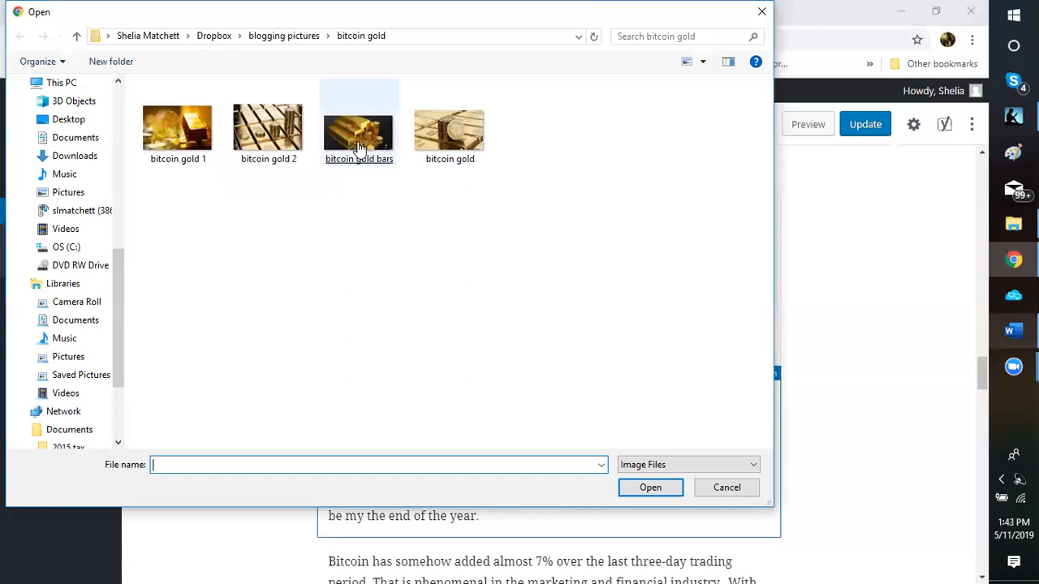
Step: Upload bitcoin gold, bitcoin gold 2 and bitcoin gold bars into the gallery
ctrl+click(256, 155)
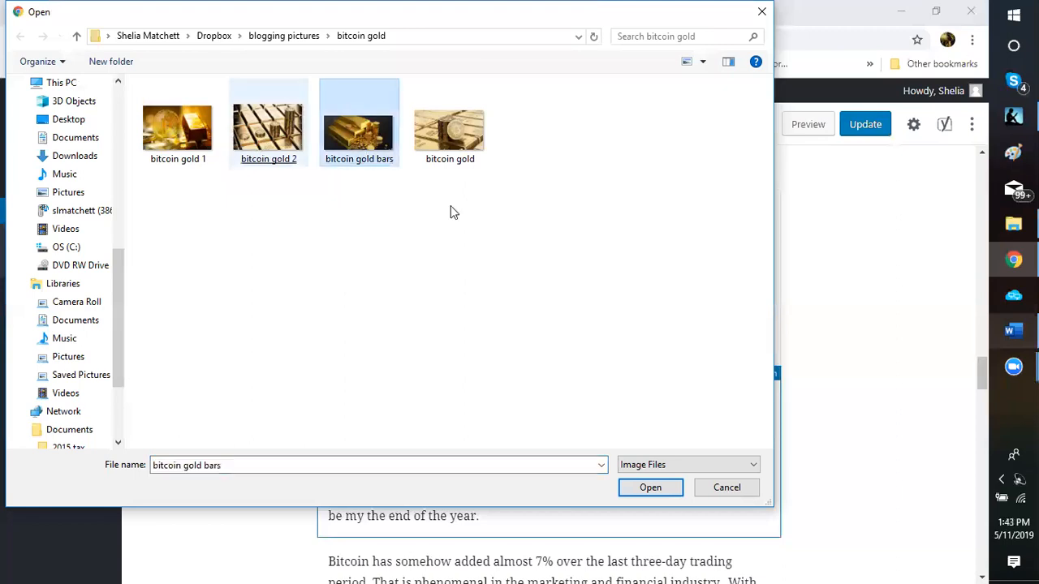
ctrl+click(466, 150)
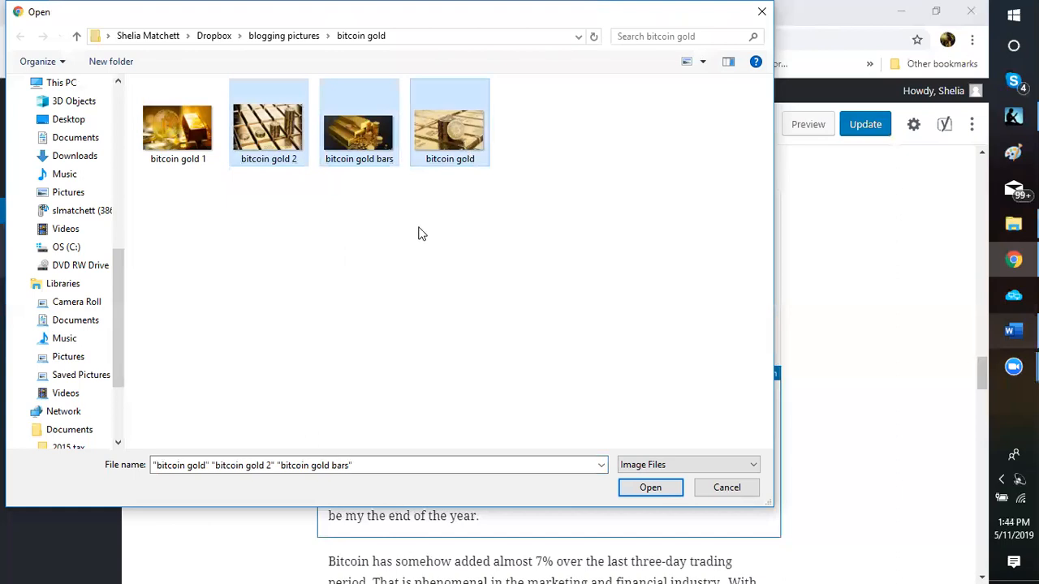
click(656, 490)
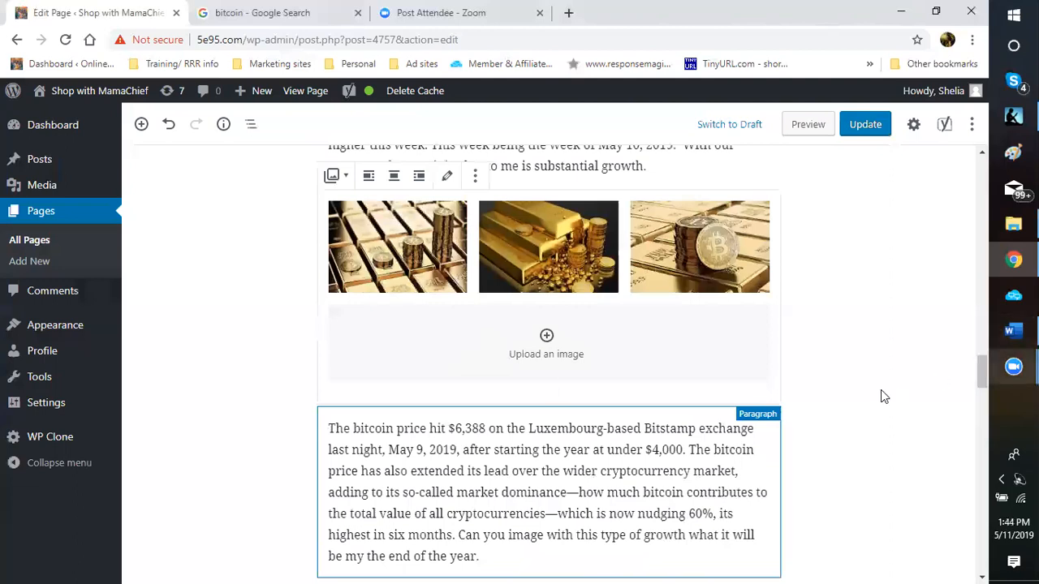
scroll(881, 389, up, 3)
scroll(876, 392, down, 2)
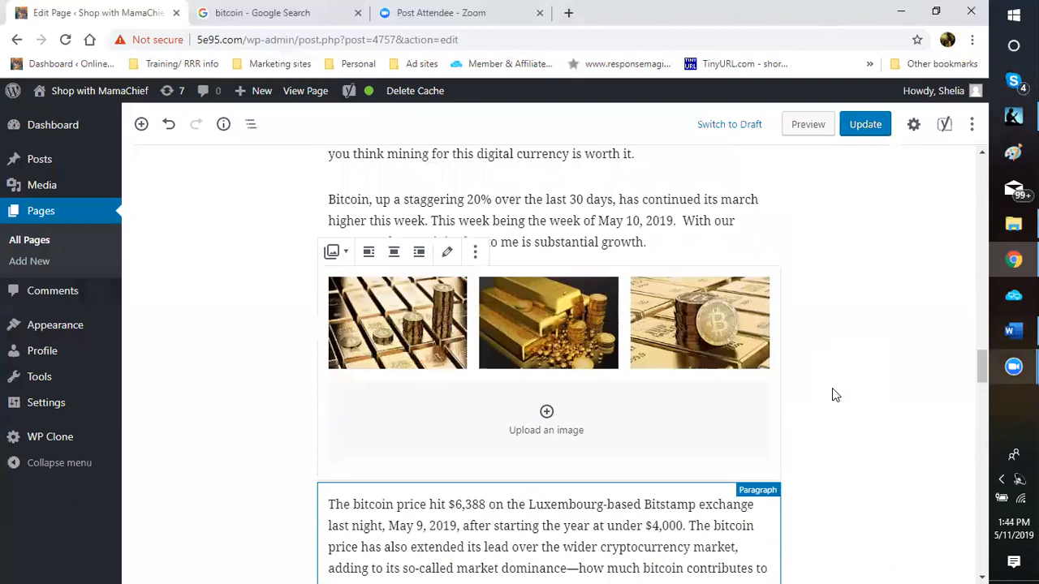
scroll(826, 393, up, 4)
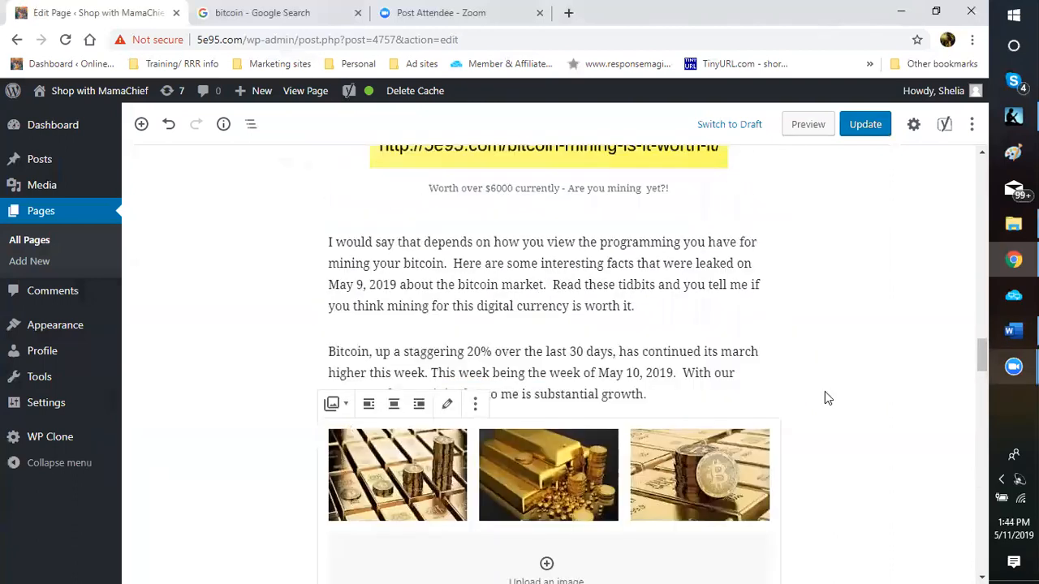
scroll(893, 333, down, 2)
scroll(905, 260, up, 4)
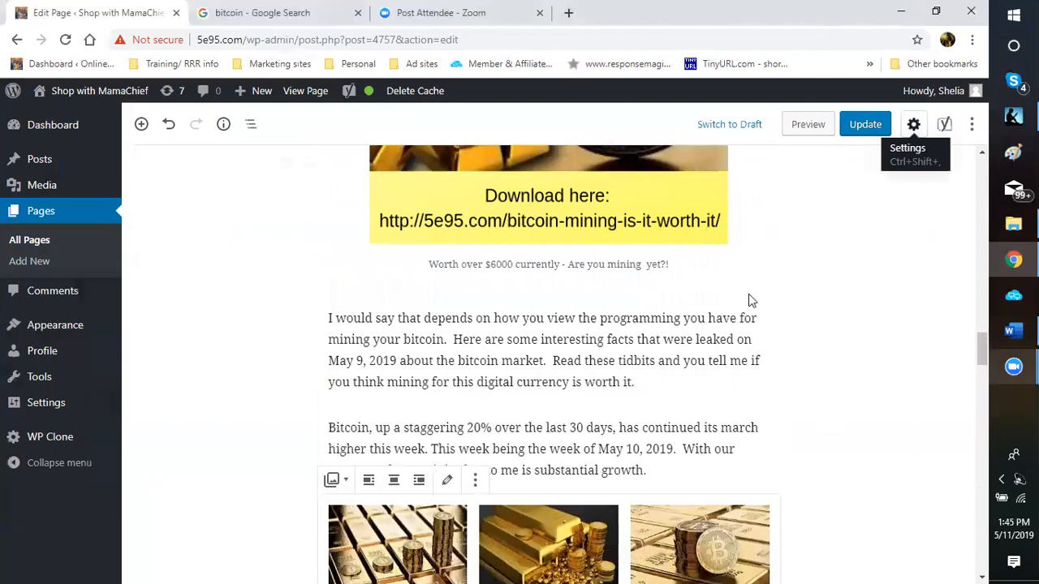
Step: Open the gallery block's settings sidebar and toggle the Crop Images option
key(ctrl+shift+comma)
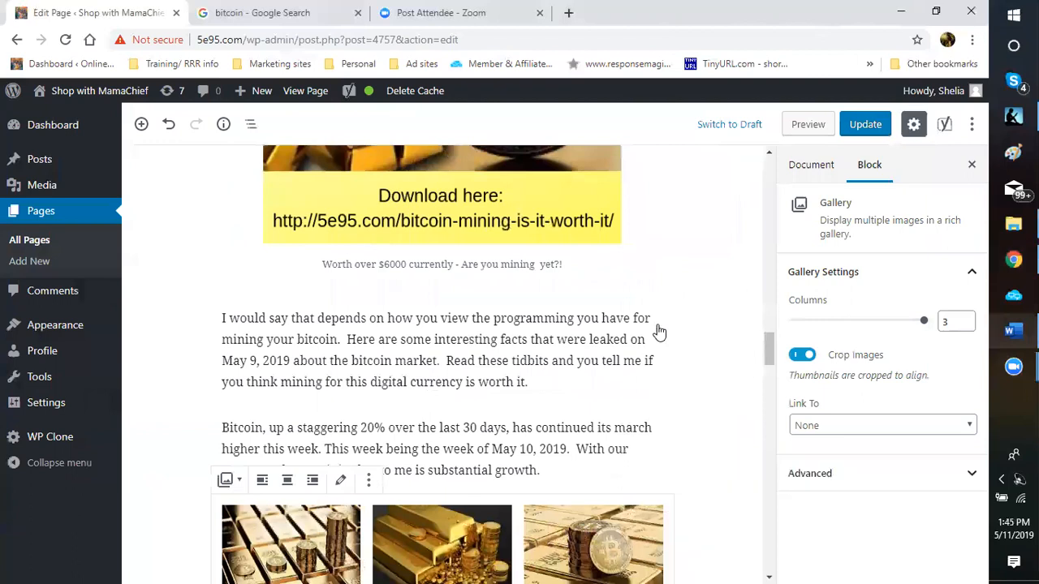
scroll(659, 331, down, 3)
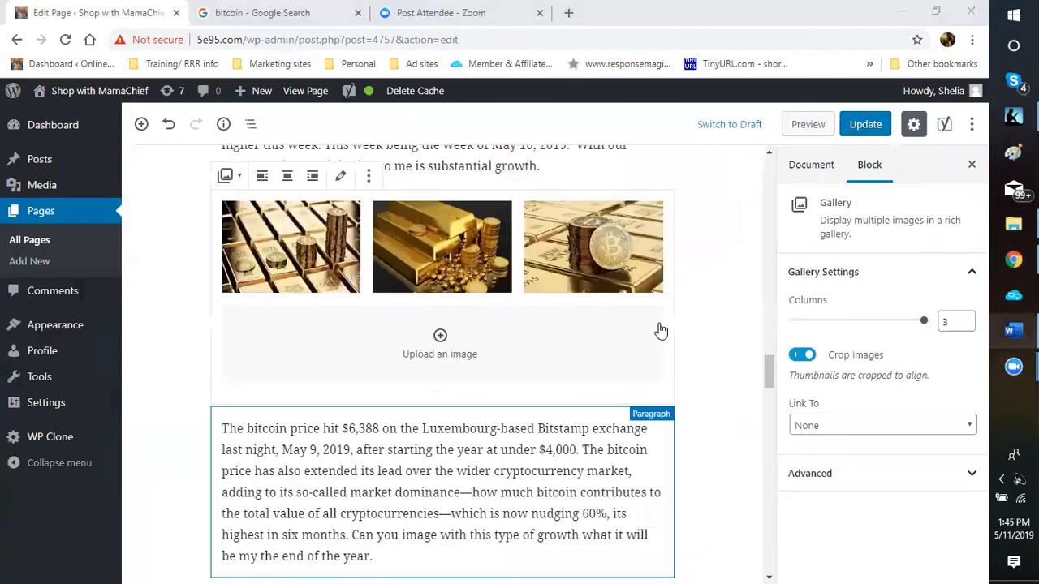
scroll(438, 341, up, 1)
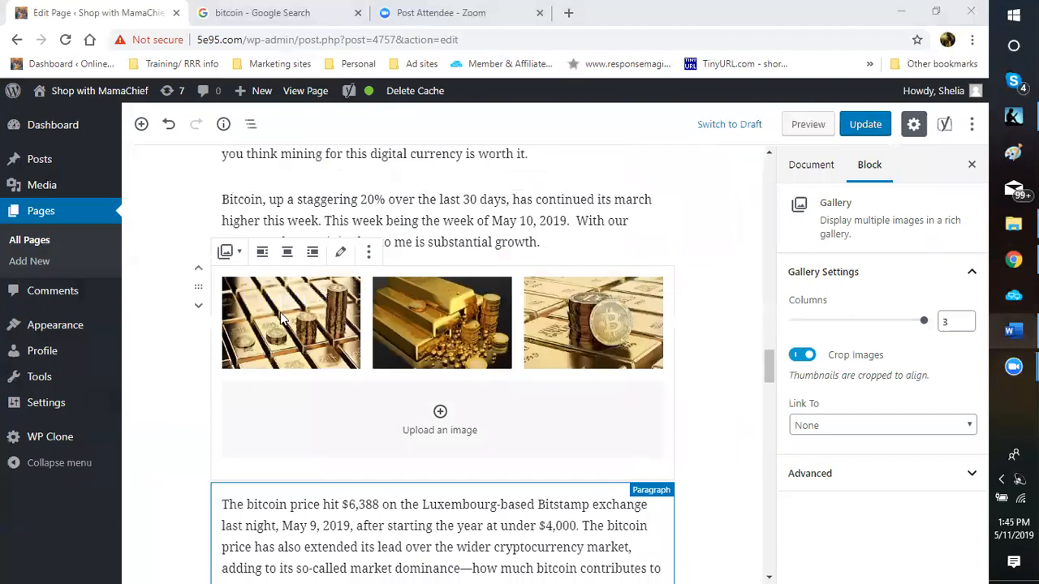
click(582, 334)
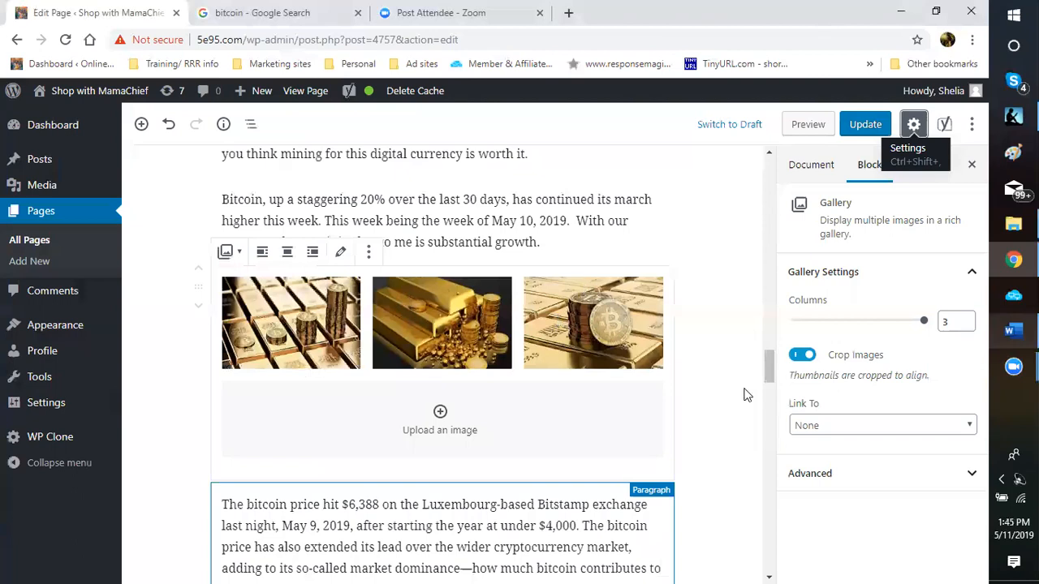
click(804, 355)
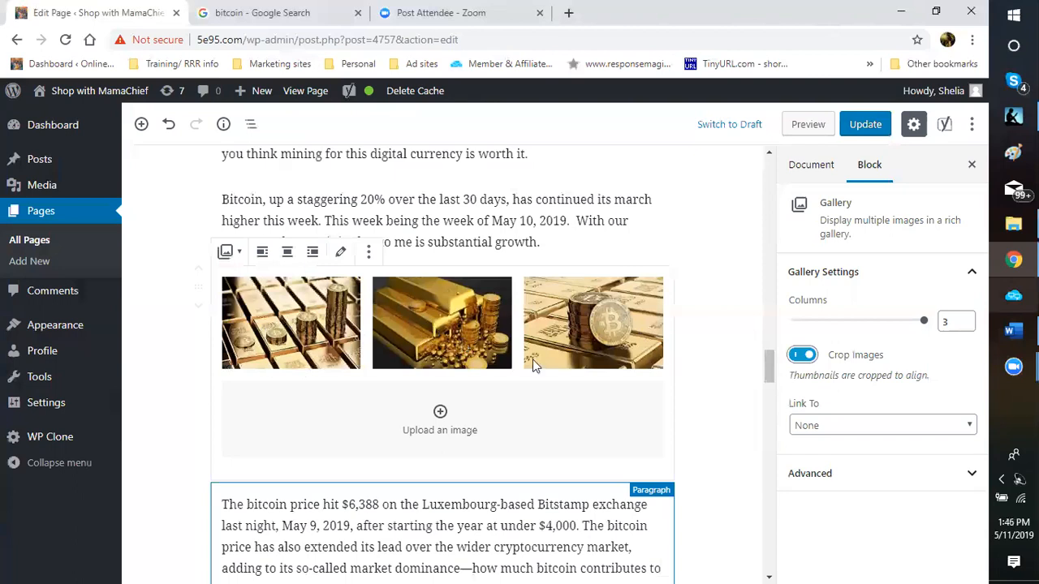
Step: Change the gallery Columns to 2, then set it back to 3
click(492, 409)
click(965, 325)
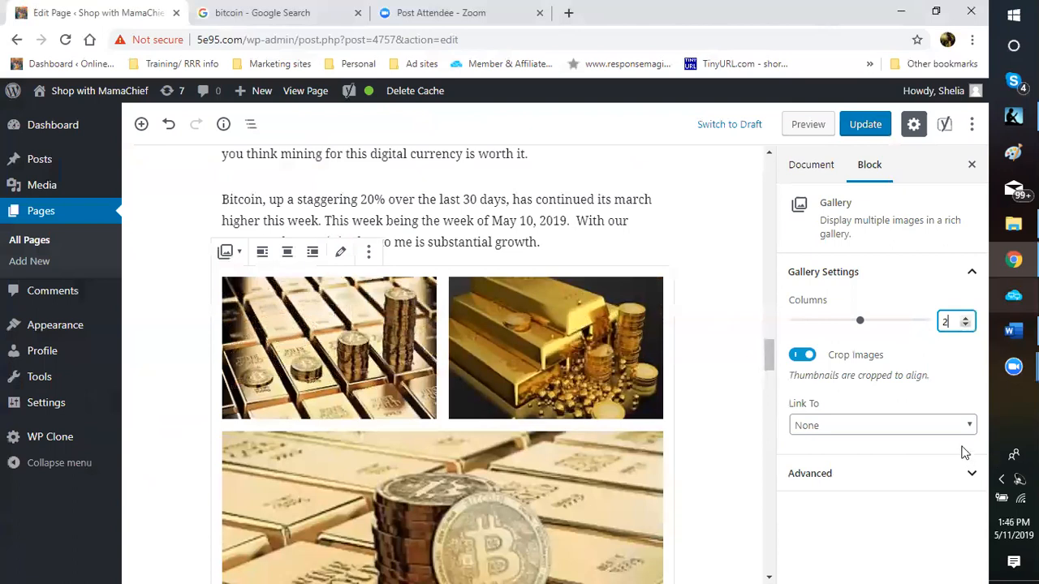
scroll(728, 378, down, 2)
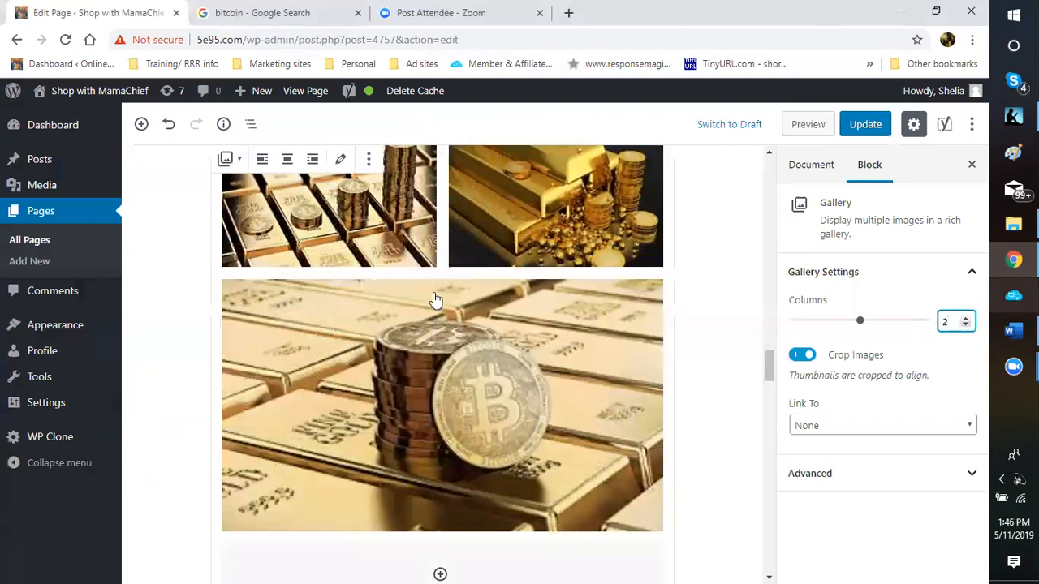
scroll(738, 330, up, 1)
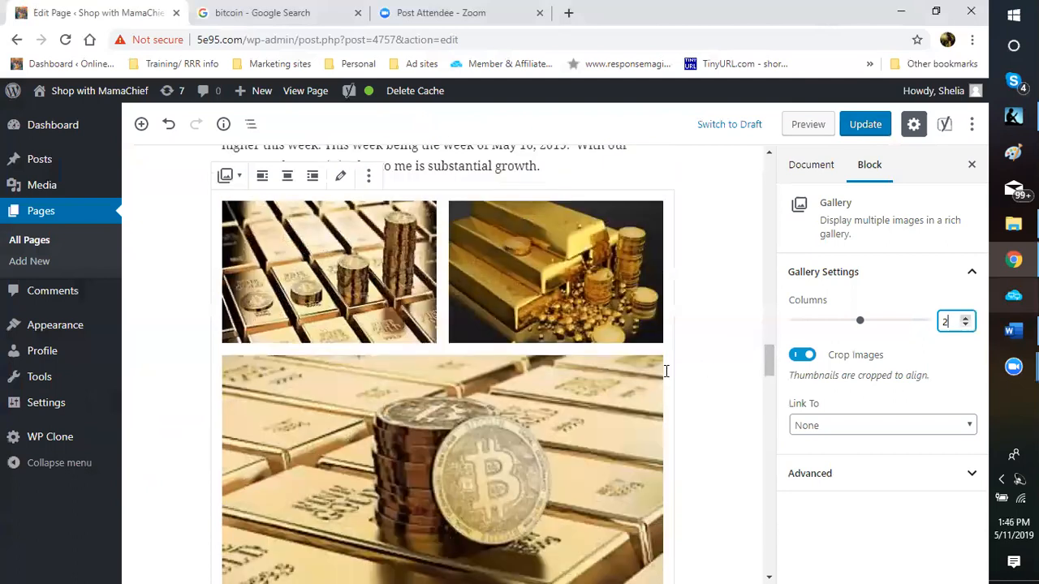
key(Up)
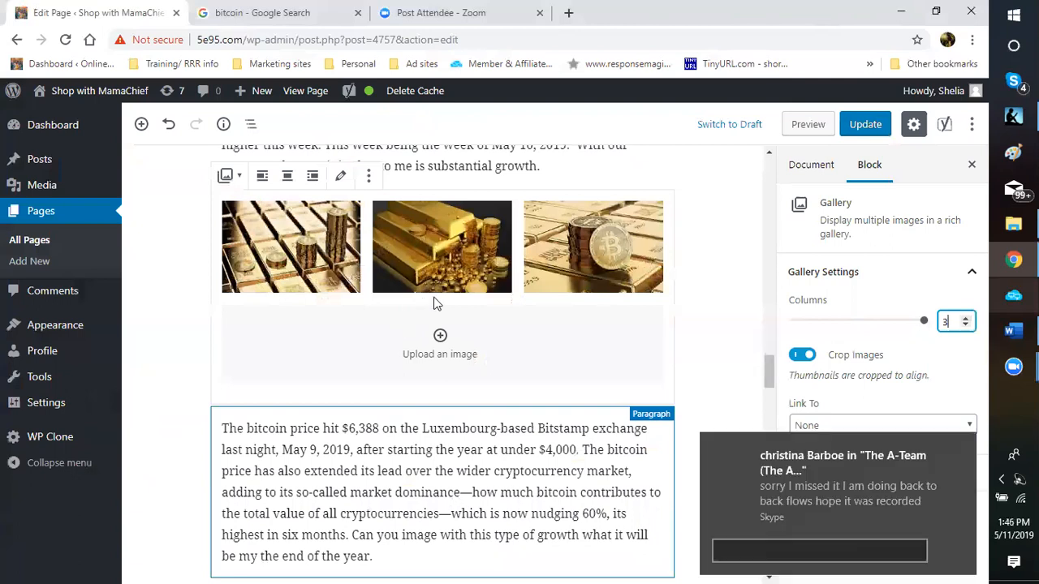
scroll(445, 414, up, 1)
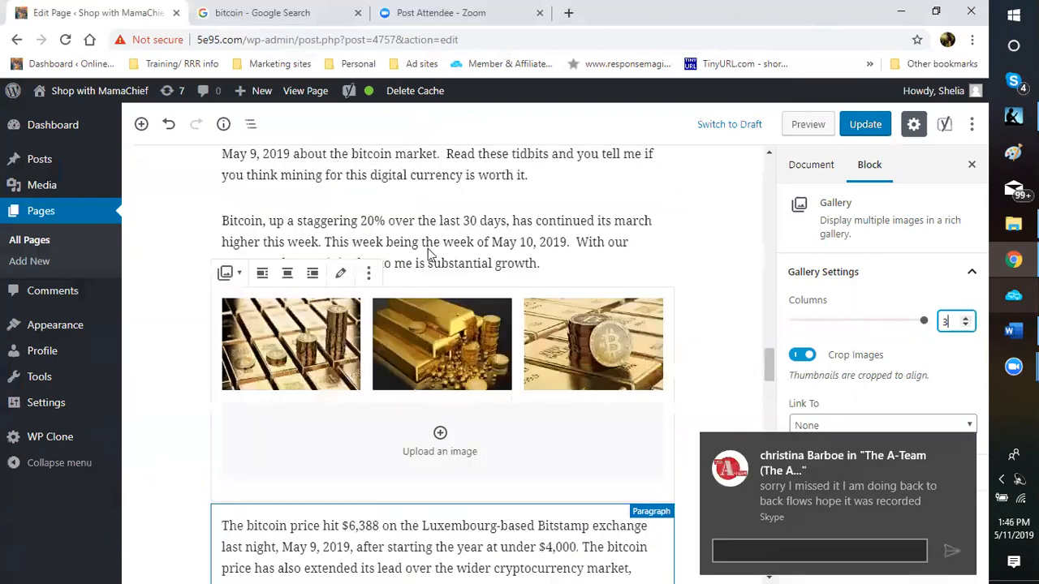
Step: Scroll through the page content, then switch to the 'bitcoin - Google Search' tab
scroll(420, 291, up, 1)
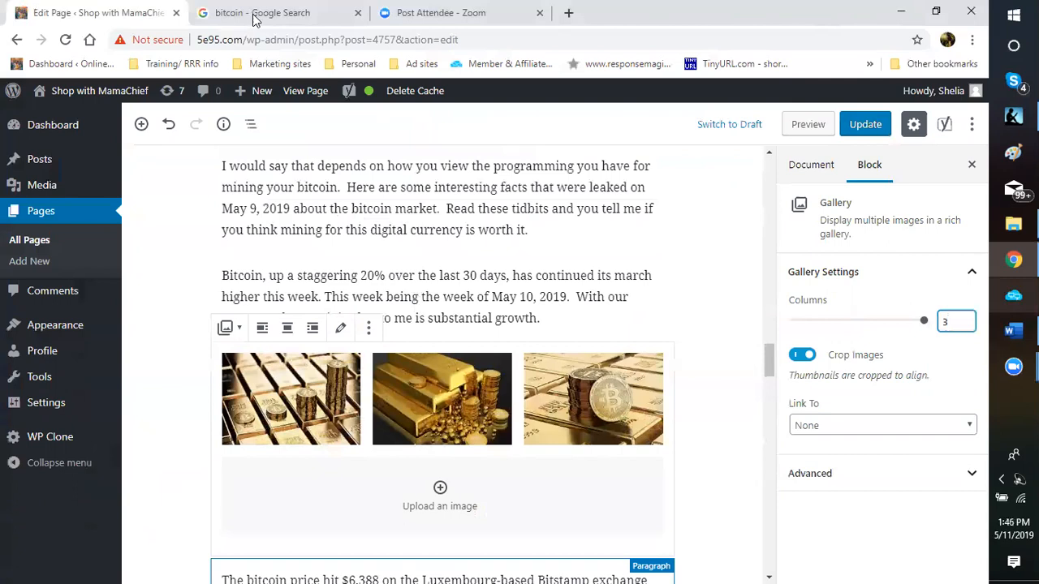
scroll(442, 365, down, 3)
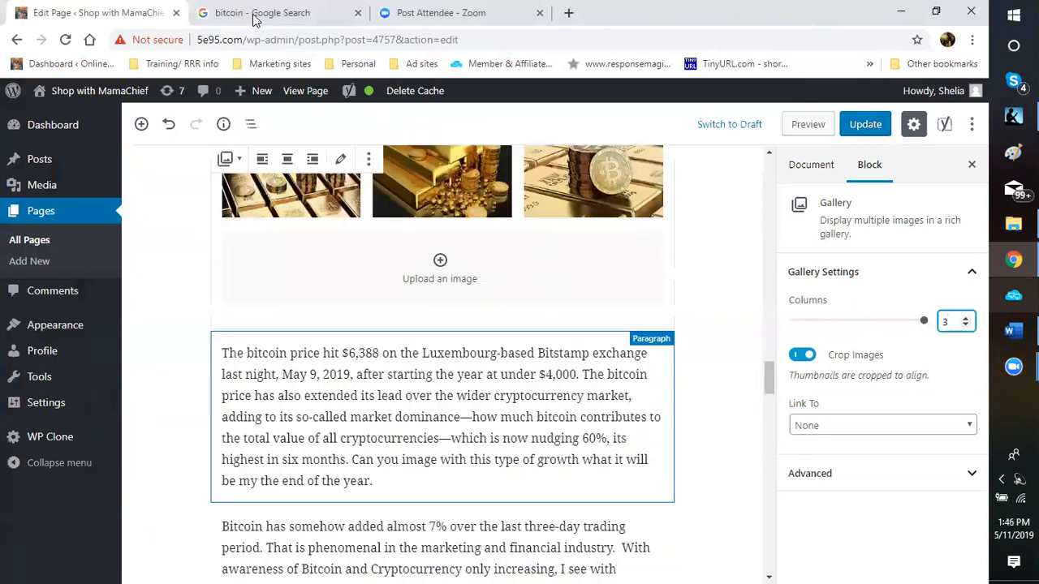
scroll(443, 365, up, 3)
scroll(442, 366, up, 1)
scroll(443, 366, down, 1)
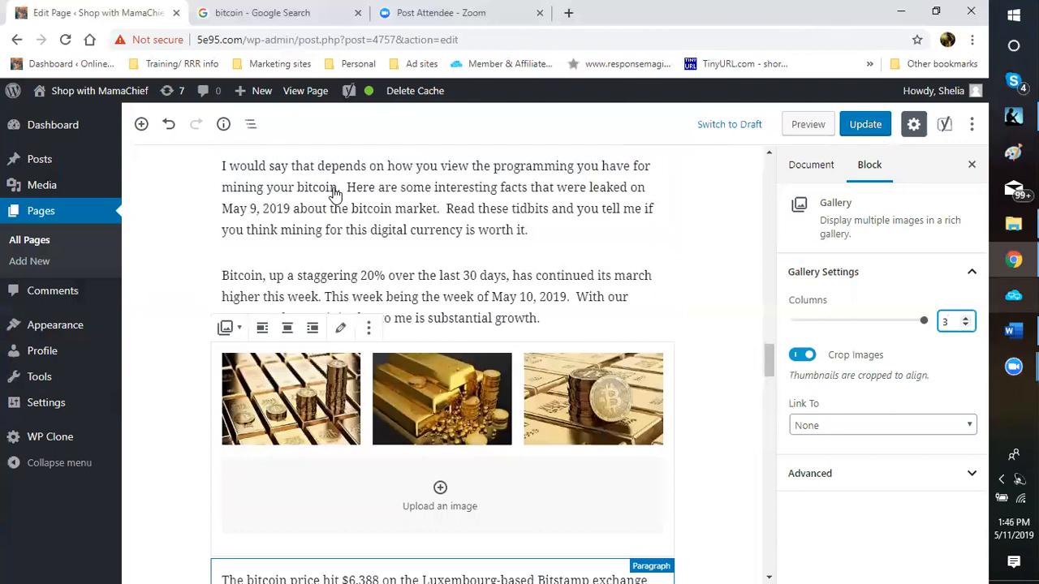
scroll(982, 278, down, 3)
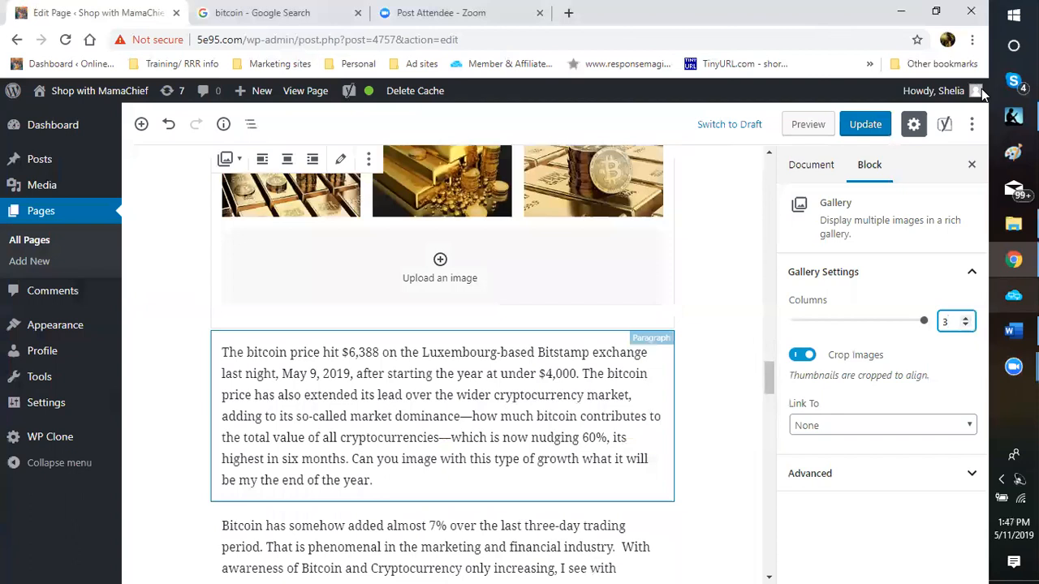
scroll(443, 447, down, 6)
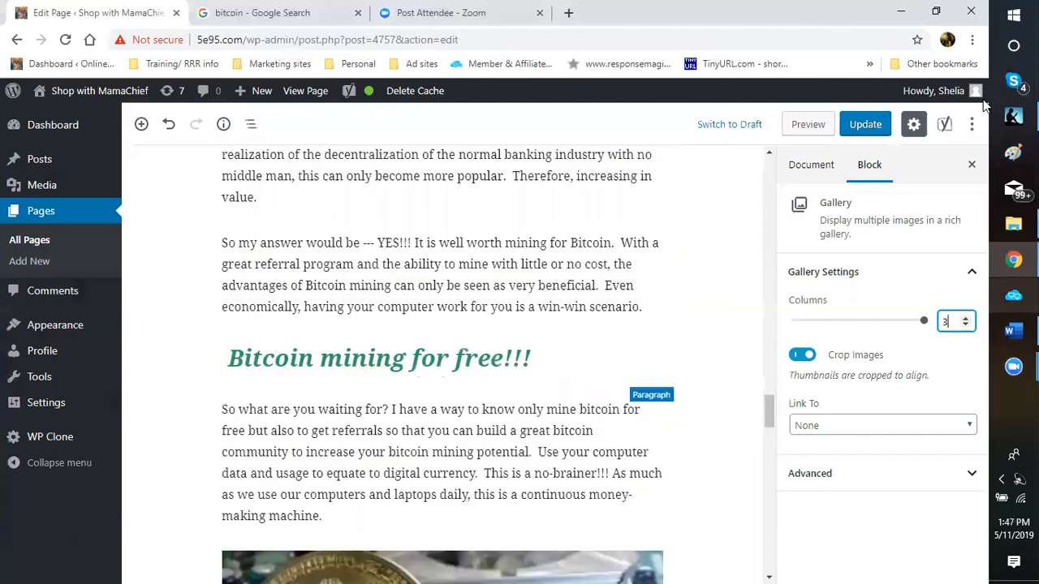
scroll(986, 219, up, 3)
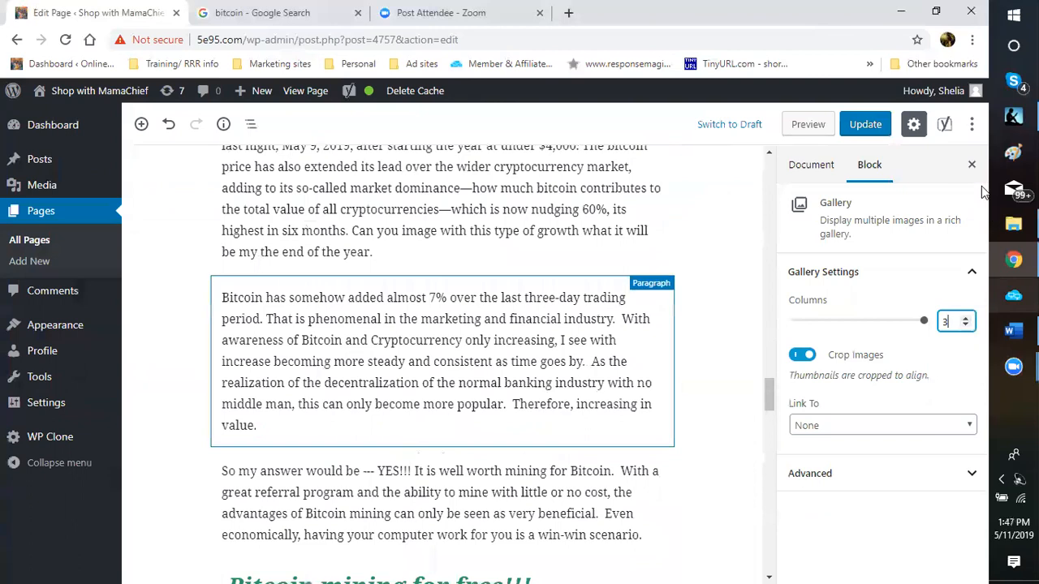
scroll(984, 142, up, 3)
scroll(982, 138, down, 3)
scroll(986, 134, down, 1)
scroll(964, 211, down, 1)
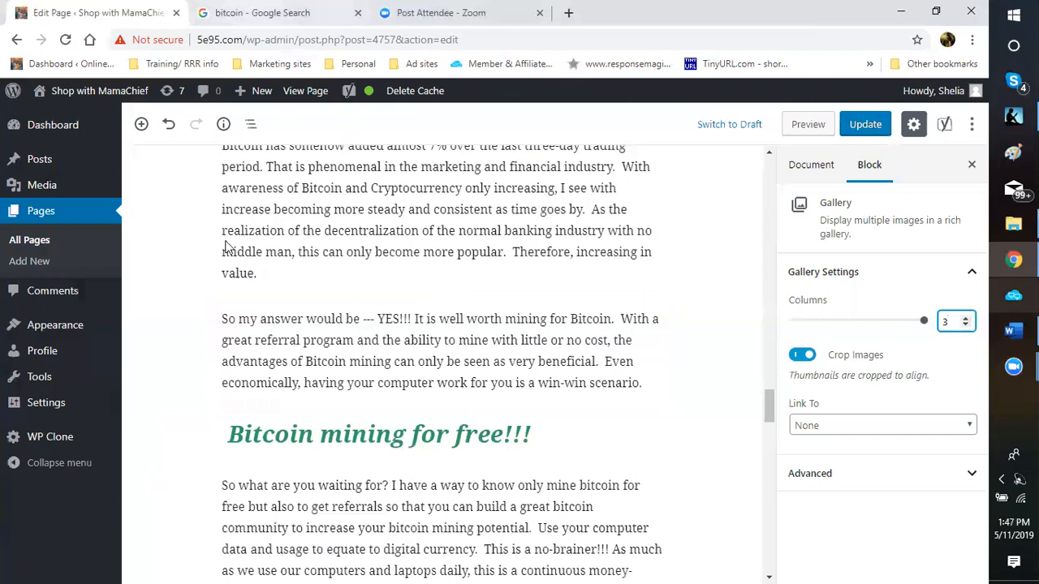
key(ctrl+Tab)
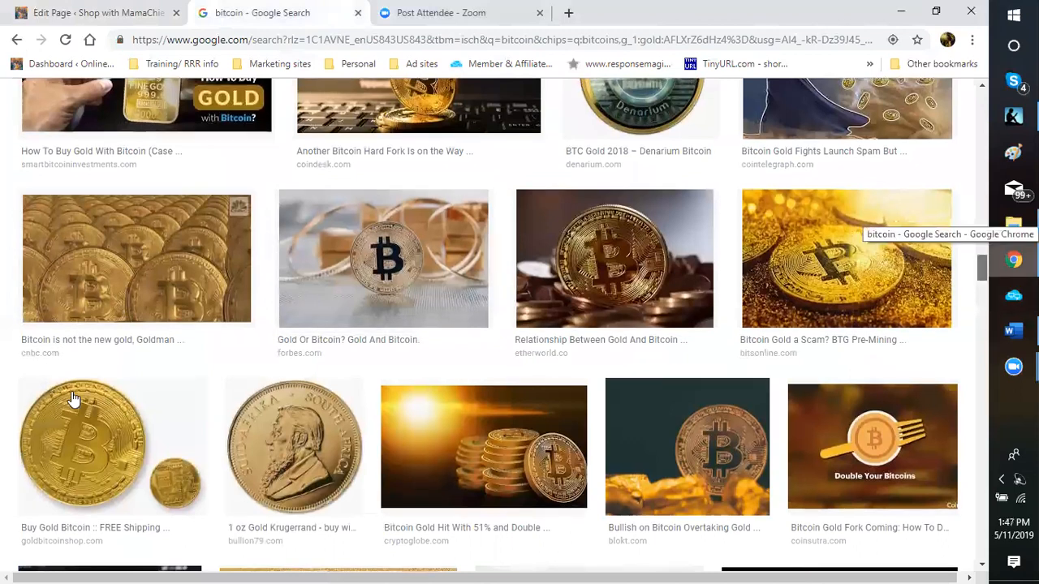
scroll(89, 341, down, 8)
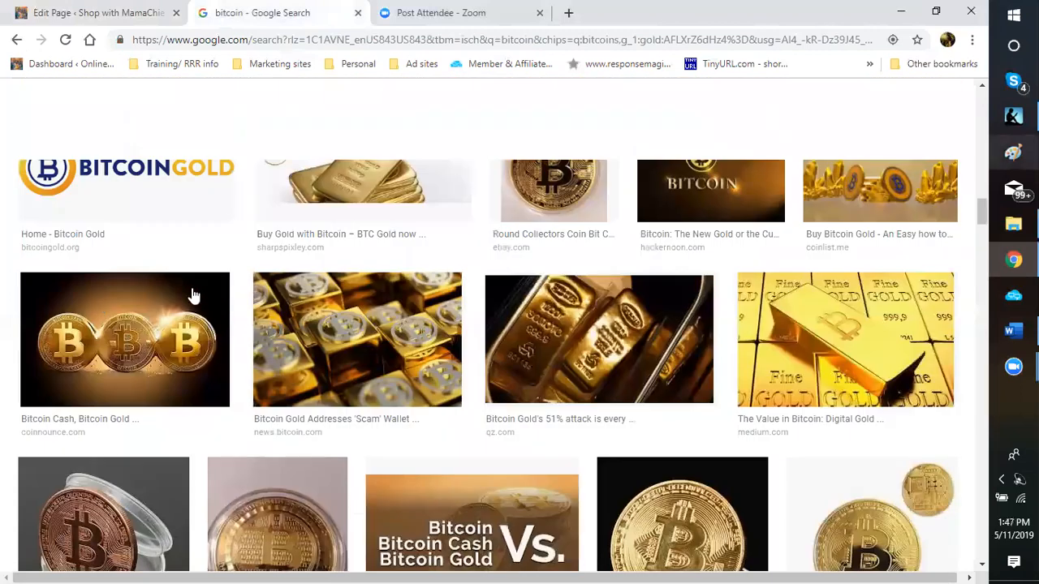
scroll(401, 390, up, 3)
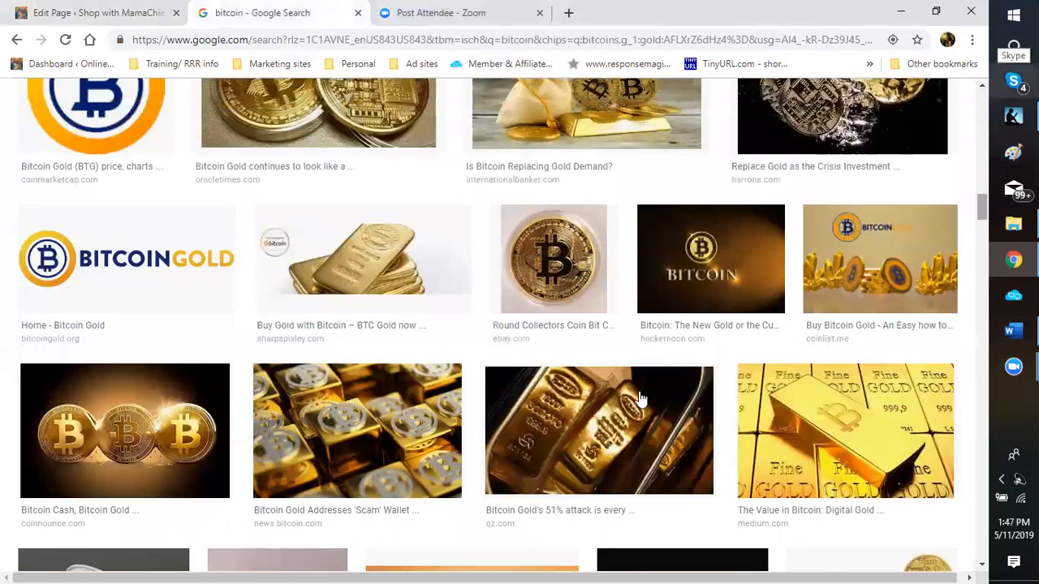
scroll(686, 395, up, 5)
scroll(686, 395, down, 5)
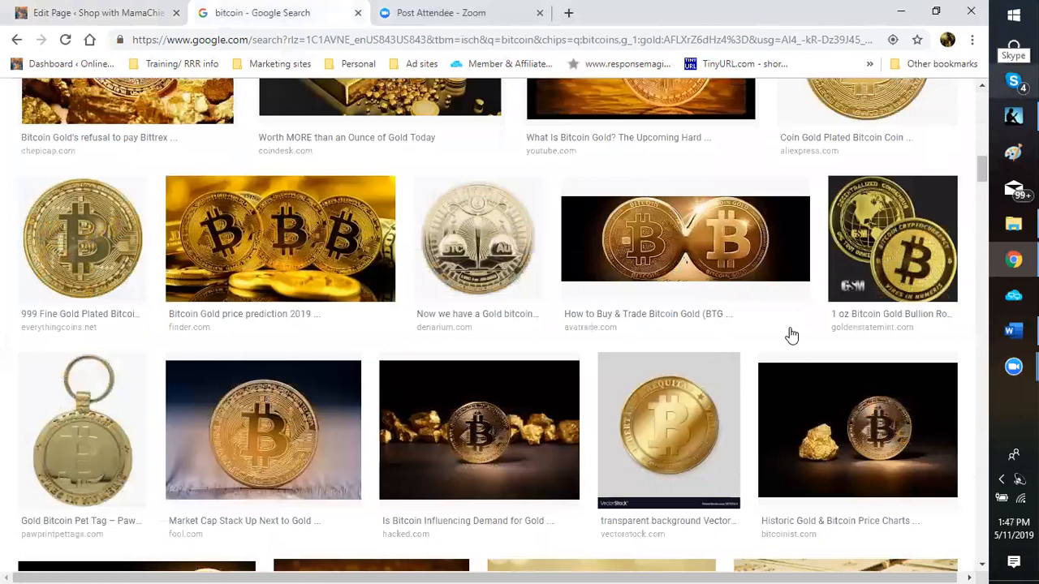
scroll(788, 336, up, 3)
scroll(639, 362, up, 5)
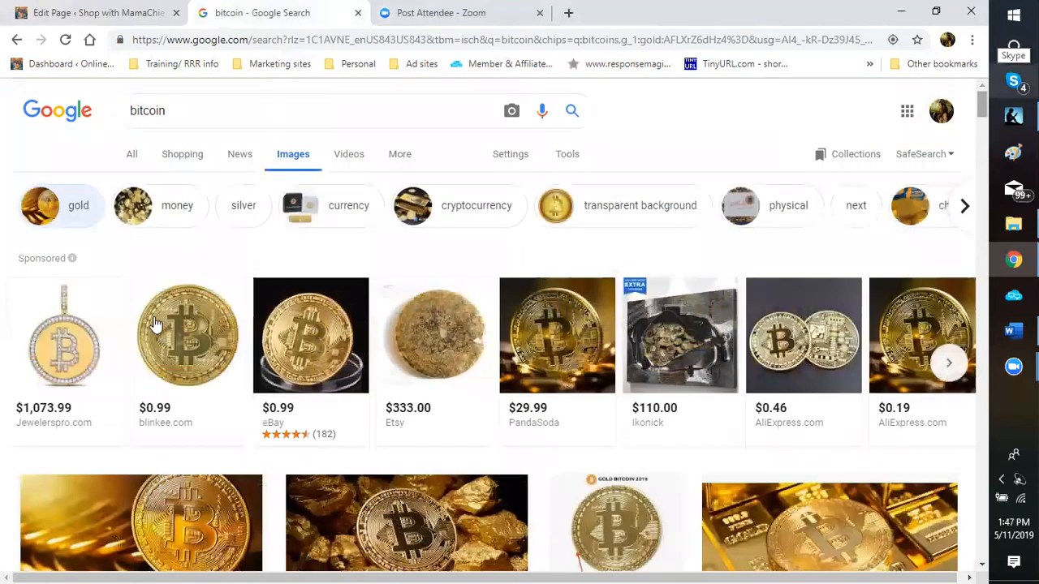
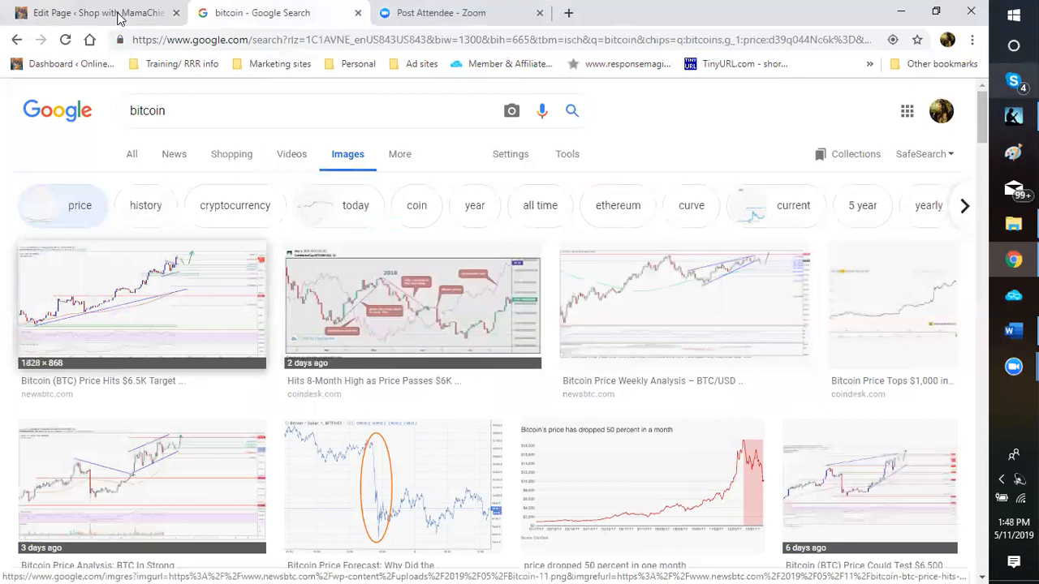
Step: Save the bitcoin price chart image to the bitcoin gold folder as 'bitcoin pricing graph'
right_click(420, 450)
click(207, 444)
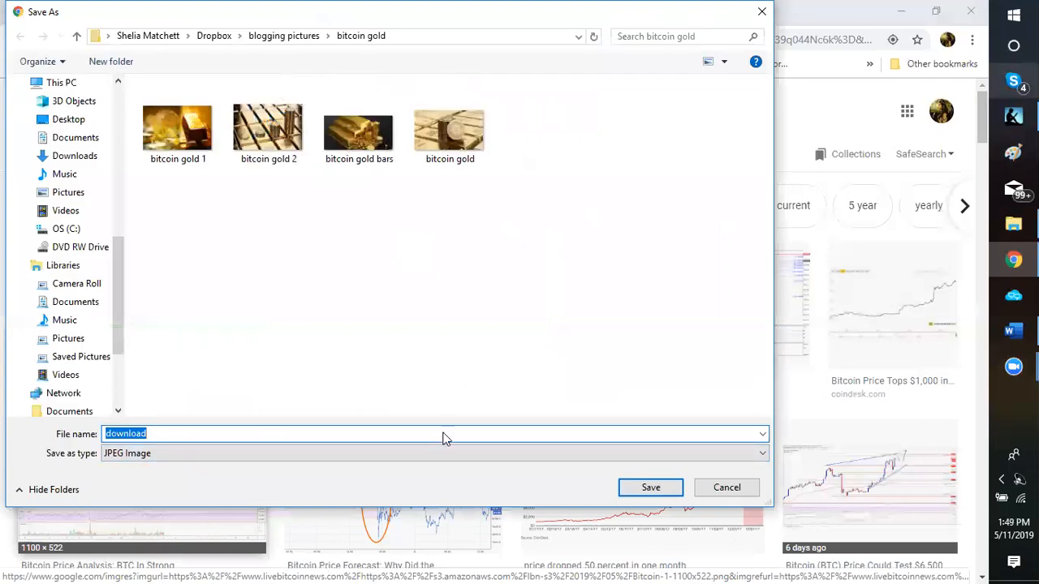
click(442, 446)
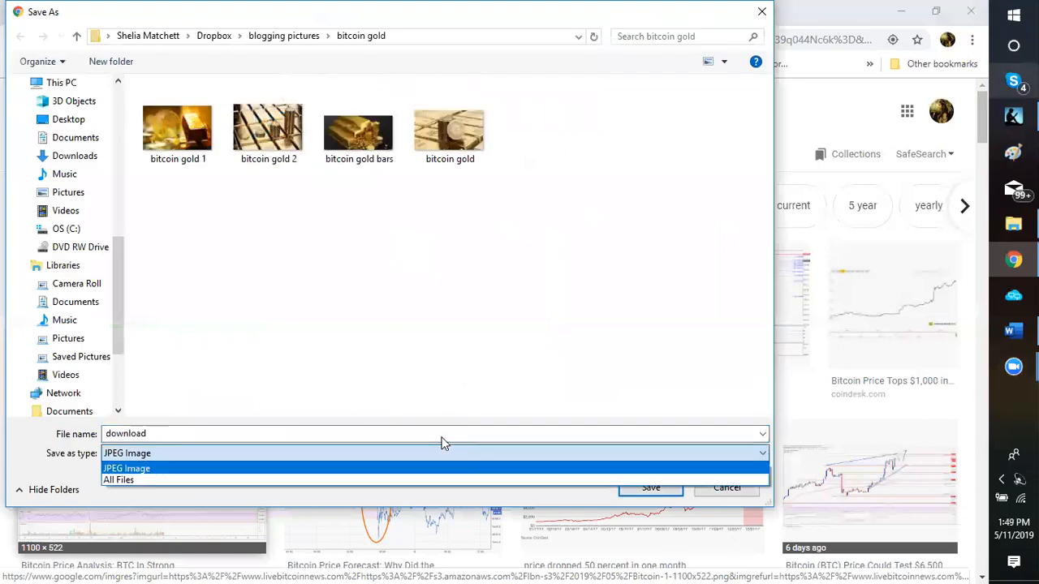
click(434, 301)
click(445, 304)
text(bitcoin )
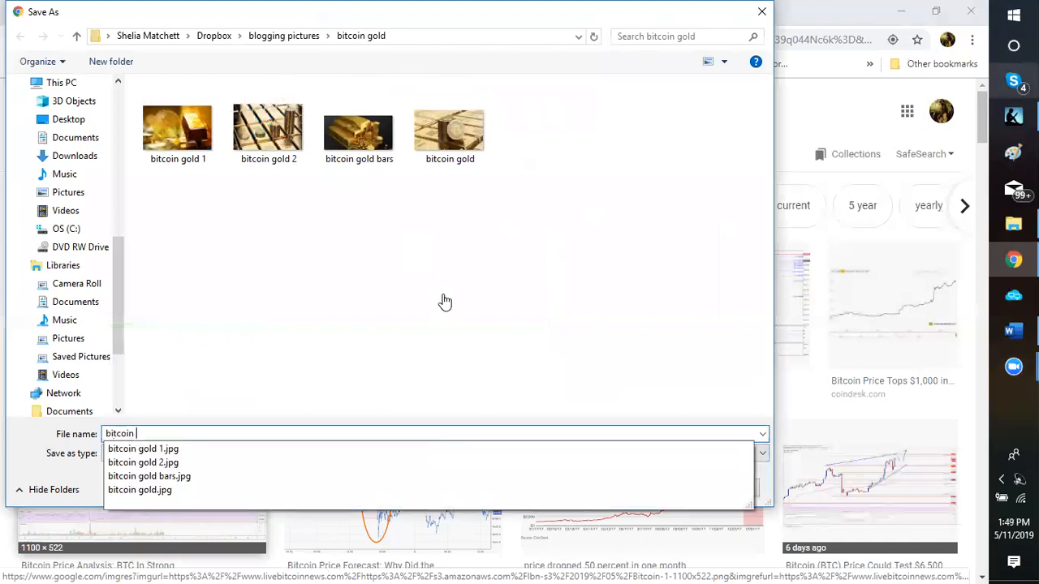
text(pricing graf)
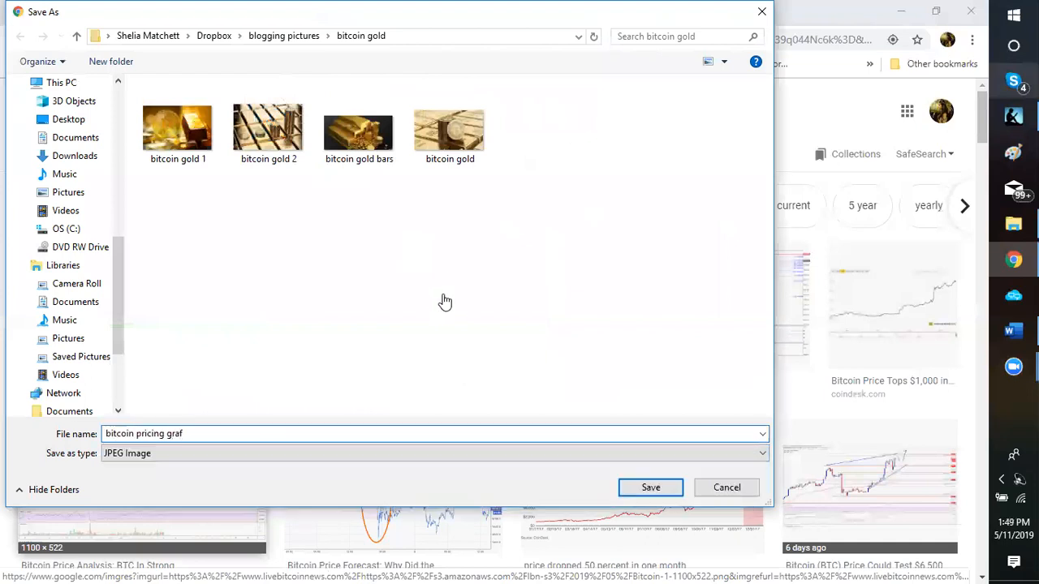
key(BackSpace)
text(ph)
key(ctrl+a)
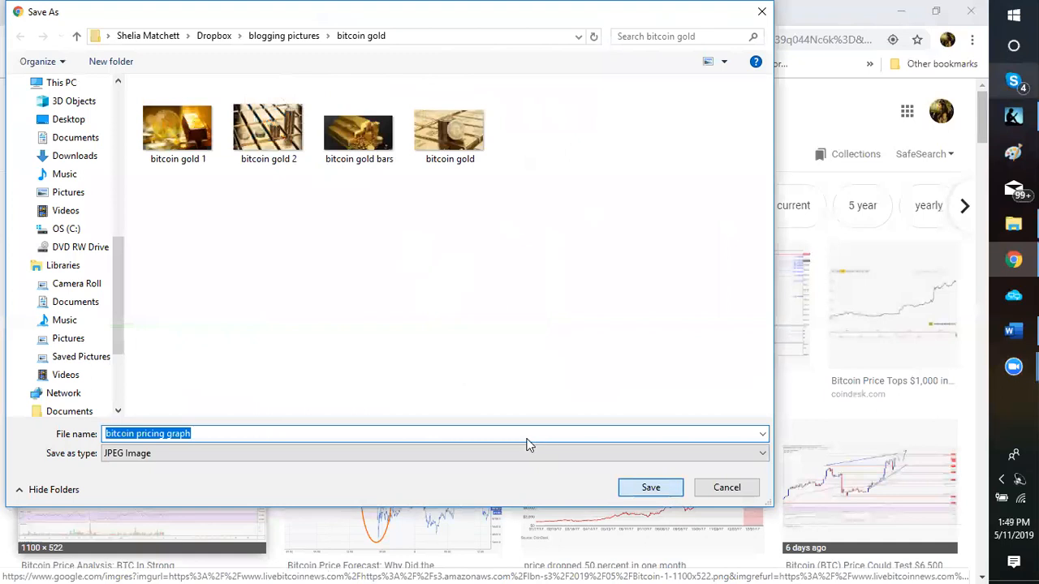
key(Return)
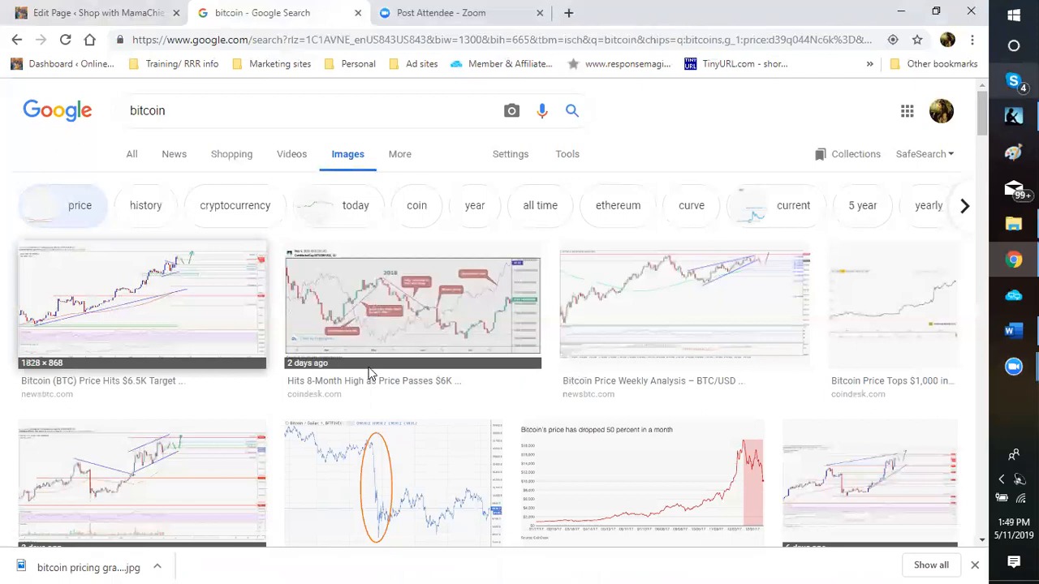
Step: In the page editor, add an Image block above the 'So my answer' paragraph with the bitcoin pricing graph
key(ctrl+shift+Tab)
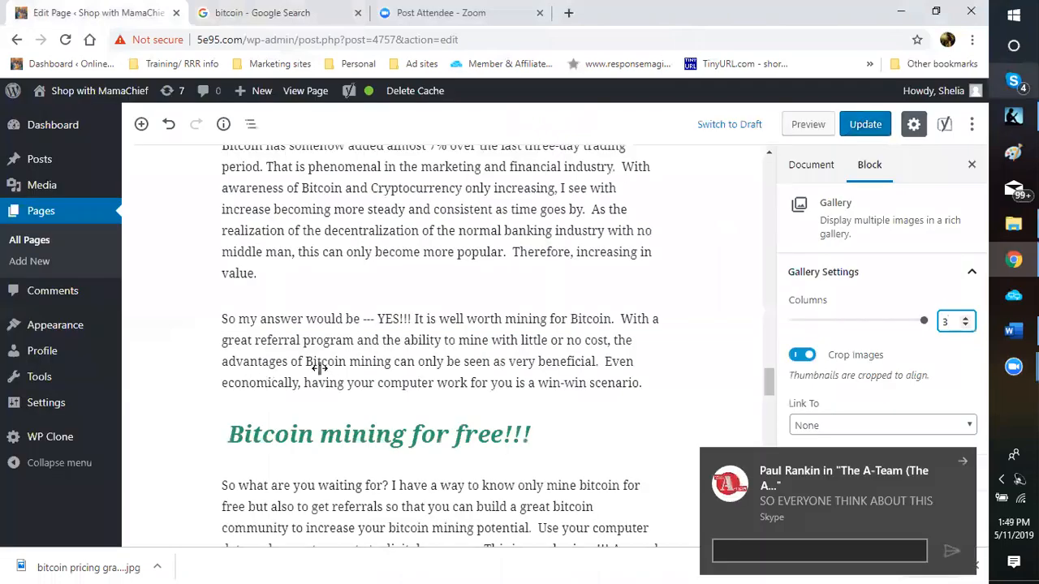
scroll(649, 418, up, 2)
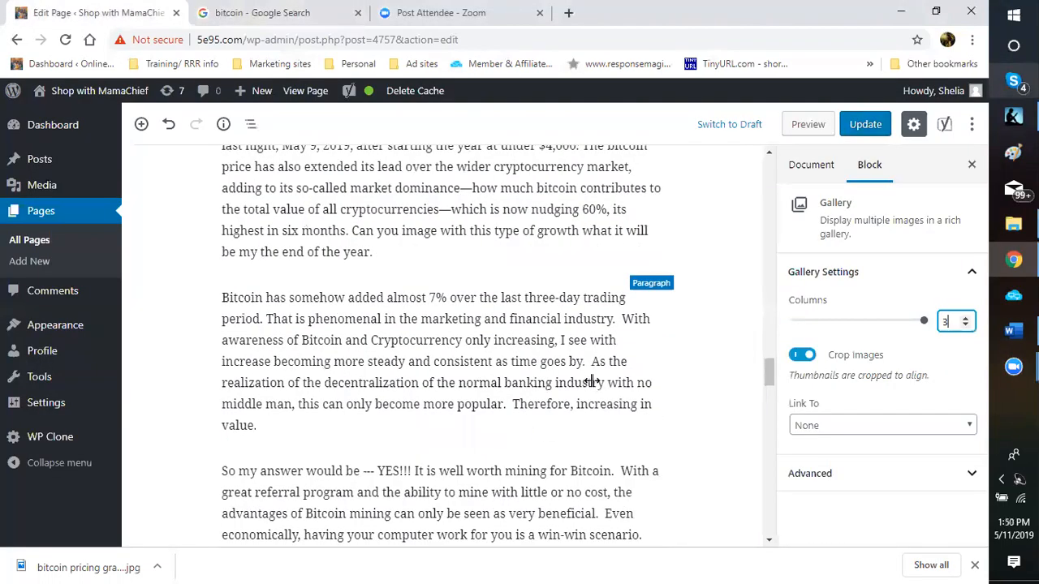
scroll(703, 394, up, 6)
click(567, 372)
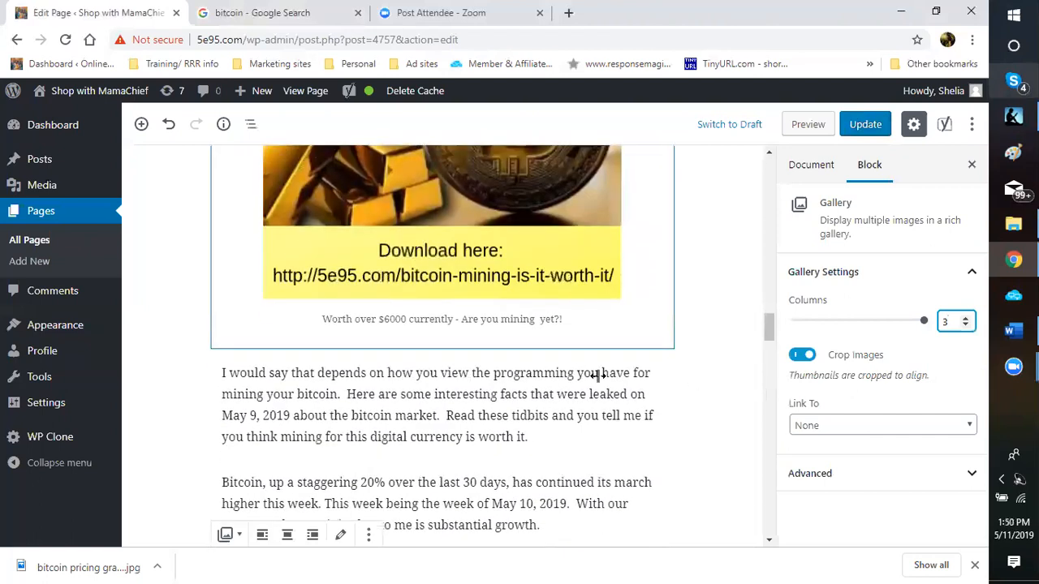
scroll(598, 373, down, 10)
scroll(721, 399, up, 7)
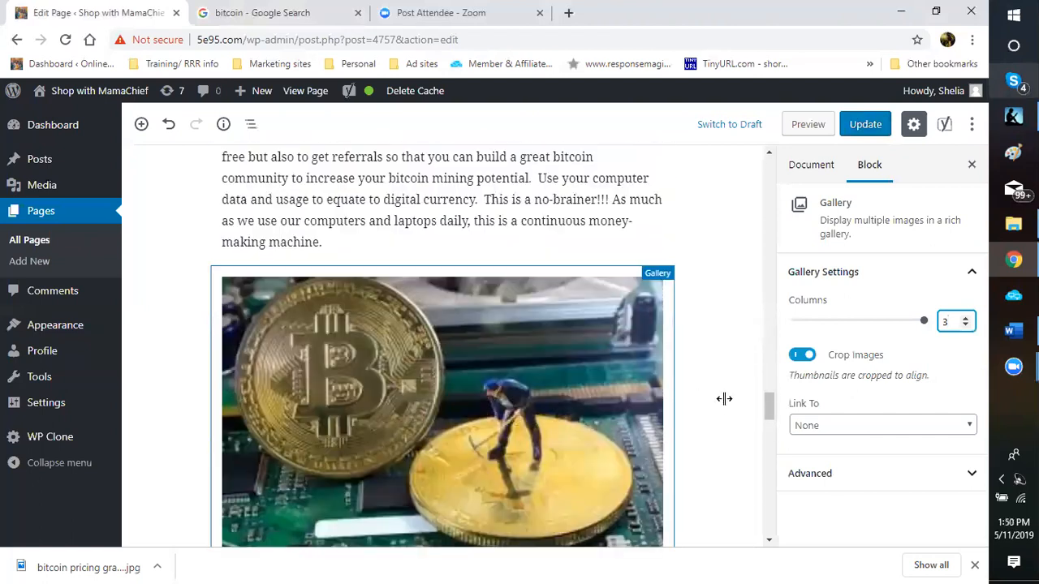
click(442, 296)
click(294, 19)
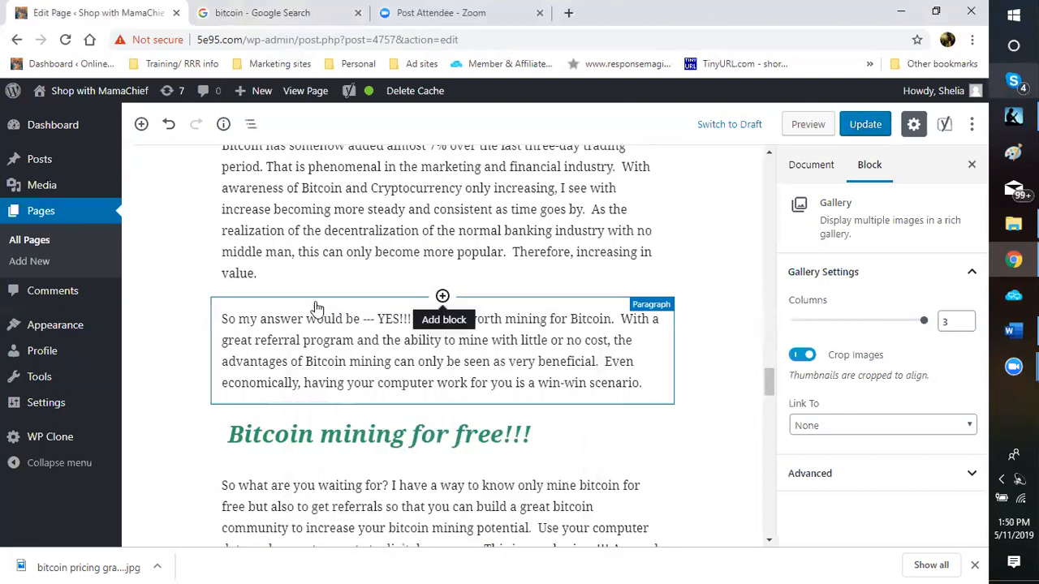
click(442, 296)
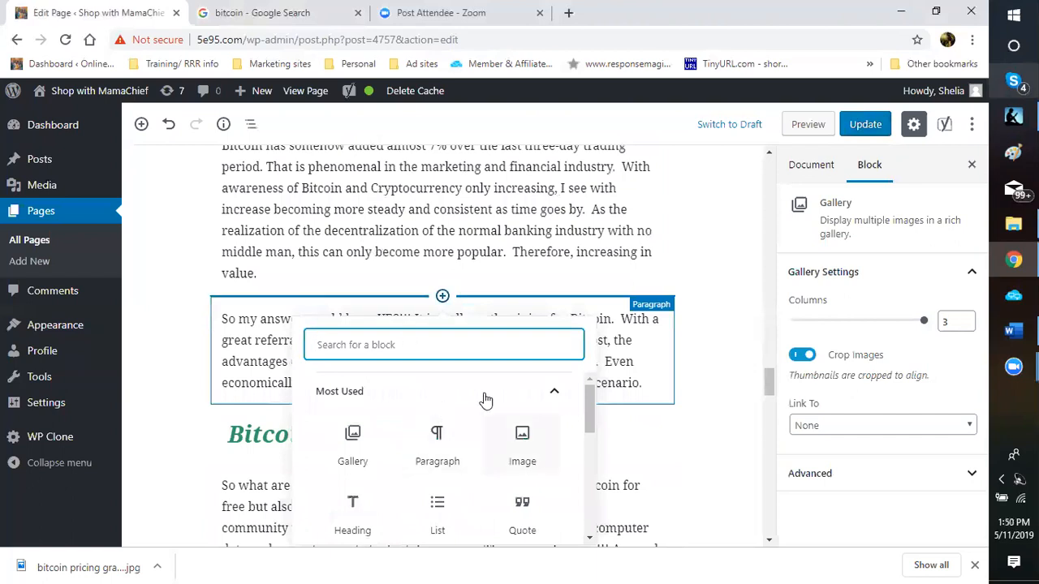
click(521, 445)
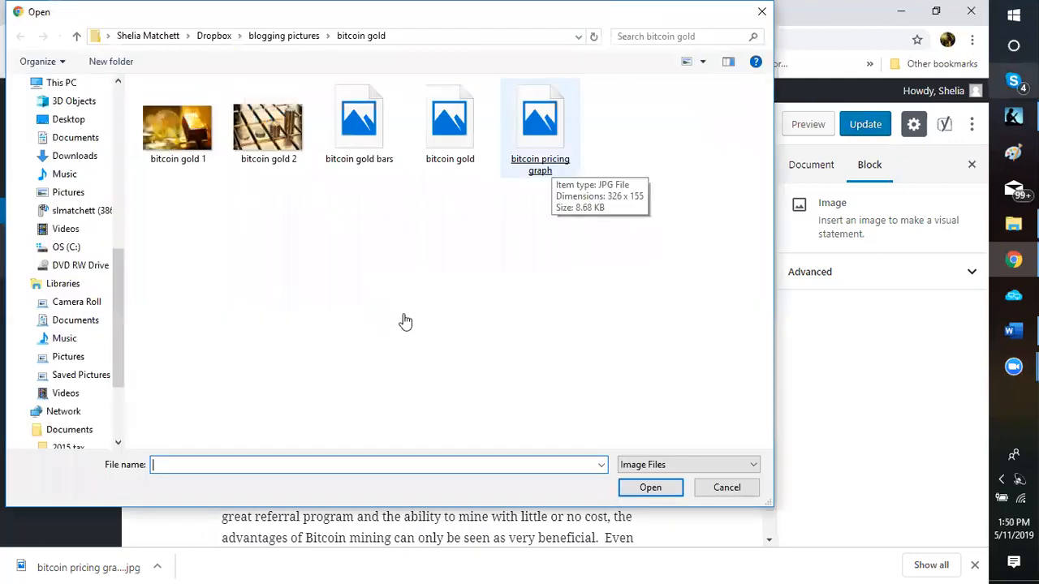
key(Escape)
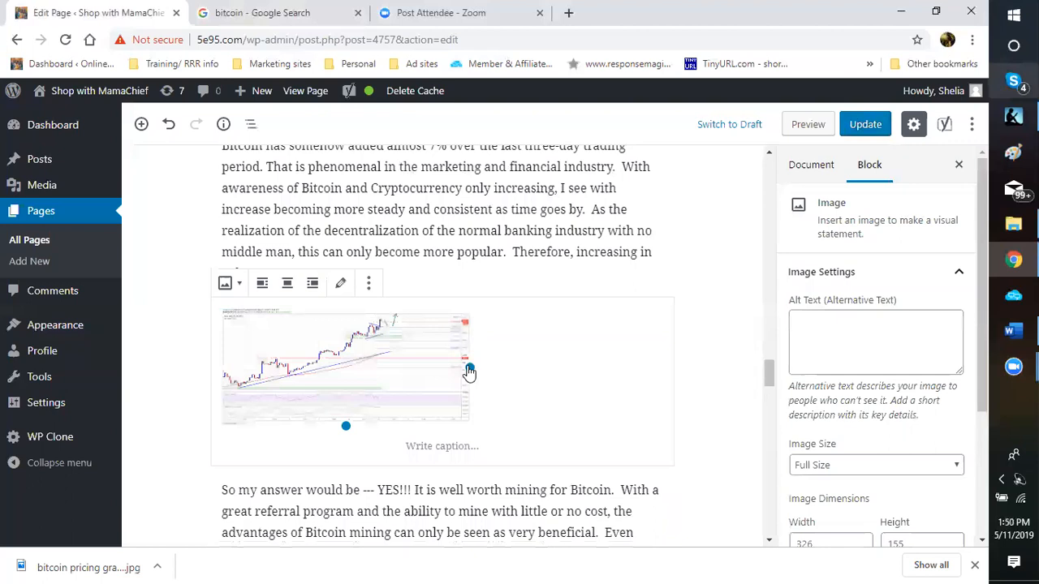
Step: Centre the chart image and resize it to 415 × 197, then return to Google Images
click(287, 283)
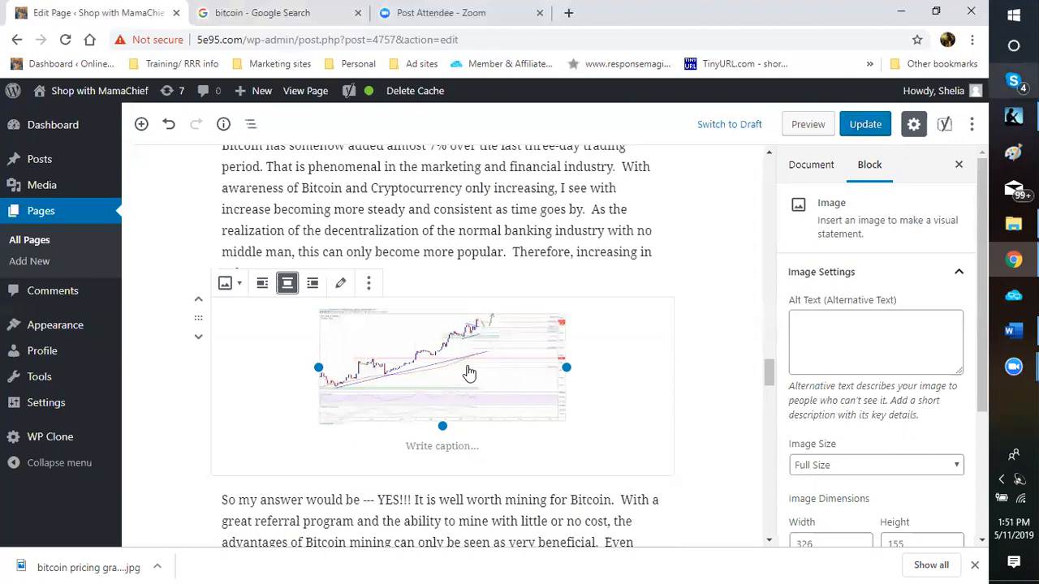
drag(566, 368, 600, 373)
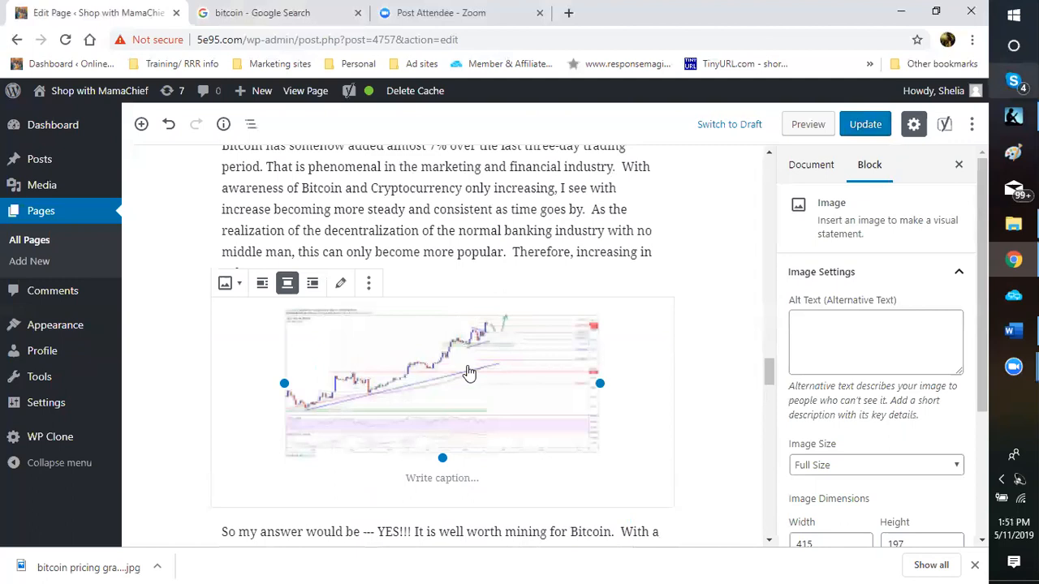
key(ctrl+Tab)
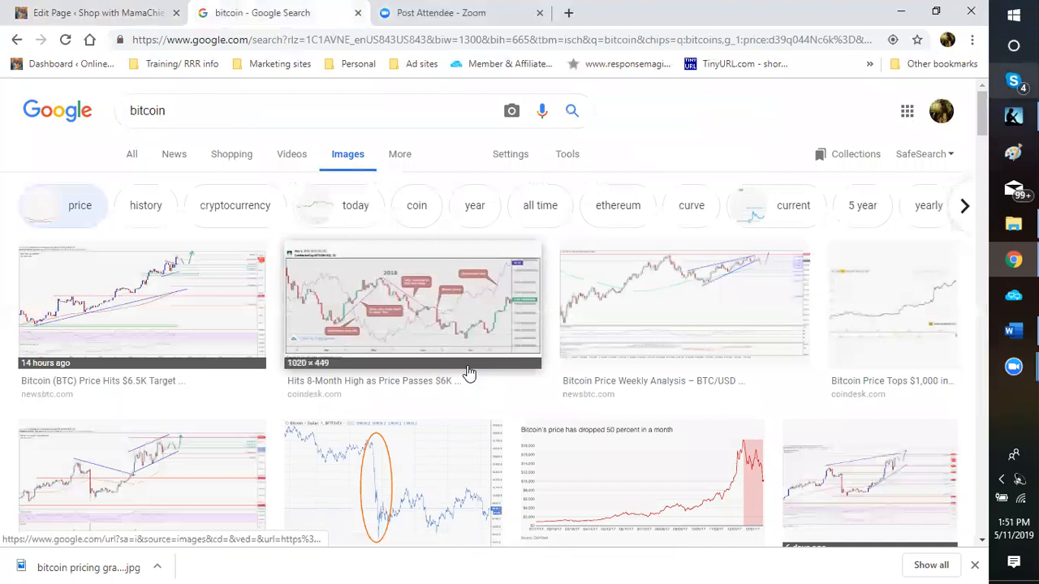
Step: Preview several bitcoin chart results, including the CoinDesk and NewsBTC charts
click(469, 372)
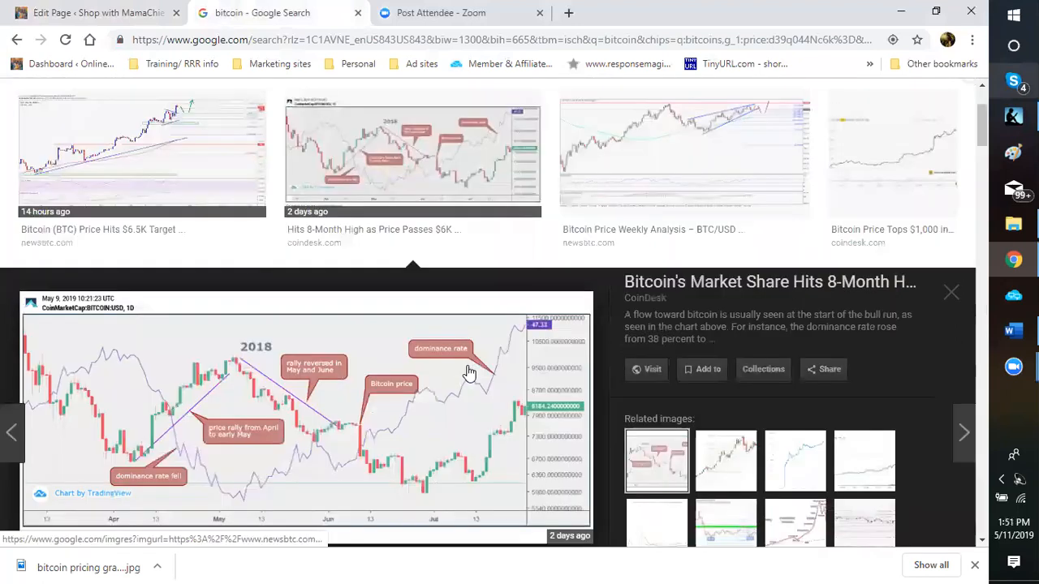
click(121, 159)
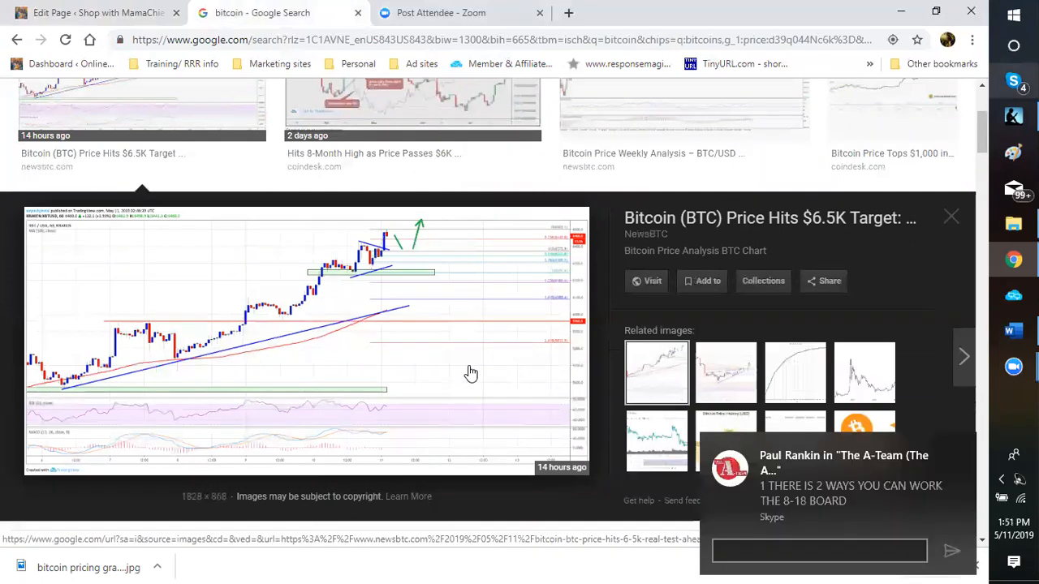
key(Right)
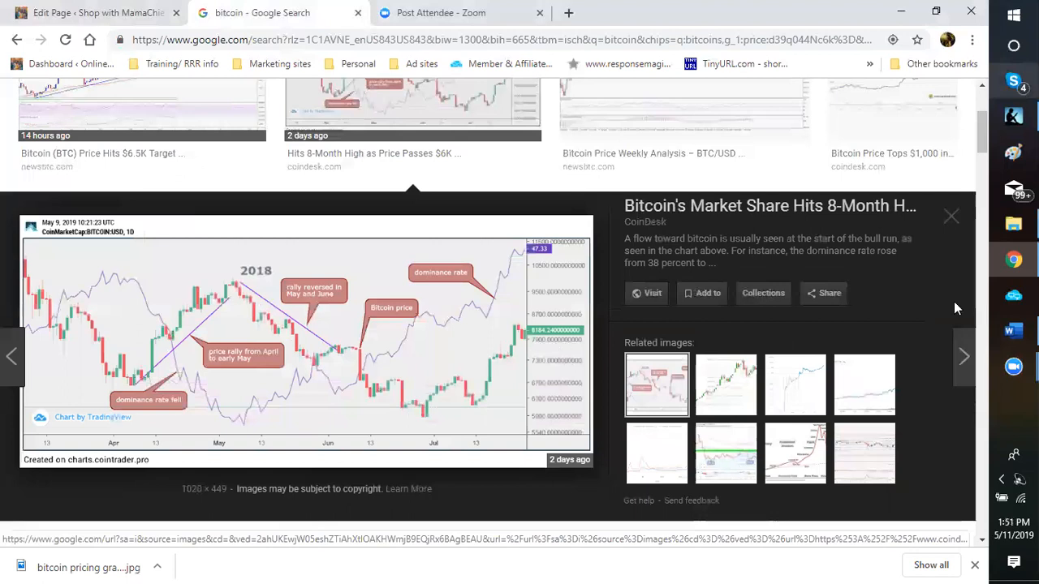
scroll(954, 305, up, 1)
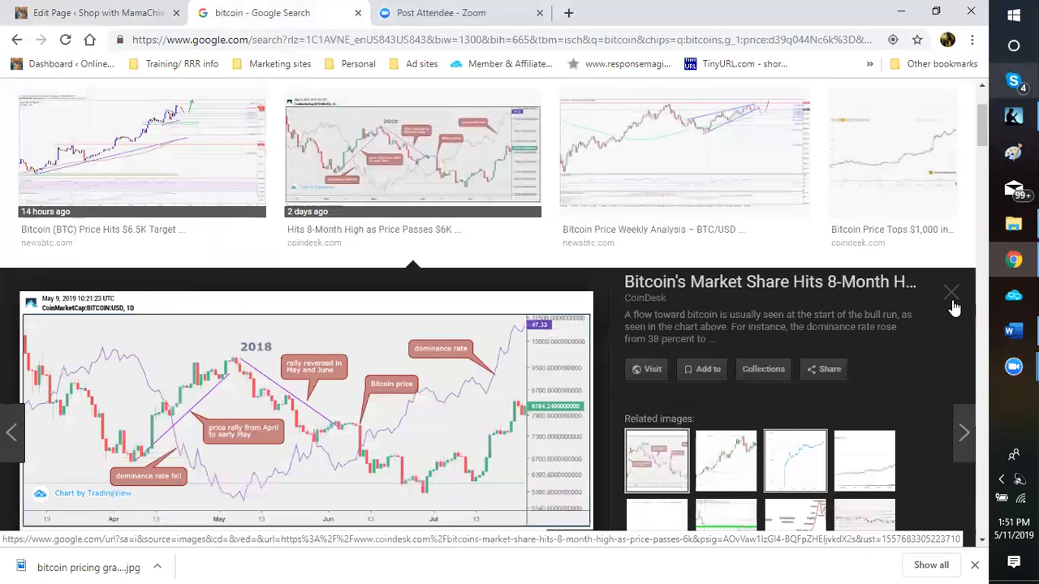
click(726, 459)
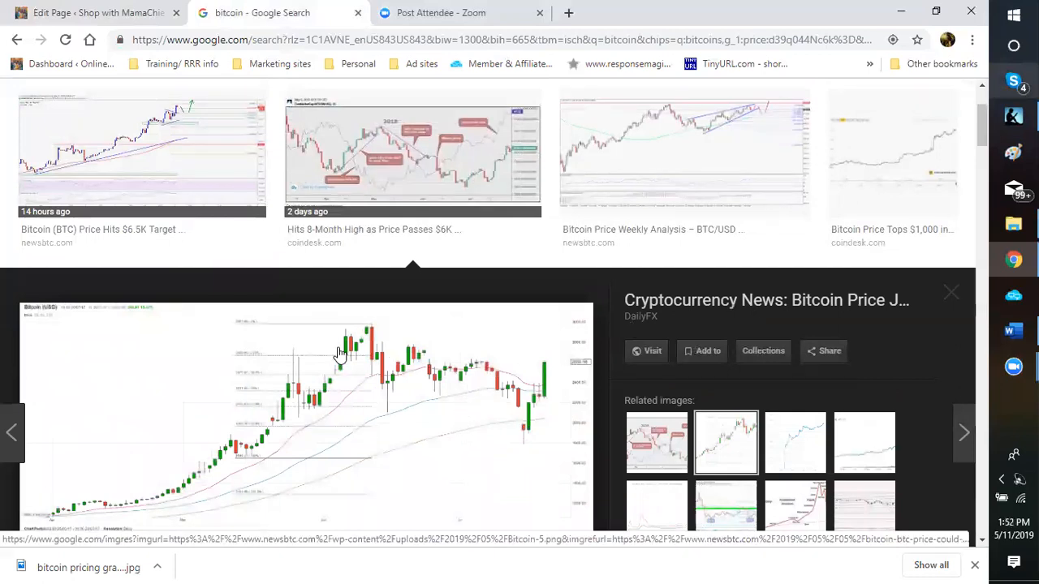
key(Escape)
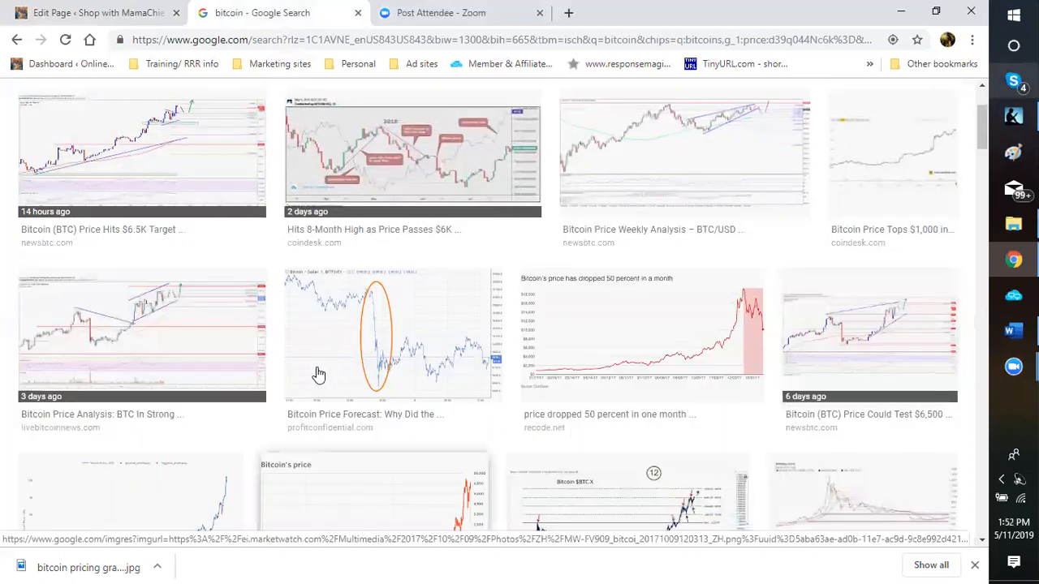
Step: Return to the All results showing 1 Bitcoin at 6,946.61 US dollars
scroll(373, 357, down, 2)
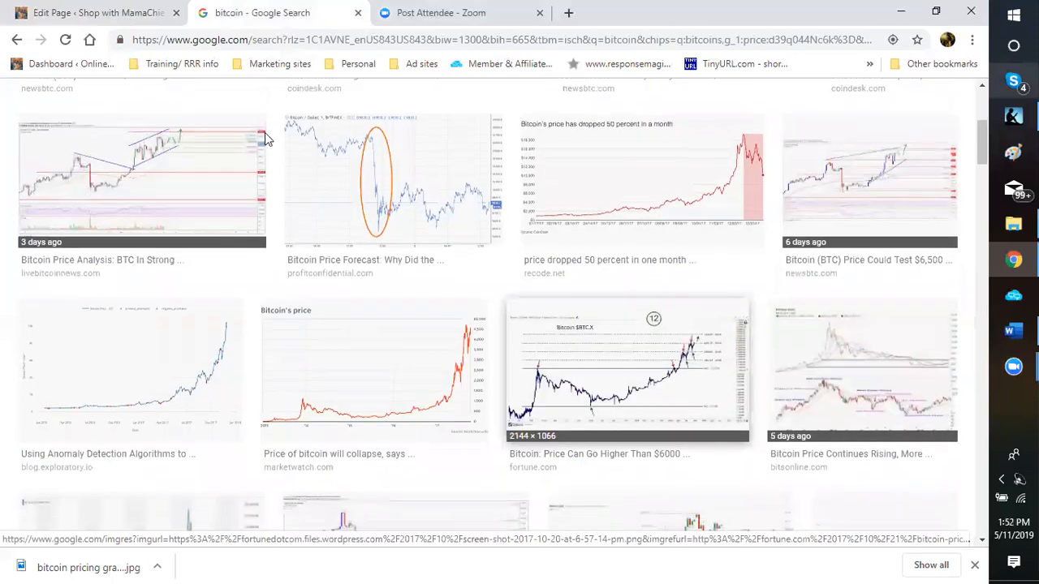
scroll(264, 138, down, 1)
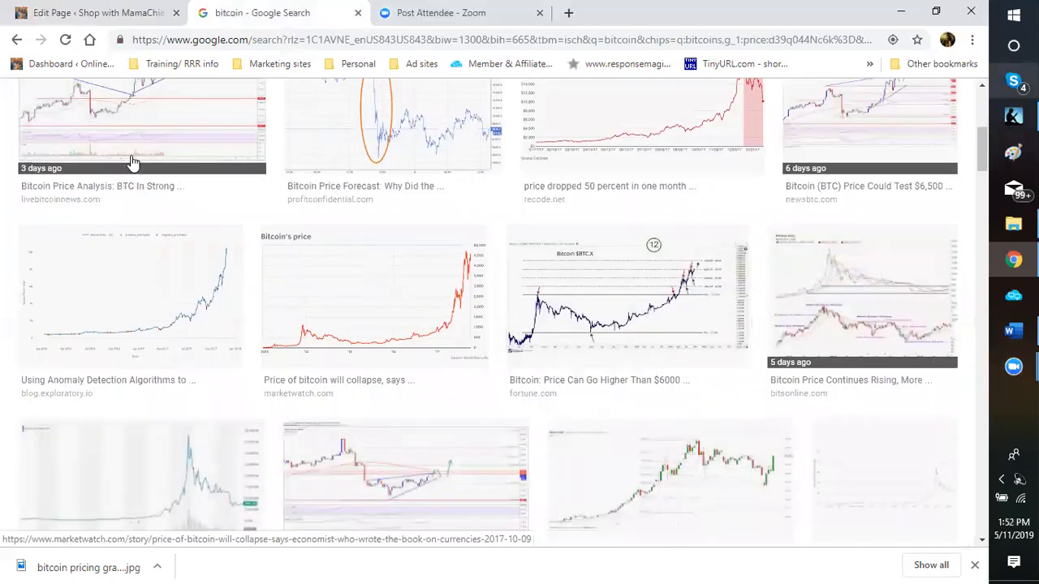
scroll(393, 323, down, 2)
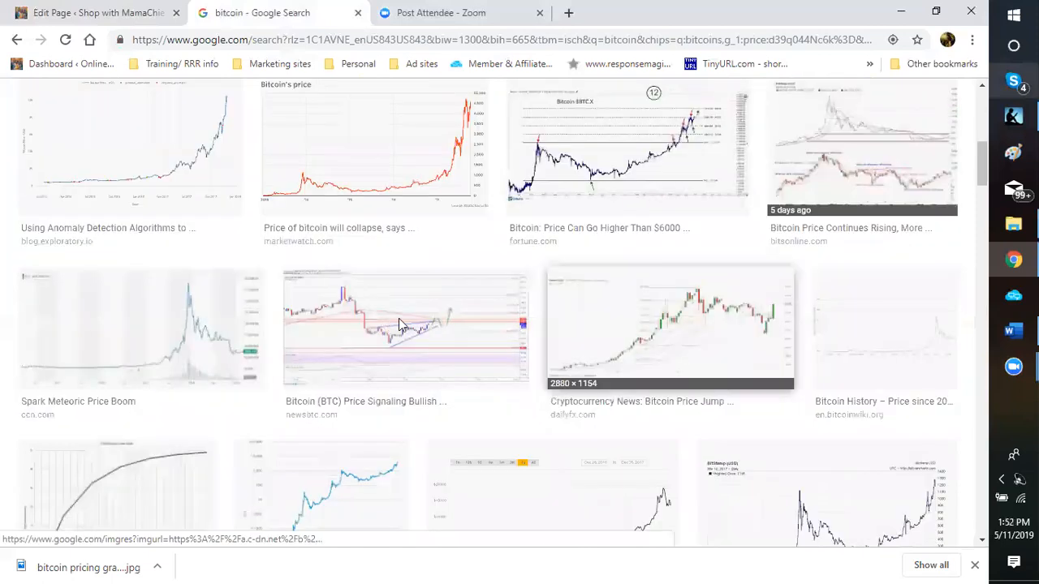
scroll(397, 325, down, 2)
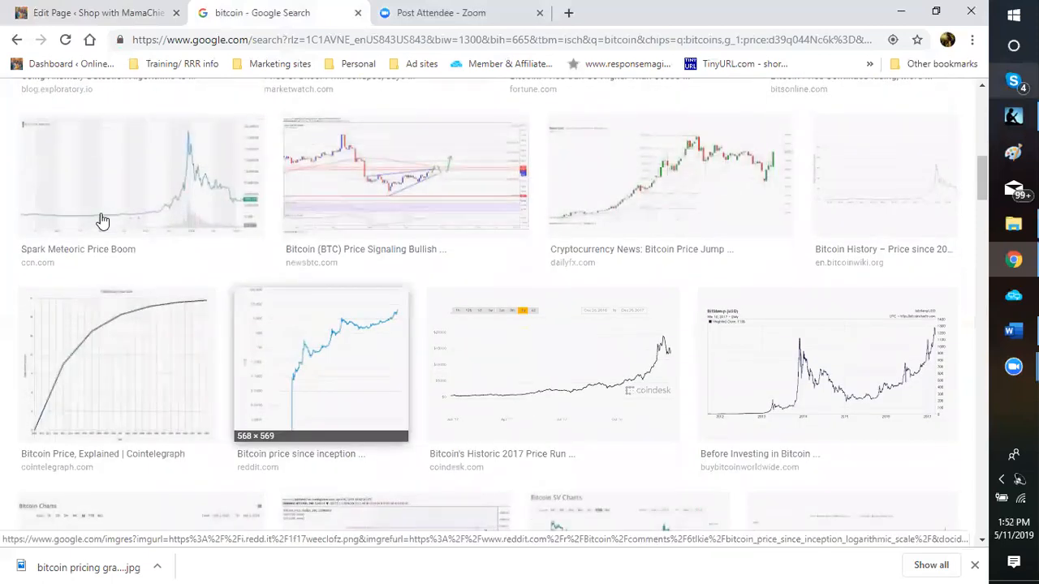
scroll(540, 361, up, 4)
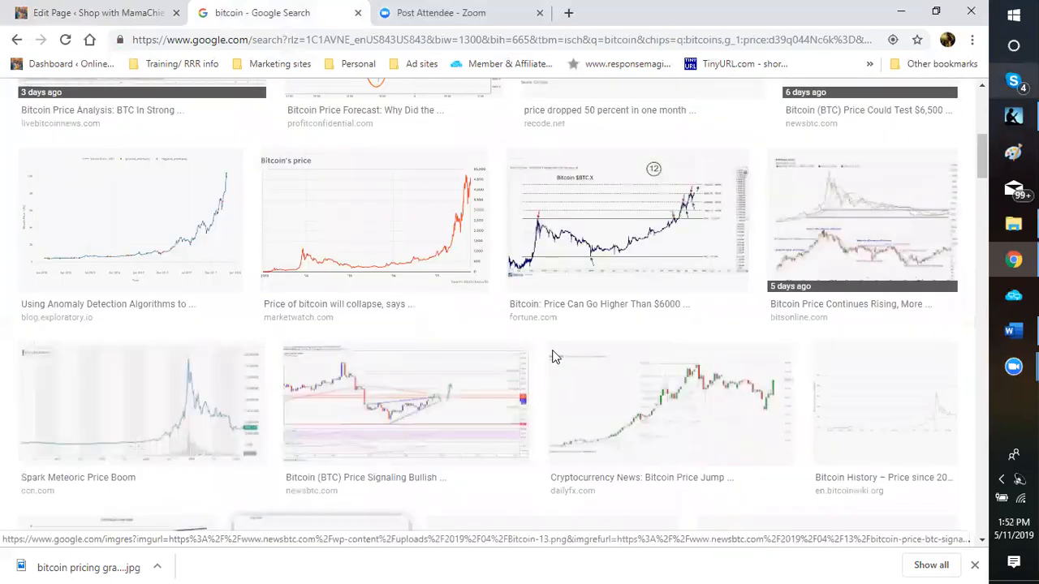
scroll(597, 213, up, 5)
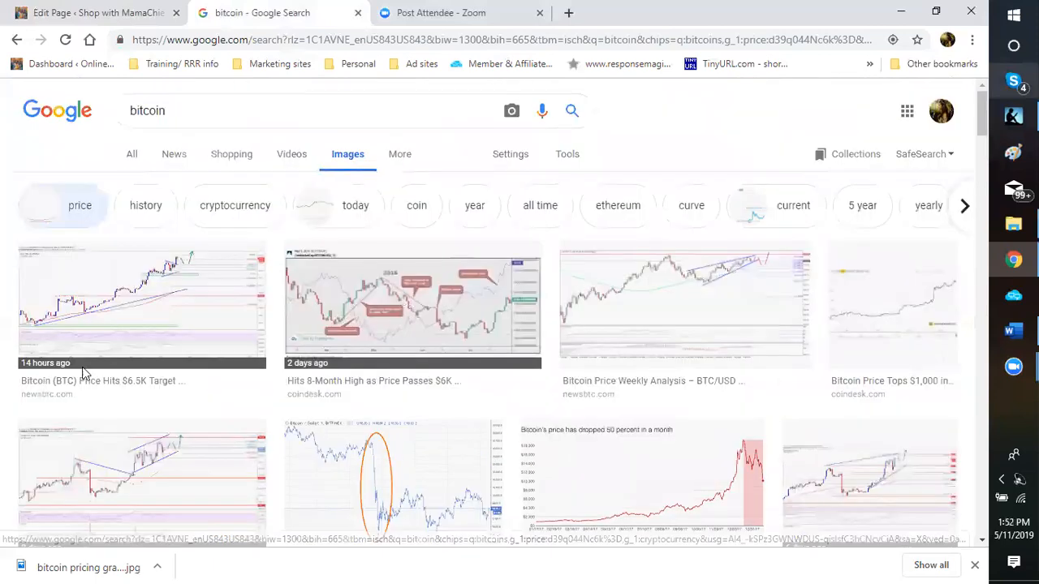
click(323, 286)
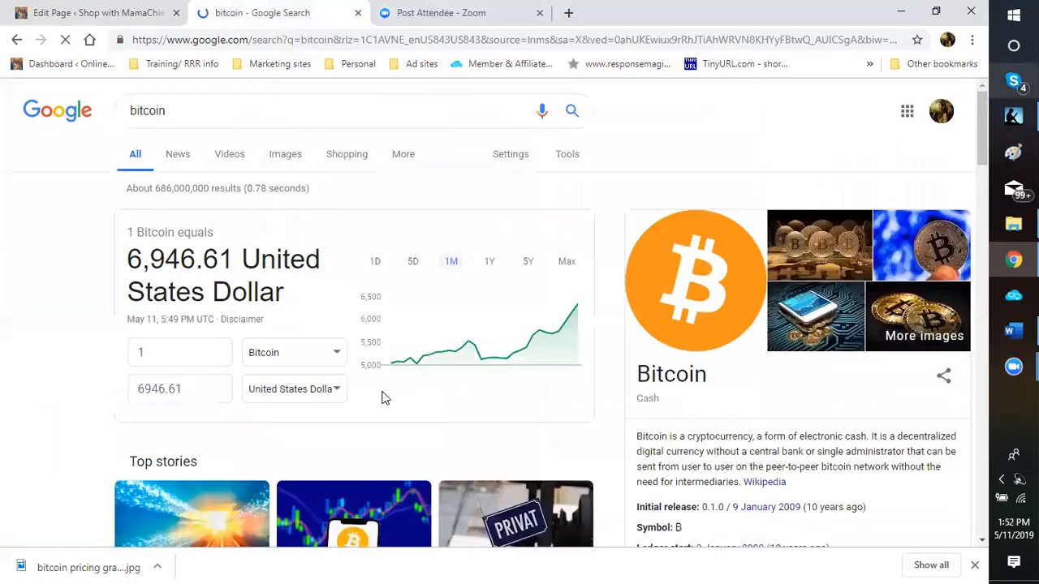
Step: Highlight the bitcoin price figure in the search results, then clear the highlight
drag(377, 388, 382, 399)
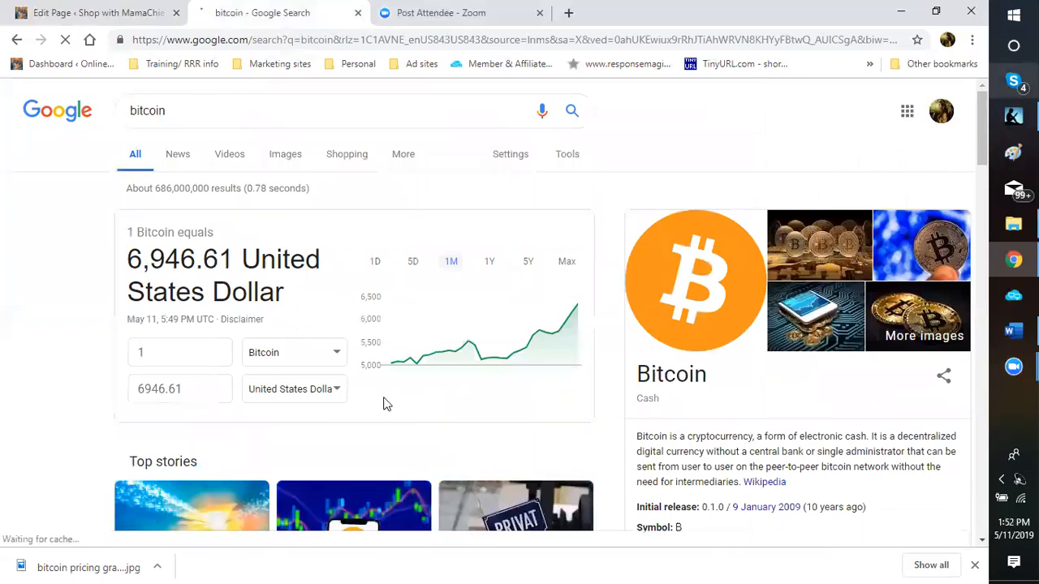
drag(180, 260, 221, 266)
click(220, 265)
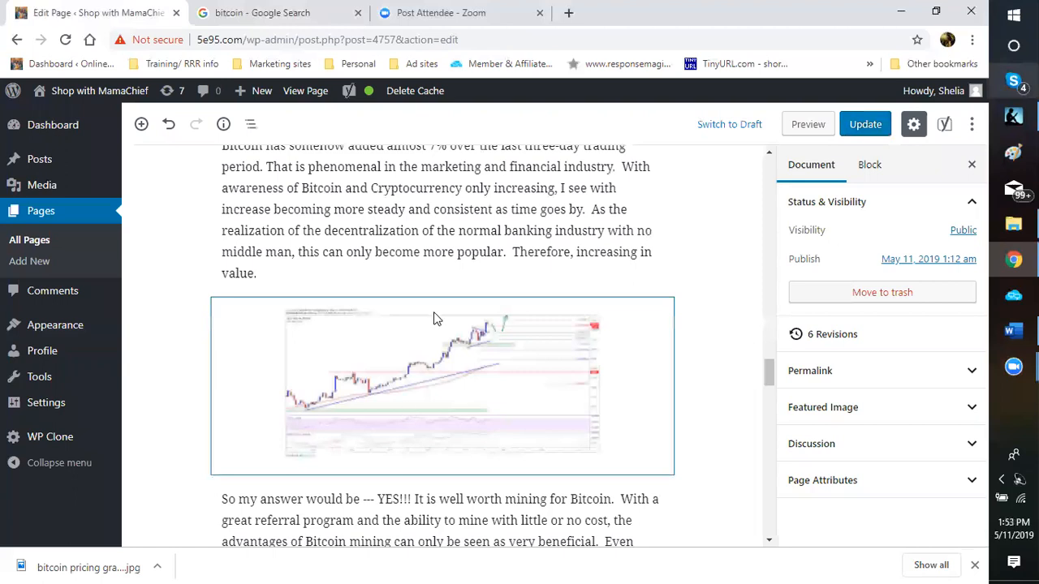
Step: Select the bitcoin image block and move down to the chart below the price paragraphs
scroll(433, 325, up, 5)
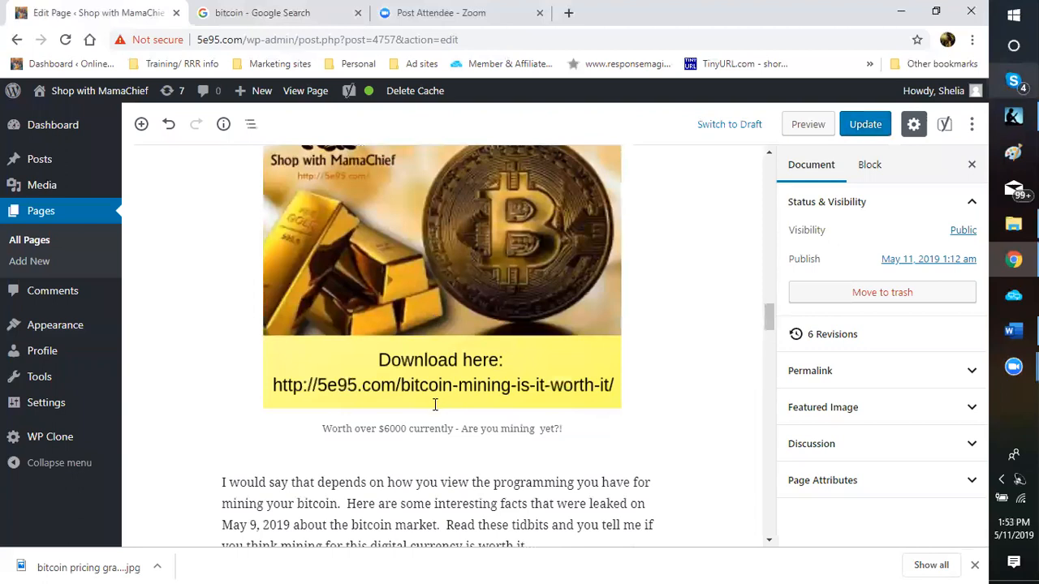
click(435, 404)
scroll(435, 404, down, 5)
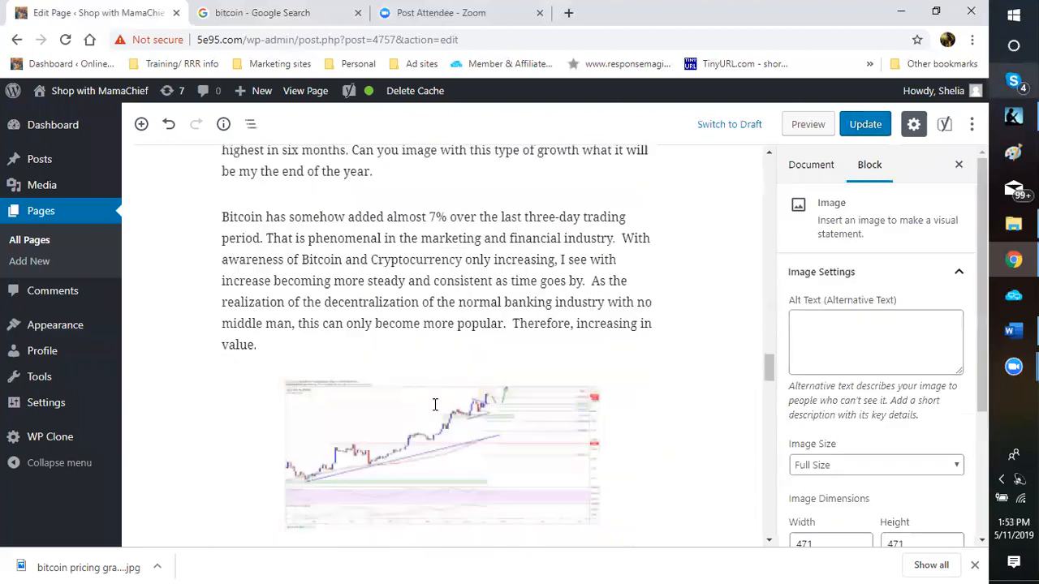
scroll(435, 404, down, 2)
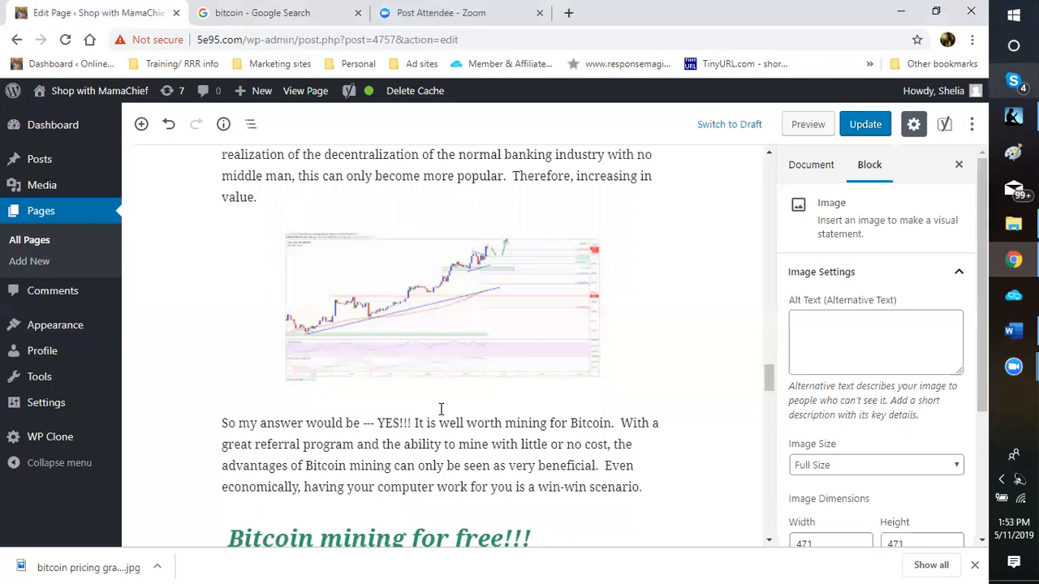
scroll(441, 409, up, 5)
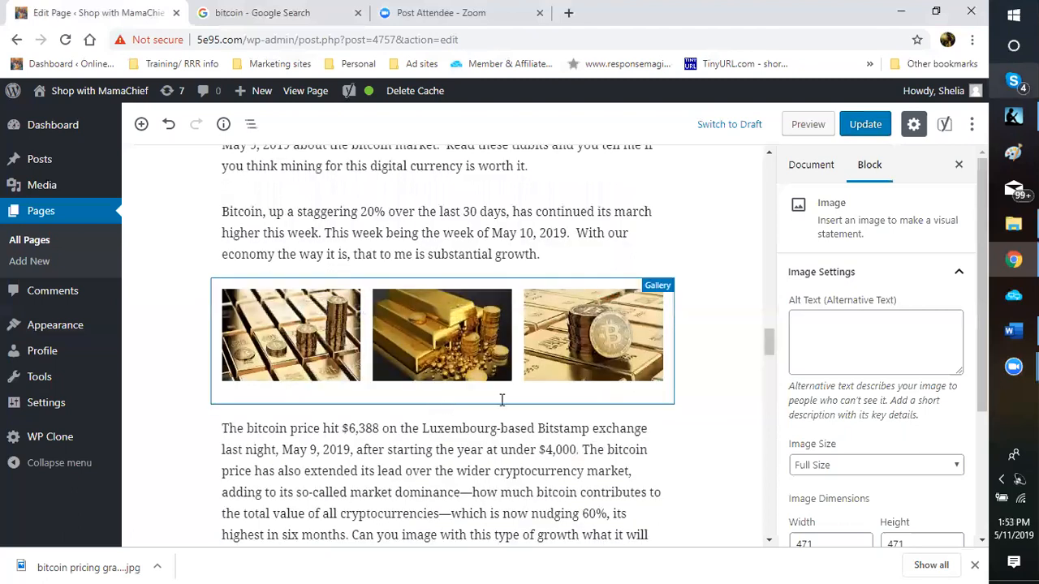
scroll(501, 400, down, 3)
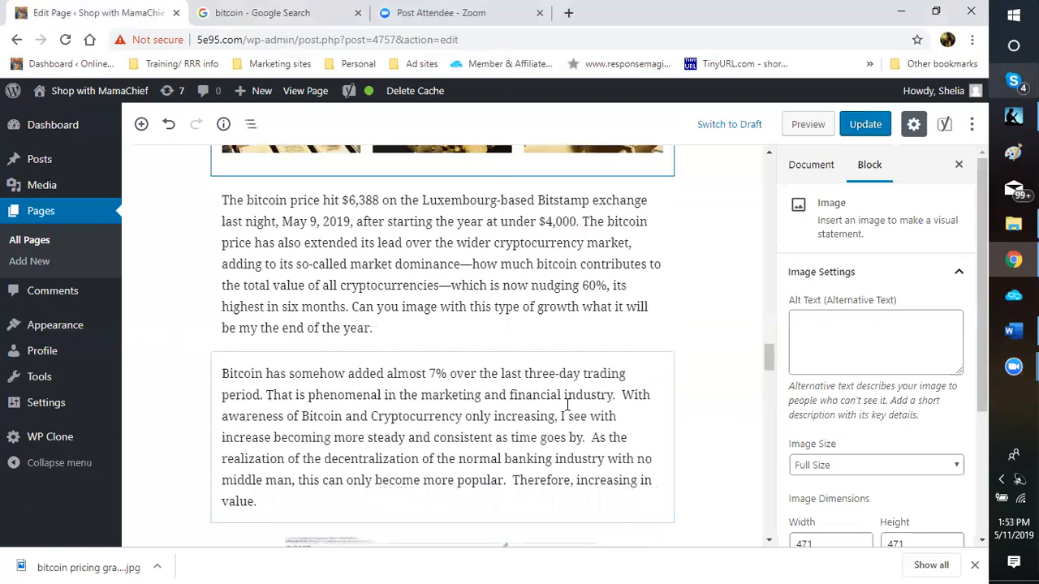
scroll(698, 408, up, 4)
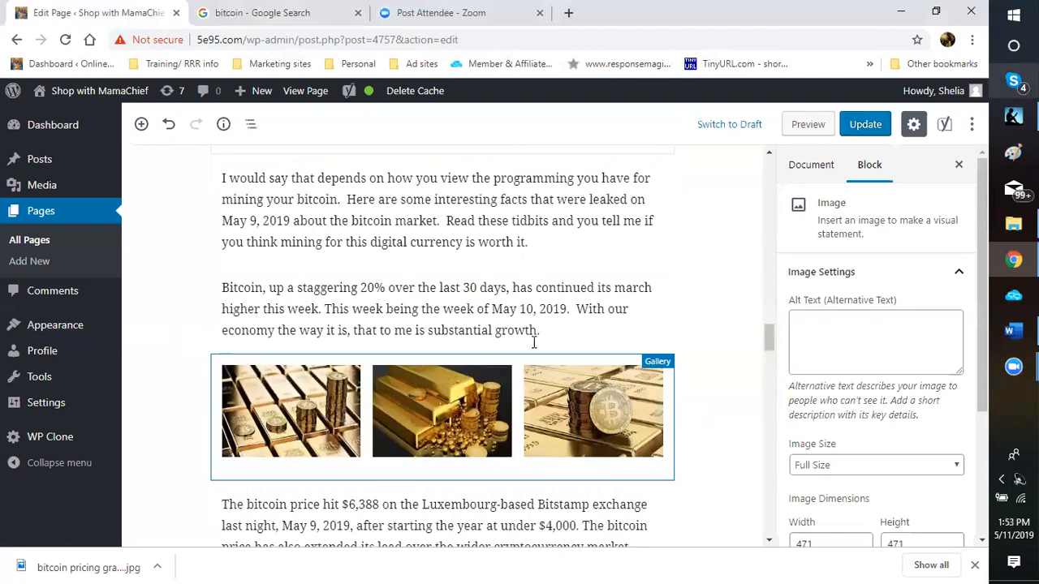
drag(770, 344, 771, 344)
scroll(809, 336, down, 1)
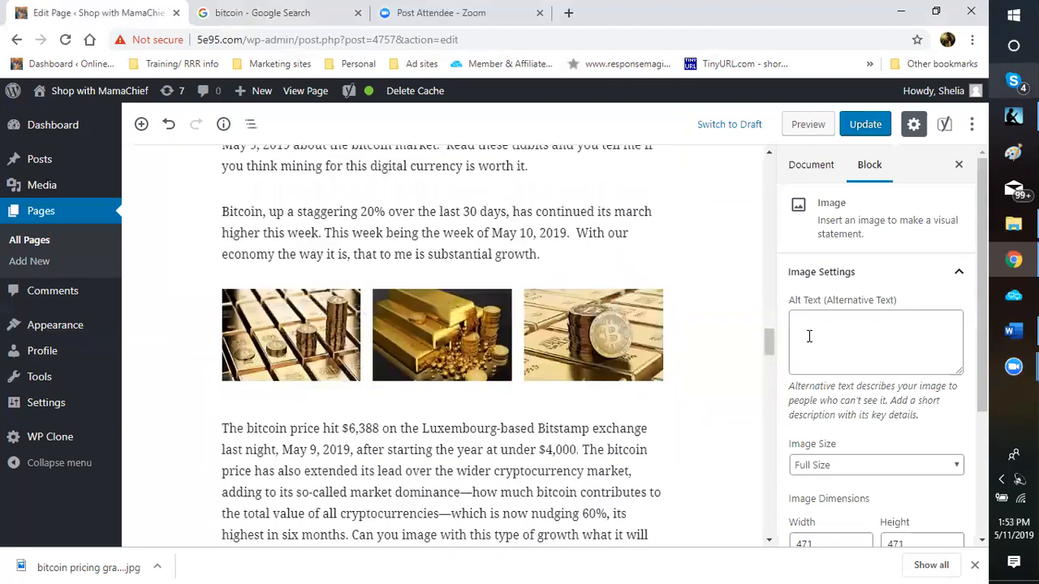
scroll(829, 327, down, 2)
scroll(829, 327, down, 1)
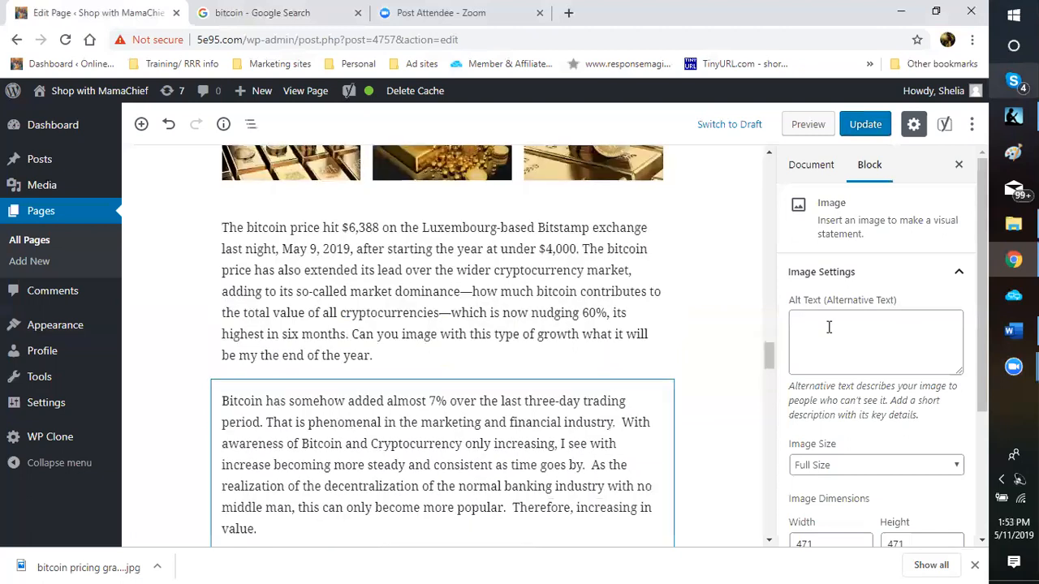
scroll(829, 327, down, 1)
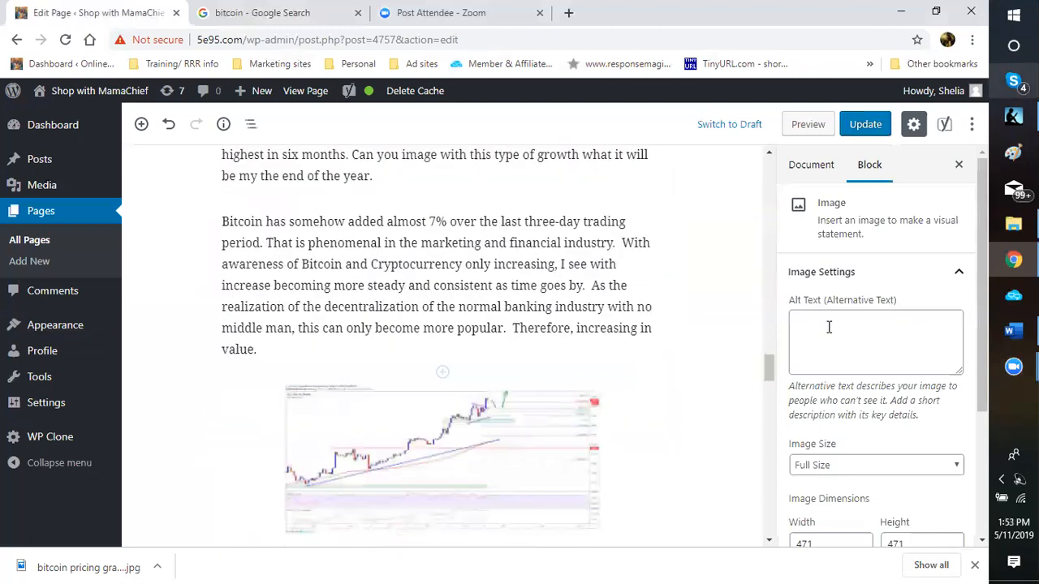
scroll(442, 365, down, 2)
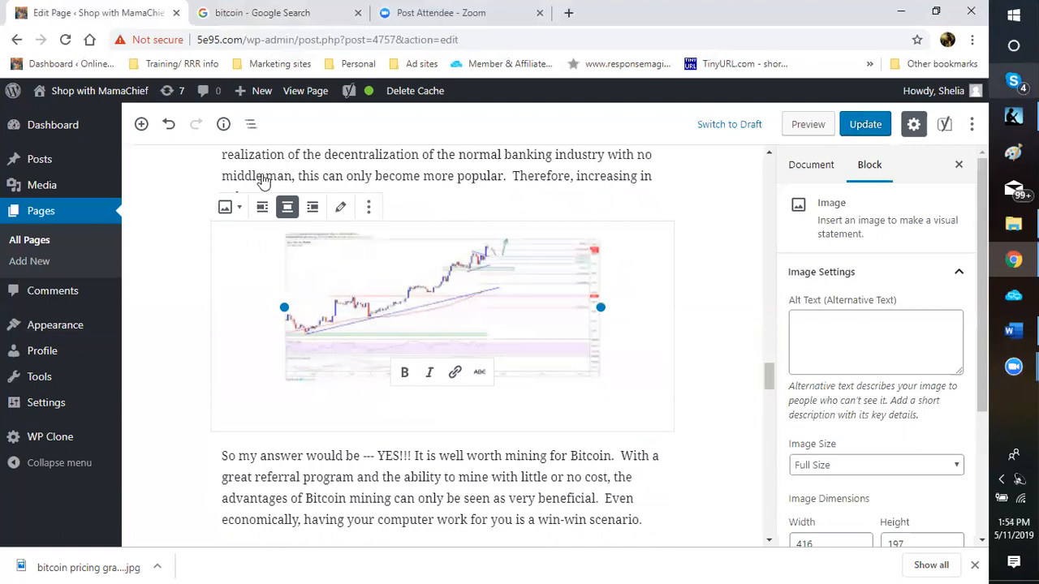
Step: Caption the chart 'You cannot refute the evidence!!!!' and focus its Alt Text field
text(You cannot)
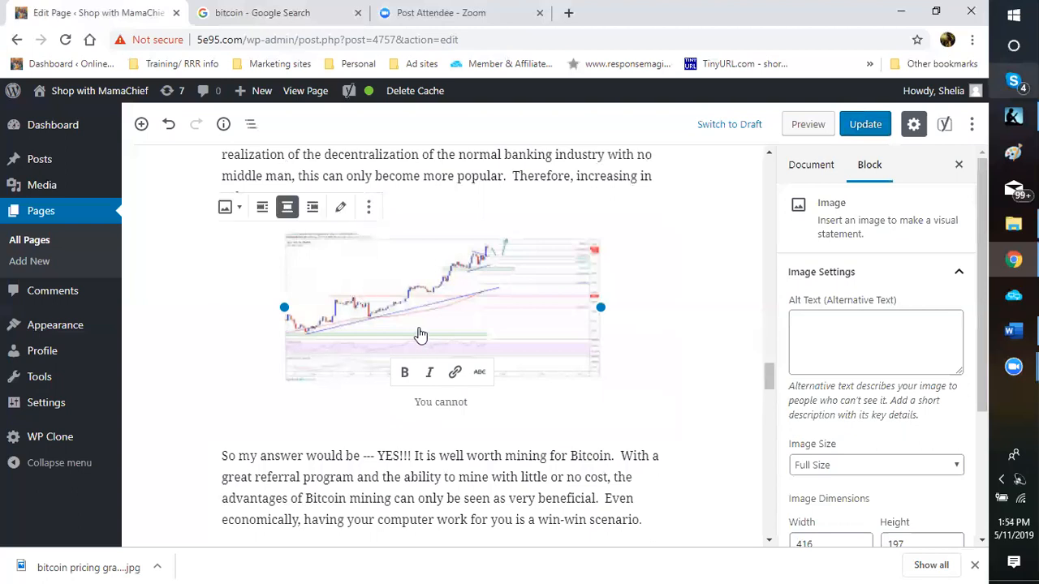
text( refute the evidence)
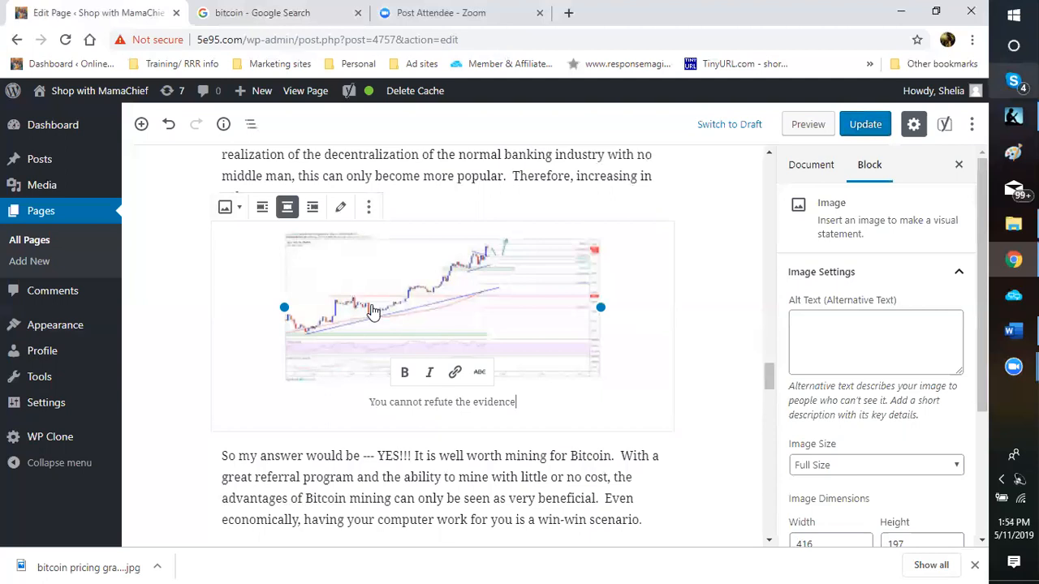
text(!!!!)
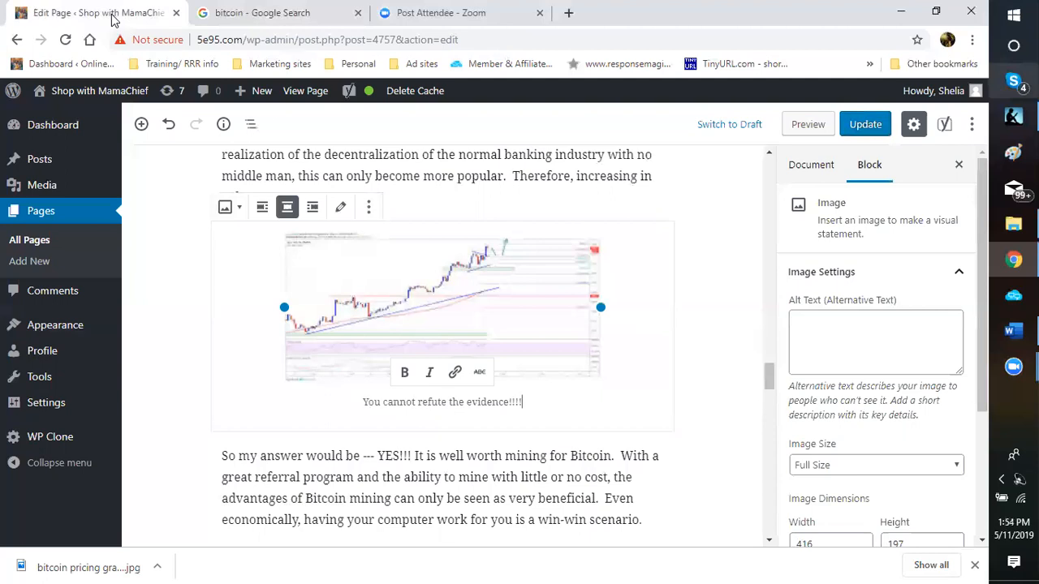
scroll(763, 374, down, 1)
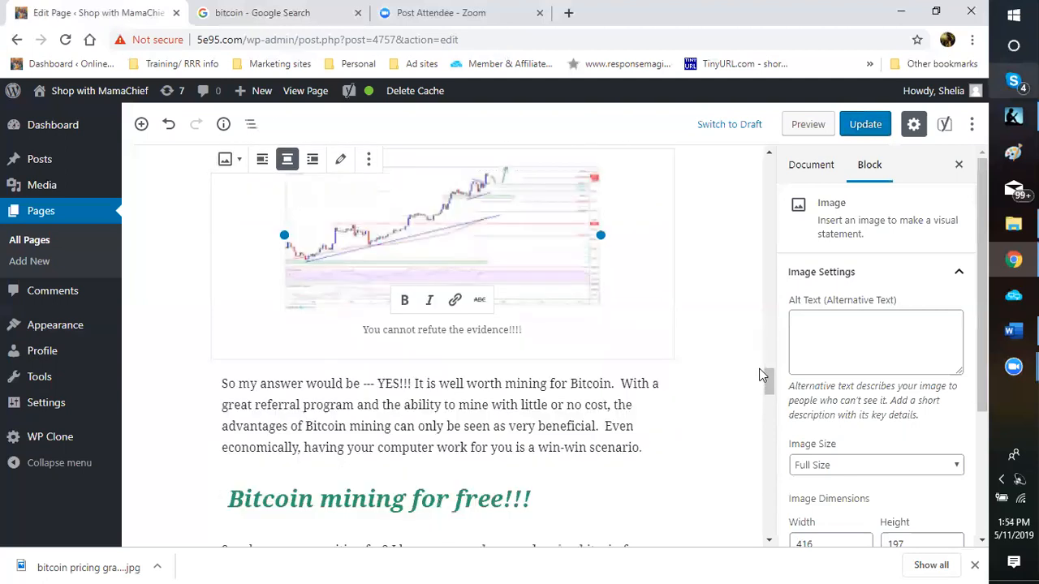
scroll(682, 418, up, 3)
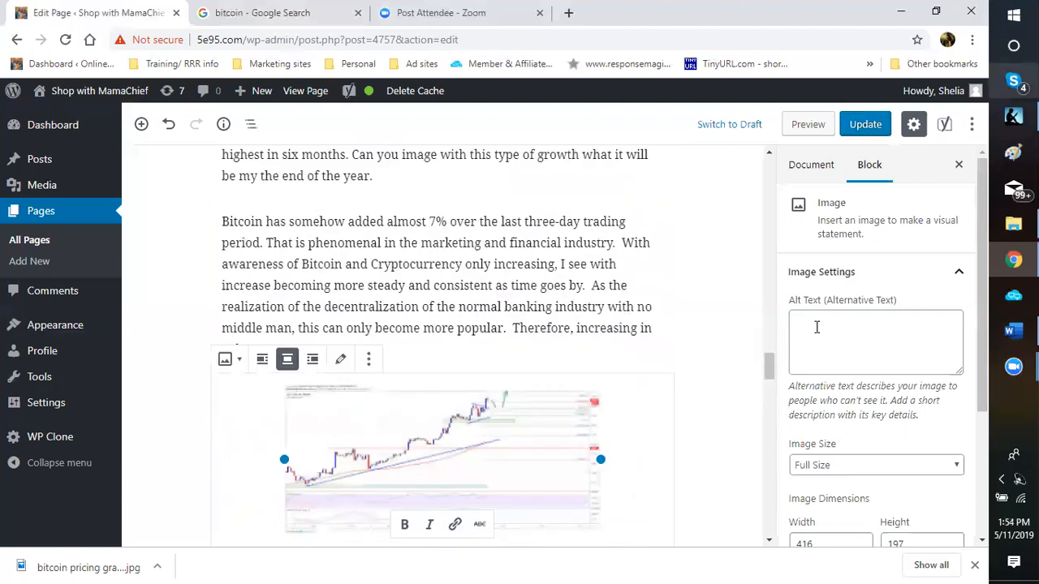
click(816, 327)
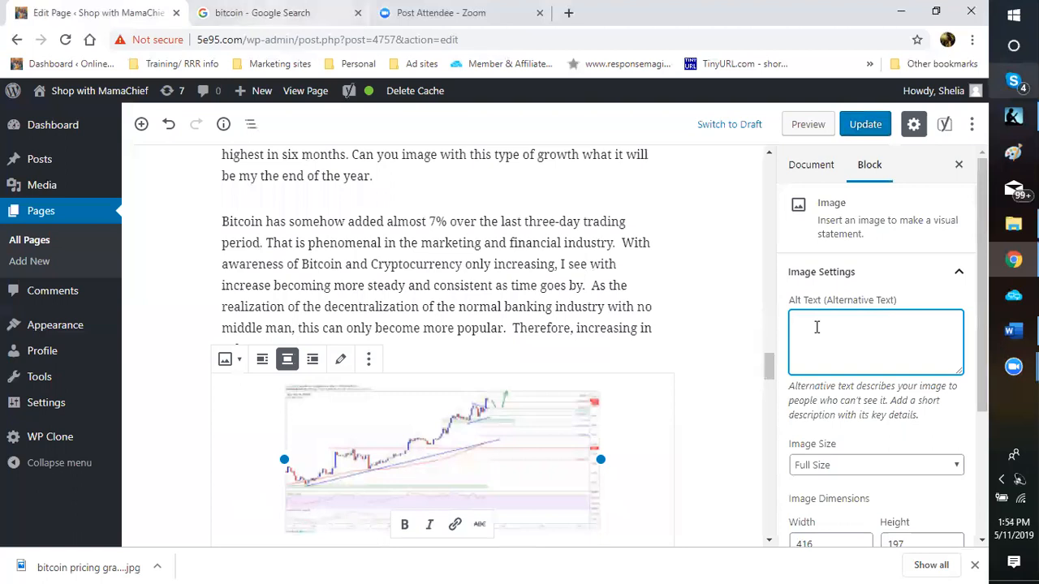
key(ctrl+Tab)
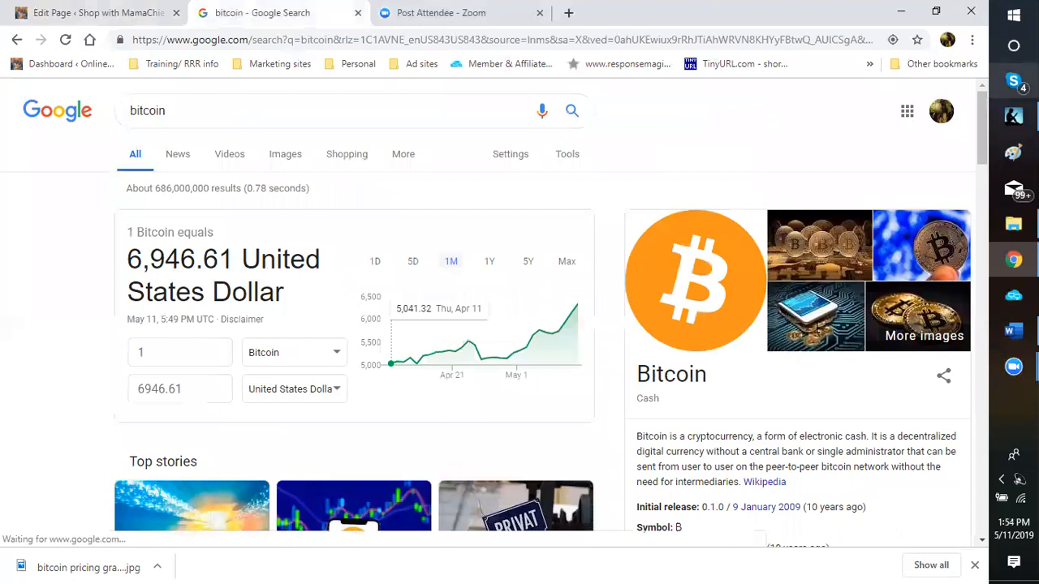
Step: Show Google Images results for bitcoin, then go back to the WordPress Edit Page tab
click(285, 154)
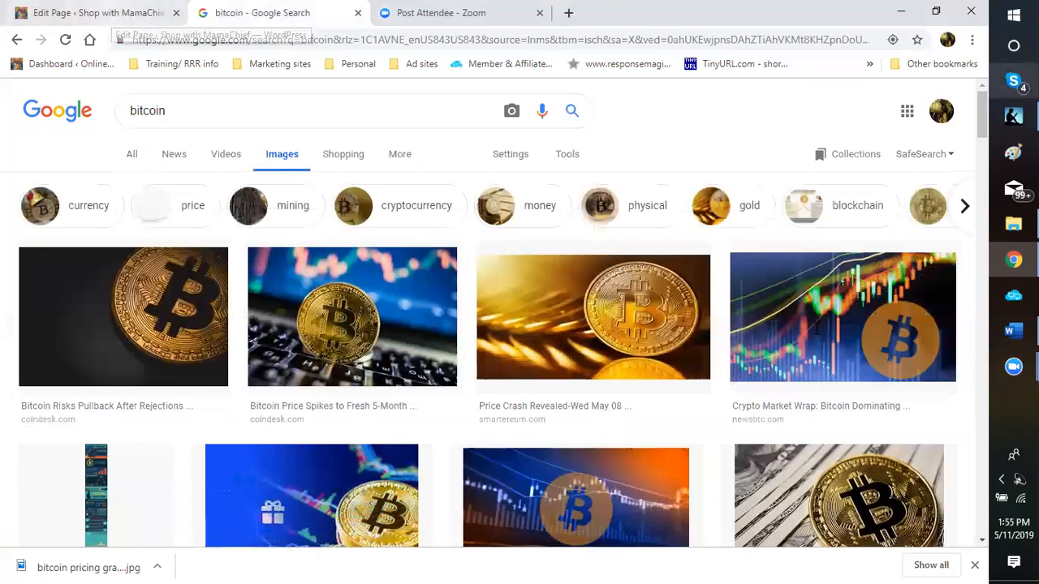
click(109, 13)
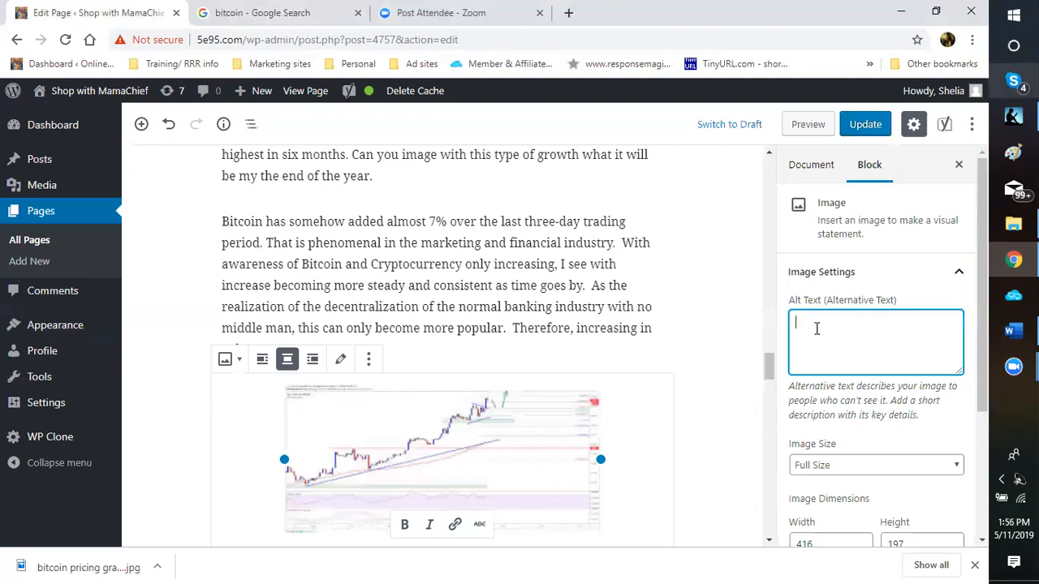
Step: Enter 'bitcoin mining' as the chart's alt text and update the page
text(bitcoin mining)
click(859, 130)
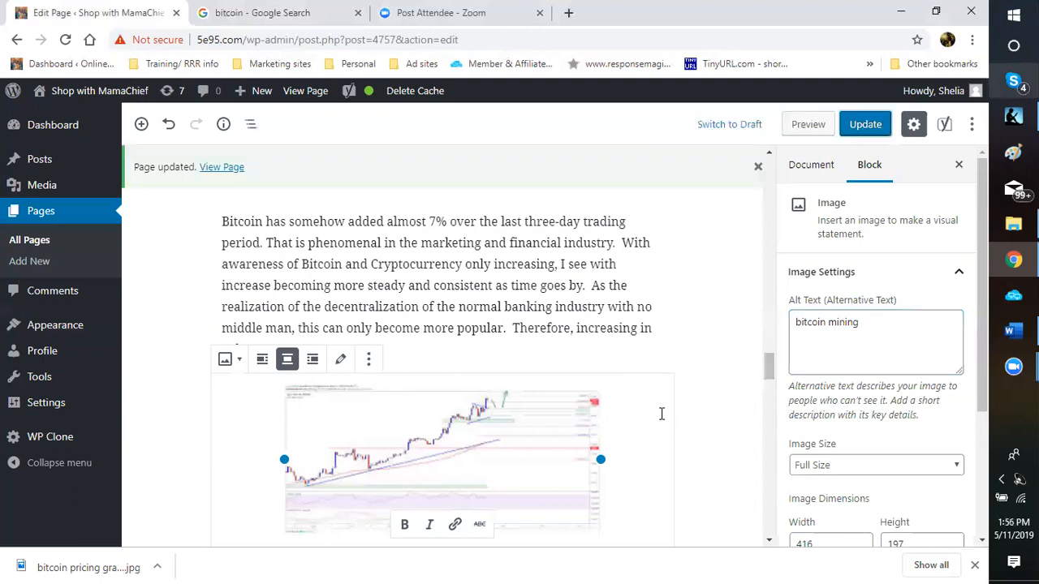
scroll(660, 415, up, 2)
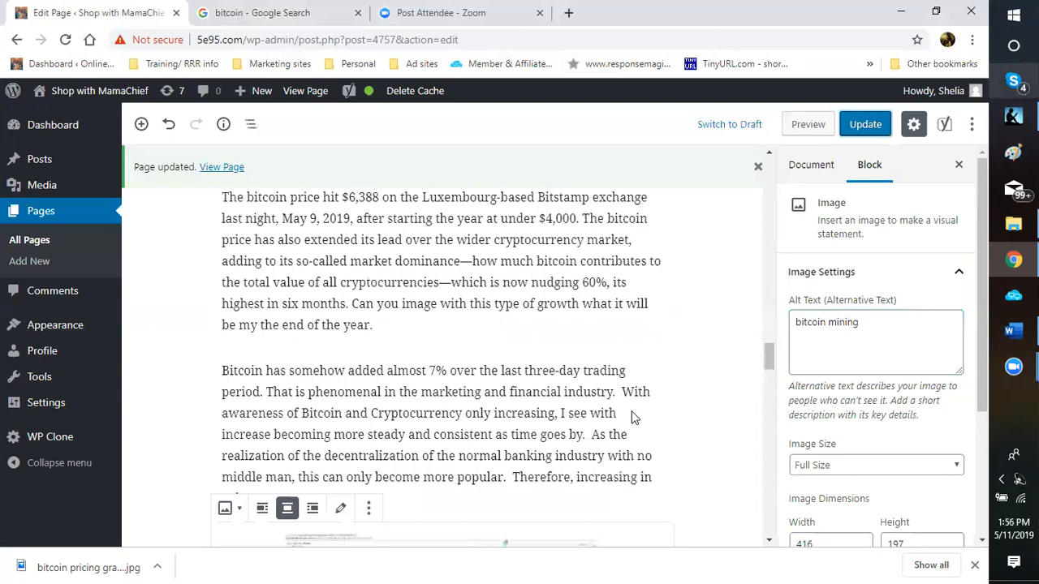
scroll(633, 417, down, 2)
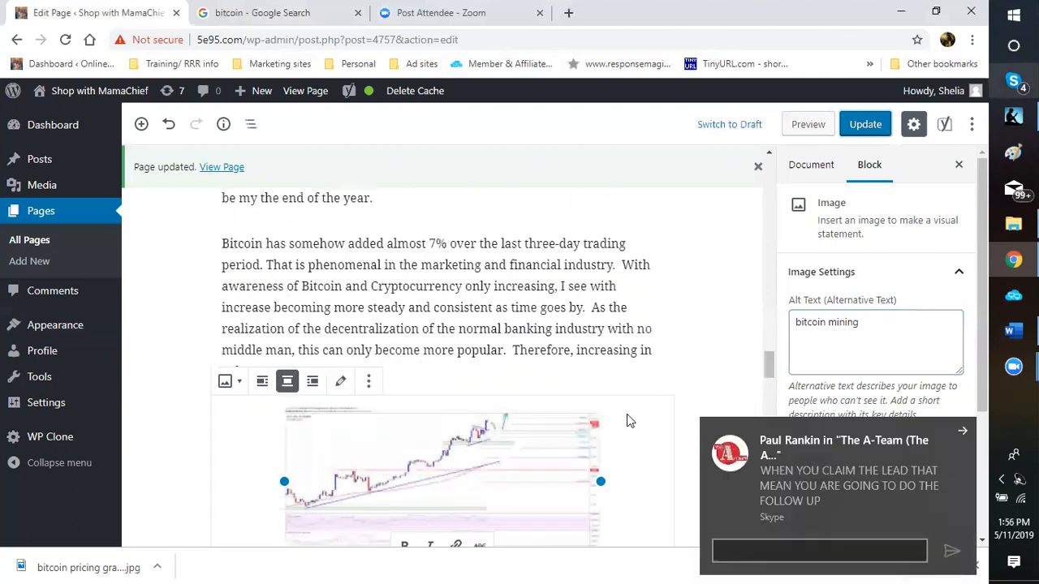
scroll(626, 420, down, 4)
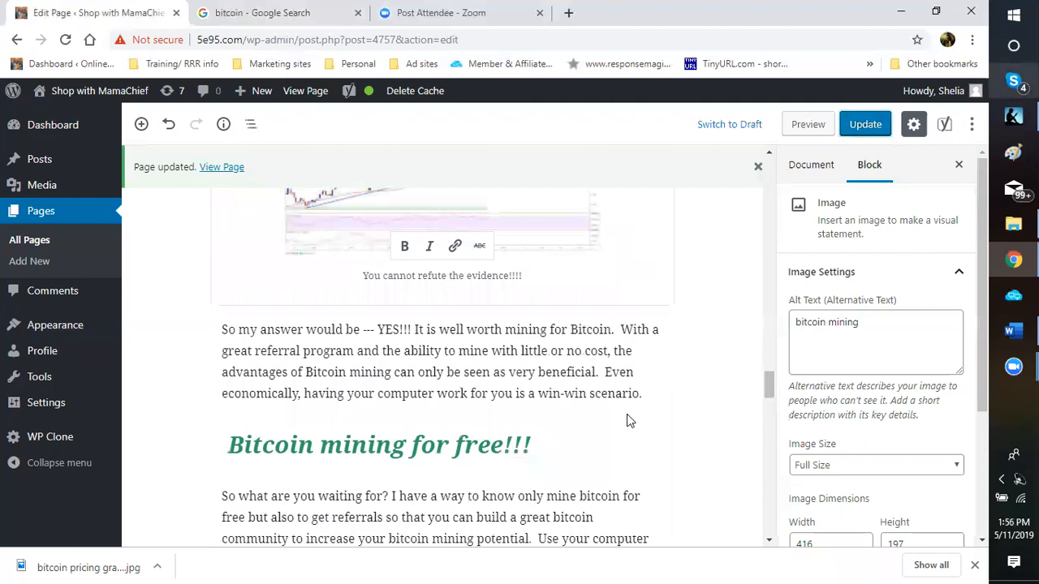
scroll(627, 420, down, 4)
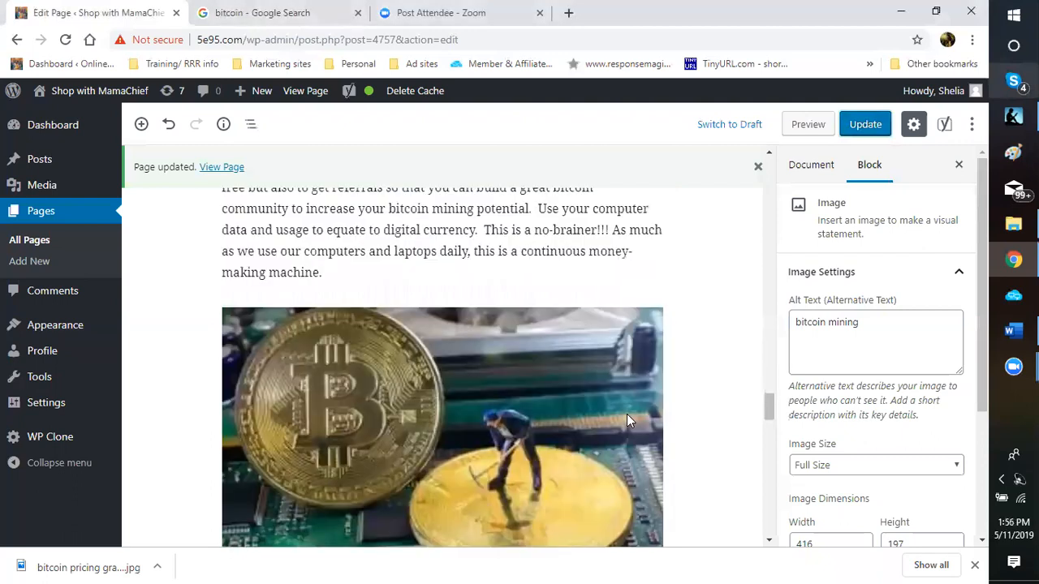
scroll(626, 420, down, 10)
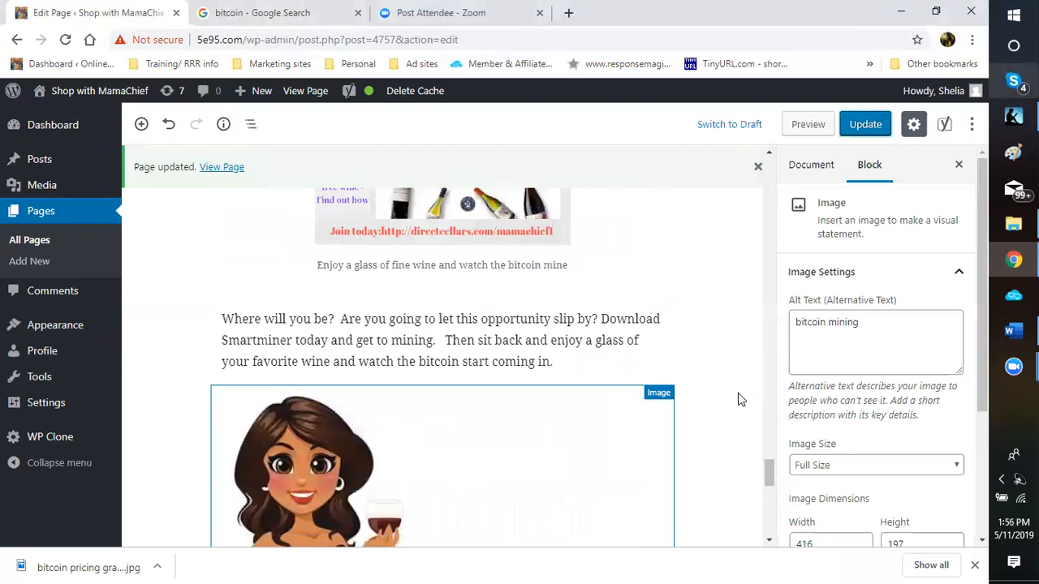
scroll(737, 399, up, 1)
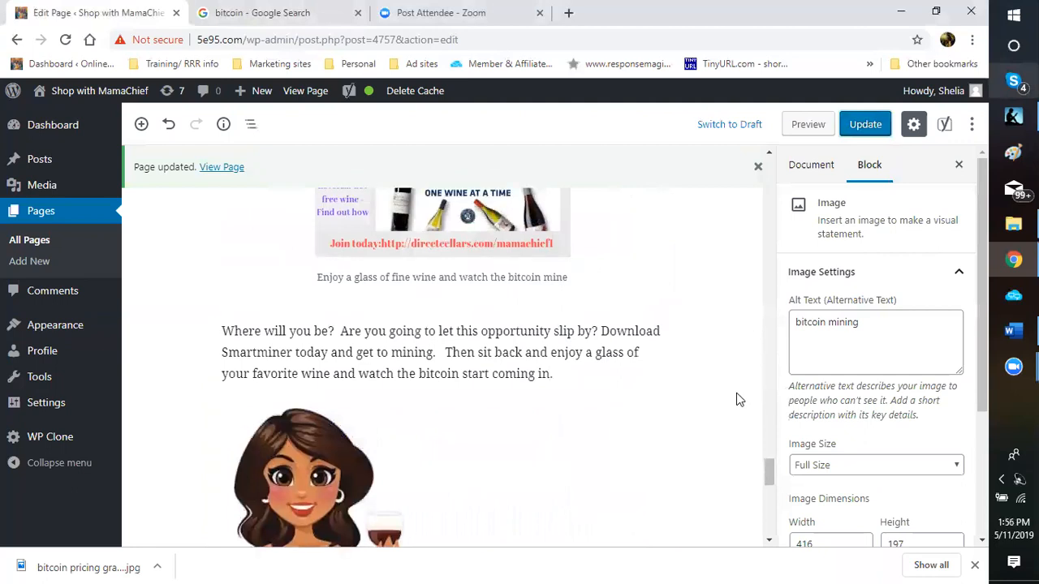
scroll(738, 400, up, 3)
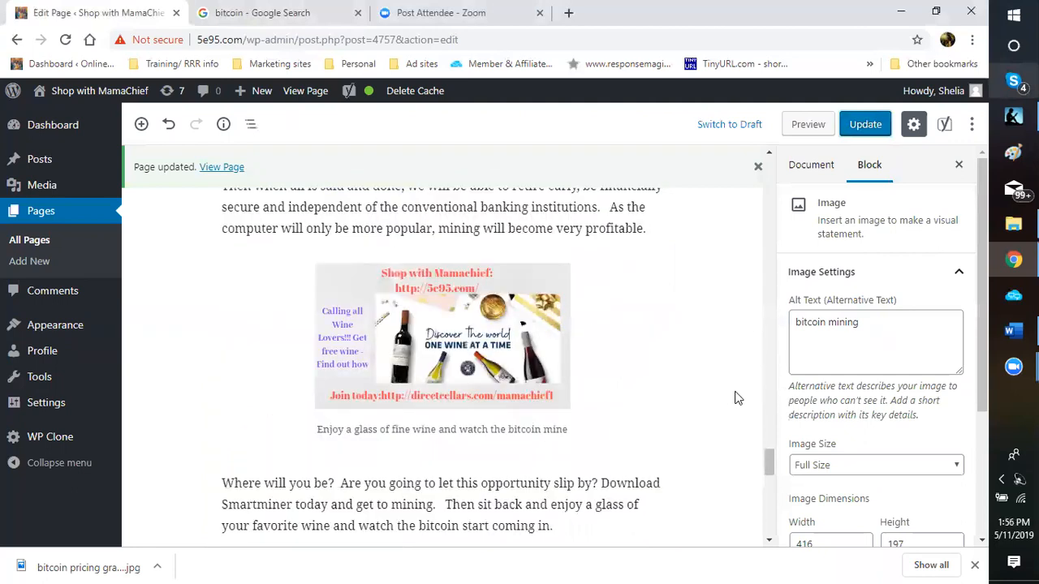
scroll(737, 398, up, 1)
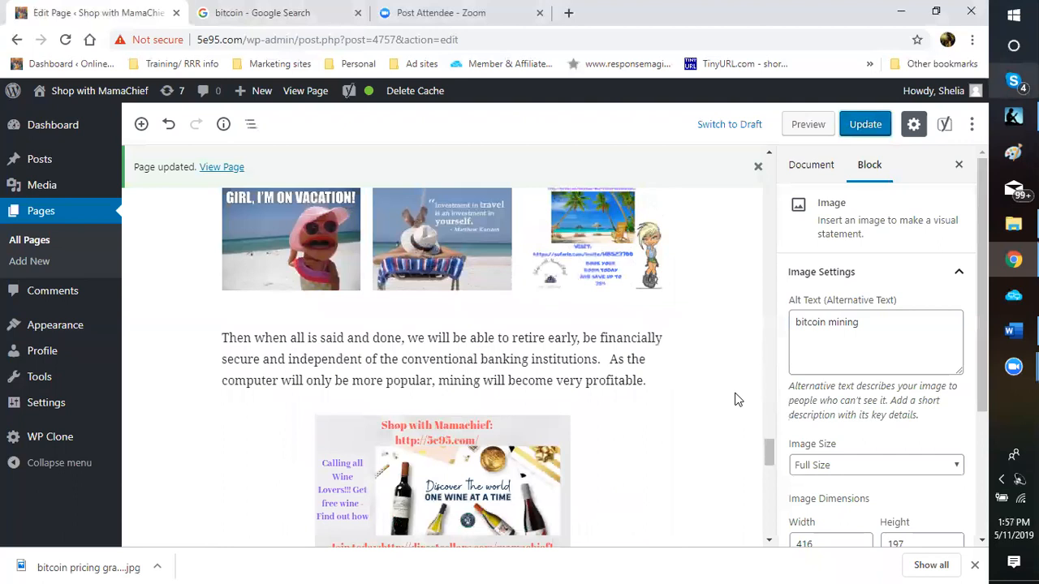
Step: Look over the retire-early paragraph, the vacation heading and the vacation images gallery
click(641, 387)
scroll(684, 392, up, 1)
scroll(684, 392, up, 2)
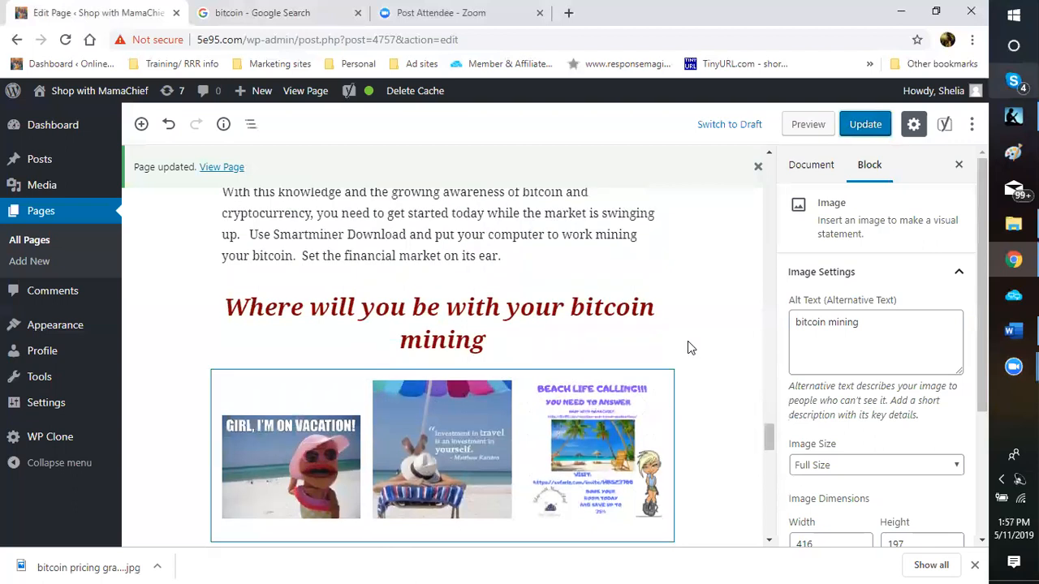
click(650, 341)
scroll(650, 341, up, 1)
click(649, 340)
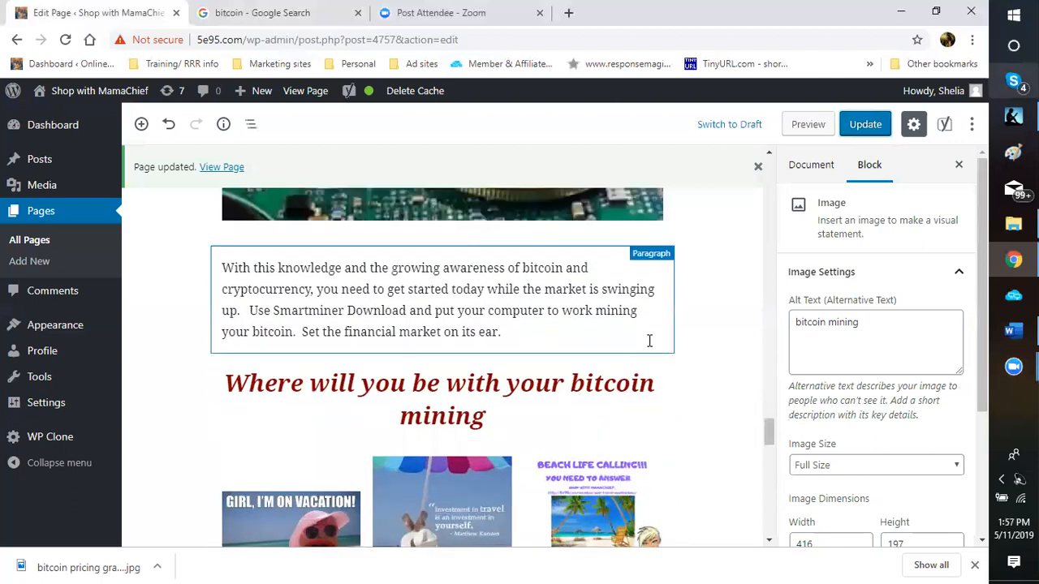
click(647, 362)
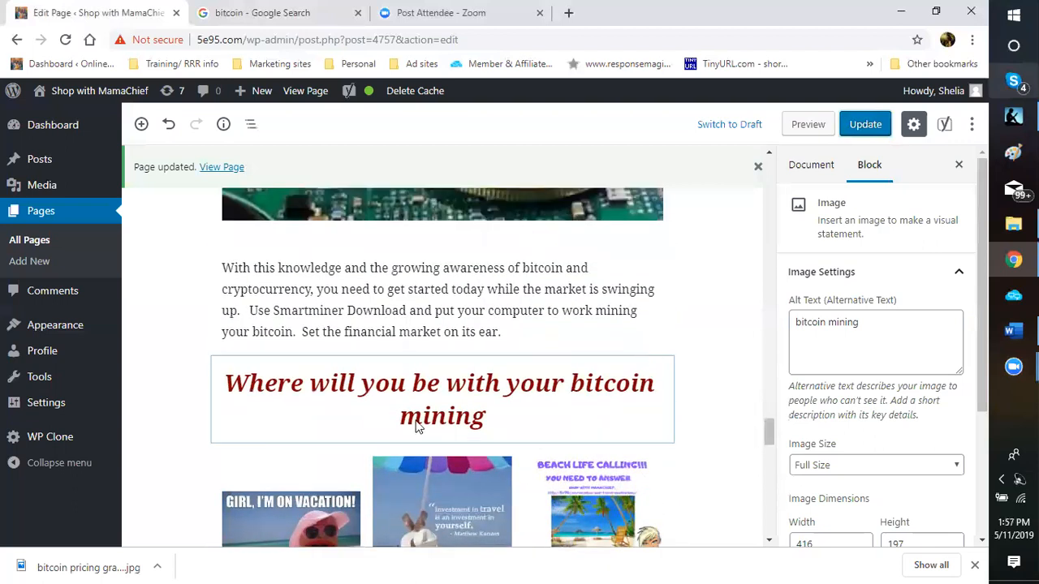
scroll(503, 381, down, 2)
click(503, 384)
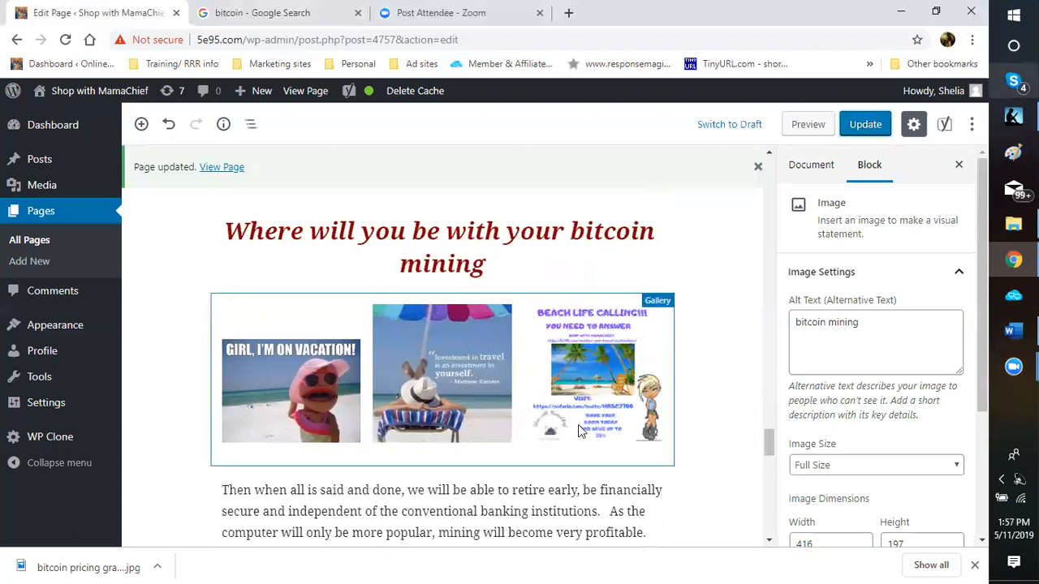
scroll(536, 381, down, 2)
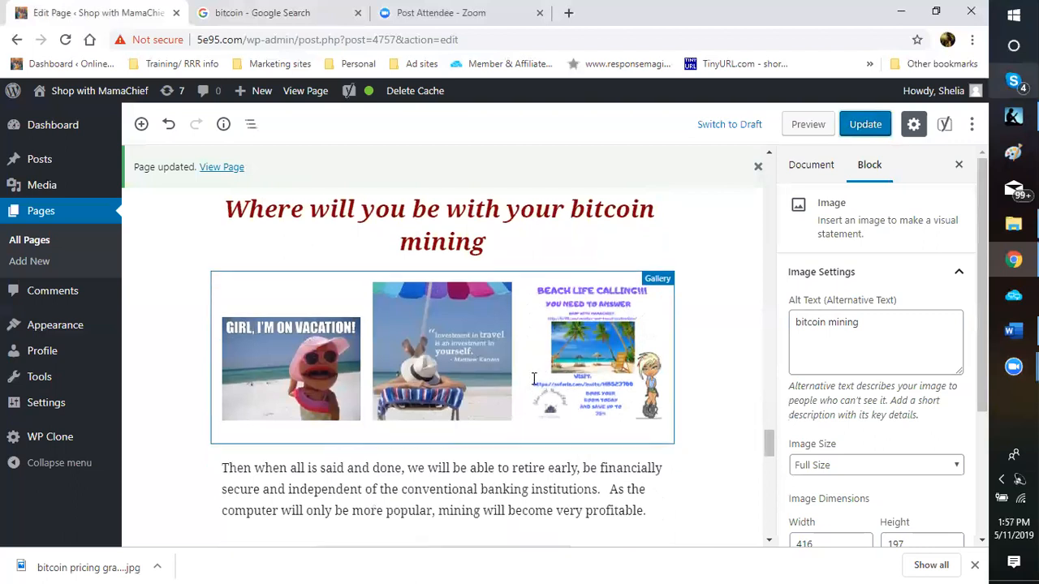
scroll(617, 450, down, 1)
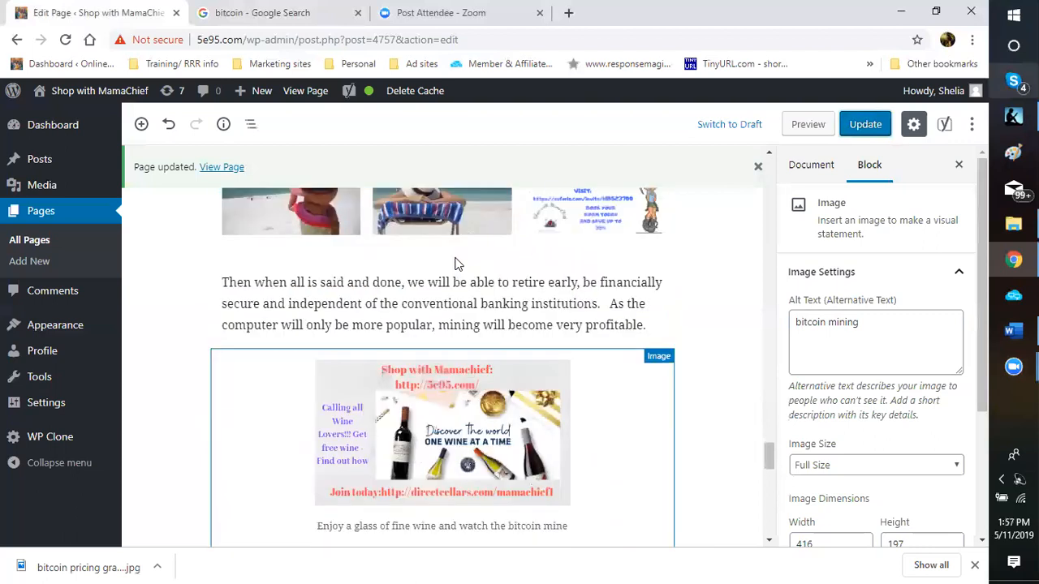
scroll(527, 232, down, 1)
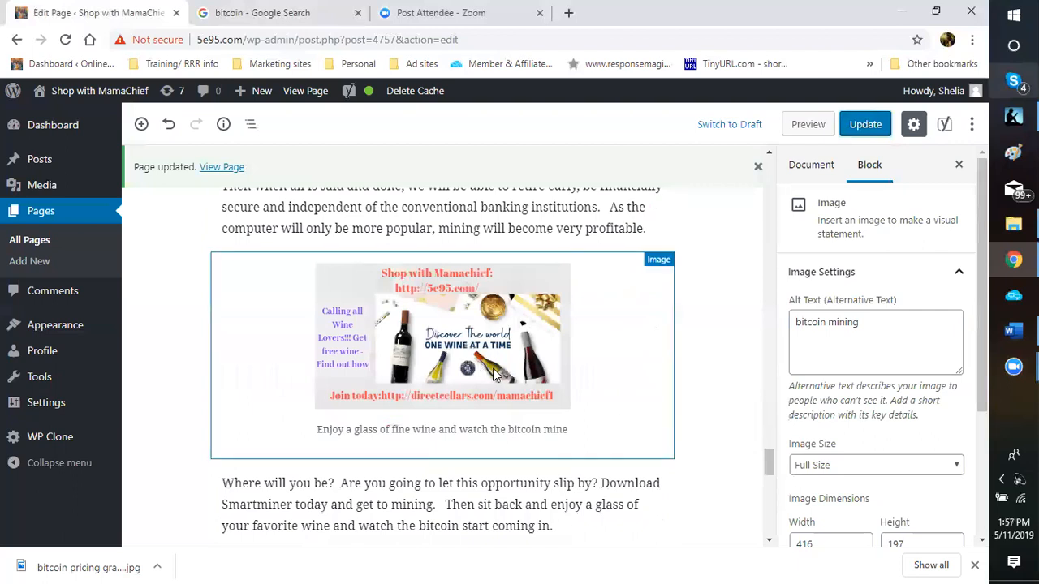
scroll(360, 414, down, 1)
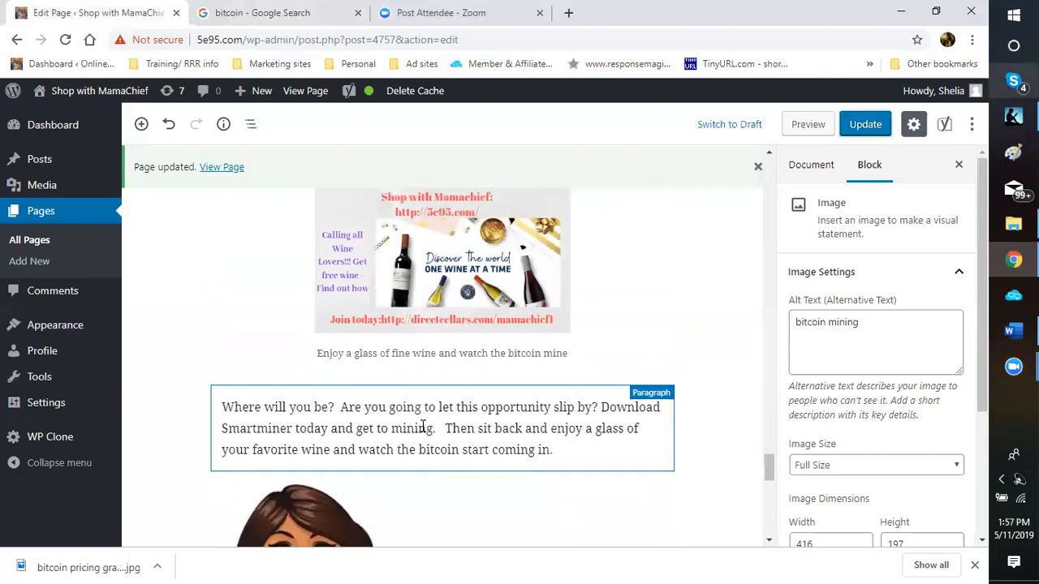
scroll(429, 413, down, 1)
scroll(414, 423, down, 1)
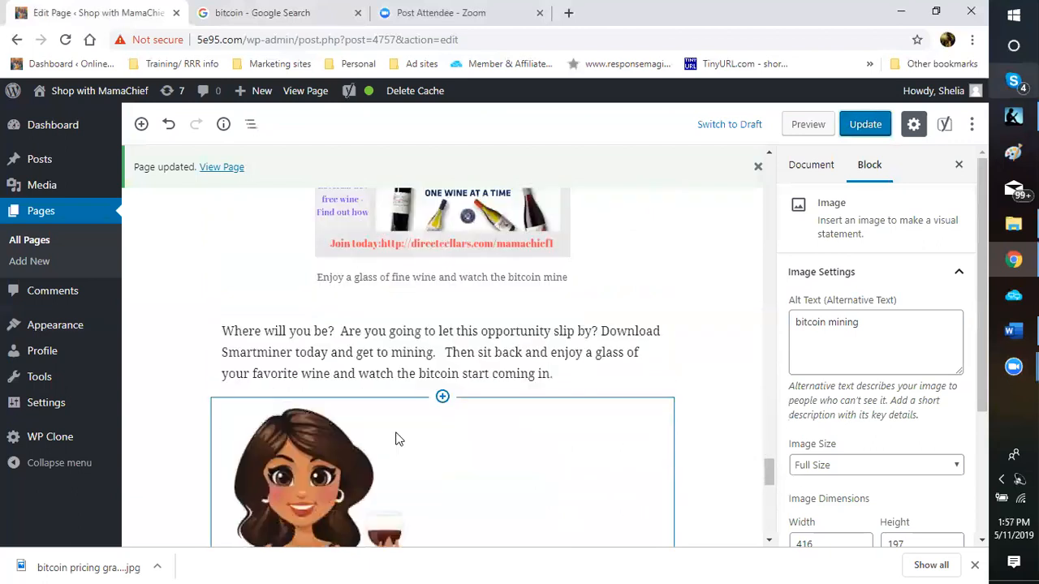
scroll(397, 442, down, 1)
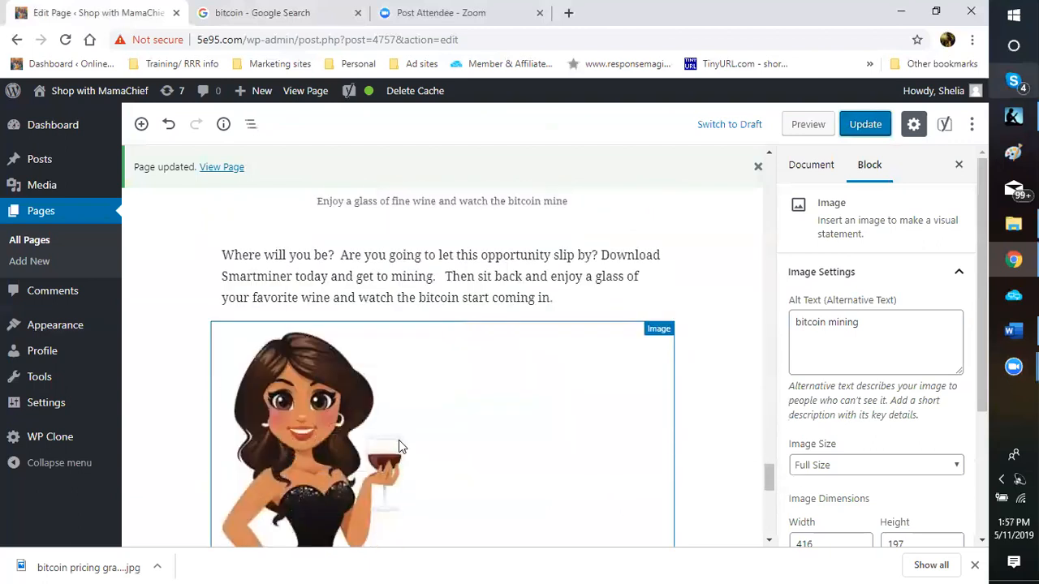
scroll(399, 440, down, 2)
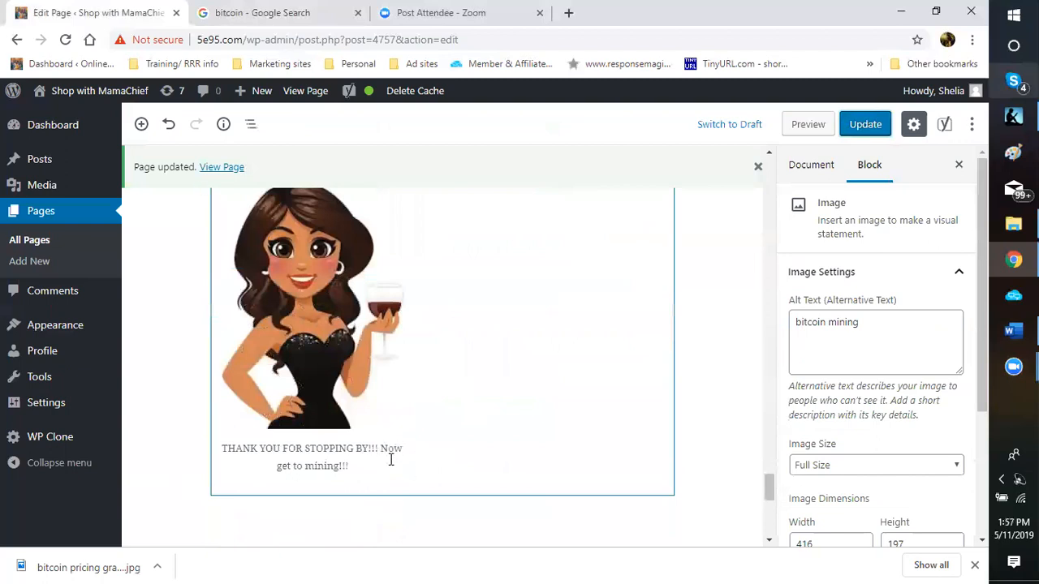
scroll(466, 426, up, 3)
scroll(468, 426, up, 1)
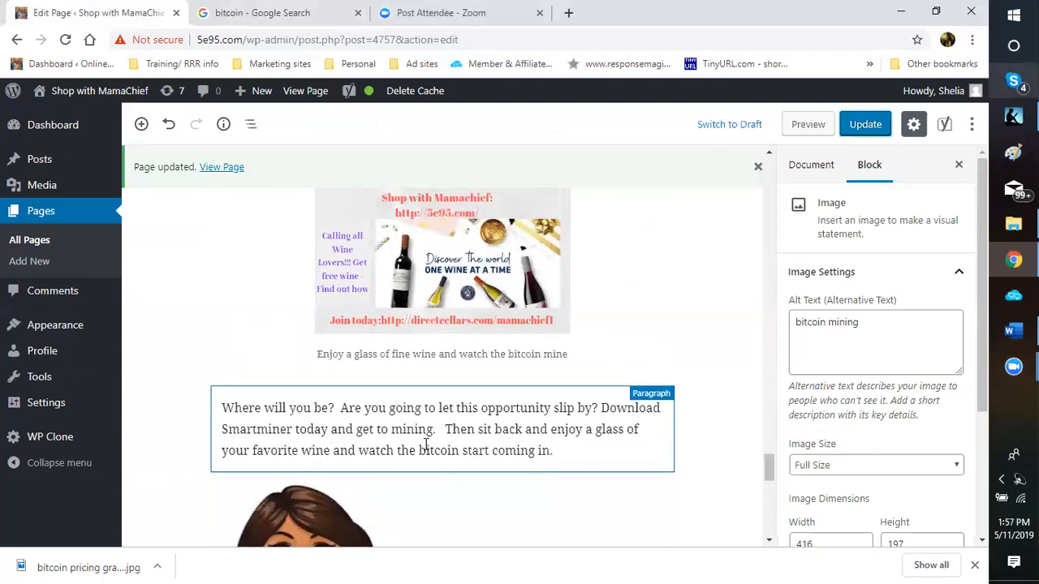
scroll(508, 357, up, 4)
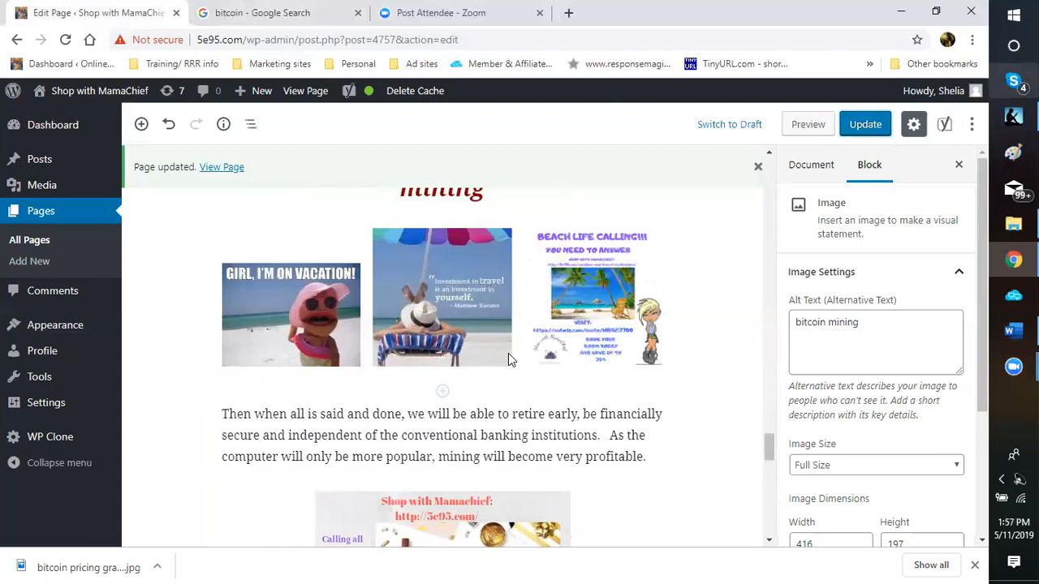
scroll(509, 355, up, 5)
scroll(509, 355, up, 3)
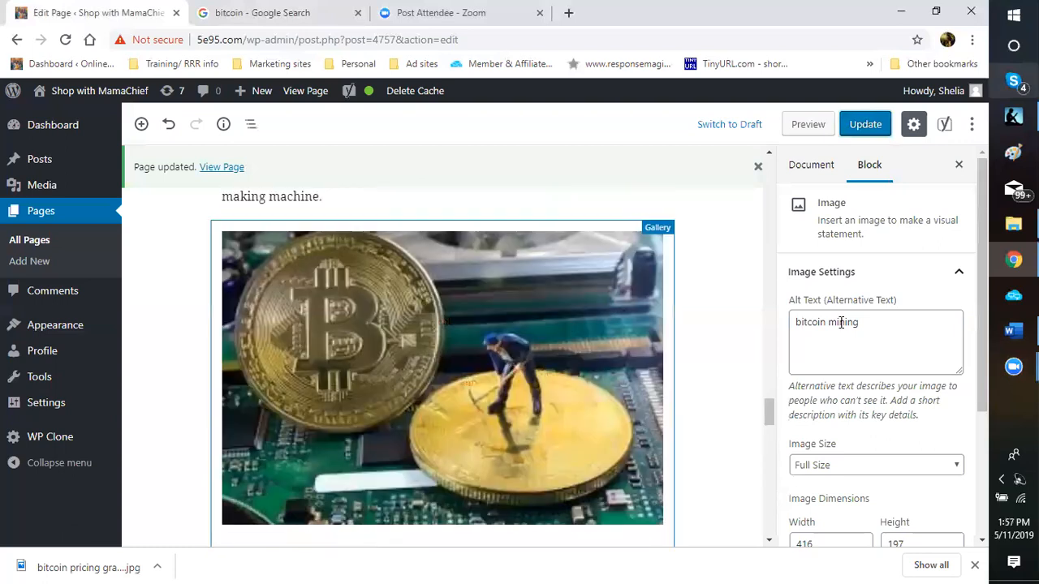
Step: Transform the bitcoin miner gallery into a single Image block
click(356, 369)
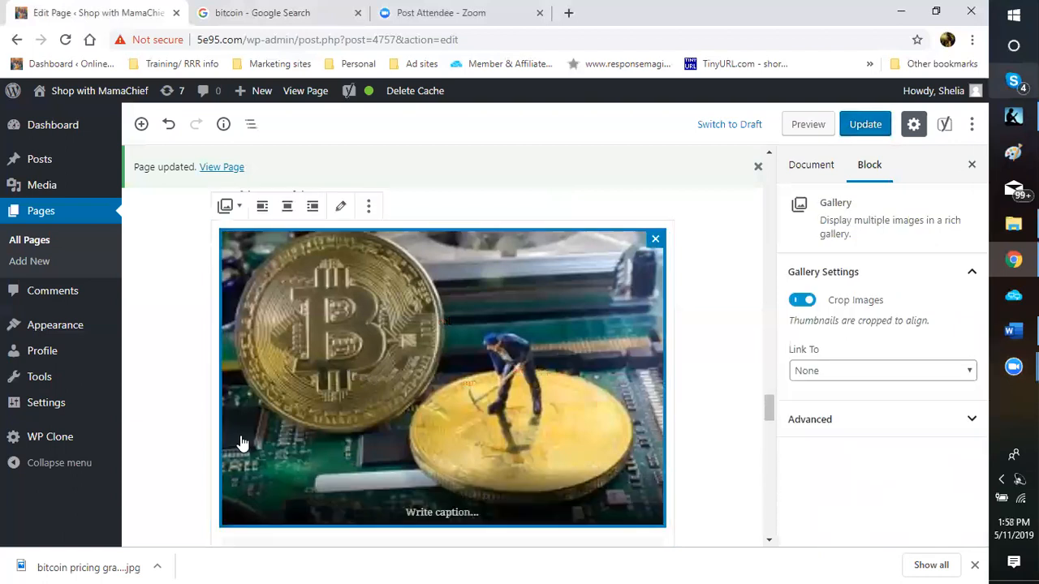
scroll(240, 442, down, 1)
scroll(240, 443, up, 4)
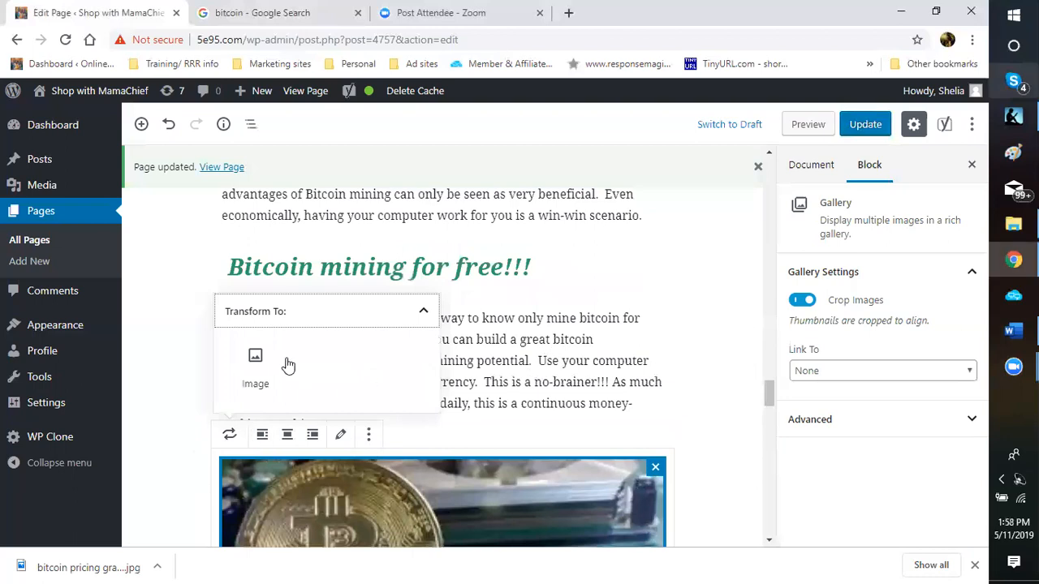
click(549, 453)
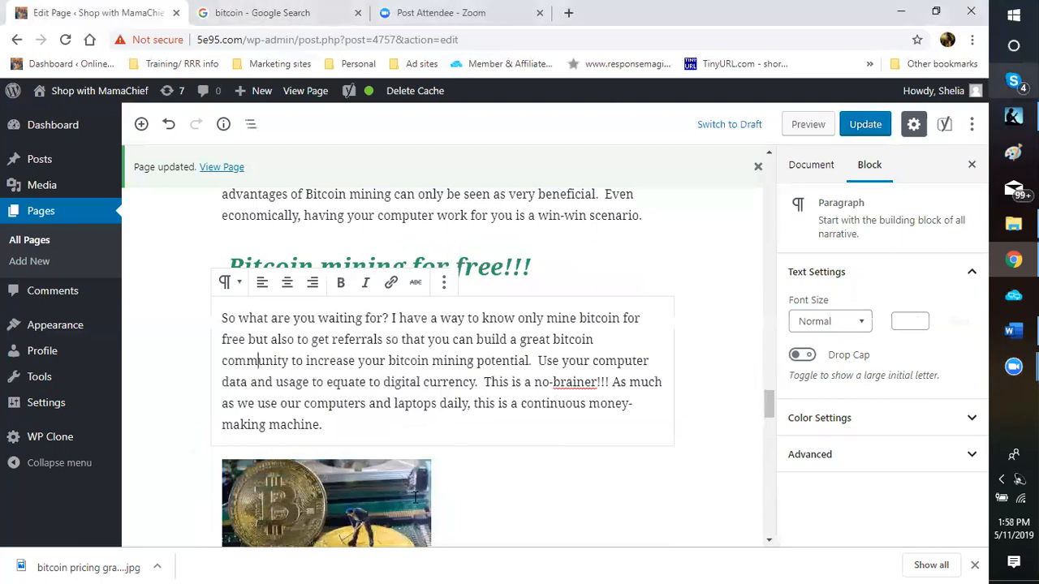
click(414, 496)
scroll(414, 496, down, 8)
scroll(415, 497, down, 2)
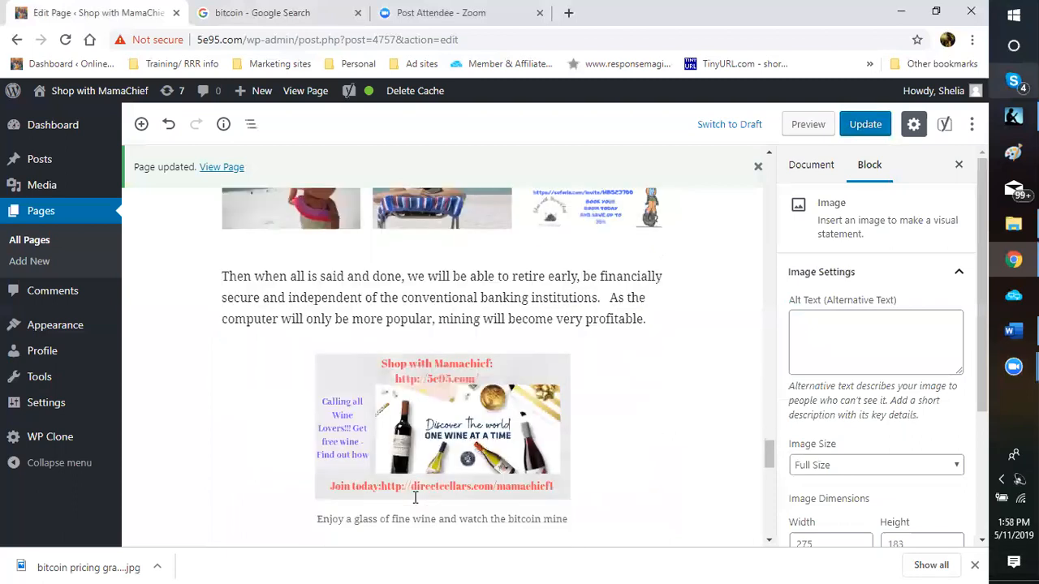
scroll(415, 496, up, 4)
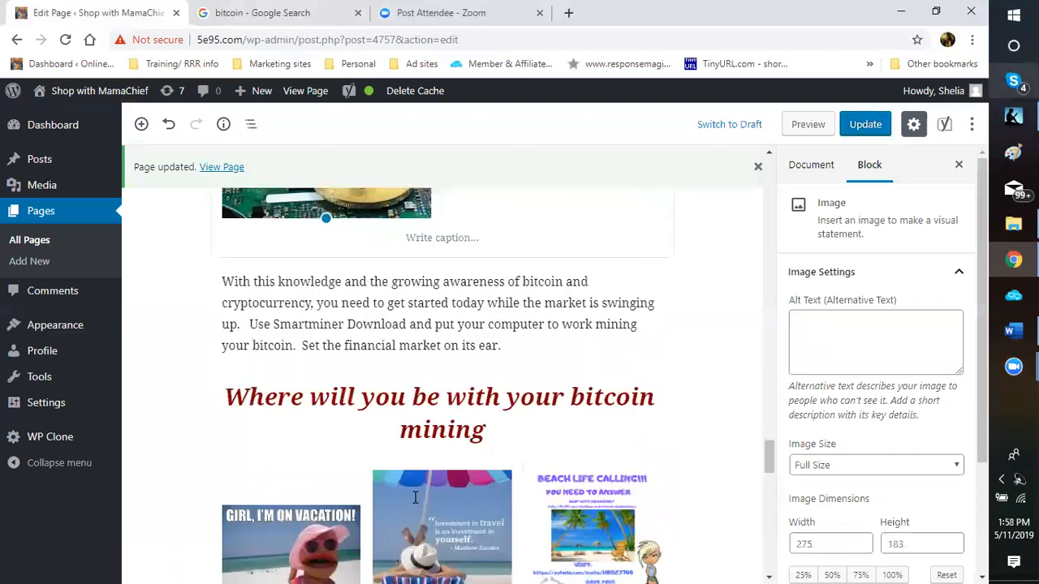
scroll(415, 496, up, 4)
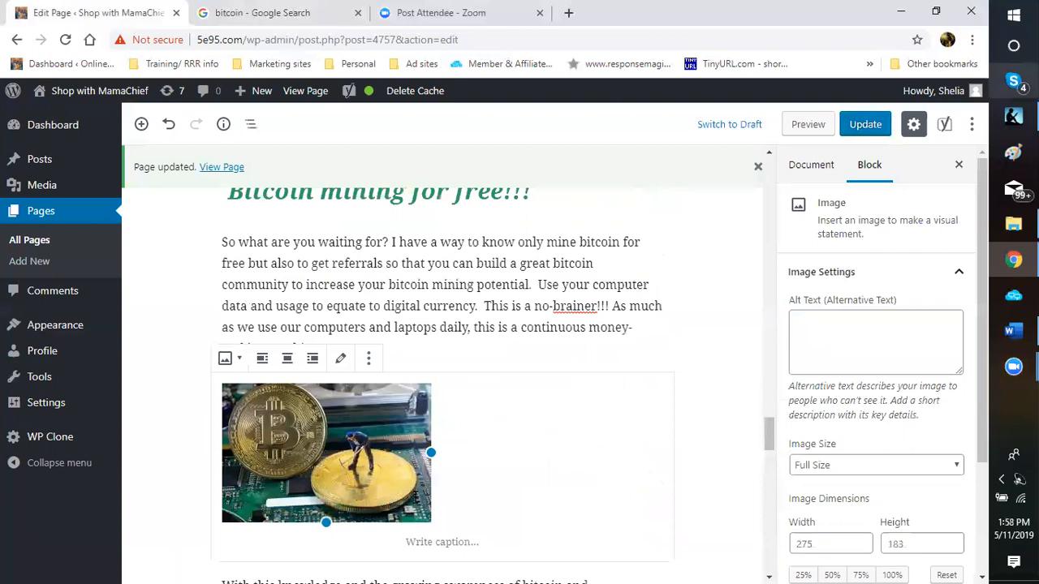
Step: Center the bitcoin image and enlarge it from 275 × 183 to 332 × 221
click(288, 358)
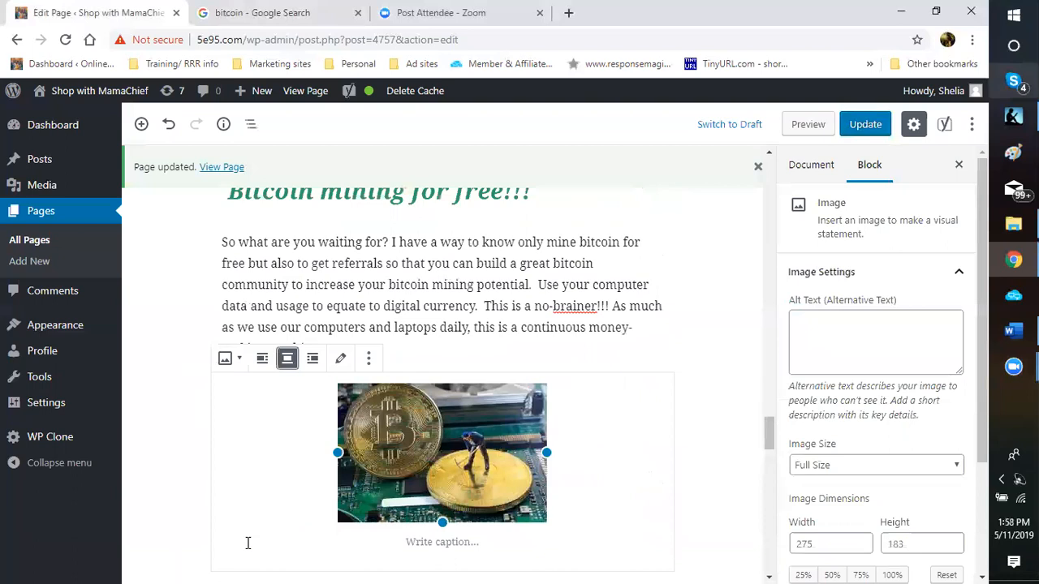
drag(443, 523, 442, 552)
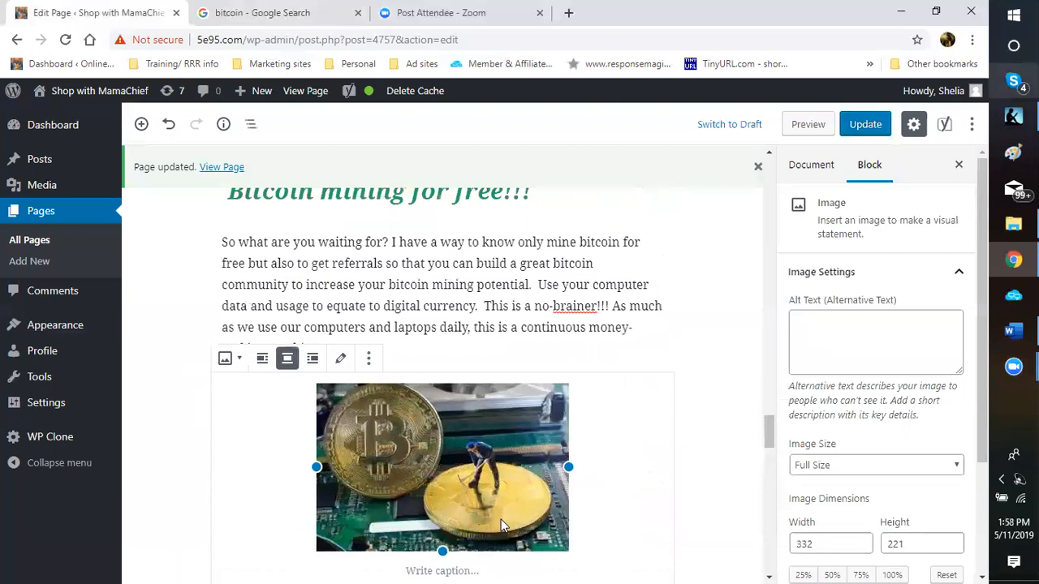
scroll(501, 525, down, 1)
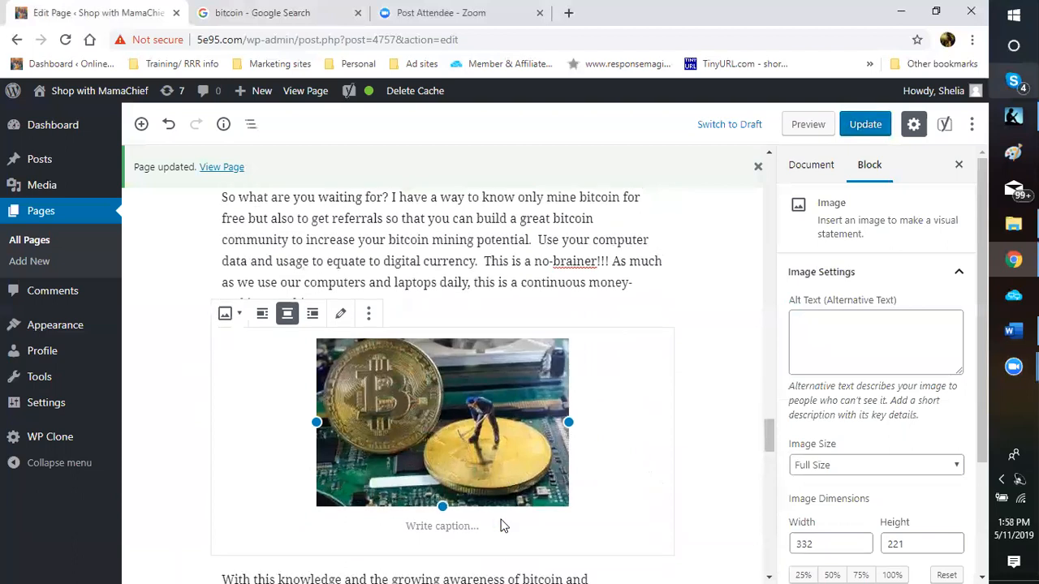
scroll(500, 525, down, 5)
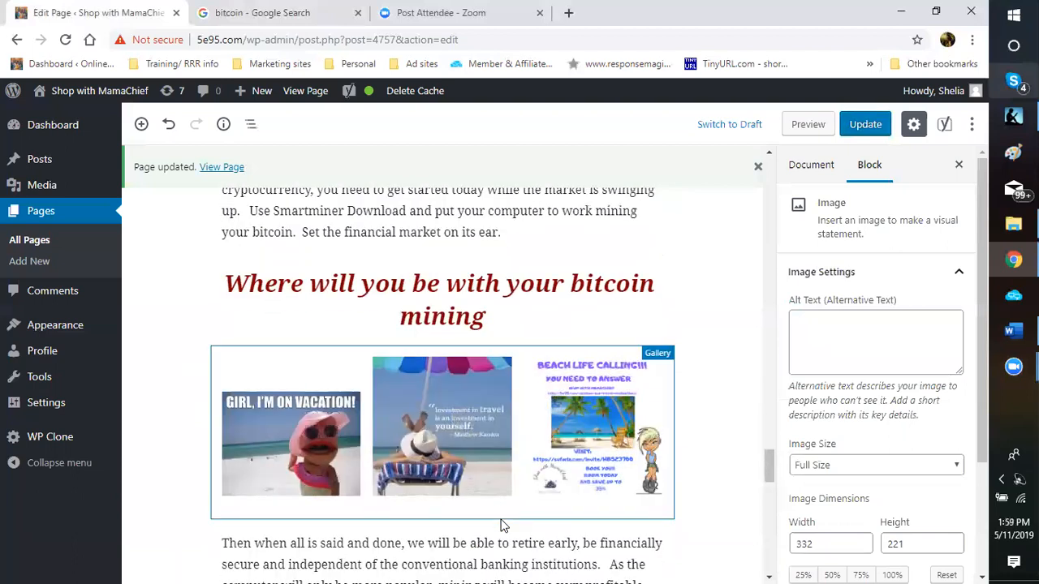
scroll(501, 525, up, 5)
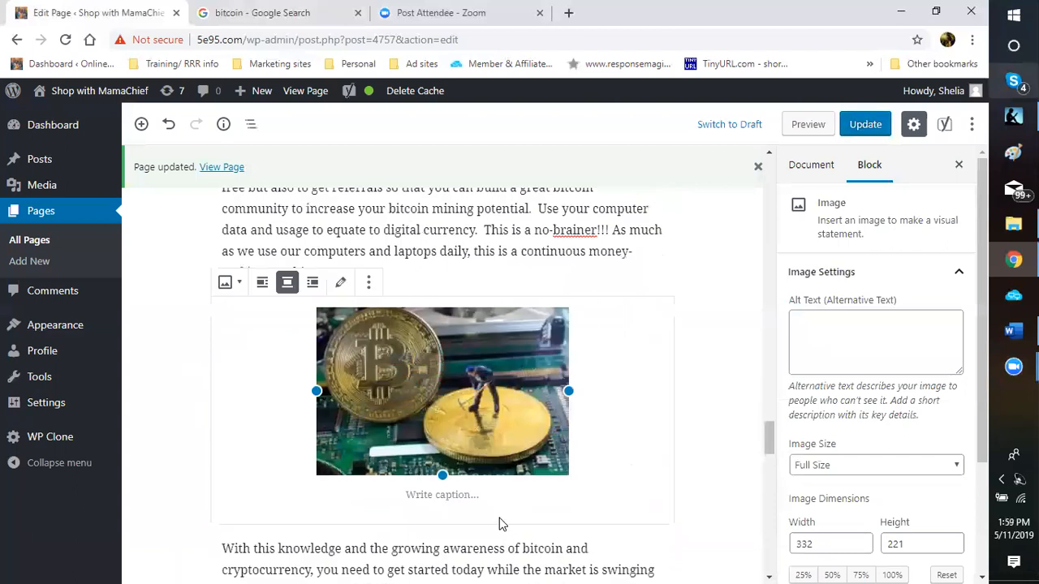
Step: Type the bitcoin image caption, correct 'wo' to 'to', and end it with 'free bitcoin'
click(454, 497)
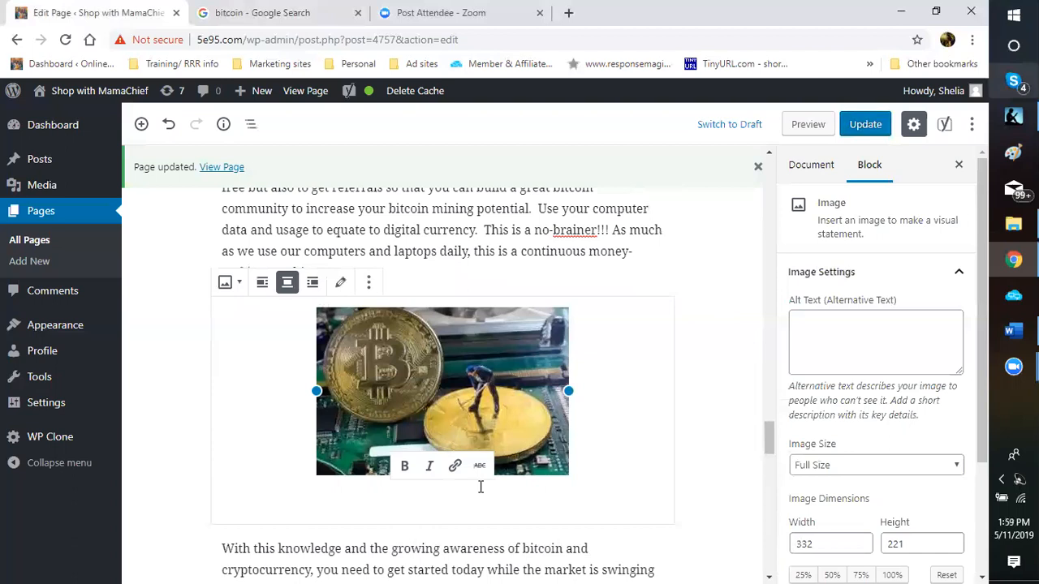
text(P)
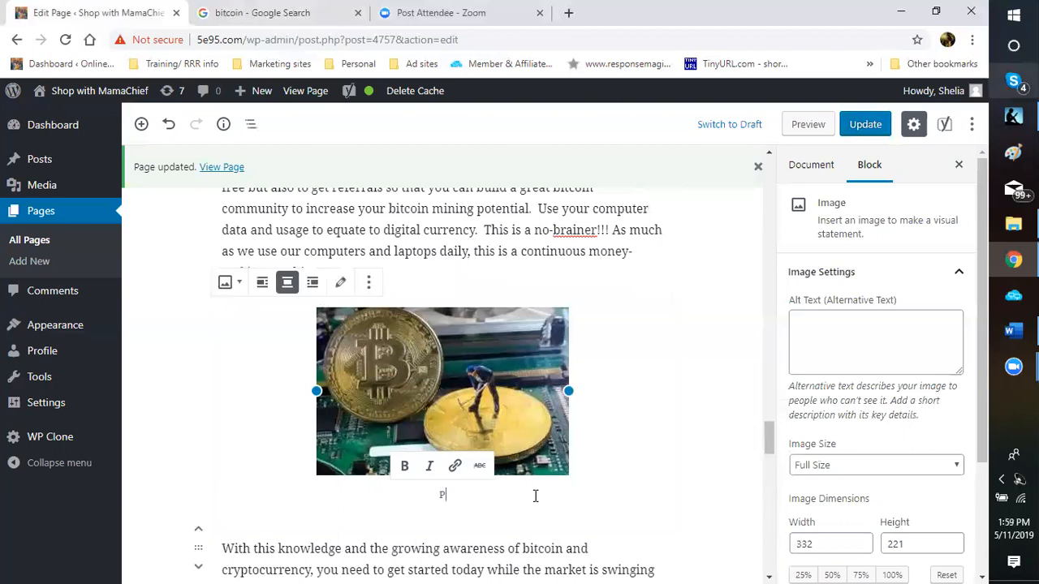
text(ut)
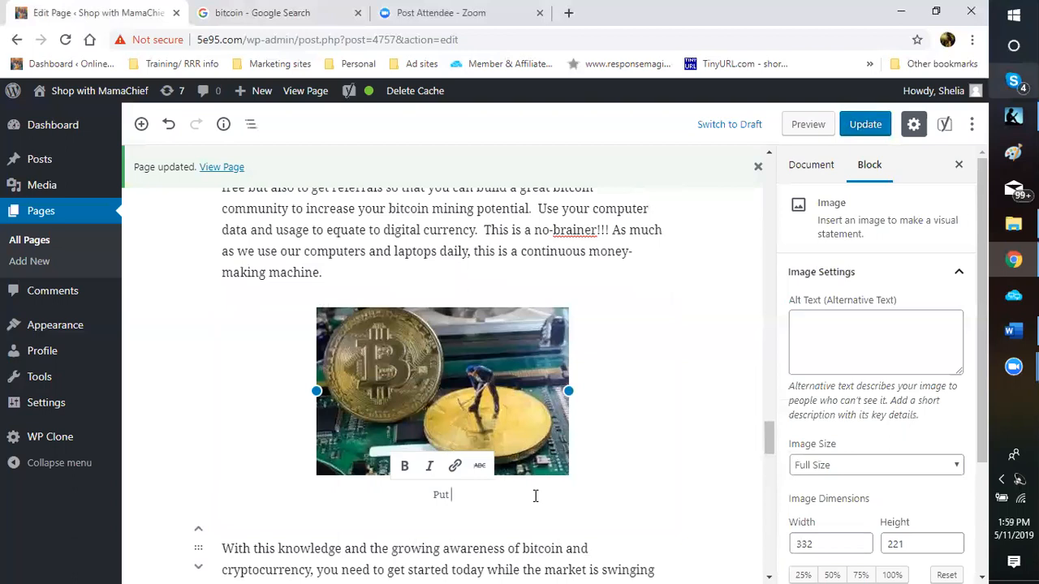
text(your computer wo work mining)
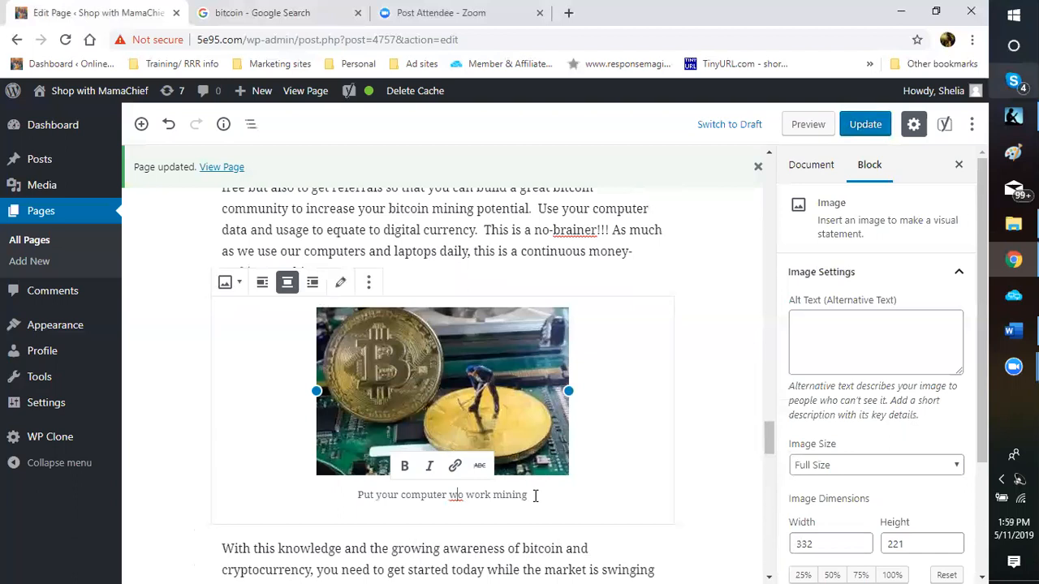
key(BackSpace)
text(t)
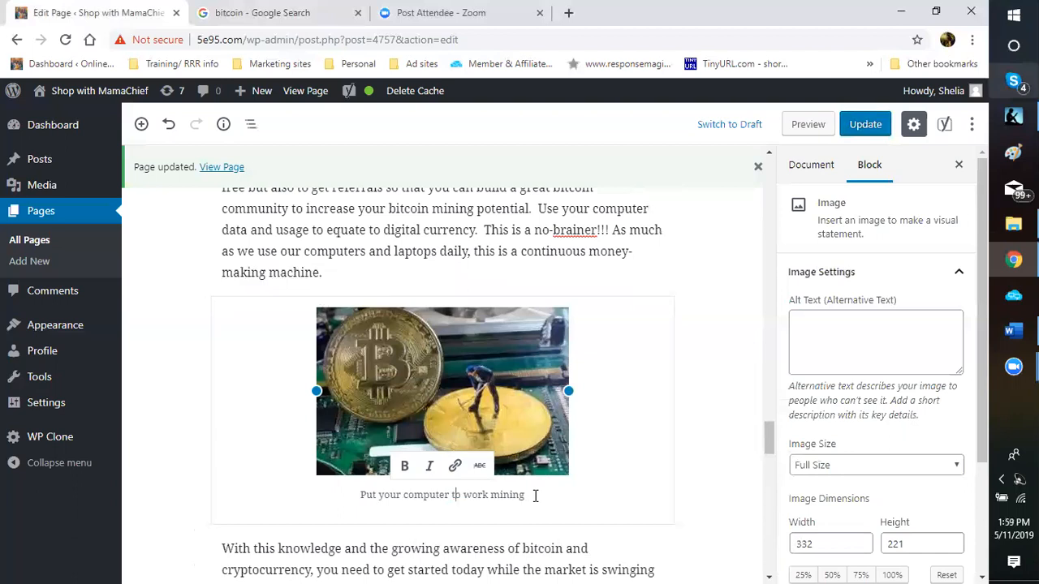
click(535, 496)
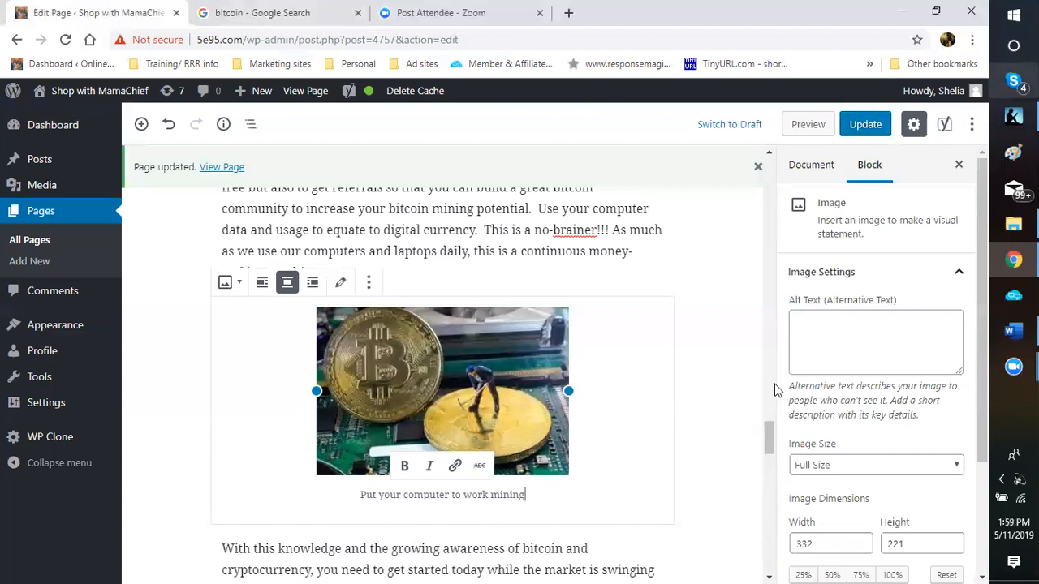
text(free bitcoin)
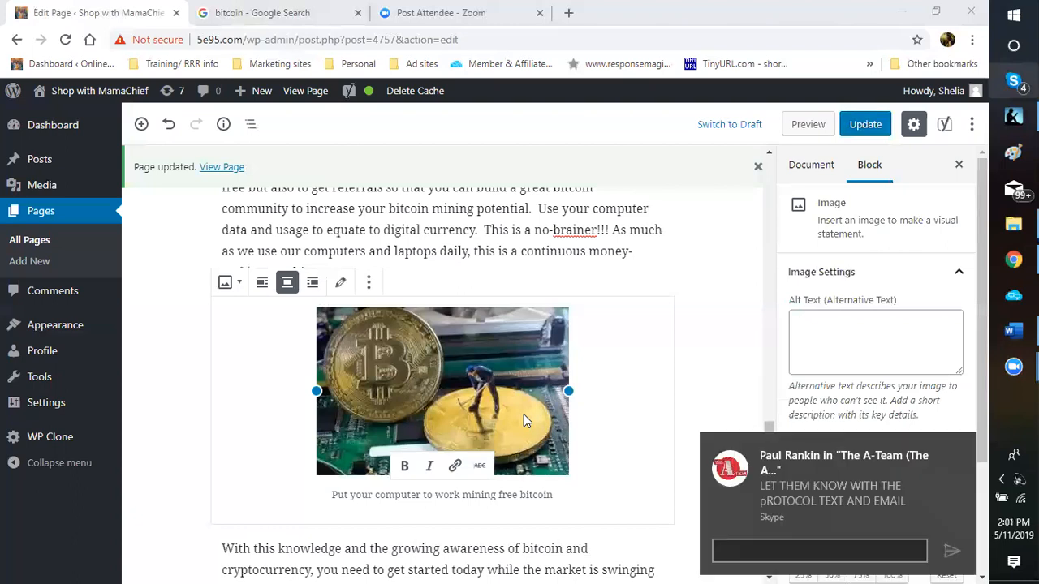
click(964, 445)
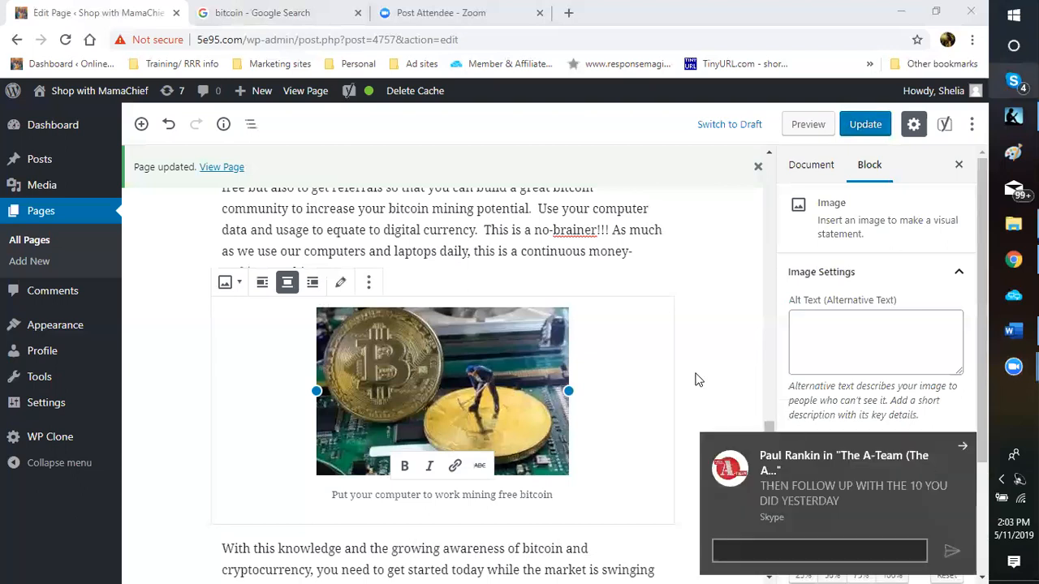
scroll(706, 329, up, 1)
scroll(706, 329, down, 1)
scroll(706, 332, down, 1)
scroll(704, 329, down, 5)
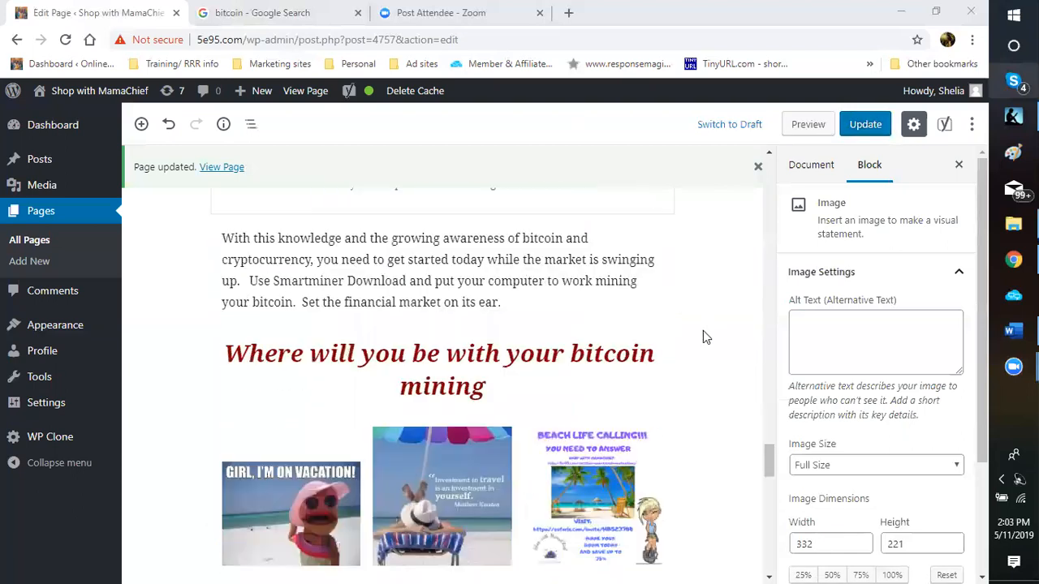
scroll(624, 369, down, 3)
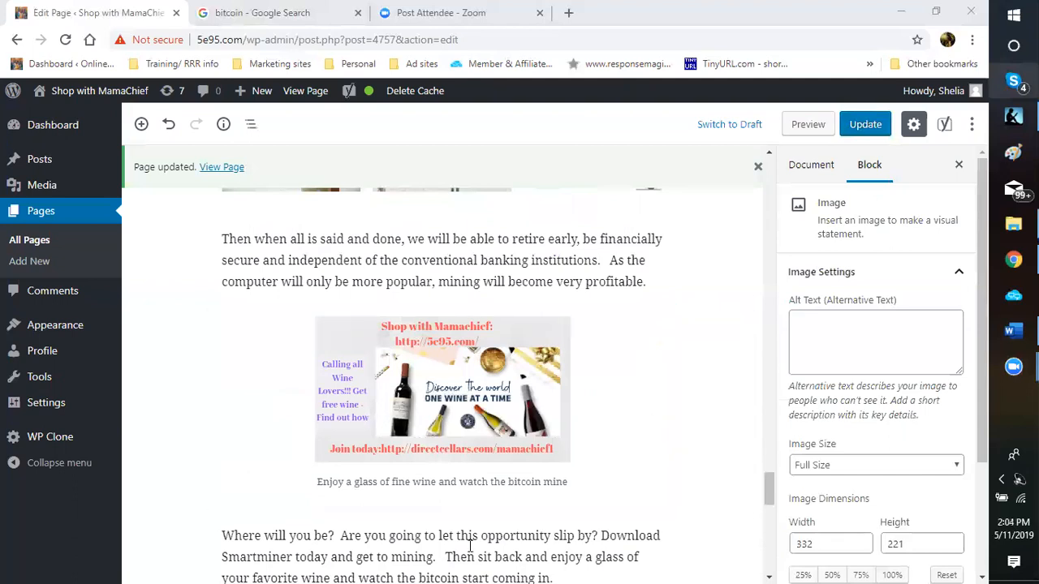
scroll(469, 546, down, 2)
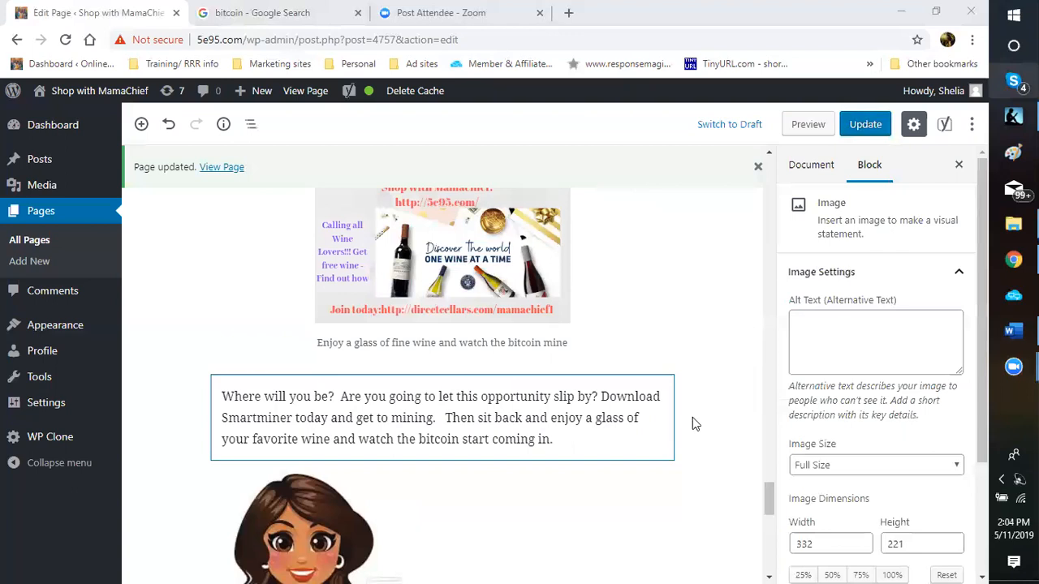
scroll(693, 422, down, 1)
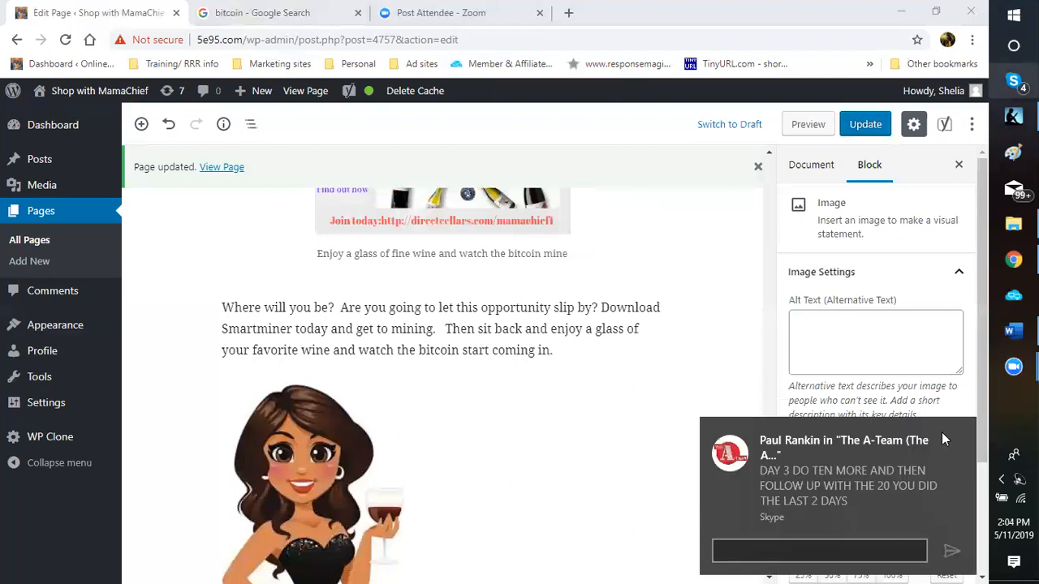
click(961, 433)
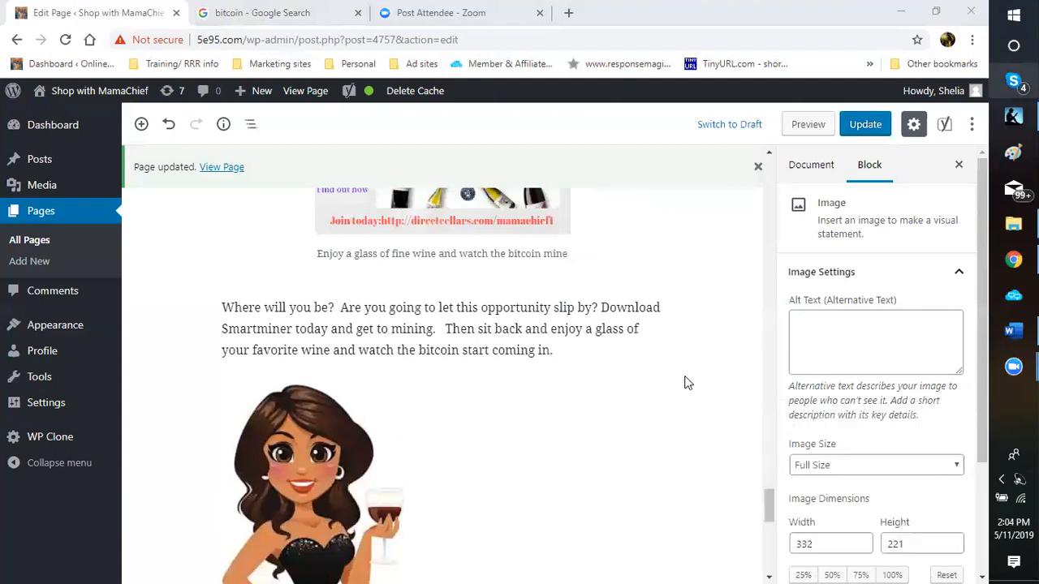
scroll(688, 383, up, 1)
scroll(688, 383, up, 3)
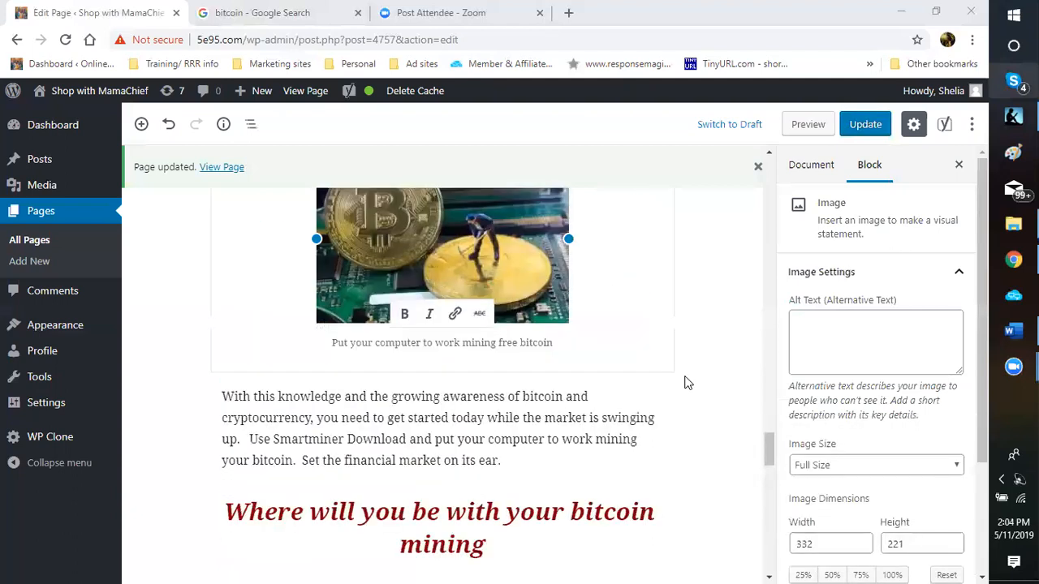
scroll(689, 383, up, 3)
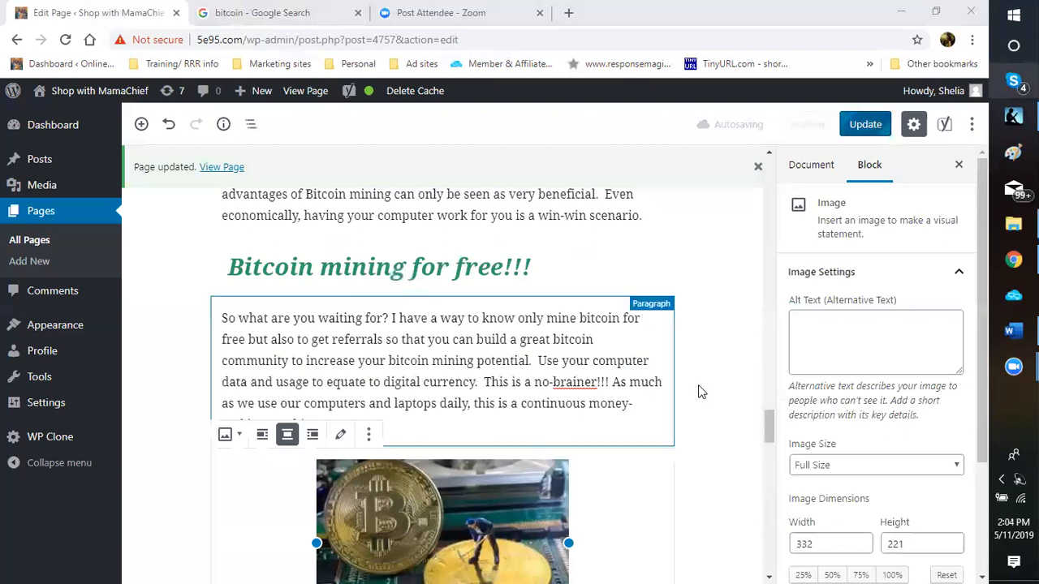
scroll(701, 392, up, 4)
scroll(701, 392, up, 5)
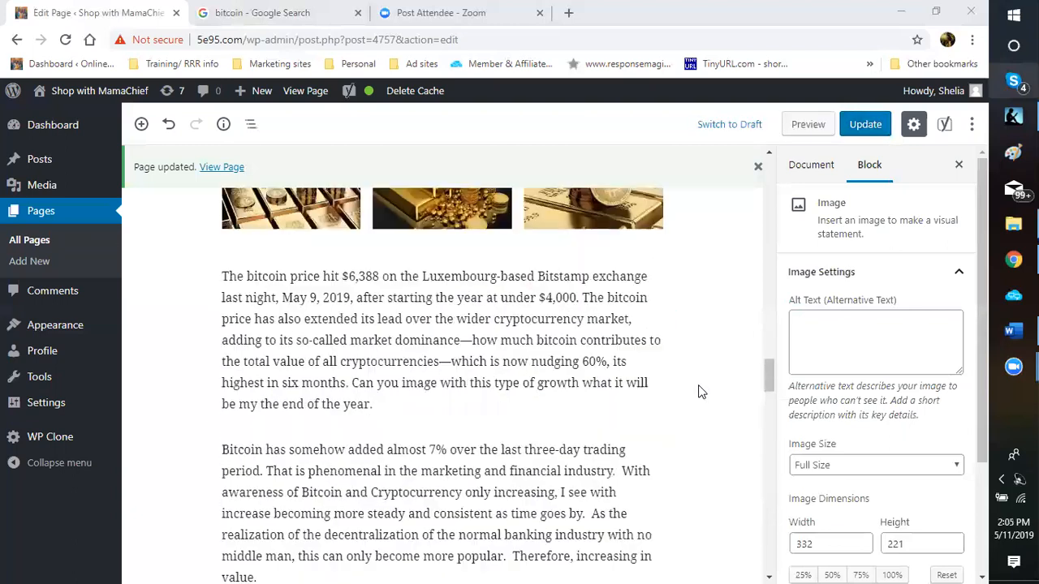
scroll(701, 392, up, 3)
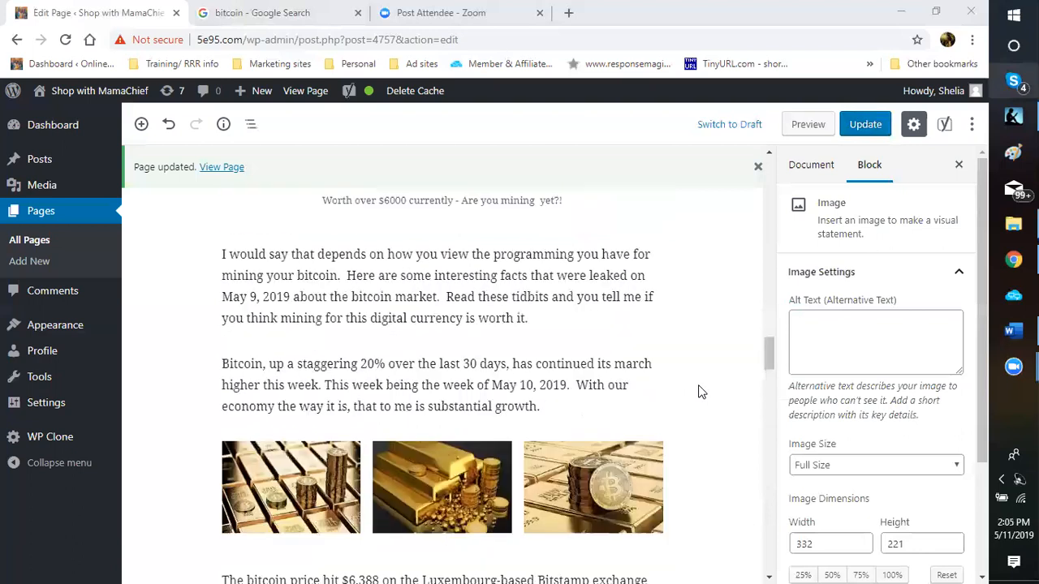
scroll(701, 392, down, 8)
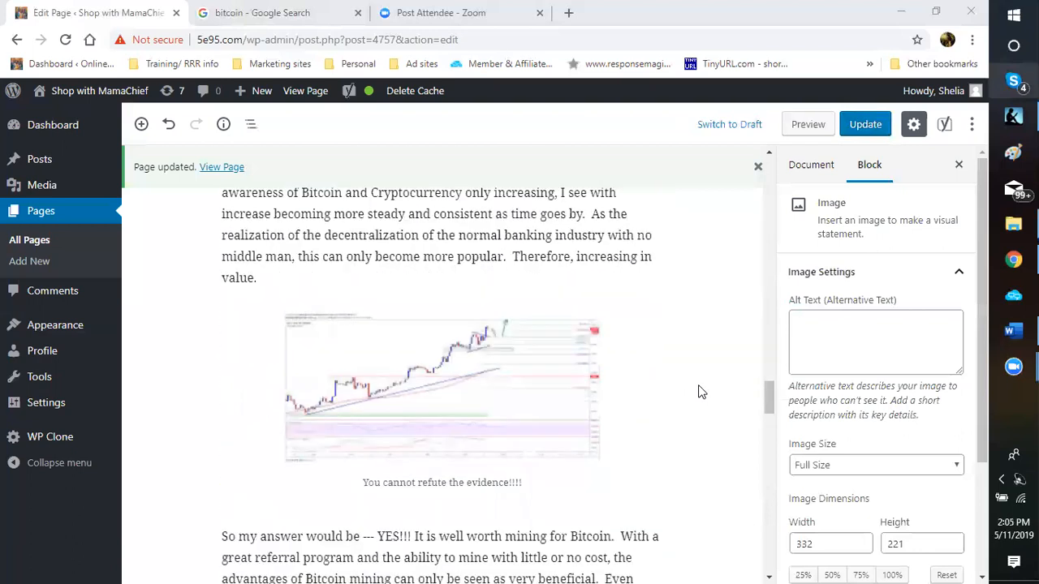
scroll(701, 392, up, 8)
scroll(701, 392, up, 5)
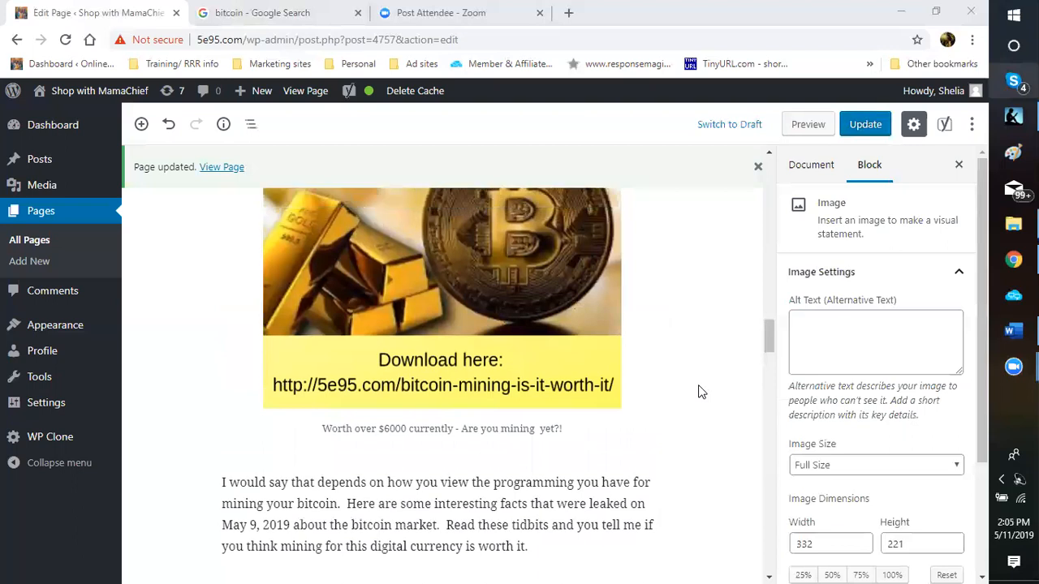
scroll(701, 392, down, 4)
scroll(701, 392, down, 1)
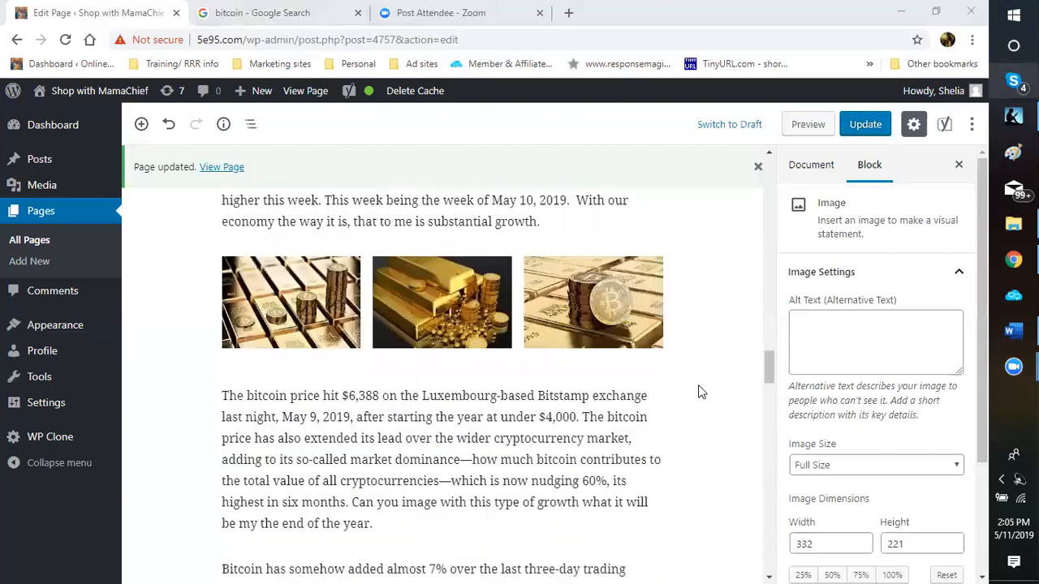
scroll(701, 392, down, 3)
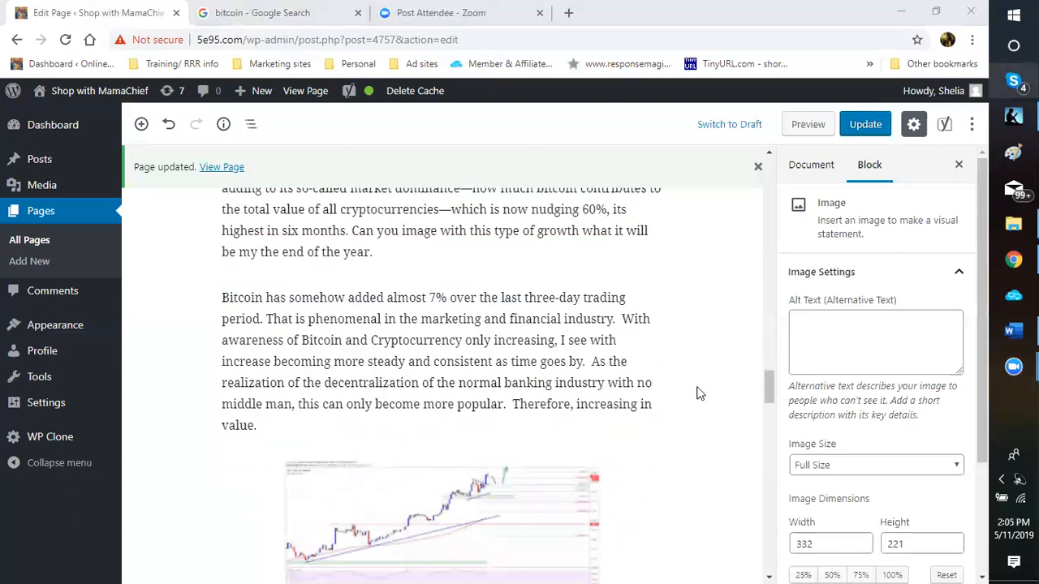
scroll(696, 394, up, 2)
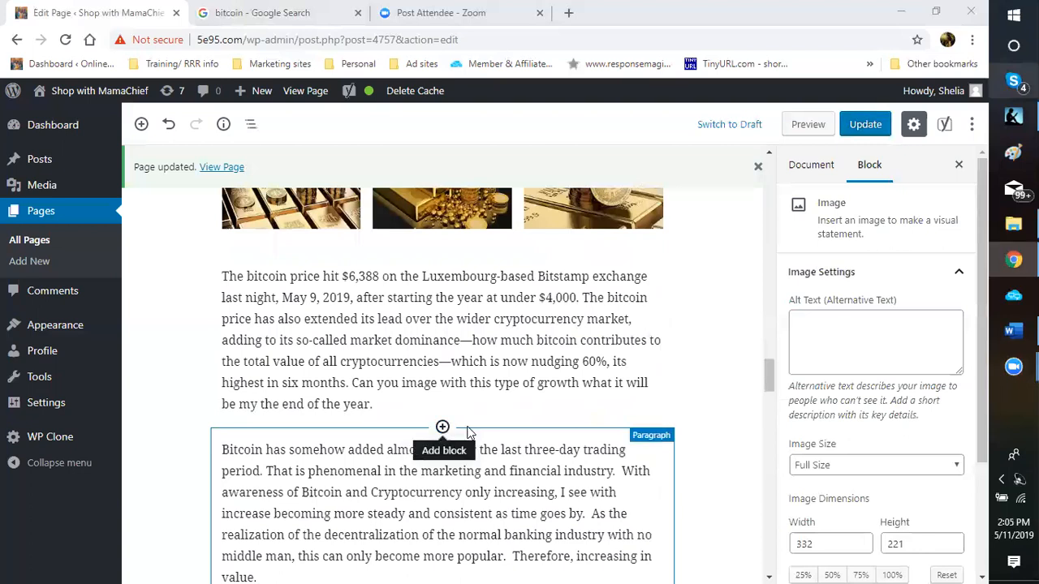
Step: Insert an Image block above the 'Bitcoin has somehow added almost 7%' paragraph
click(442, 427)
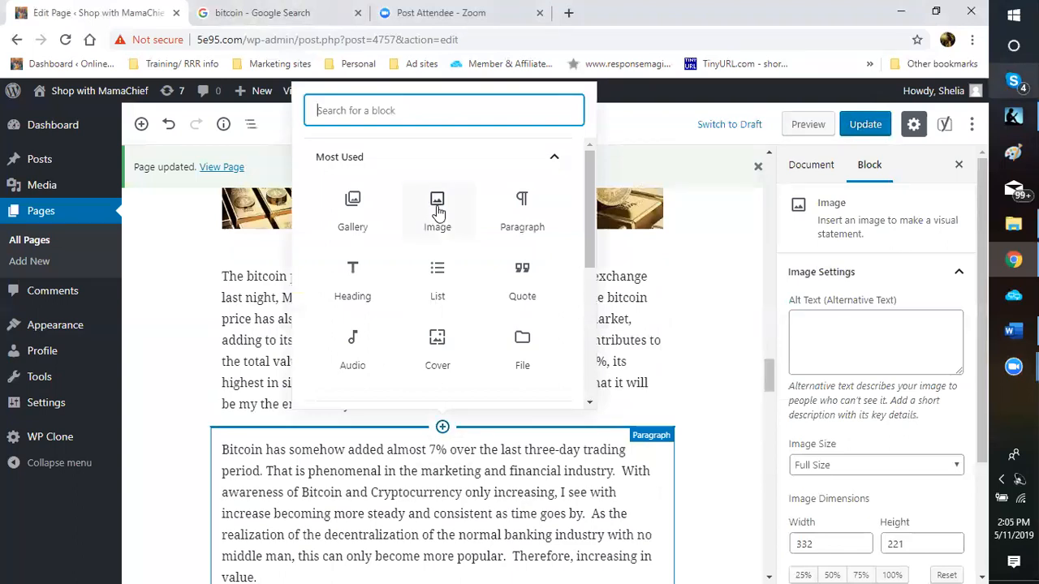
click(438, 212)
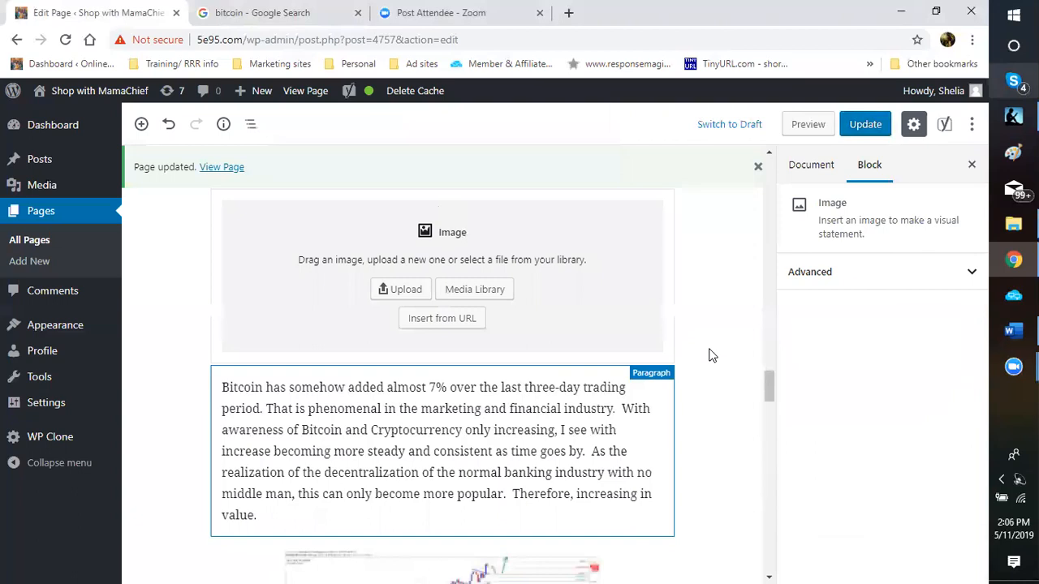
click(469, 295)
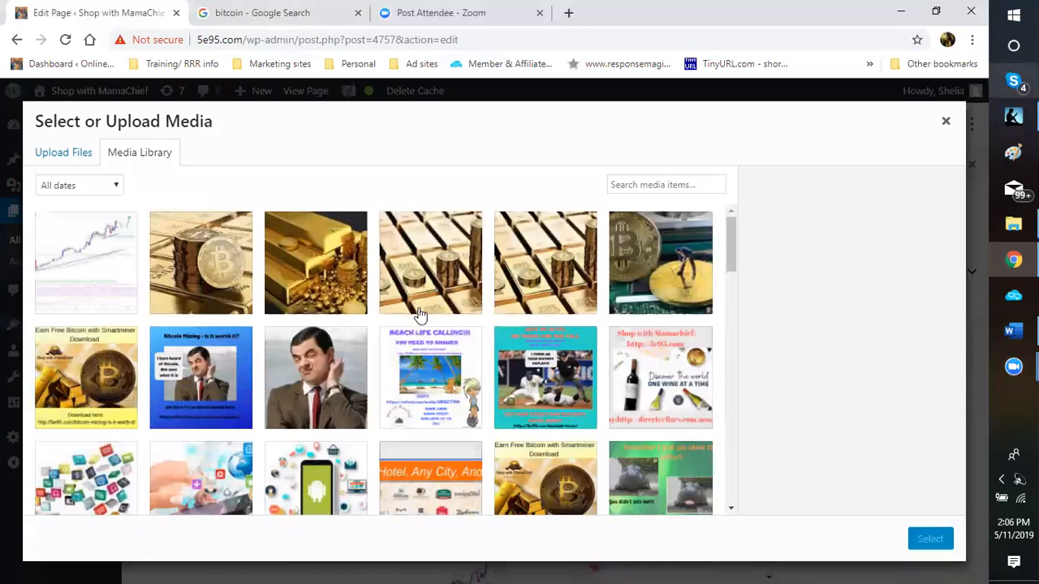
scroll(585, 374, down, 1)
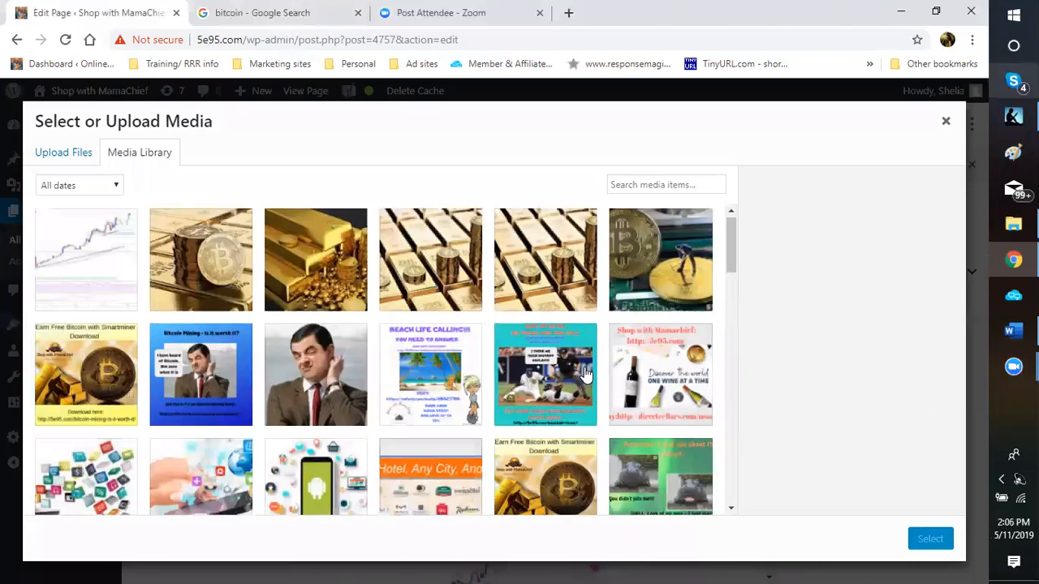
scroll(586, 374, down, 3)
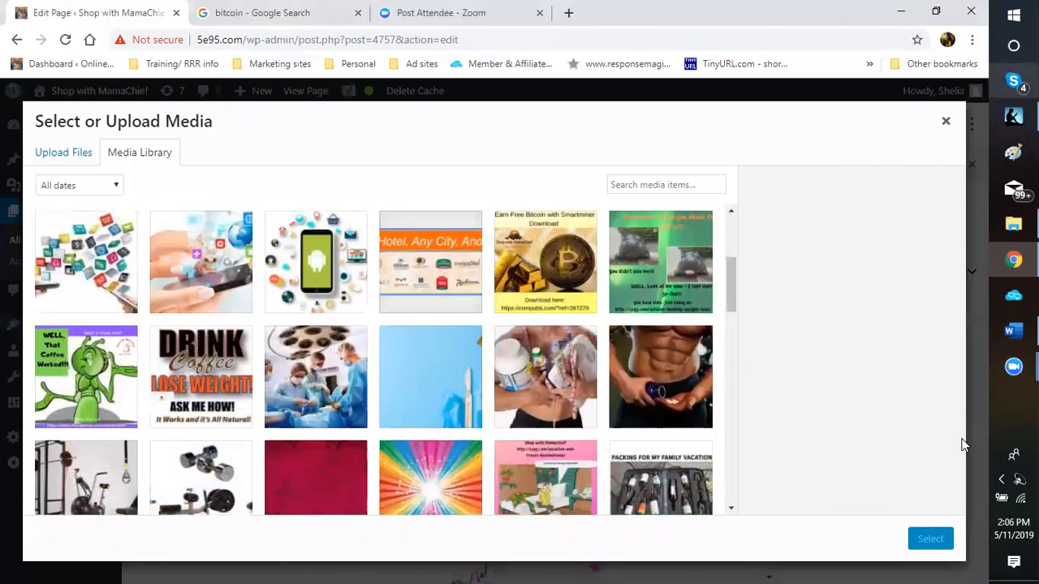
scroll(526, 369, down, 2)
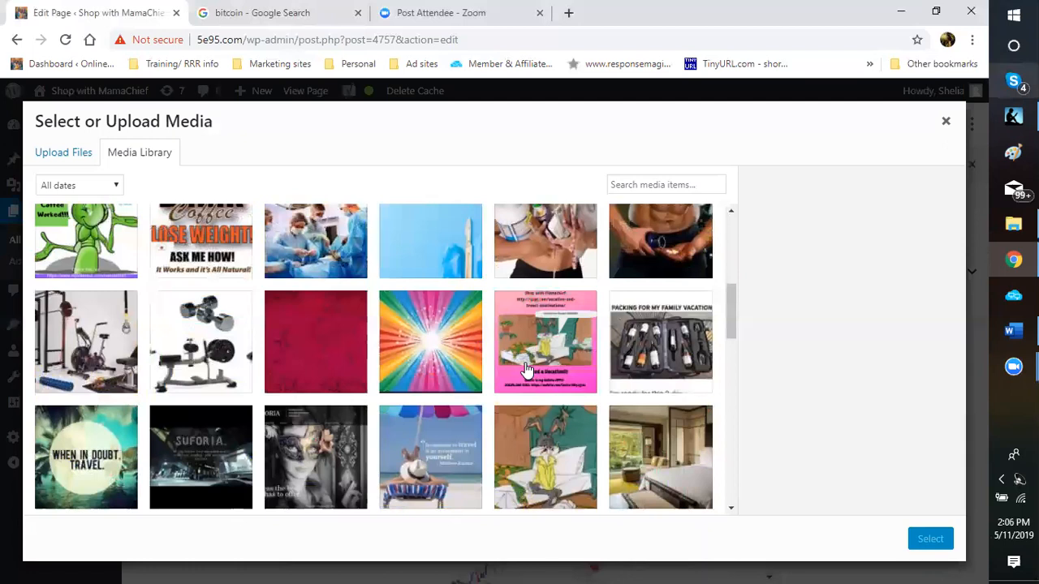
scroll(526, 370, down, 3)
scroll(526, 372, down, 3)
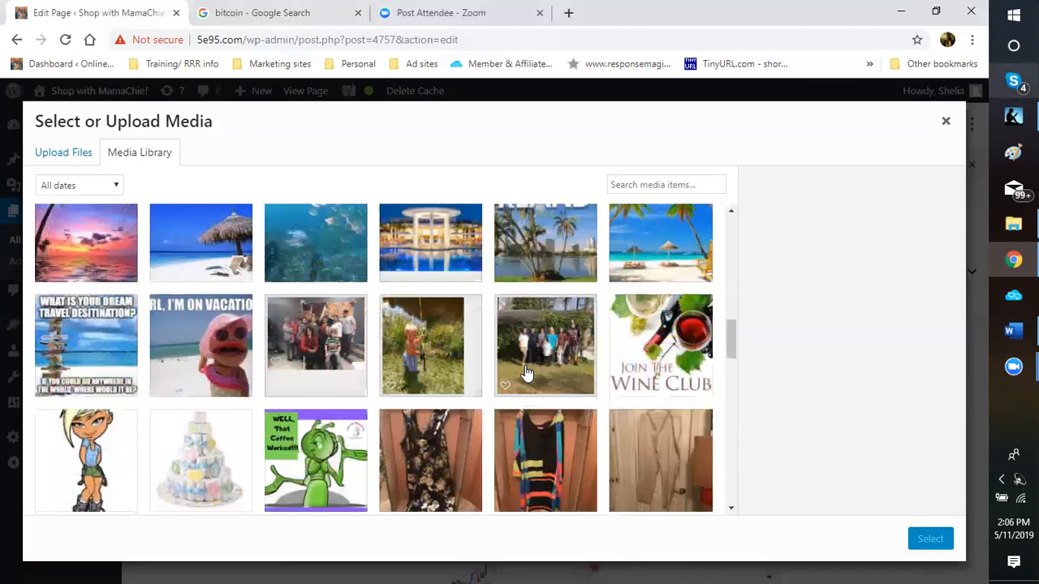
scroll(525, 372, down, 8)
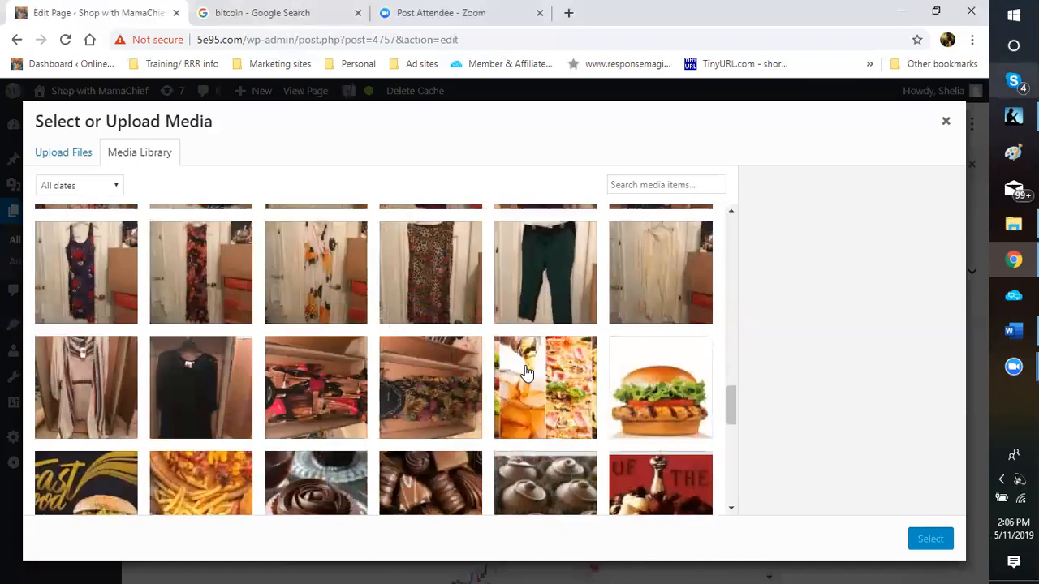
scroll(526, 372, down, 2)
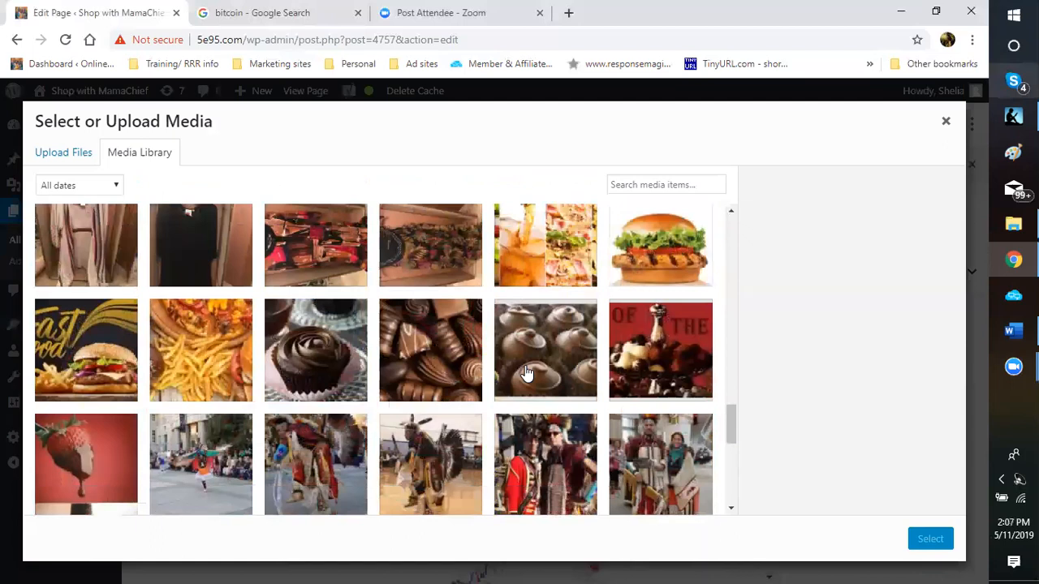
scroll(526, 372, down, 2)
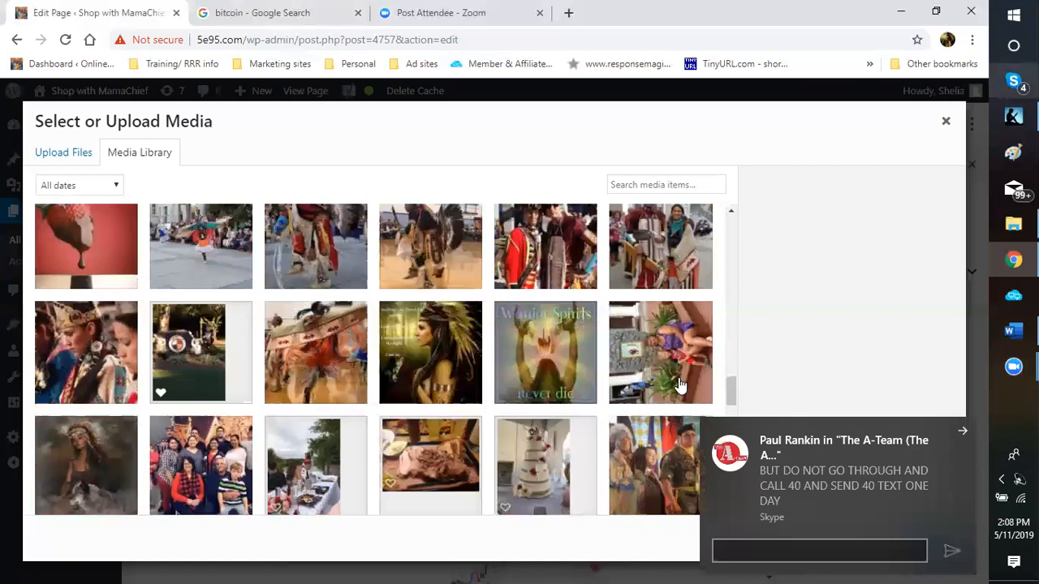
click(965, 432)
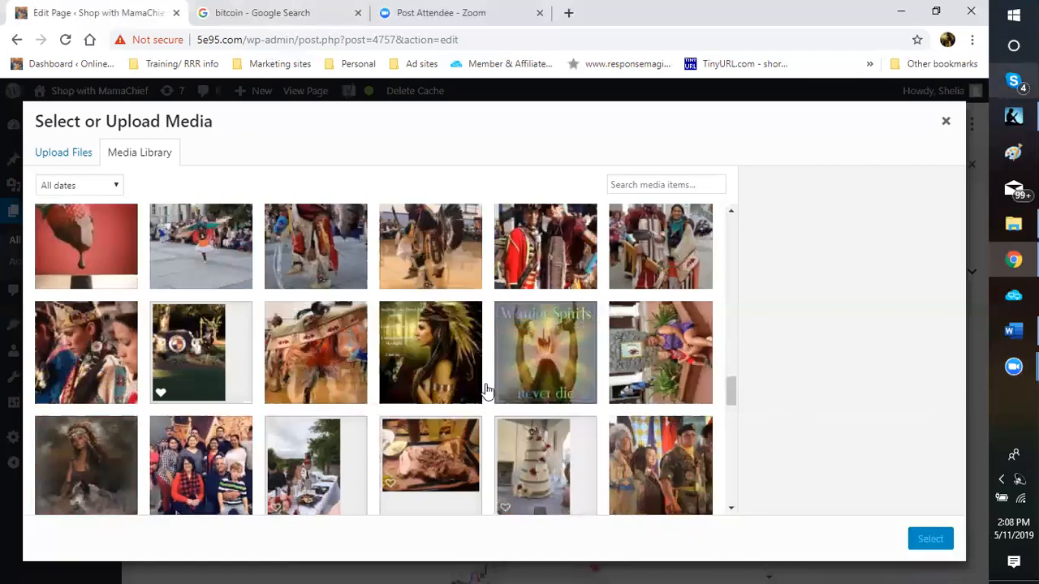
scroll(487, 391, down, 3)
scroll(484, 391, down, 4)
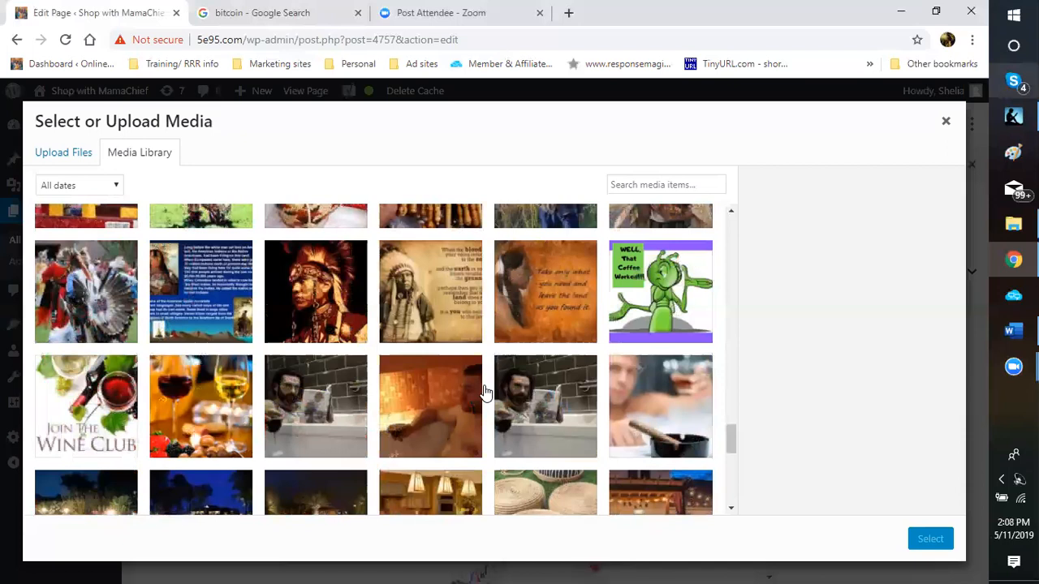
scroll(485, 391, down, 4)
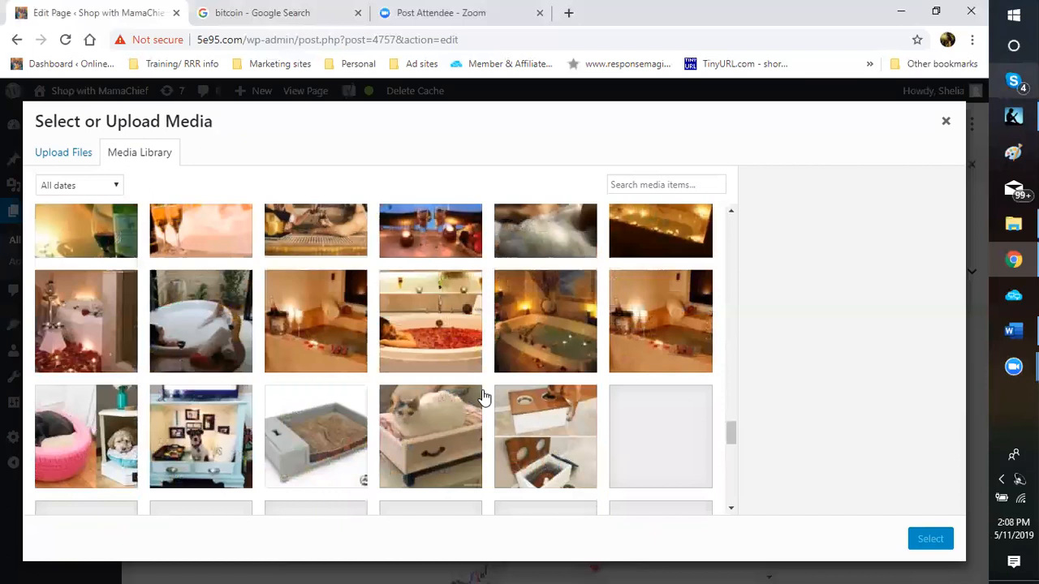
scroll(482, 397, down, 5)
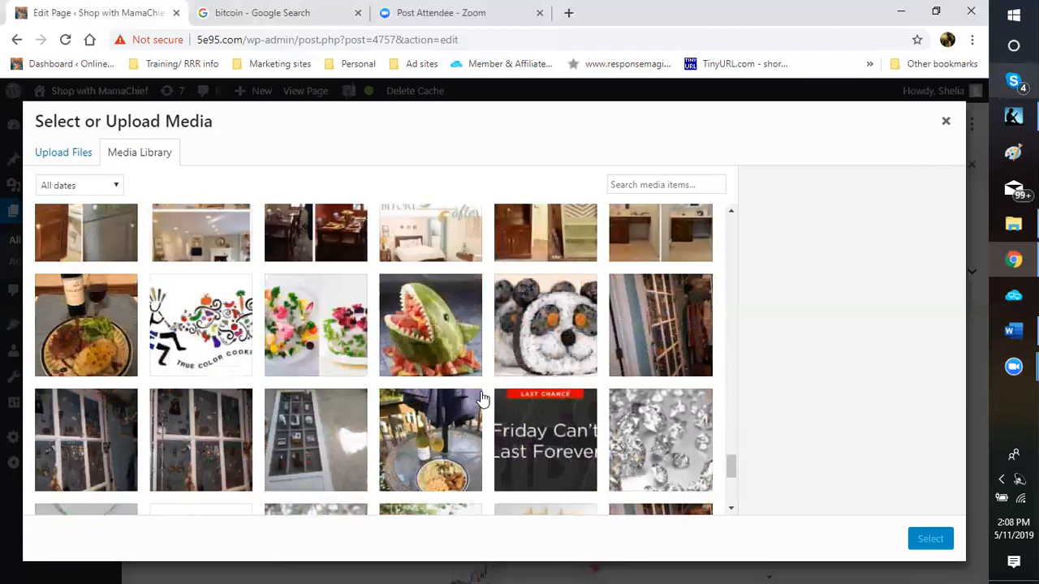
scroll(483, 397, down, 5)
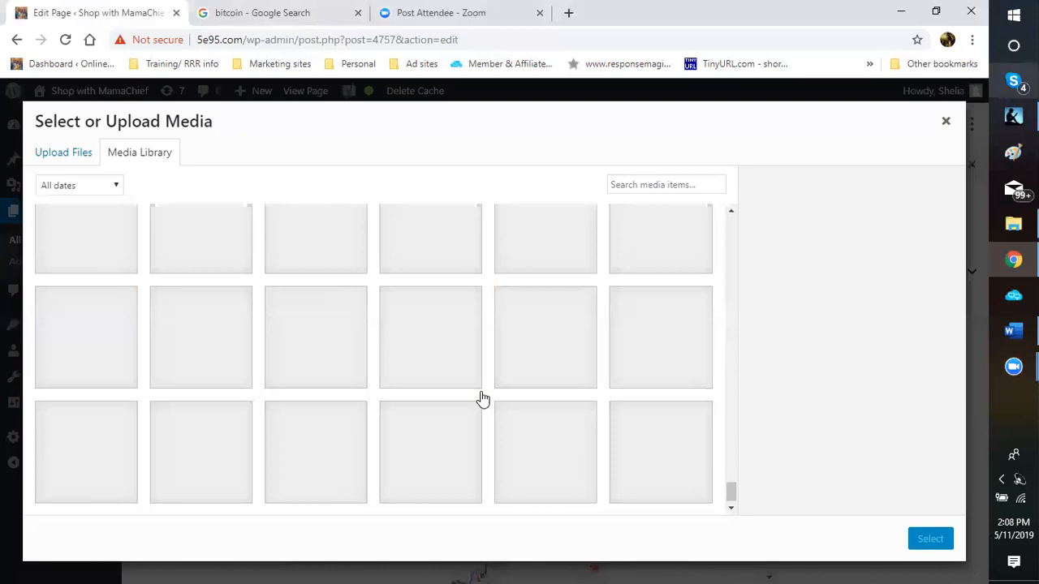
scroll(483, 397, up, 2)
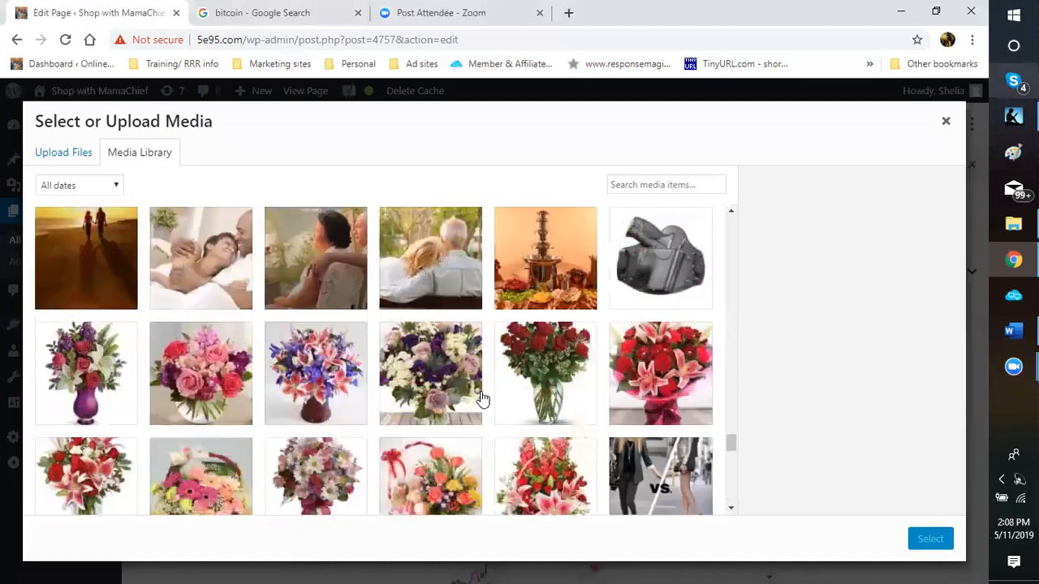
scroll(483, 397, down, 2)
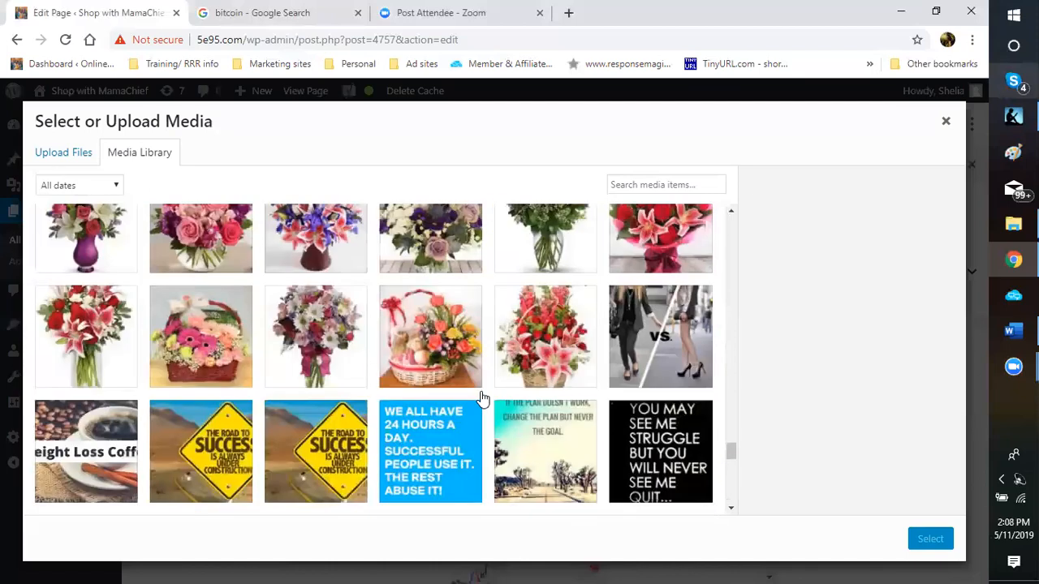
scroll(483, 397, down, 10)
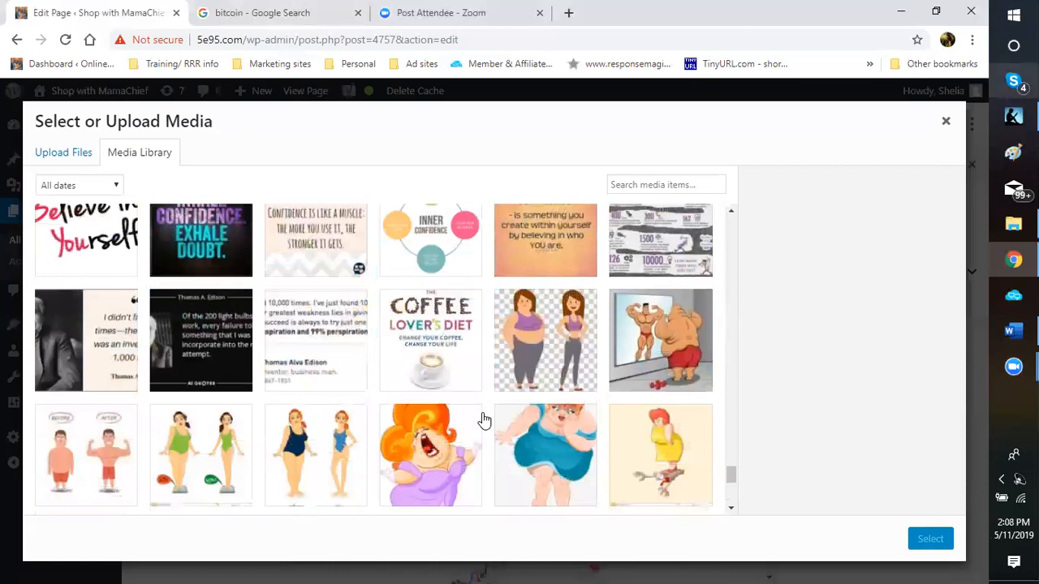
scroll(483, 419, down, 5)
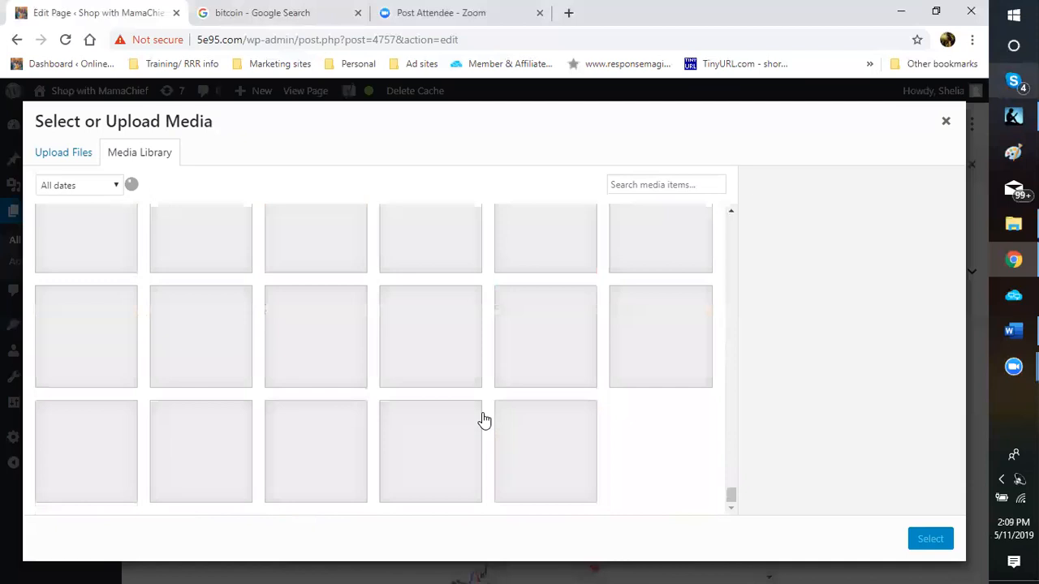
scroll(482, 419, down, 3)
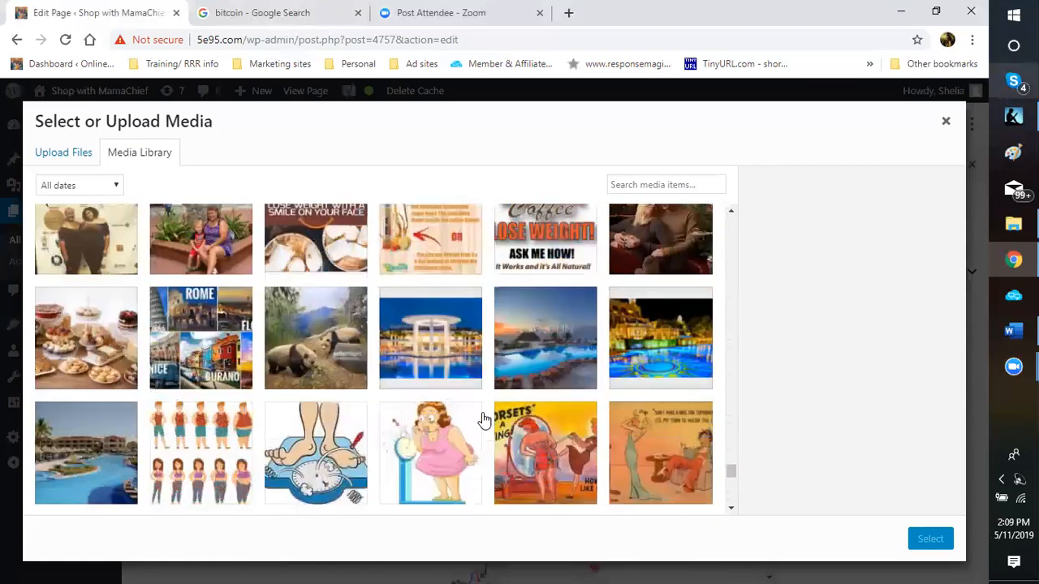
scroll(482, 422, down, 1)
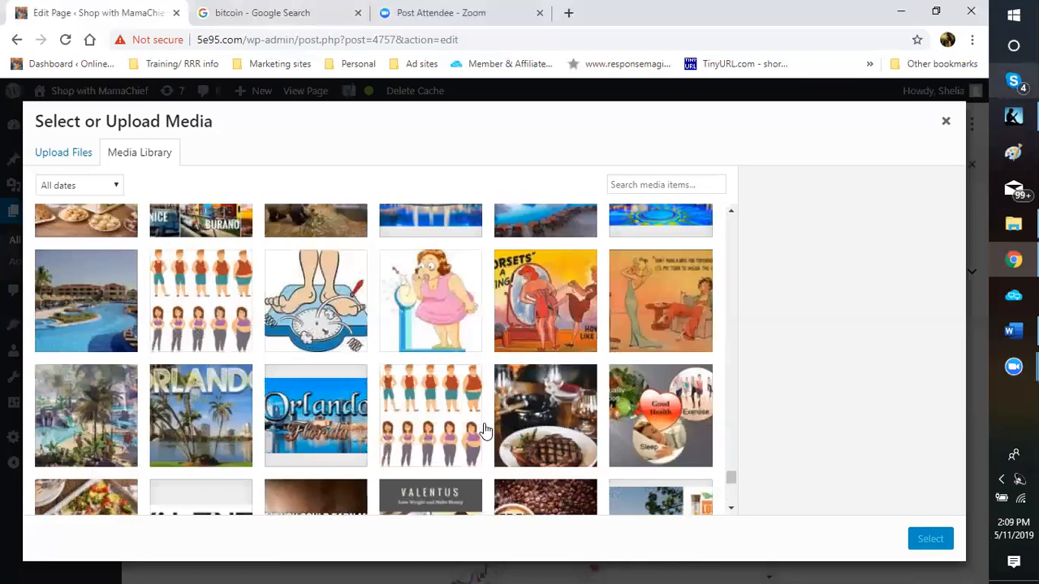
scroll(482, 430, down, 10)
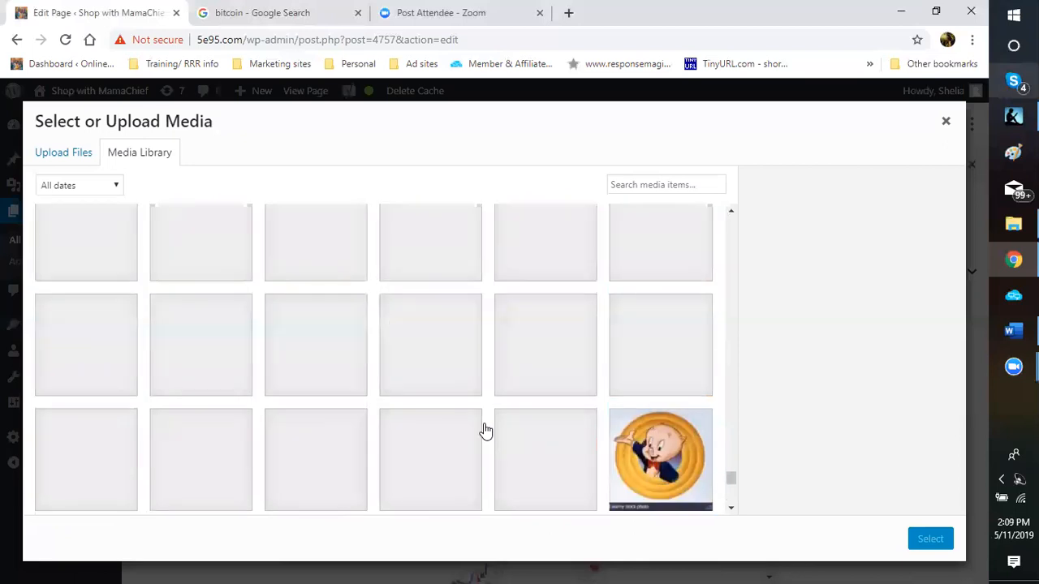
scroll(484, 430, down, 1)
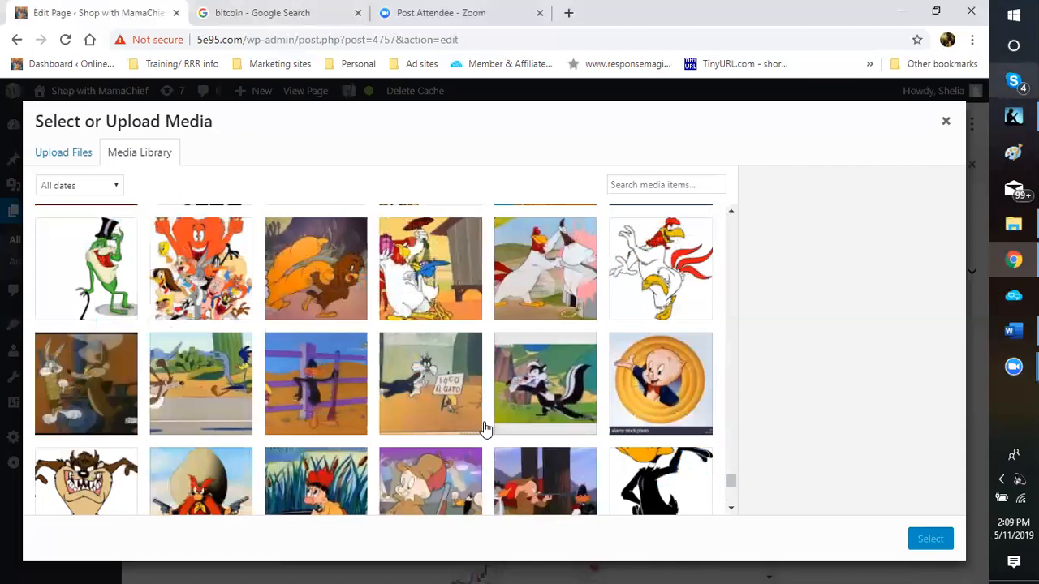
scroll(484, 430, down, 1)
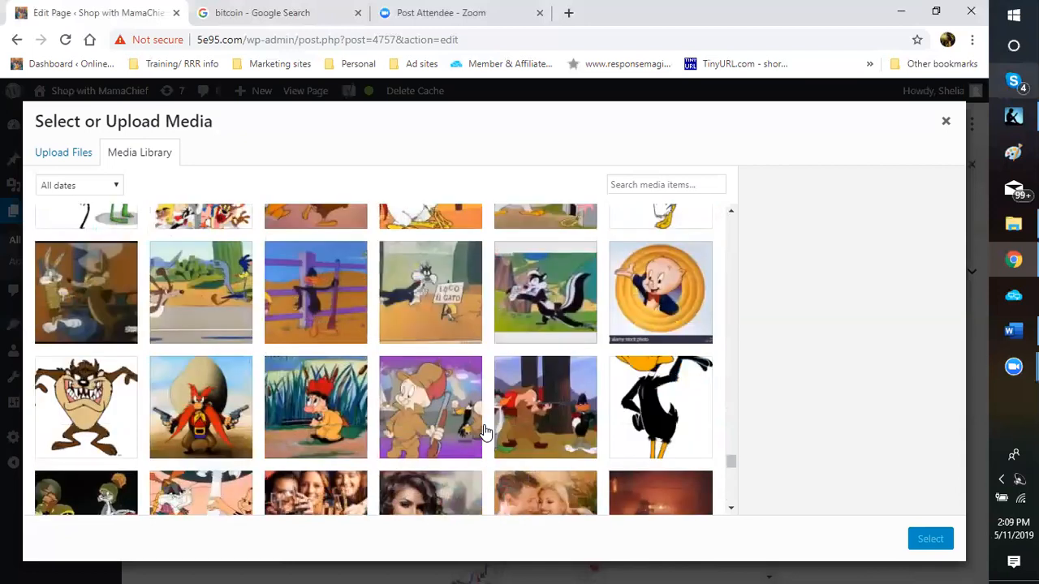
scroll(484, 430, down, 3)
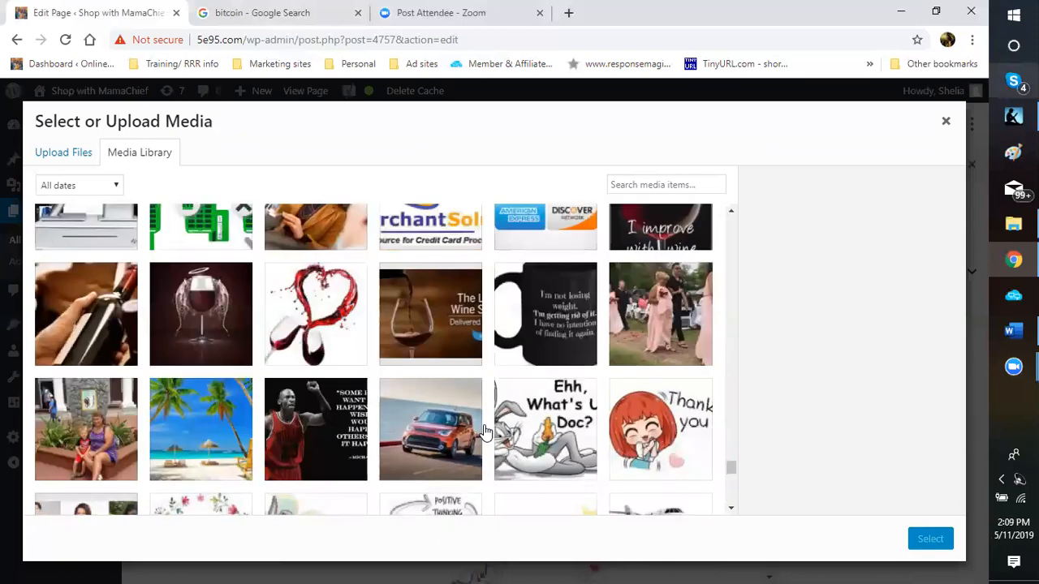
scroll(484, 430, up, 1)
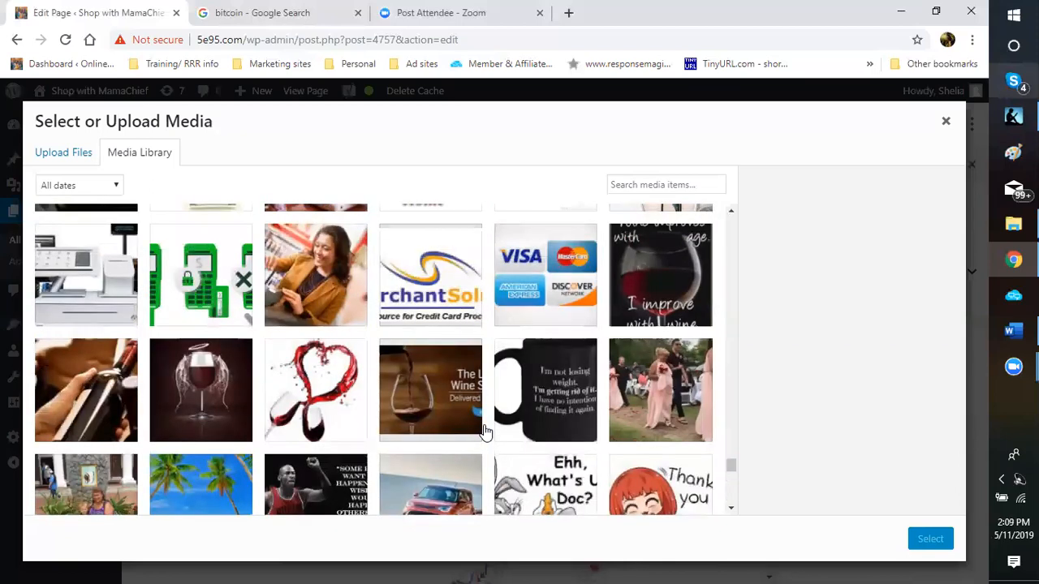
scroll(484, 430, down, 1)
scroll(484, 430, up, 4)
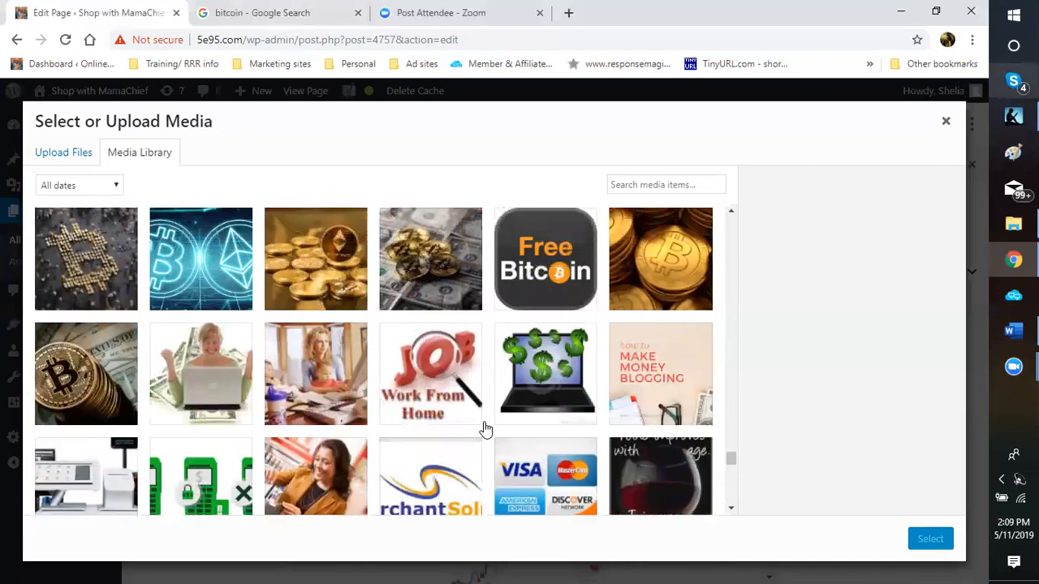
scroll(483, 428, up, 1)
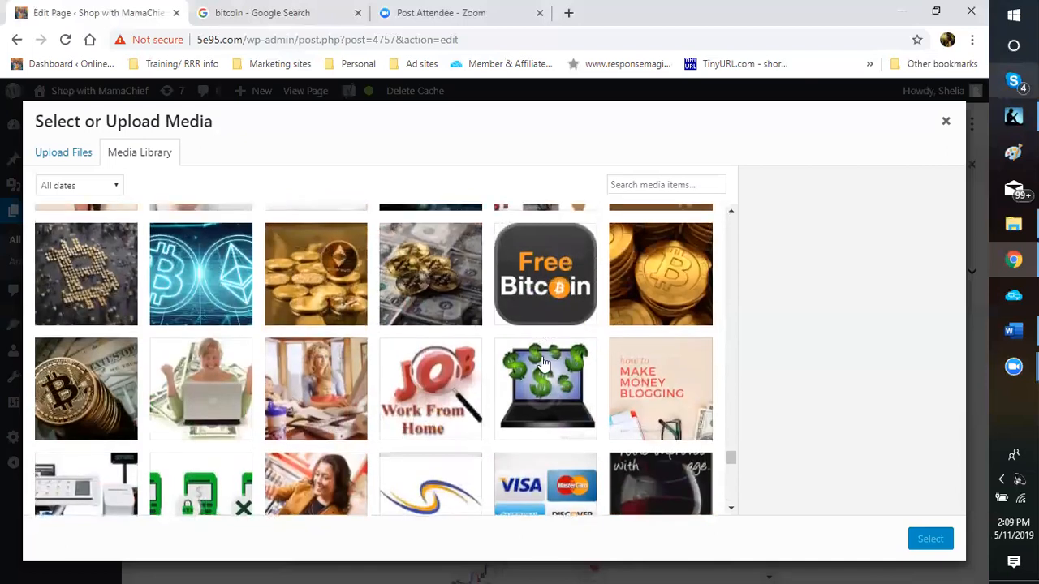
scroll(543, 365, up, 2)
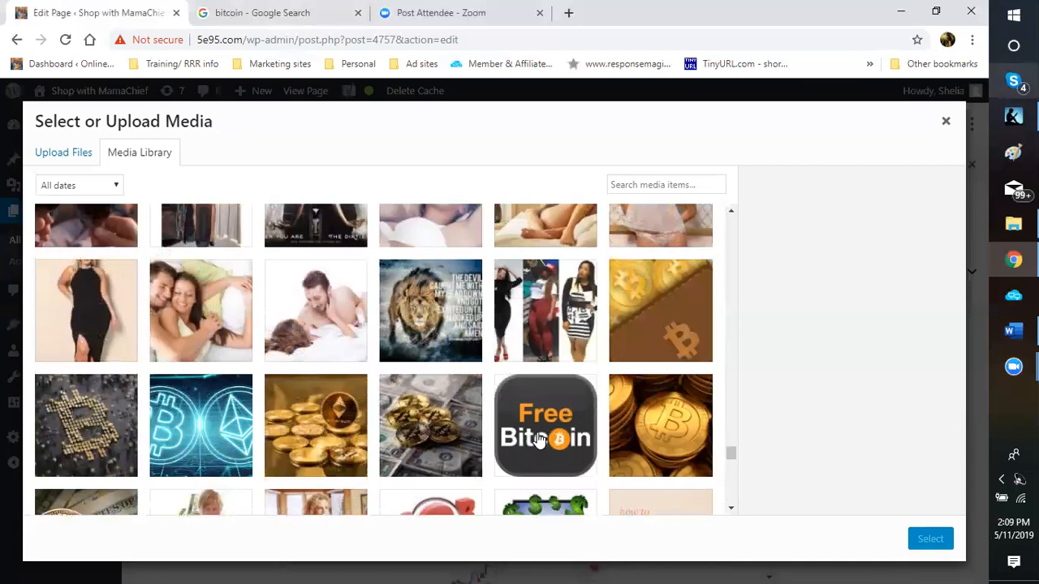
Step: Place the Free Bitcoin library image and caption it 'Download Smartminer for free Bitcoin Mining'
click(540, 438)
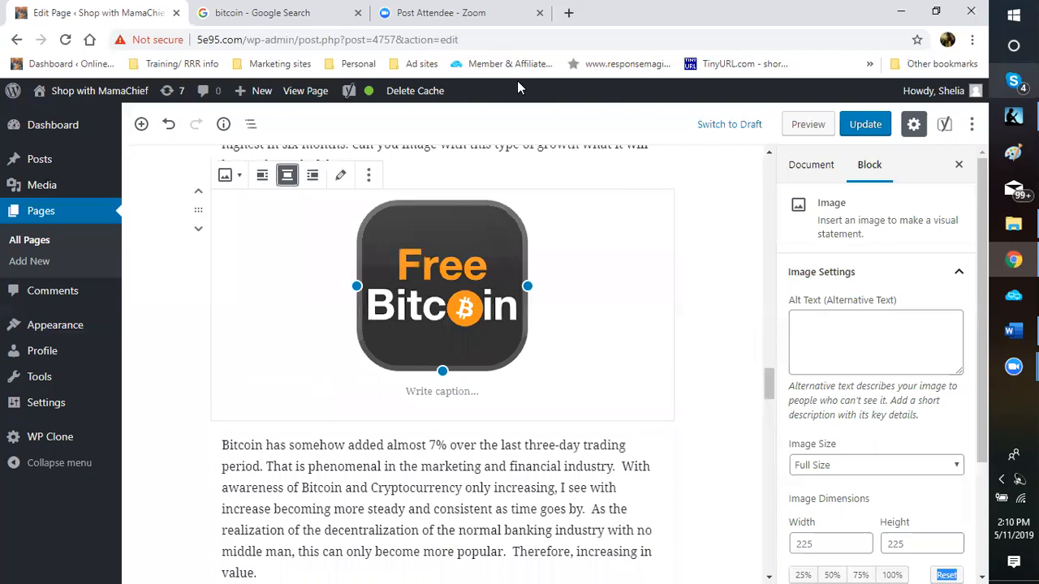
click(442, 391)
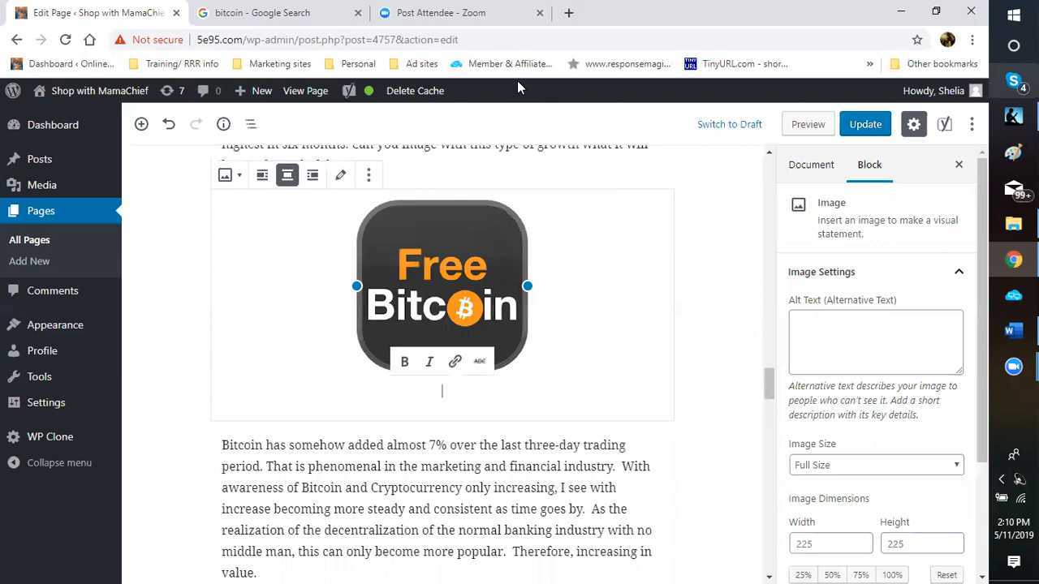
text(Download Smartminer)
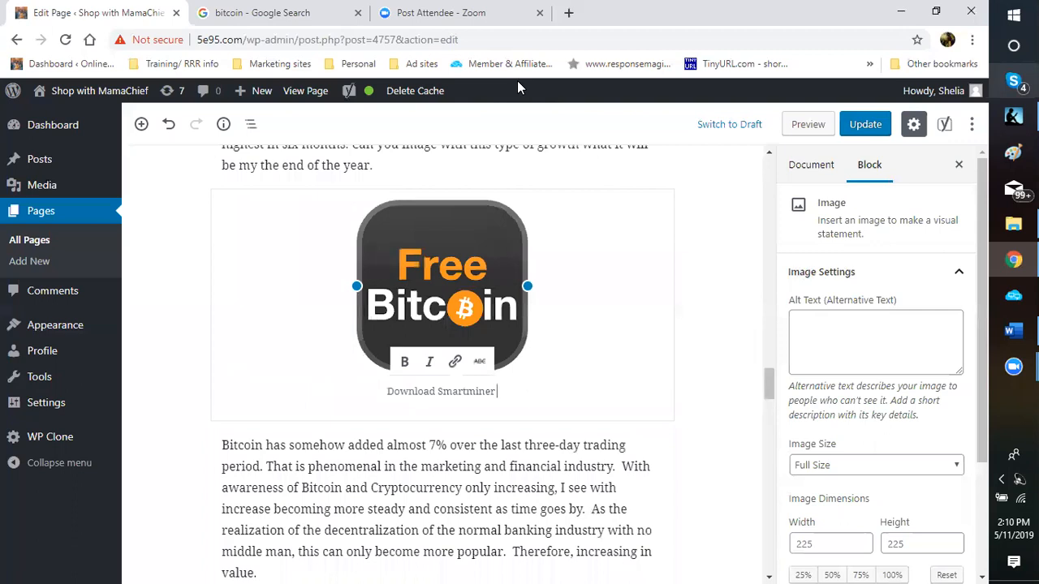
text(for free)
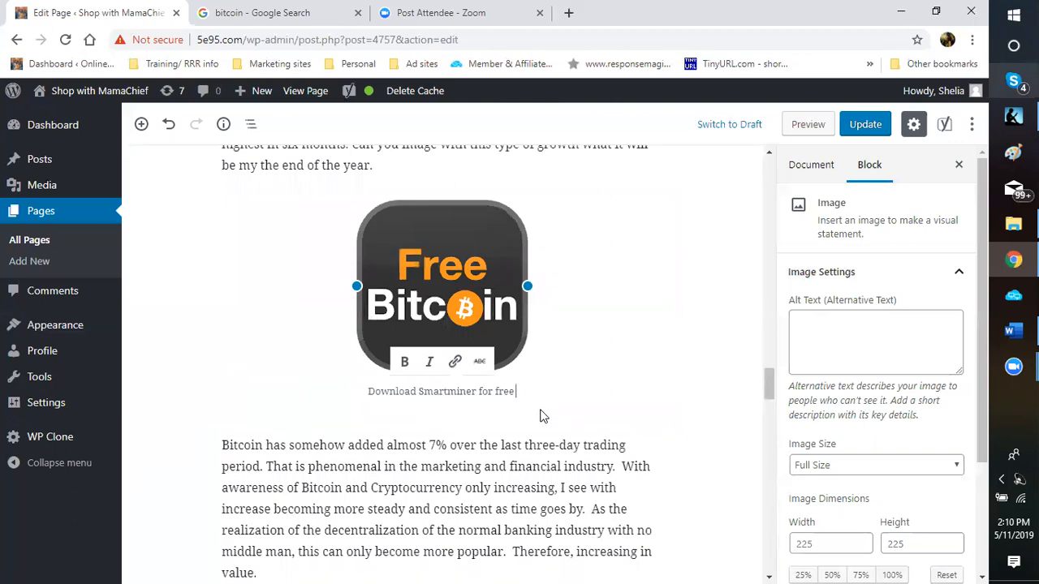
text(Bitcoin Mining)
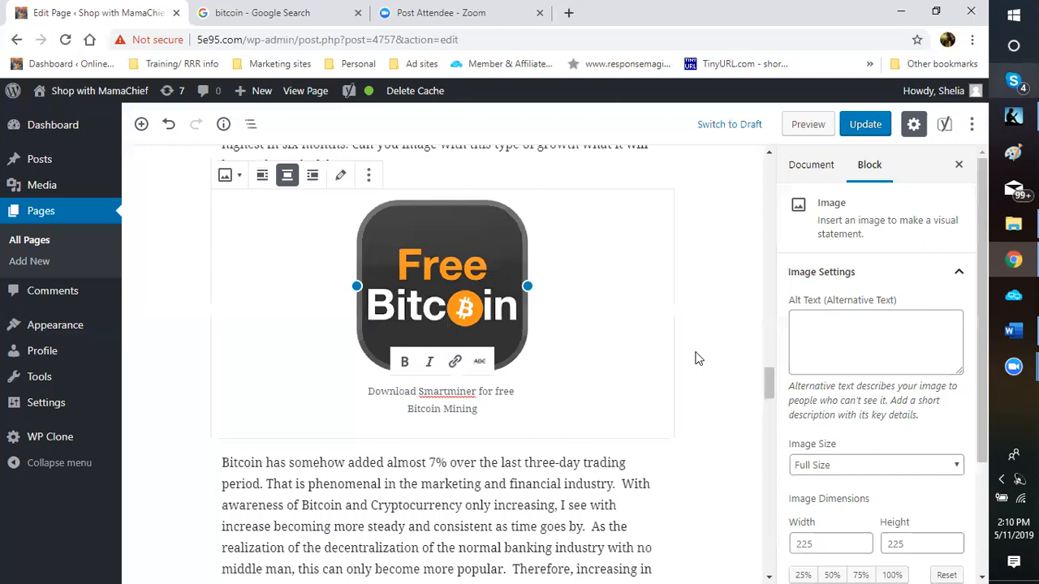
Step: Scroll through the finished page to check it, then save the update with Ctrl+S
click(698, 358)
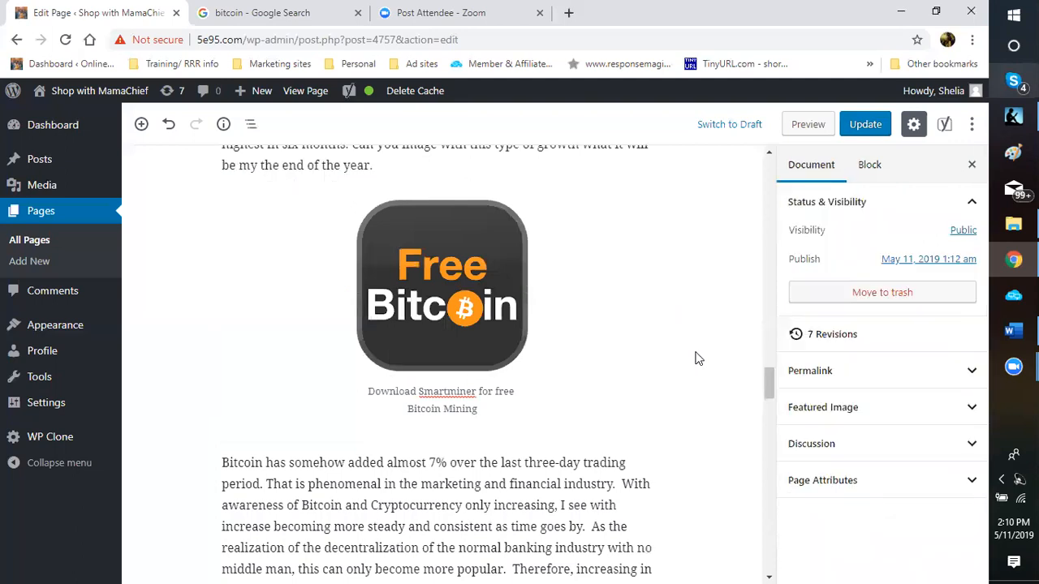
scroll(690, 247, up, 10)
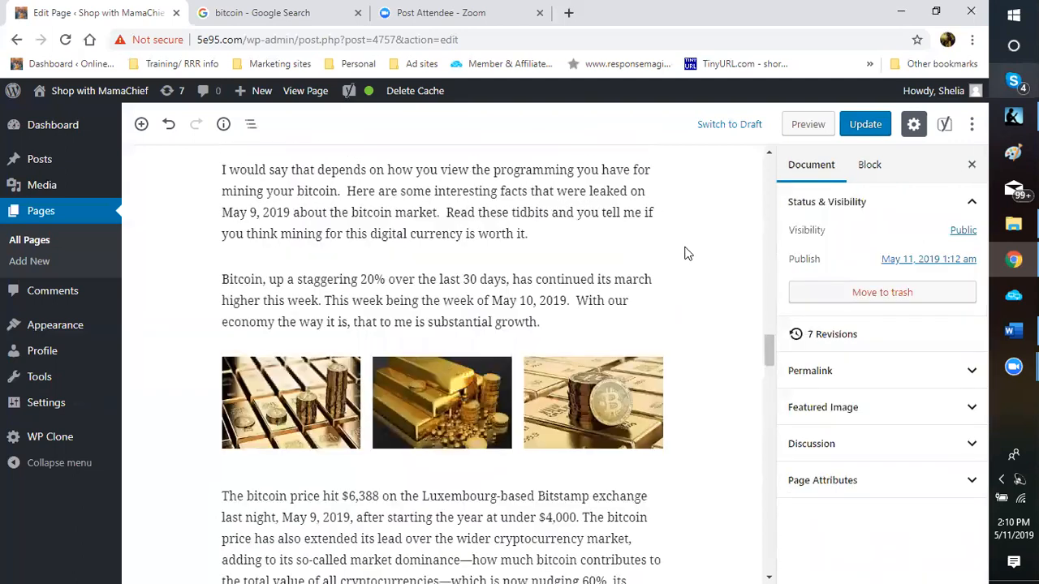
scroll(827, 152, down, 10)
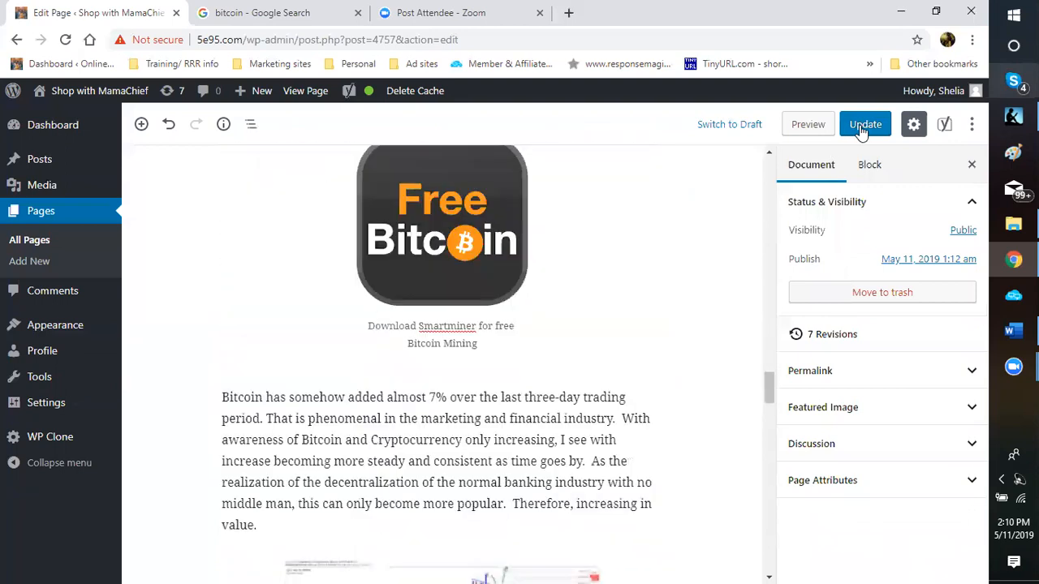
scroll(836, 170, down, 5)
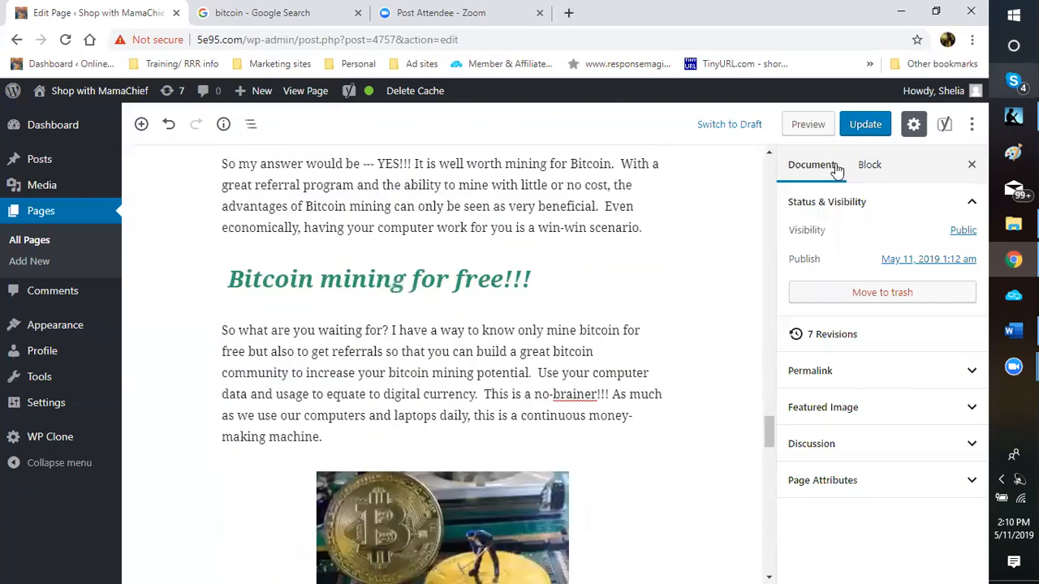
scroll(835, 171, down, 2)
scroll(836, 170, down, 10)
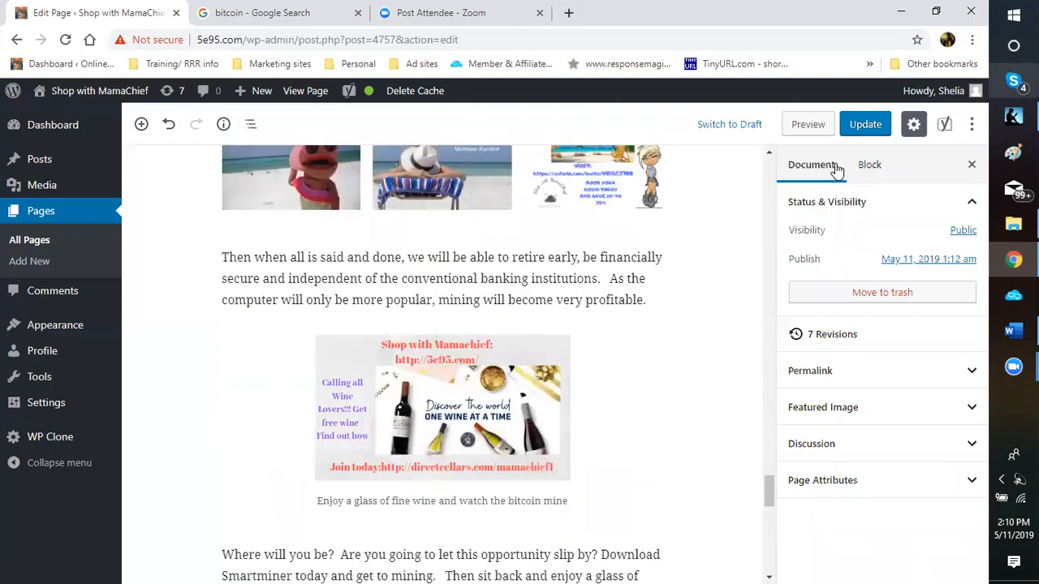
scroll(836, 170, down, 3)
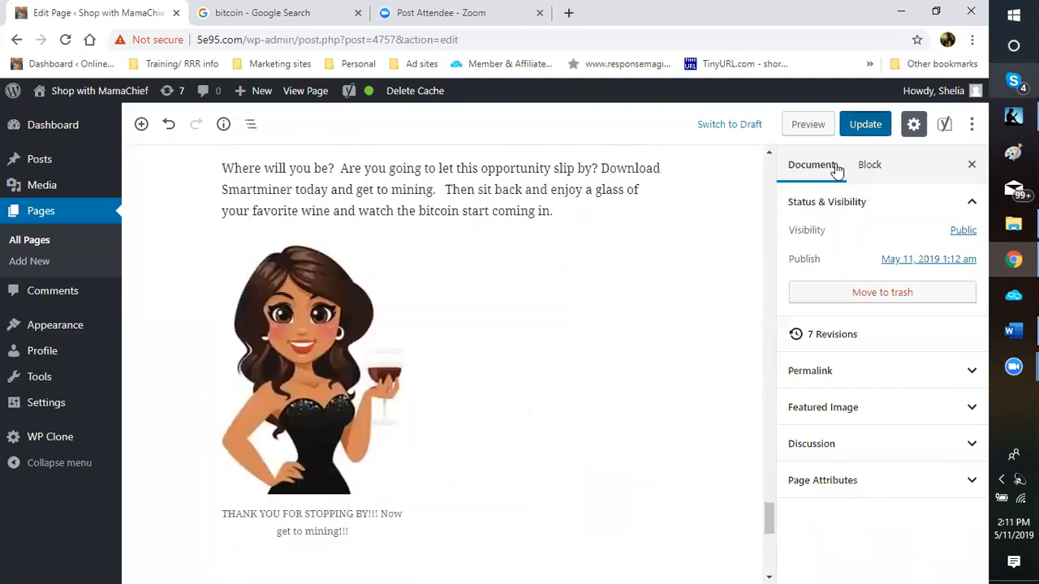
key(ctrl+s)
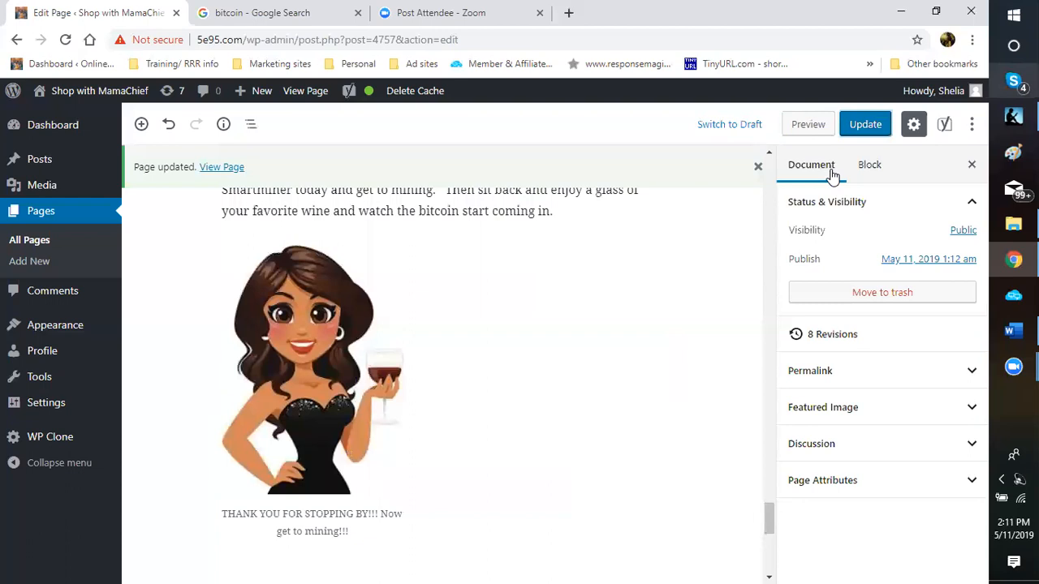
click(696, 376)
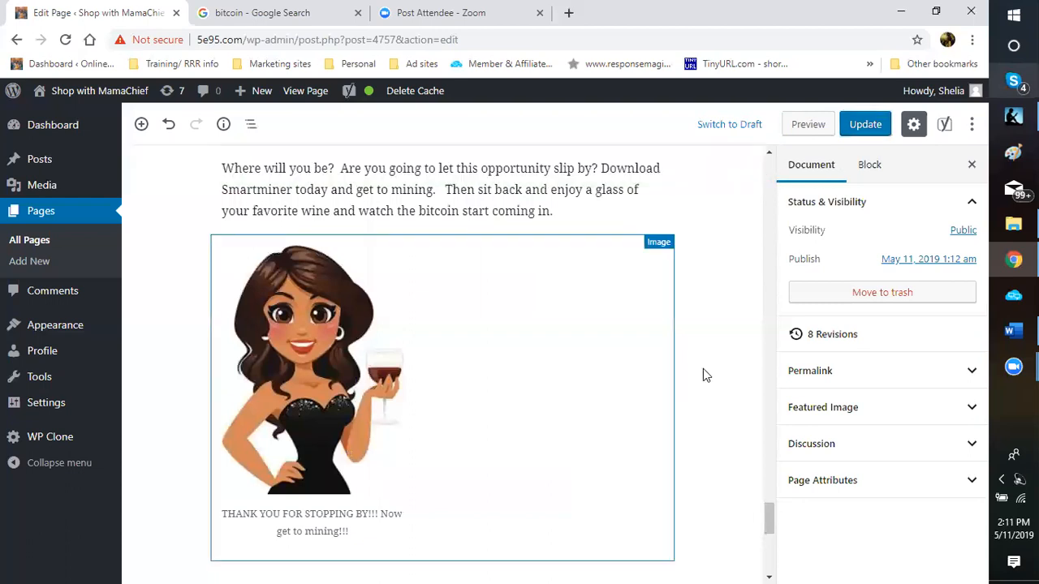
scroll(703, 377, up, 4)
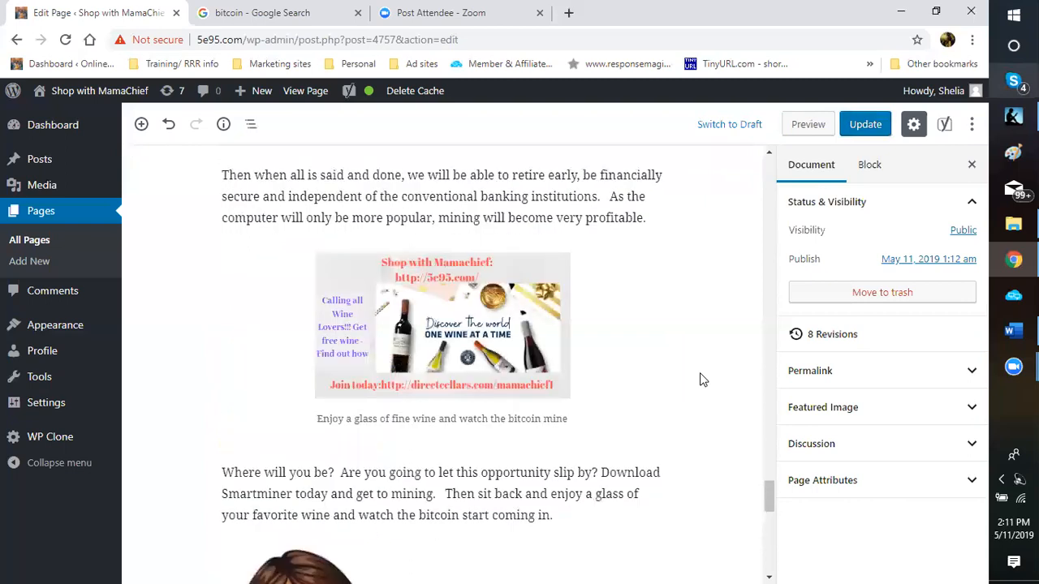
scroll(702, 378, up, 4)
scroll(701, 375, up, 4)
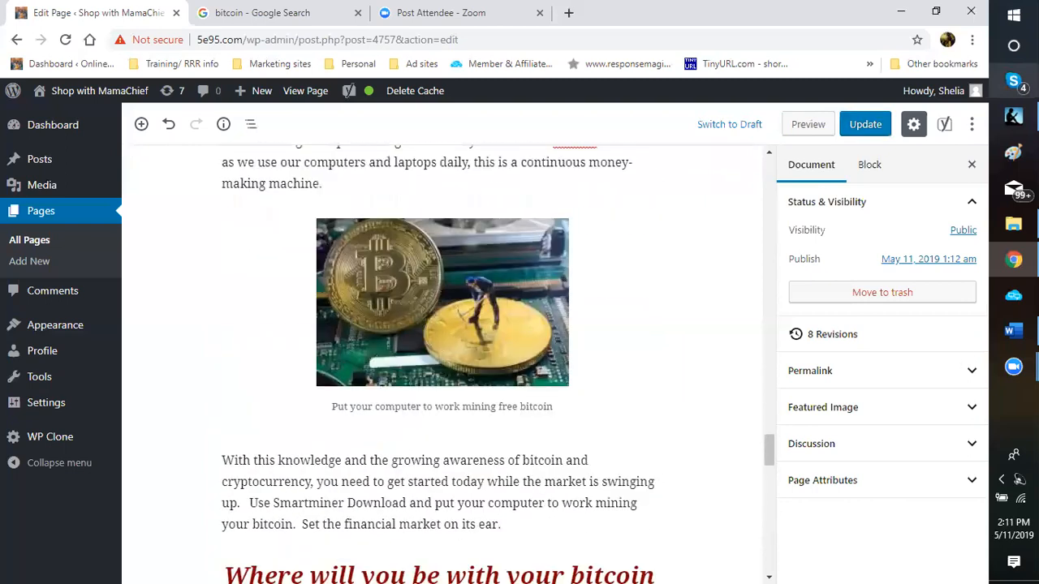
scroll(445, 361, up, 1)
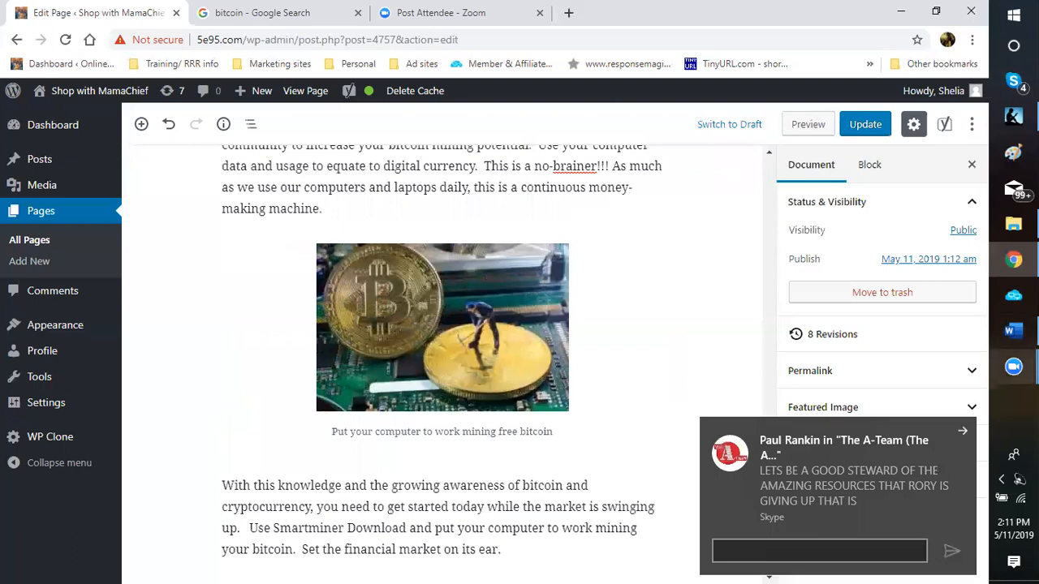
click(1013, 331)
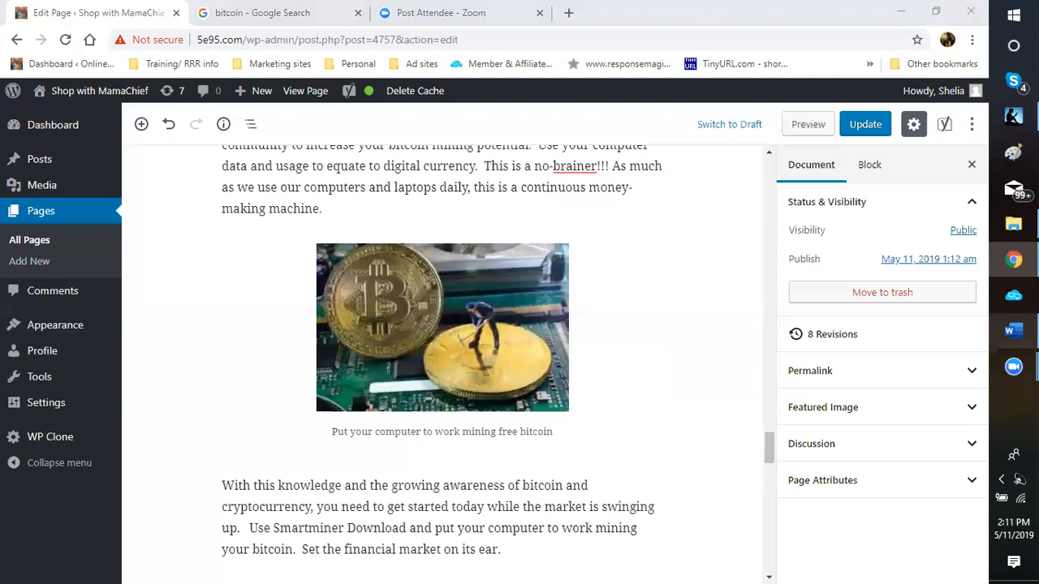
click(1013, 331)
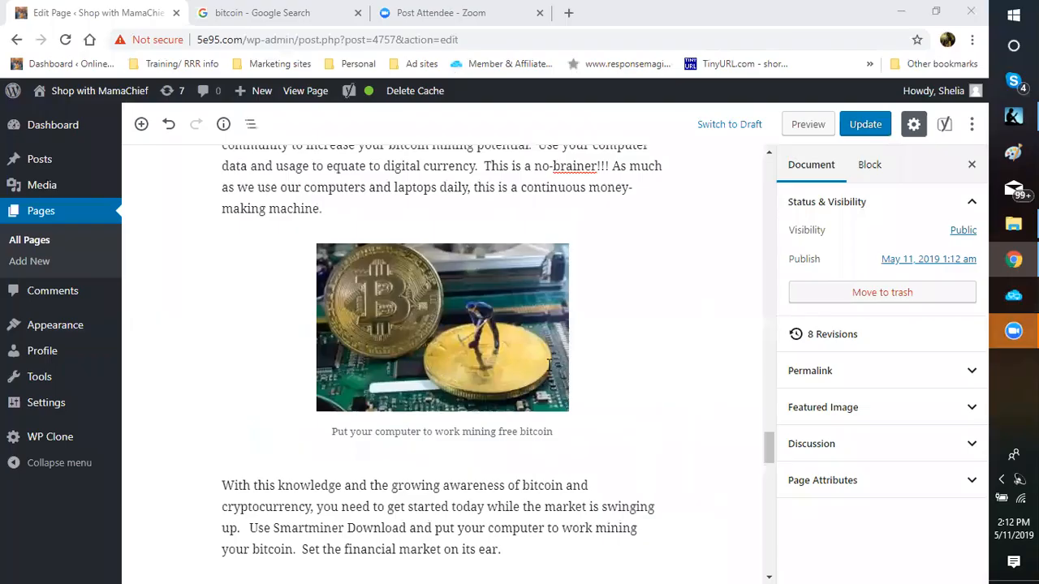
Step: Select the second directcellars web address in the Word ad copy
scroll(491, 383, down, 3)
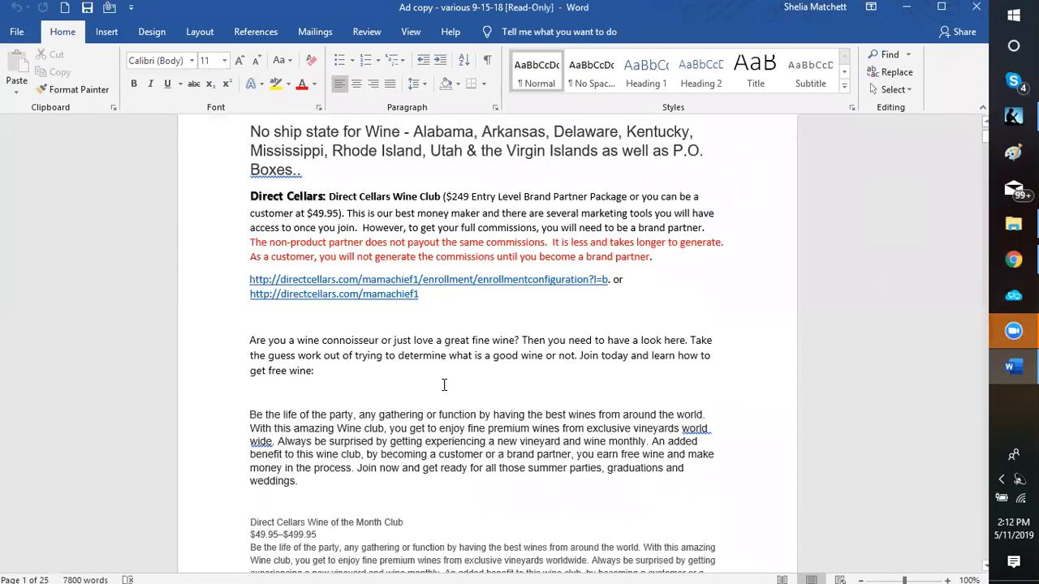
scroll(420, 375, up, 2)
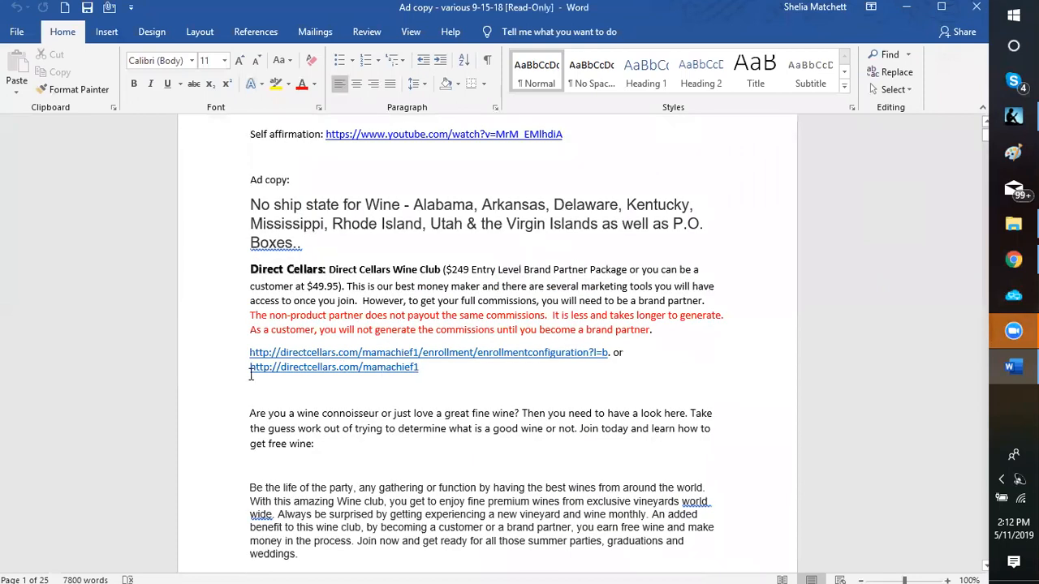
drag(246, 373, 413, 374)
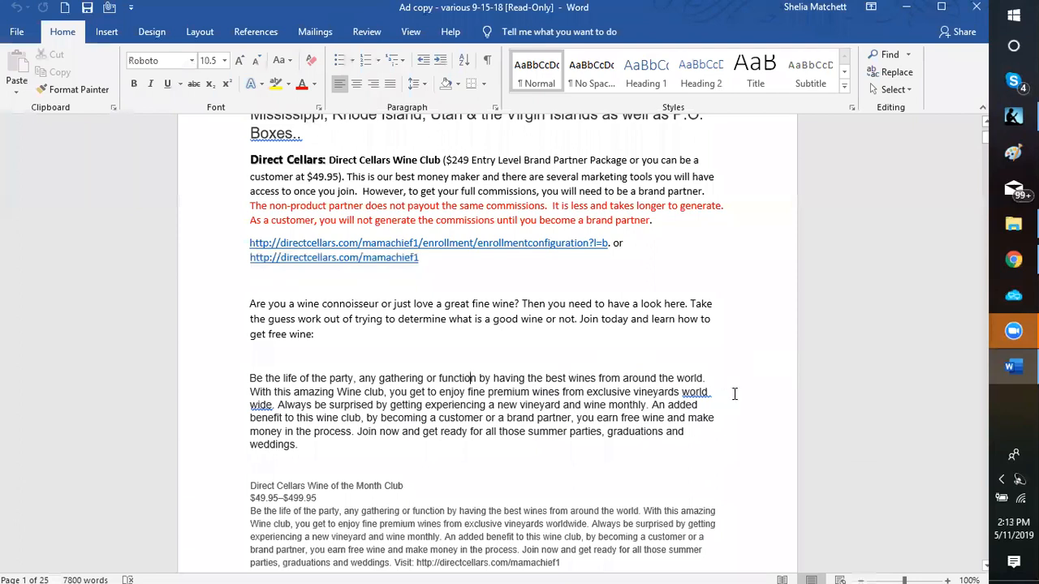
Step: Copy the 5e95.com fine-wine-business-opportunity URL and switch back to the WordPress editor
scroll(660, 383, down, 10)
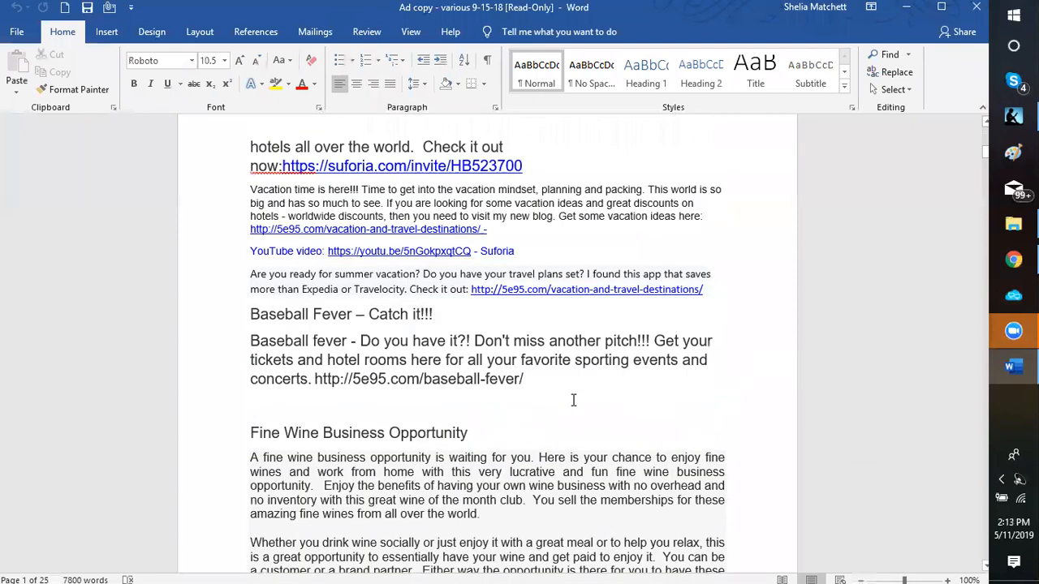
scroll(573, 400, down, 2)
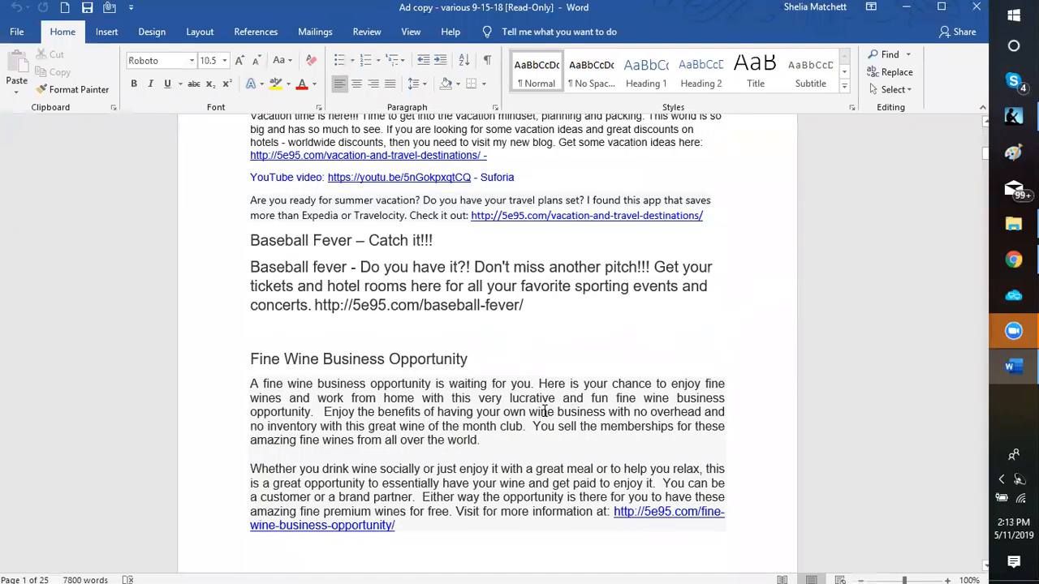
scroll(484, 455, down, 3)
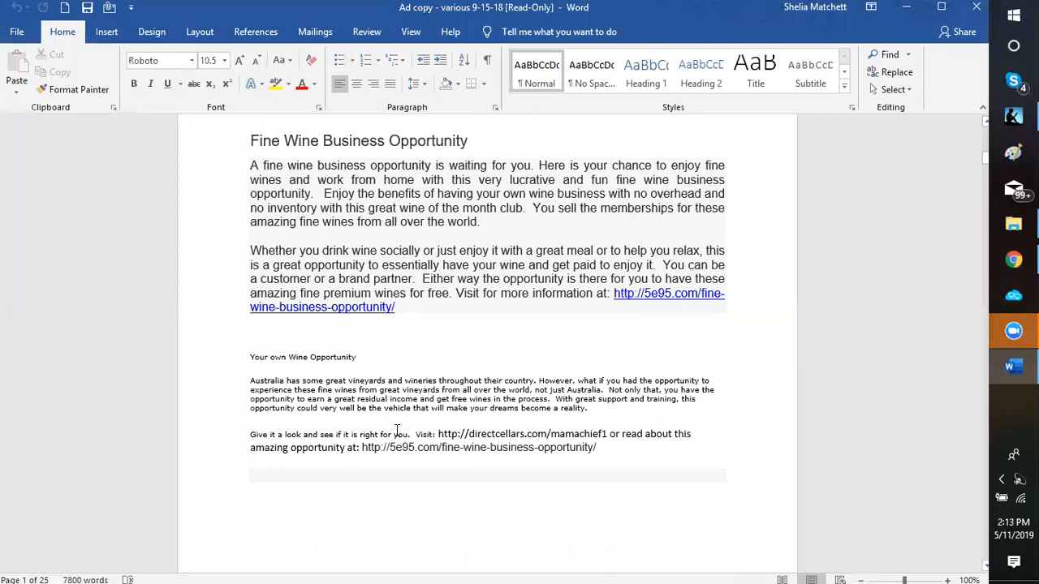
scroll(398, 430, down, 1)
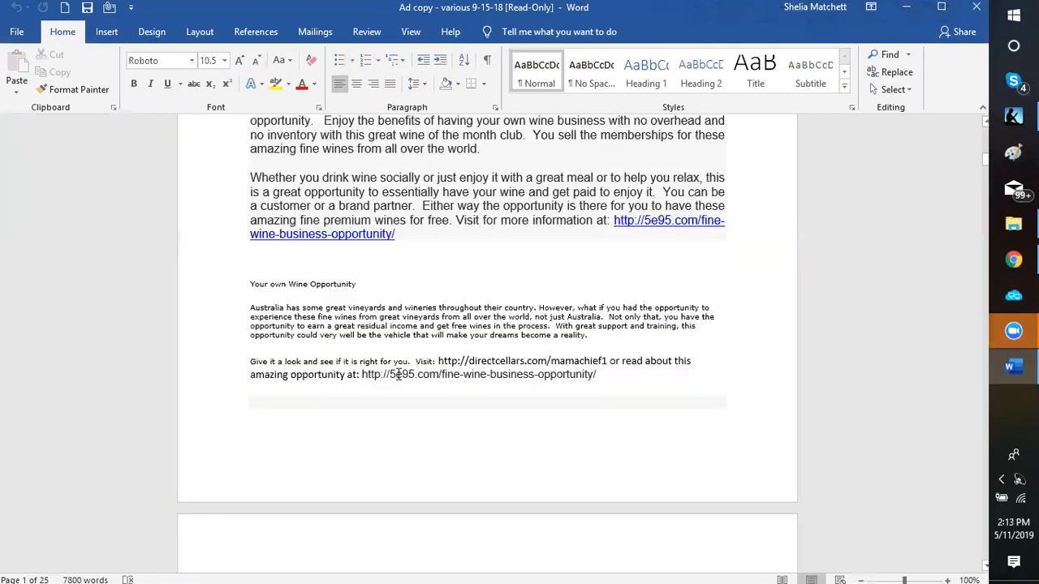
drag(614, 379, 362, 376)
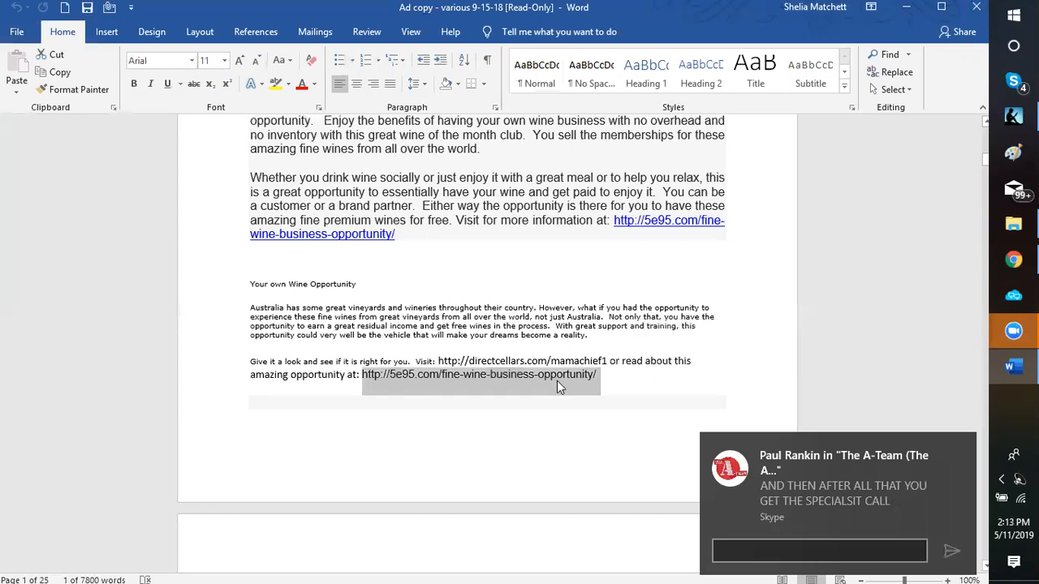
right_click(556, 381)
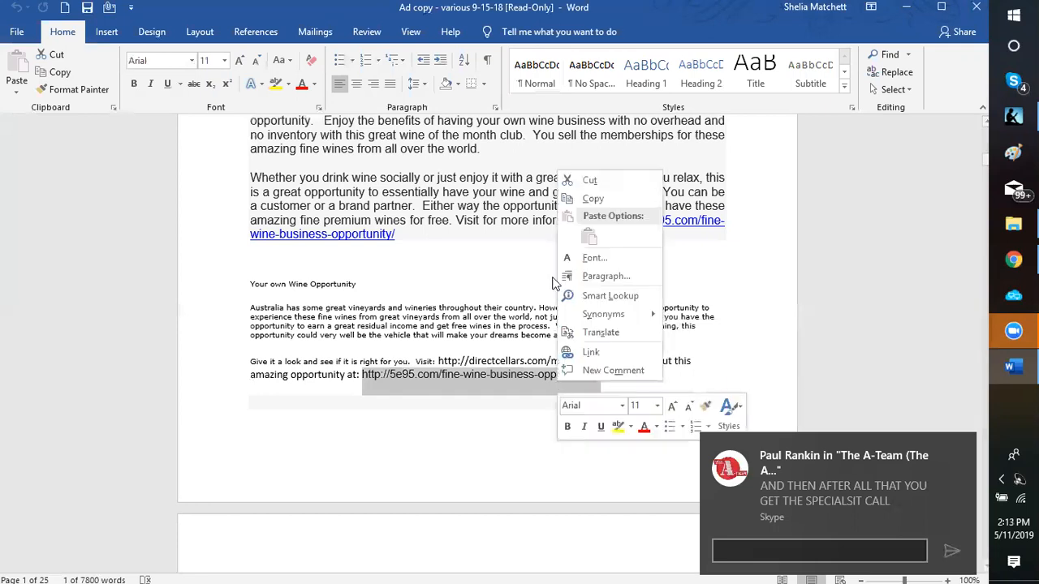
click(594, 200)
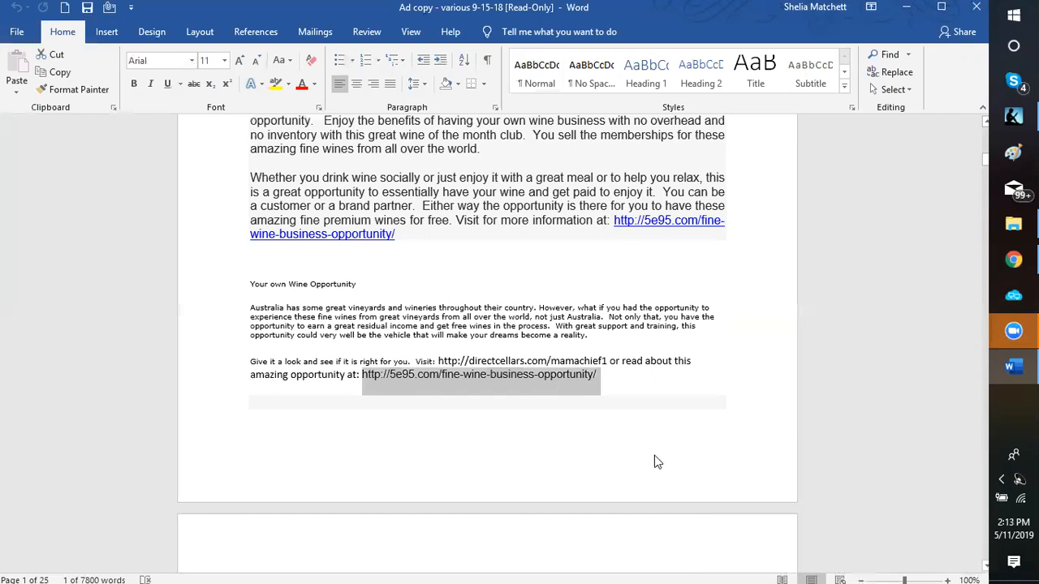
key(alt+Tab)
scroll(507, 412, down, 10)
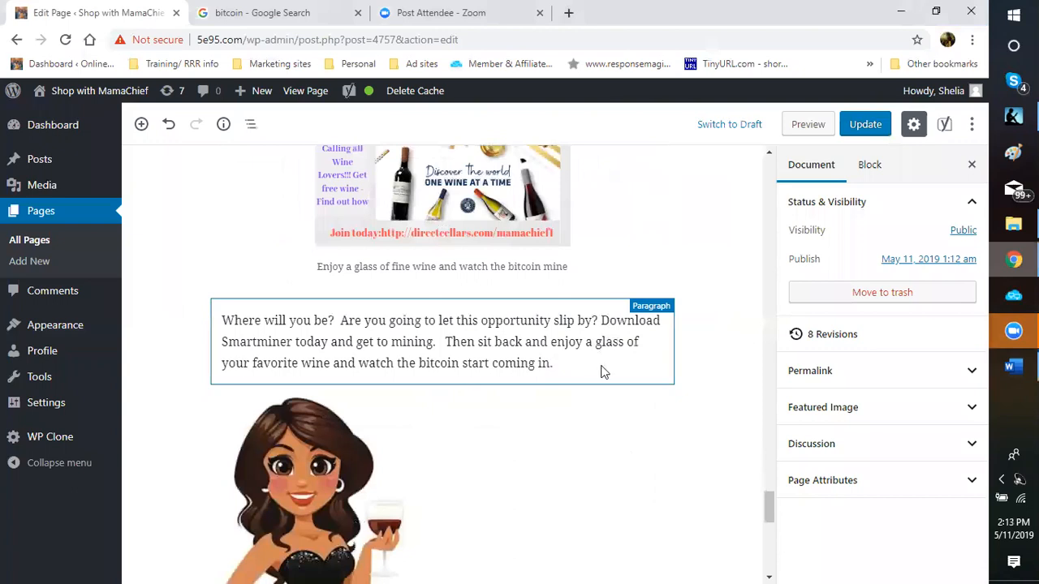
Step: Link 'glass of your favorite wine' to the pasted 5e95.com/fine-wine-business-opportunity/ URL
drag(604, 353, 593, 308)
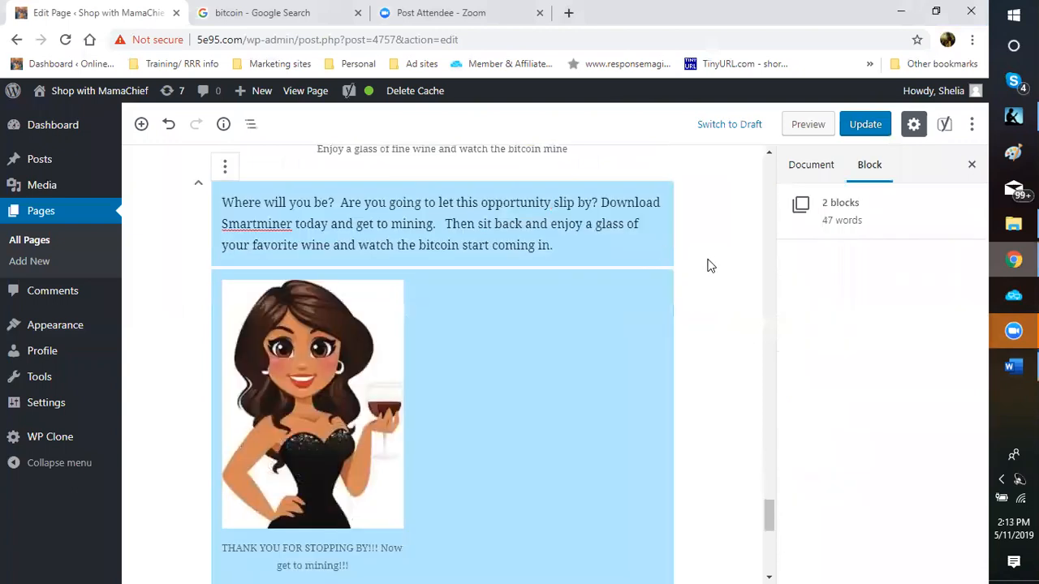
click(608, 233)
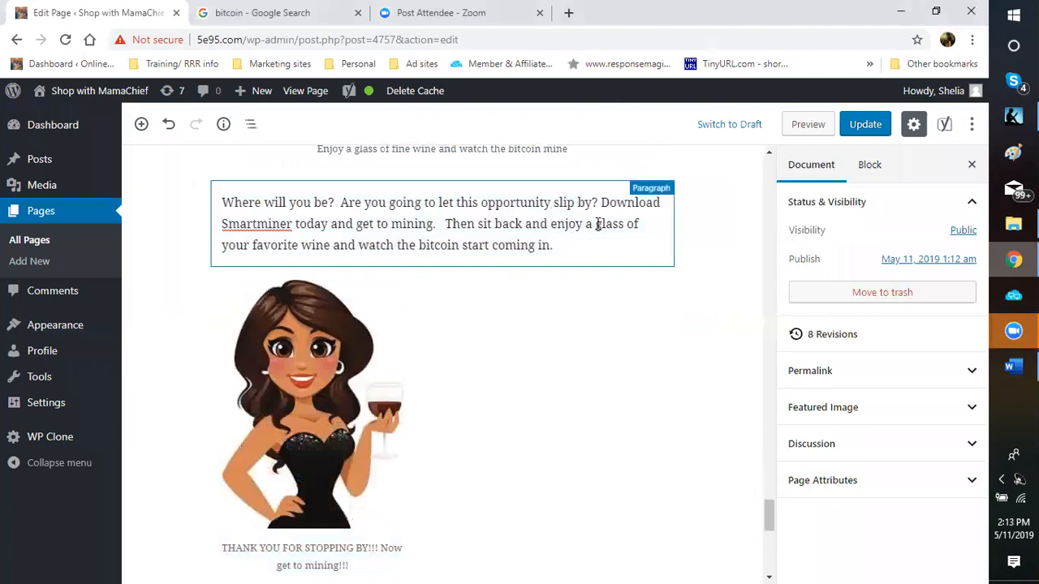
drag(255, 267, 329, 250)
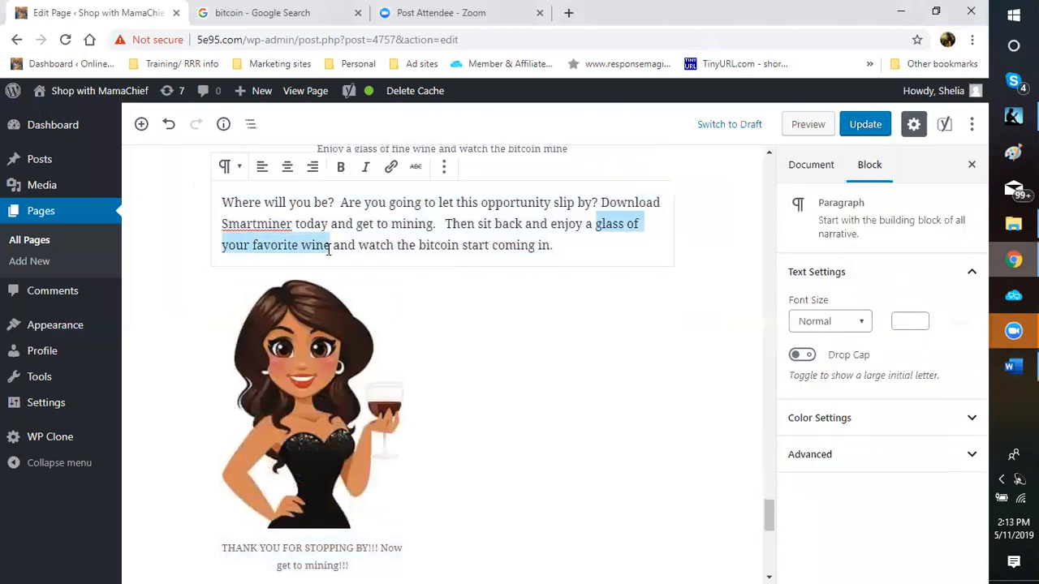
click(391, 168)
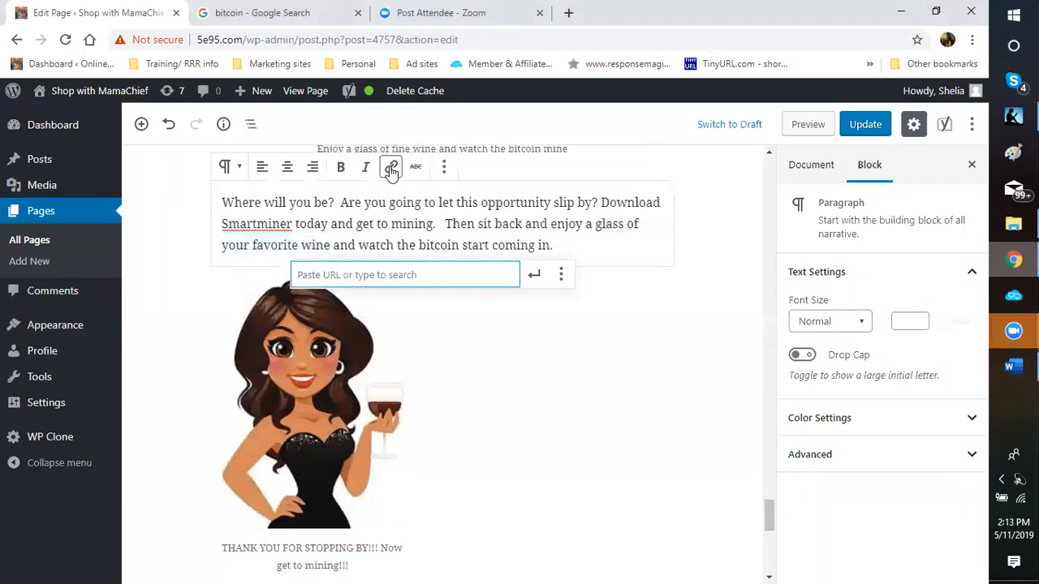
right_click(380, 276)
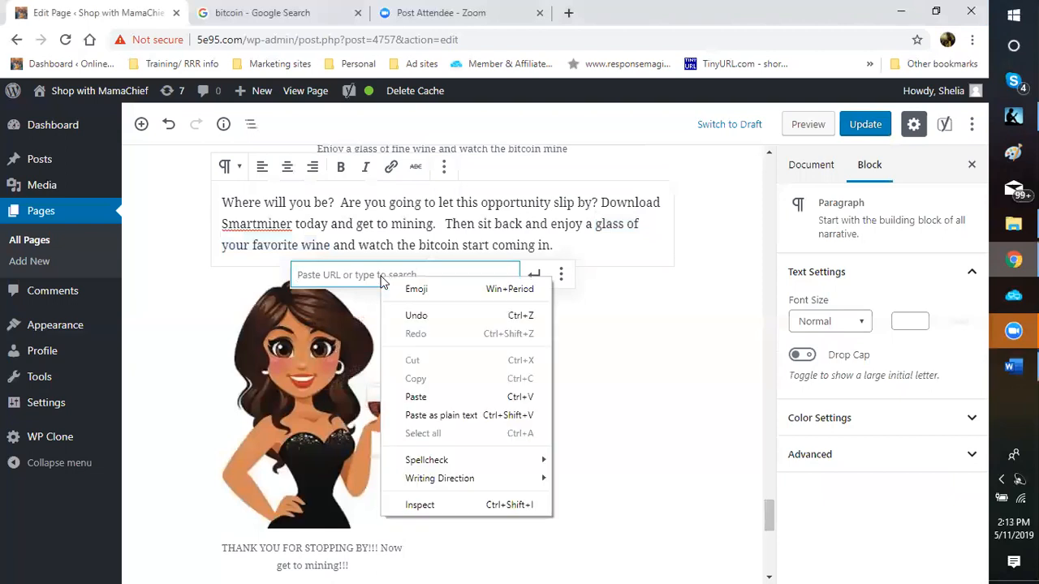
click(416, 397)
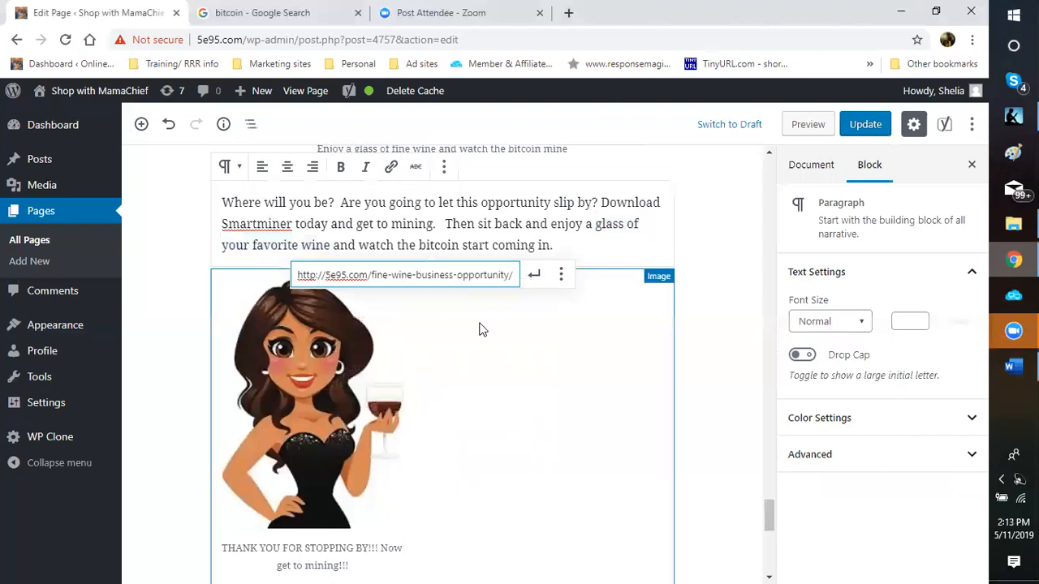
click(561, 278)
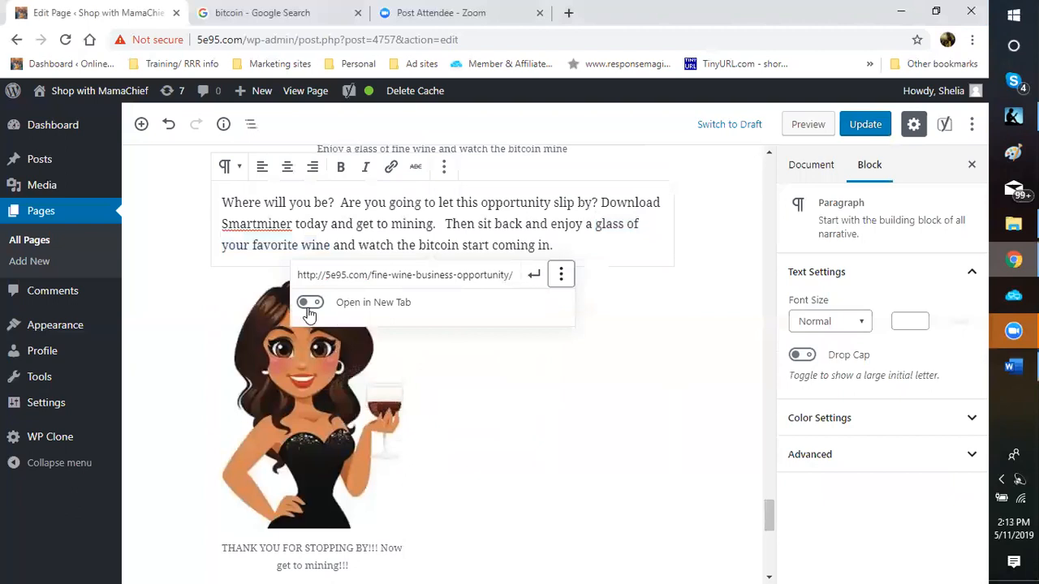
click(535, 278)
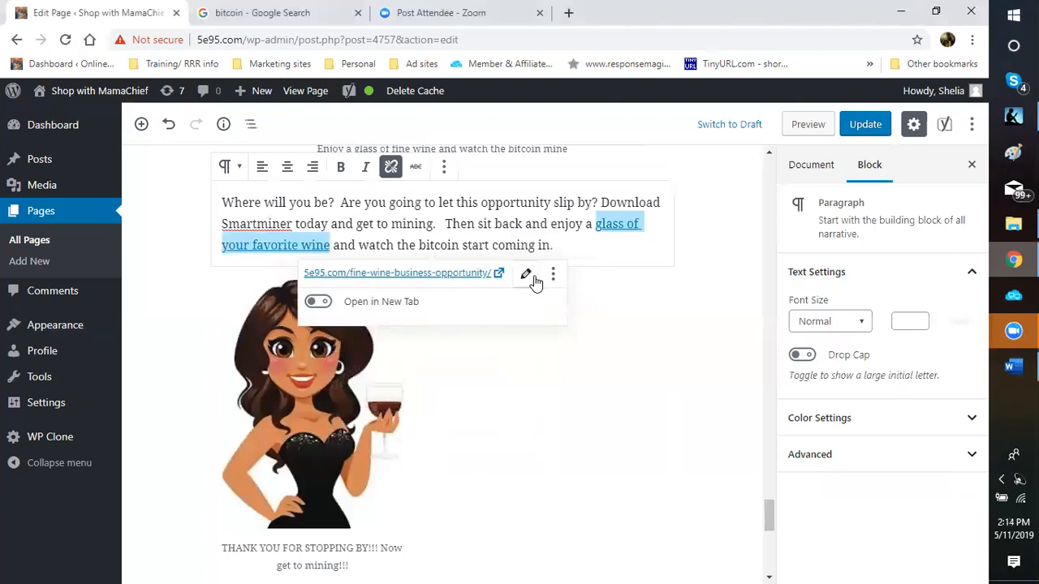
click(715, 280)
scroll(715, 280, up, 3)
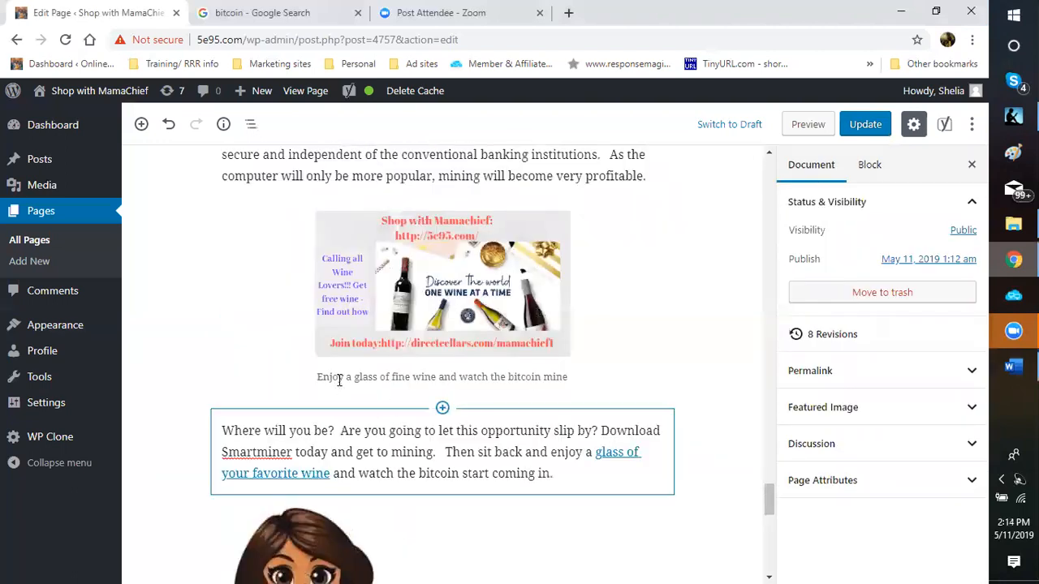
Step: Link the whole wine image caption to the pasted 5e95.com/fine-wine-business-opportunity/ URL
click(320, 376)
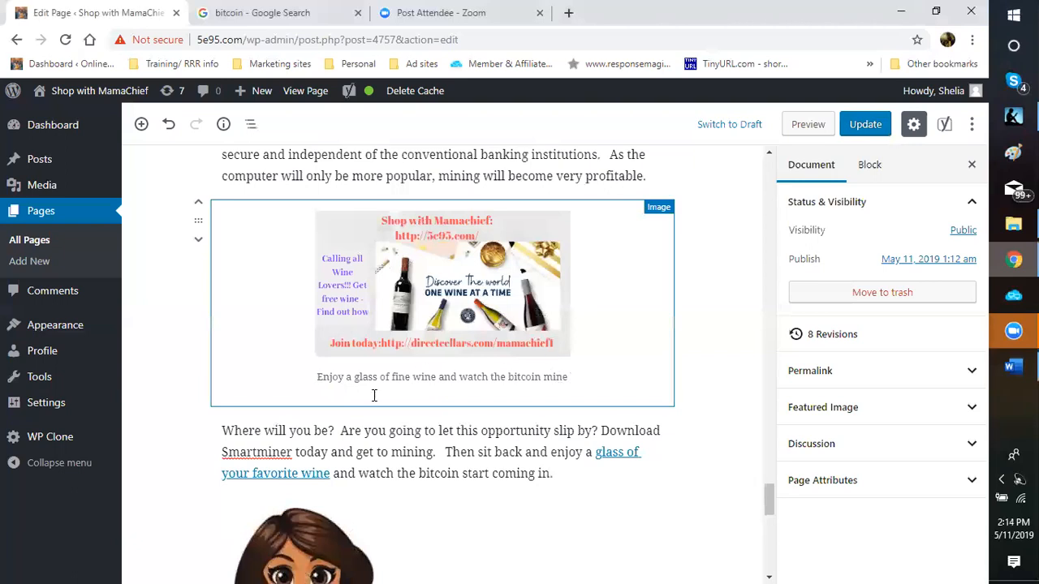
triple_click(325, 376)
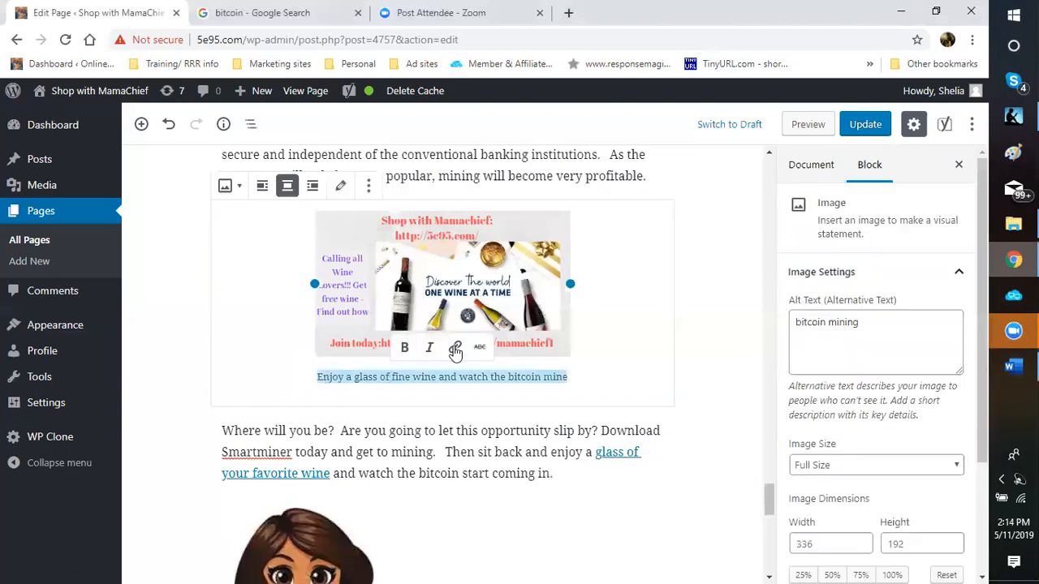
click(455, 348)
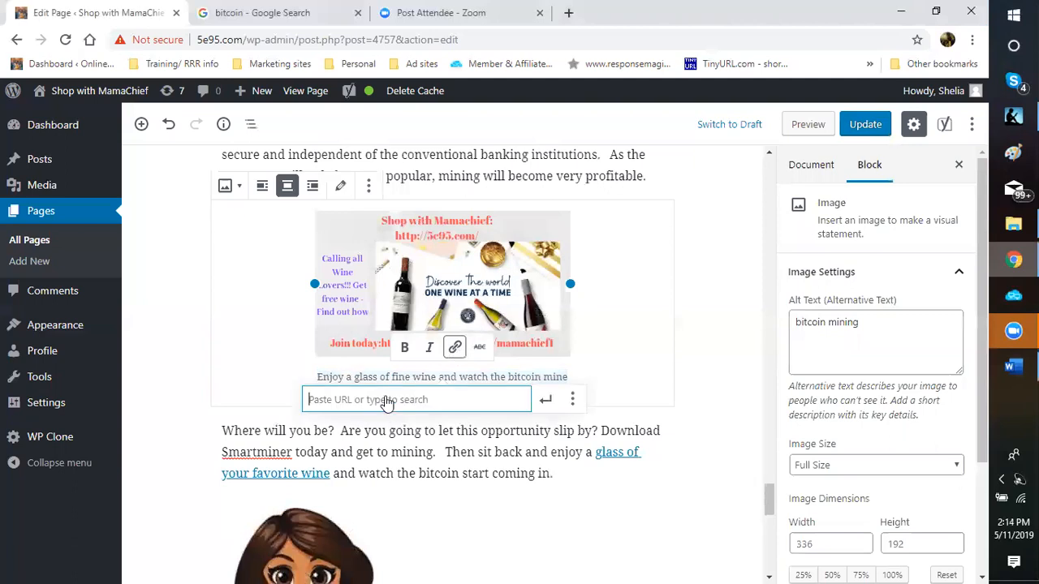
right_click(387, 401)
click(425, 283)
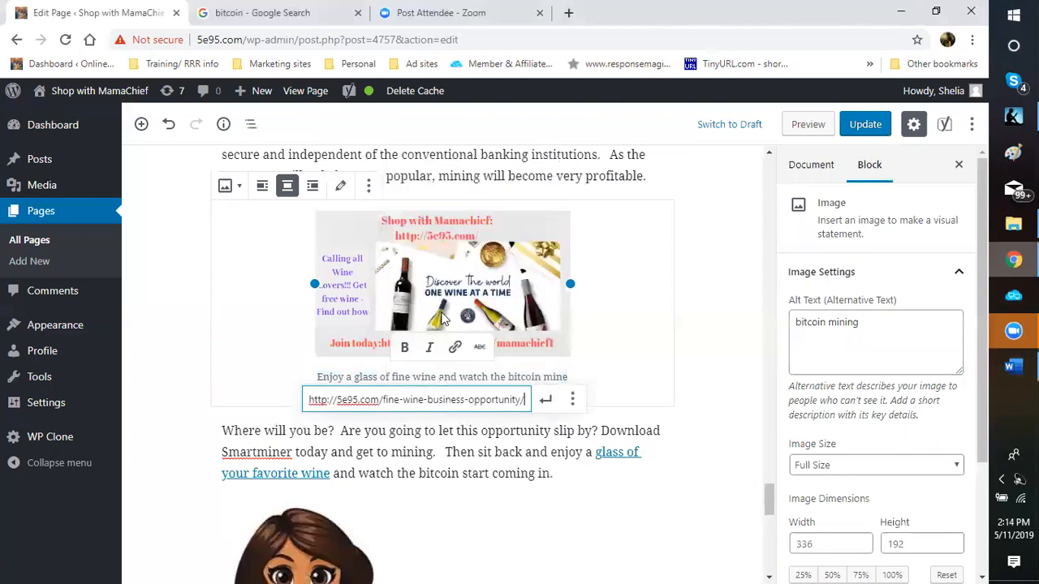
click(545, 404)
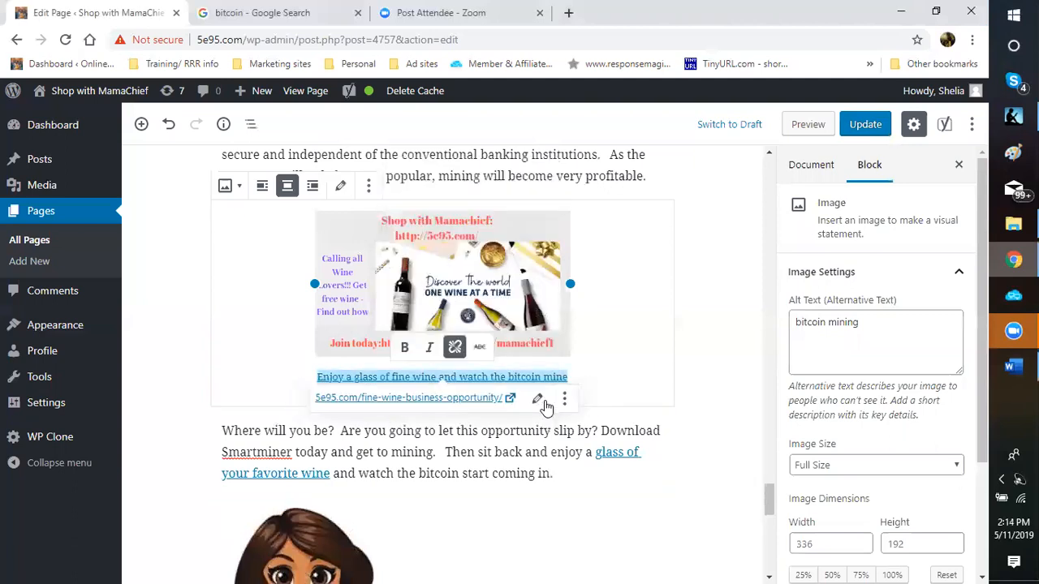
click(611, 350)
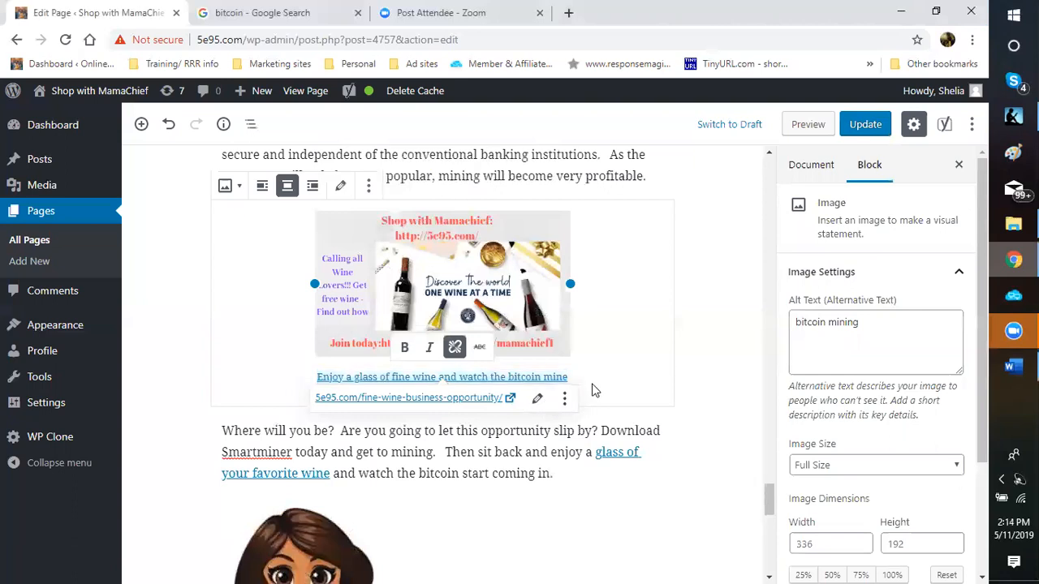
scroll(568, 297, up, 1)
scroll(569, 297, down, 1)
click(679, 294)
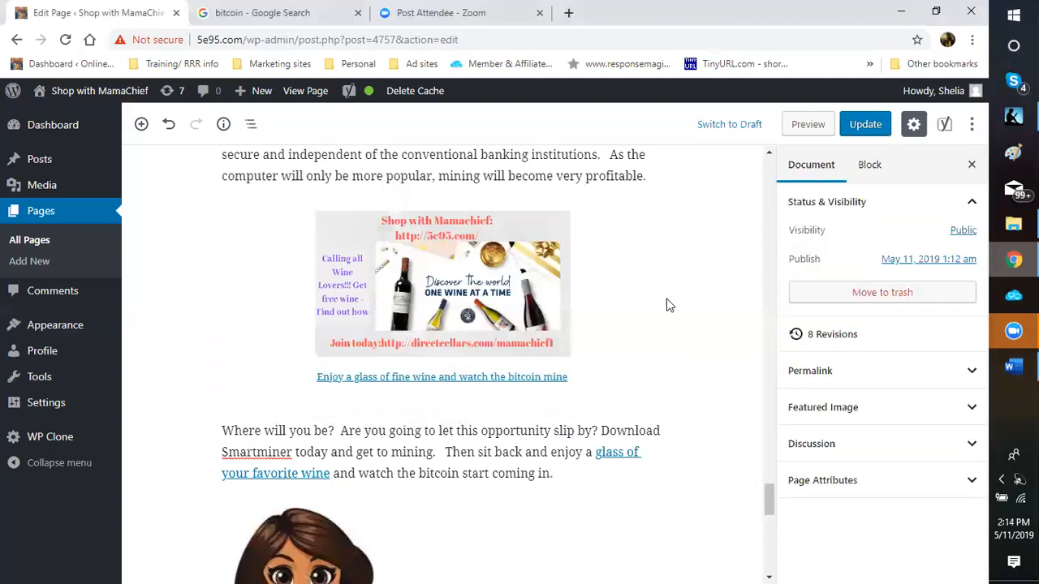
Step: Review the vacation gallery and retire-early paragraph, then switch to the Word ad copy
scroll(482, 297, up, 3)
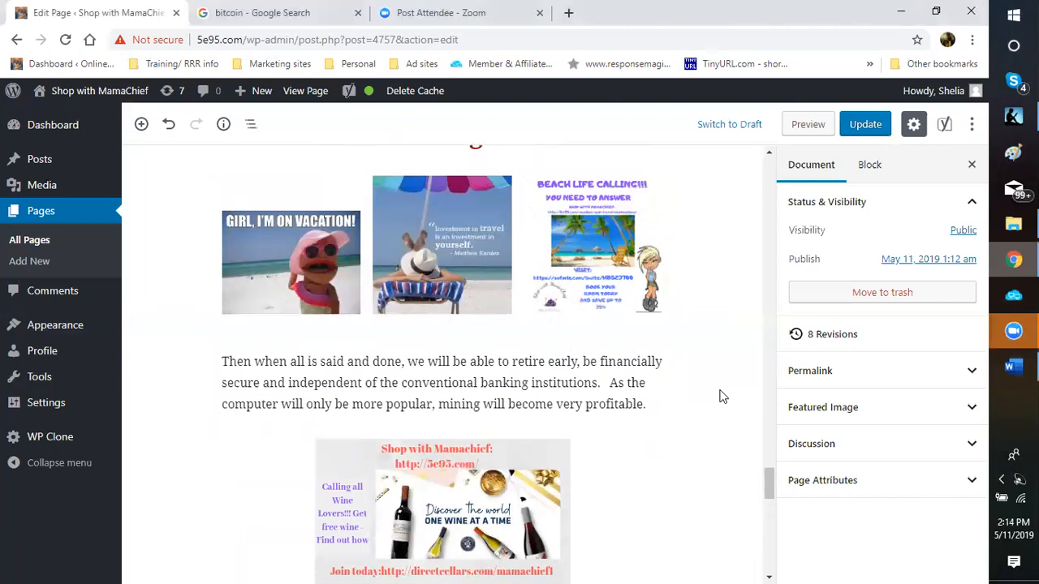
scroll(722, 396, up, 4)
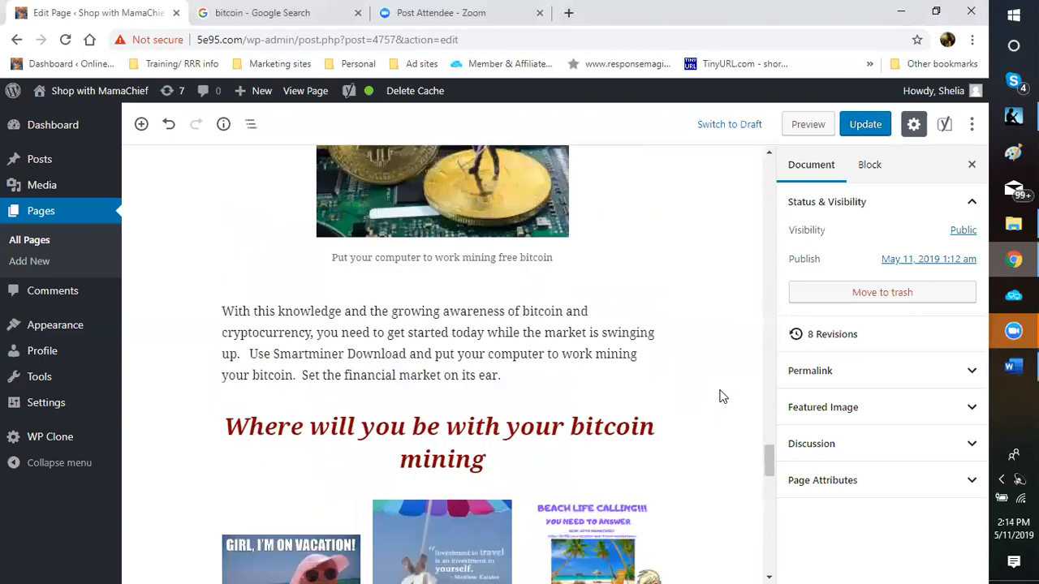
scroll(722, 396, down, 4)
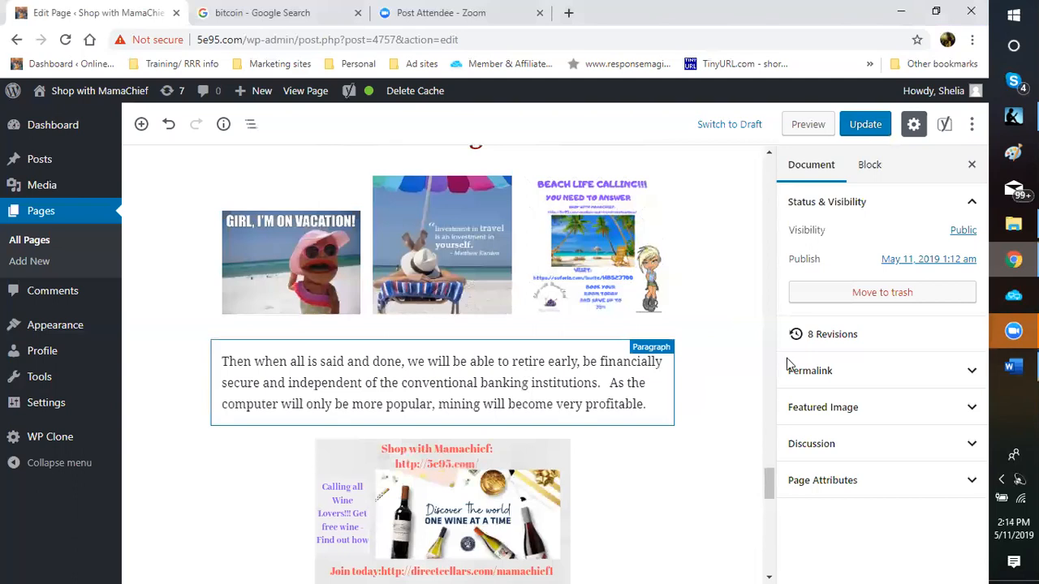
scroll(738, 355, down, 3)
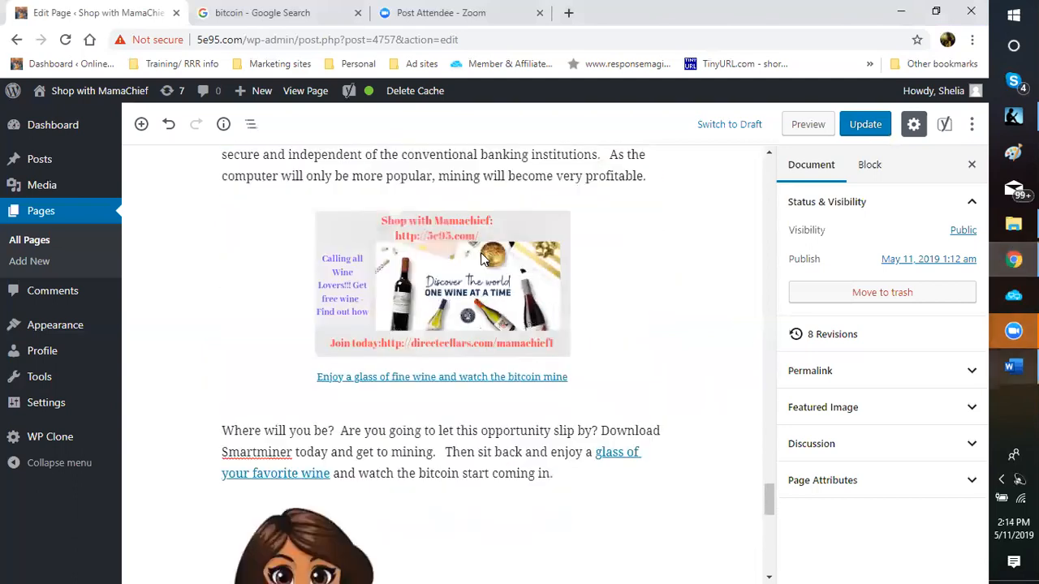
key(alt+Tab)
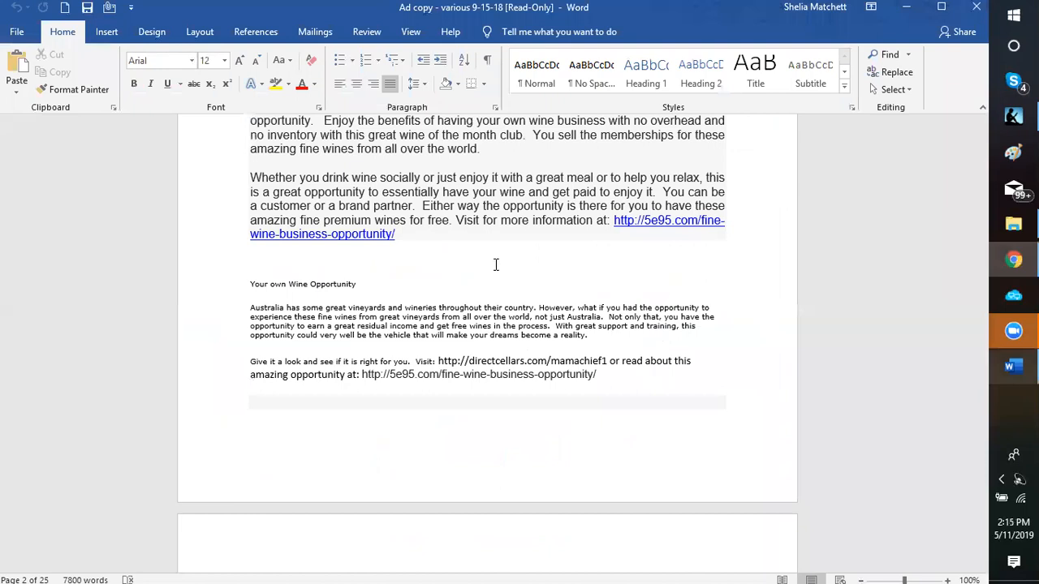
Step: Copy the 5e95.com vacation-and-travel-destinations URL from Word and return to WordPress
scroll(497, 268, up, 4)
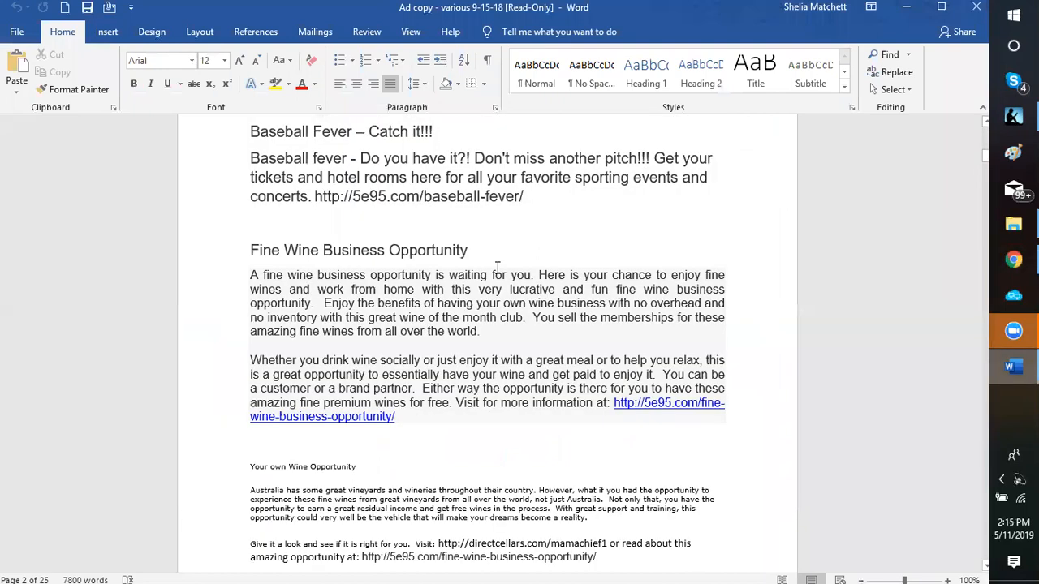
scroll(498, 268, up, 1)
scroll(479, 227, up, 2)
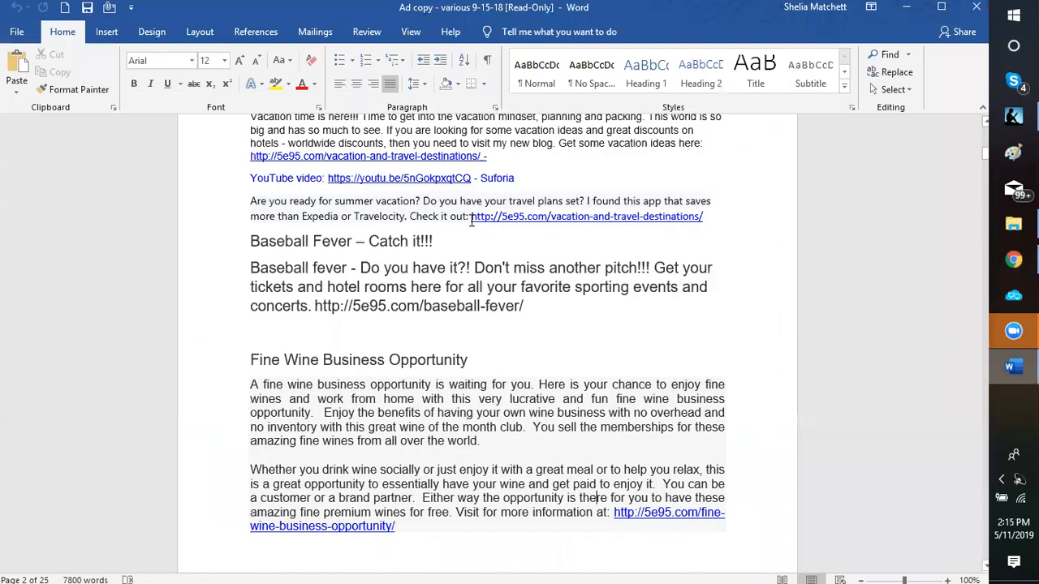
drag(471, 218, 664, 224)
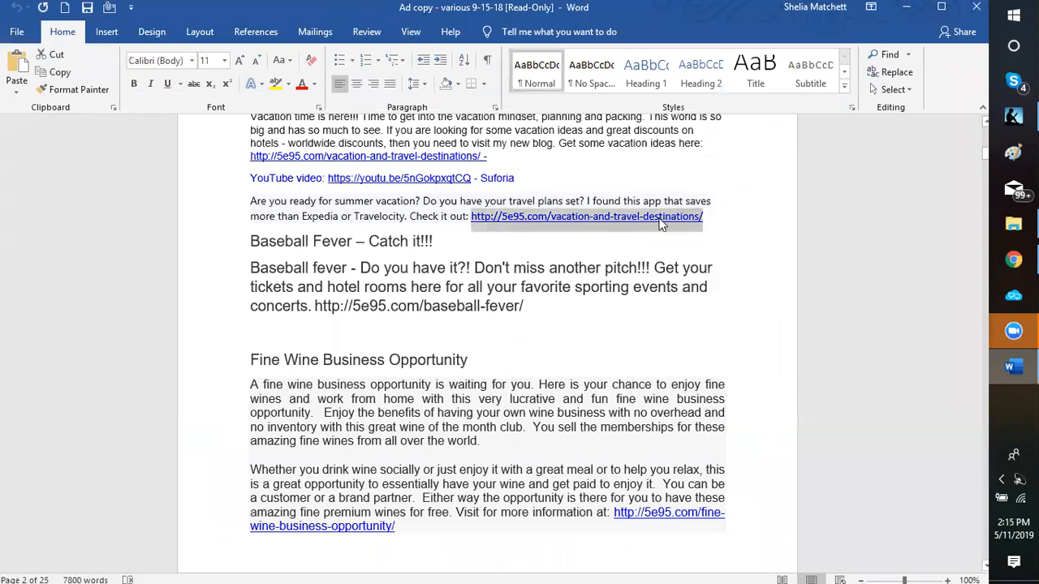
right_click(661, 224)
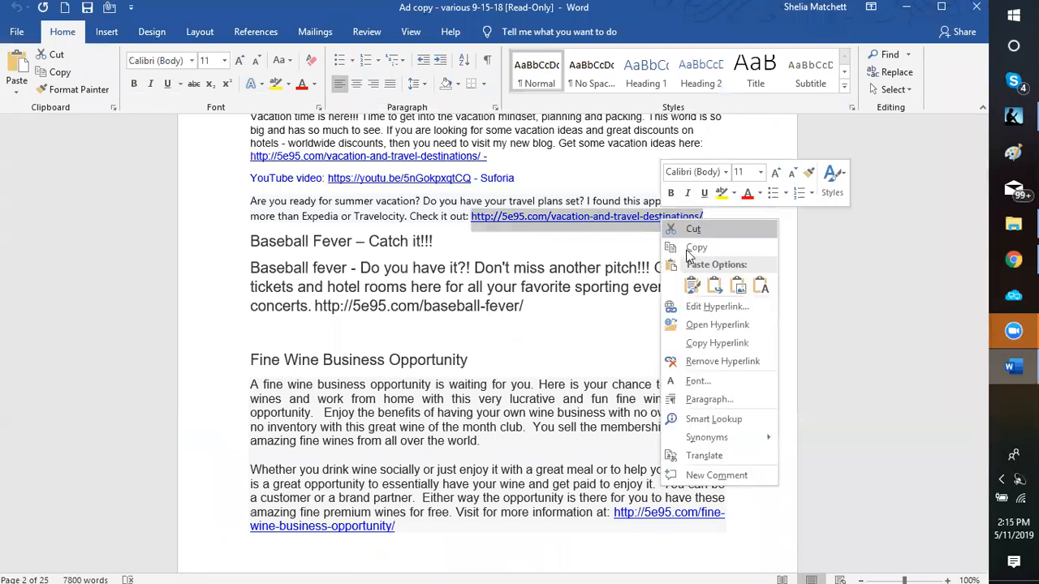
click(696, 247)
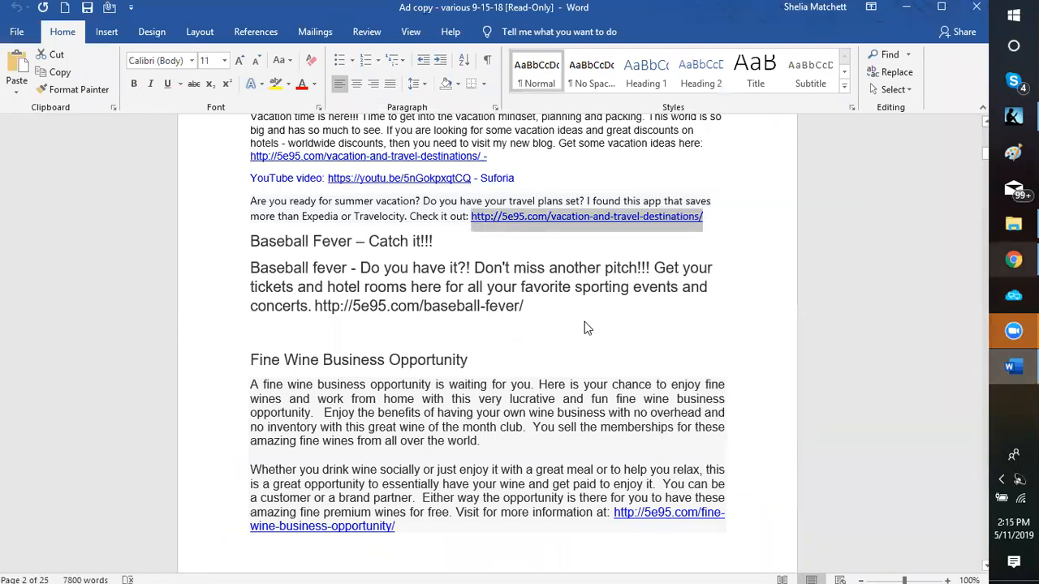
key(alt+Tab)
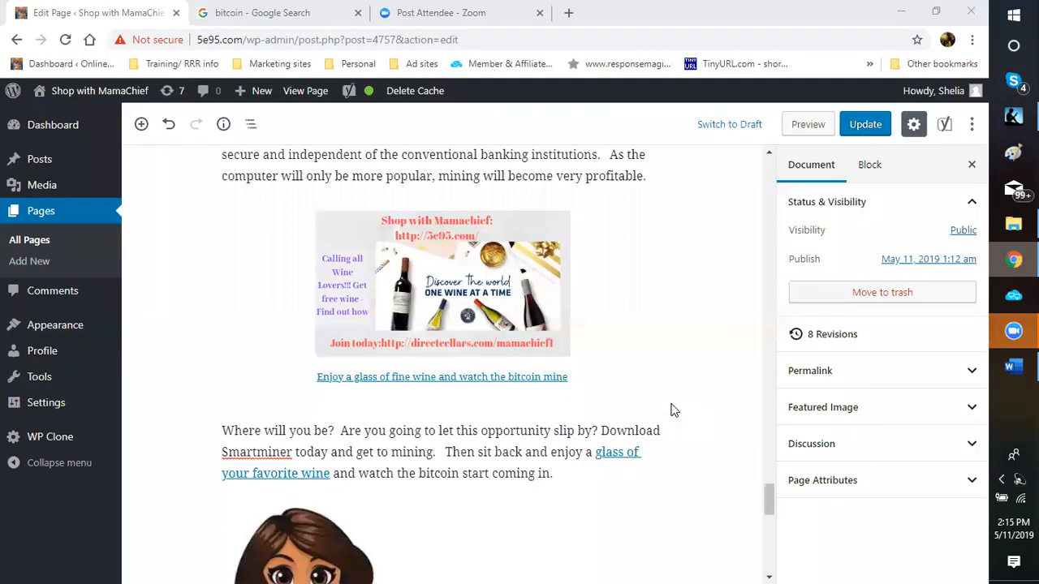
scroll(673, 405, up, 6)
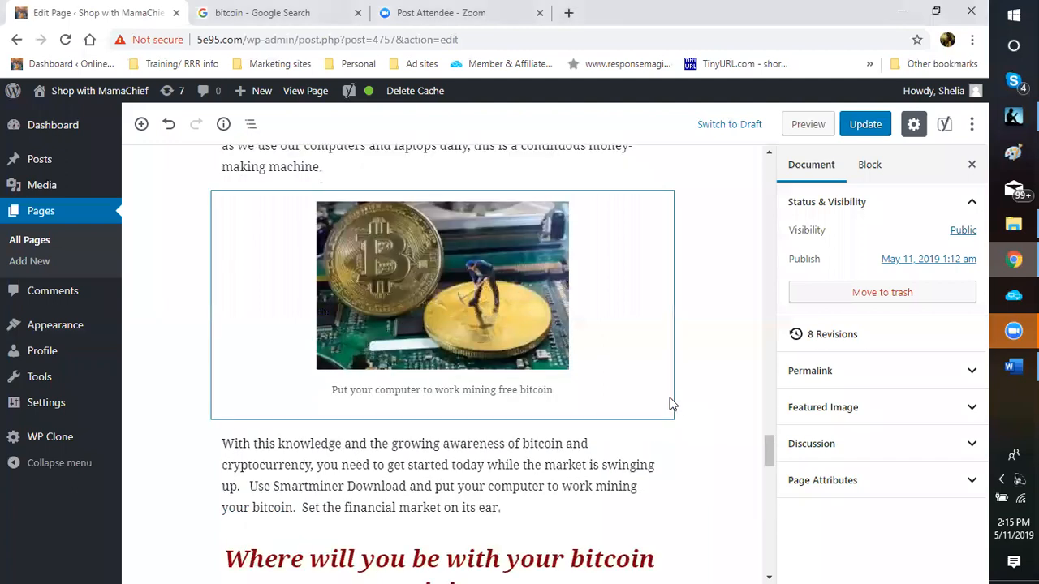
scroll(672, 403, down, 3)
scroll(672, 404, down, 2)
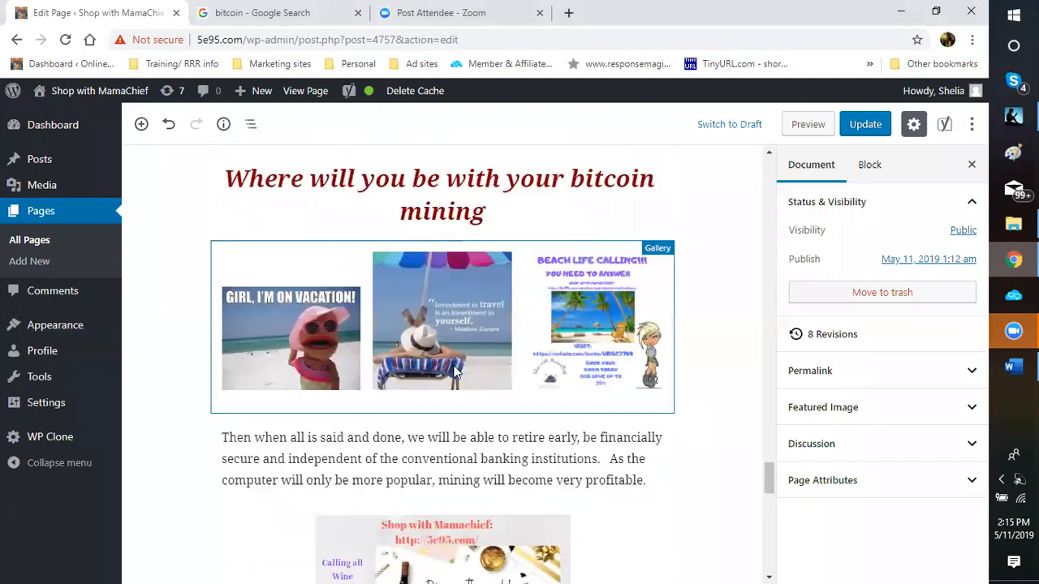
Step: Caption the middle beach-chair gallery image 'Join me!!!'
mouse_move(271, 378)
click(426, 370)
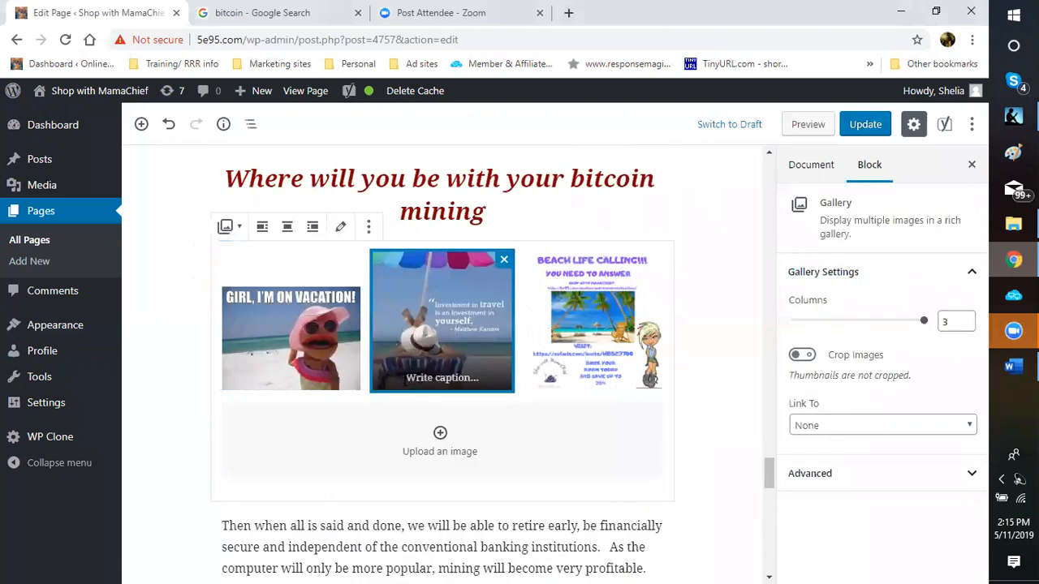
click(406, 378)
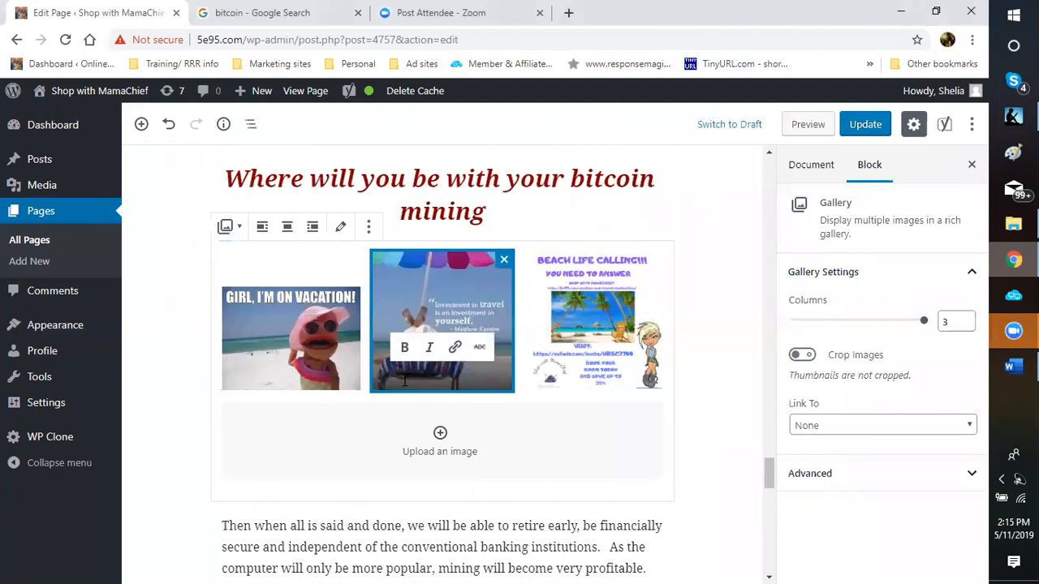
text(Join me)
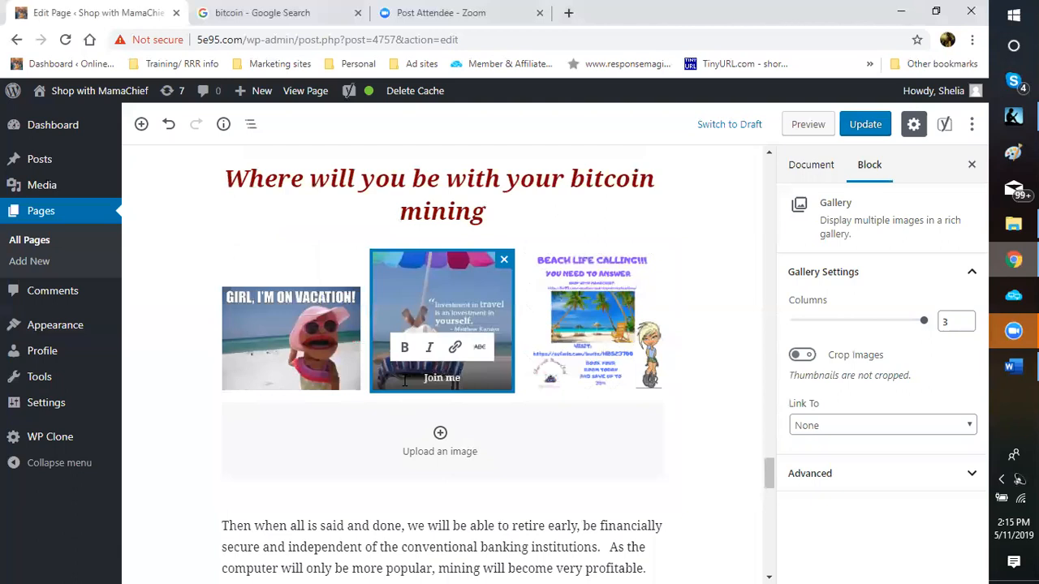
text(!!!)
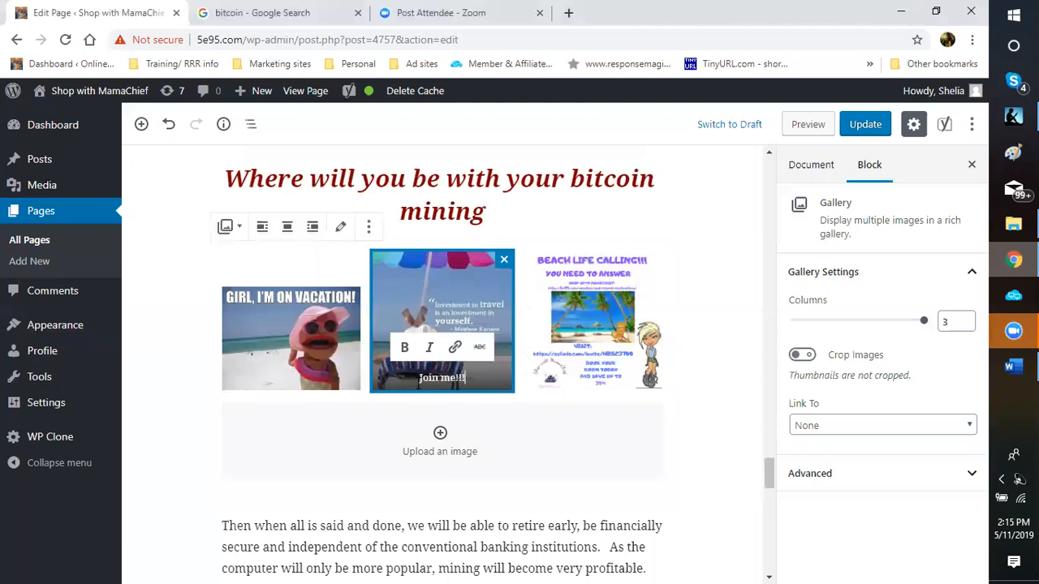
Step: Link the 'Join me!!!' caption to 5e95.com/vacation-and-travel-destinations/
key(ctrl+a)
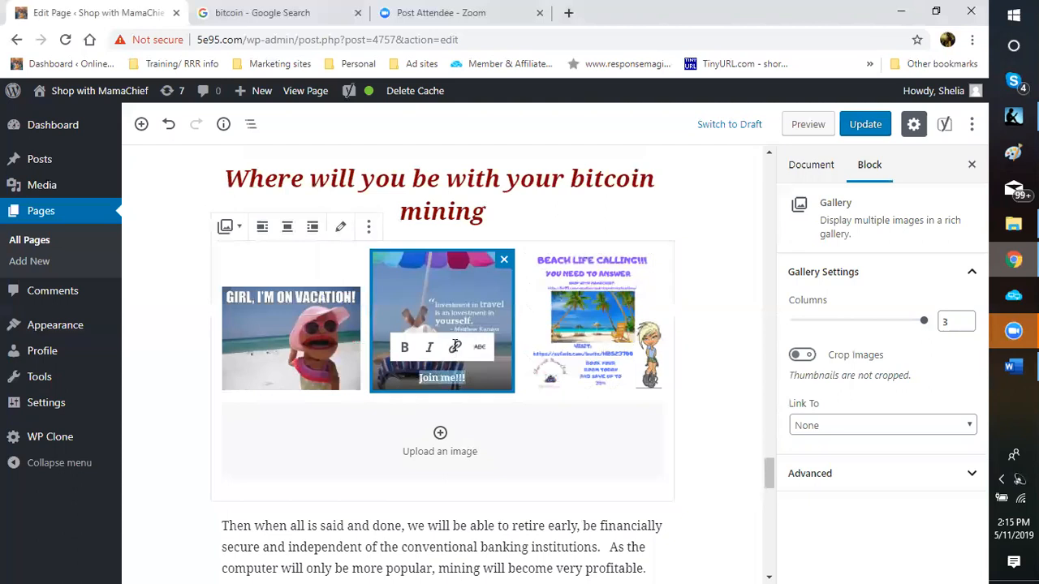
click(455, 352)
right_click(546, 414)
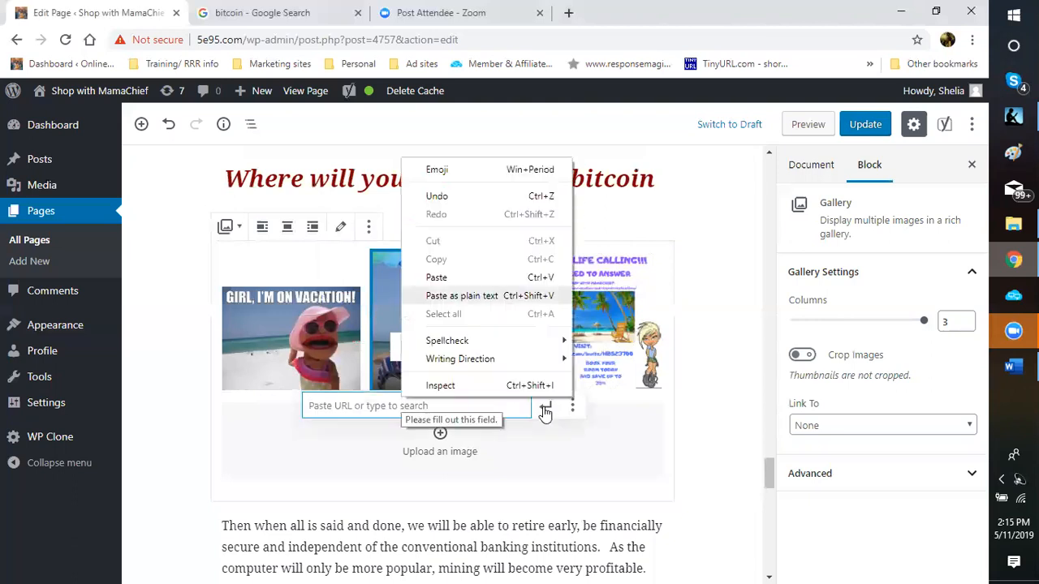
click(462, 295)
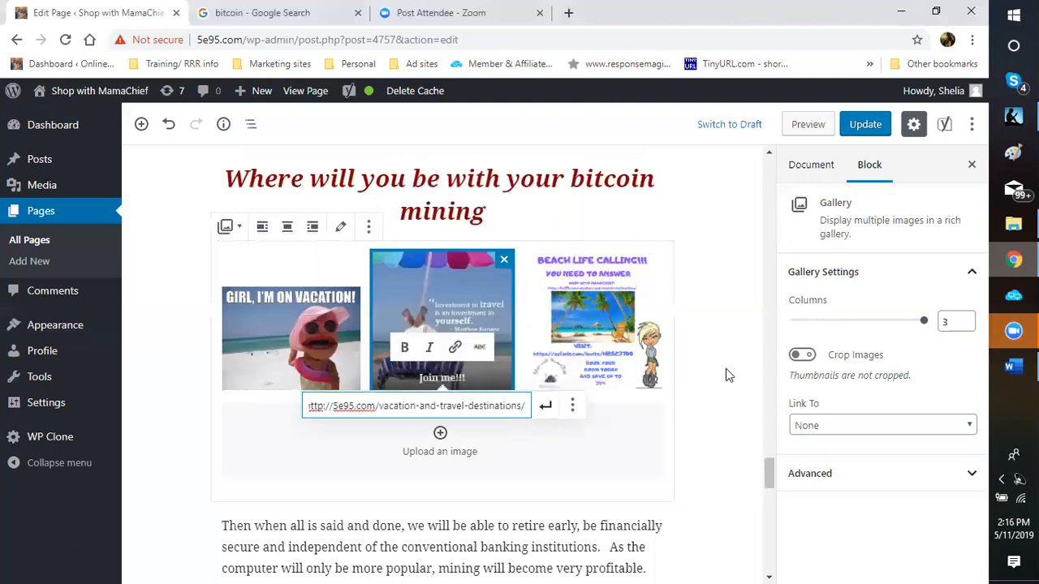
key(Tab)
key(Return)
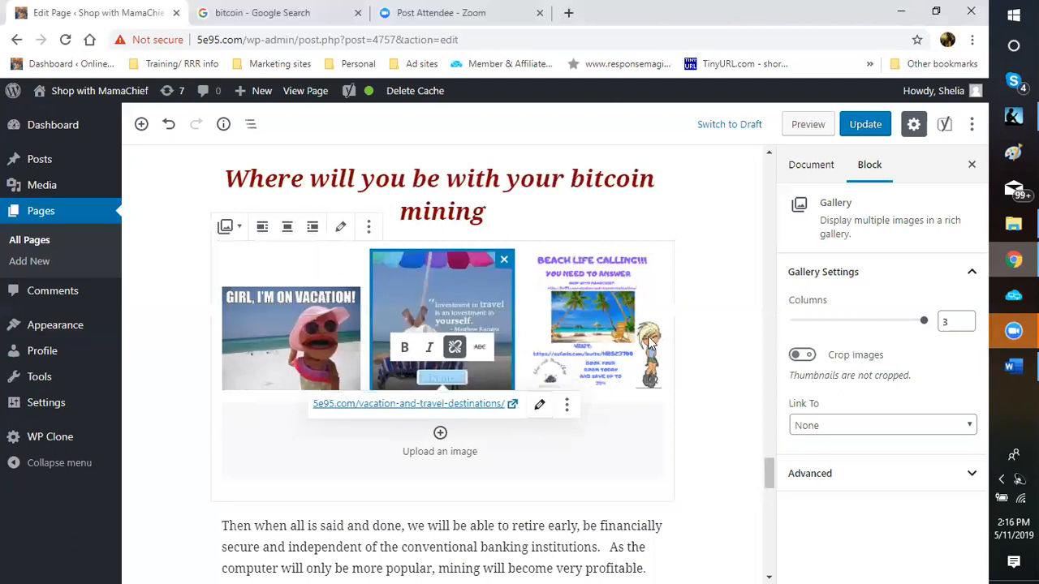
click(691, 396)
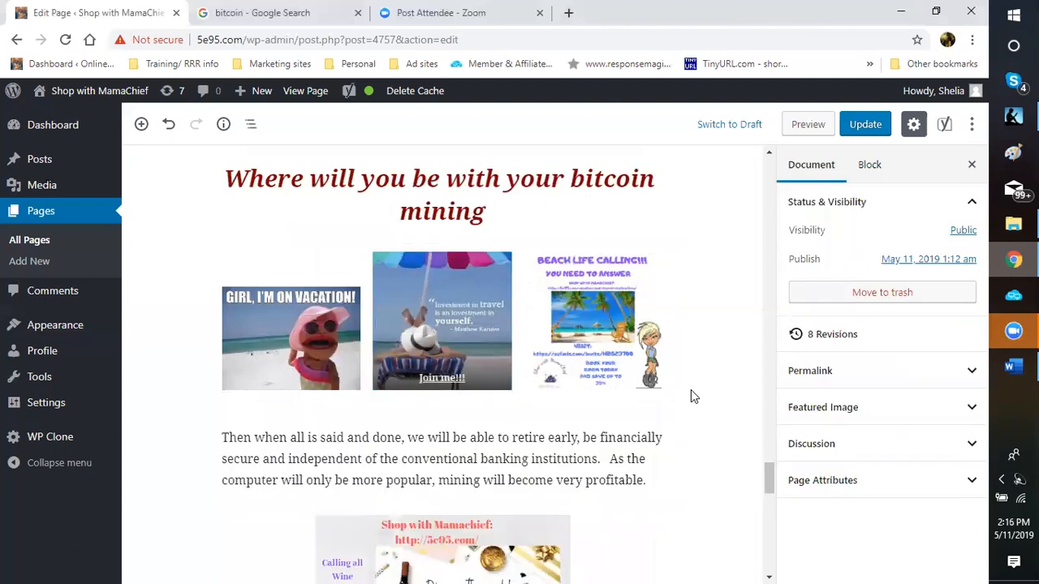
Step: Link 'retire early,' in the retirement paragraph to 5e95.com/vacation-and-travel-destinations/
scroll(691, 396, down, 5)
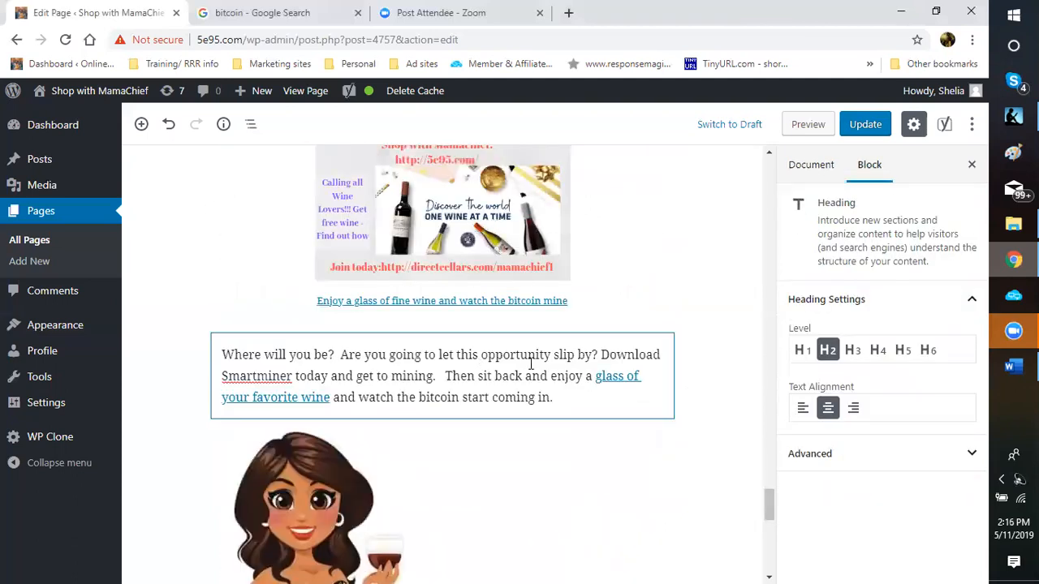
scroll(568, 362, up, 4)
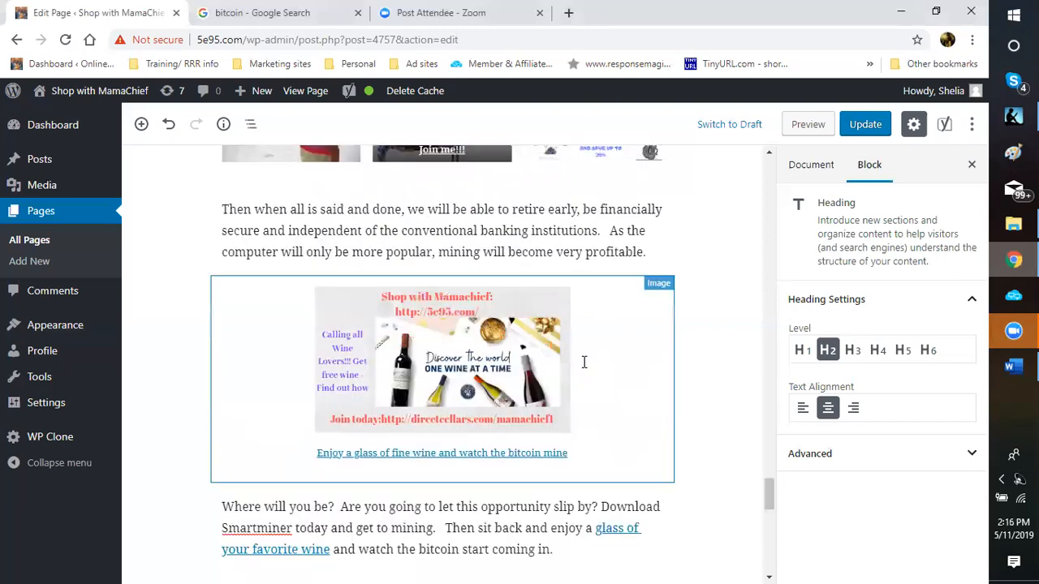
scroll(583, 362, up, 4)
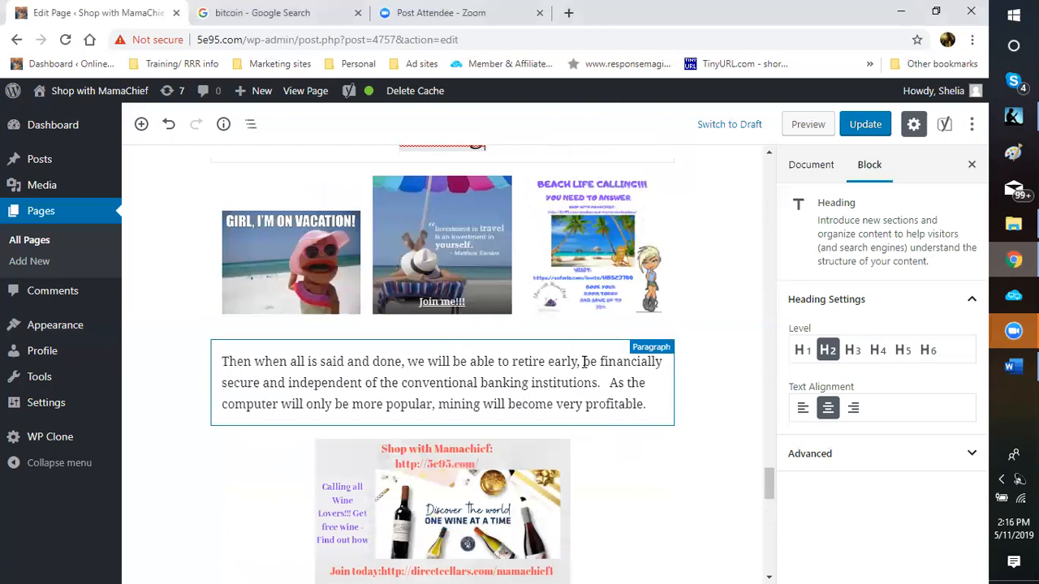
click(449, 324)
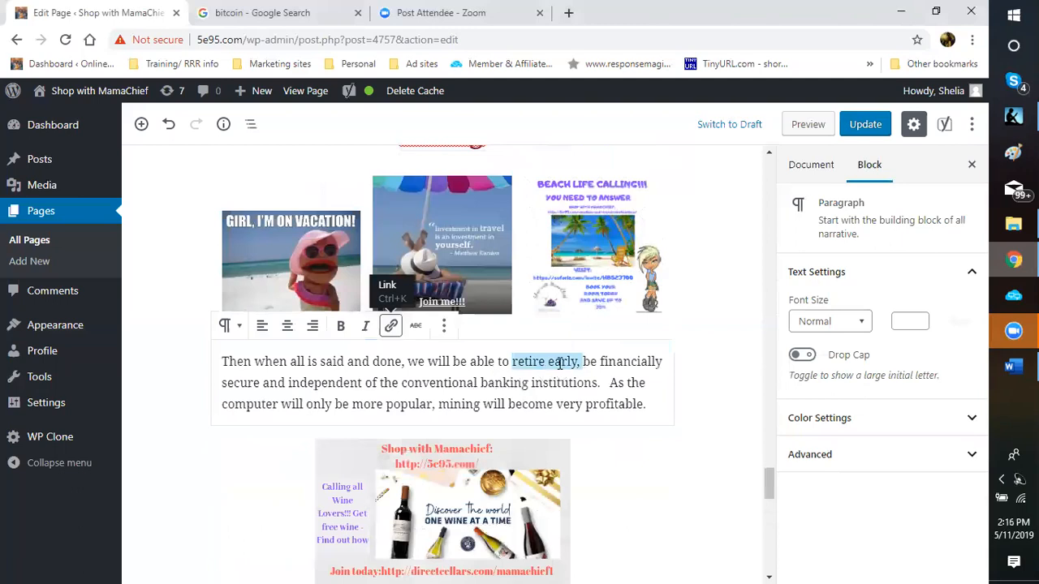
key(ctrl+k)
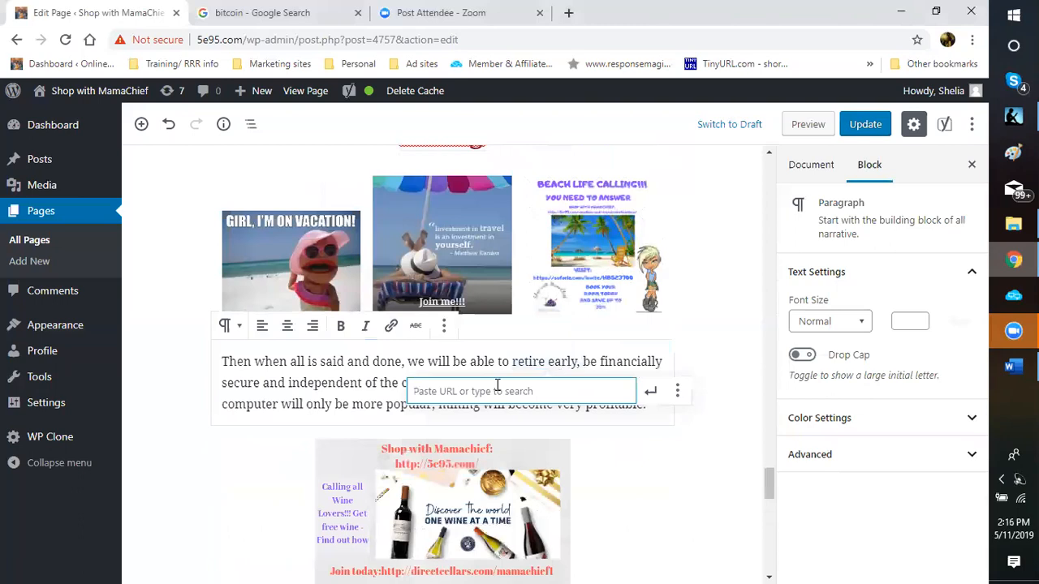
right_click(499, 389)
key(Up)
key(Return)
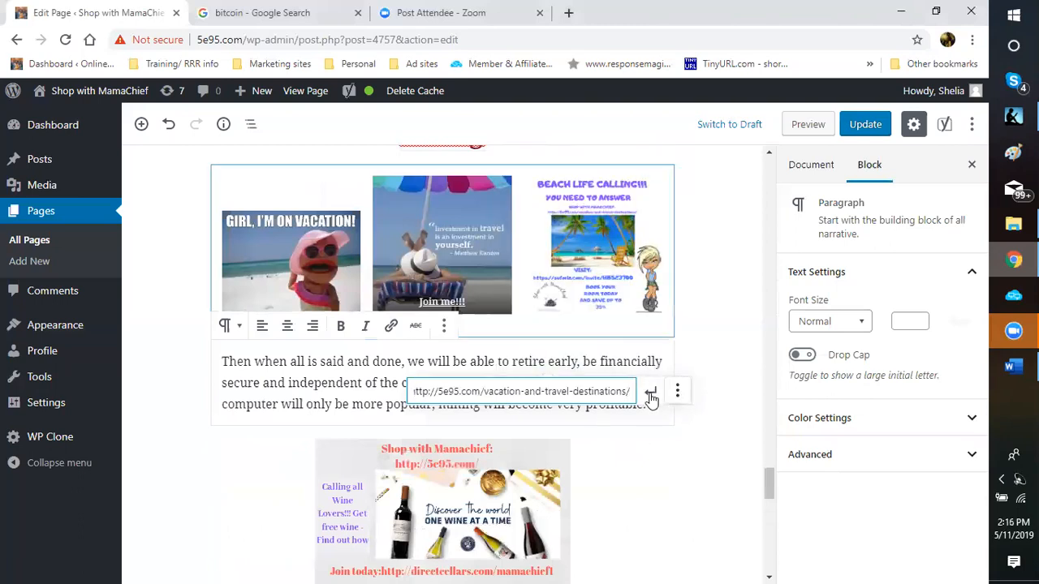
key(Return)
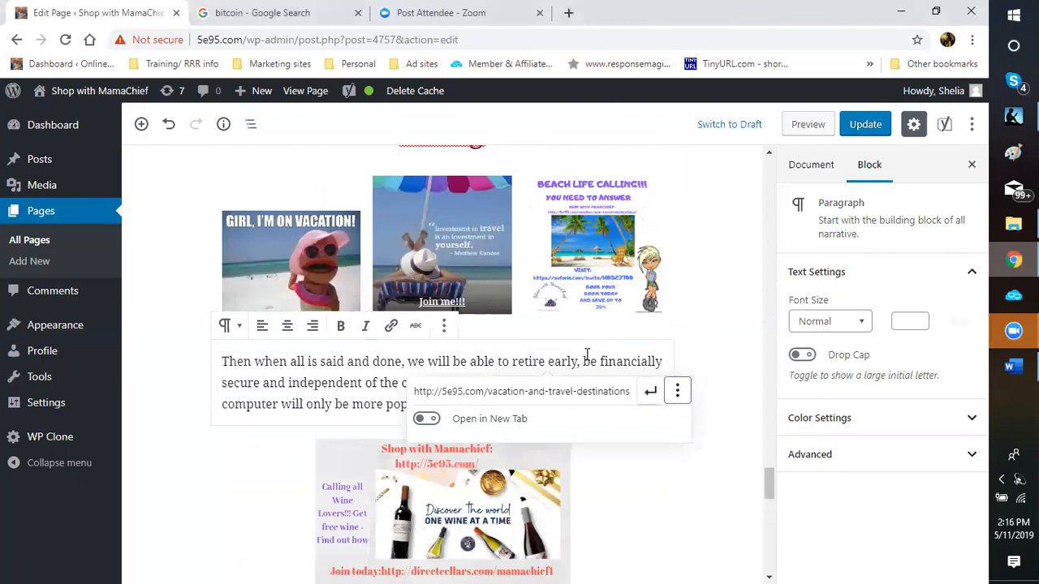
key(Return)
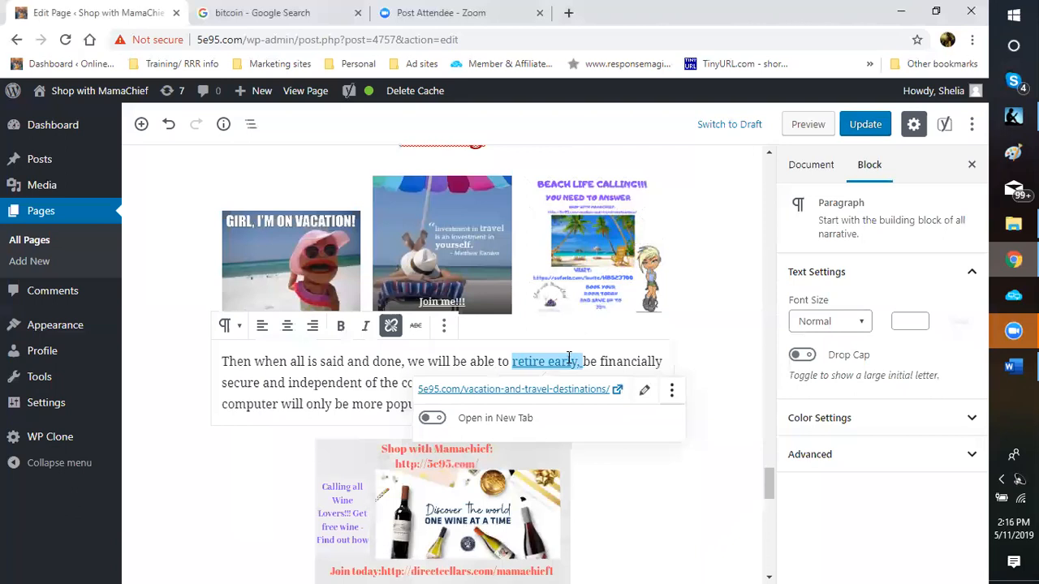
click(569, 358)
scroll(570, 358, up, 5)
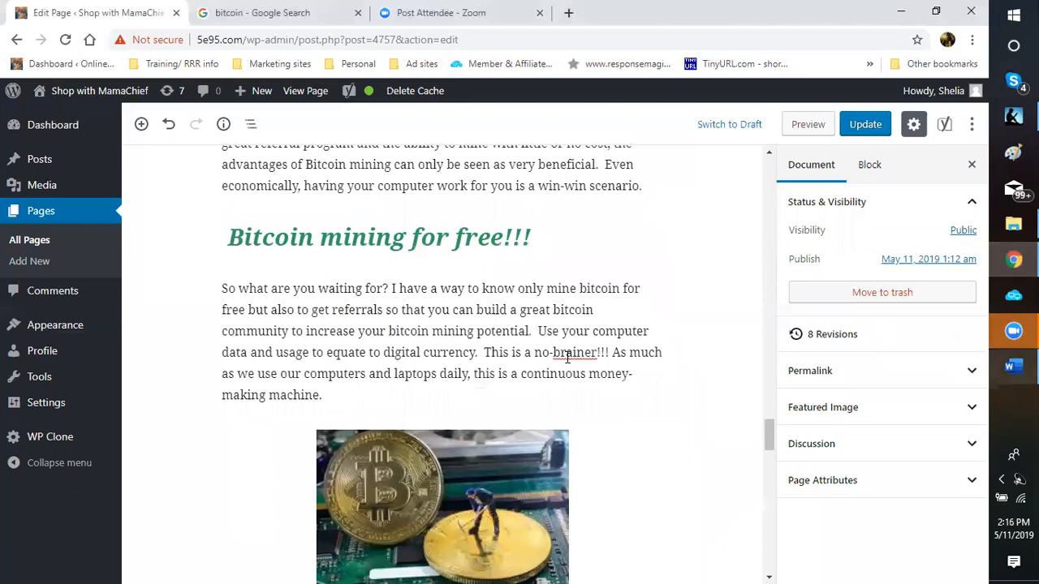
Step: Return to the Word 'Ad copy - various 9-15-18' document, scrolled to the wine club text
key(alt+Tab)
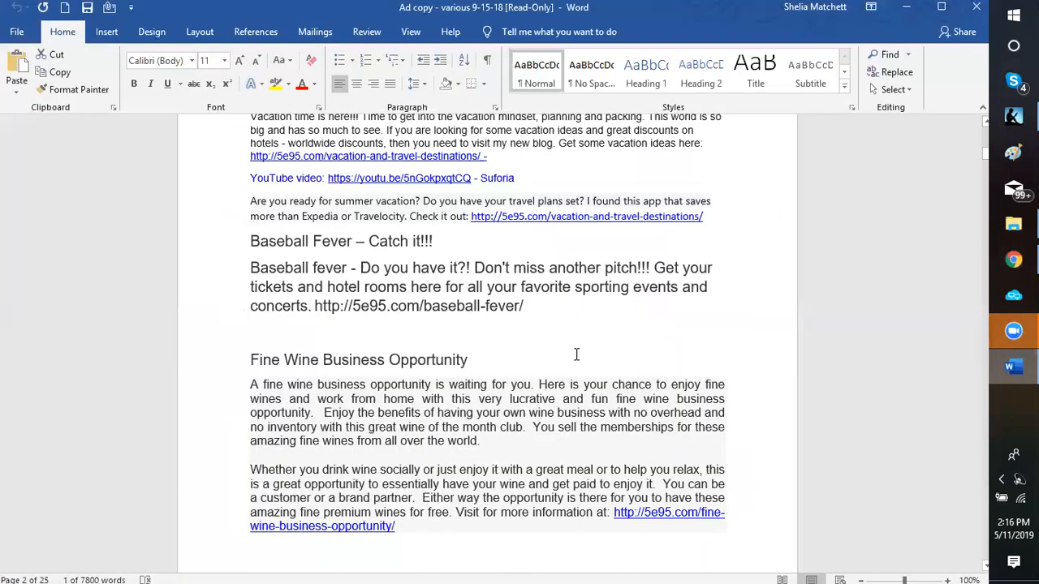
scroll(576, 355, down, 3)
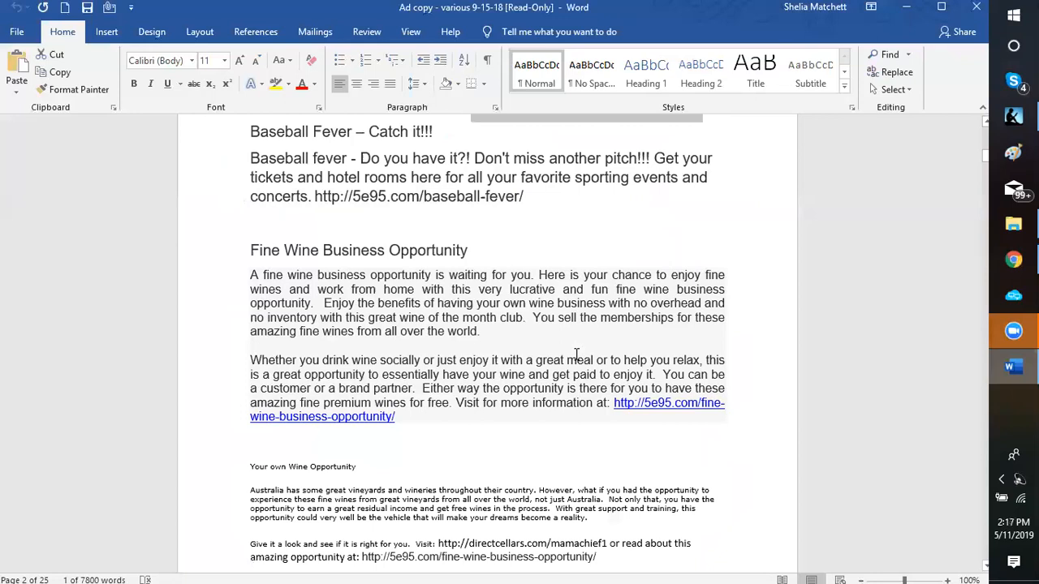
scroll(577, 355, down, 6)
scroll(577, 355, down, 10)
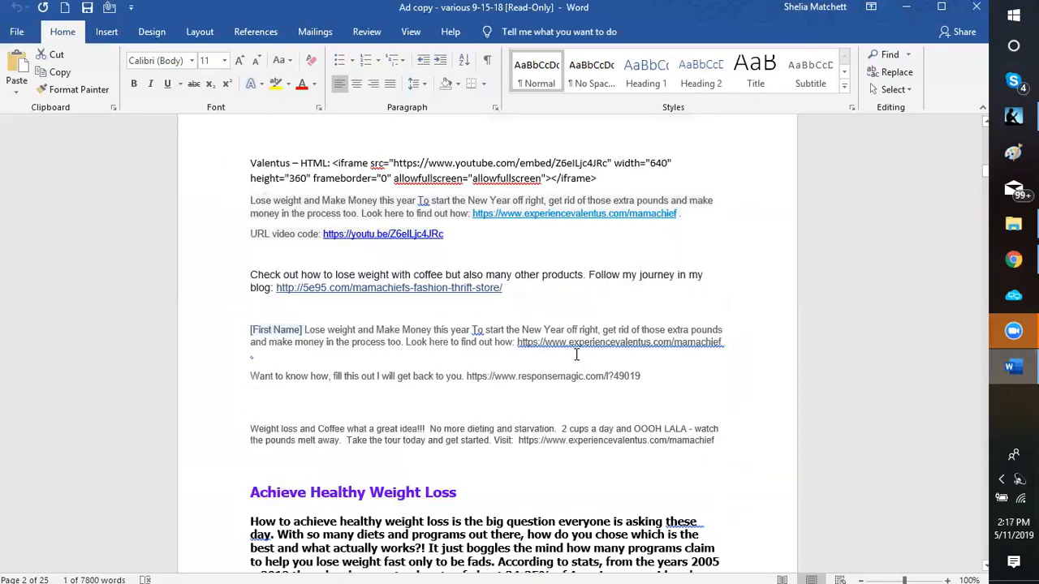
scroll(576, 355, down, 4)
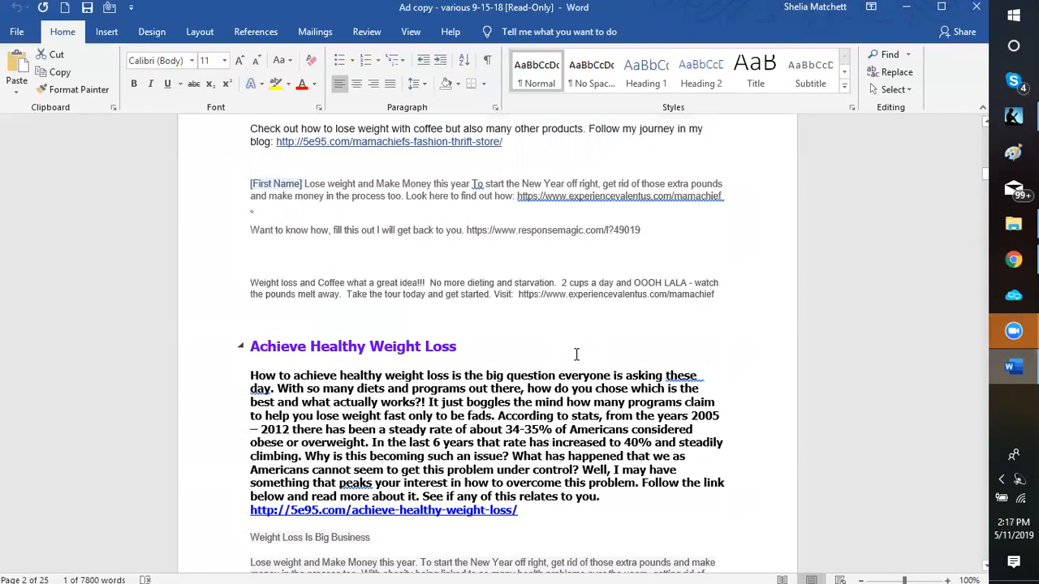
scroll(576, 354, down, 5)
scroll(576, 355, down, 5)
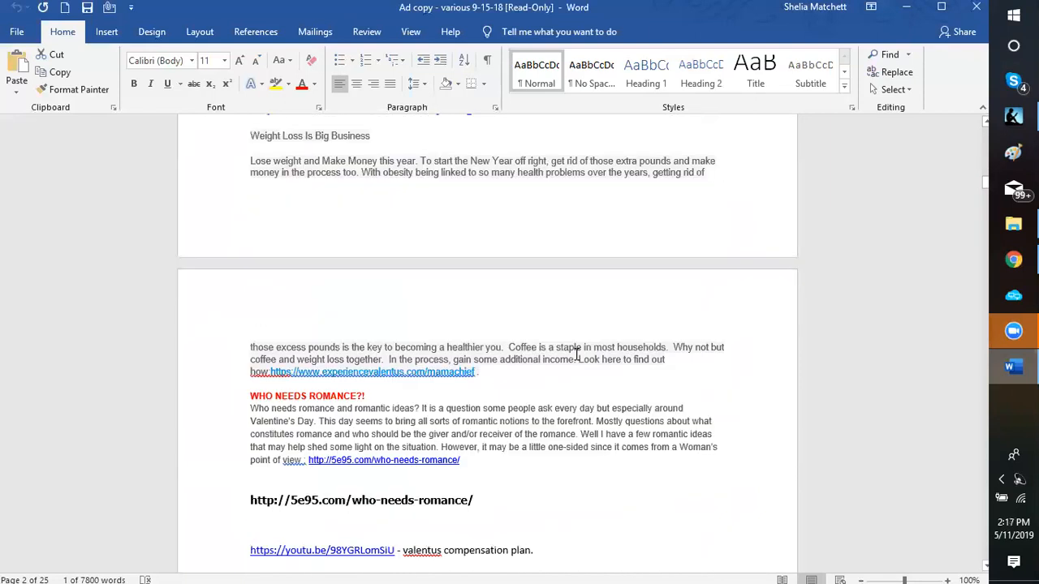
scroll(577, 355, down, 8)
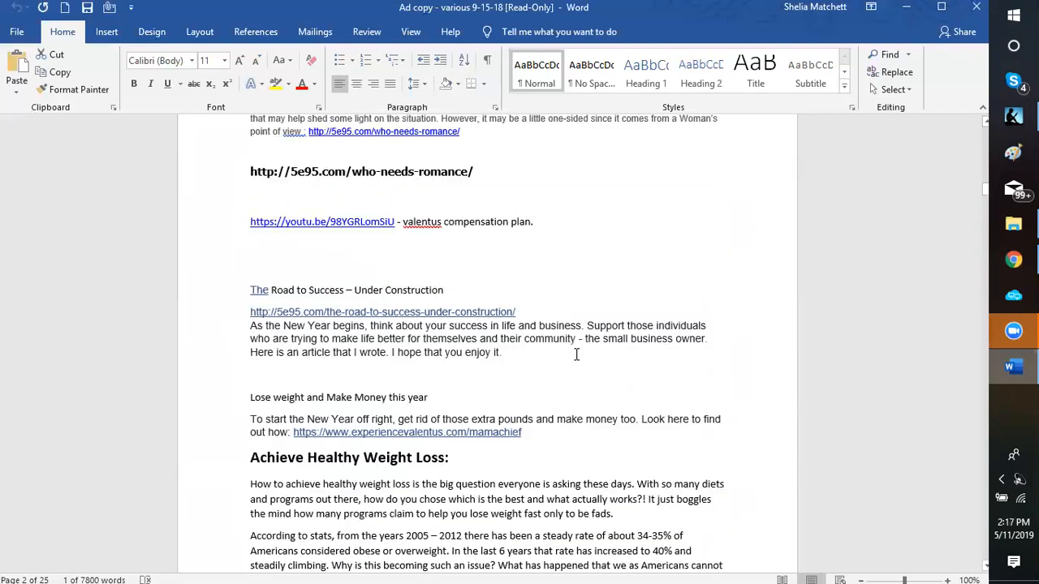
scroll(576, 355, down, 11)
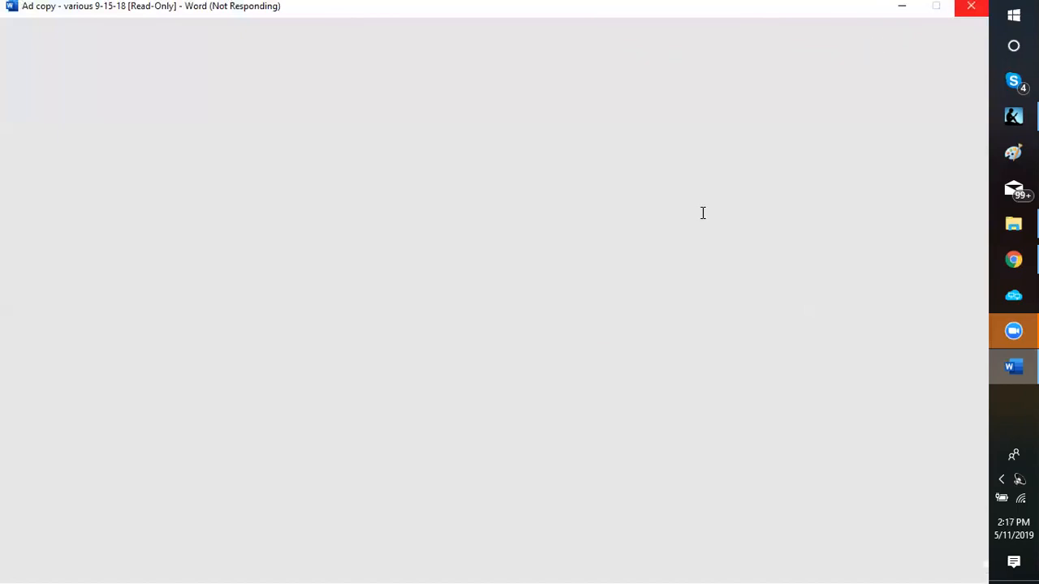
scroll(728, 200, down, 10)
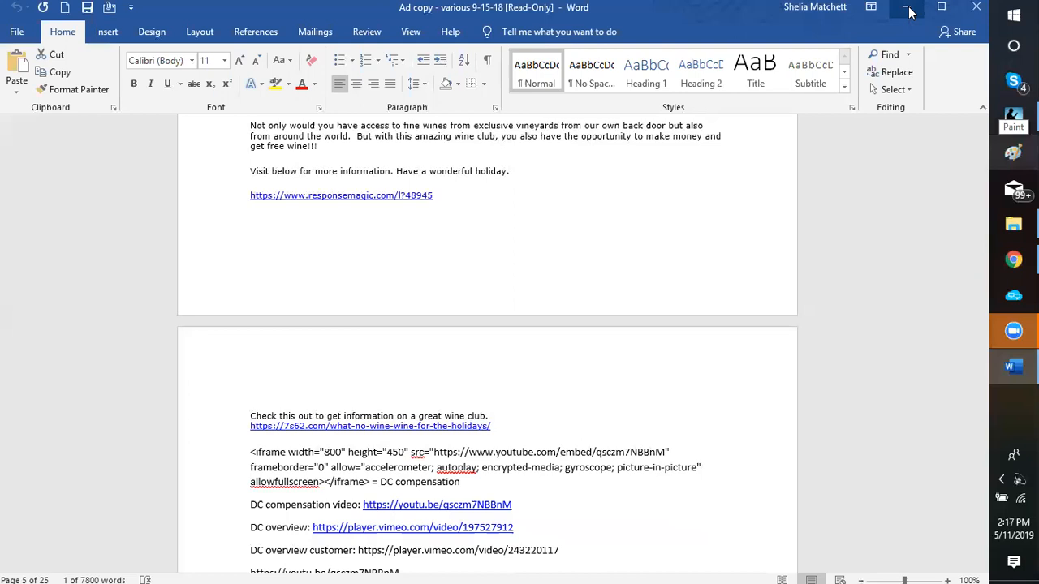
Step: Minimize the Word window to bring back the WordPress page editor
click(906, 10)
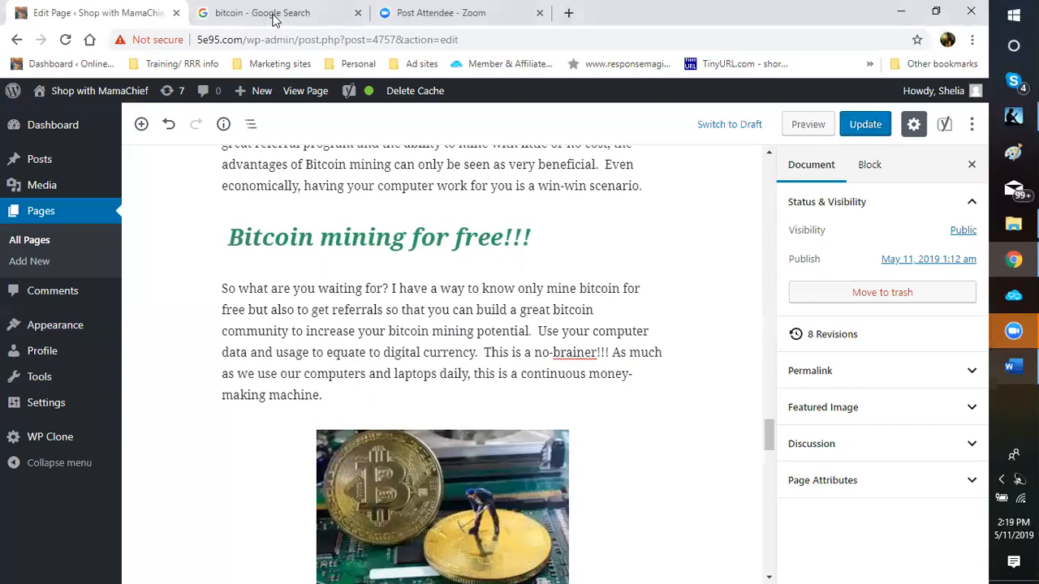
Step: Bring the 'bitcoin - Google Search' Chrome tab to the front
click(274, 17)
click(276, 19)
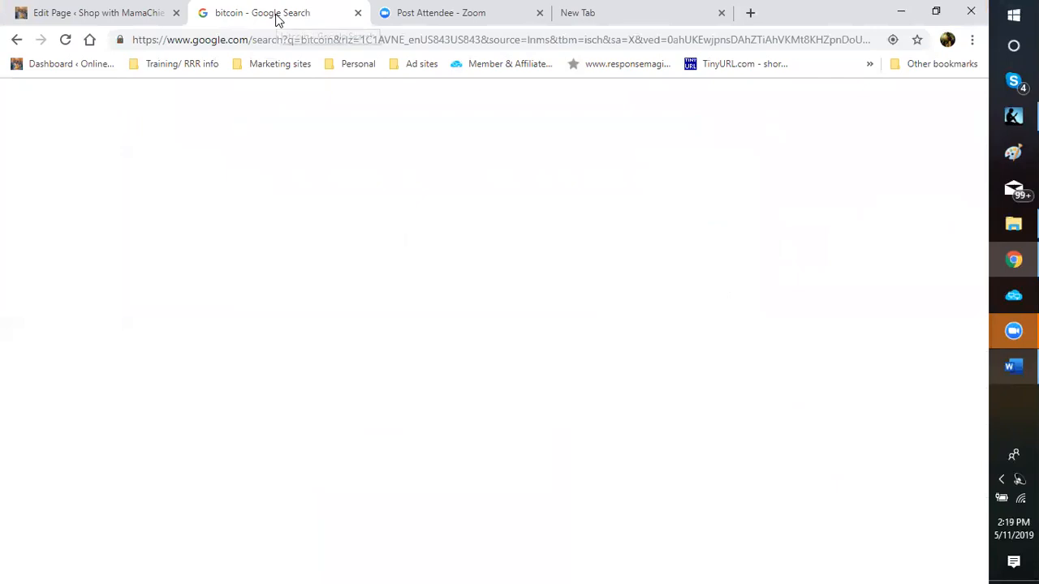
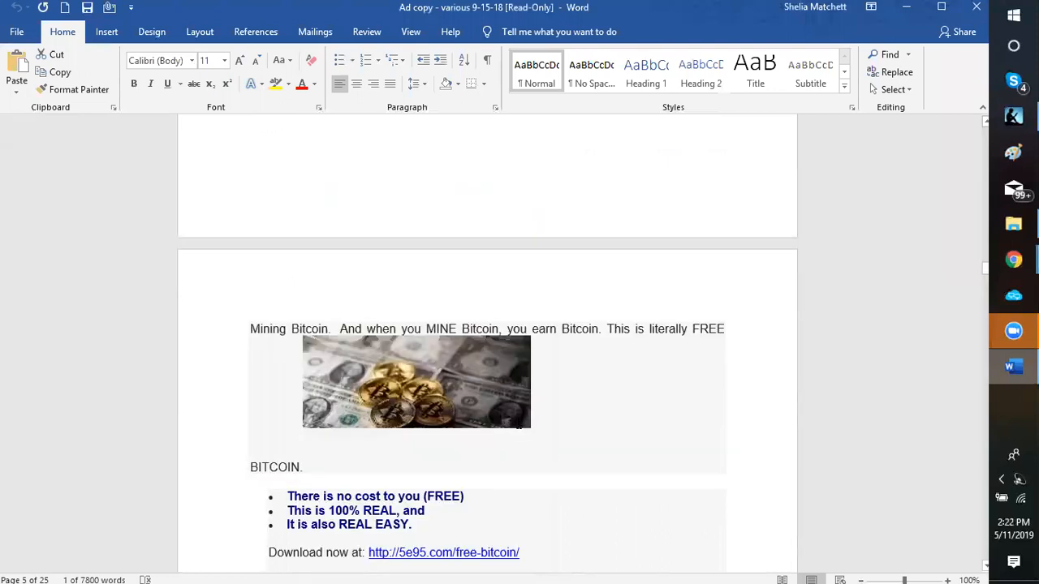
Step: Copy the computta referral URL from the Smartminer download line in the Word ad copy
scroll(626, 413, down, 4)
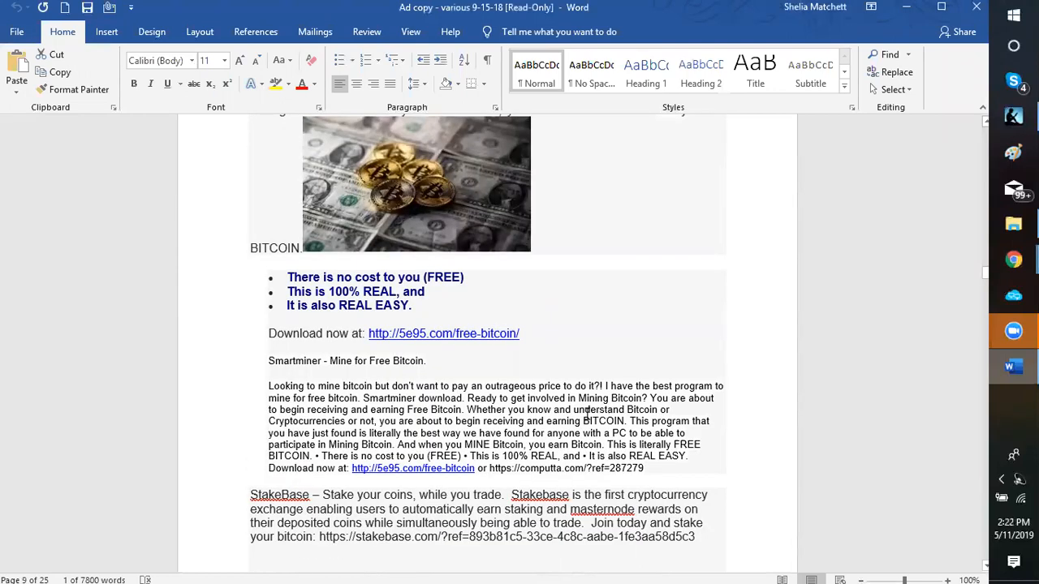
scroll(586, 409, down, 1)
drag(492, 396, 652, 397)
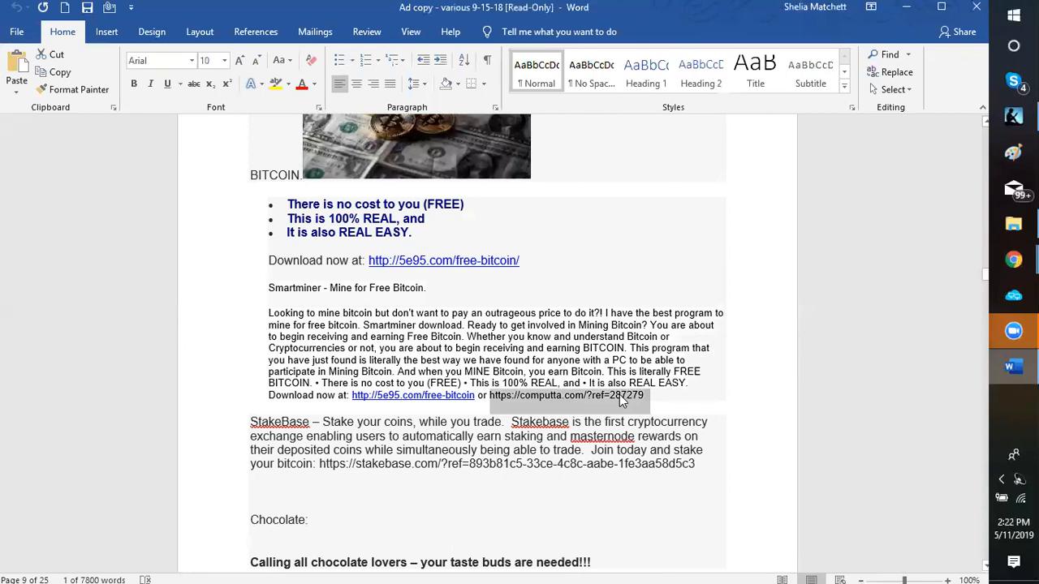
right_click(621, 398)
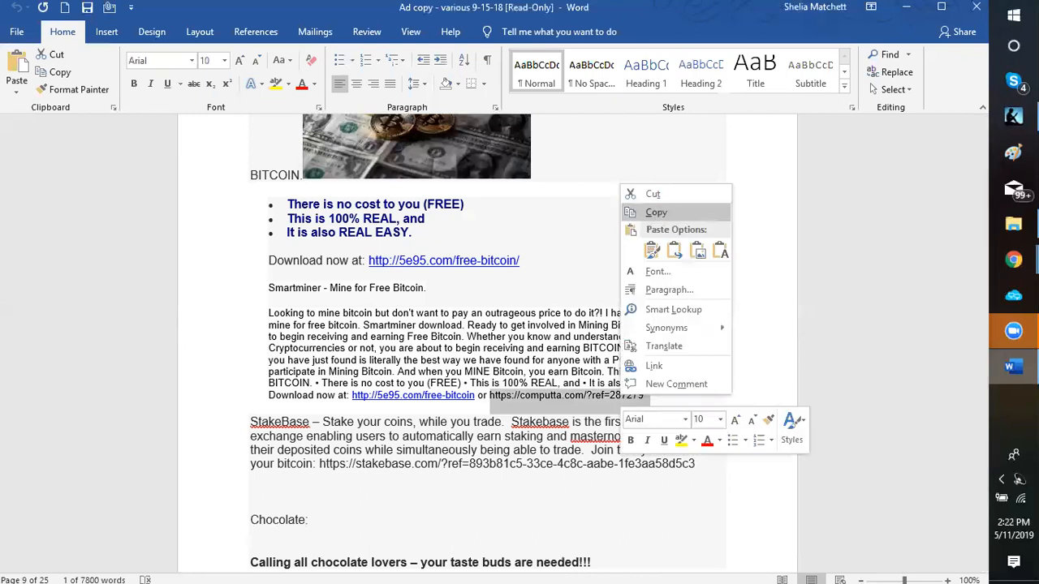
click(655, 212)
click(1006, 268)
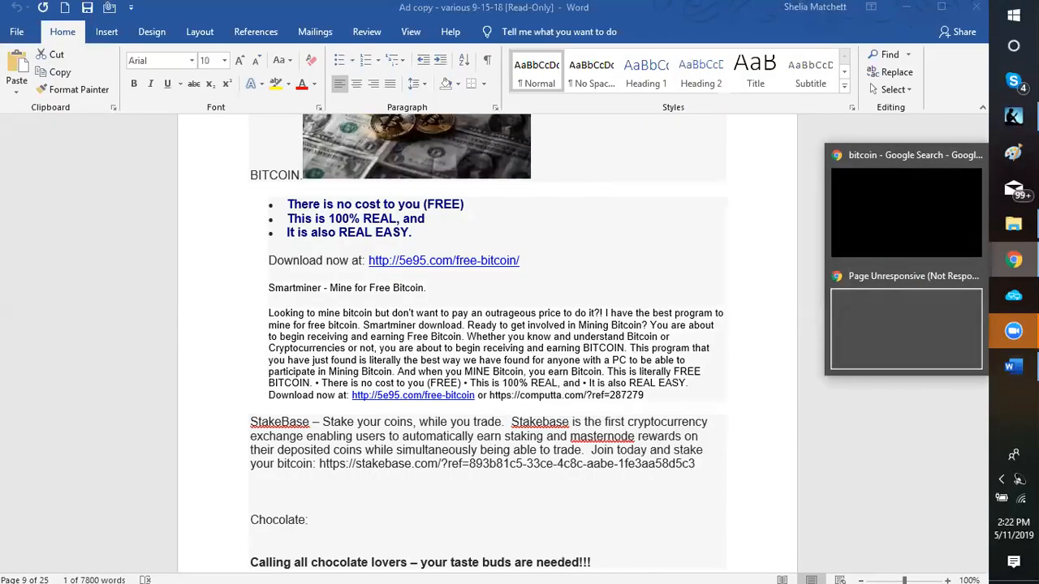
Step: Close the unresponsive Chrome page window from the taskbar previews
click(1012, 262)
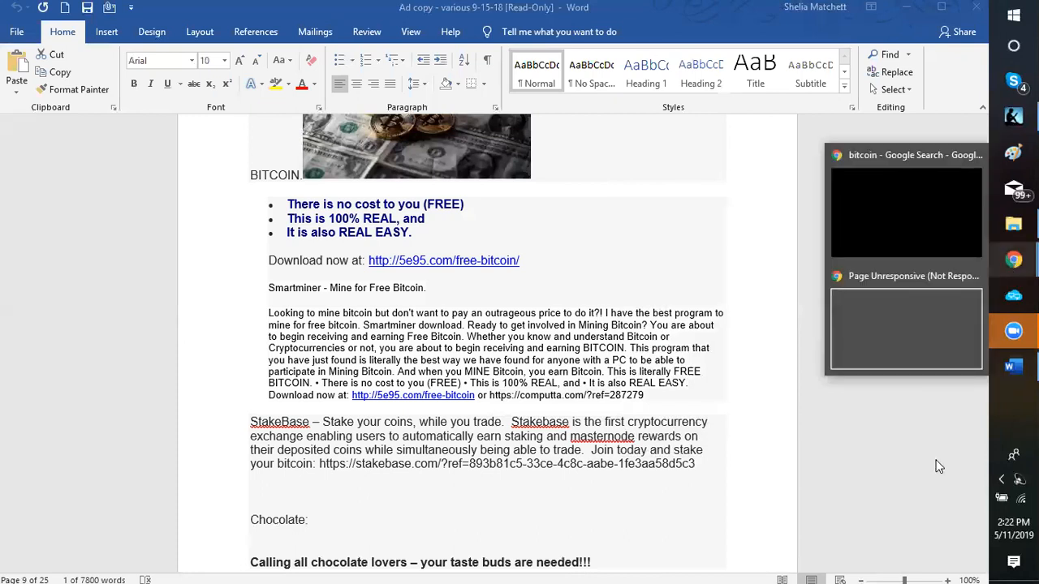
click(870, 203)
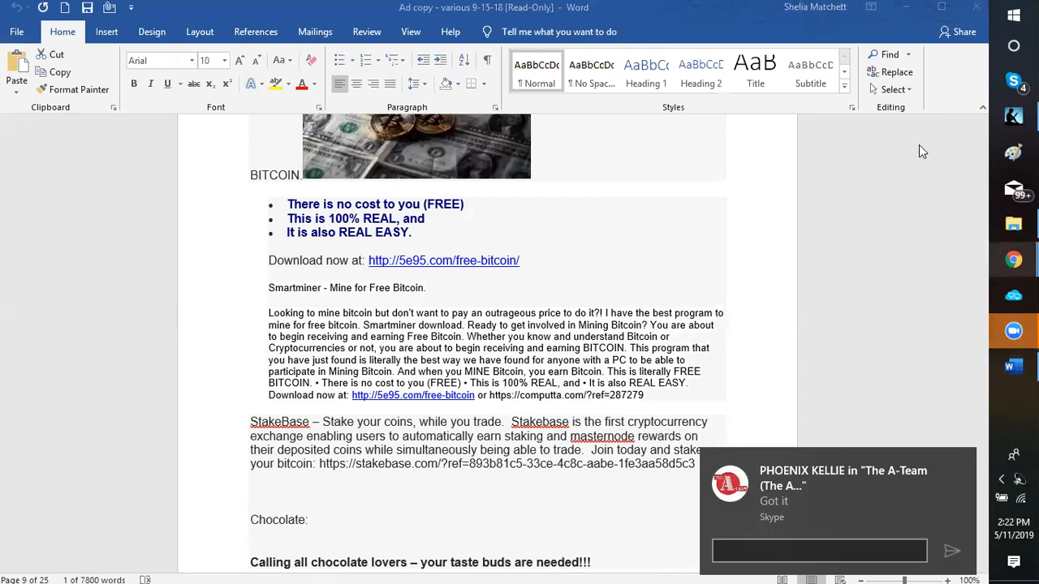
click(1013, 260)
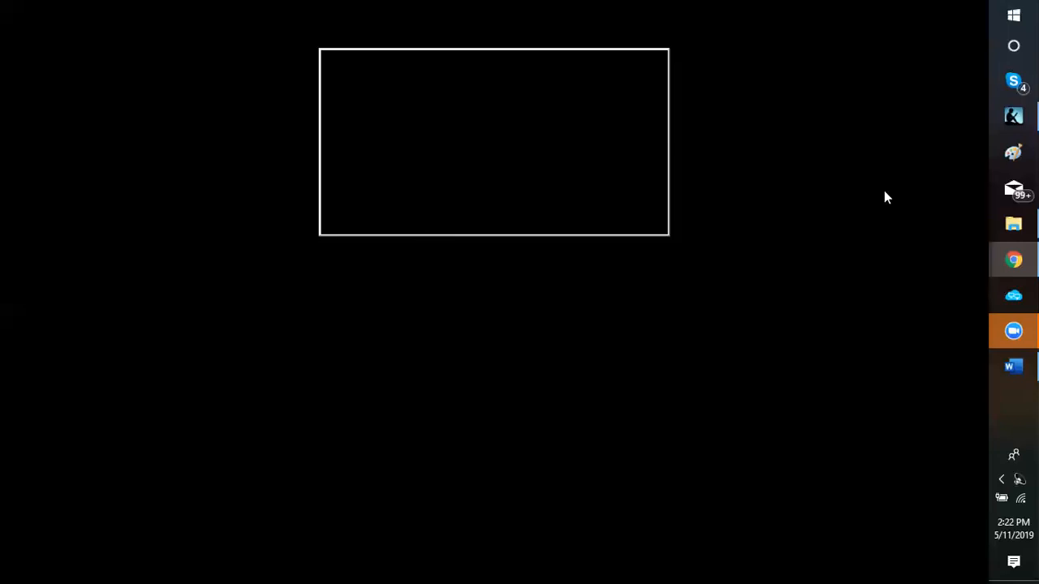
mouse_move(1014, 260)
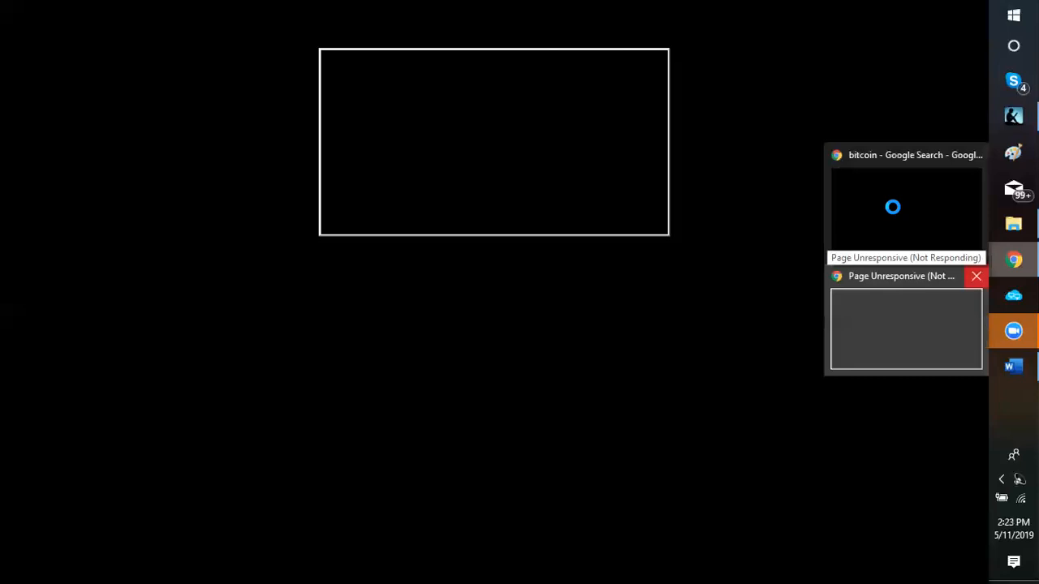
click(871, 343)
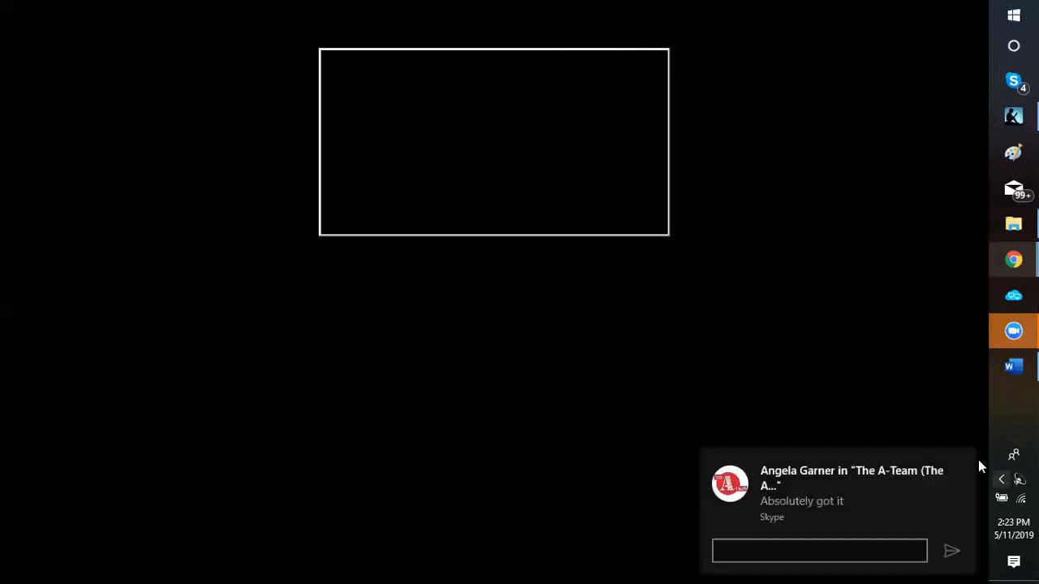
Step: Dismiss the Skype notification and restore the Chrome window showing the bitcoin search tab
click(962, 462)
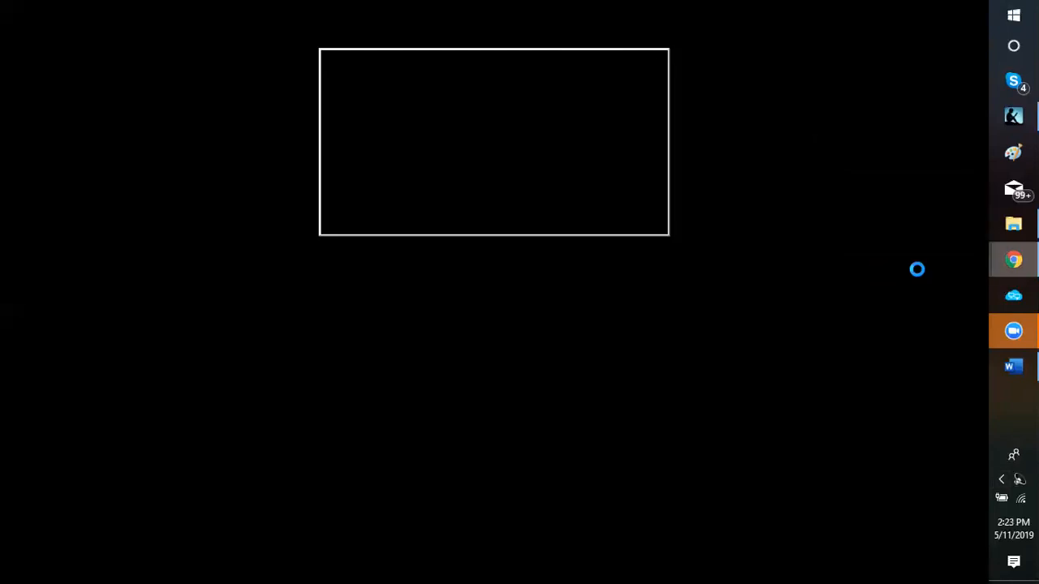
mouse_move(1009, 272)
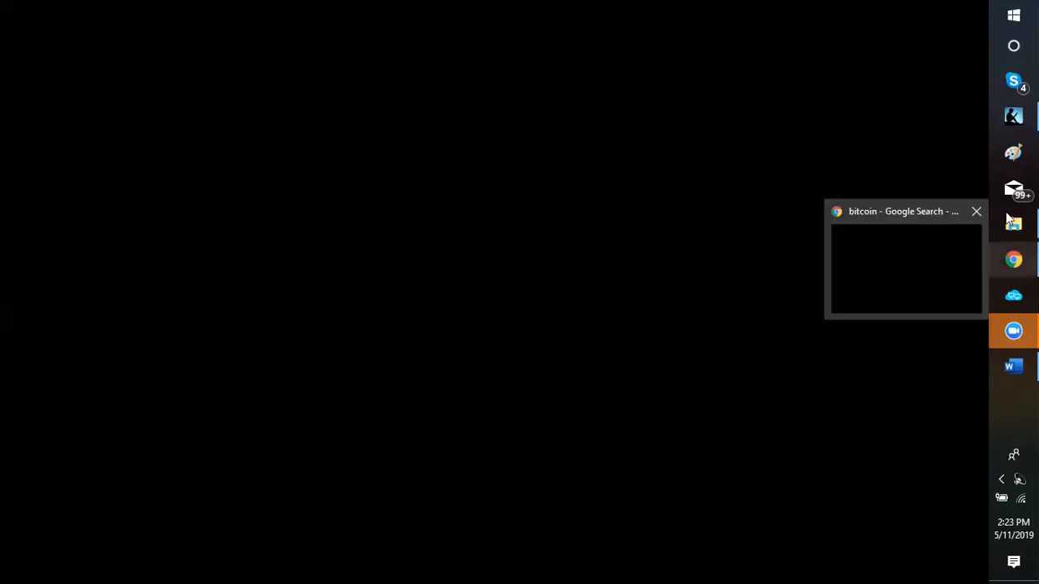
mouse_move(1010, 221)
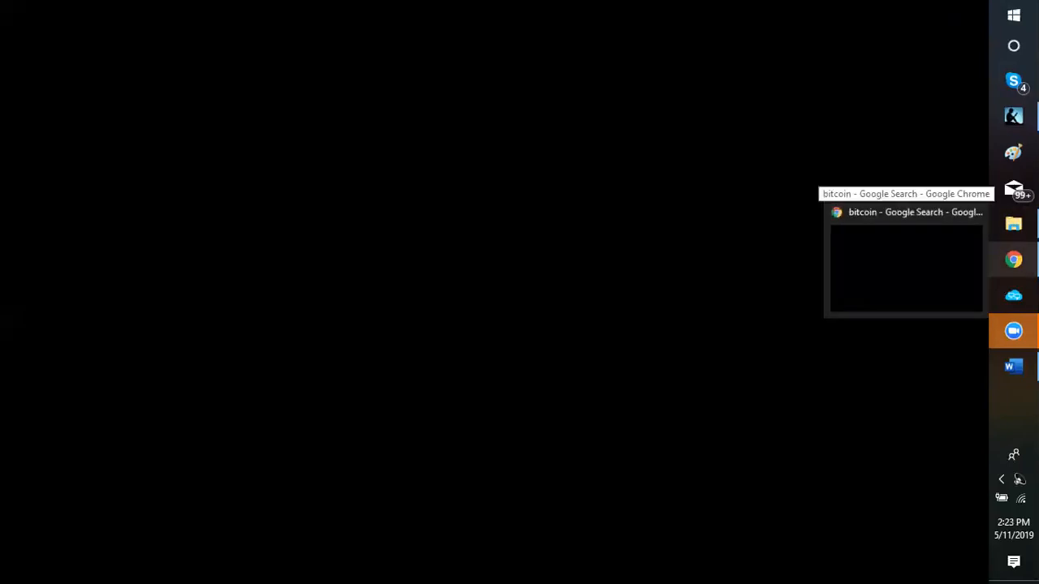
click(1013, 264)
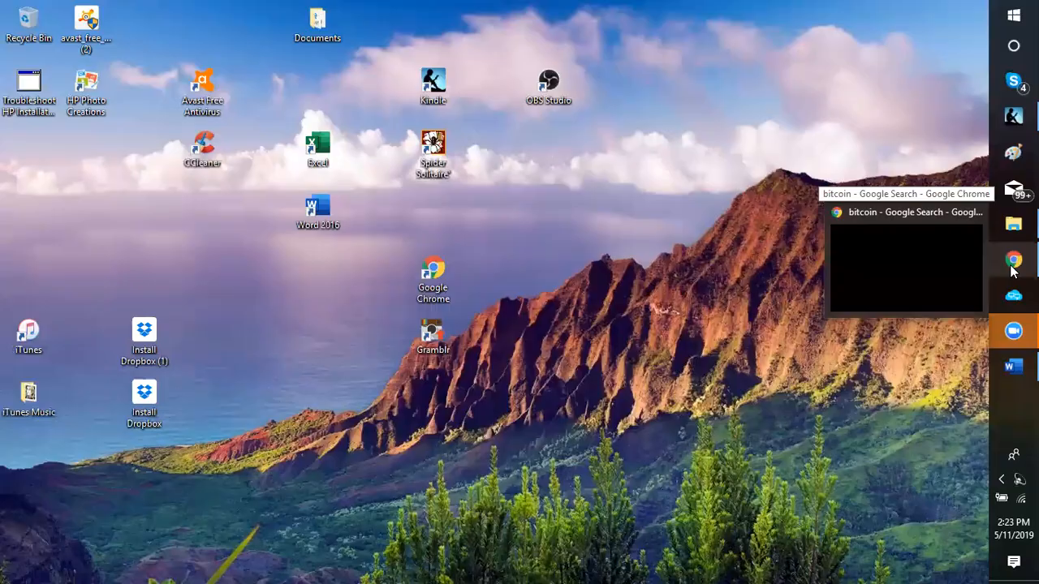
click(1013, 264)
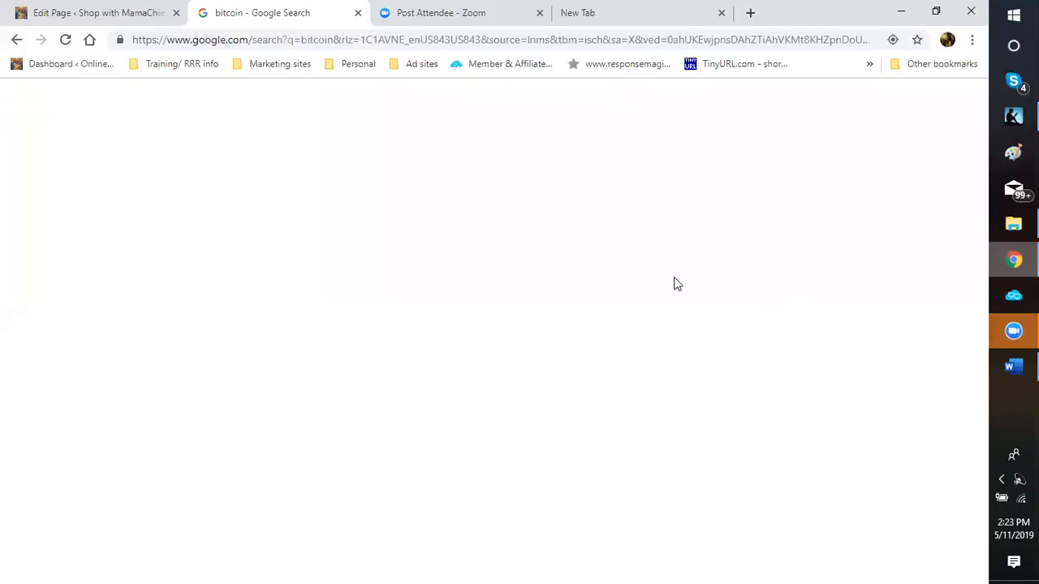
Step: Switch to the Edit Page tab and scroll up to the page title and intro paragraph
click(96, 18)
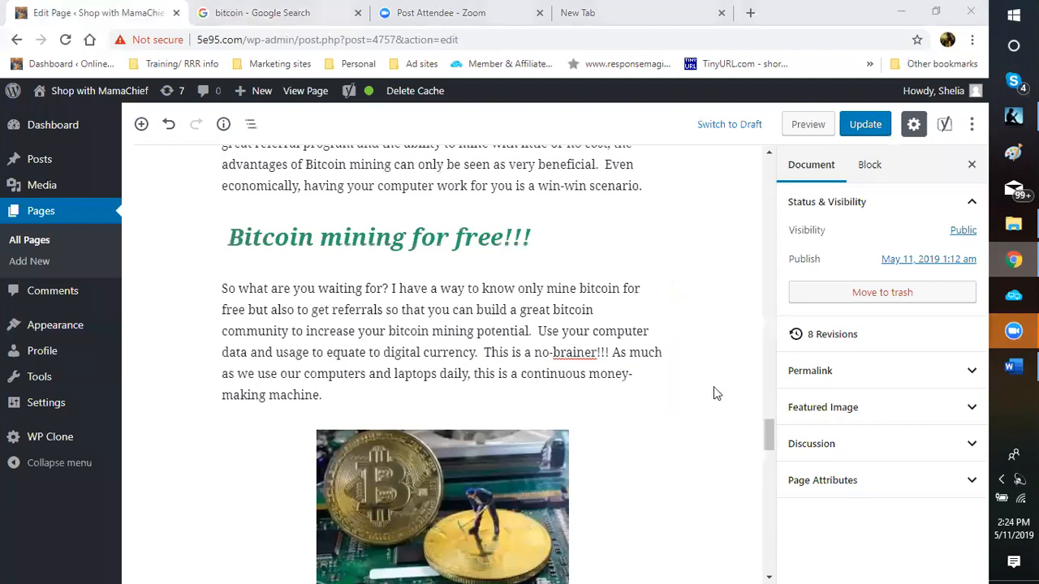
scroll(713, 386, up, 5)
scroll(708, 381, up, 2)
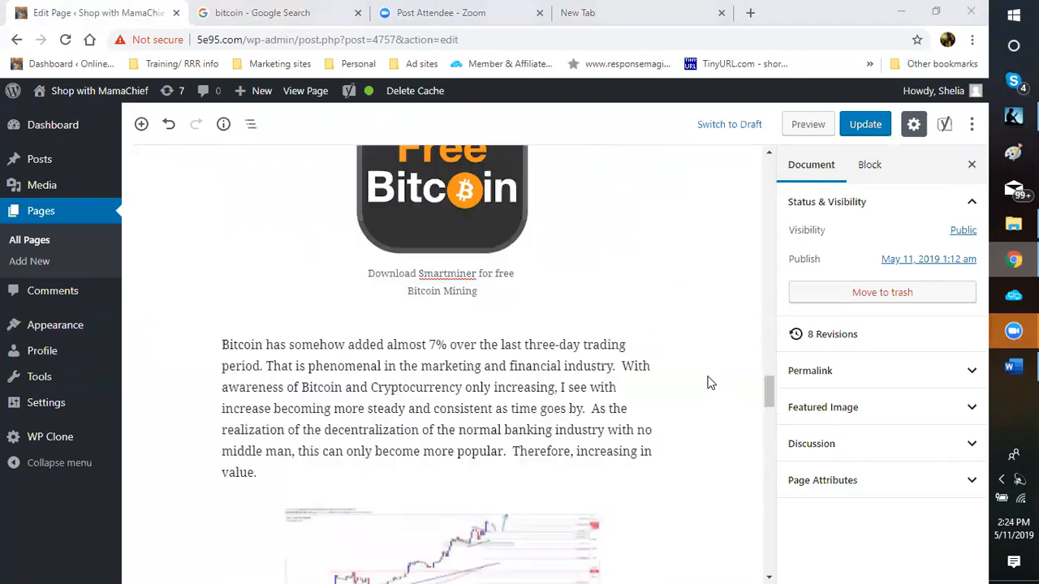
scroll(711, 381, up, 1)
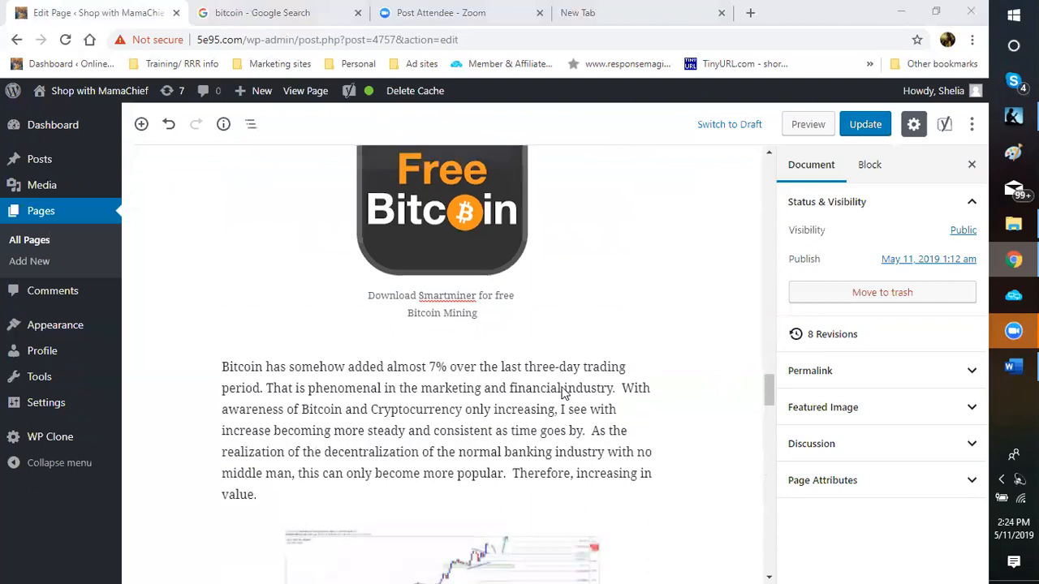
scroll(566, 393, up, 2)
scroll(666, 355, up, 1)
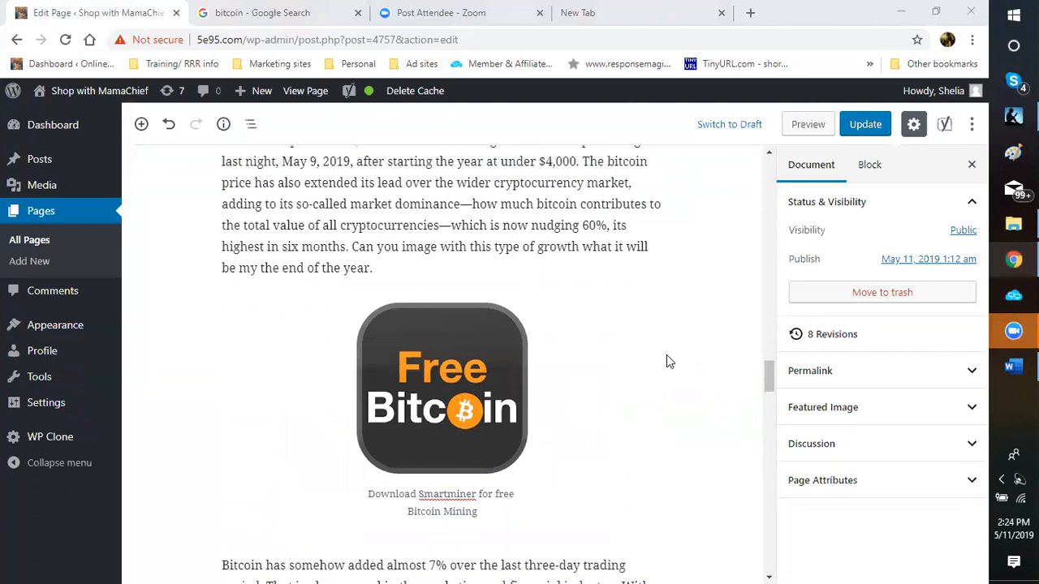
scroll(667, 357, up, 4)
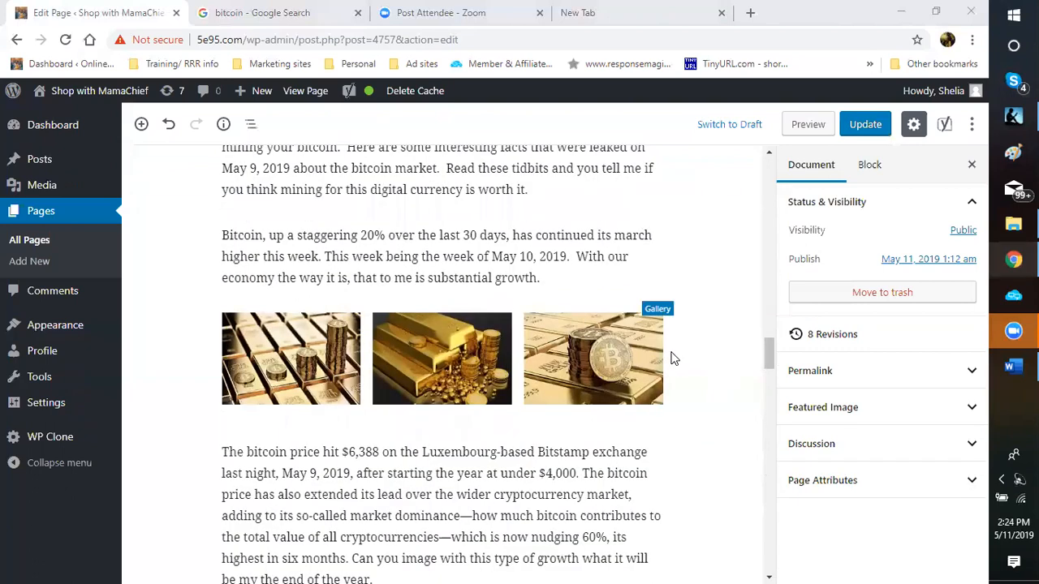
scroll(672, 358, up, 5)
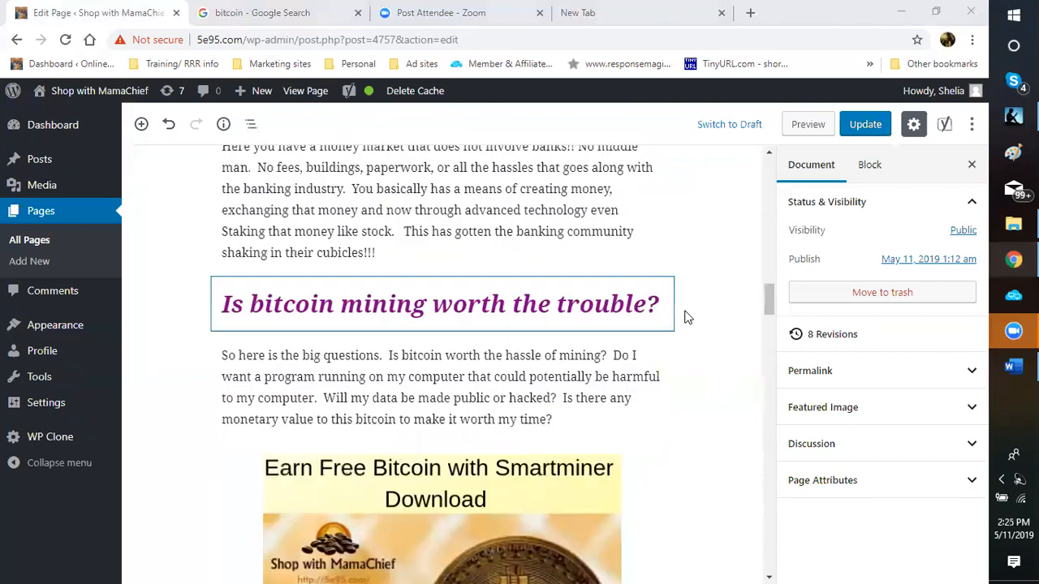
scroll(684, 317, up, 8)
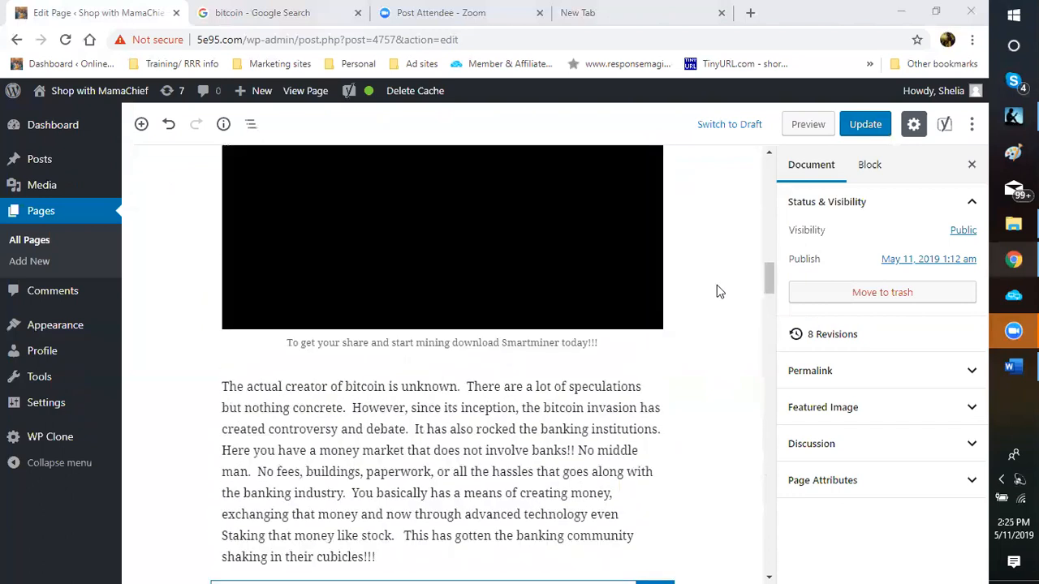
scroll(720, 289, up, 2)
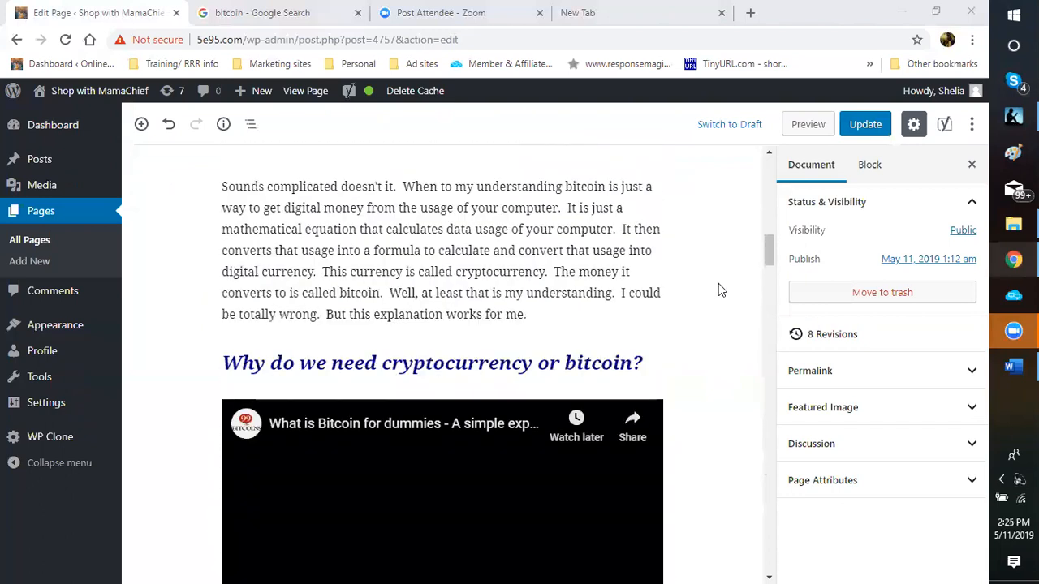
scroll(695, 301, up, 6)
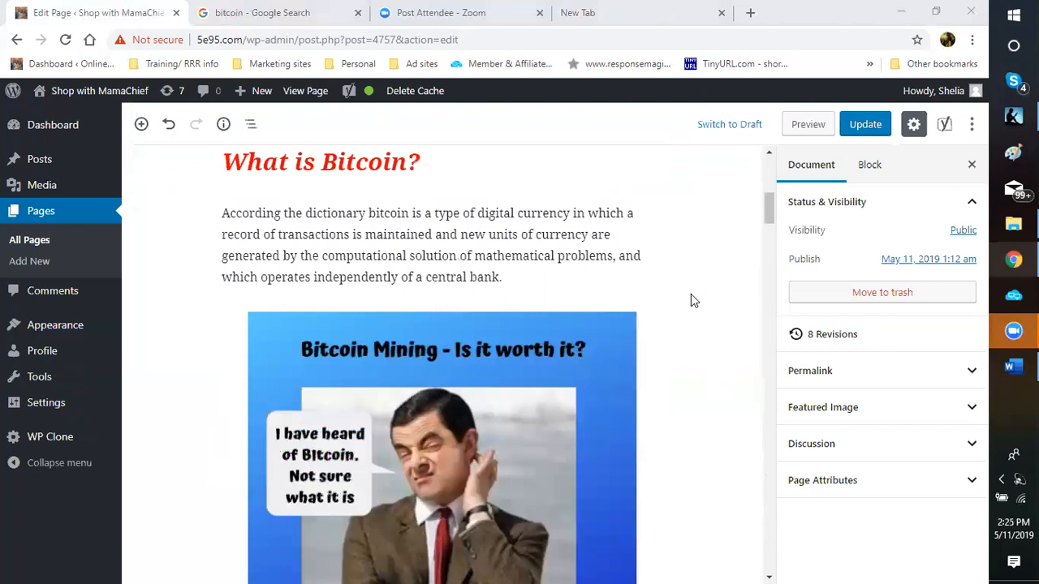
scroll(723, 280, up, 2)
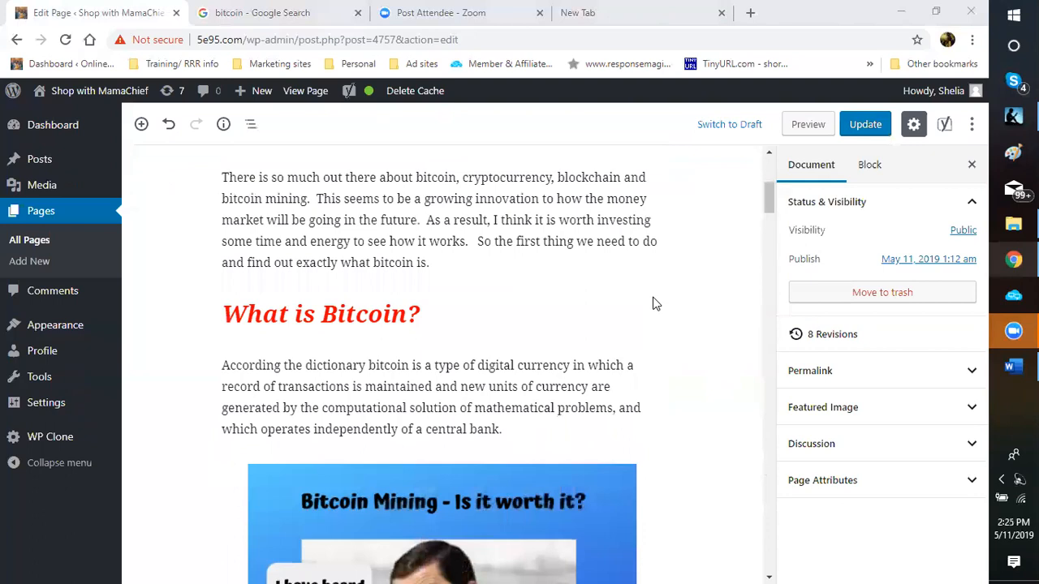
scroll(671, 287, up, 4)
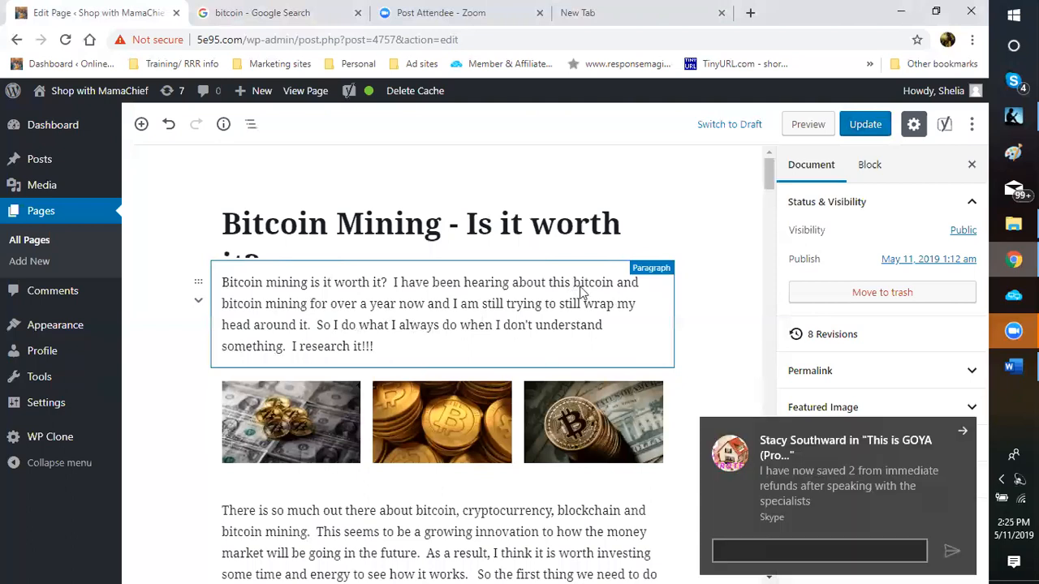
Step: Select the phrase 'bitcoin and bitcoin mining' in the opening paragraph
click(962, 431)
drag(223, 283, 310, 283)
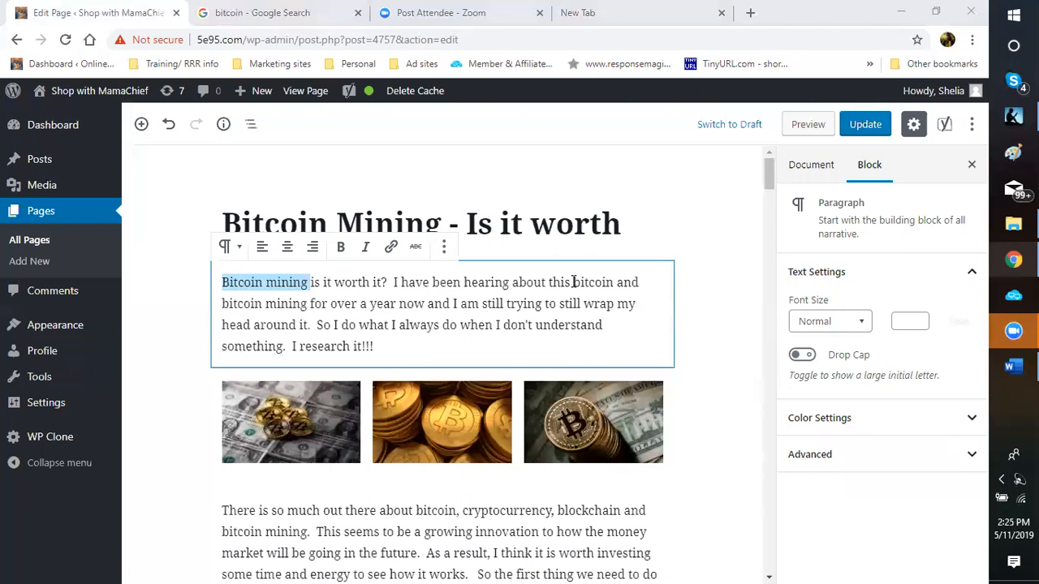
drag(574, 282, 579, 304)
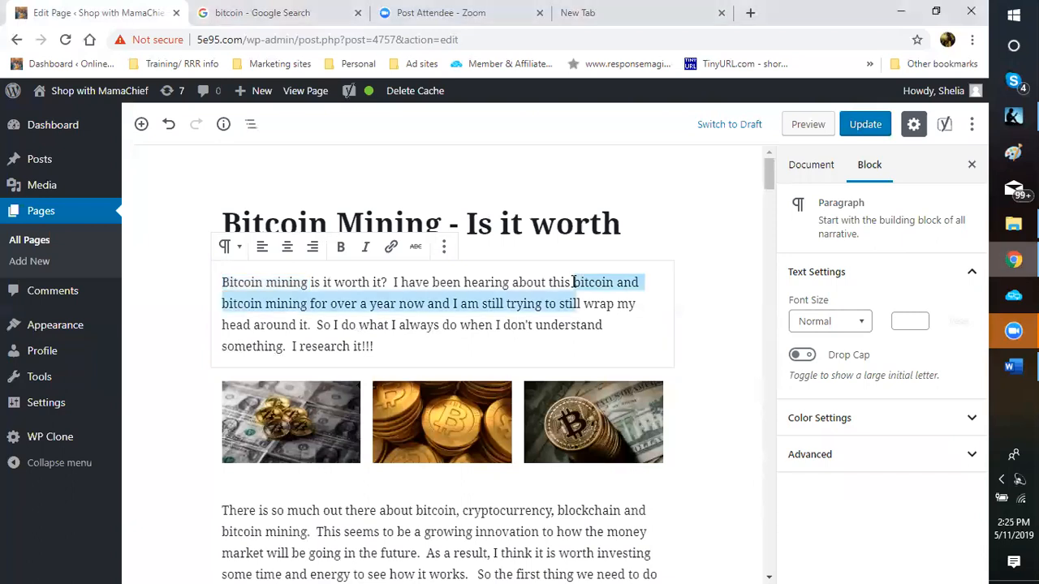
click(574, 281)
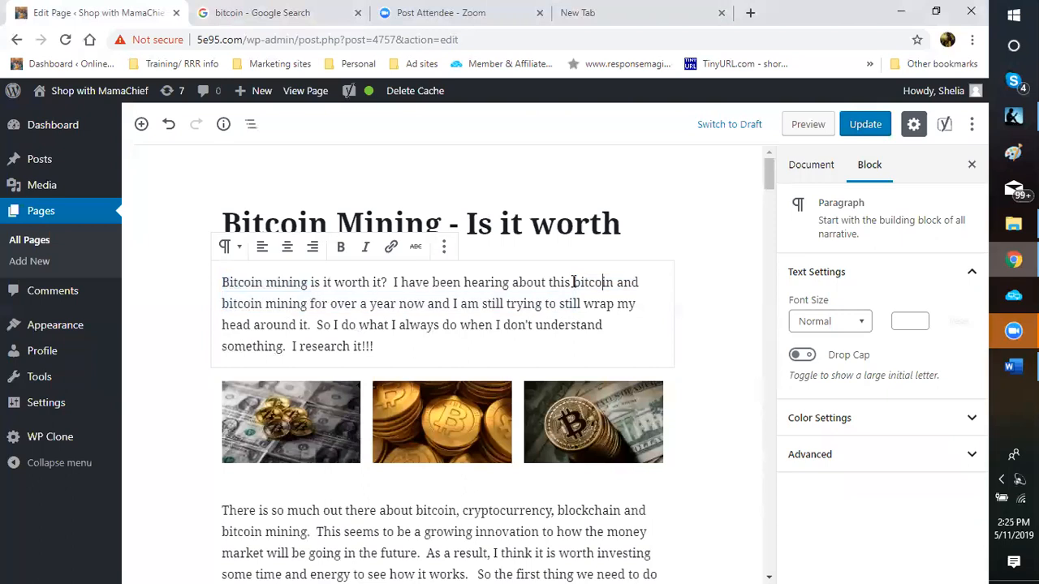
drag(347, 315, 311, 305)
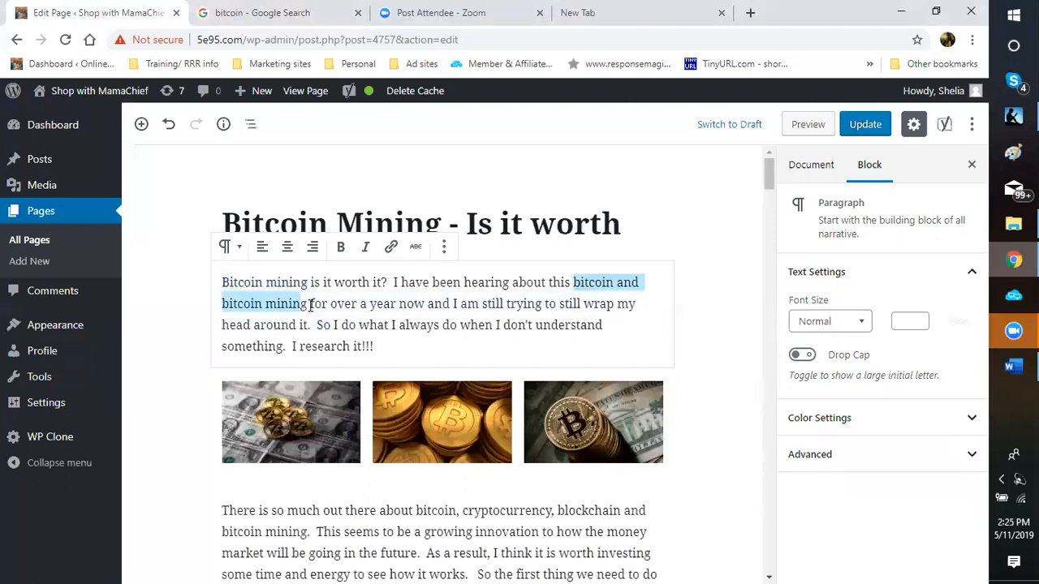
Step: Link the phrase to the pasted computta referral URL, opening in a new tab
click(391, 250)
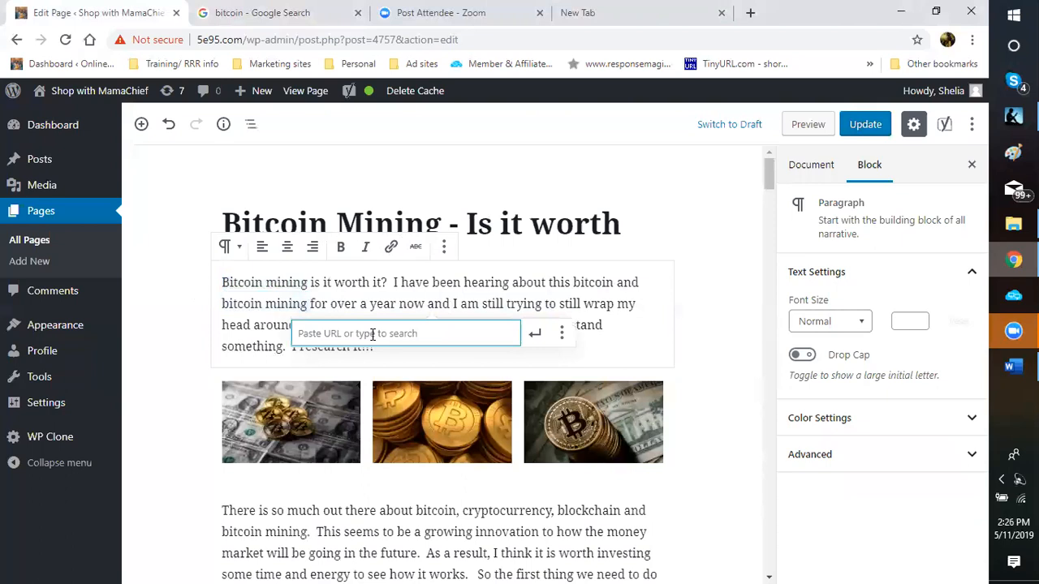
right_click(373, 334)
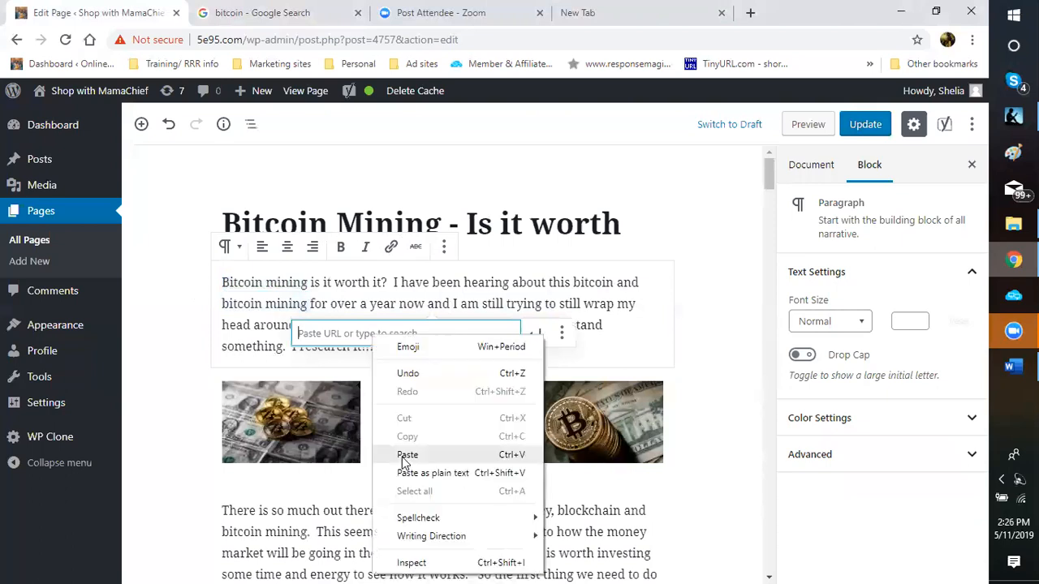
click(404, 457)
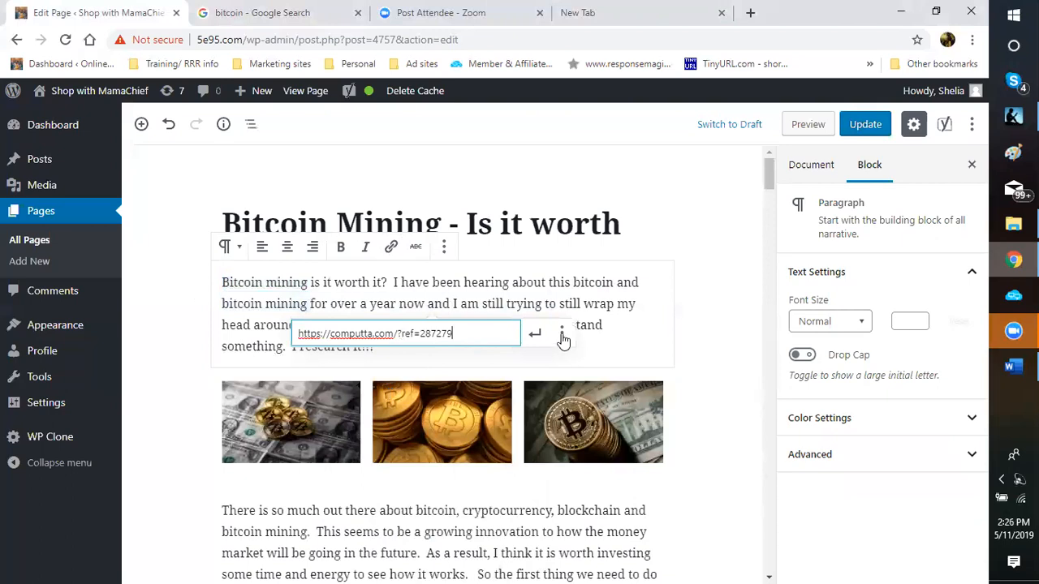
click(562, 336)
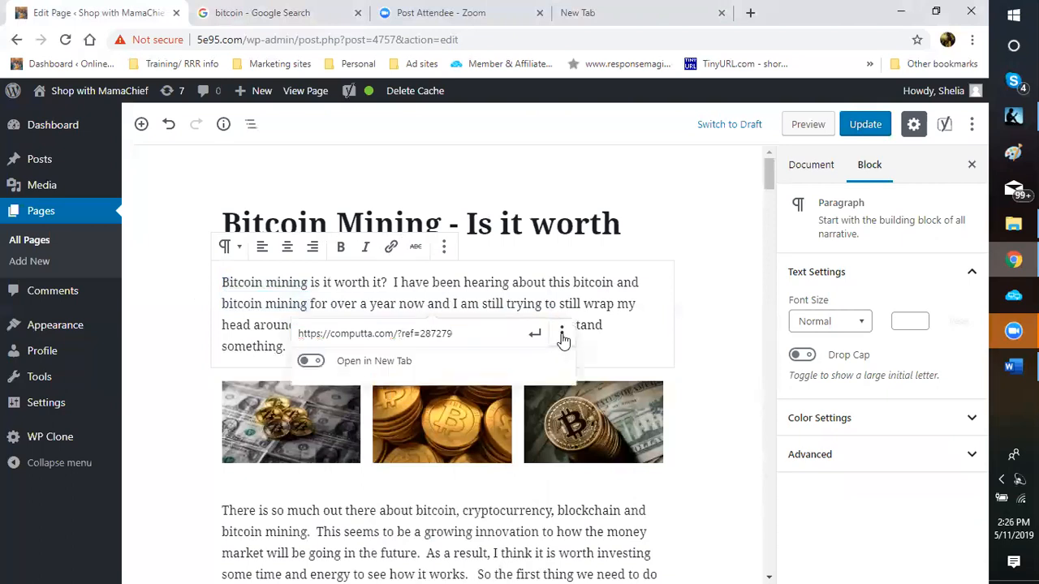
click(311, 362)
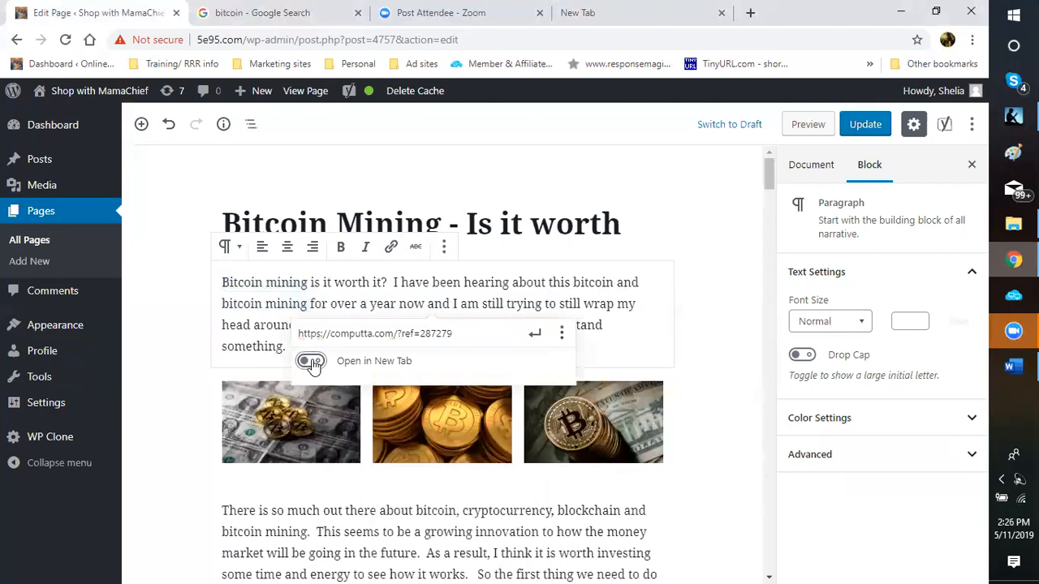
click(536, 334)
click(536, 333)
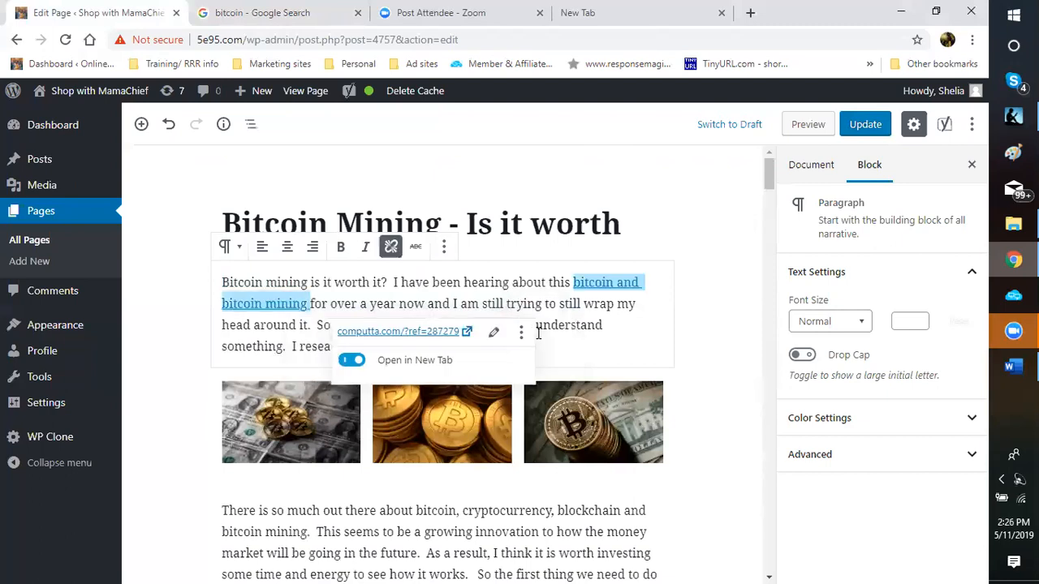
click(732, 309)
scroll(686, 380, down, 5)
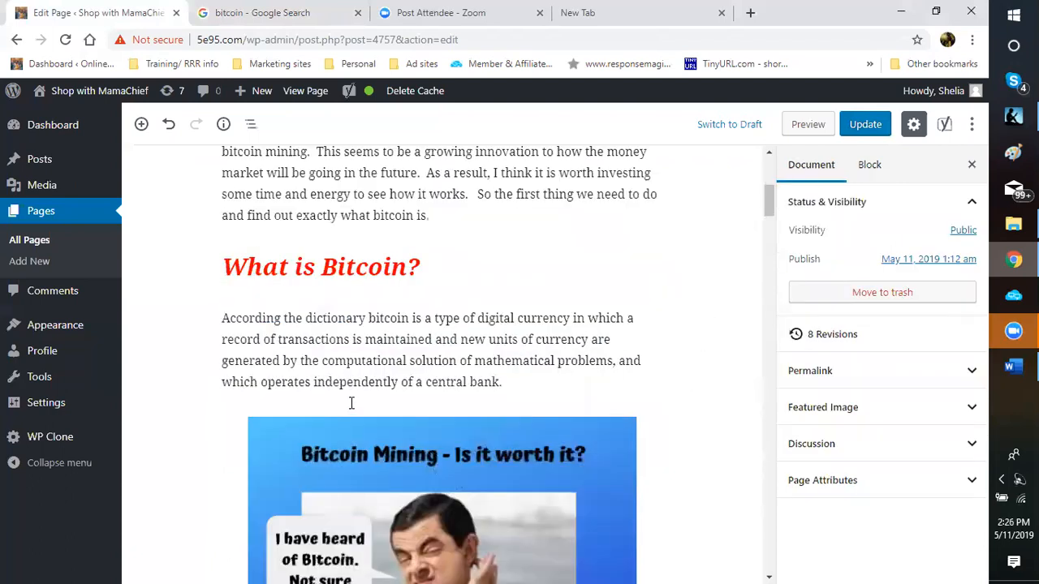
Step: Select 'blockchain and bitcoin mining' in the second paragraph
scroll(559, 360, up, 2)
scroll(560, 361, up, 1)
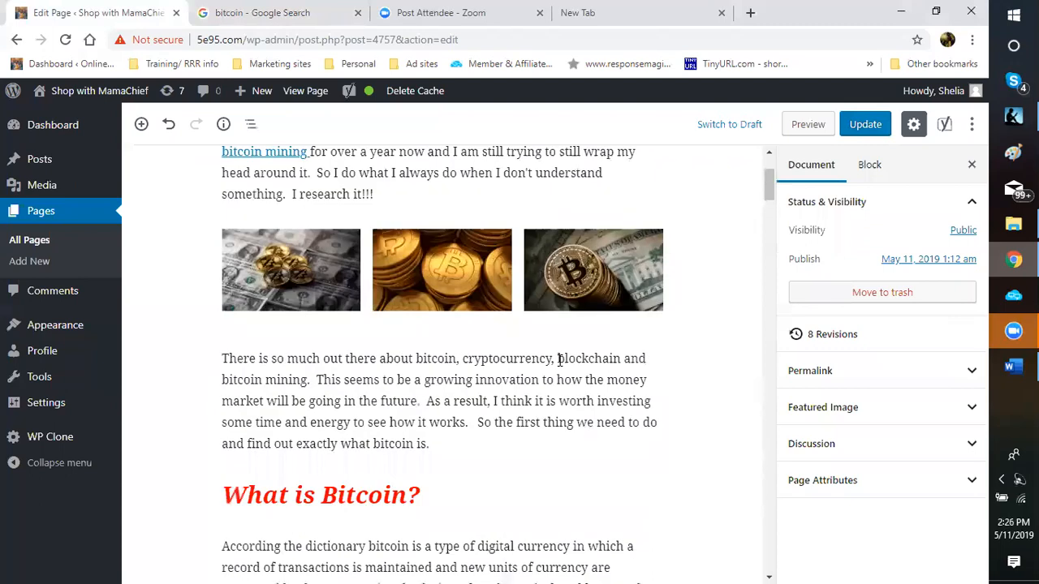
click(448, 379)
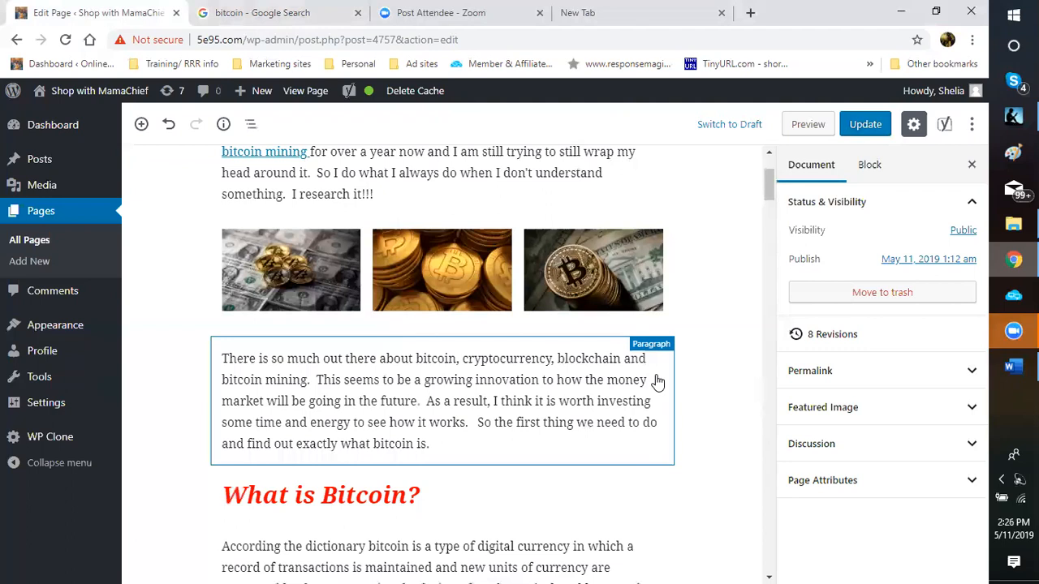
drag(562, 380, 556, 358)
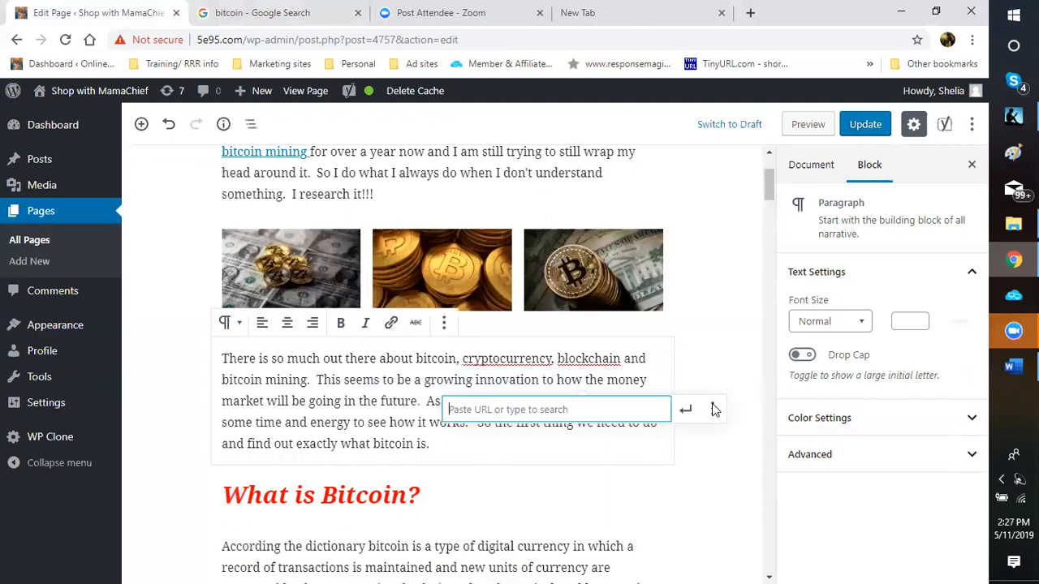
key(Escape)
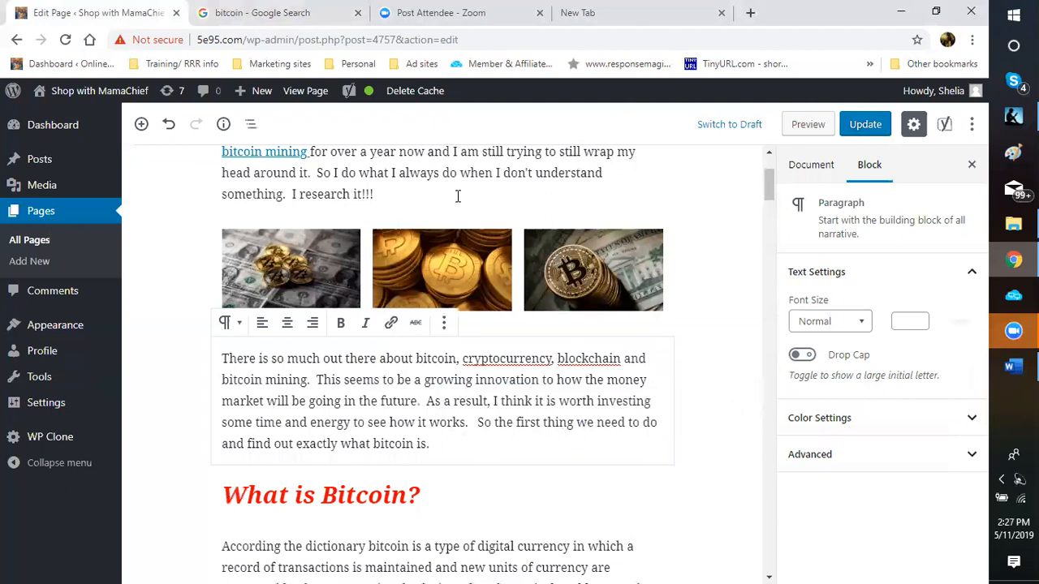
key(shift+Down)
drag(564, 379, 307, 380)
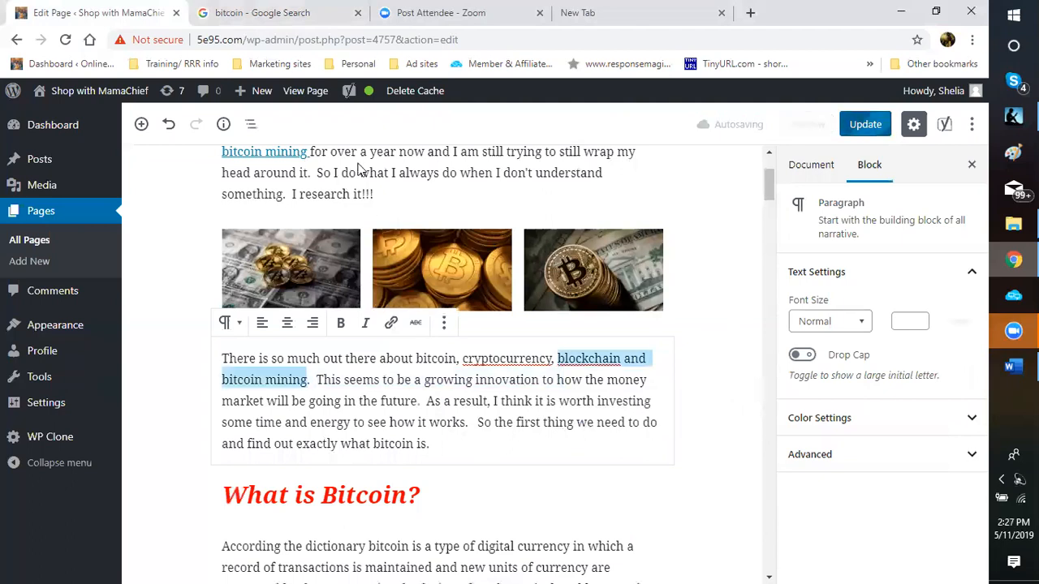
Step: Link the selection to the computta referral URL via Ctrl+K, opening in a new tab
key(ctrl+k)
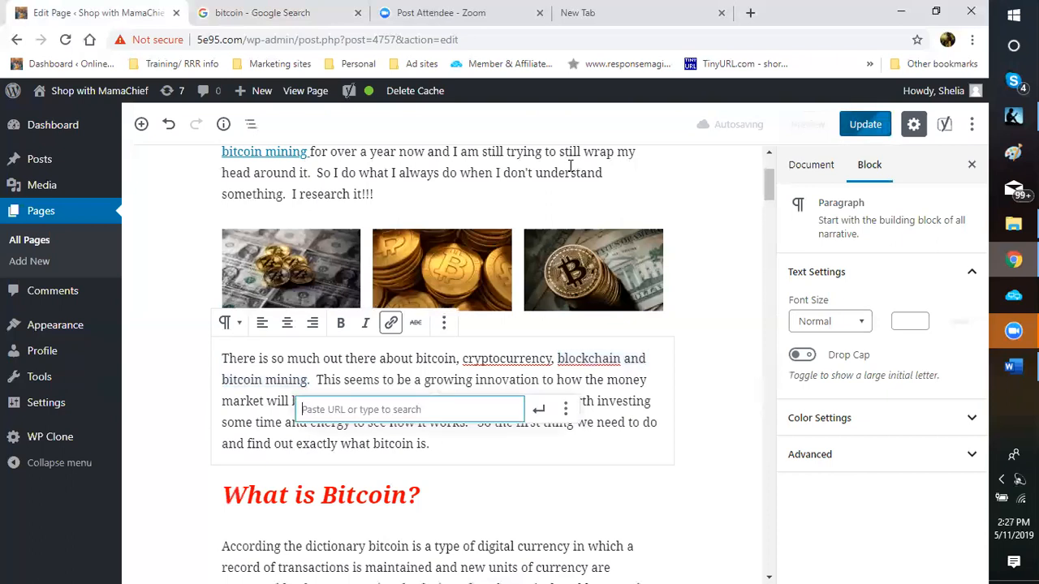
right_click(360, 407)
click(394, 286)
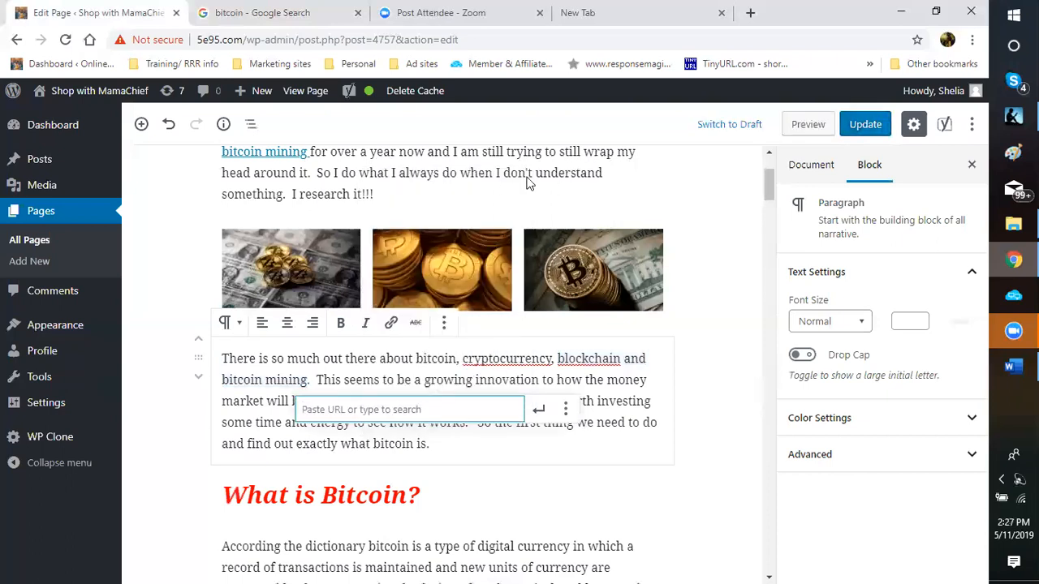
click(566, 409)
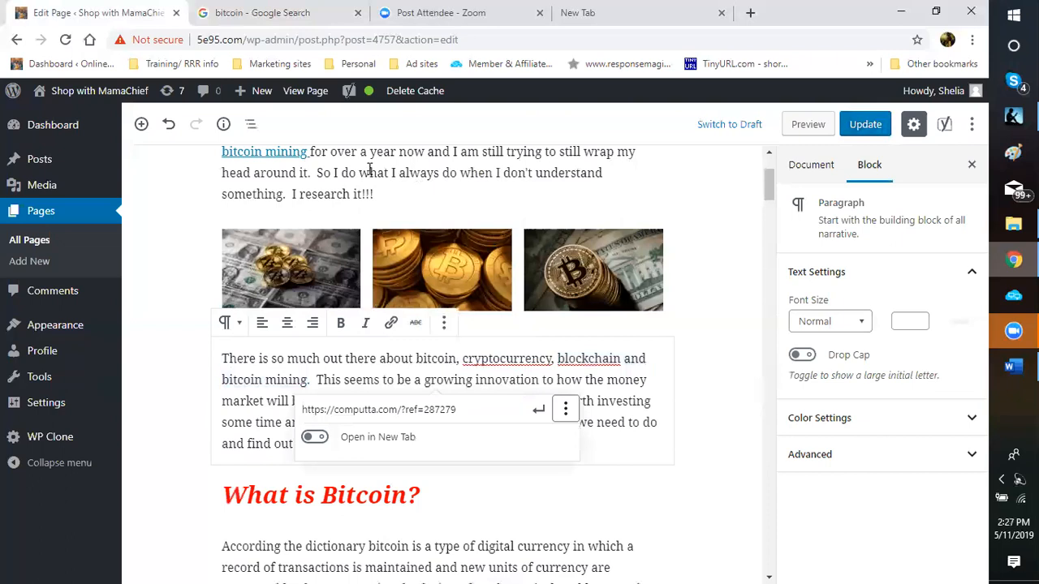
click(315, 437)
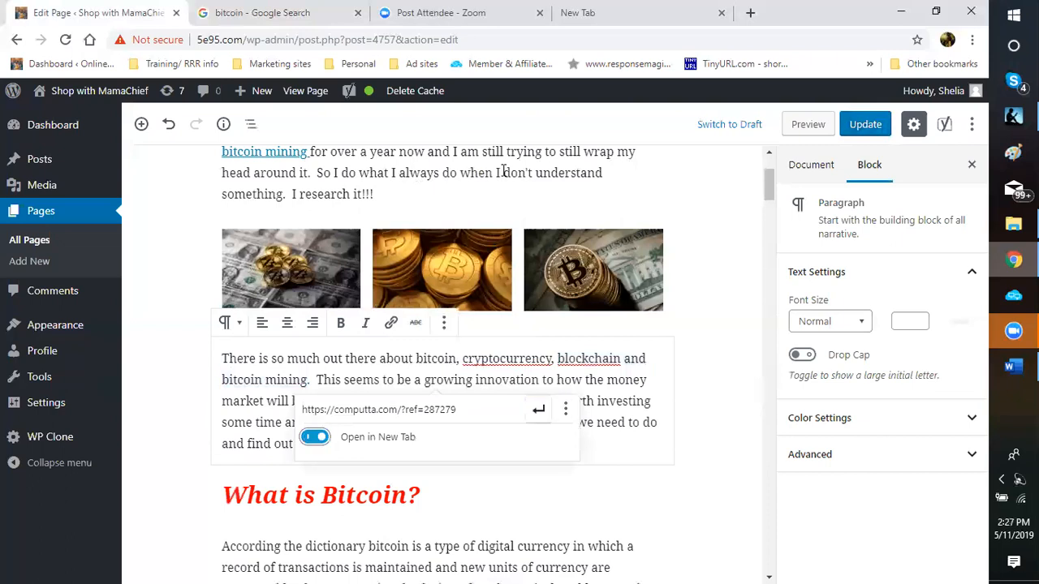
click(538, 409)
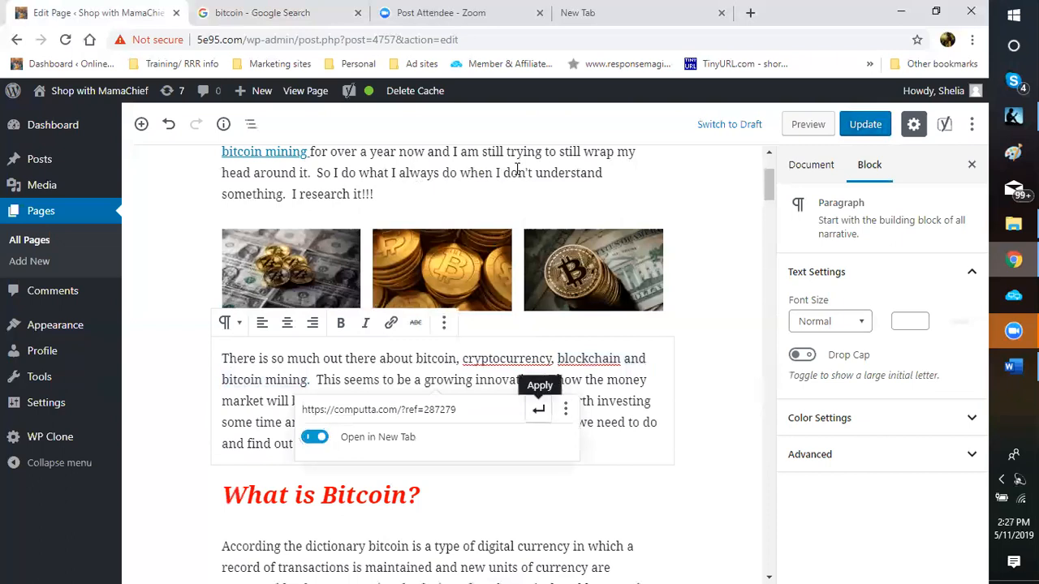
key(Return)
scroll(516, 169, down, 1)
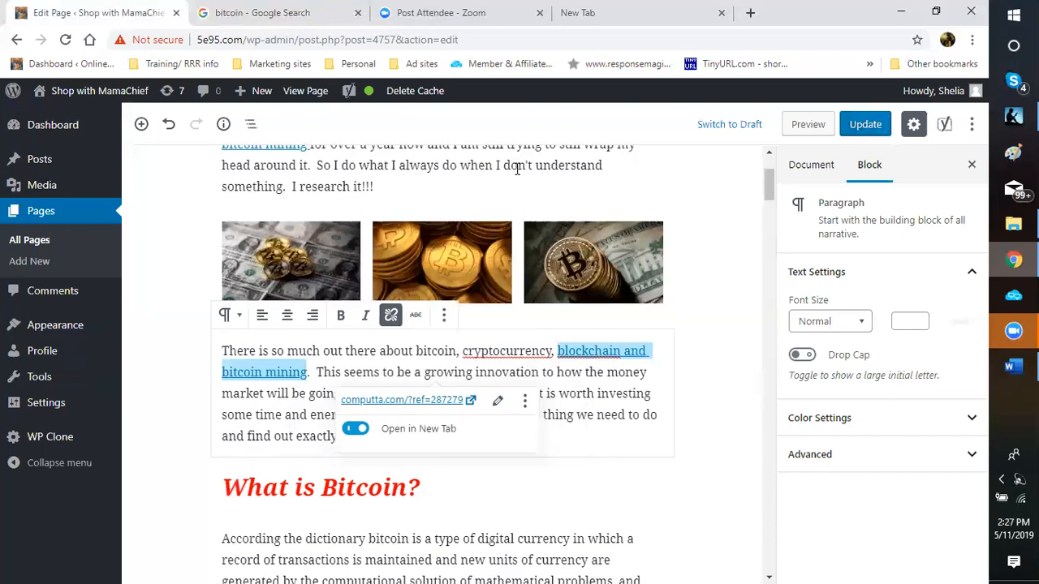
Step: Place the cursor in the dictionary definition paragraph under 'What is Bitcoin?'
scroll(517, 169, down, 2)
scroll(516, 169, down, 3)
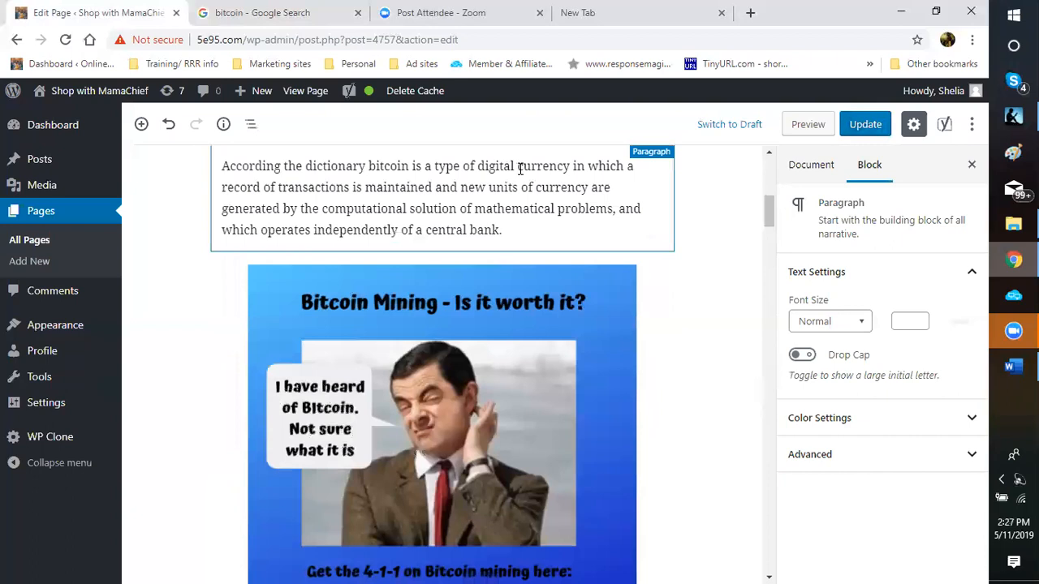
click(569, 167)
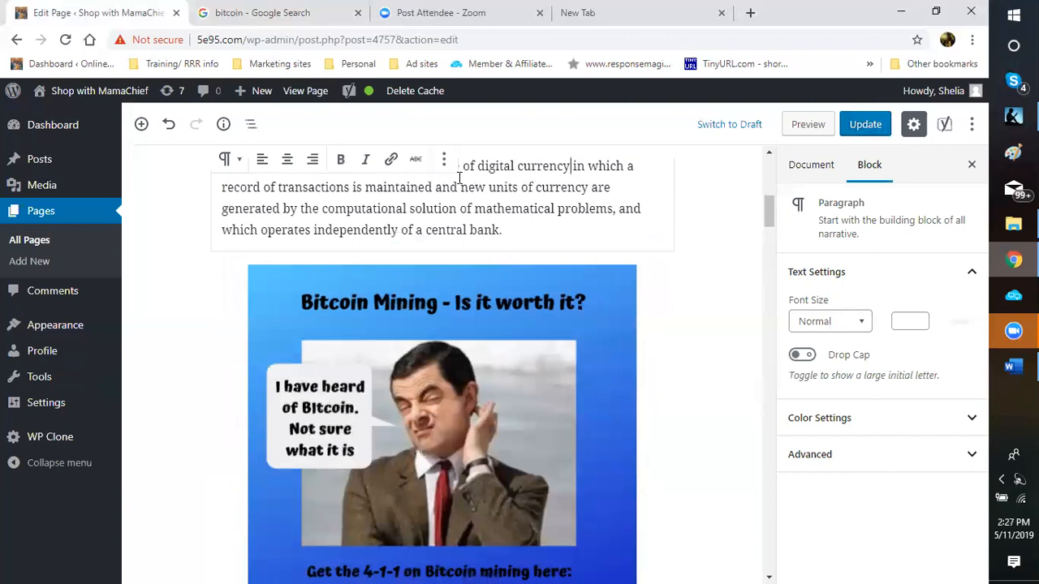
key(Escape)
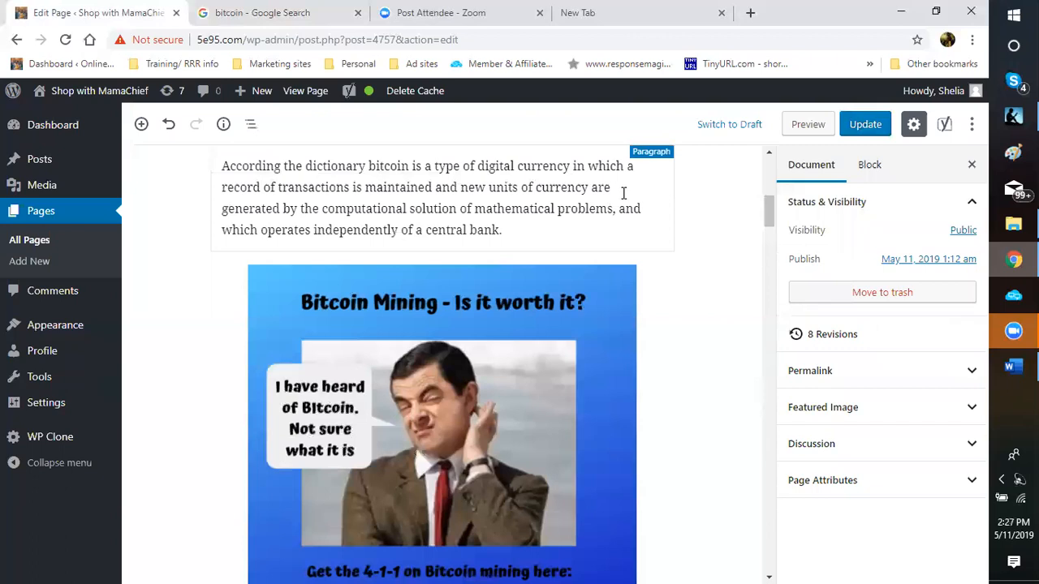
click(551, 203)
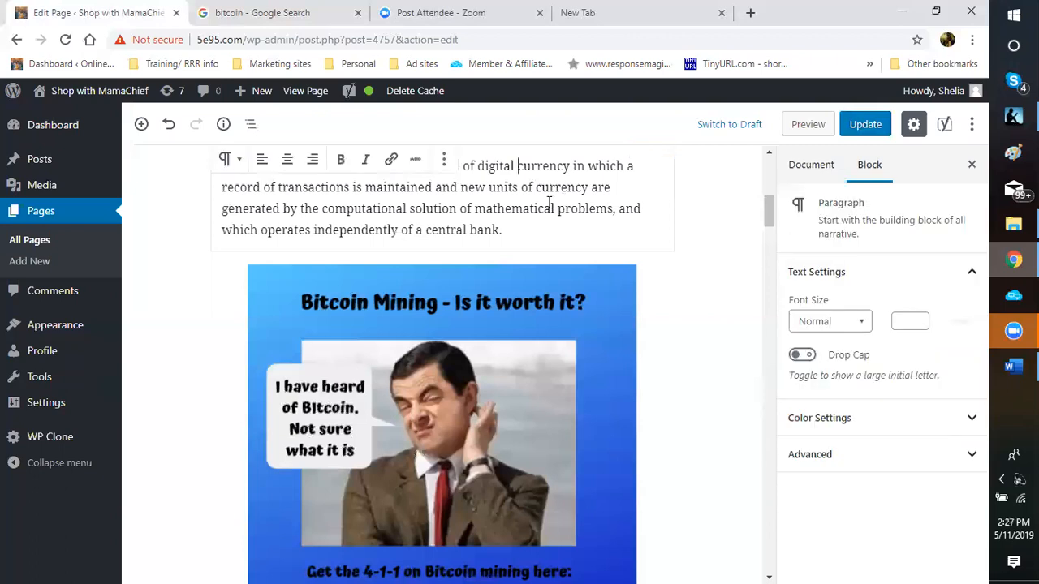
key(Left)
key(Left)
key(Left)
key(Right)
key(Right)
key(shift+Down)
key(shift+Down)
key(shift+Left)
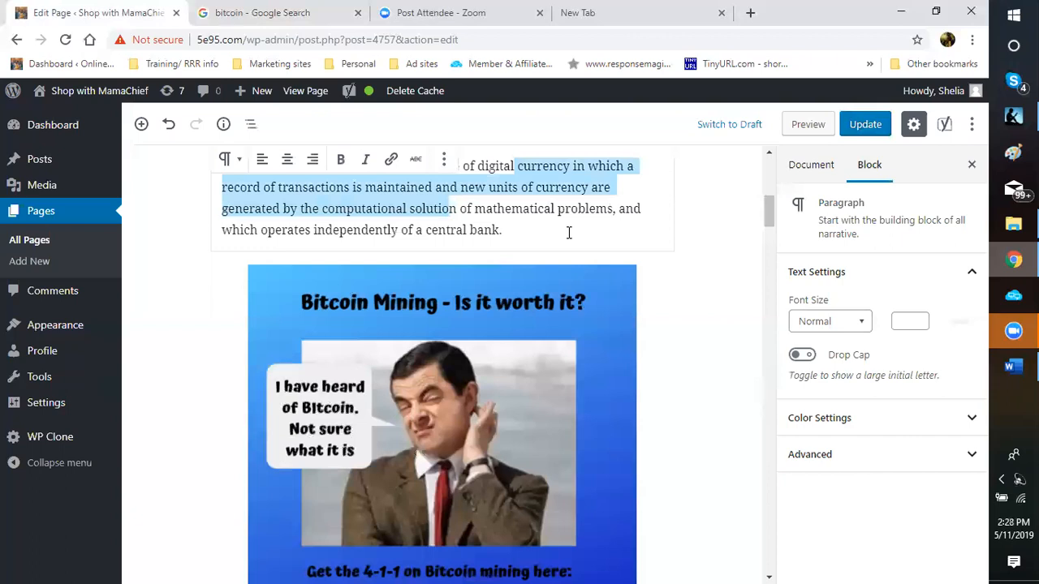
key(Up)
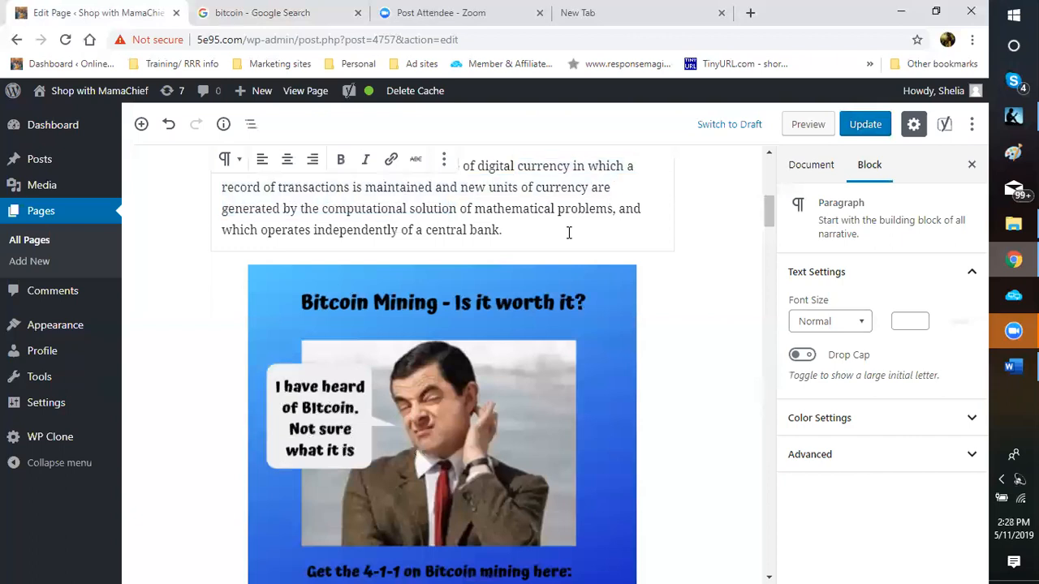
click(526, 226)
Step: Link 'bitcoin is a type of digital currency' to the computta URL, opening in a new tab
scroll(469, 240, up, 1)
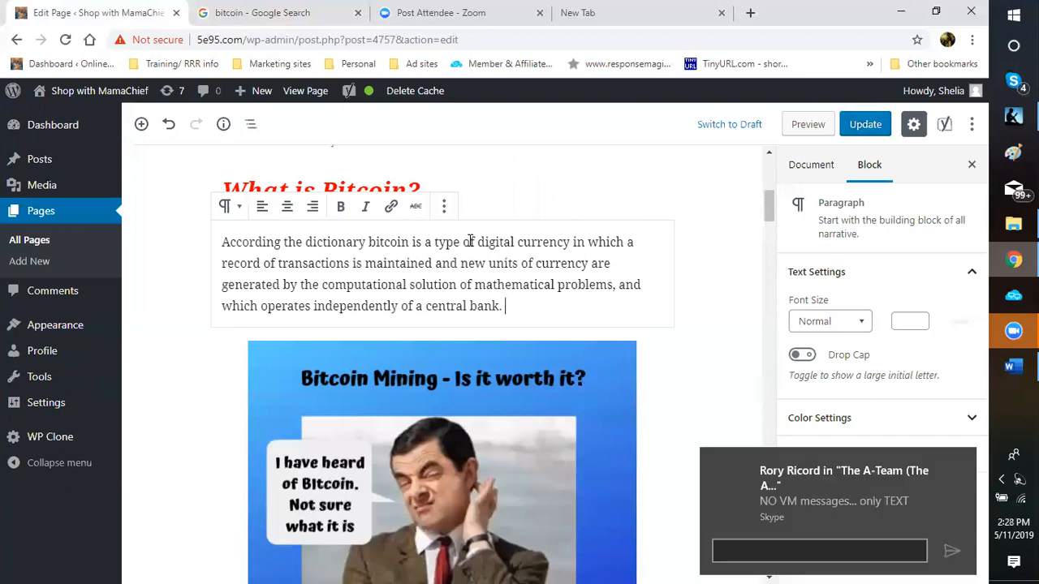
drag(368, 242, 542, 234)
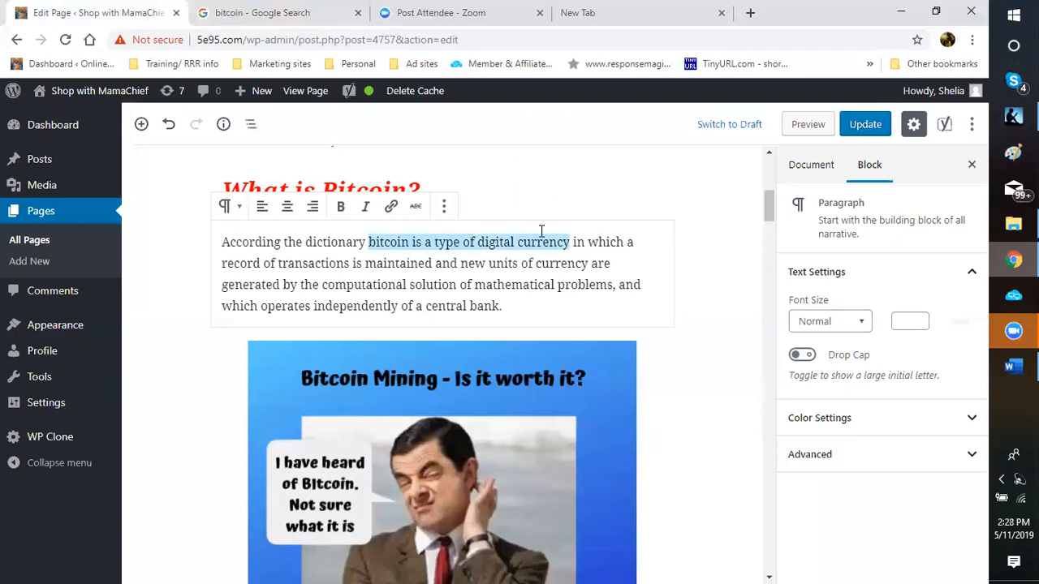
click(391, 209)
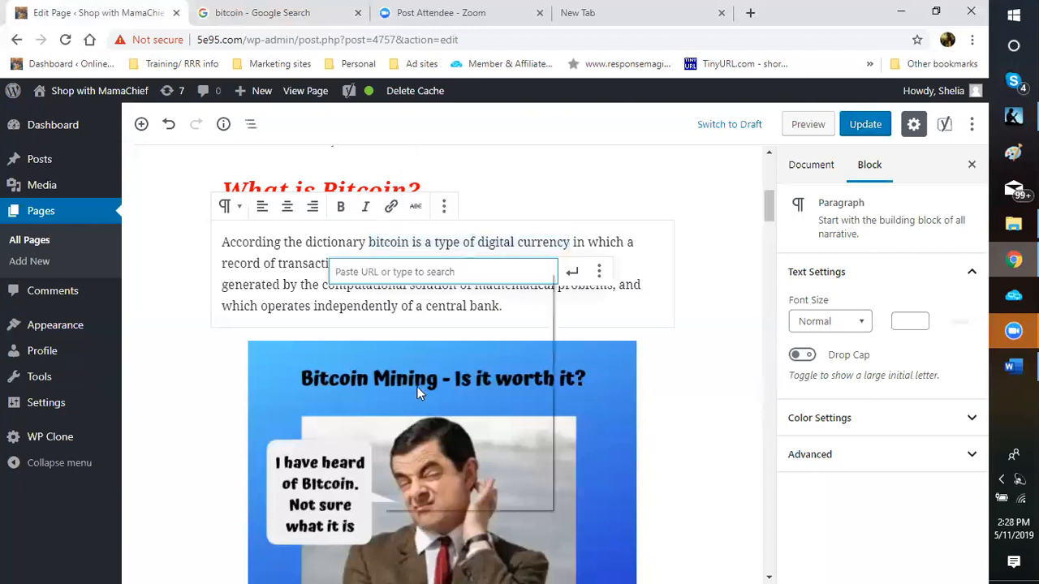
right_click(380, 273)
click(409, 389)
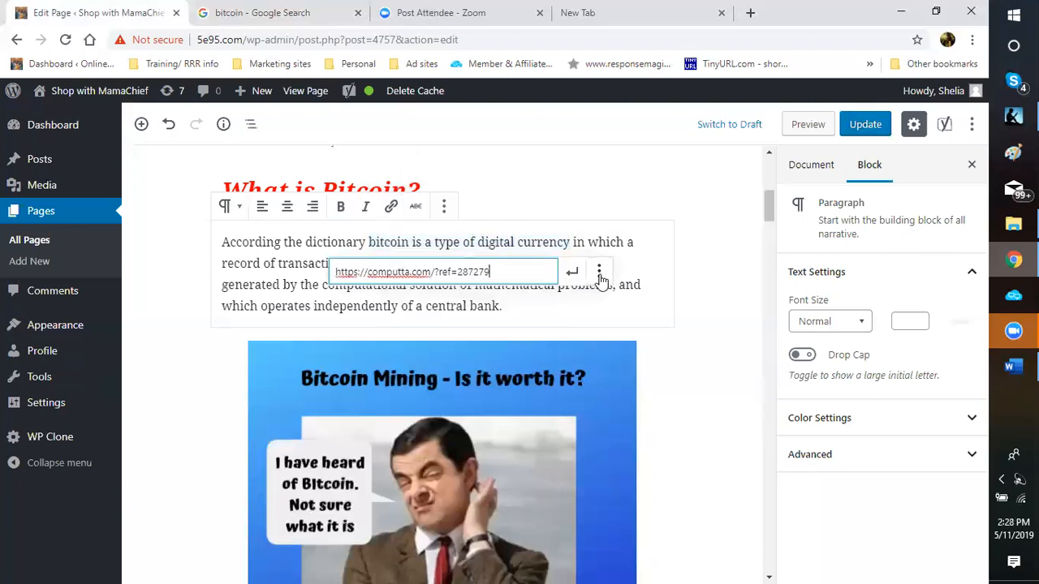
click(598, 275)
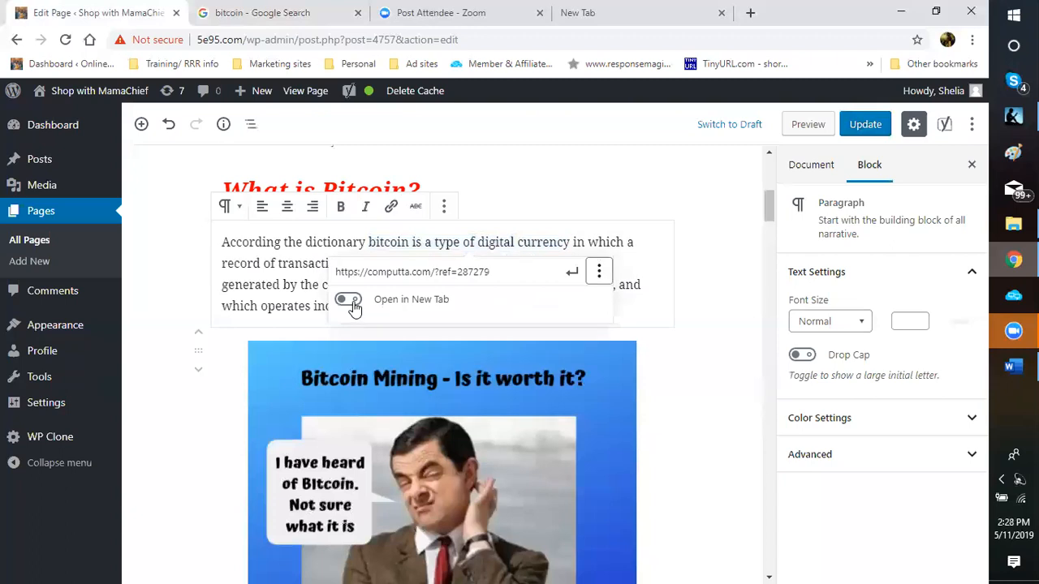
click(574, 275)
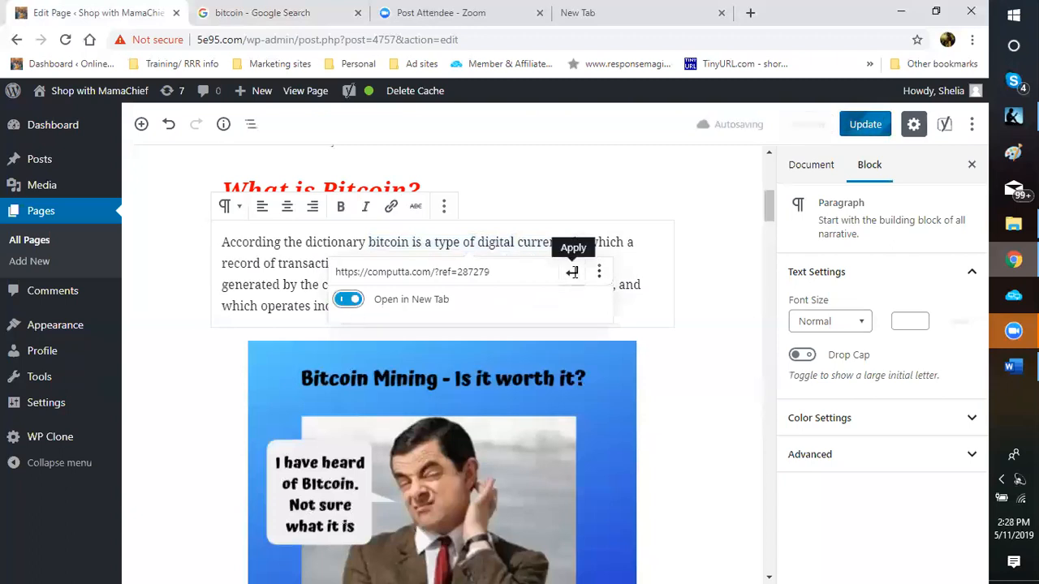
click(724, 345)
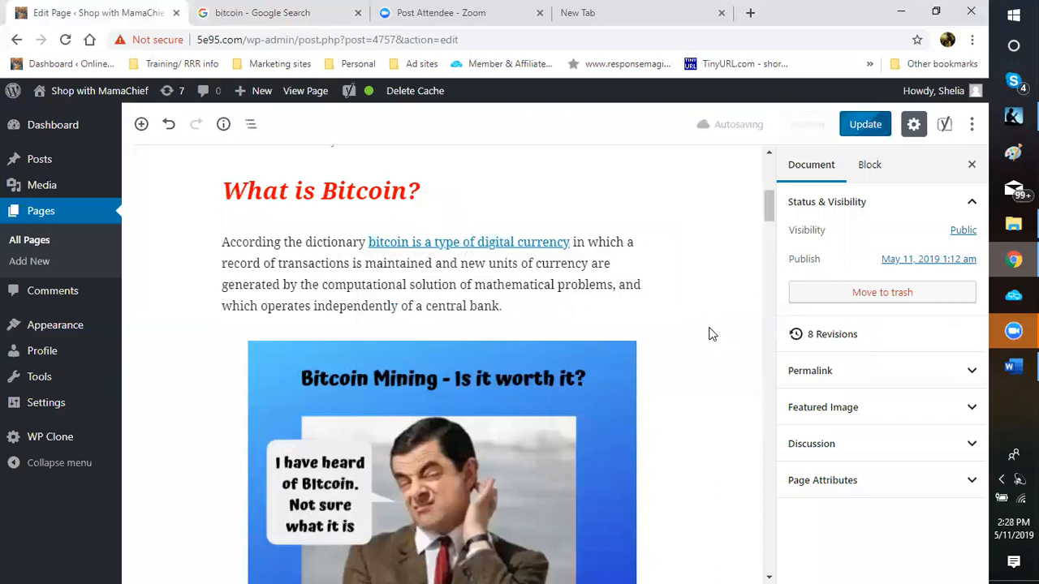
Step: Insert the computta referral URL as a new-tab link into the 'Bitcoin Mining? How?' image caption
scroll(708, 334, down, 5)
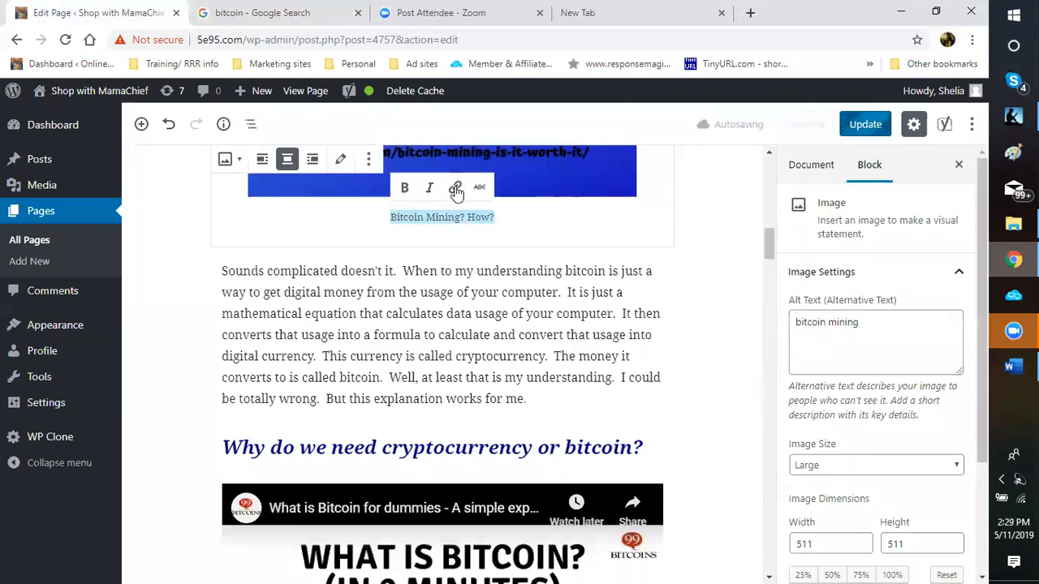
key(ctrl+k)
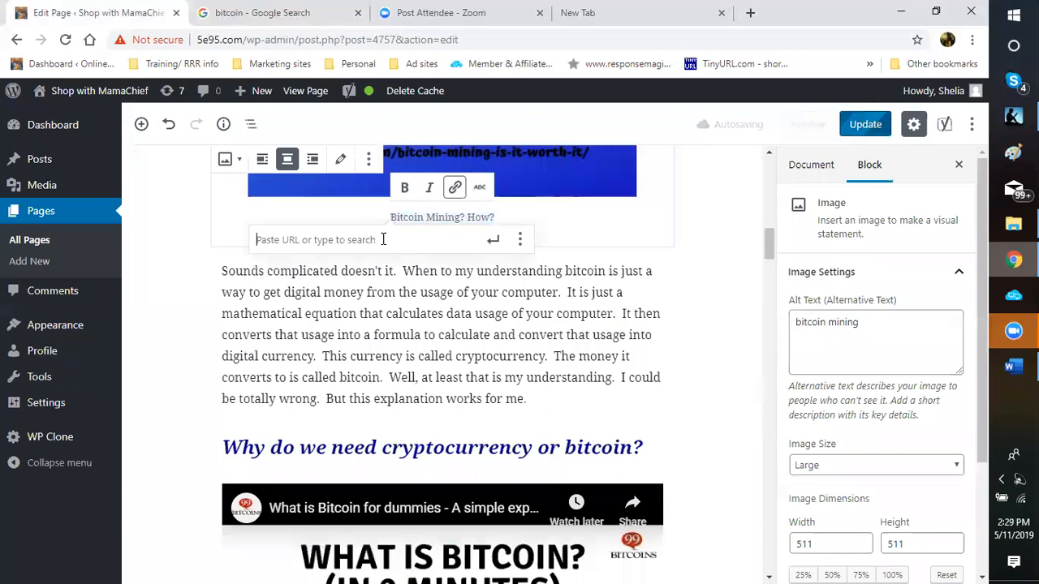
right_click(380, 237)
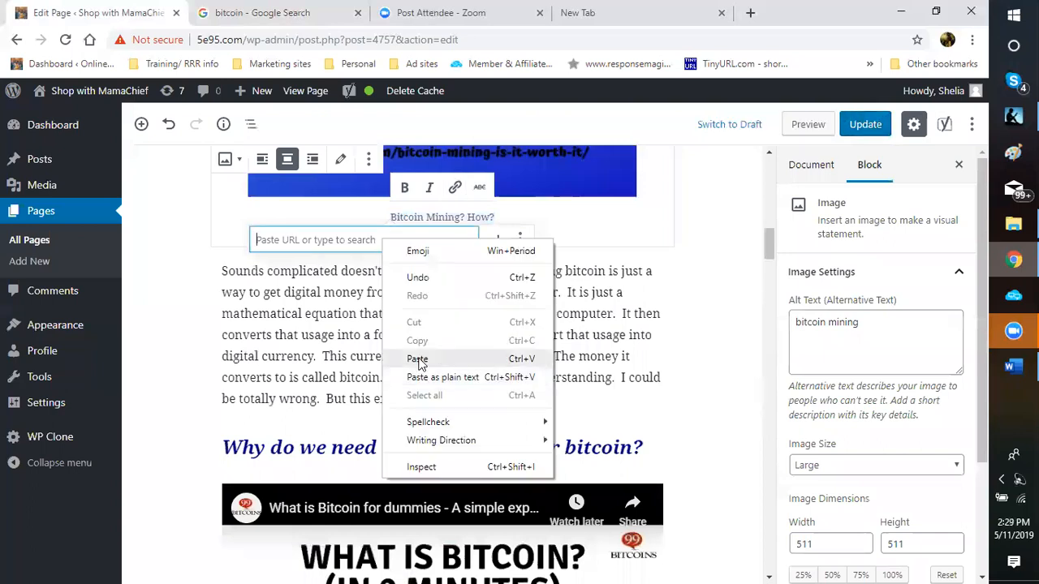
click(421, 360)
click(520, 242)
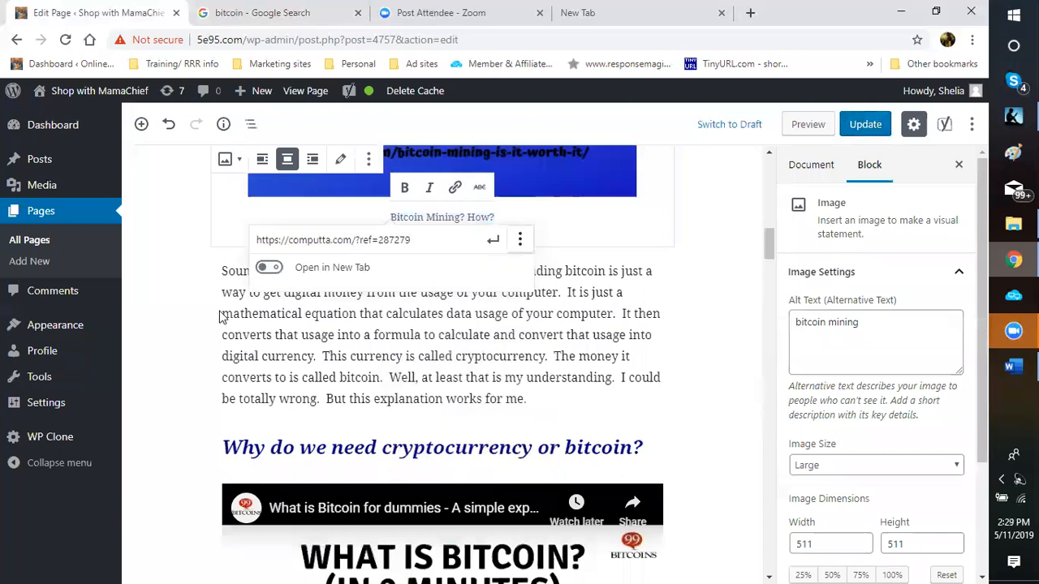
click(286, 268)
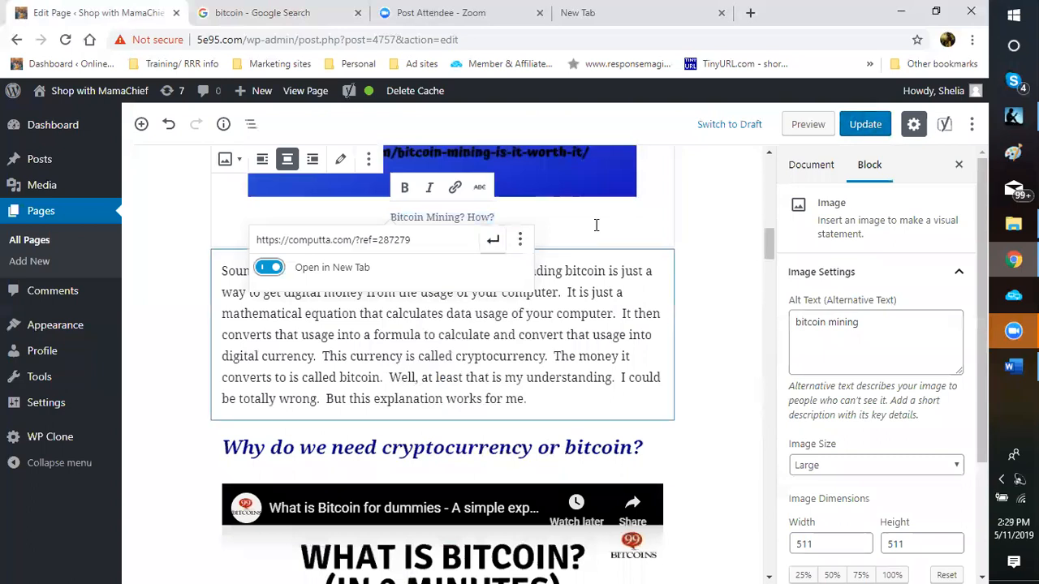
key(Return)
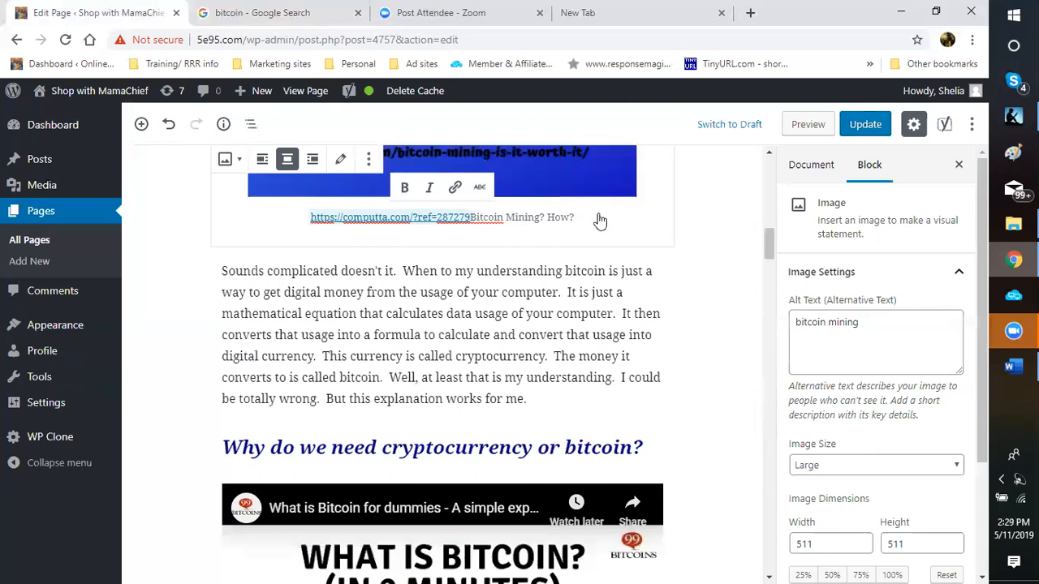
Step: Undo the stray URL text and select the caption text 'Bitcoin Mining? How?'
click(171, 132)
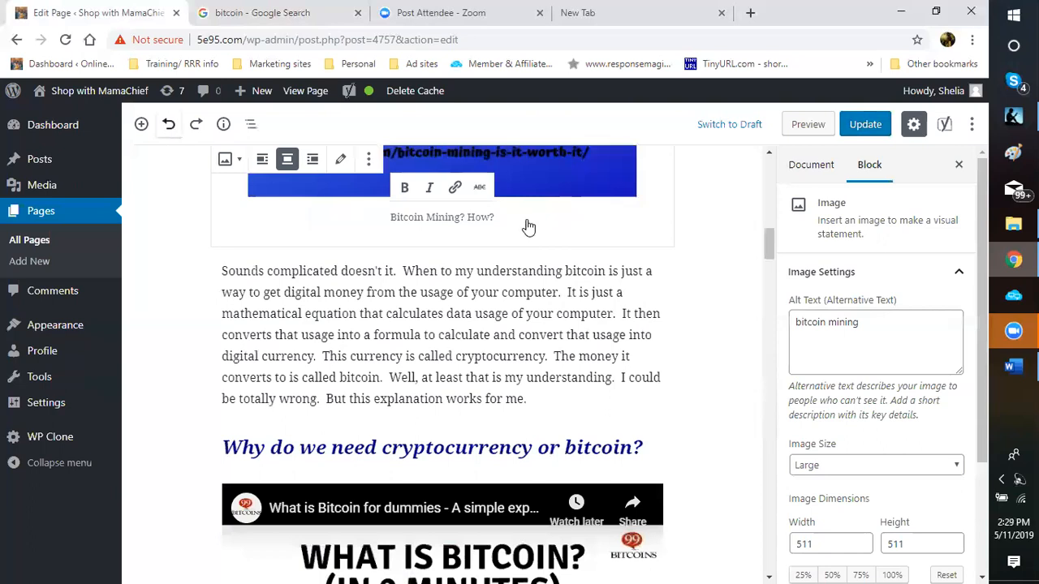
click(495, 217)
key(ctrl+a)
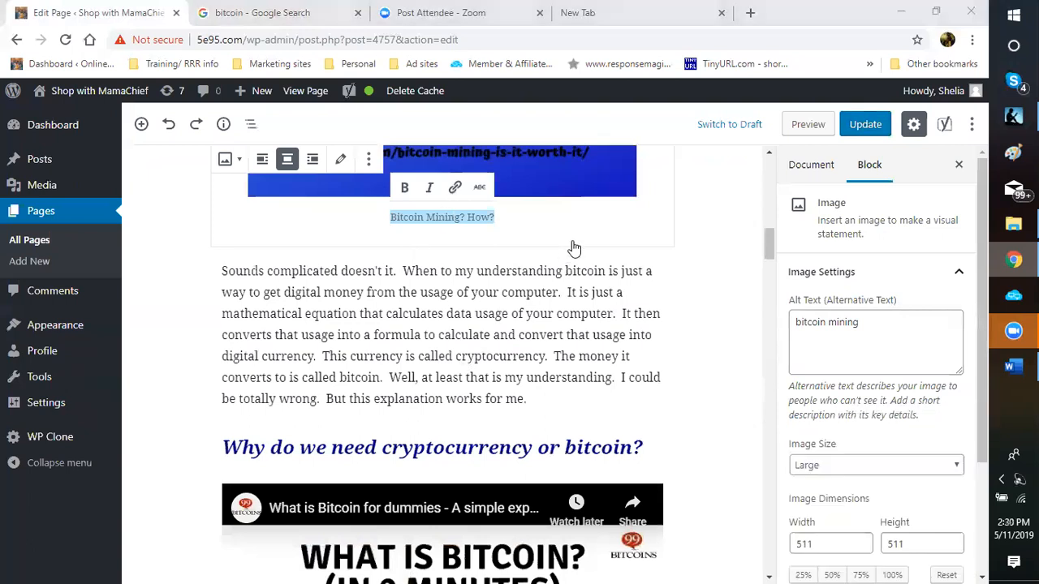
key(Right)
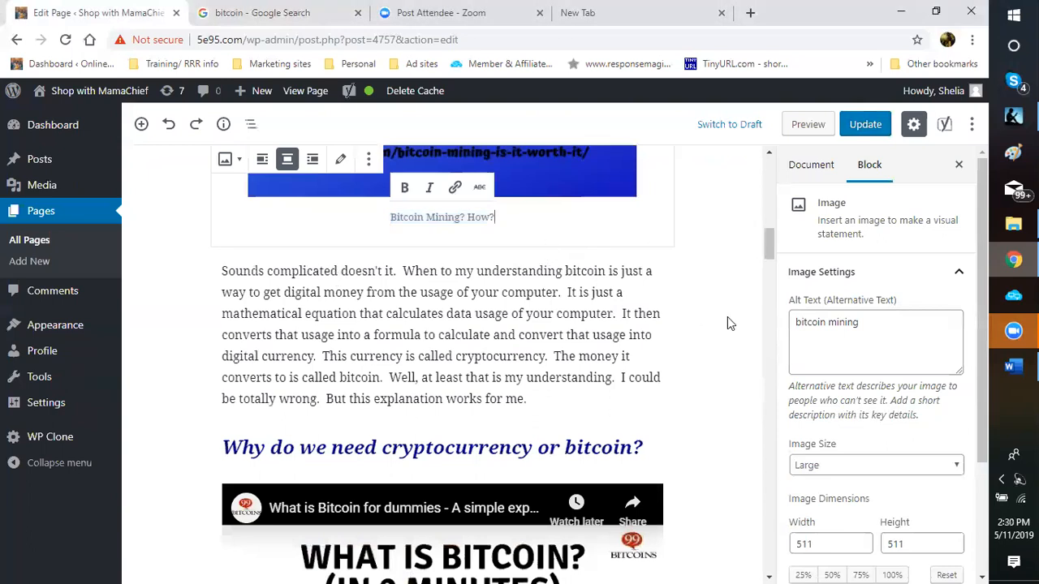
key(ctrl+shift+Left)
key(ctrl+shift+Left)
key(ctrl+shift+Left)
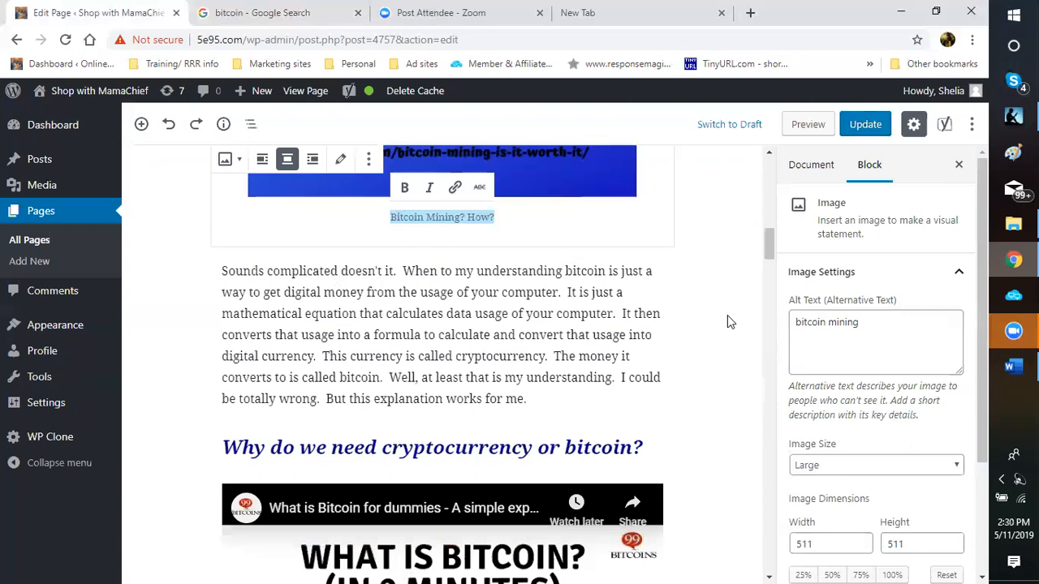
Step: Link the caption to the computta referral URL, opening in a new tab
key(ctrl+k)
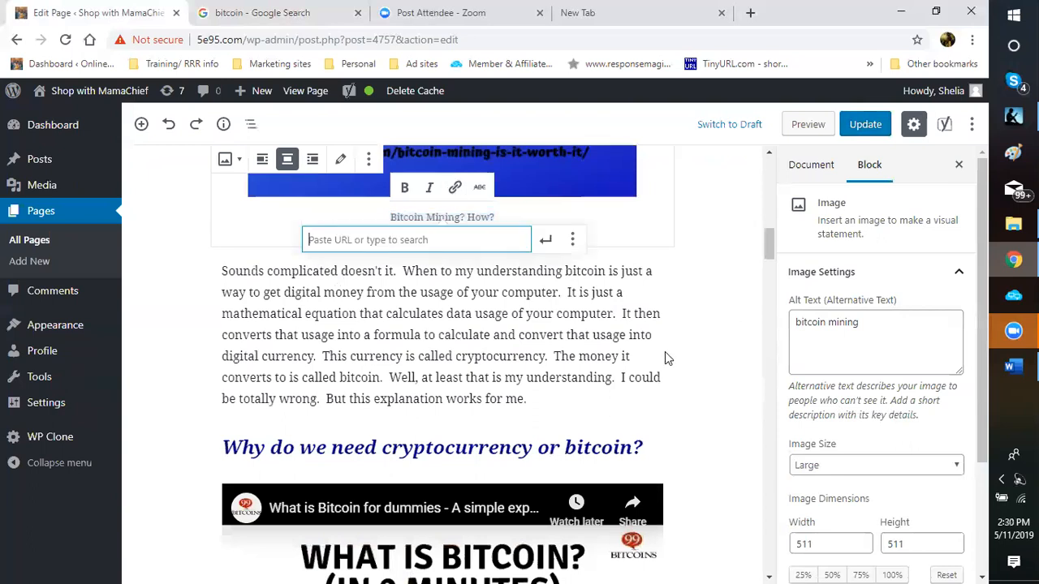
right_click(415, 242)
click(416, 334)
click(572, 239)
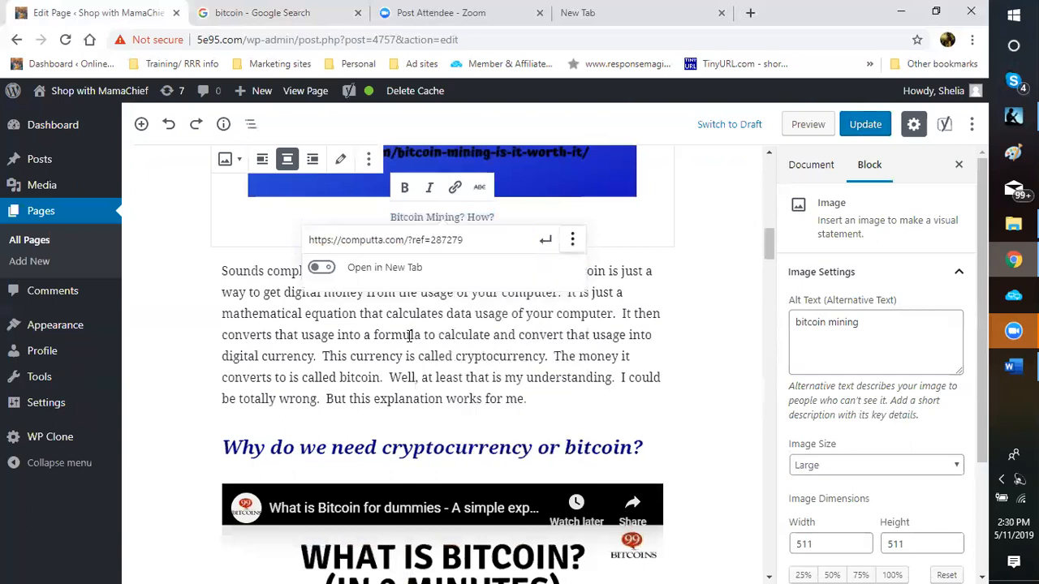
click(321, 267)
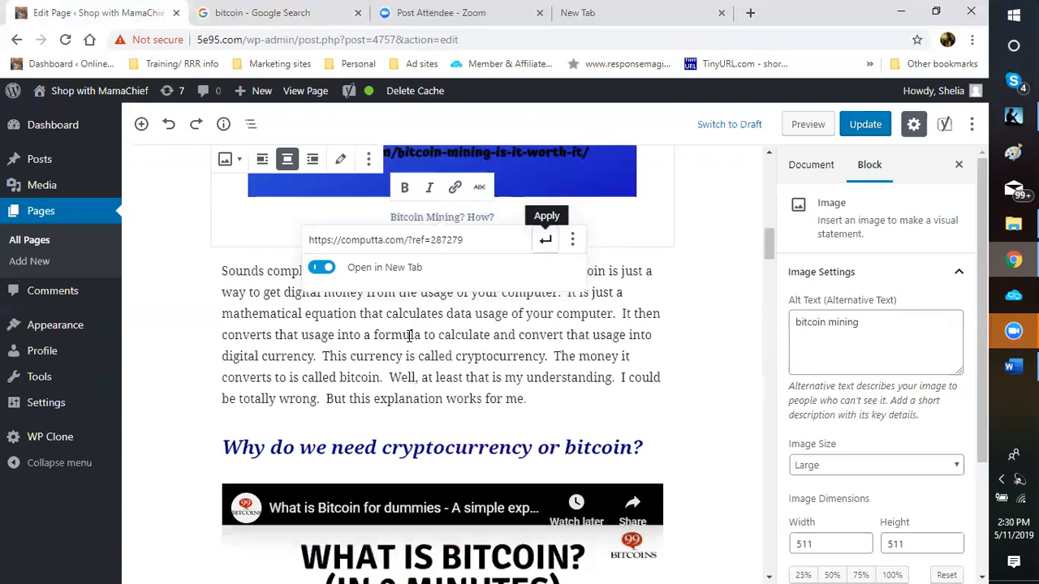
click(545, 239)
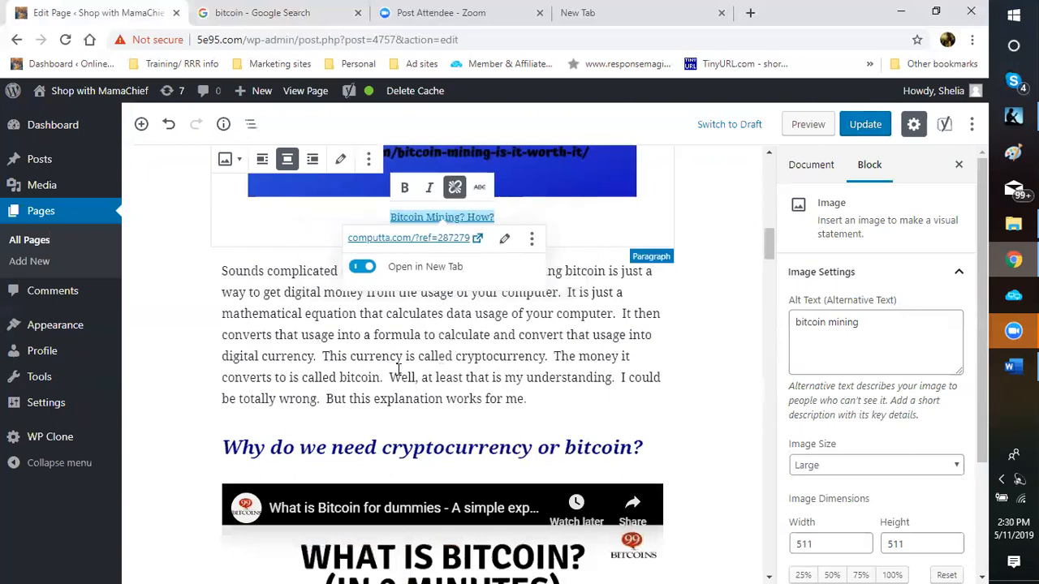
click(353, 361)
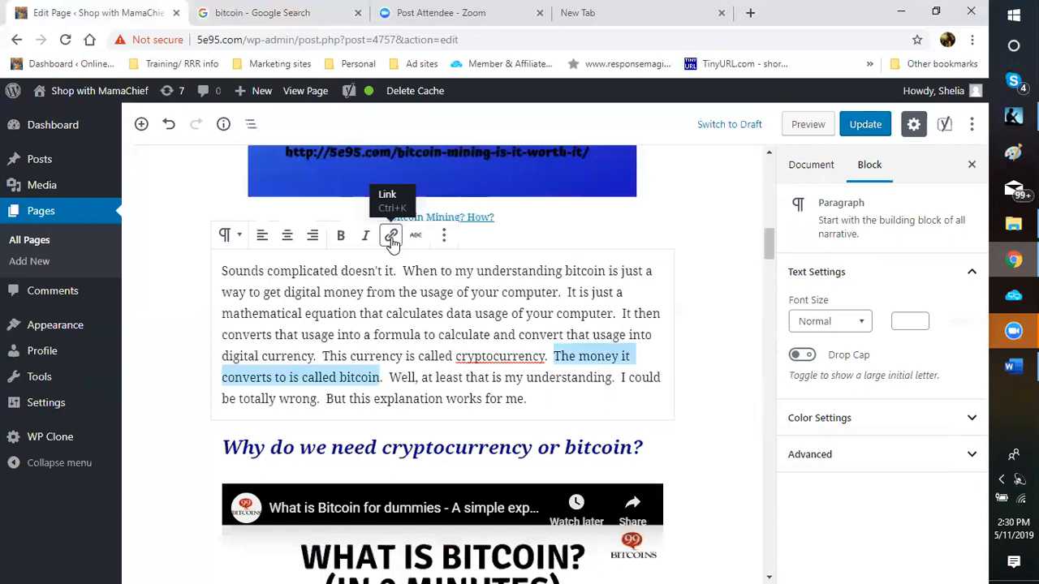
Step: Link the selected sentence 'The money it converts to is called bitcoin' to the computta URL, opening in a new tab
click(392, 238)
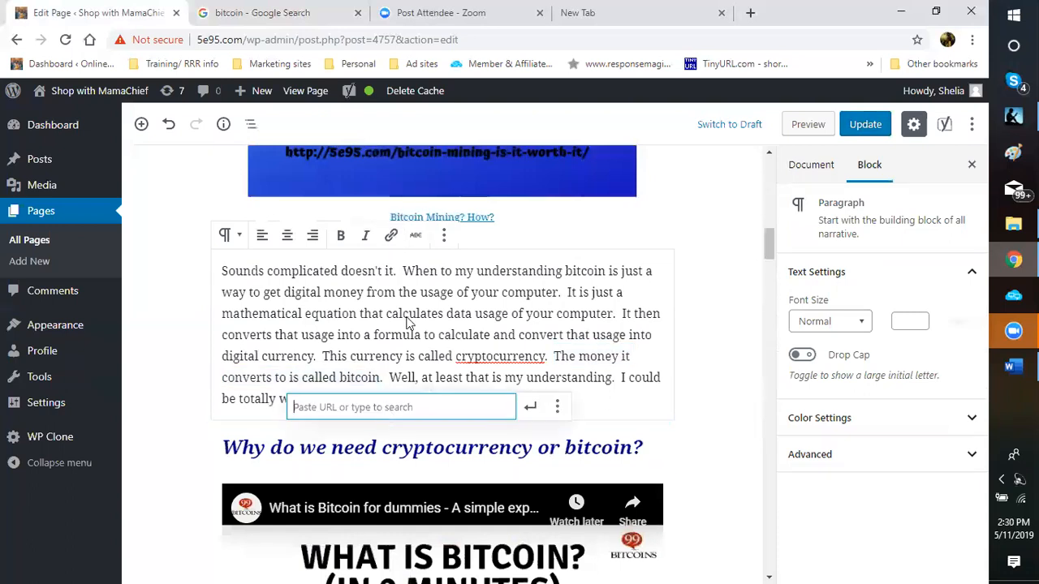
right_click(387, 409)
click(416, 292)
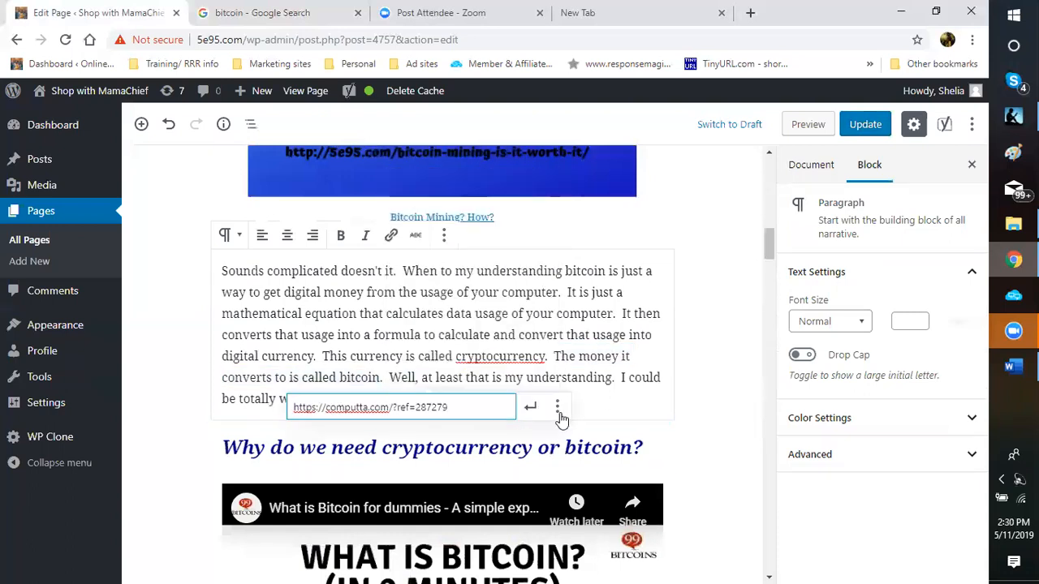
click(559, 414)
click(309, 438)
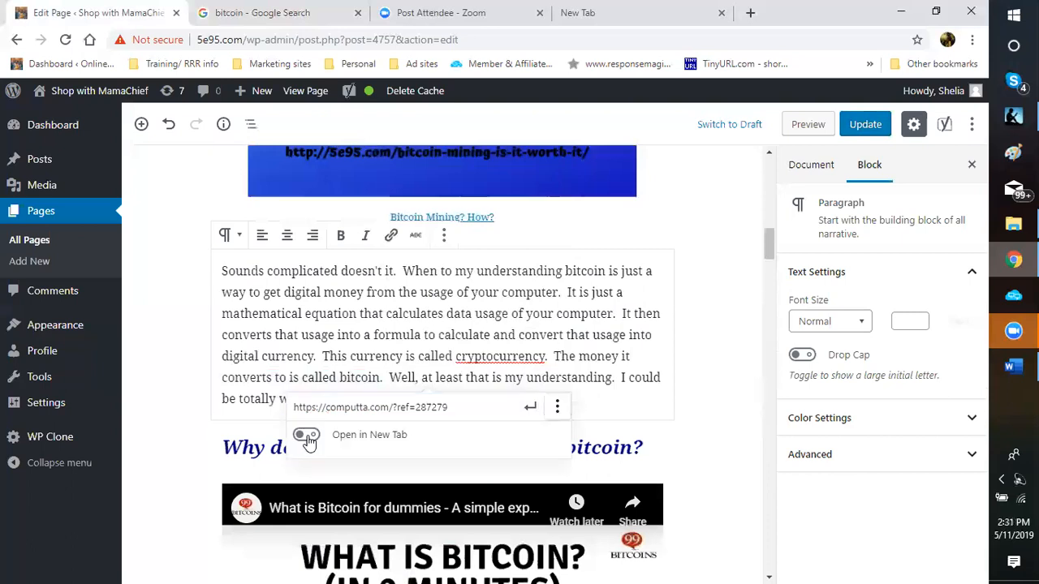
click(530, 409)
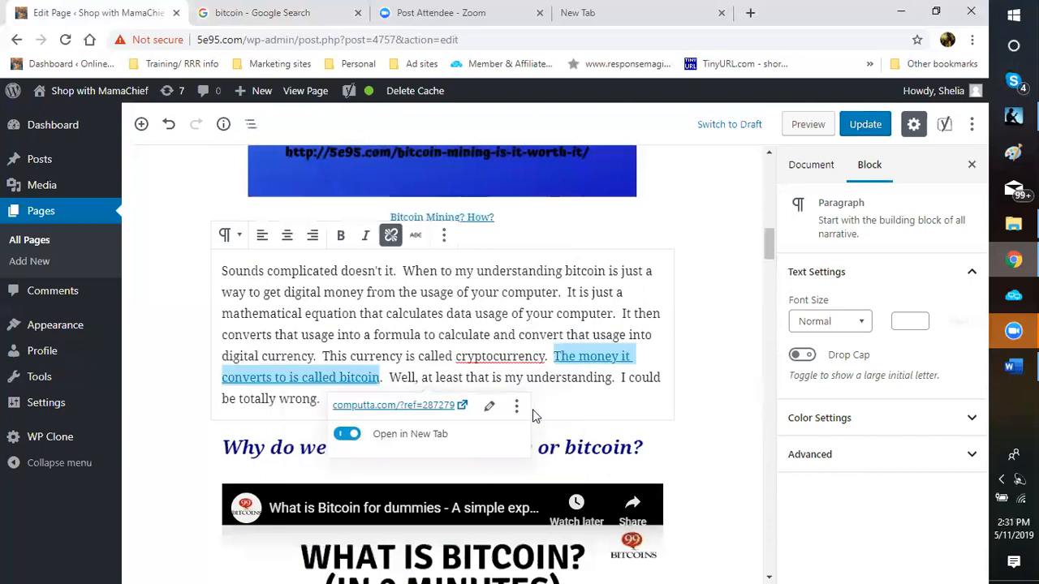
click(700, 361)
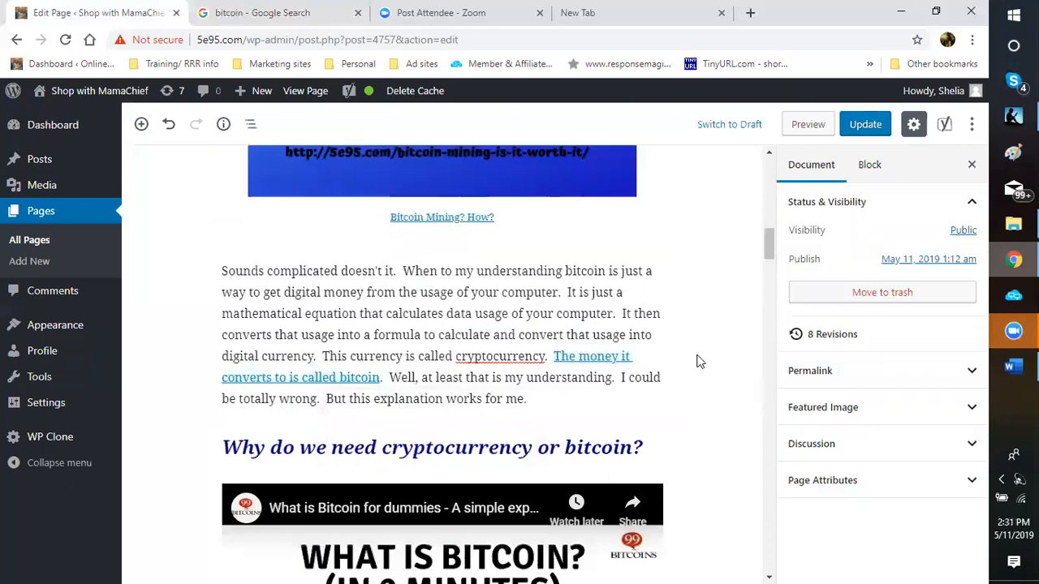
Step: Link the caption 'To get your share and start mining download Smartminer today!!!' to the computta URL in a new tab
scroll(700, 364, down, 3)
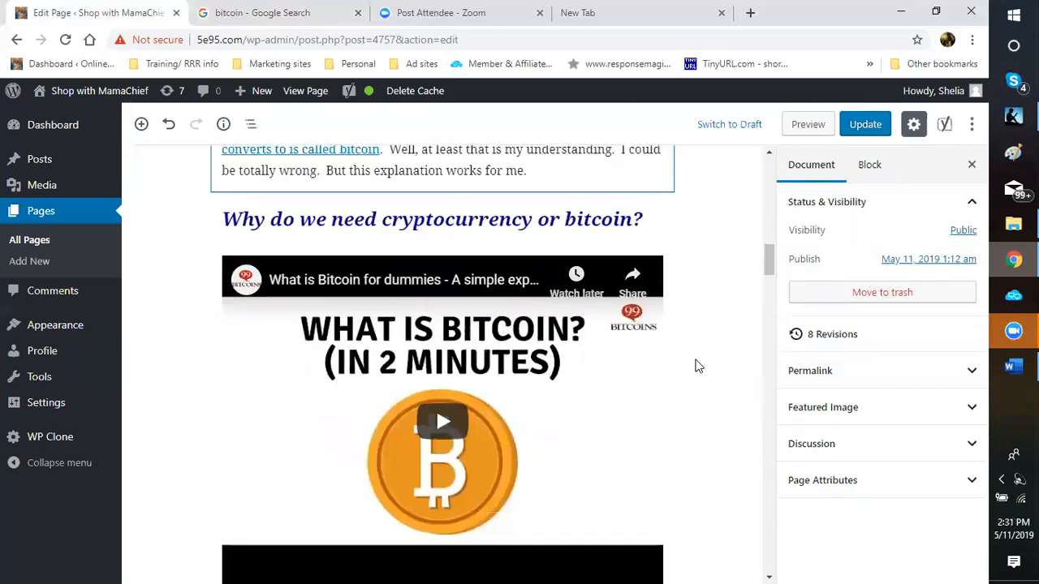
scroll(696, 365, down, 2)
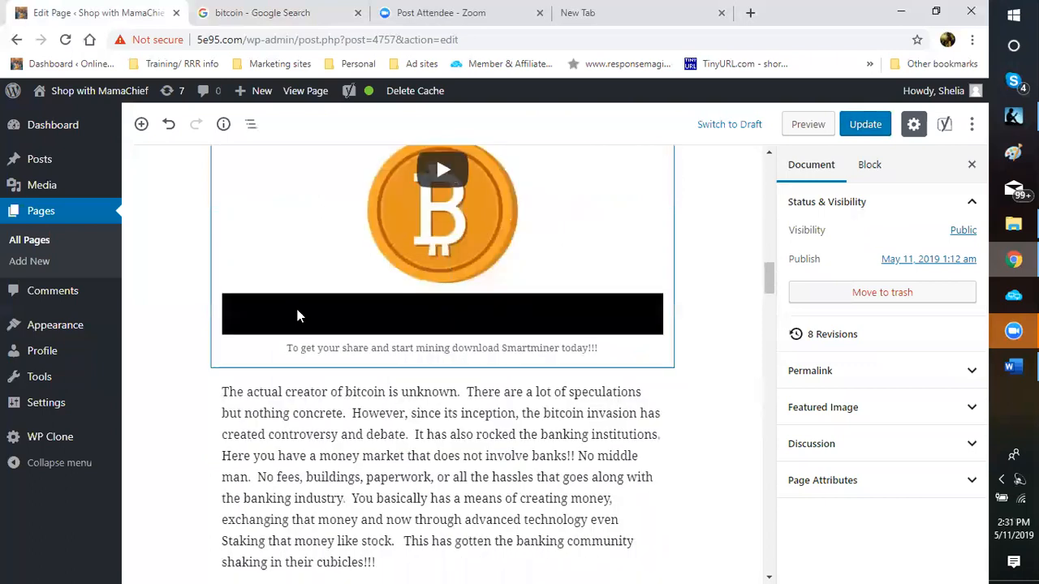
scroll(295, 312, down, 1)
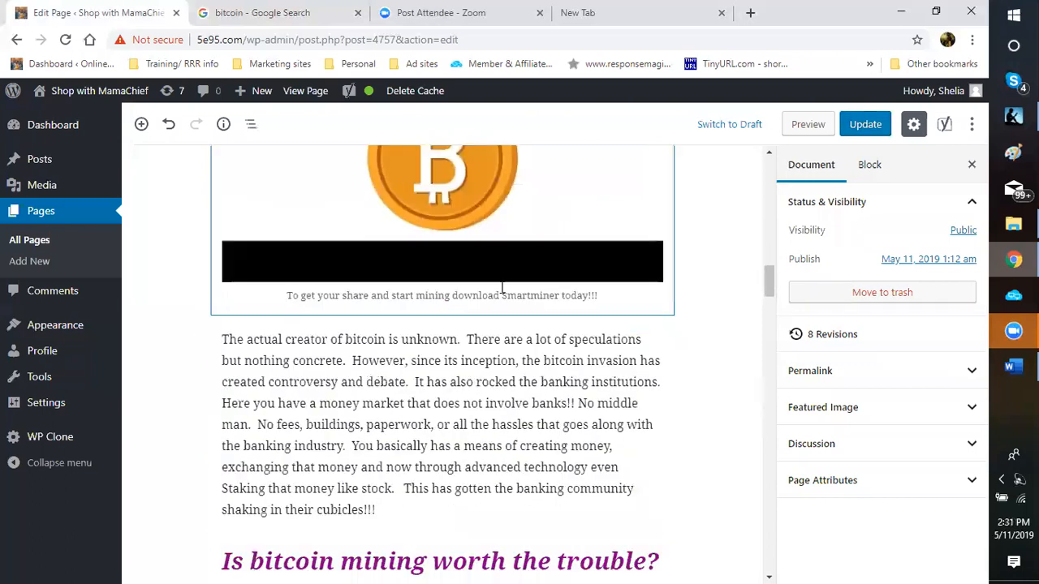
triple_click(602, 296)
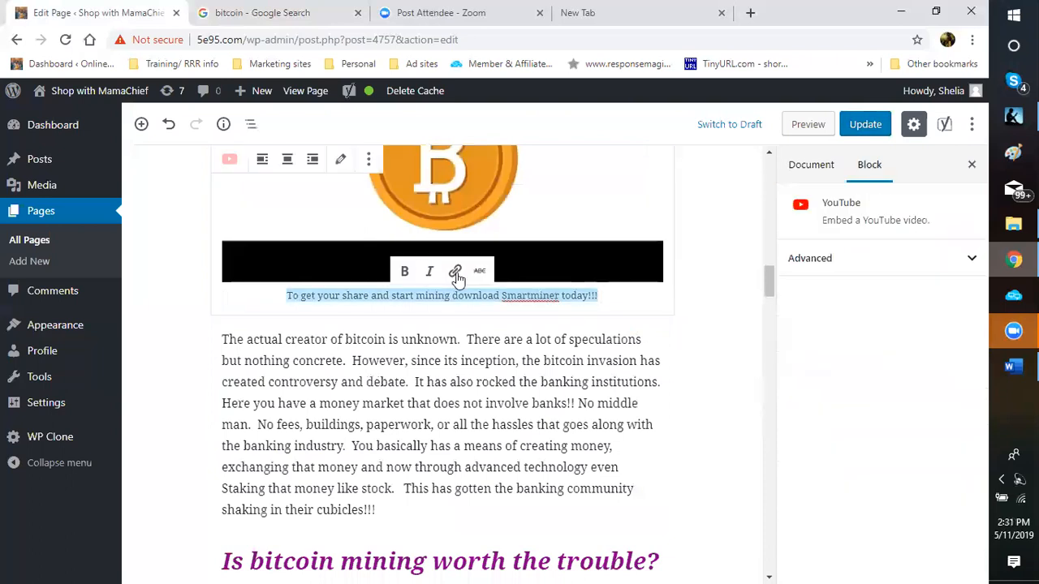
click(455, 273)
click(414, 324)
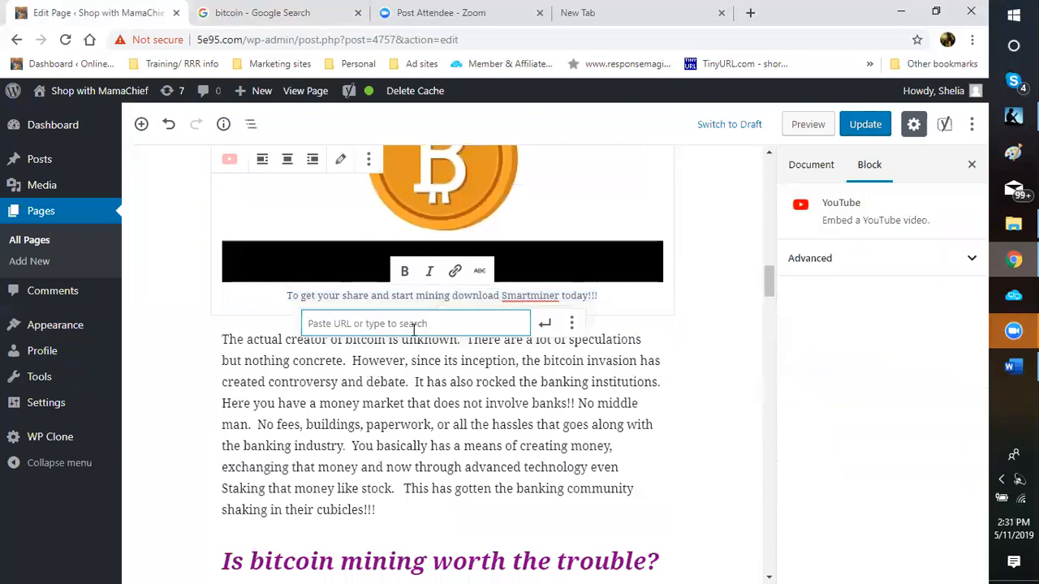
right_click(416, 333)
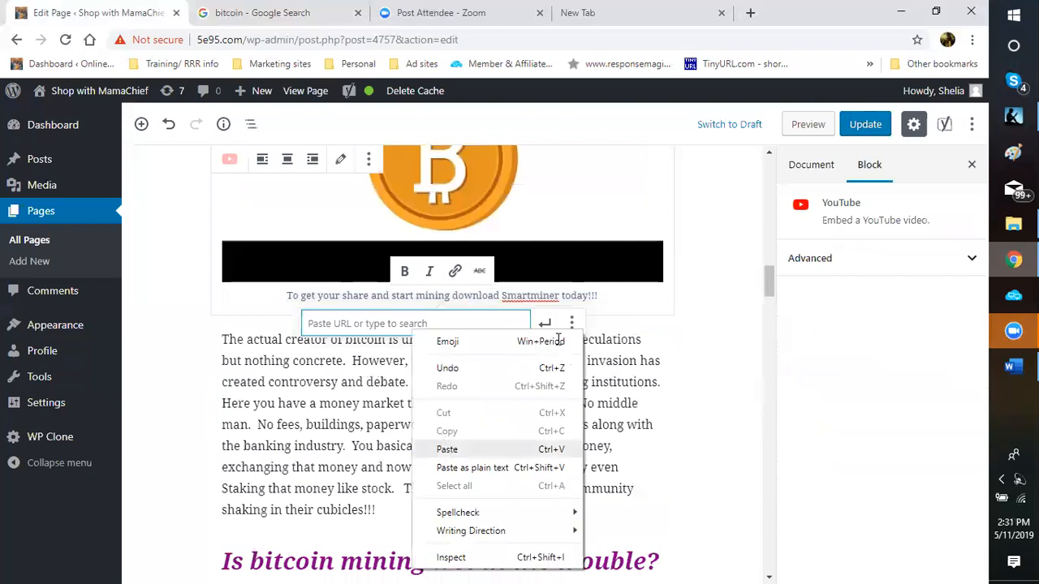
click(447, 453)
click(572, 325)
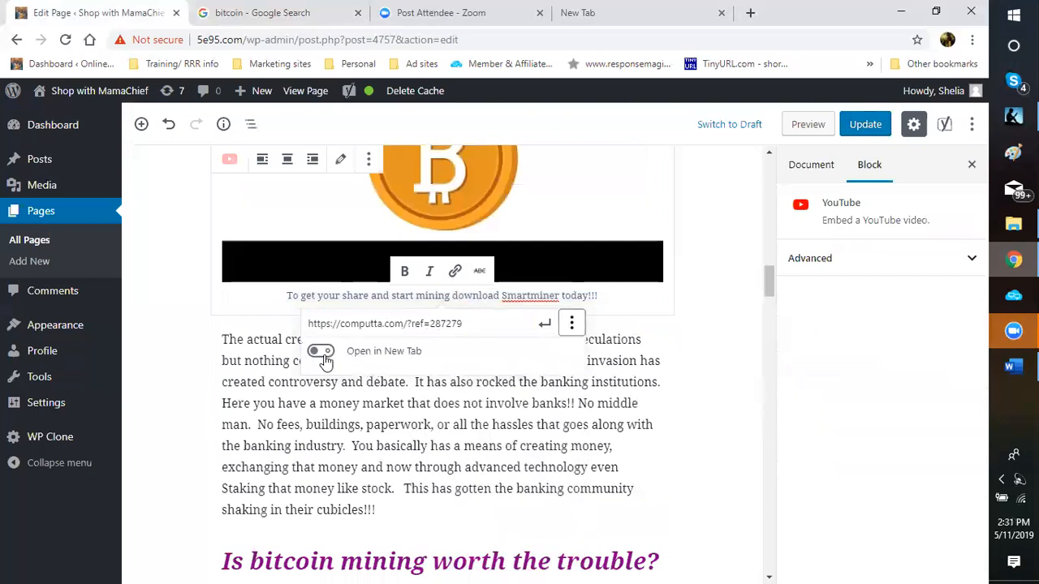
click(320, 350)
click(539, 328)
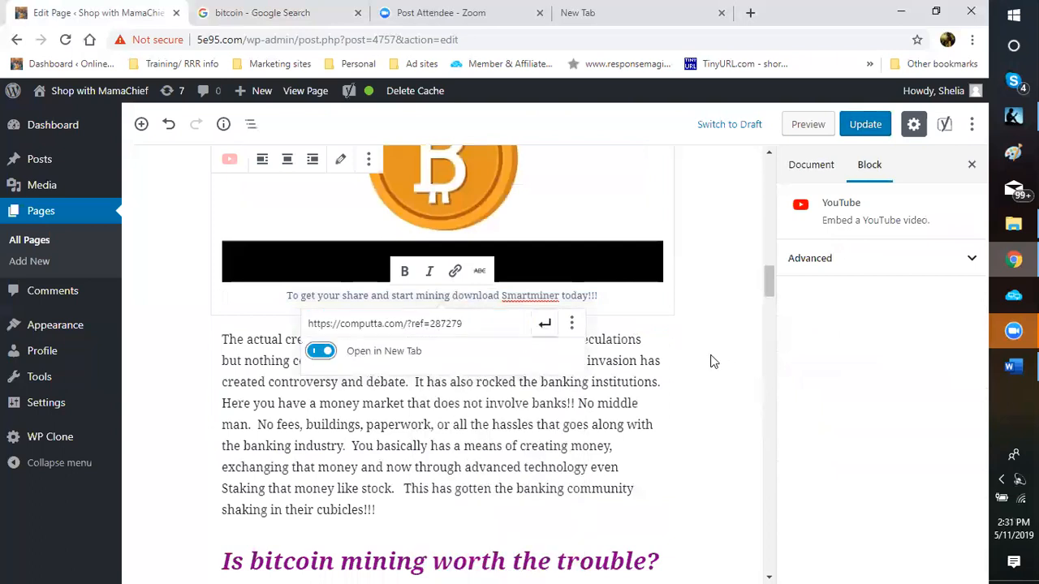
click(700, 398)
Step: Link the words 'bitcoin invasion' to the computta referral URL, opening in a new tab
scroll(700, 398, down, 1)
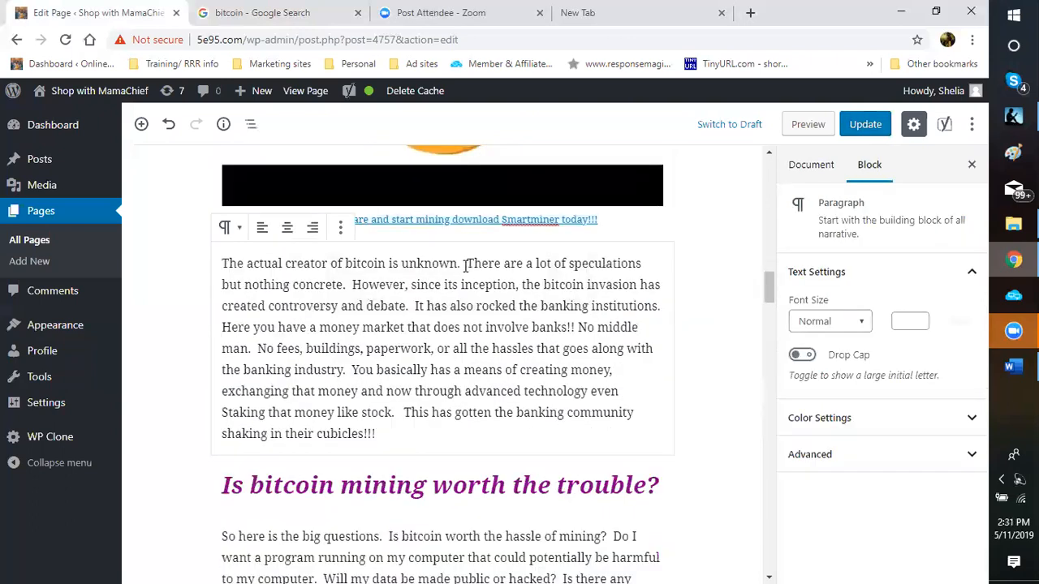
scroll(448, 273, down, 1)
scroll(445, 273, up, 1)
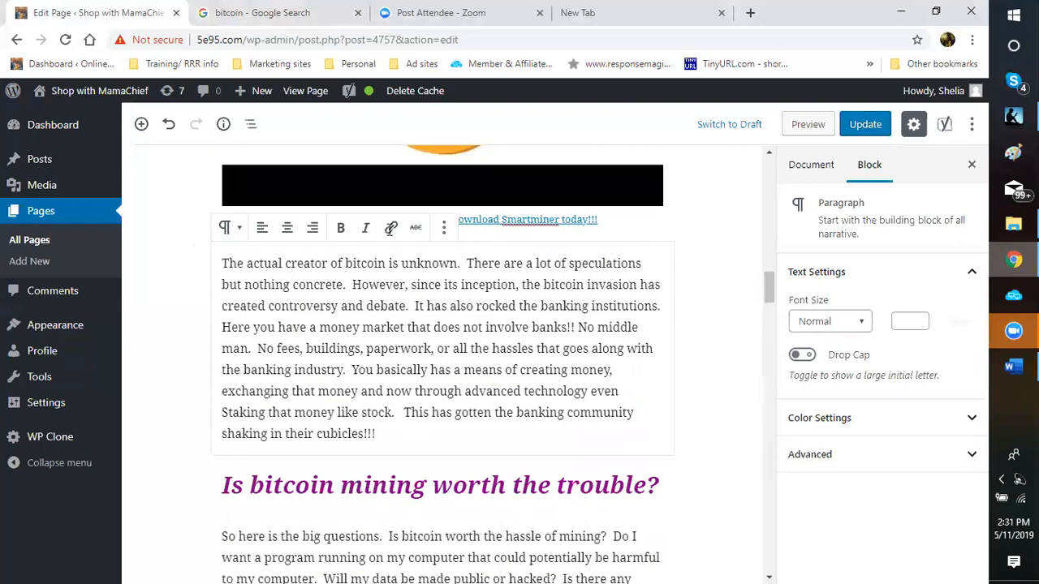
key(ctrl+shift+Left)
key(ctrl+shift+Left)
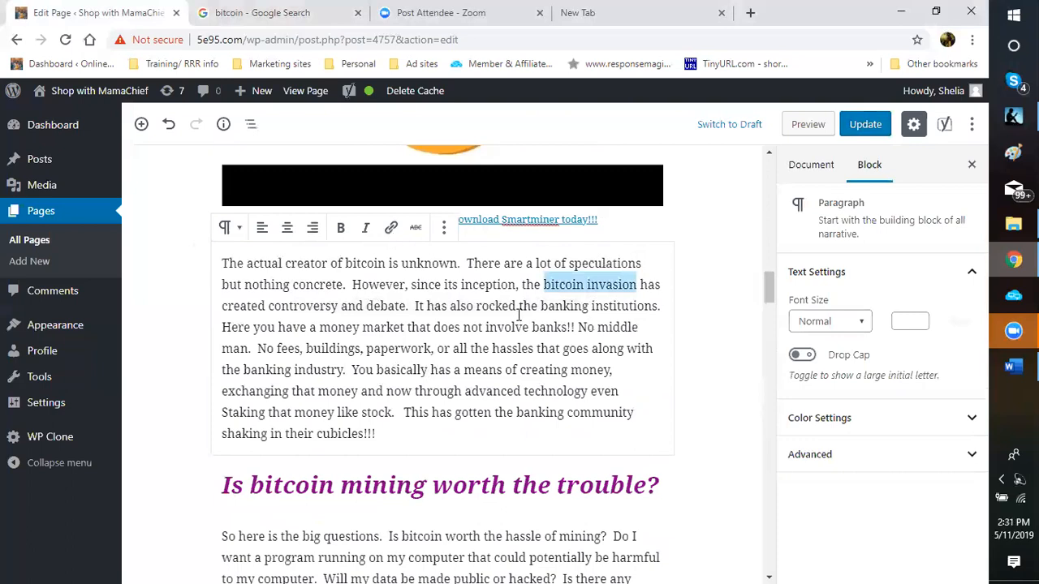
key(ctrl+k)
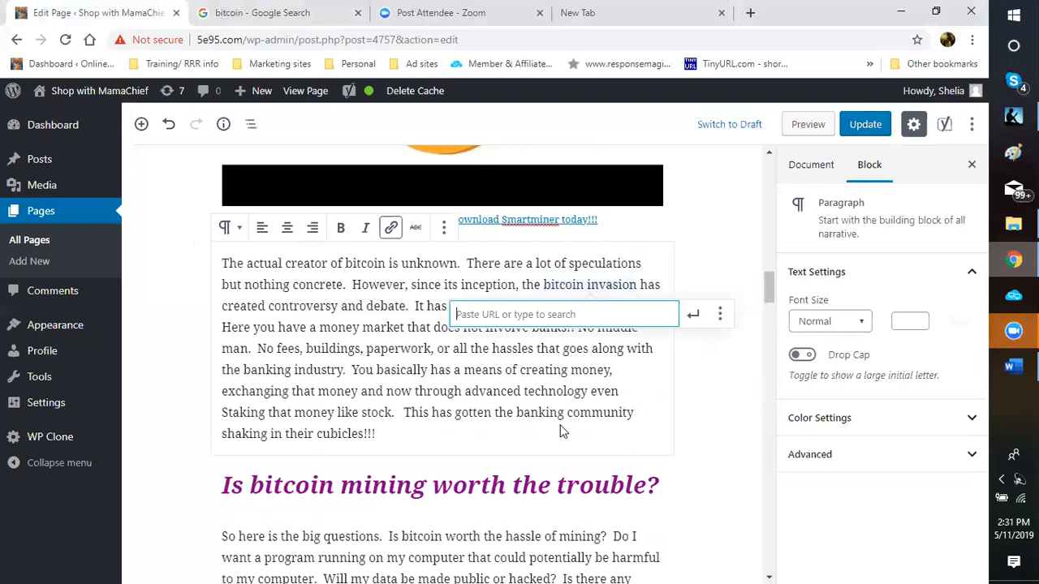
right_click(518, 314)
click(567, 432)
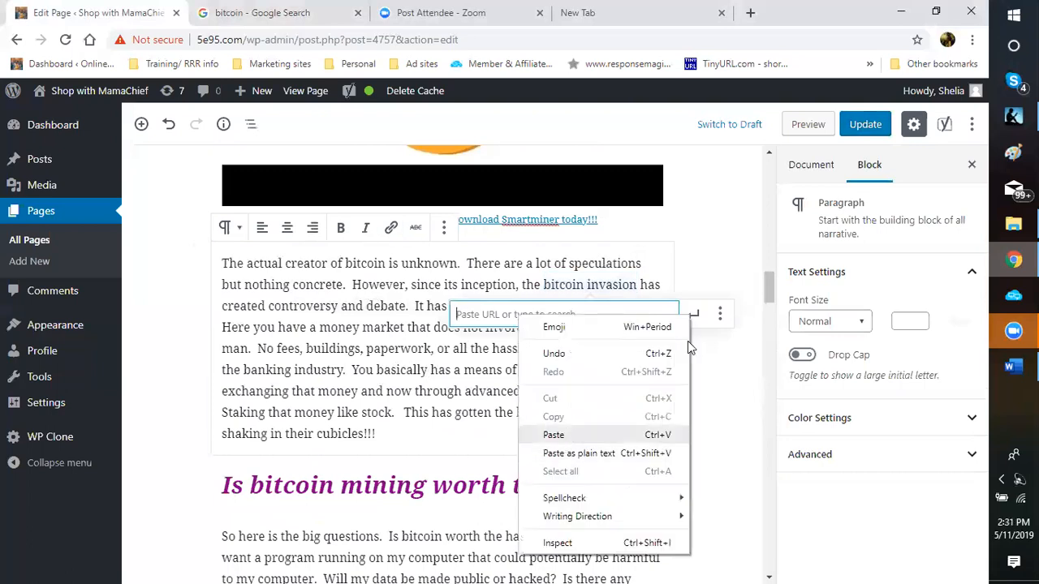
click(720, 317)
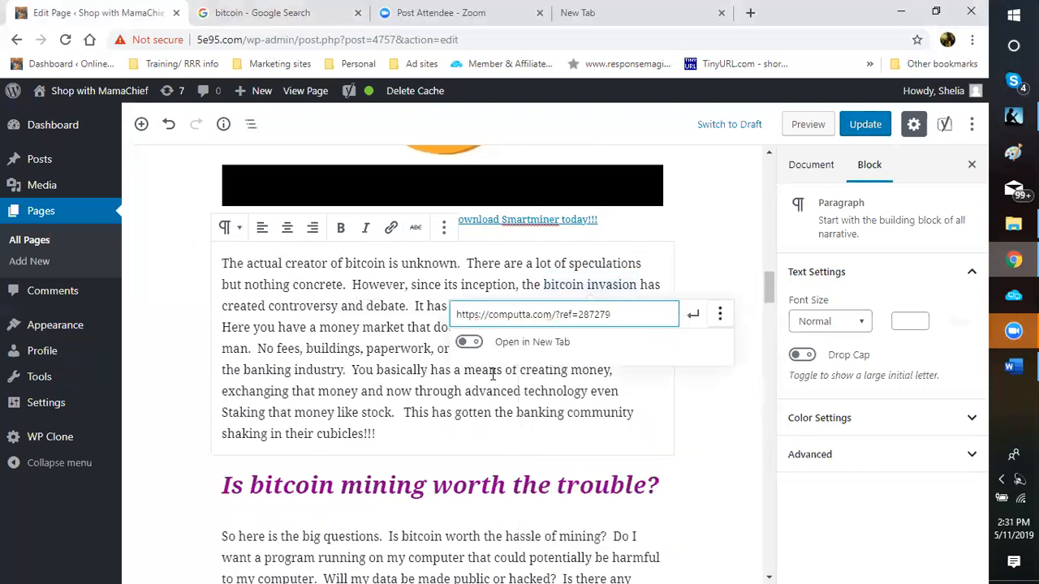
click(694, 322)
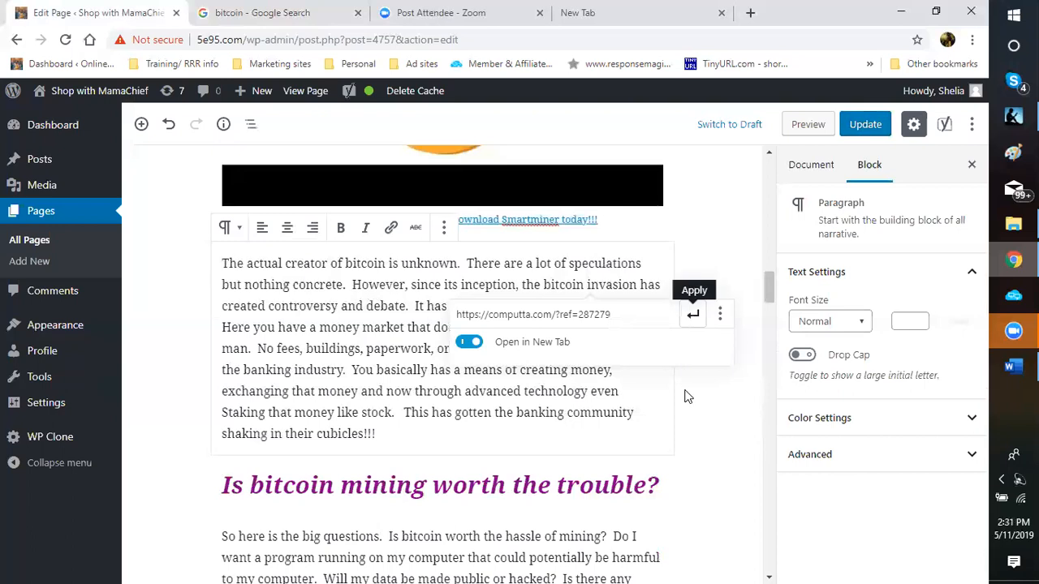
key(Return)
click(710, 423)
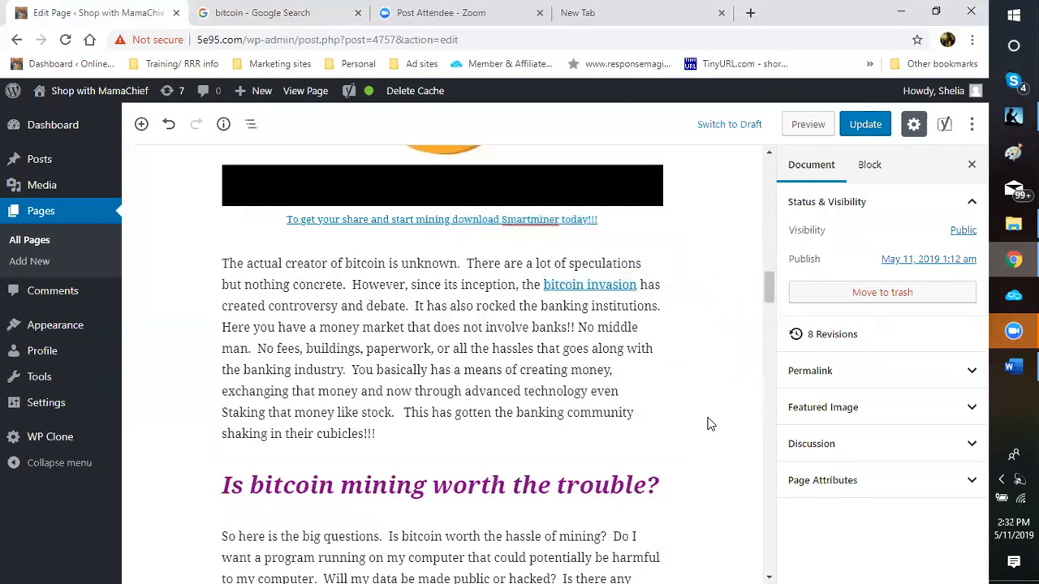
scroll(710, 424, down, 1)
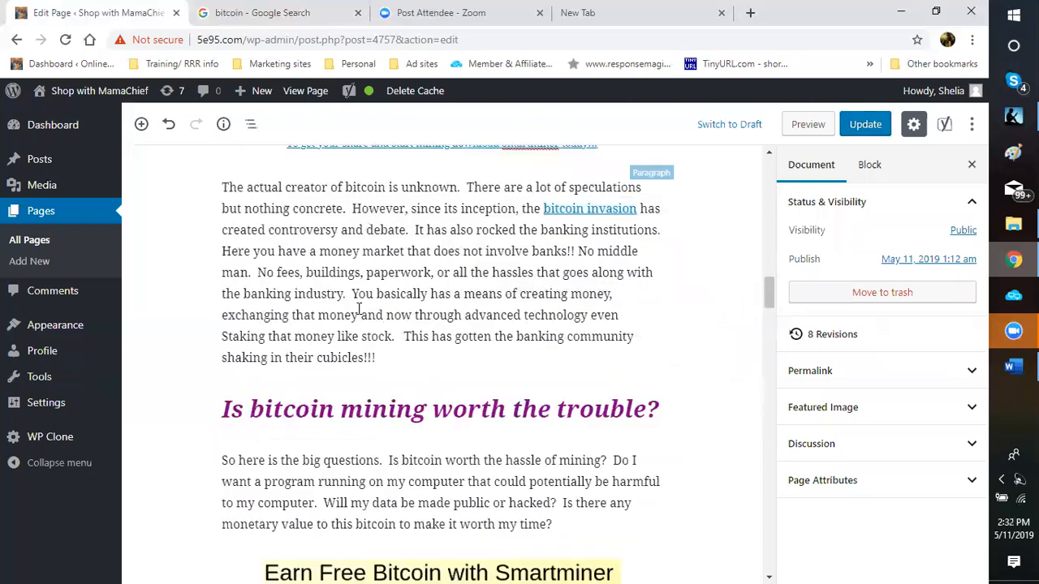
Step: Link 'bitcoin worth the hassle of mining' to the computta referral URL, opening in a new tab
scroll(358, 315, down, 1)
scroll(358, 315, down, 2)
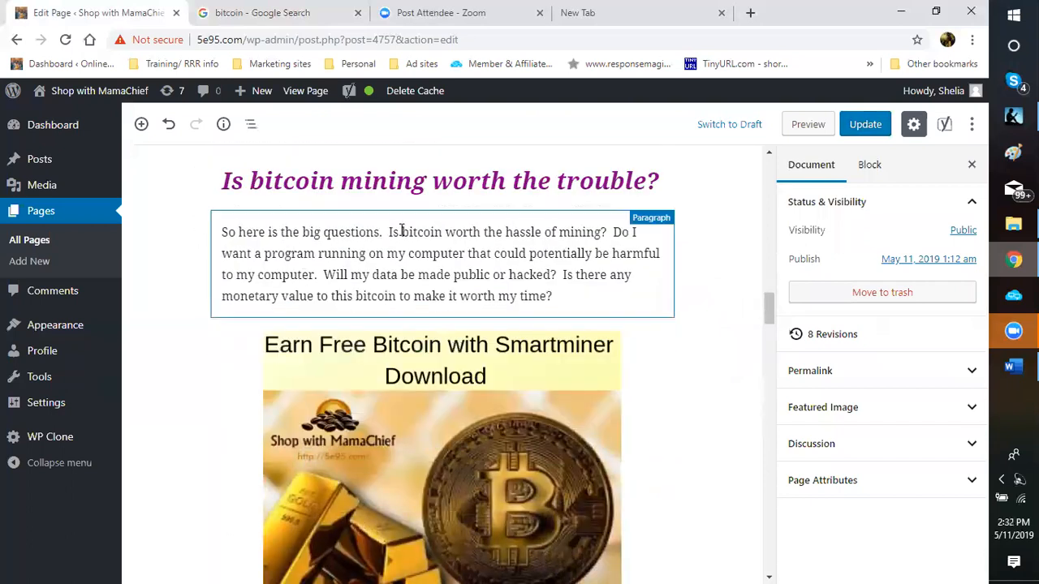
drag(401, 232, 601, 234)
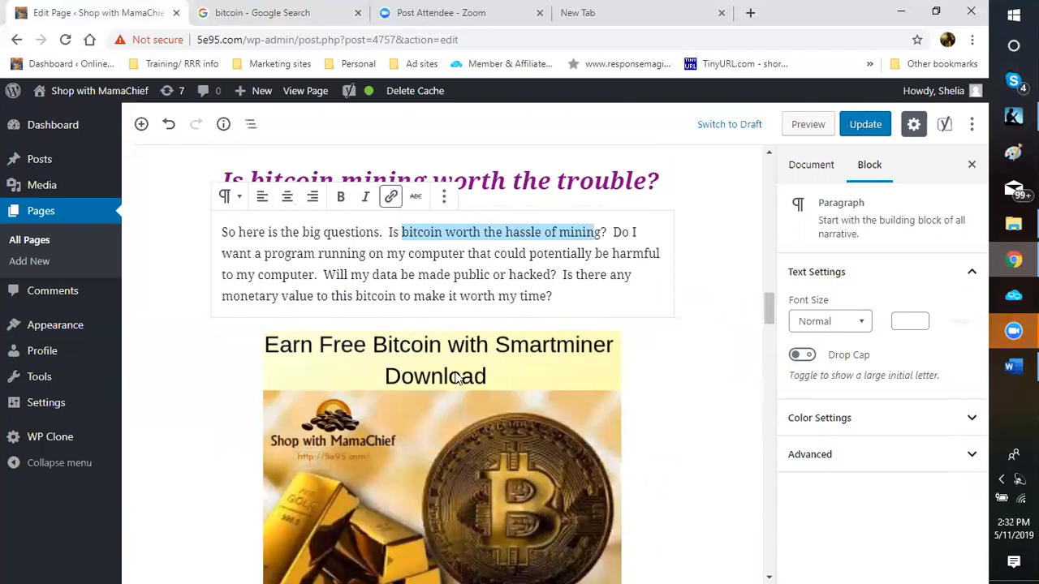
key(ctrl+k)
right_click(410, 261)
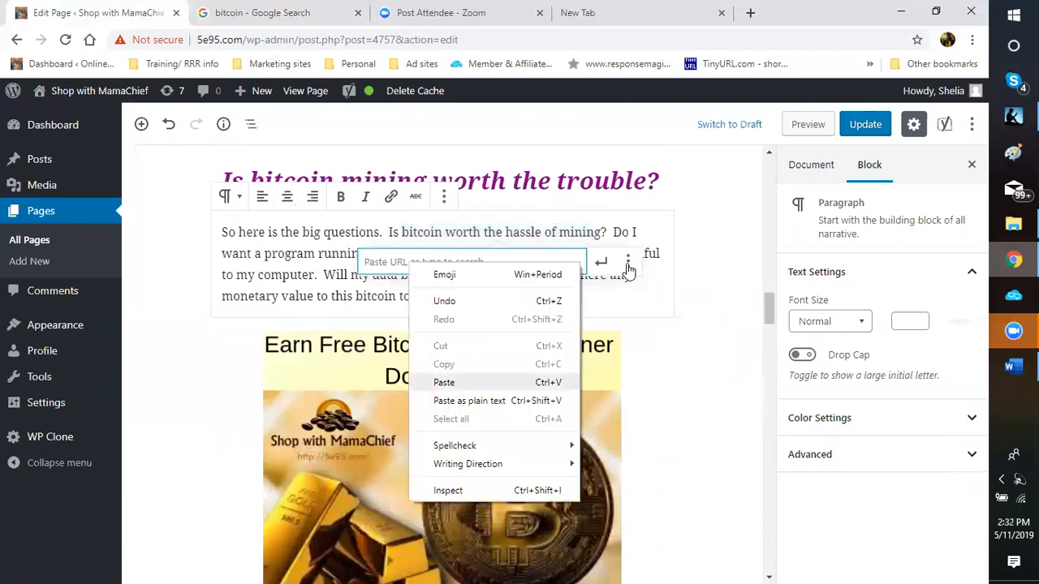
click(446, 382)
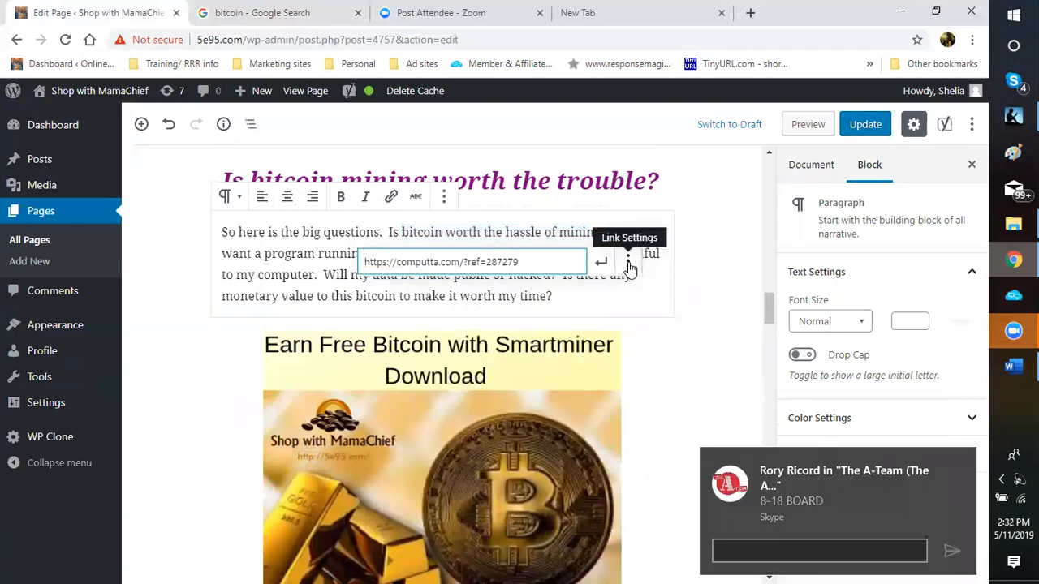
click(628, 263)
click(423, 292)
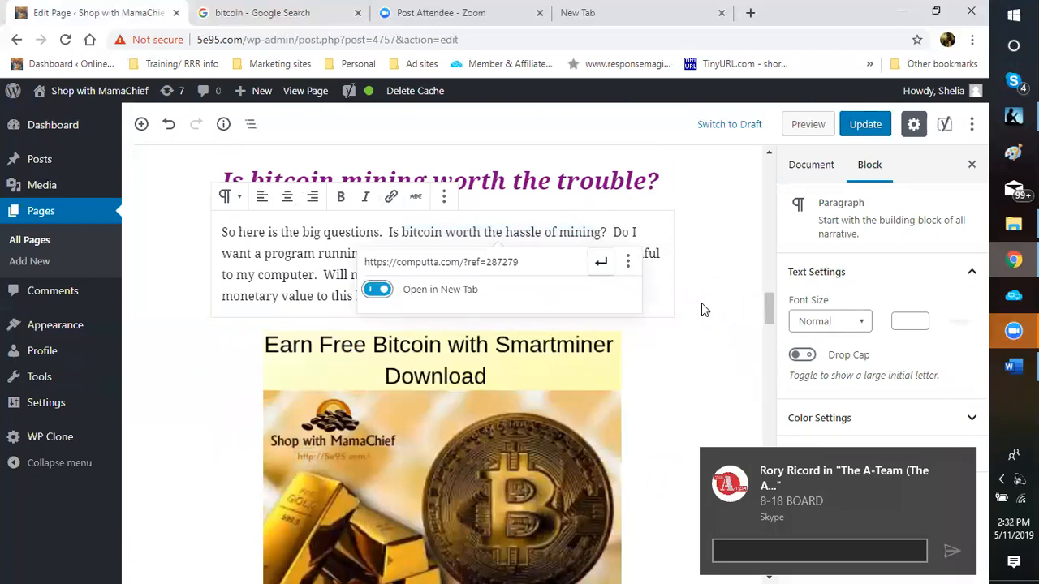
key(Return)
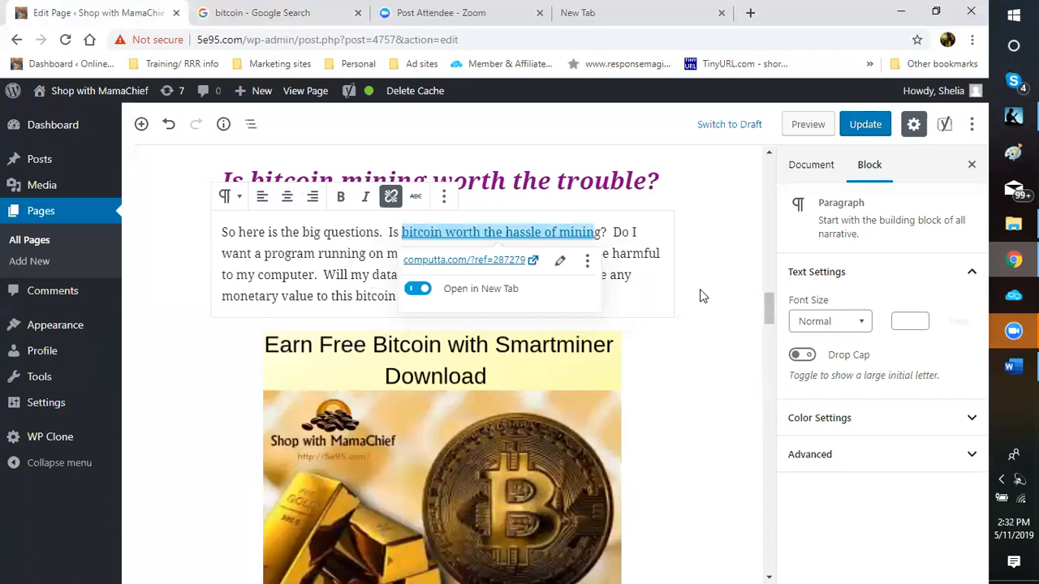
click(699, 296)
scroll(681, 307, down, 5)
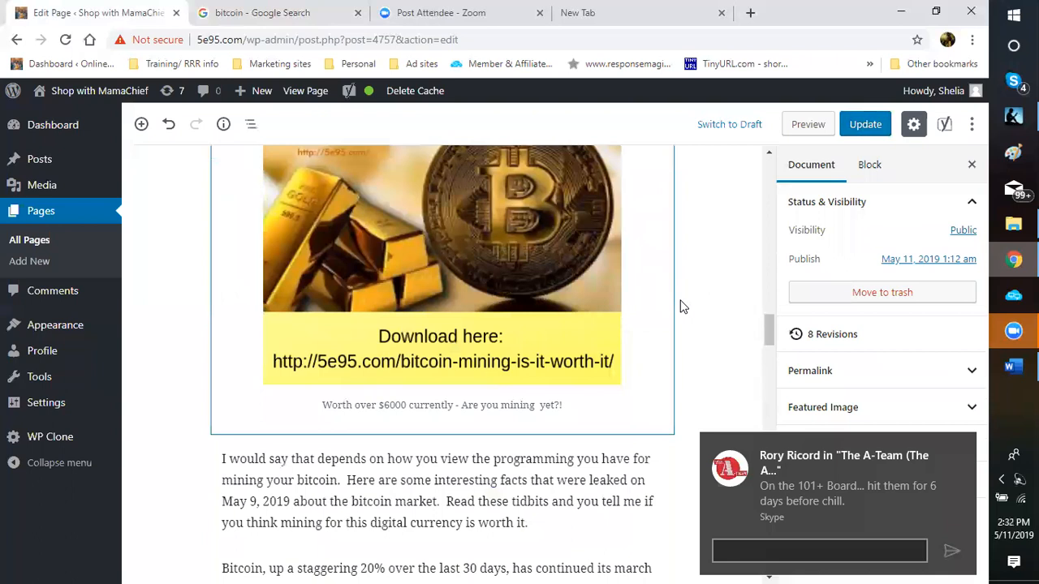
Step: Make 'mining your bitcoin' below the Smartminer banner a new-tab link to the computta referral URL
scroll(682, 307, down, 1)
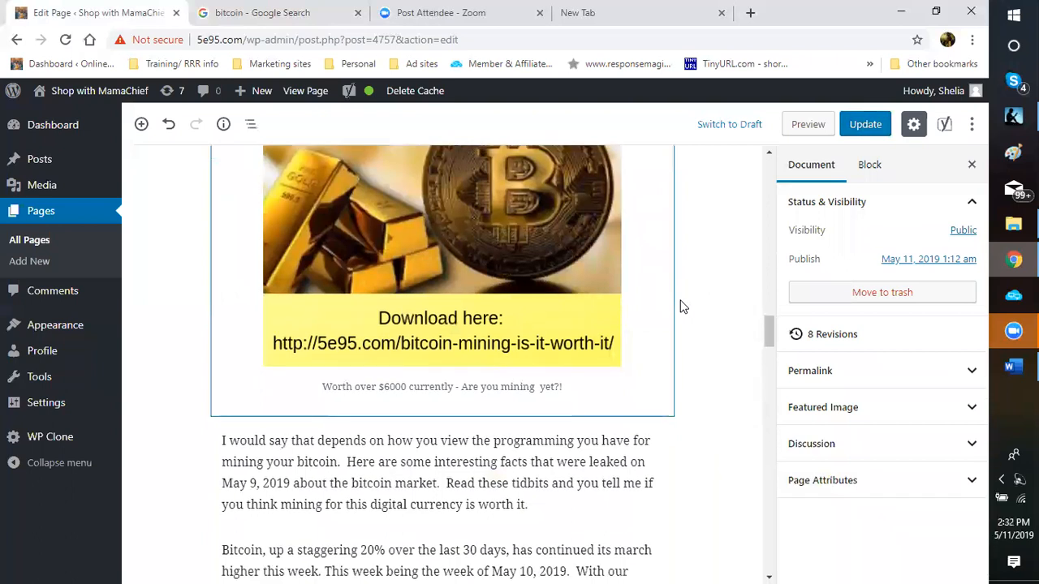
scroll(682, 307, down, 2)
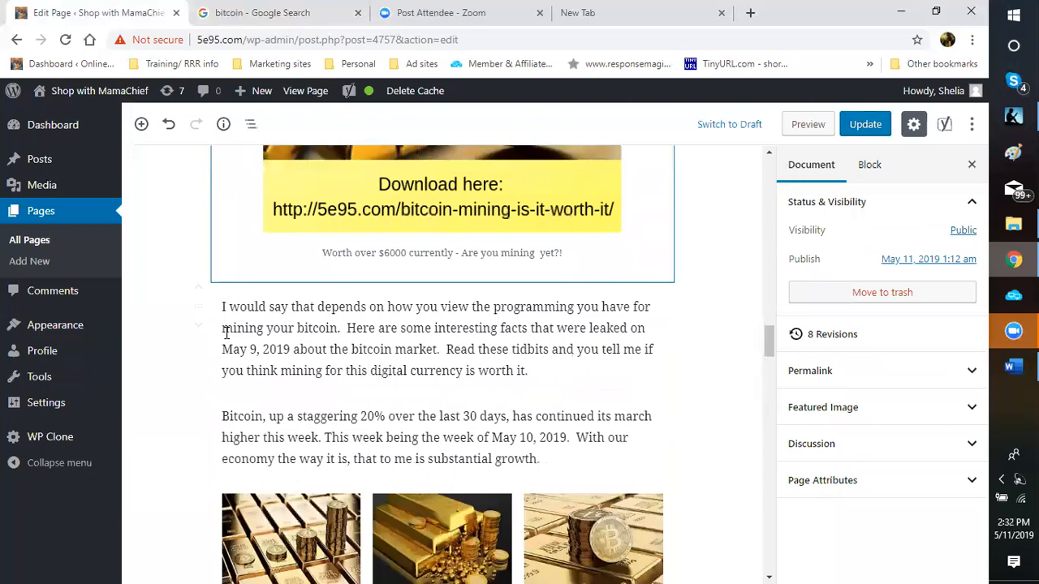
click(327, 328)
click(336, 328)
key(shift+Home)
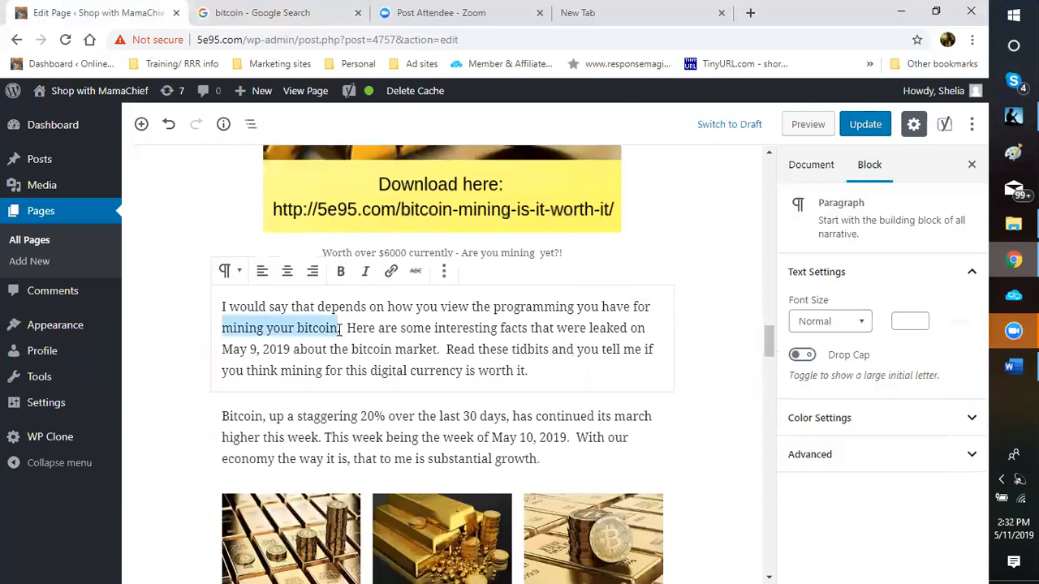
click(390, 271)
right_click(314, 360)
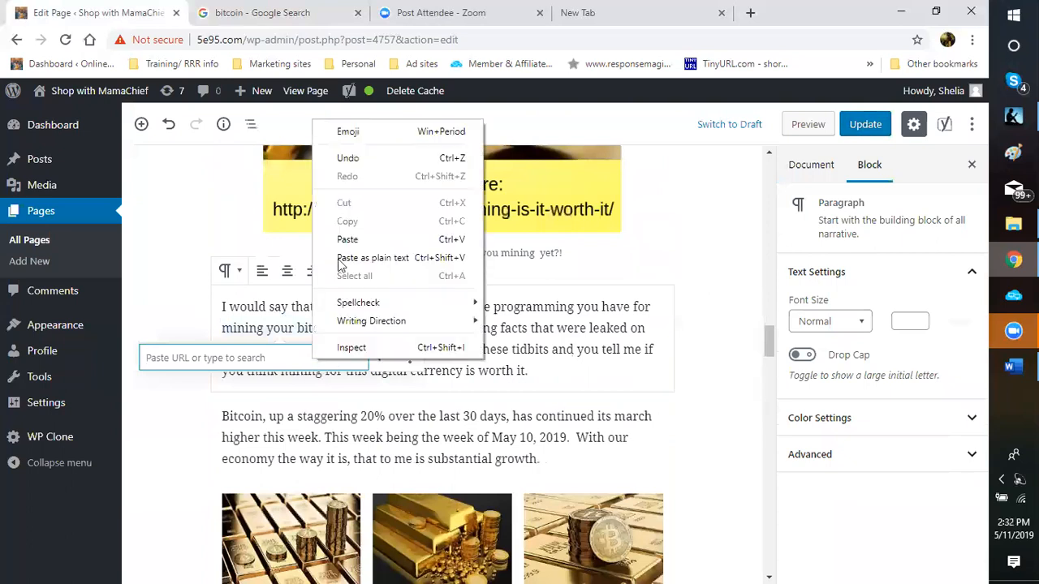
click(345, 239)
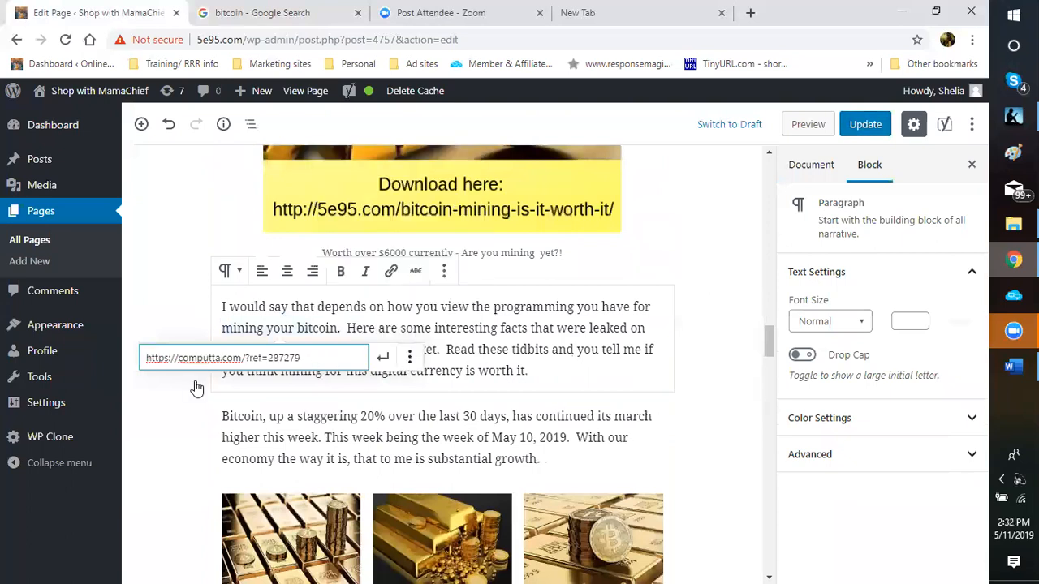
click(159, 384)
click(383, 358)
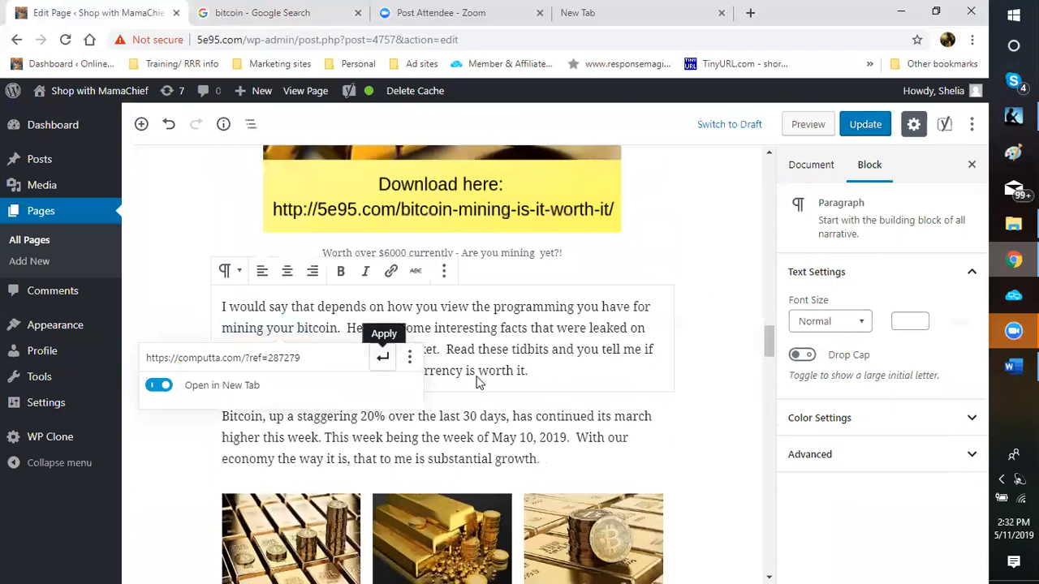
click(711, 367)
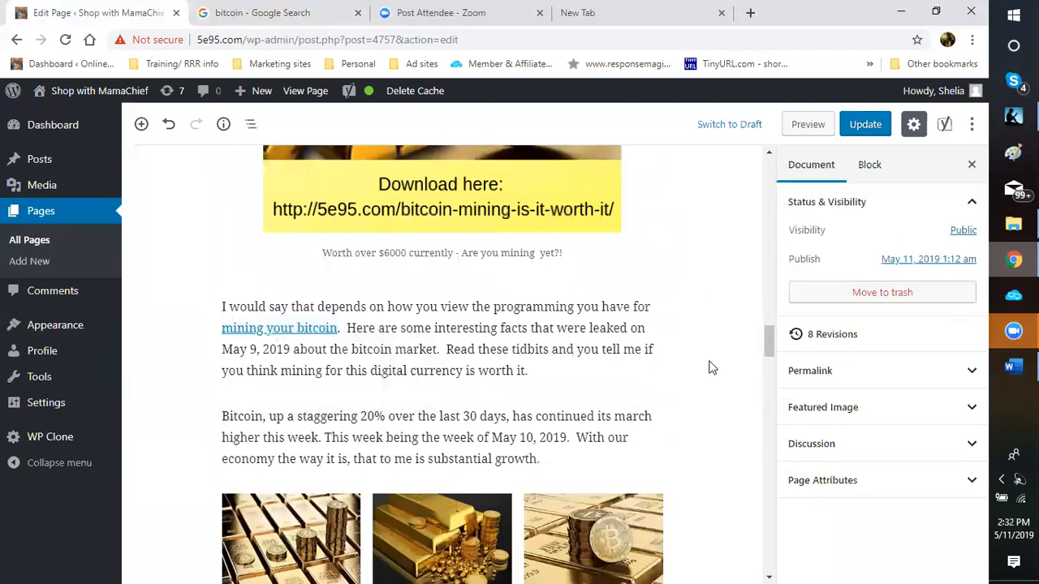
scroll(708, 368, down, 1)
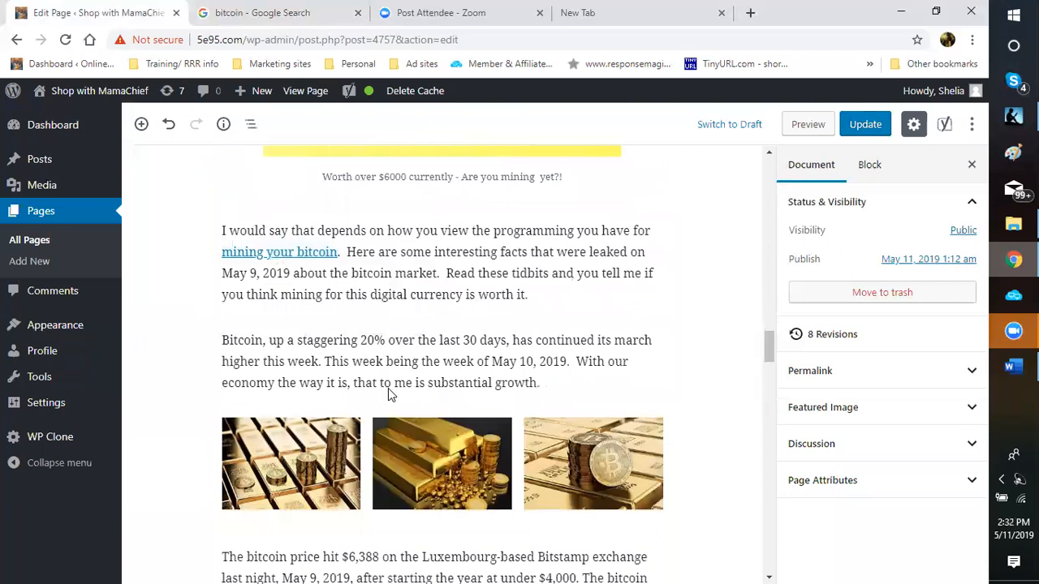
Step: Link 'Bitcoin, up a staggering 20%' to the computta referral URL, opening in a new tab
click(225, 341)
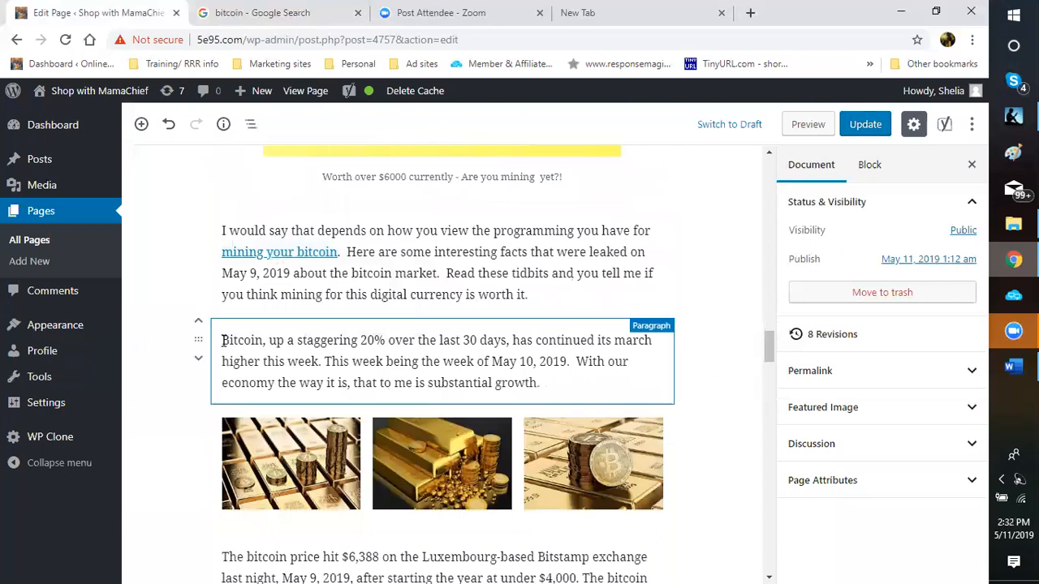
shift+click(389, 341)
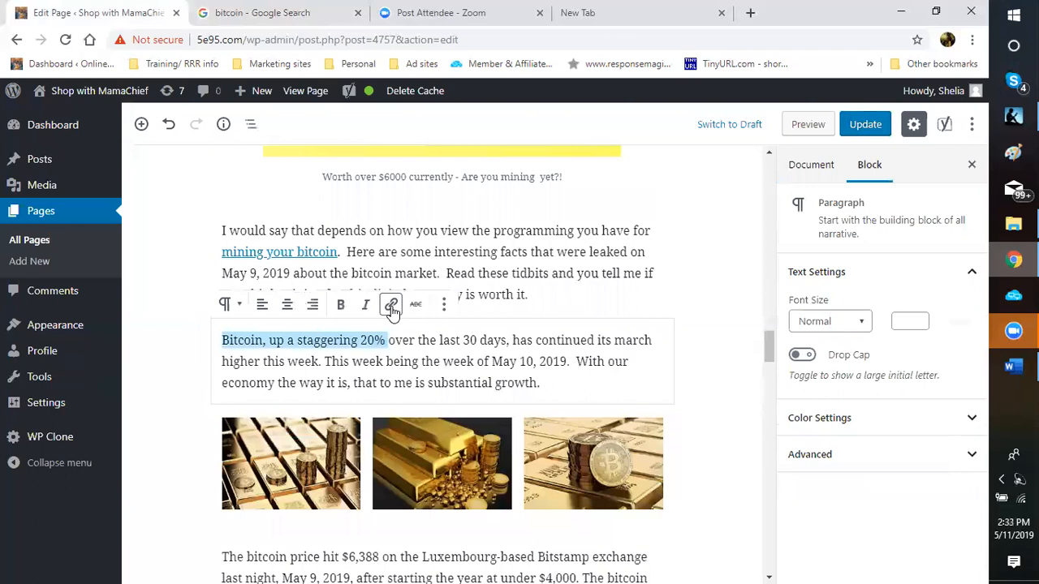
click(391, 306)
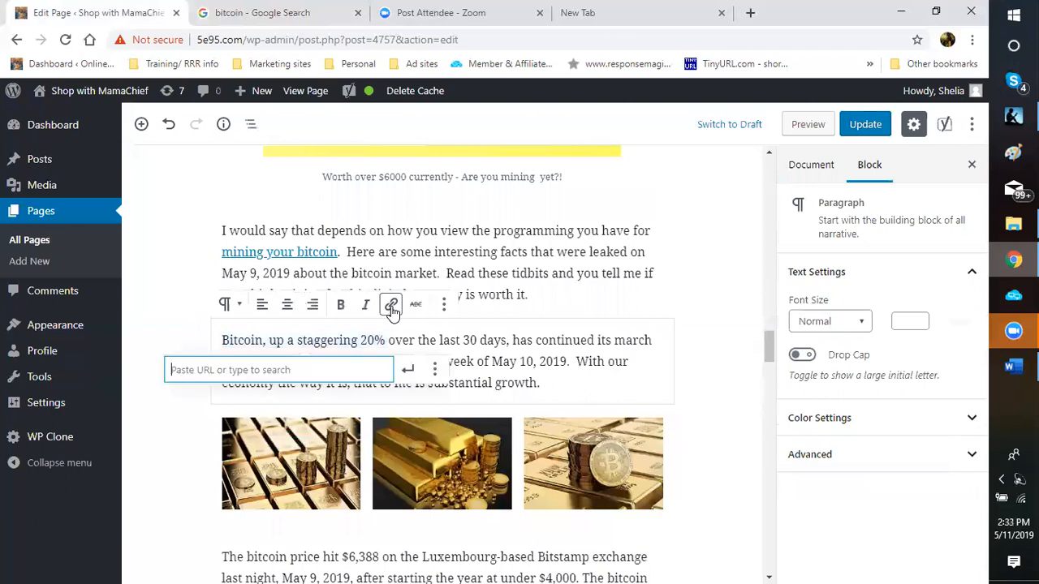
right_click(259, 374)
click(285, 253)
click(435, 373)
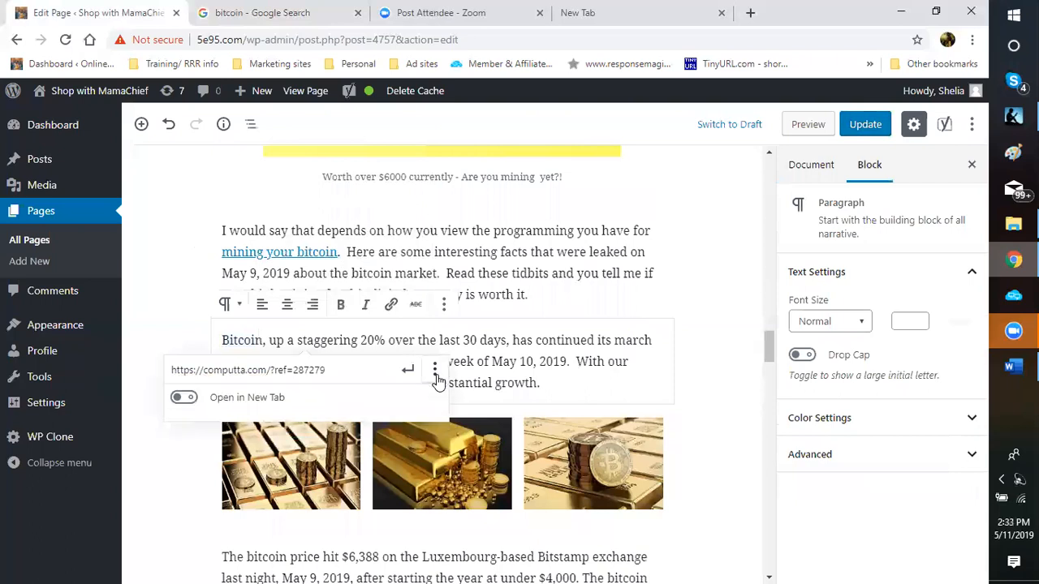
click(185, 399)
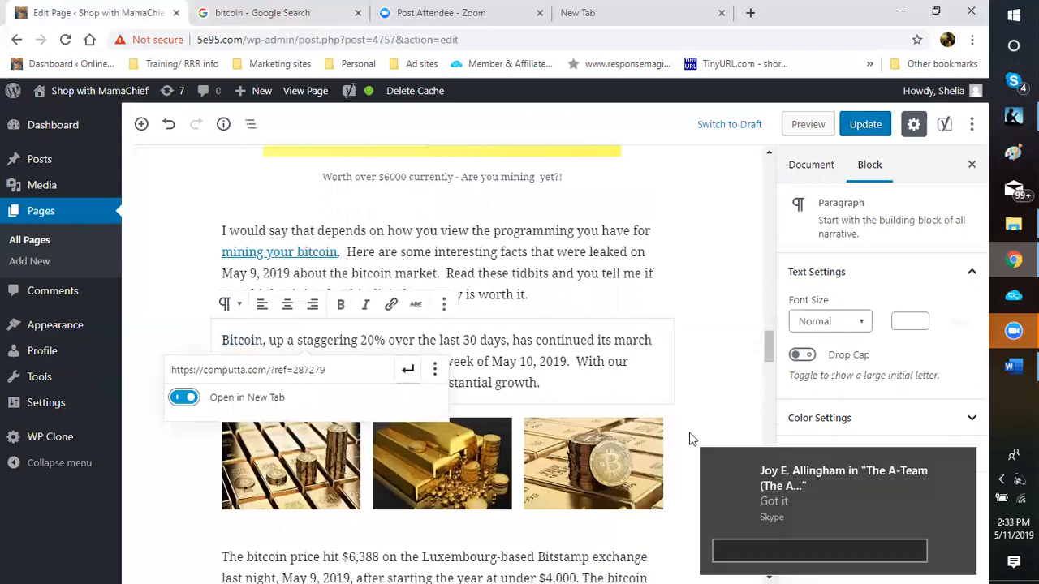
key(Return)
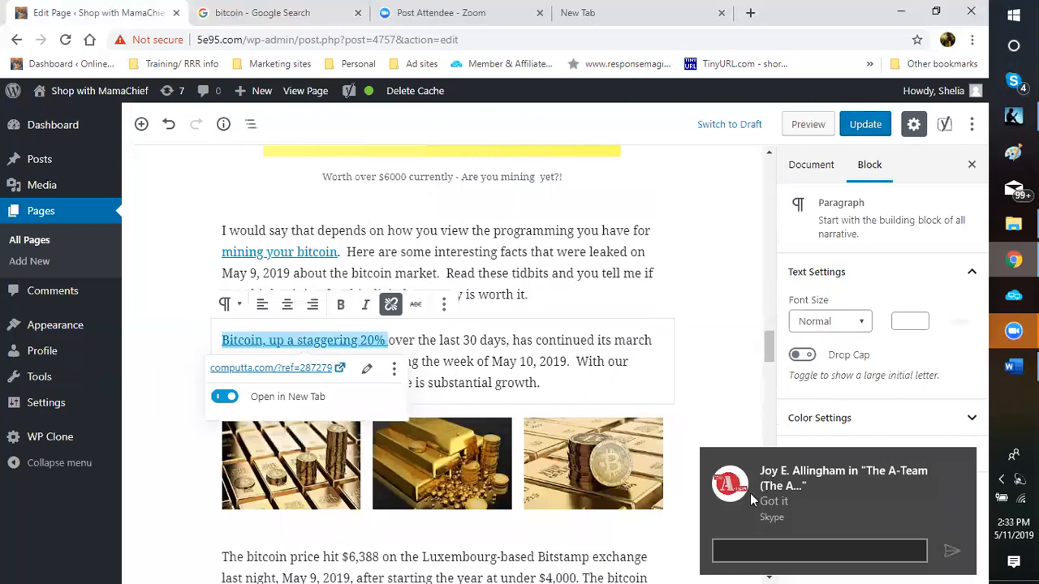
click(749, 491)
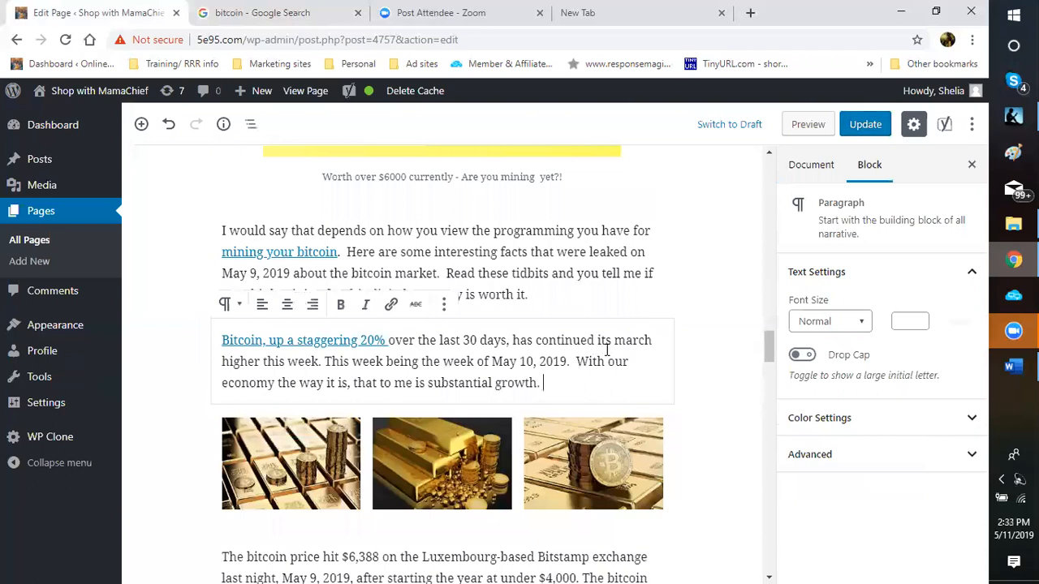
Step: Link 'bitcoin price' in the Bitstamp paragraph to the computta referral URL in a new tab
scroll(605, 349, down, 2)
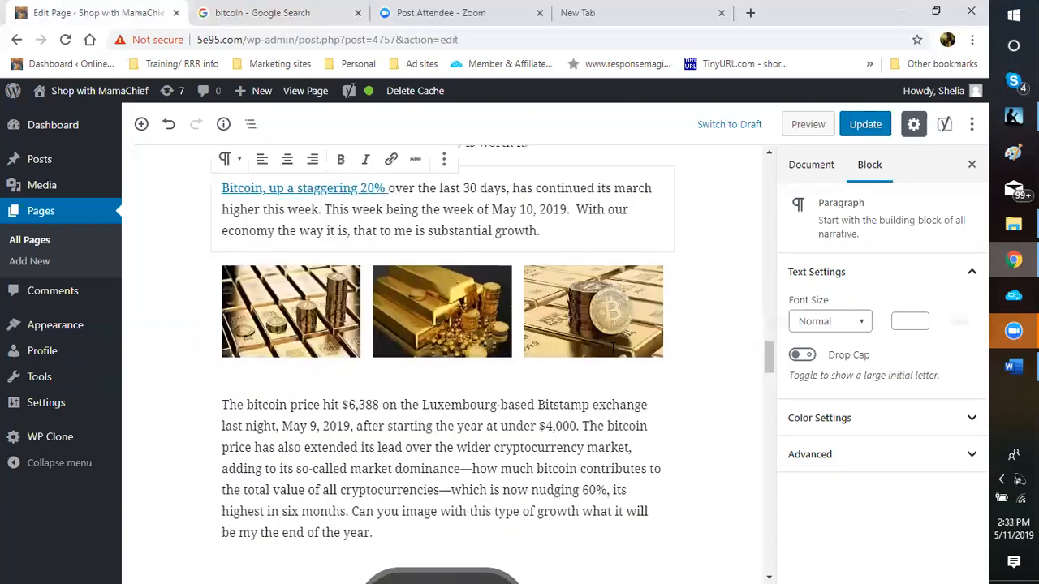
scroll(612, 351, down, 1)
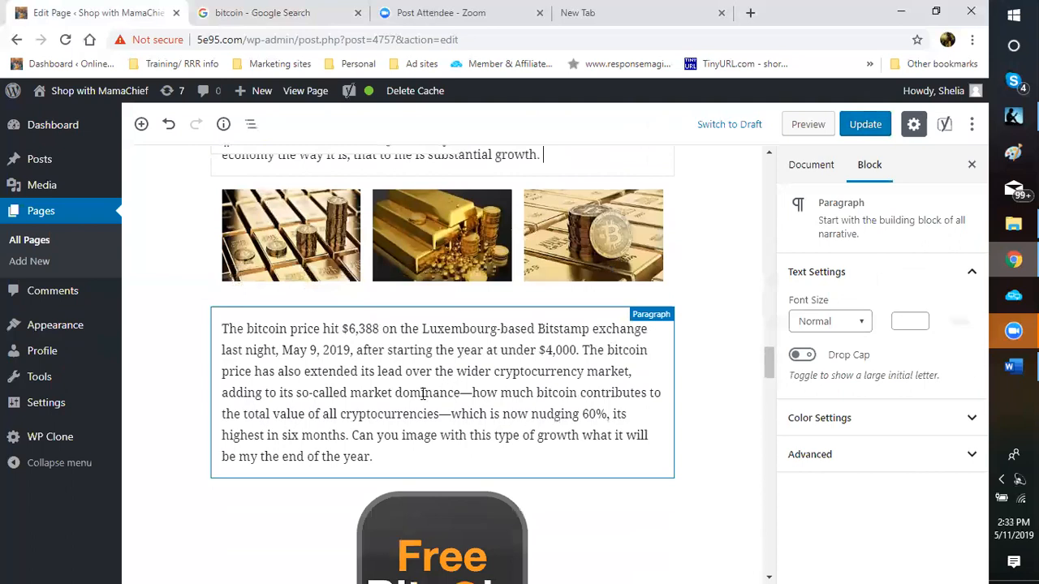
click(235, 377)
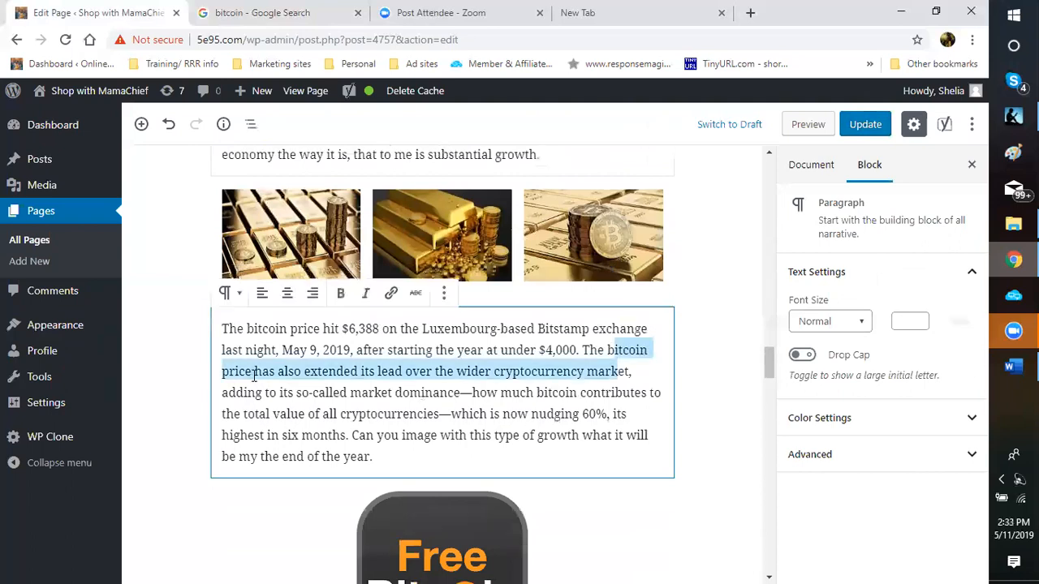
drag(249, 375, 255, 372)
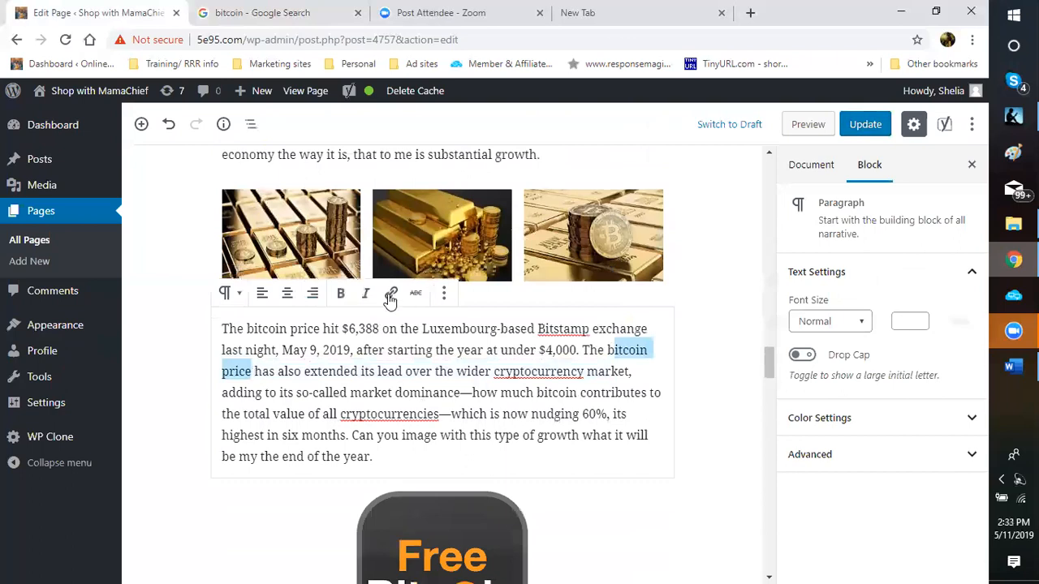
click(391, 296)
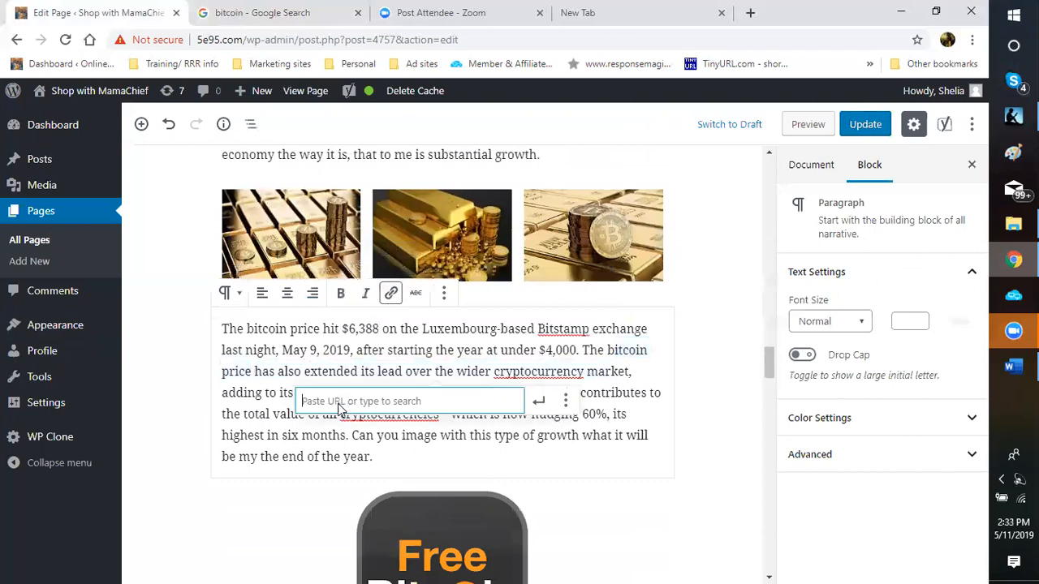
right_click(339, 401)
key(Escape)
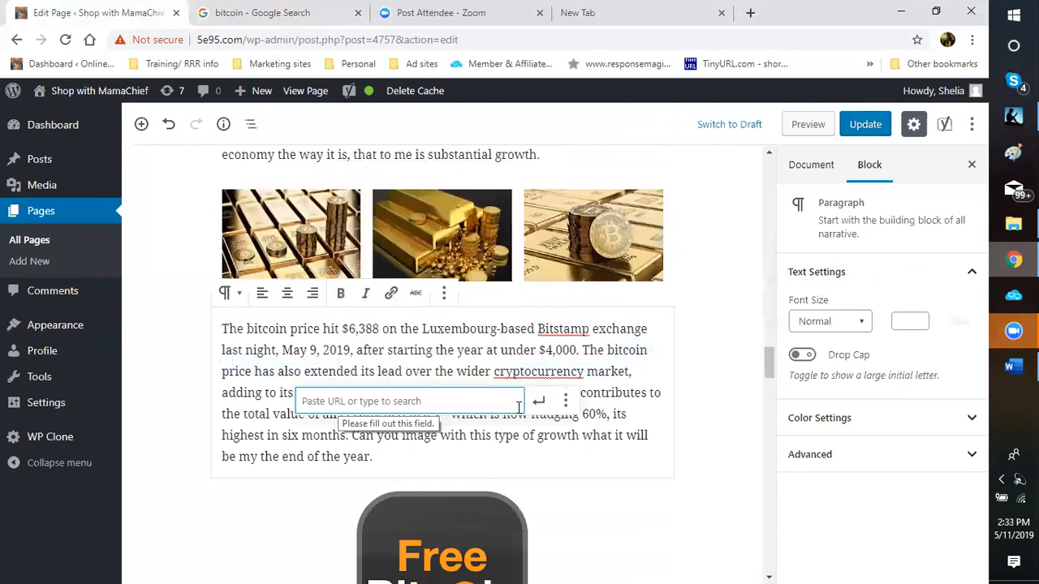
click(315, 430)
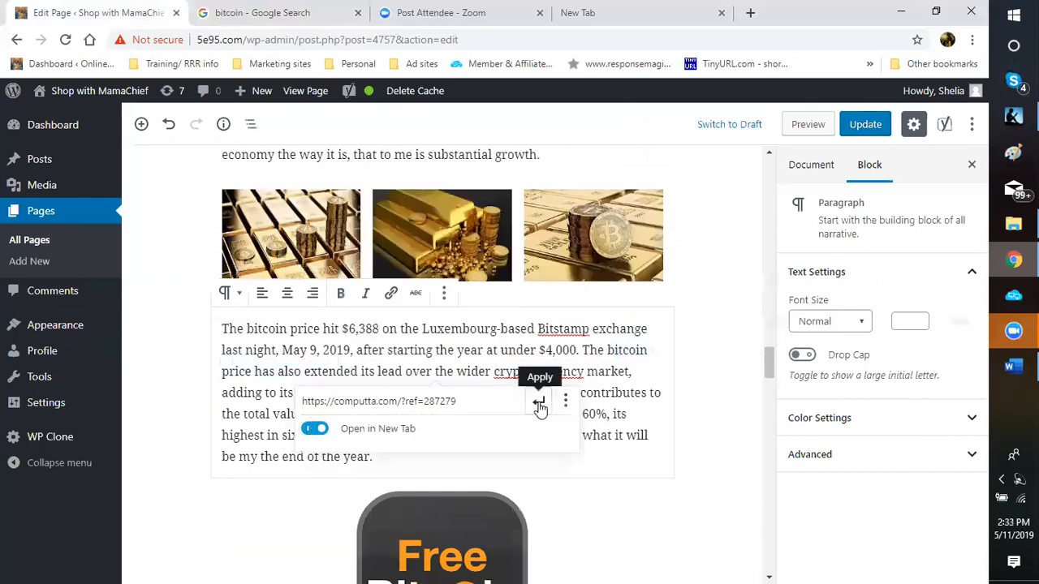
key(Return)
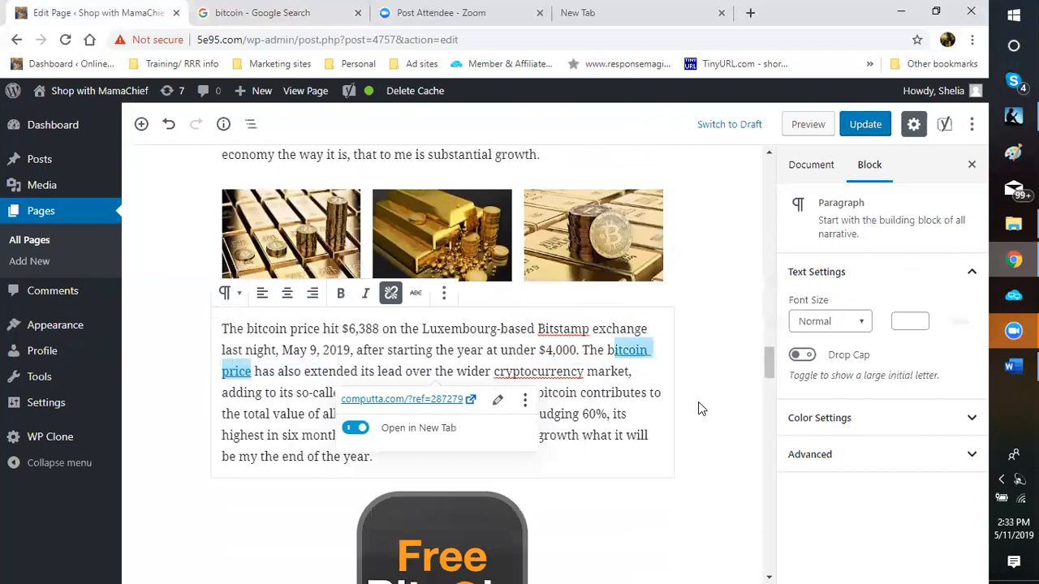
click(701, 409)
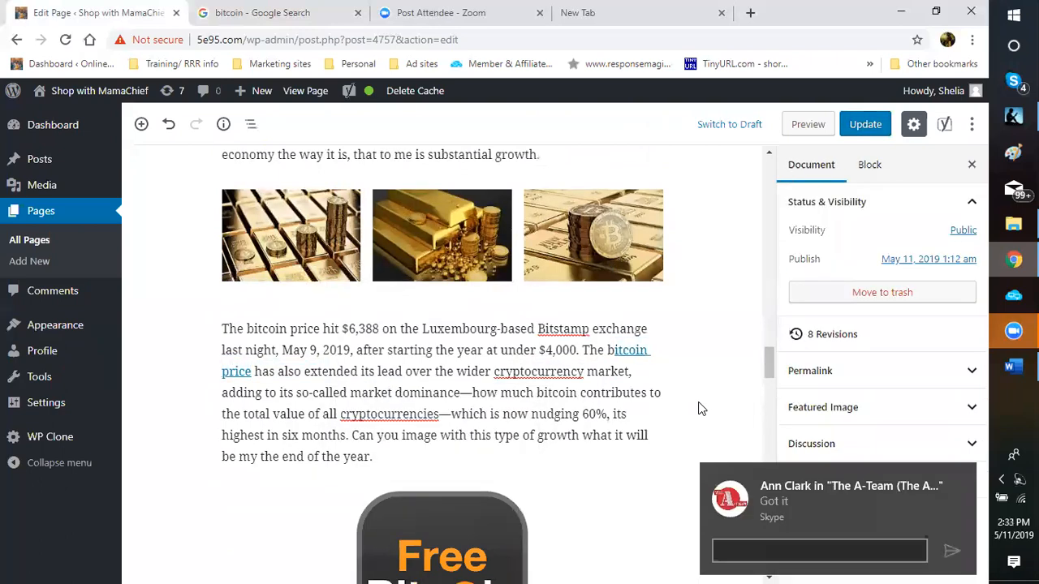
scroll(701, 408, down, 1)
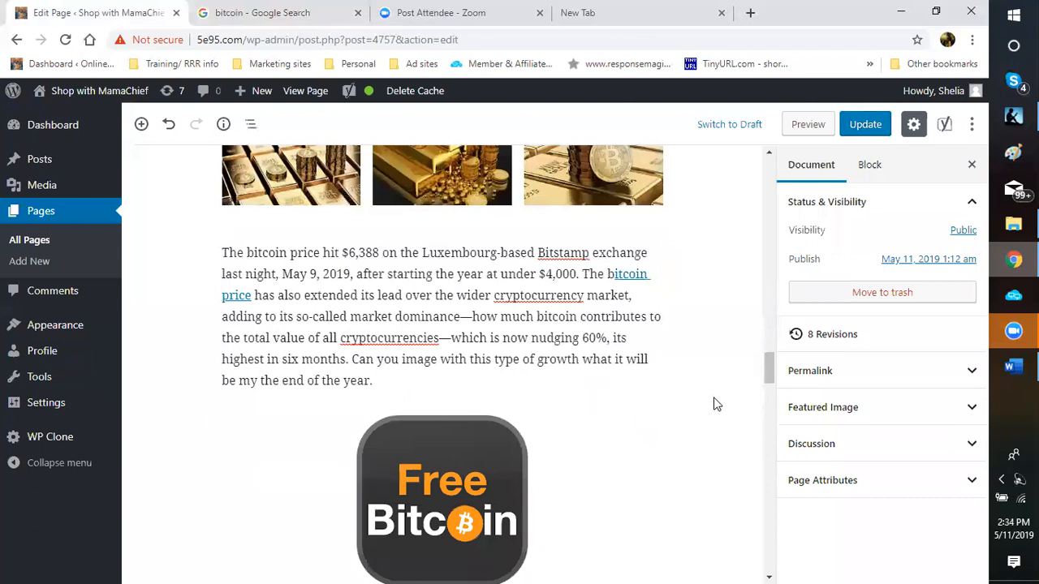
Step: Link the image caption 'Download Smartminer for free Bitcoin Mining' to the computta referral URL in a new tab
scroll(714, 404, down, 1)
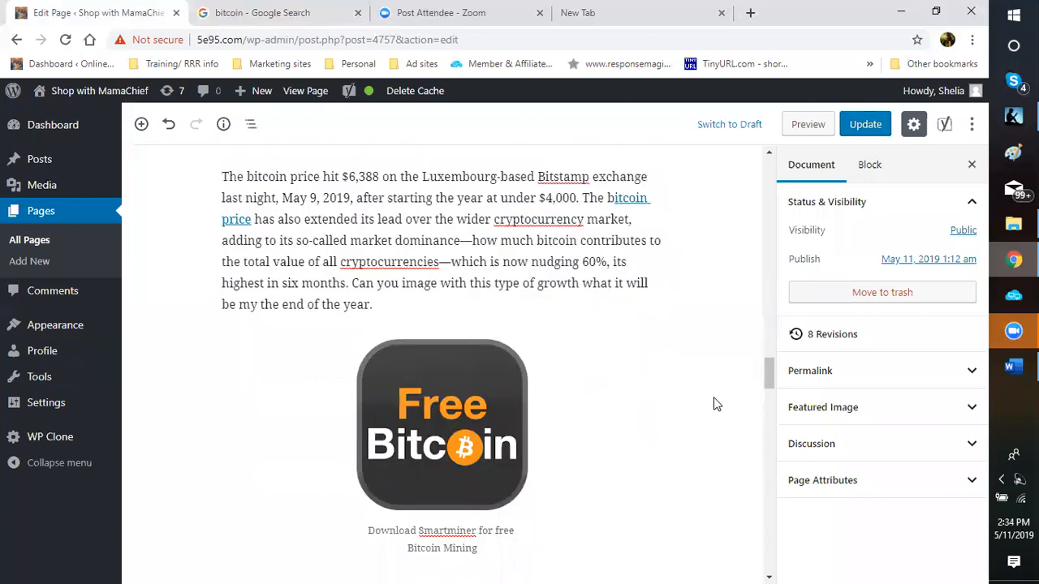
scroll(714, 403, down, 2)
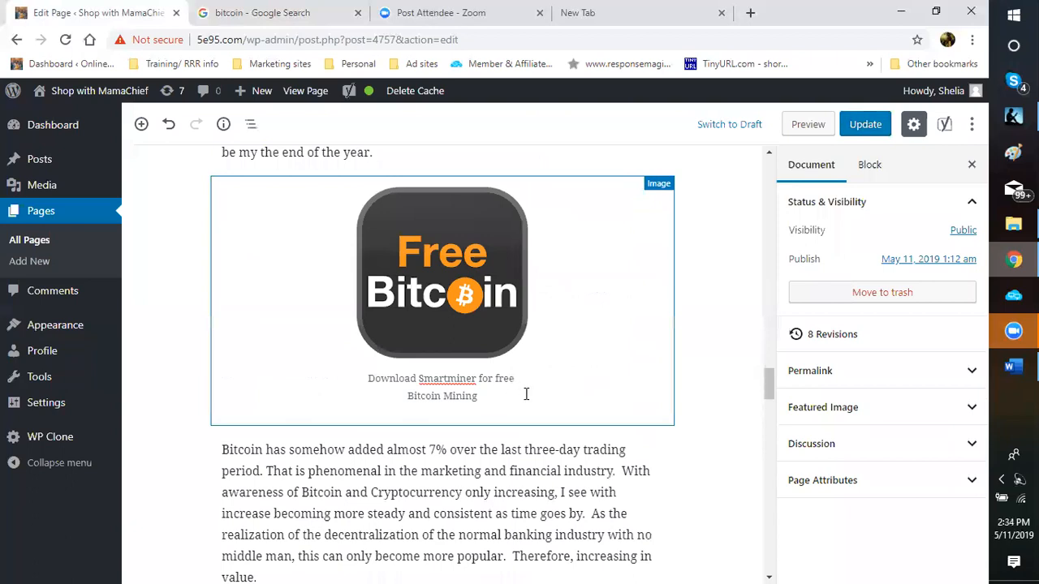
triple_click(367, 377)
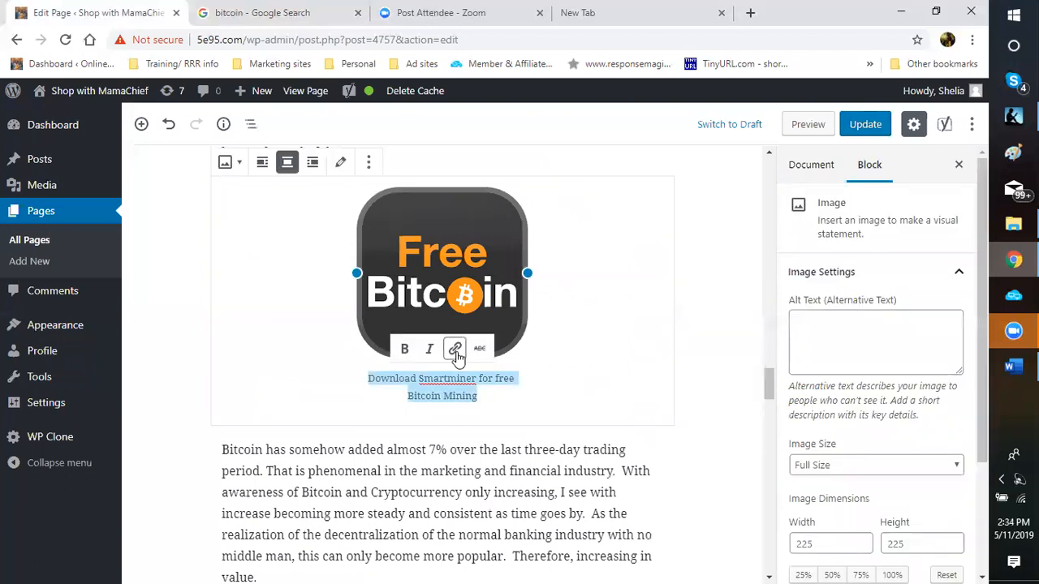
click(456, 350)
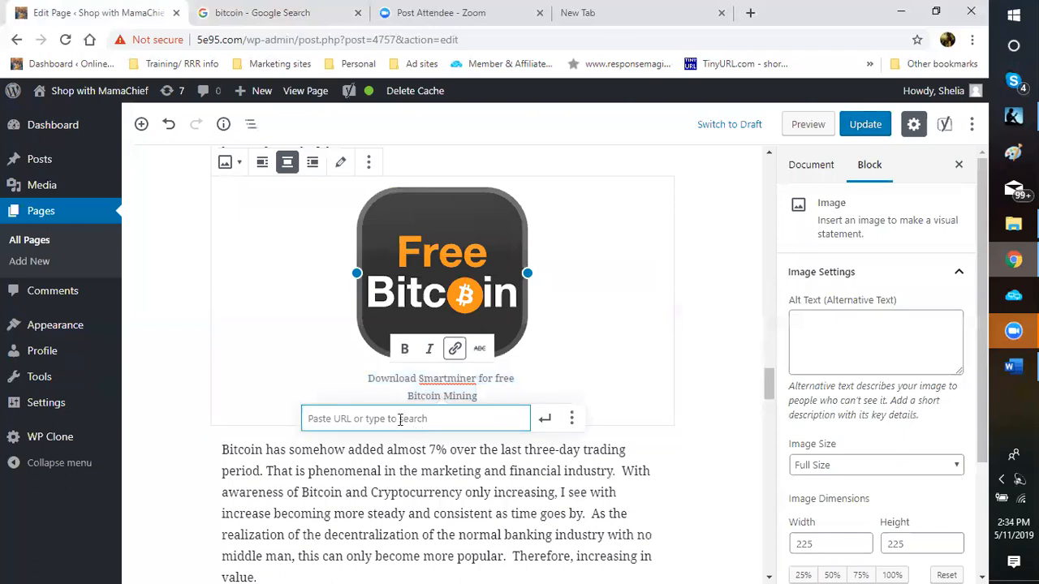
right_click(398, 415)
click(433, 296)
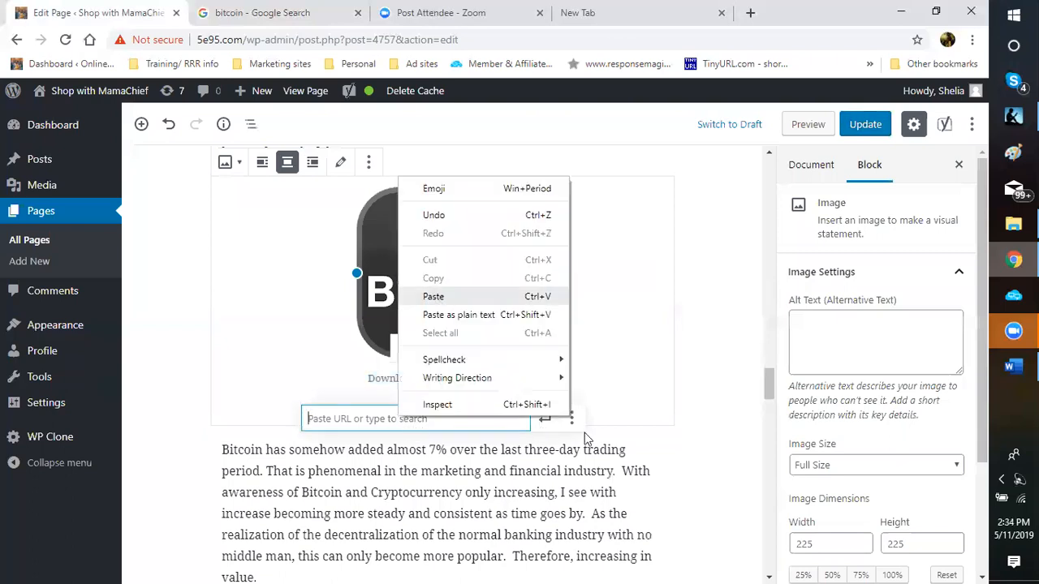
click(571, 419)
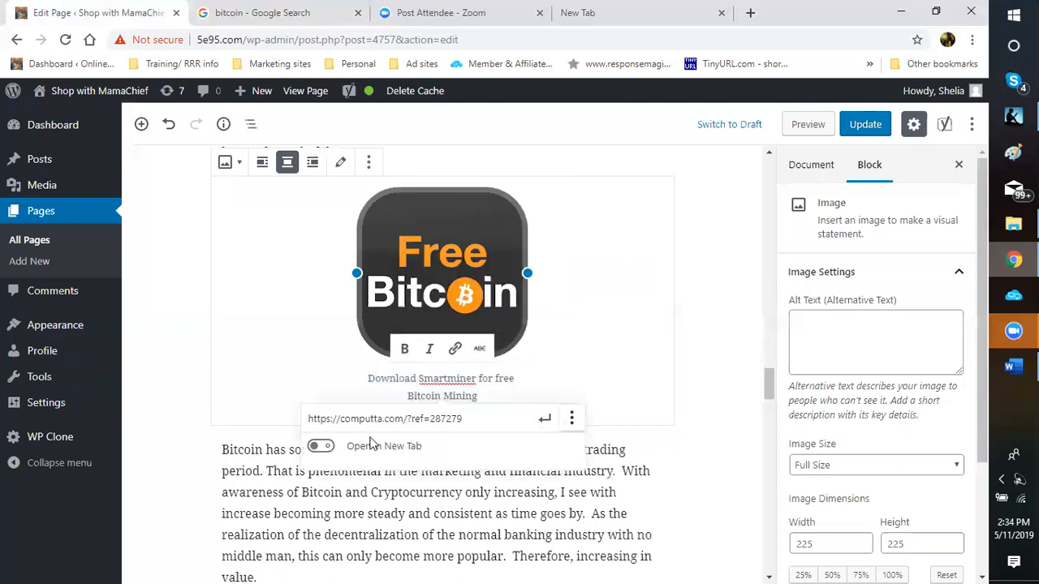
click(365, 452)
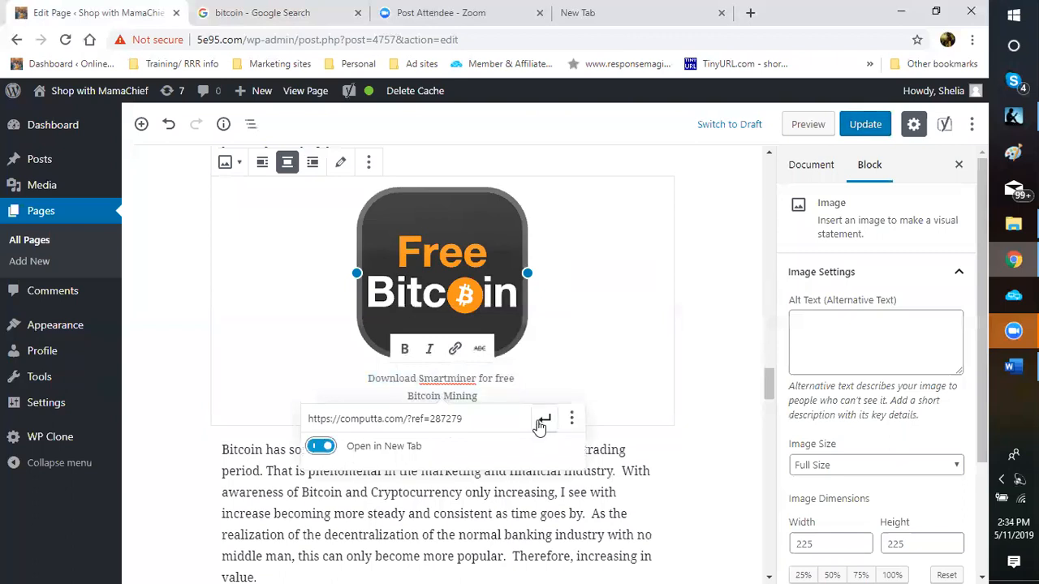
click(543, 420)
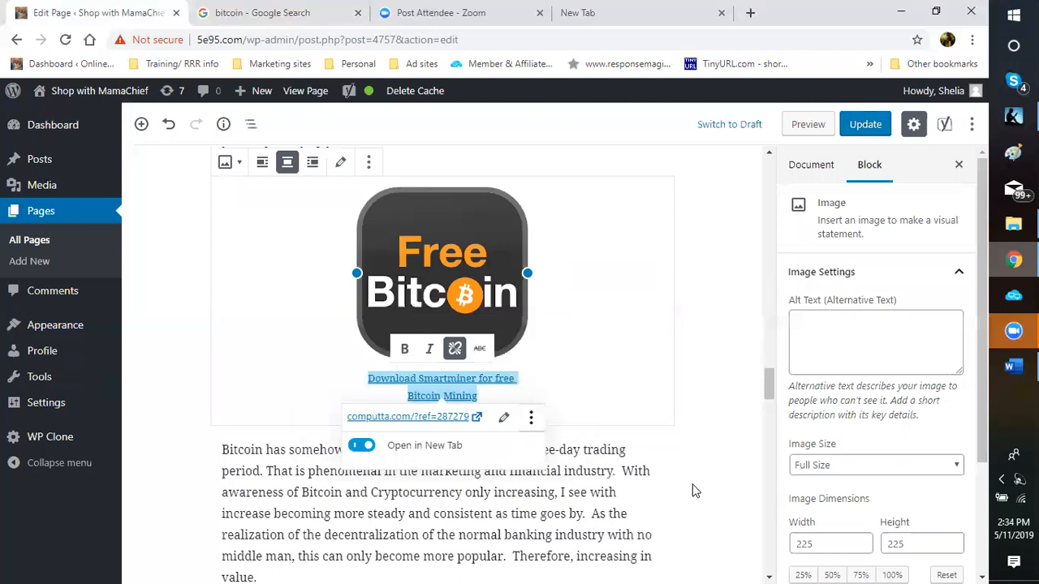
click(352, 475)
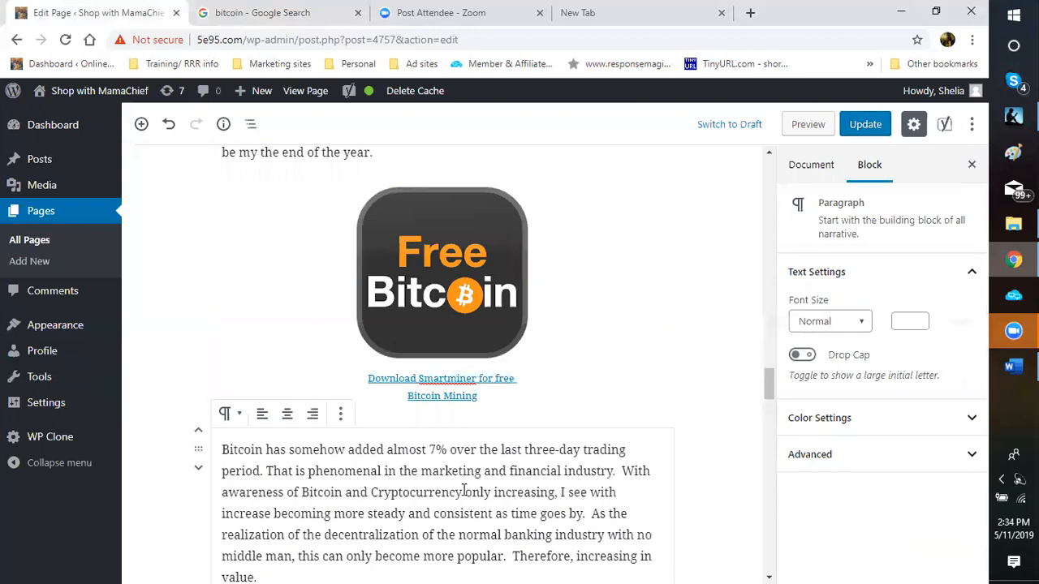
drag(301, 493, 464, 493)
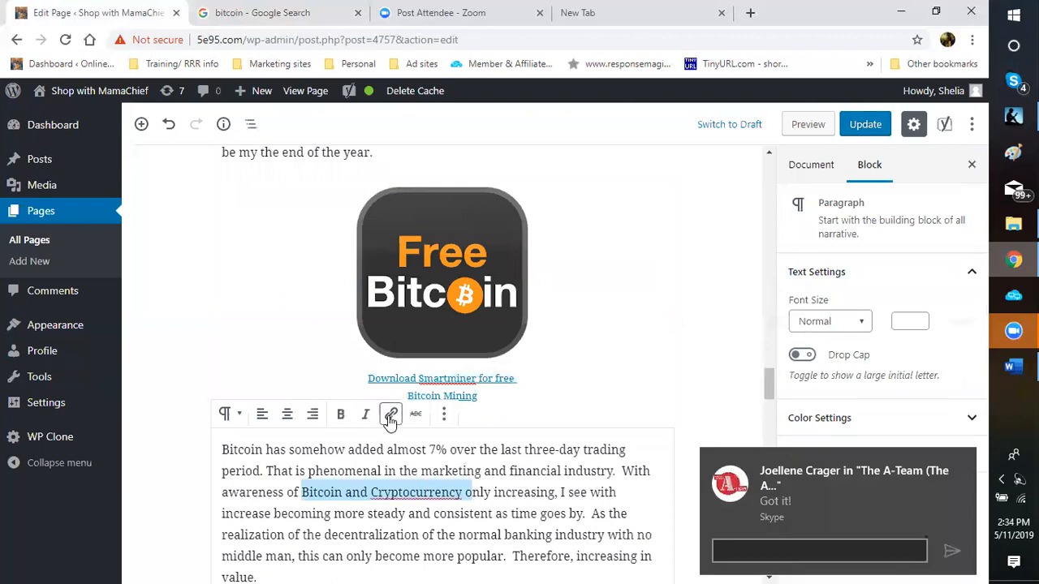
click(390, 415)
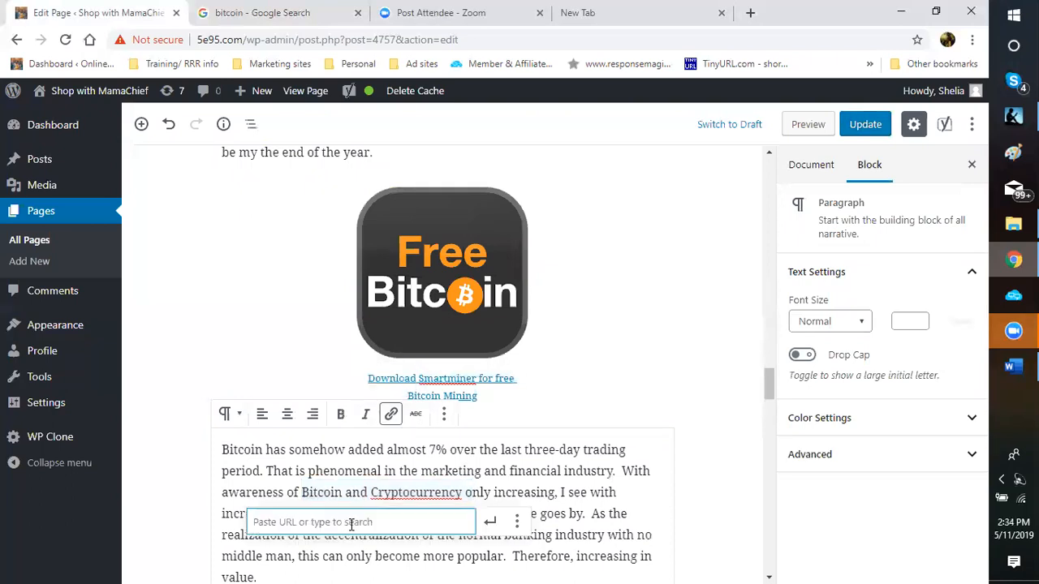
right_click(351, 524)
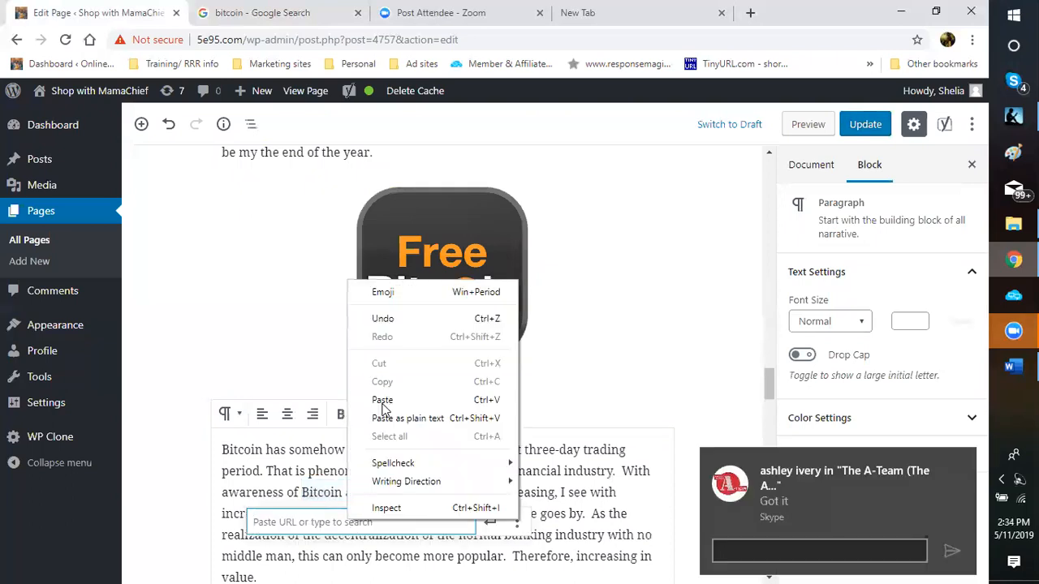
click(382, 403)
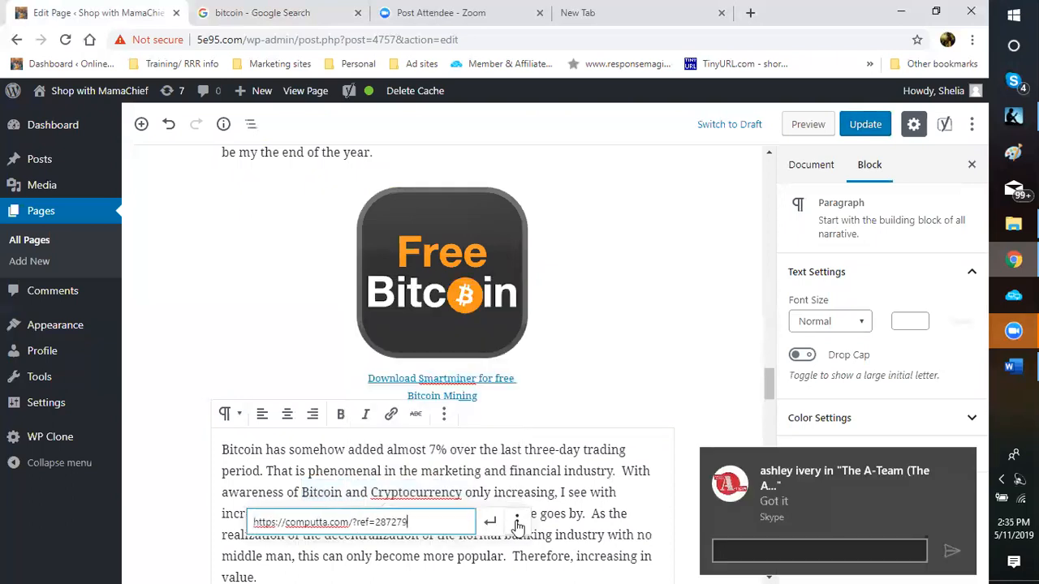
click(517, 523)
click(267, 549)
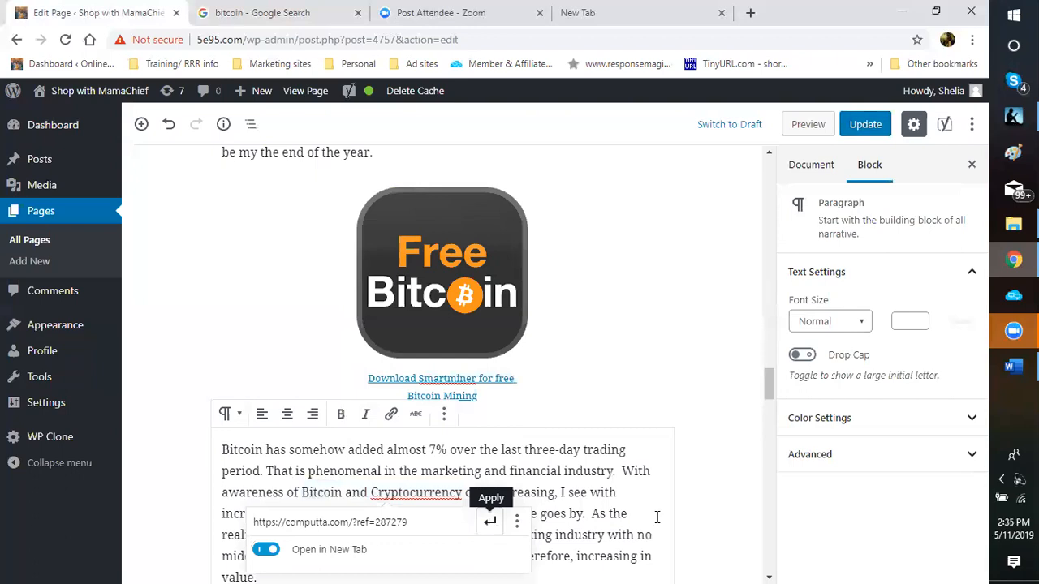
key(Return)
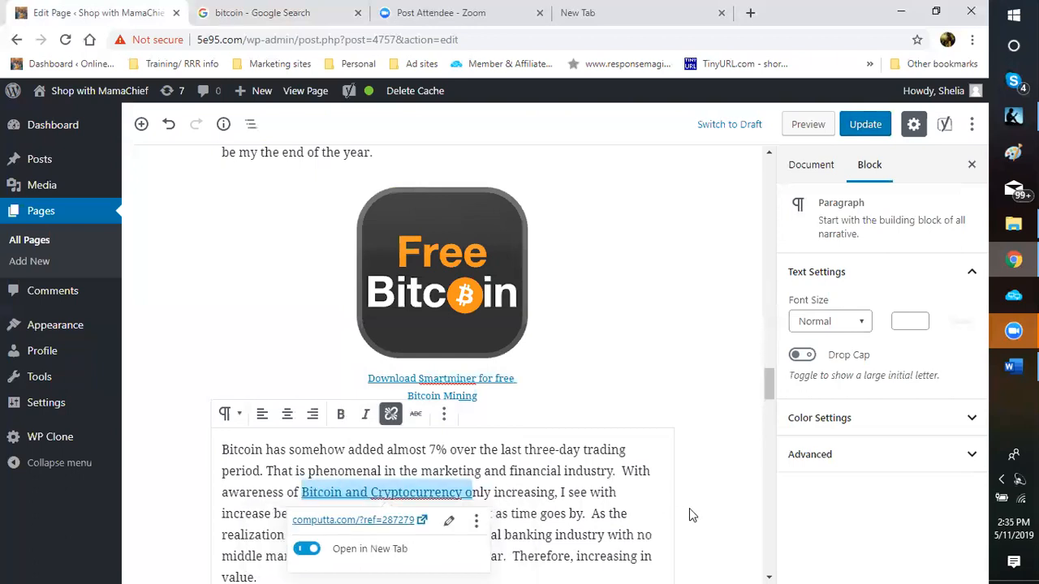
click(689, 508)
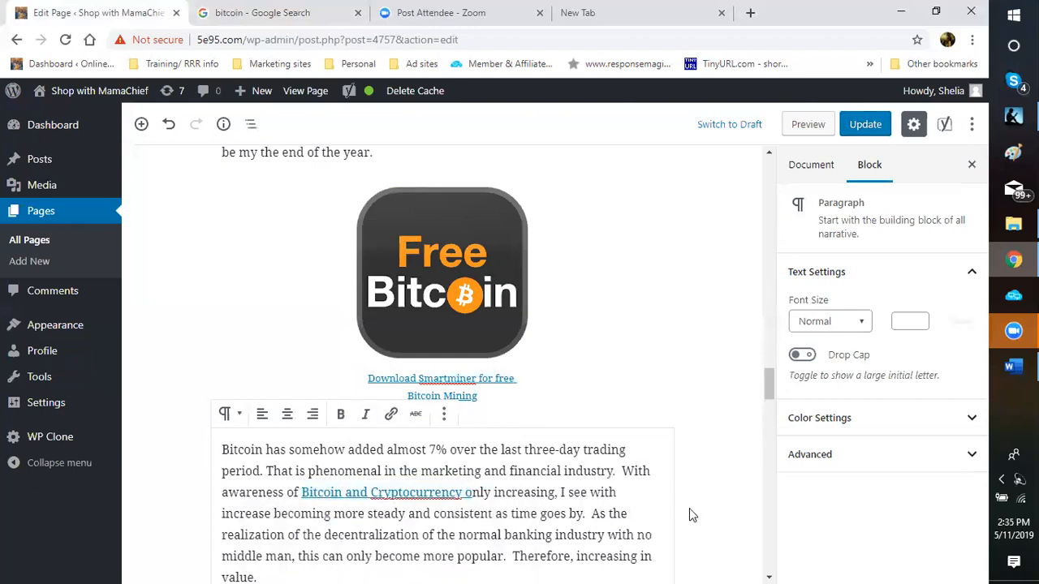
scroll(689, 508, down, 2)
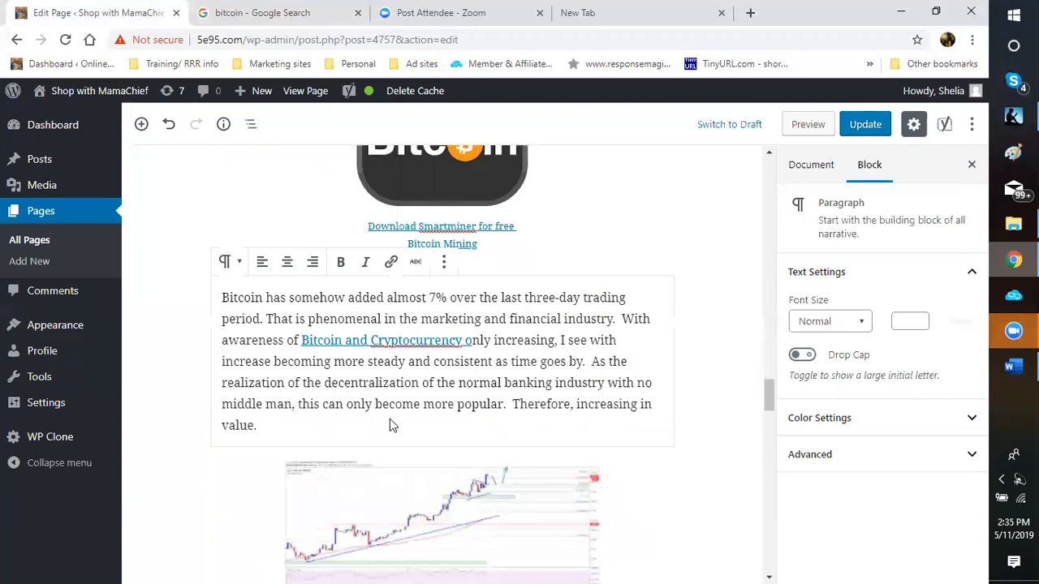
Step: Link the chart caption 'You cannot refute the evidence!!!' to the computta referral URL in a new tab
scroll(390, 419, down, 3)
click(367, 403)
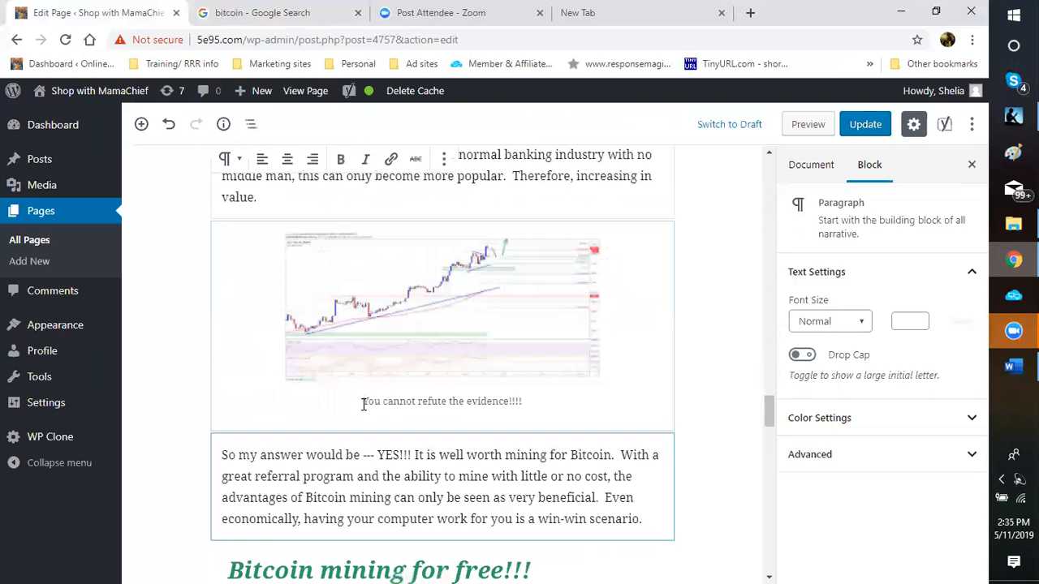
triple_click(526, 403)
click(455, 373)
right_click(414, 422)
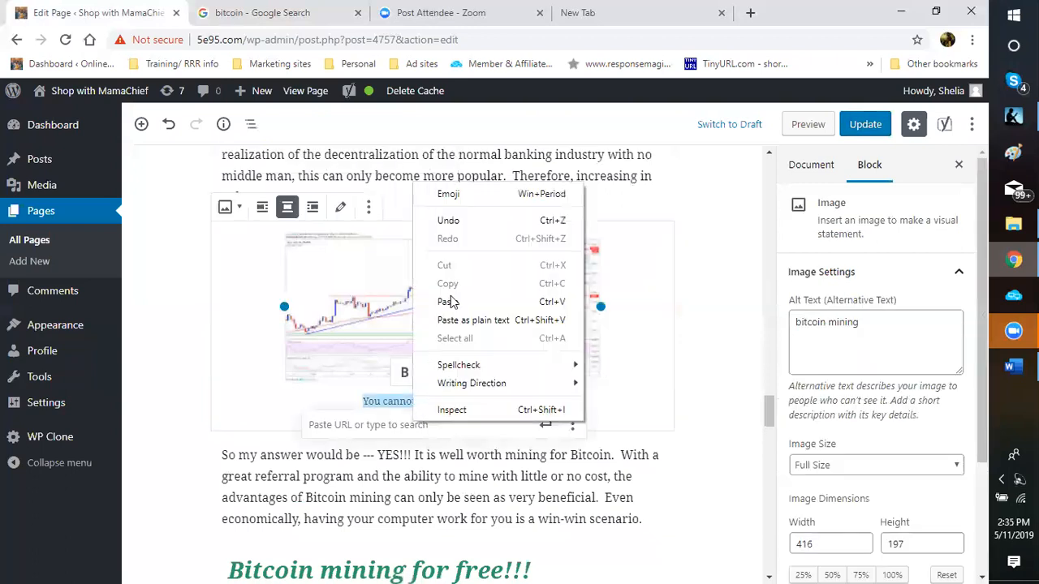
click(453, 303)
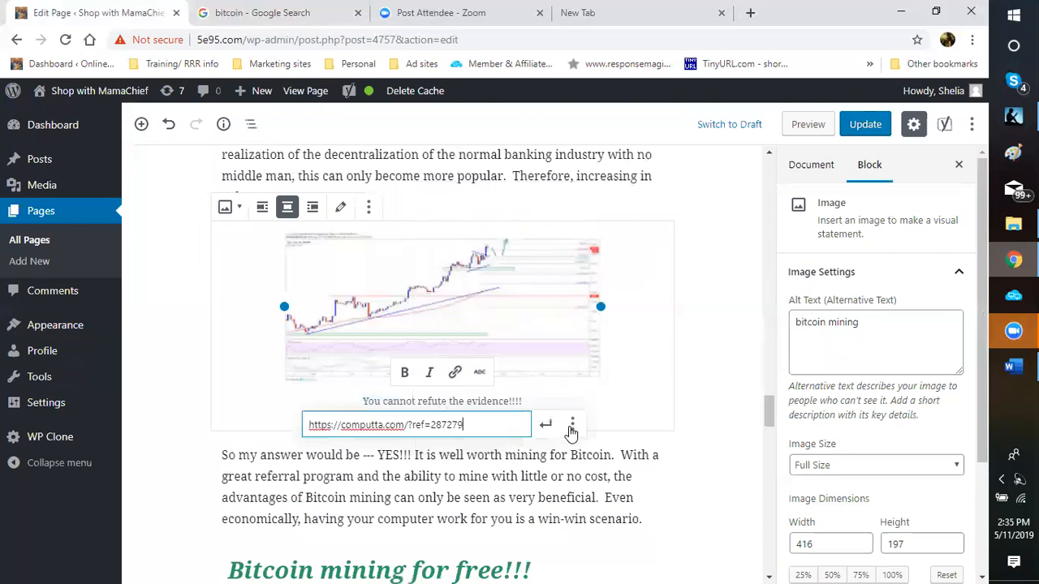
key(Return)
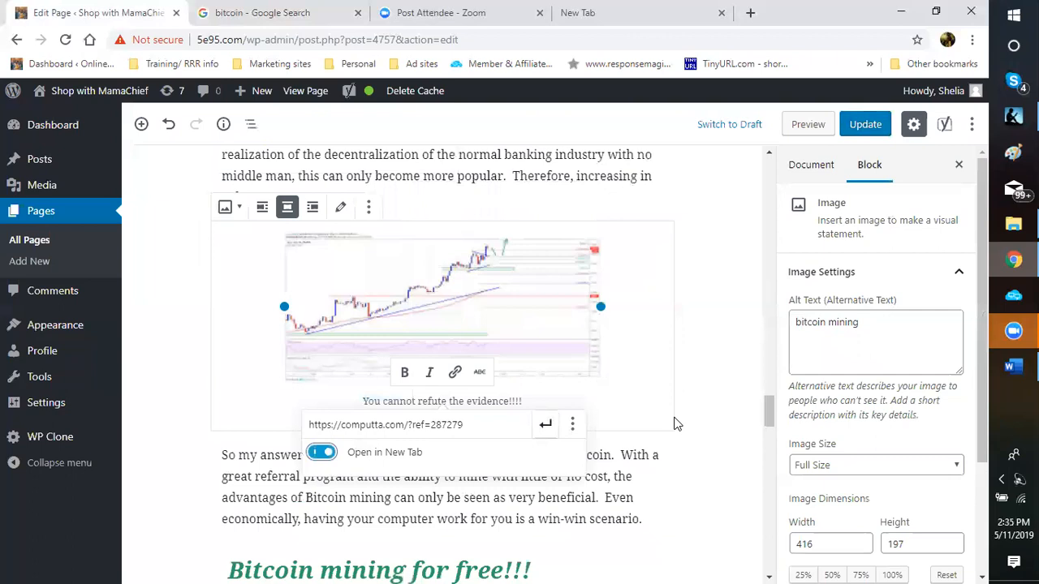
key(Return)
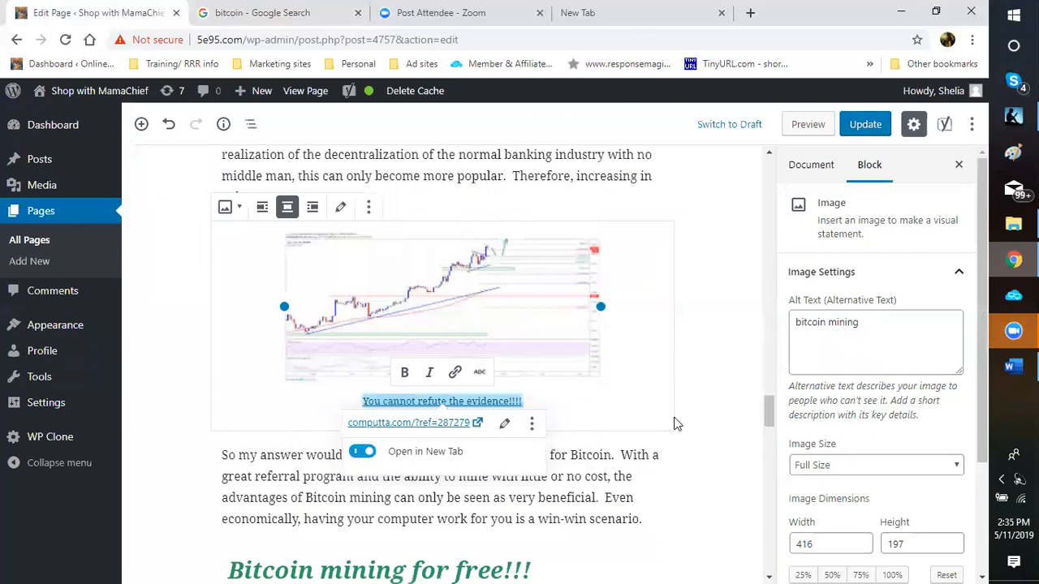
click(672, 501)
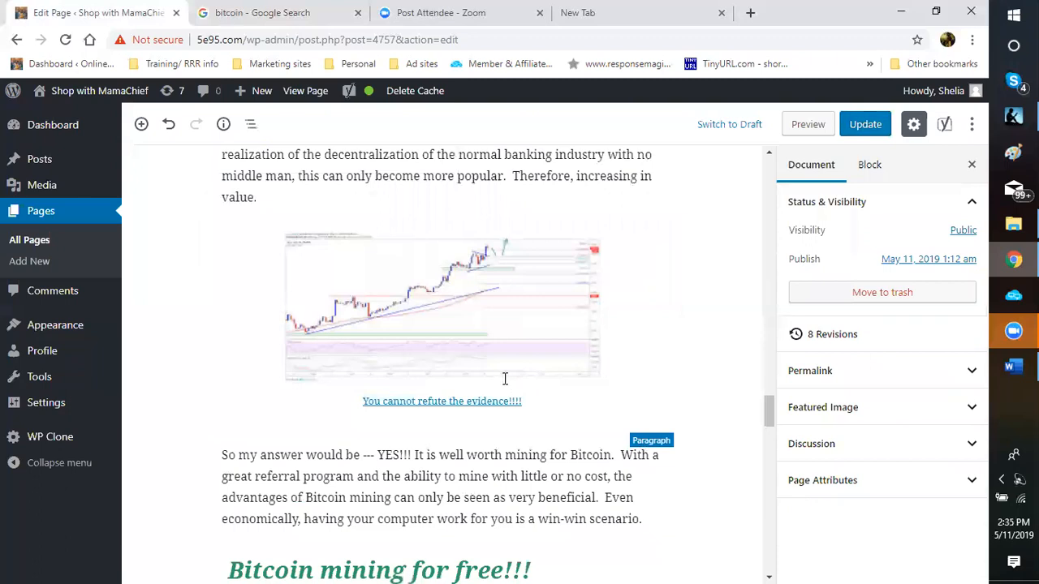
scroll(504, 379, down, 1)
Step: Link 'mining for Bitcoin' in the 'So my answer' paragraph to the computta referral URL in a new tab
click(606, 381)
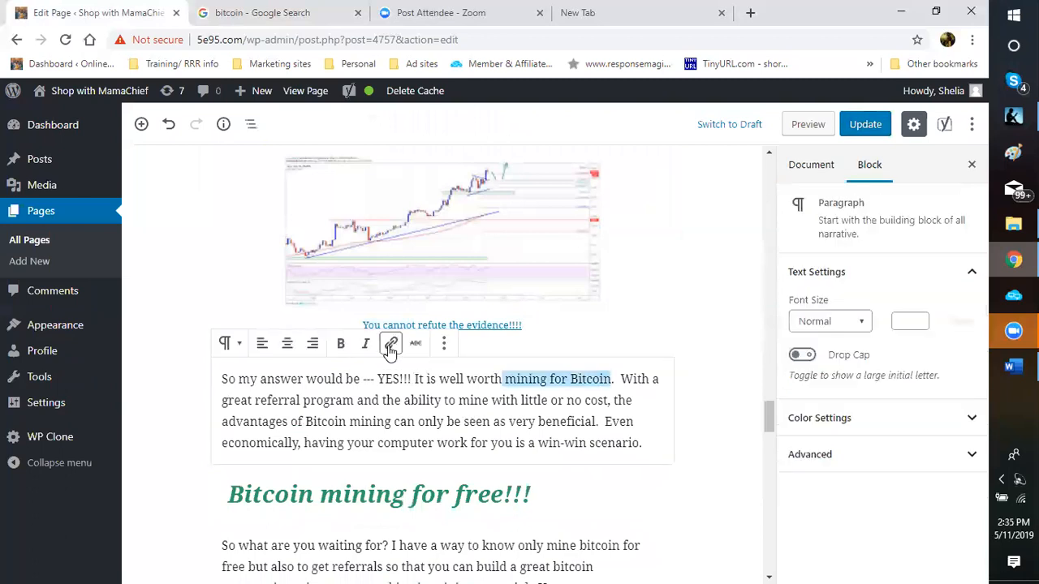
click(390, 345)
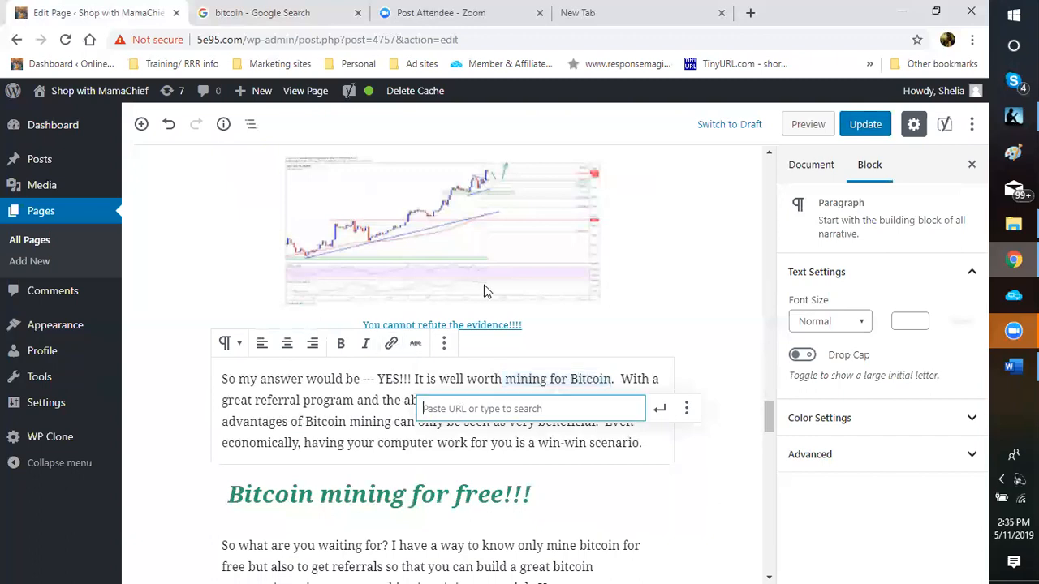
right_click(588, 383)
click(498, 288)
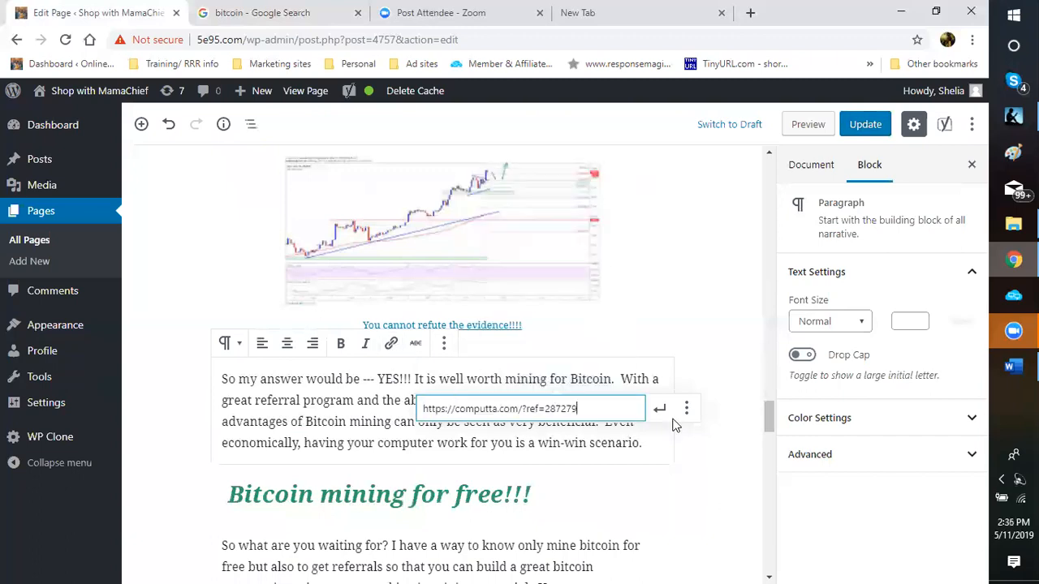
click(686, 412)
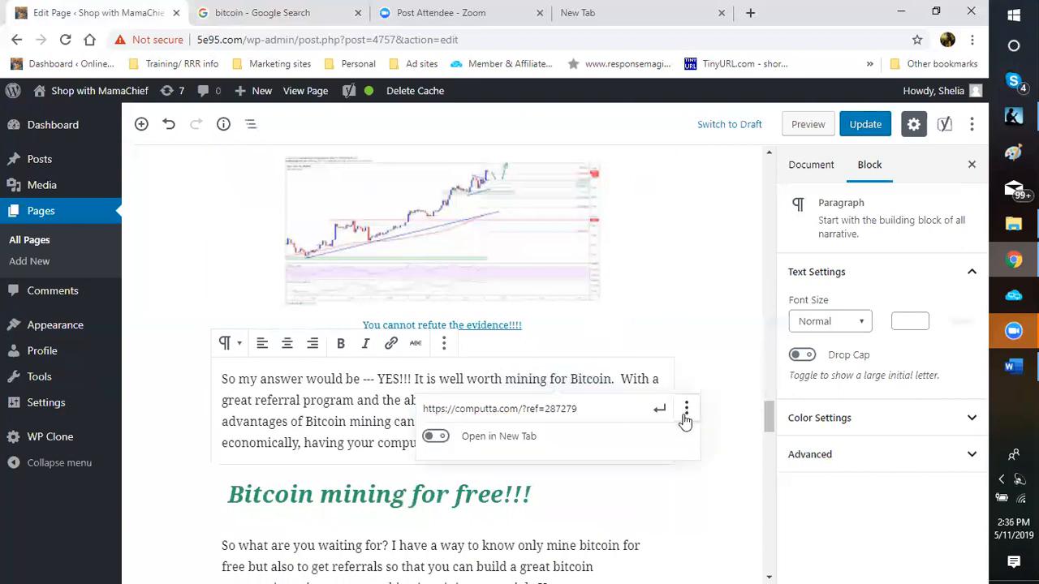
click(436, 437)
click(658, 415)
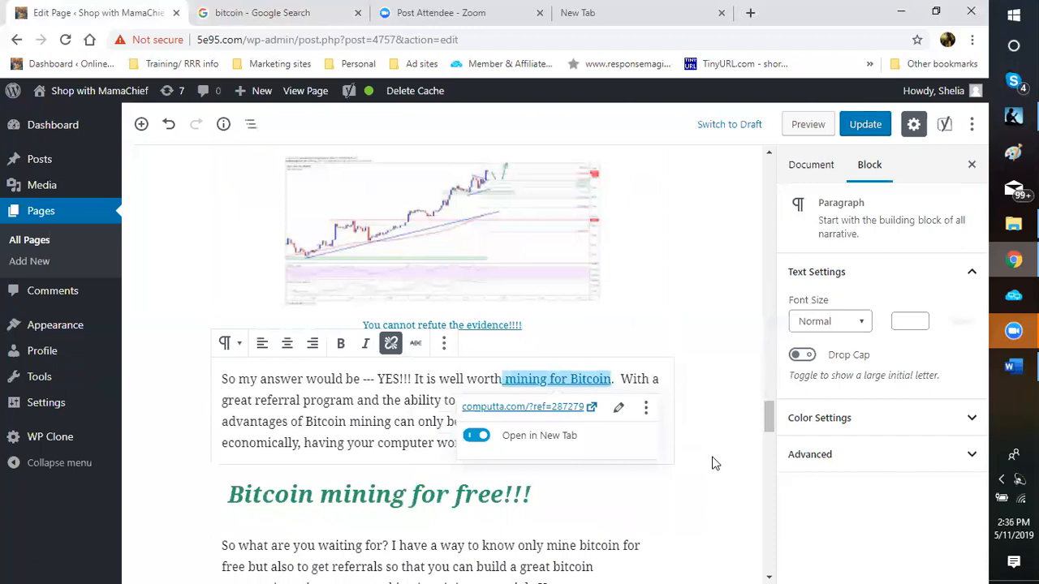
click(714, 463)
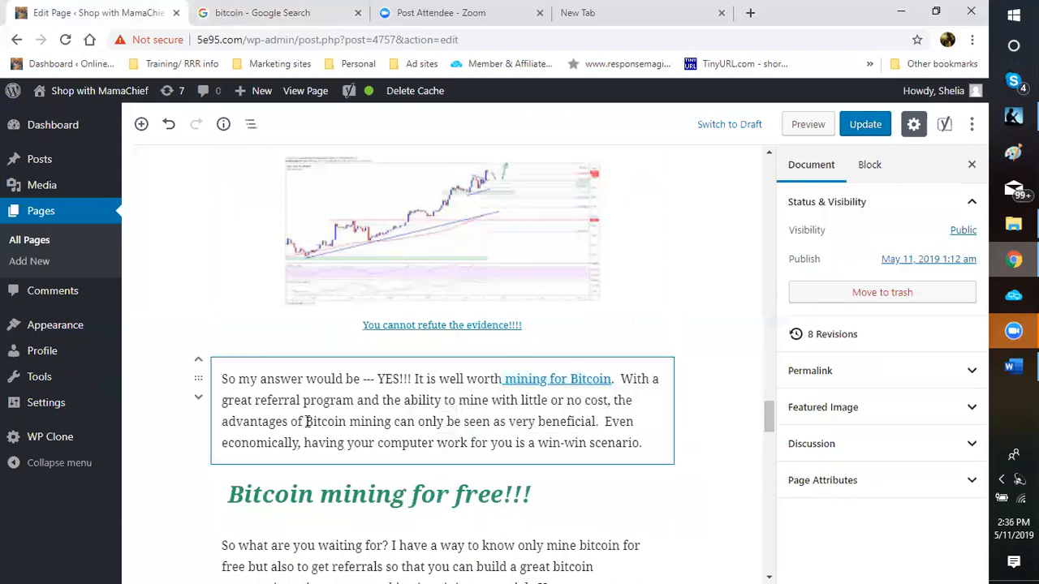
click(395, 426)
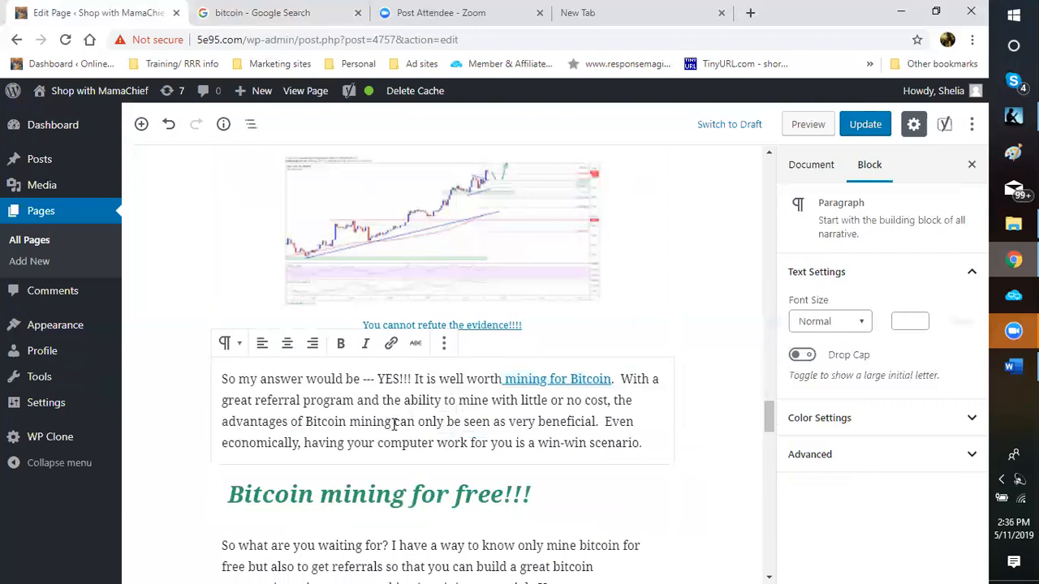
Step: Link 'Bitcoin mining' in the 'So my answer' paragraph to the computta referral URL, opening in a new tab
drag(306, 422, 391, 422)
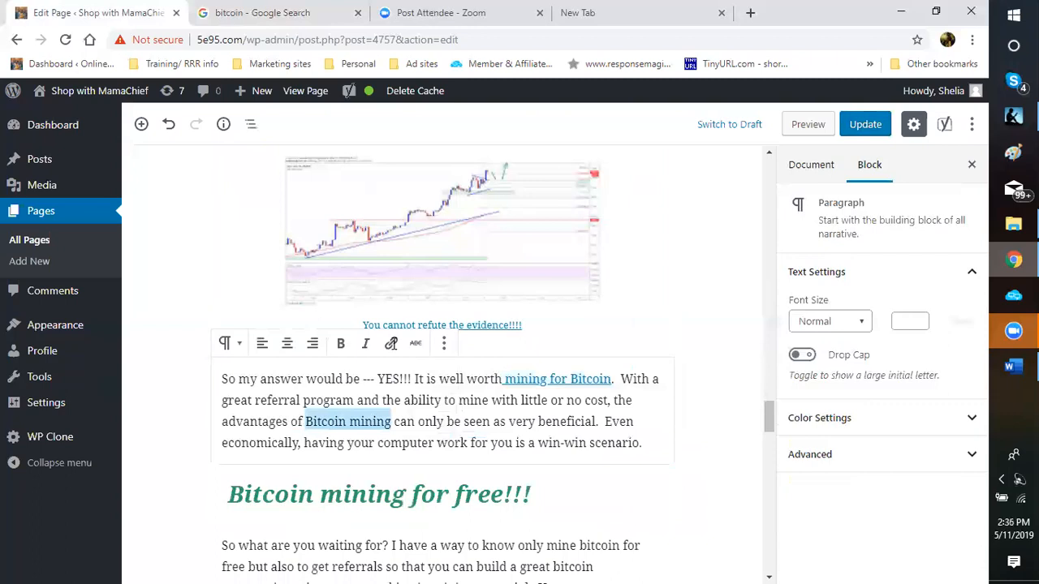
click(391, 344)
right_click(369, 451)
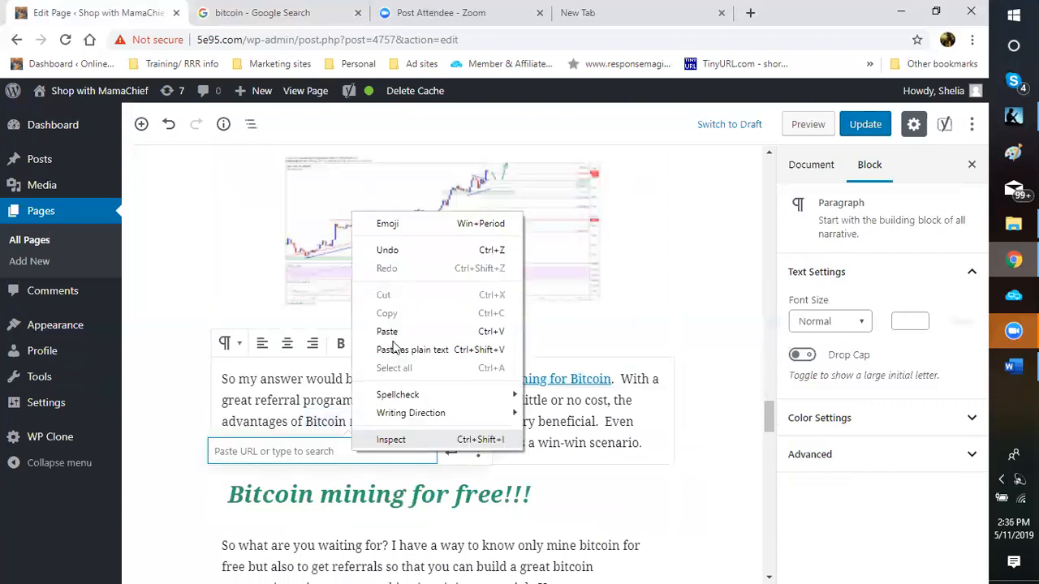
click(410, 414)
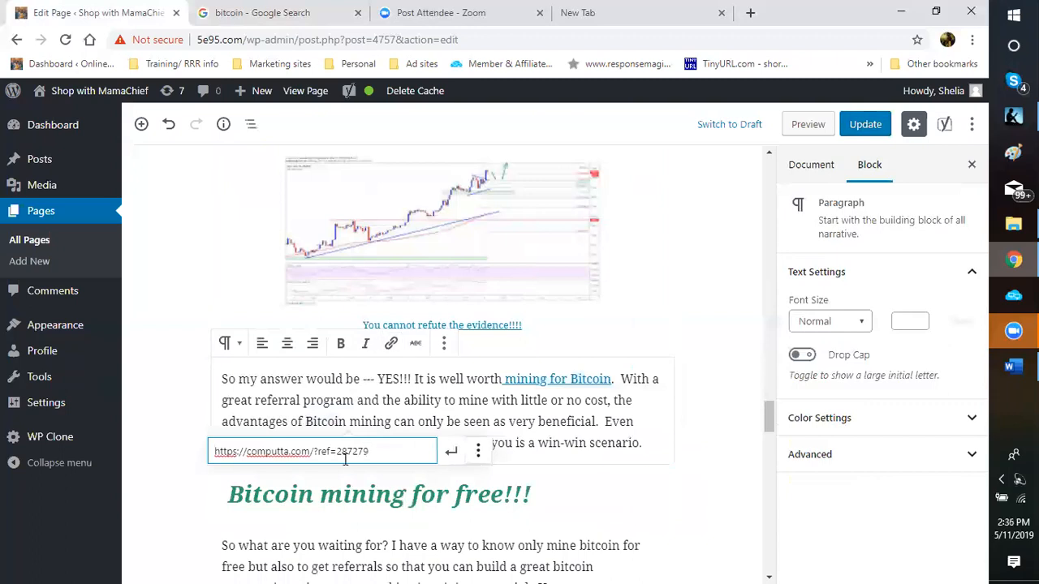
click(478, 451)
click(227, 480)
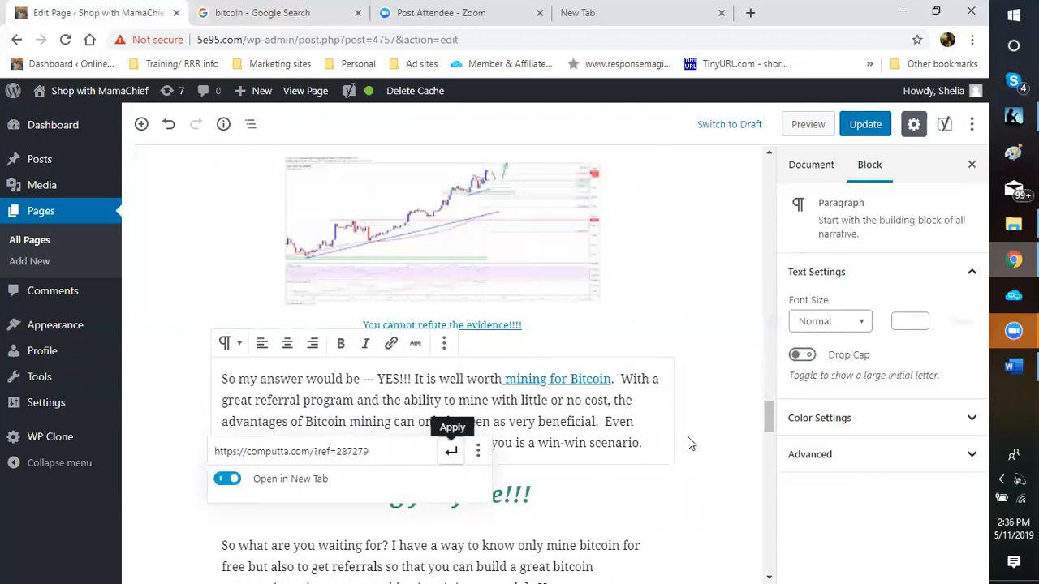
key(Return)
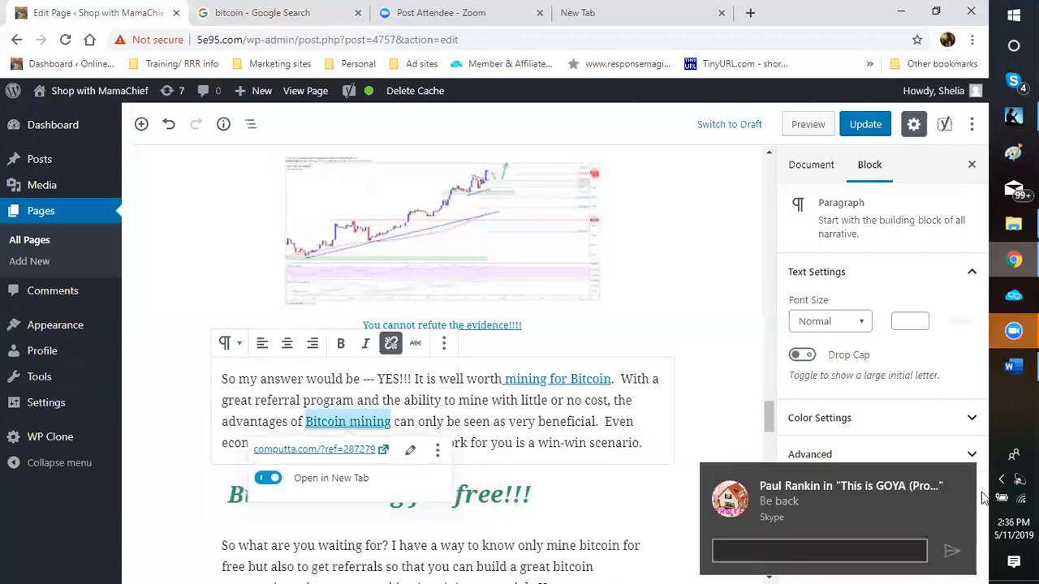
click(692, 439)
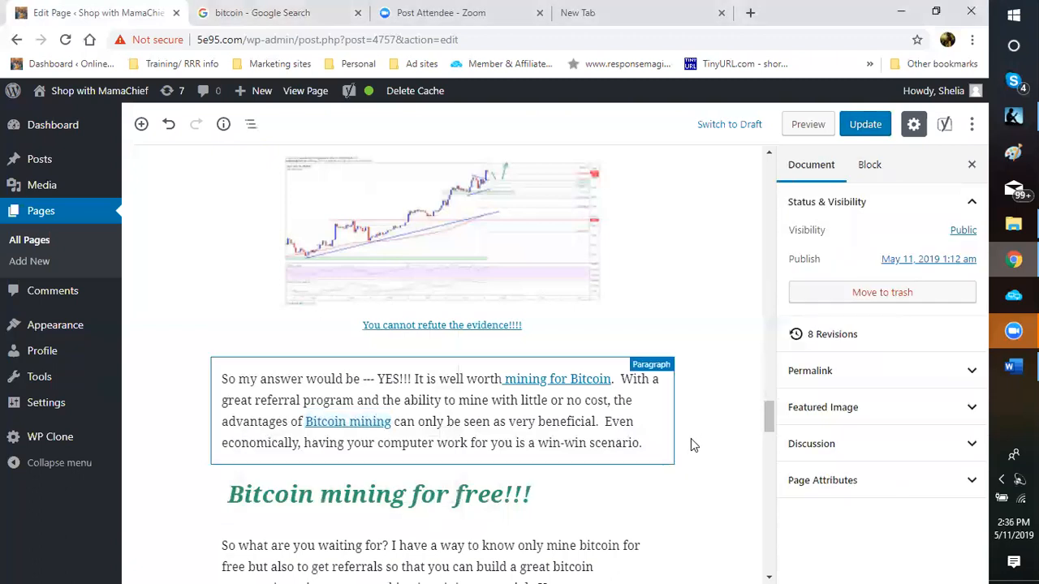
Step: Link 'great bitcoin community' under 'Bitcoin mining for free!!!' to the computta referral URL in a new tab
scroll(691, 438, down, 2)
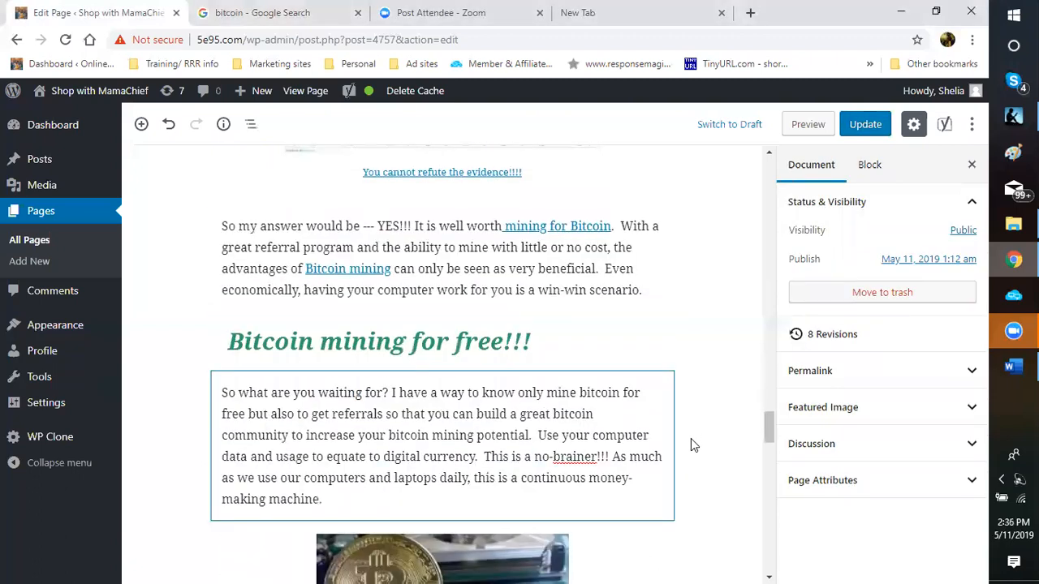
scroll(691, 445, down, 1)
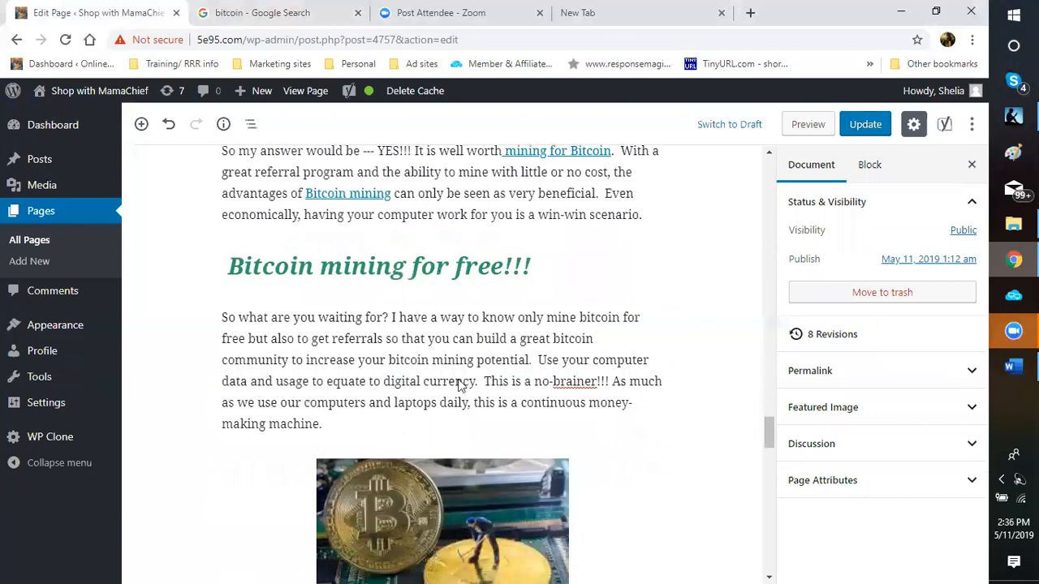
click(520, 340)
drag(528, 360, 290, 360)
click(392, 285)
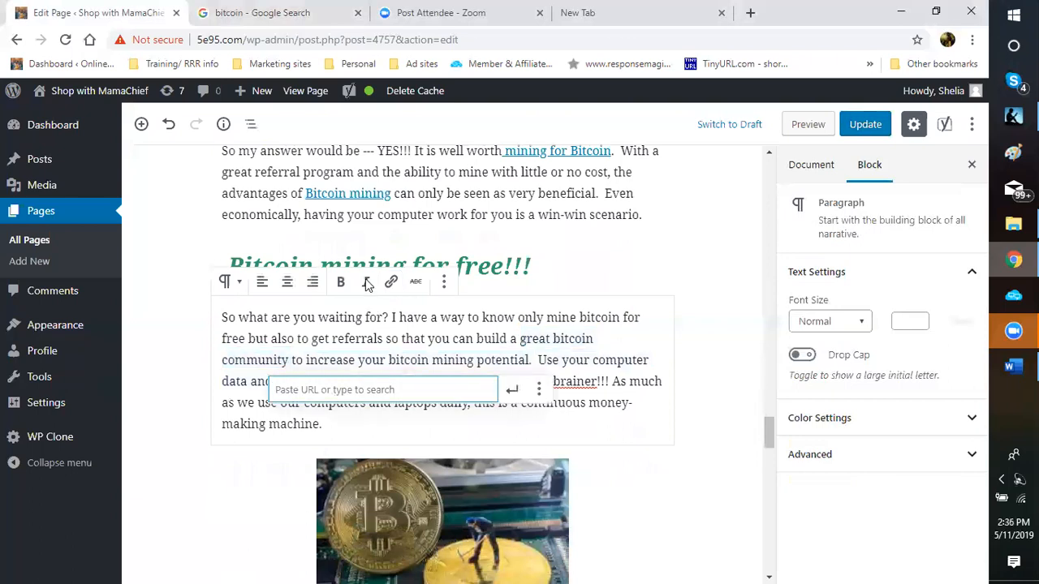
right_click(332, 394)
click(370, 274)
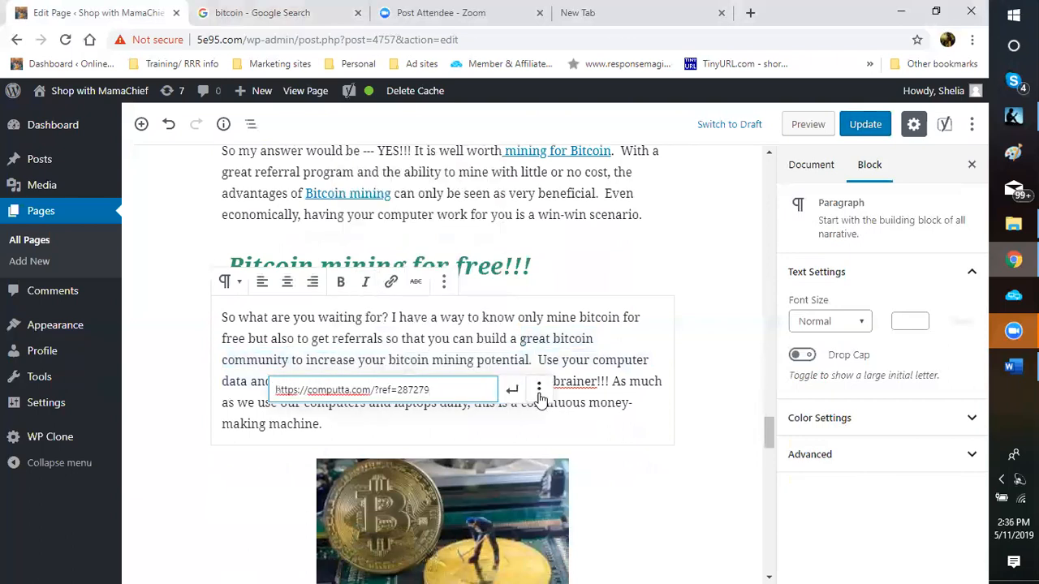
click(539, 392)
click(288, 417)
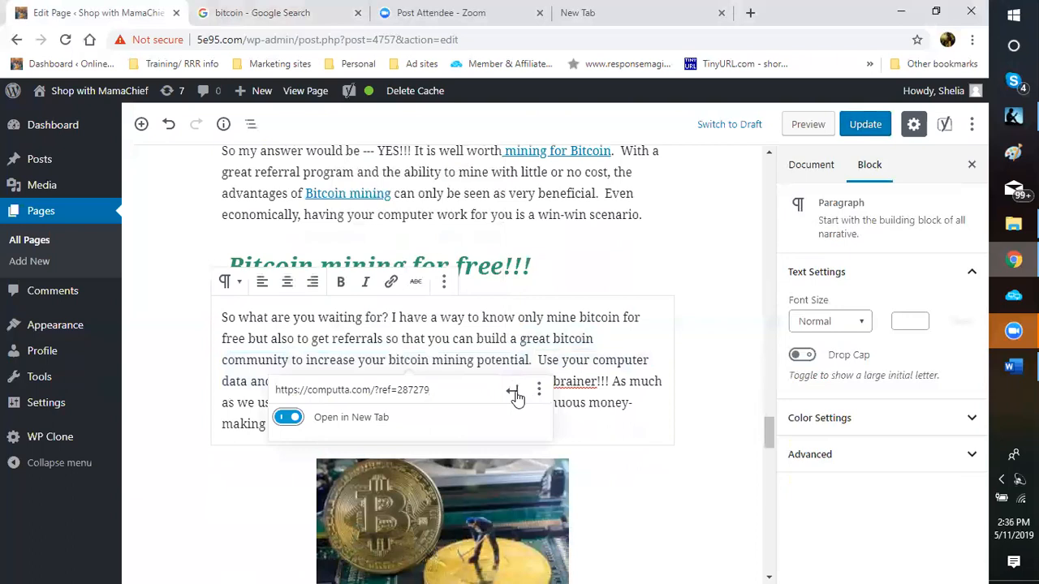
click(512, 395)
click(512, 394)
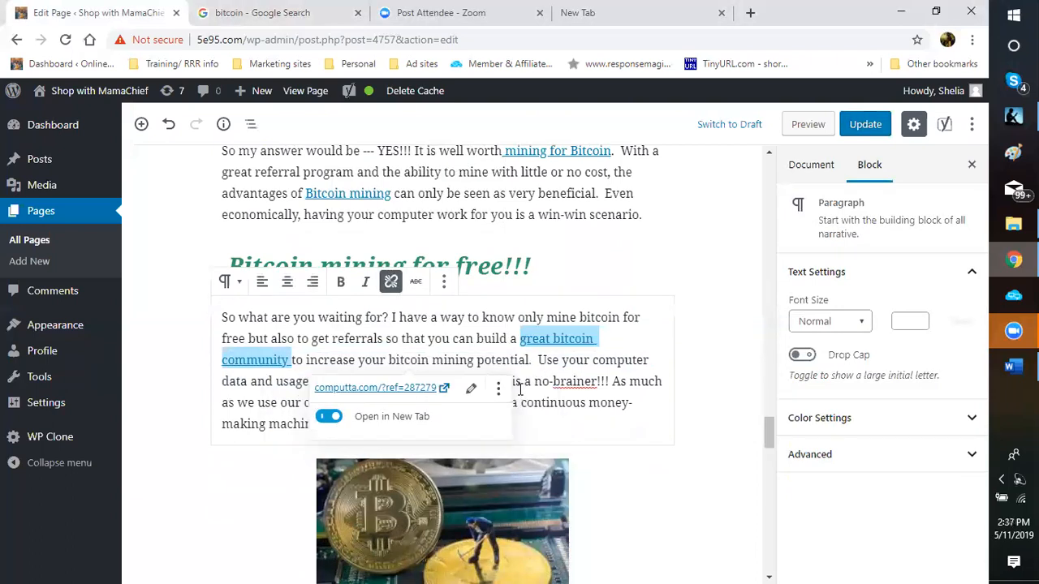
click(701, 386)
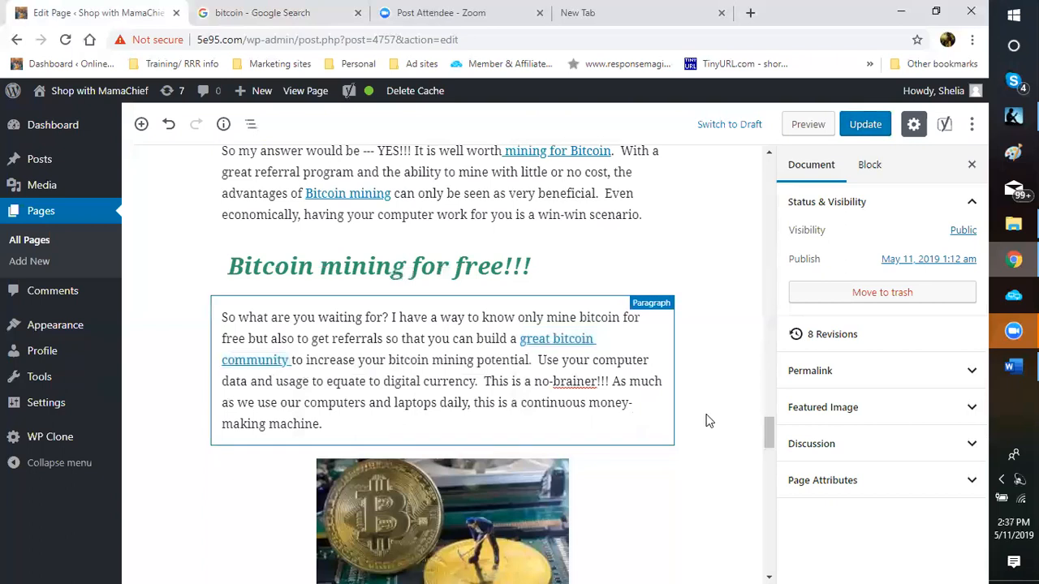
scroll(701, 429, down, 1)
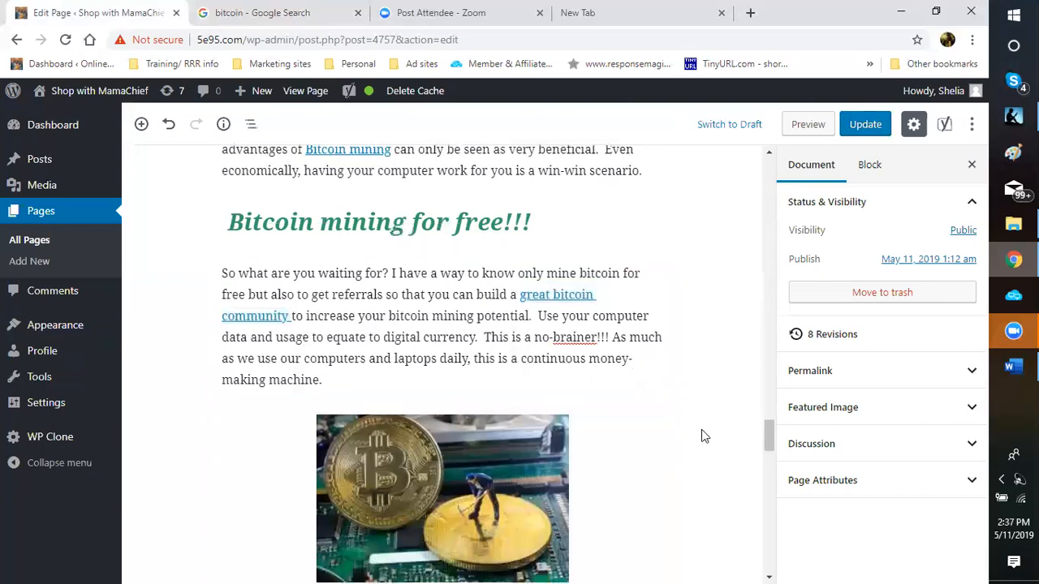
scroll(701, 429, down, 2)
scroll(345, 348, down, 3)
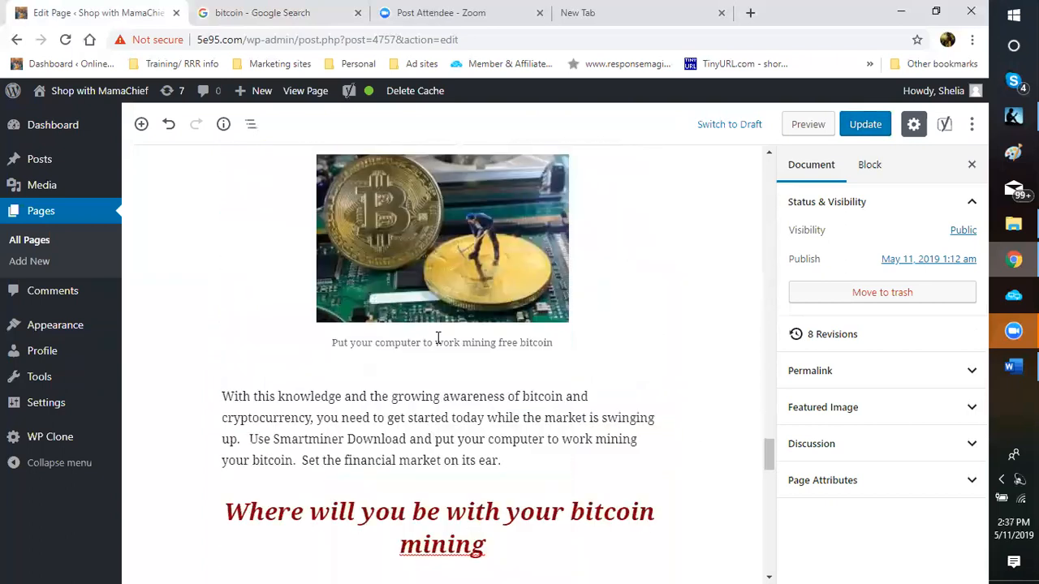
Step: Link the caption 'Put your computer to work mining free bitcoin' to the pasted computta URL, opening in a new tab
triple_click(561, 346)
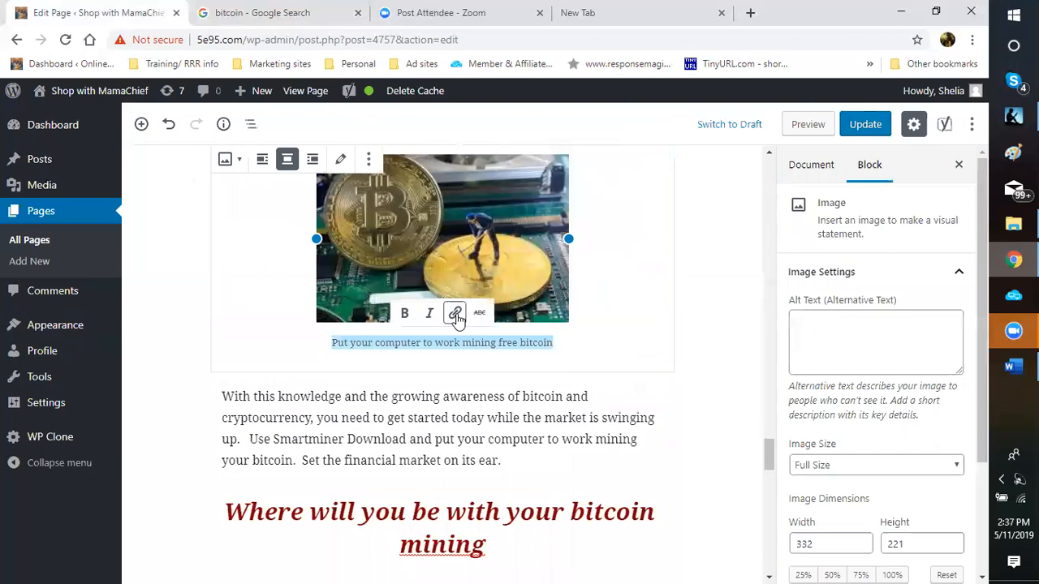
click(455, 314)
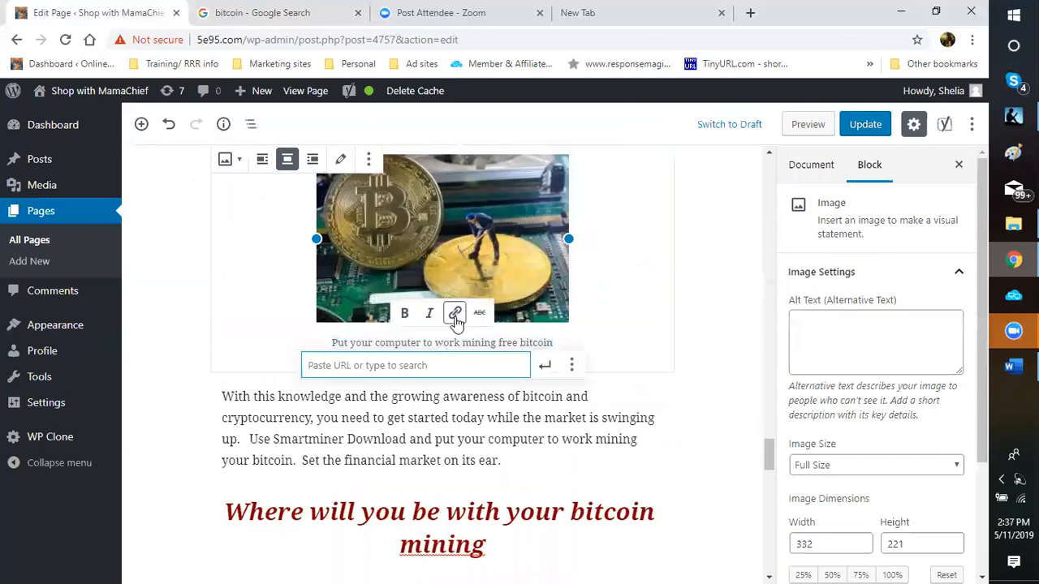
right_click(333, 365)
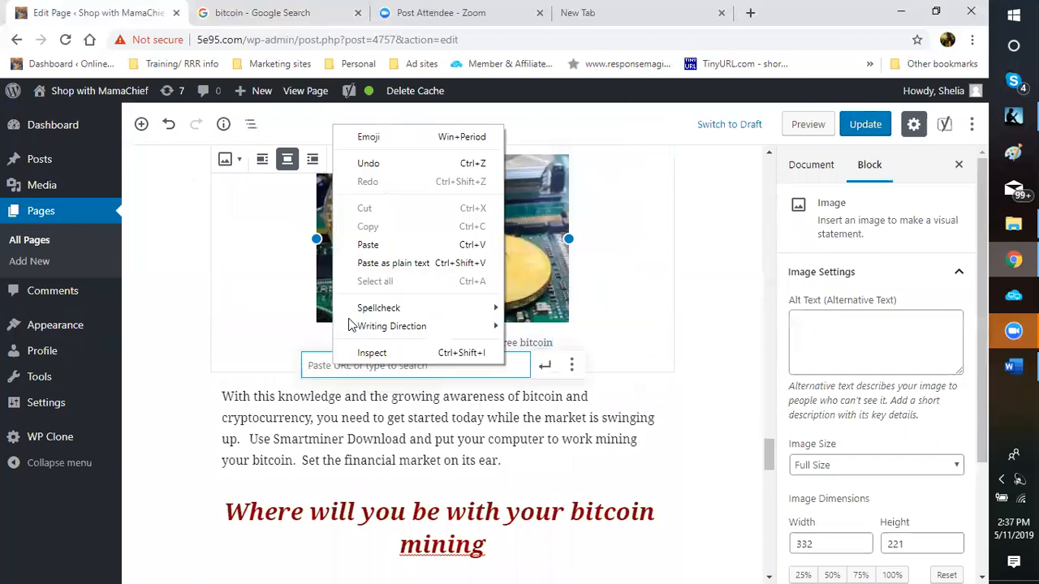
click(368, 245)
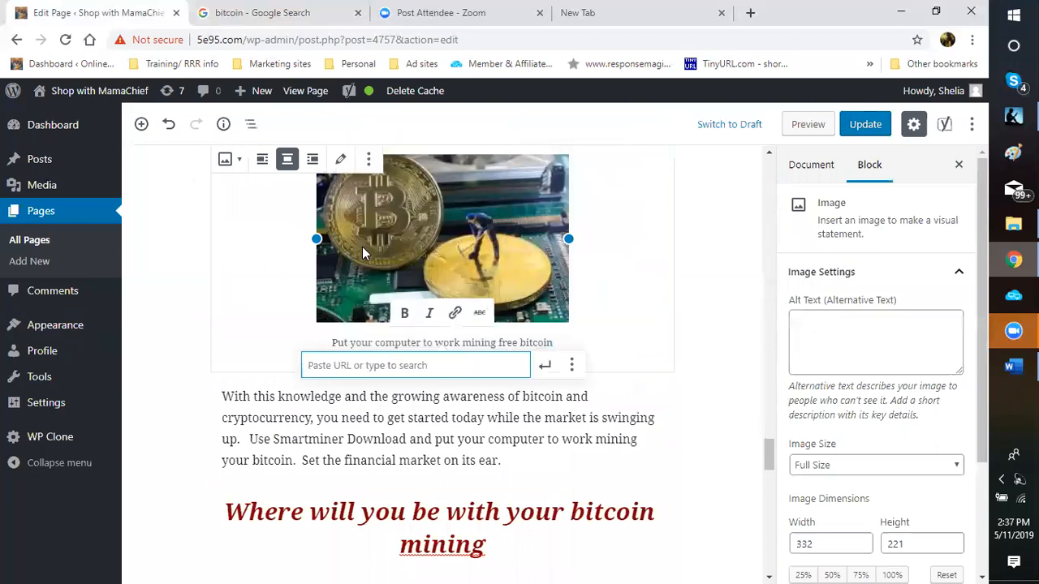
click(573, 369)
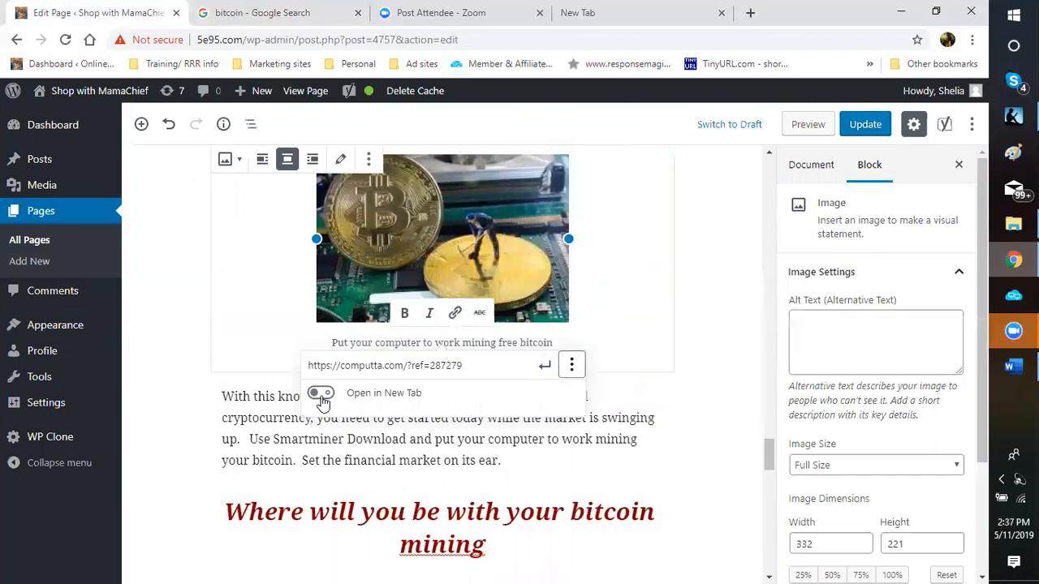
click(549, 377)
key(Return)
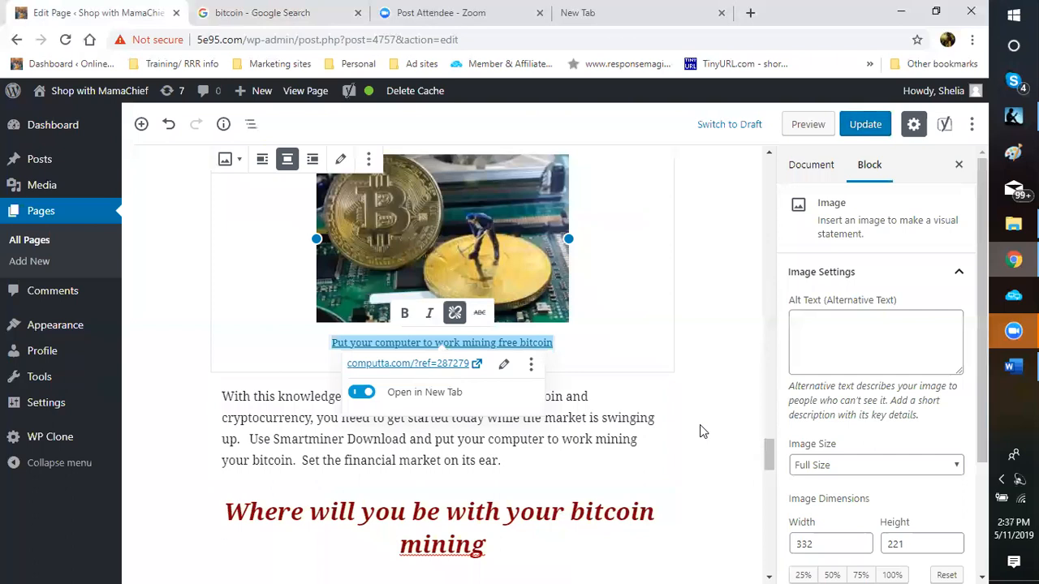
click(699, 425)
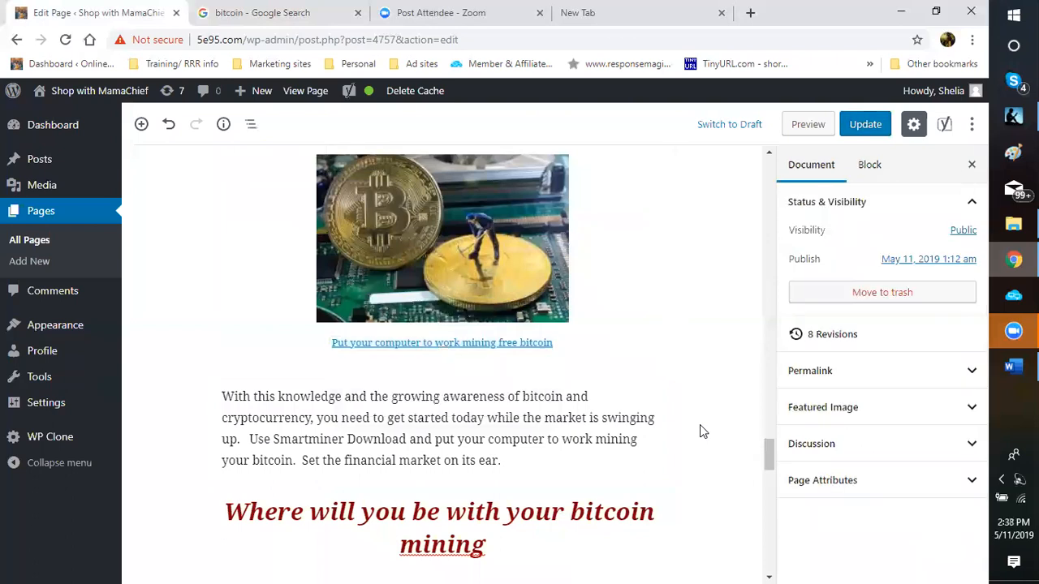
click(451, 420)
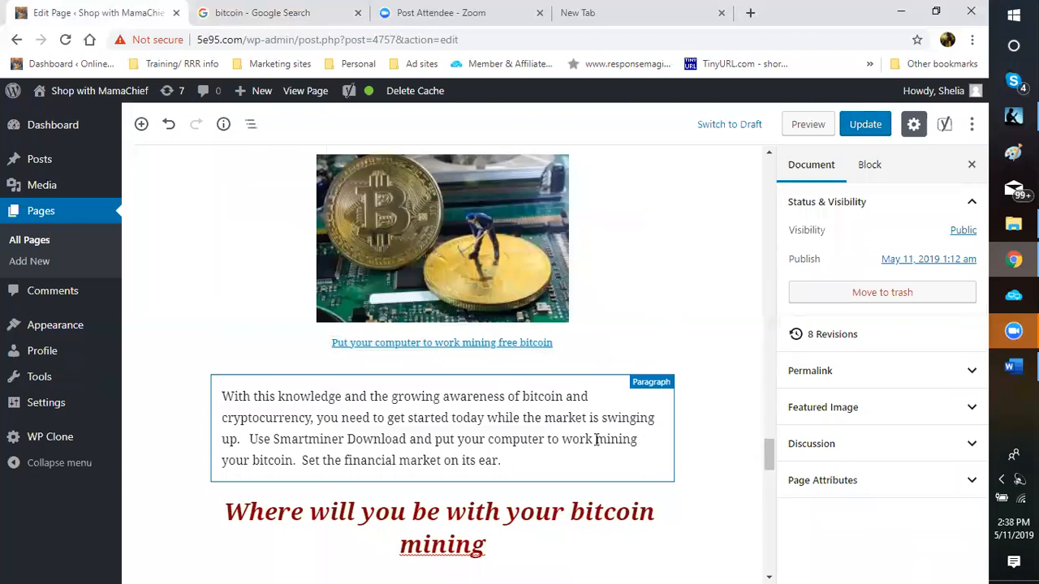
Step: Select just 'mining your bitcoin.' and link it to the pasted computta URL, opening in a new tab
drag(596, 457, 596, 439)
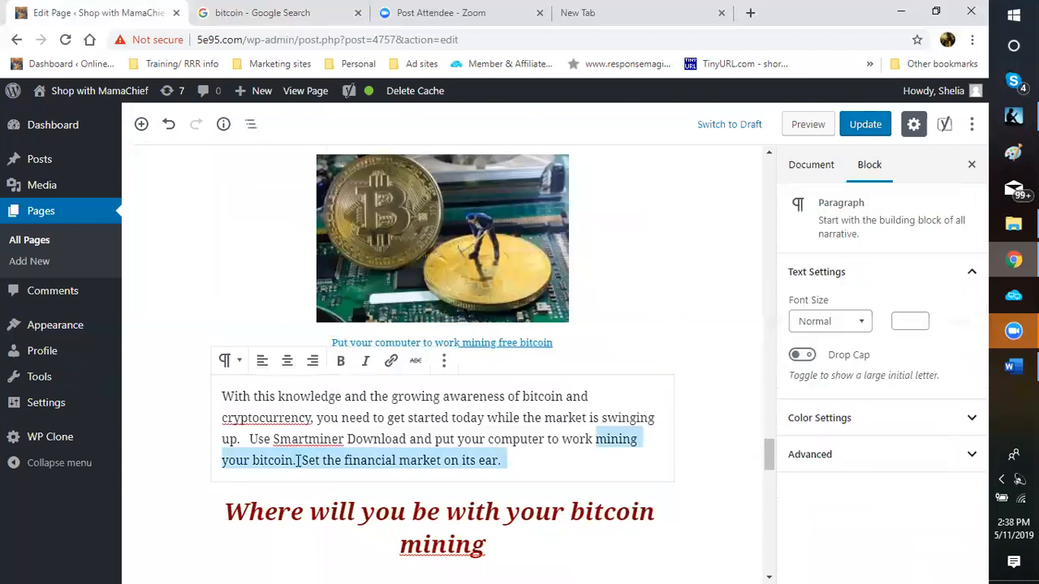
key(Right)
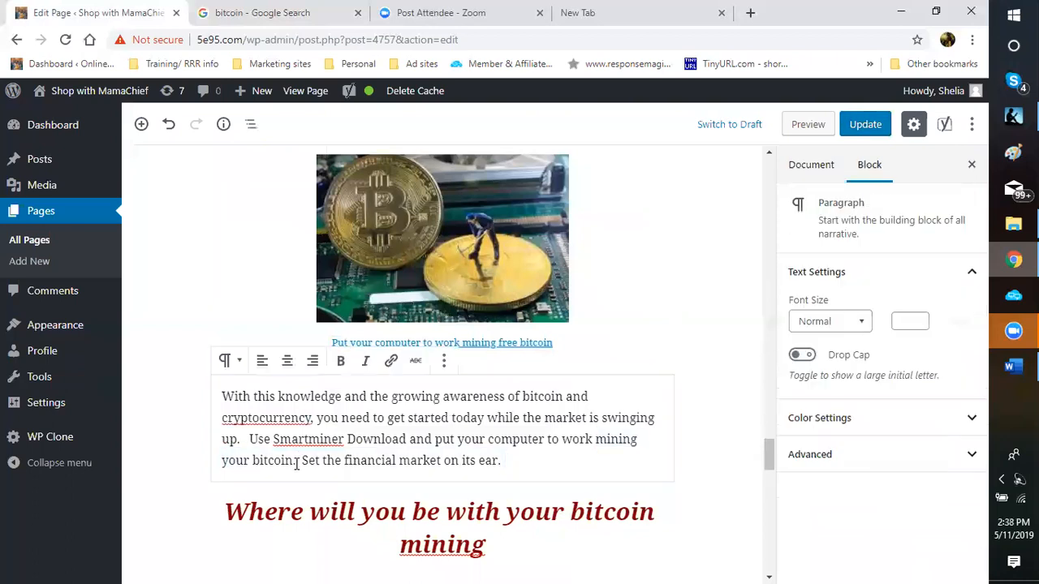
triple_click(296, 460)
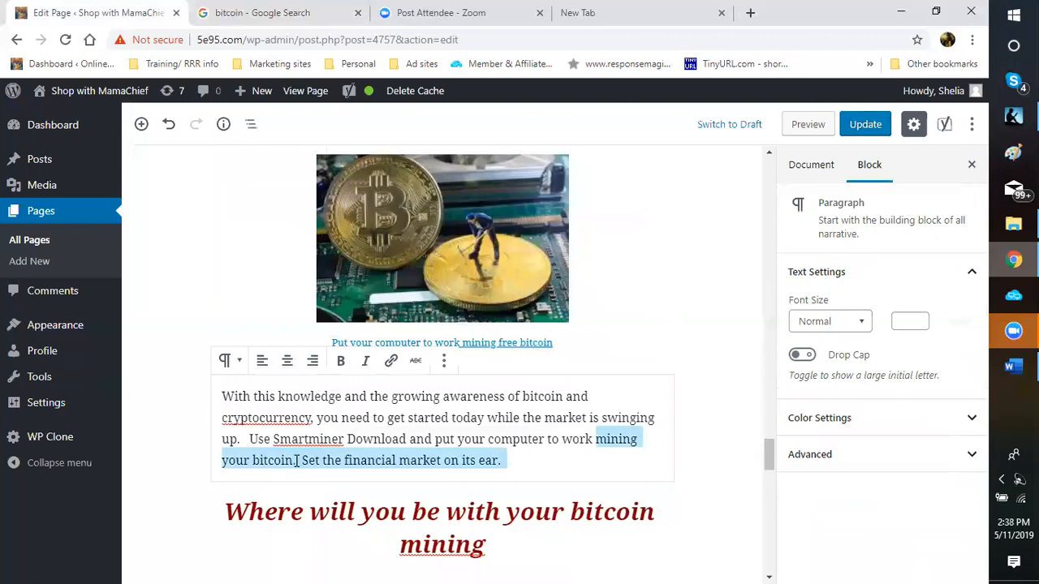
key(ctrl+shift+Left)
key(ctrl+shift+Left)
key(ctrl+shift+Left)
key(ctrl+shift+Left)
key(ctrl+shift+Left)
key(ctrl+shift+Left)
key(ctrl+shift+Left)
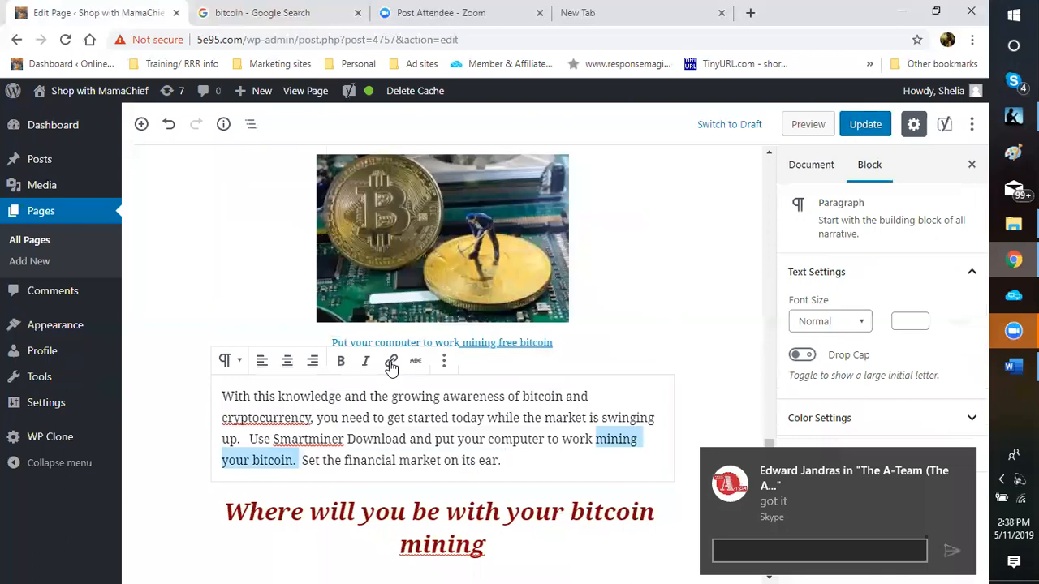
click(391, 365)
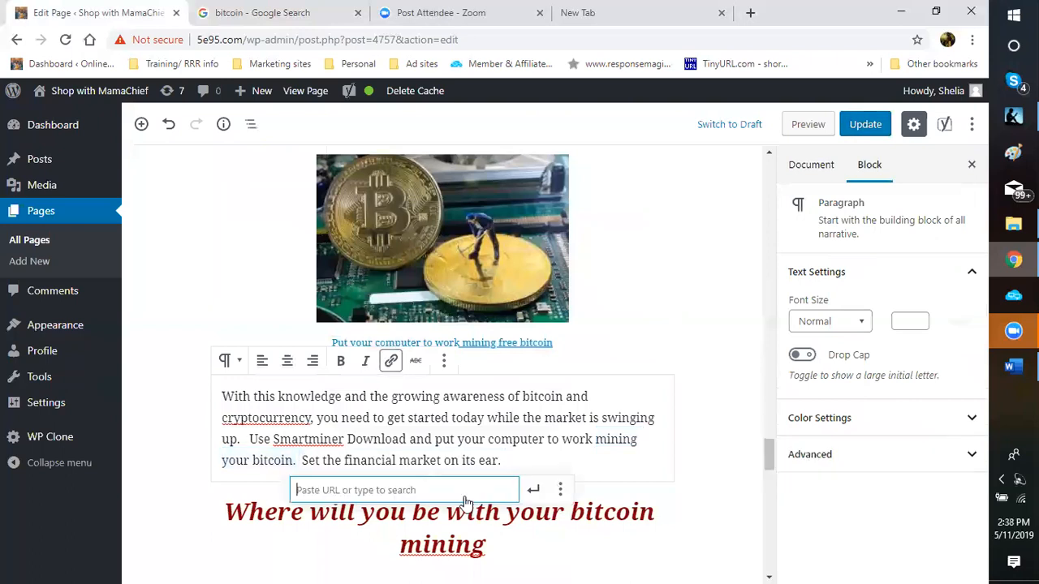
right_click(387, 492)
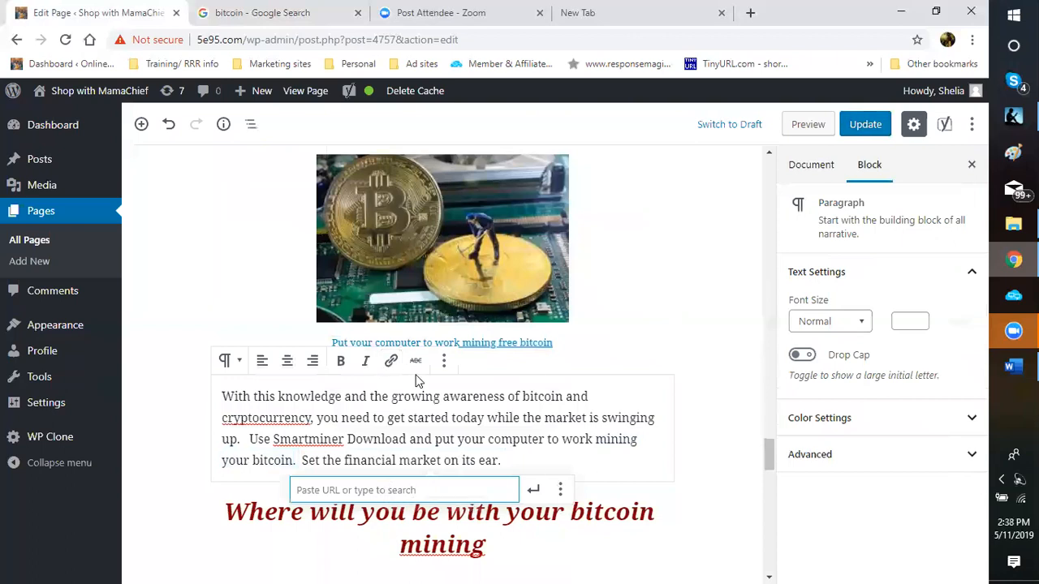
click(417, 382)
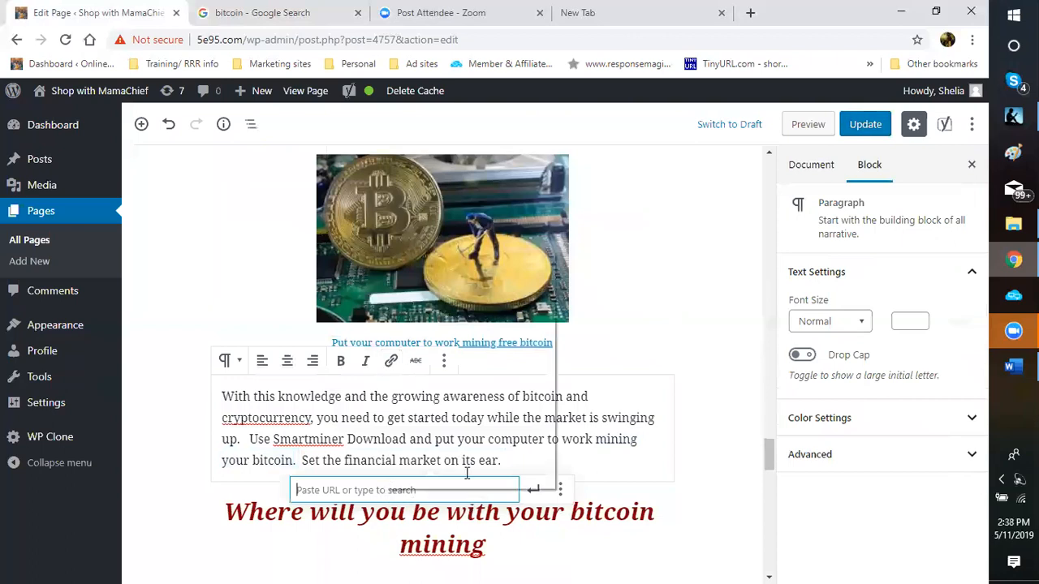
click(560, 490)
click(534, 490)
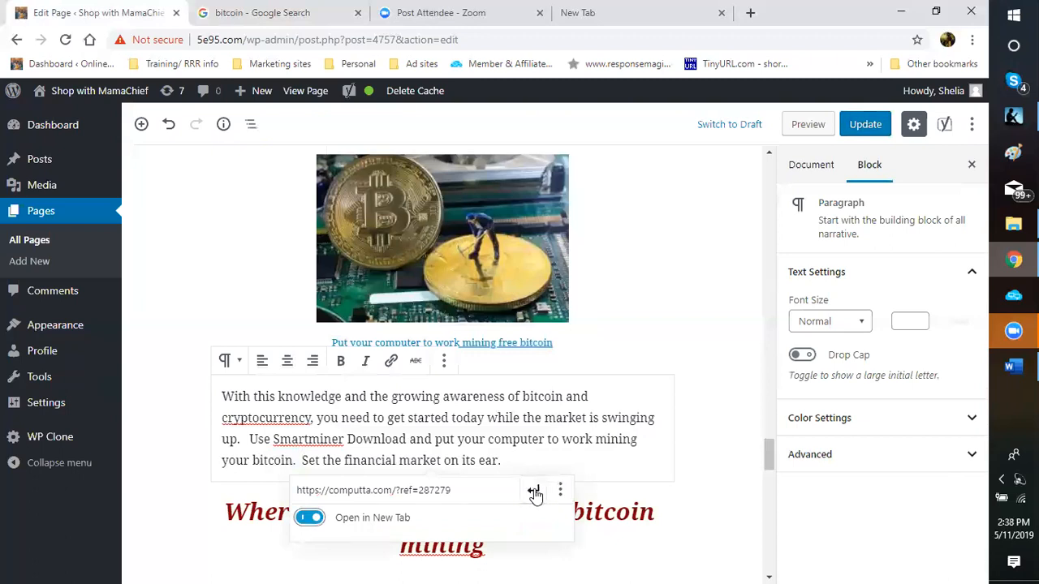
click(533, 490)
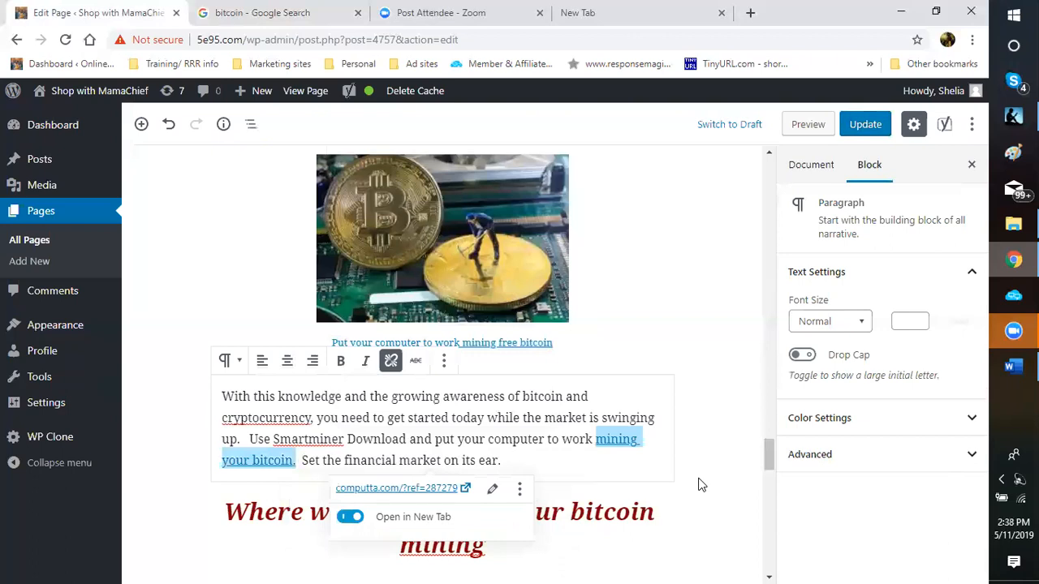
click(699, 484)
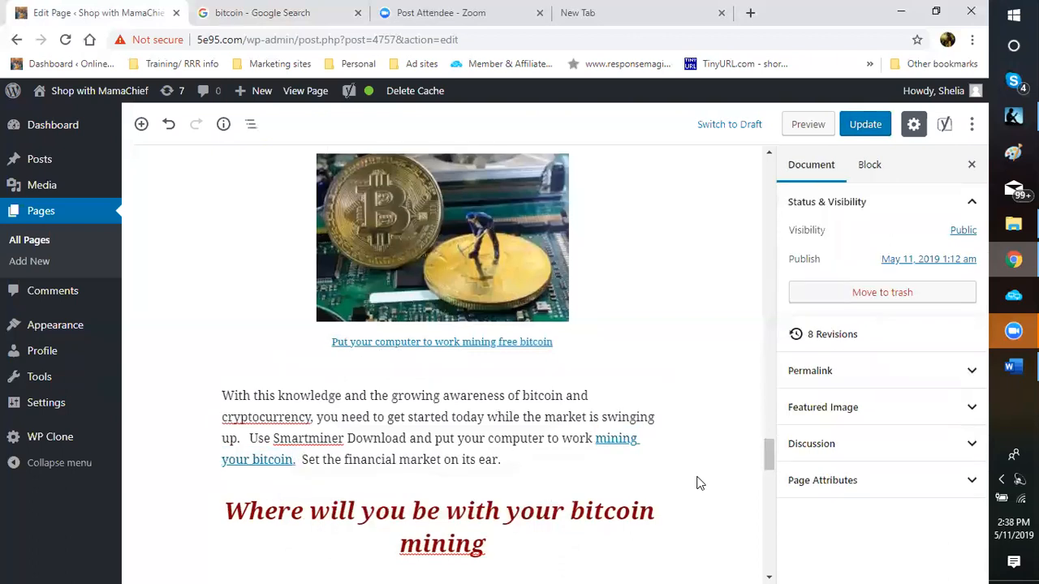
Step: Scroll to the gold-and-bitcoin image and select its image block with the caption
scroll(700, 484, down, 2)
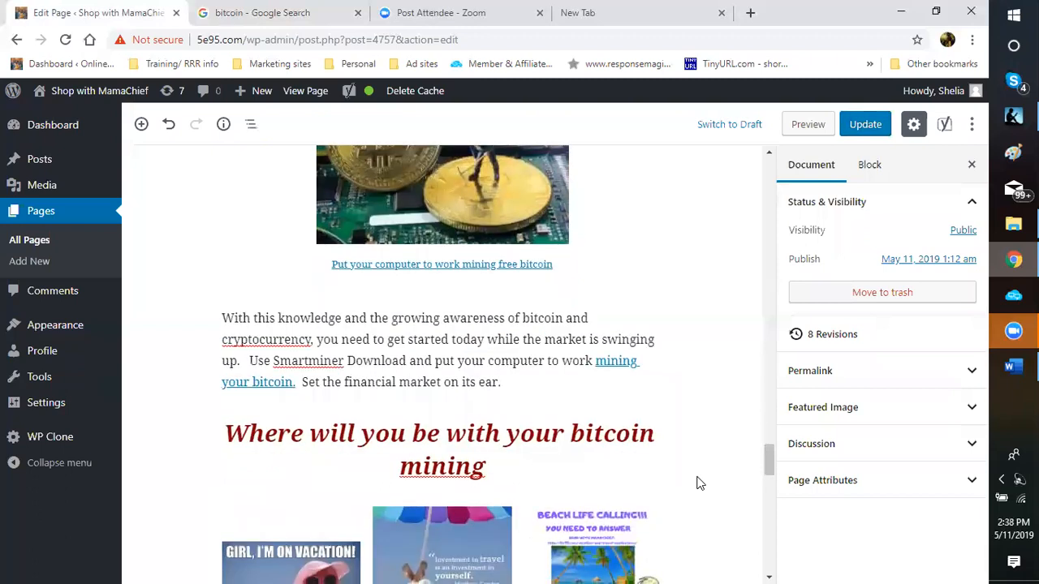
scroll(700, 484, down, 3)
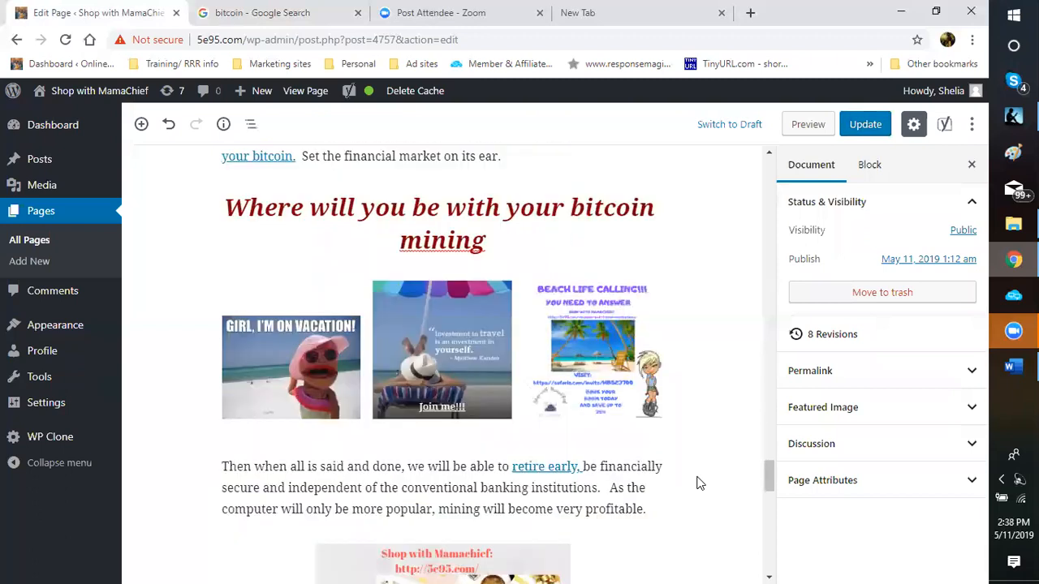
scroll(699, 483, down, 2)
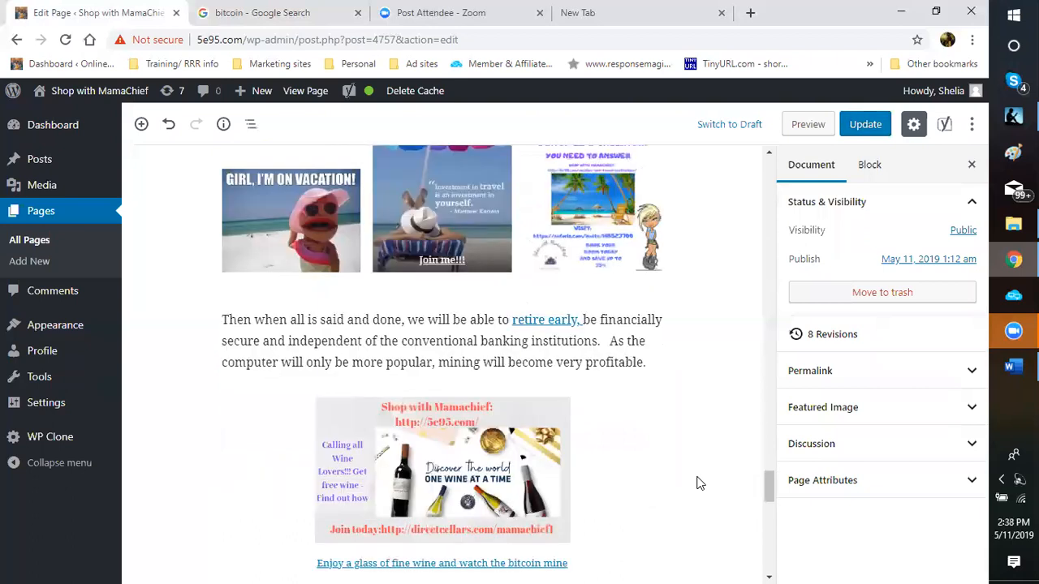
scroll(699, 483, up, 5)
scroll(699, 484, up, 4)
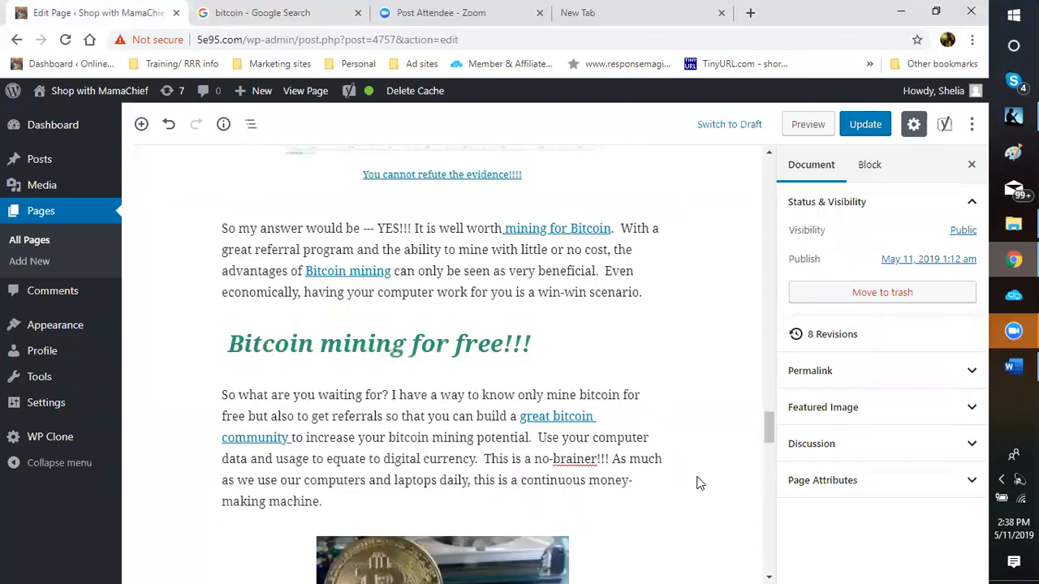
scroll(700, 484, up, 2)
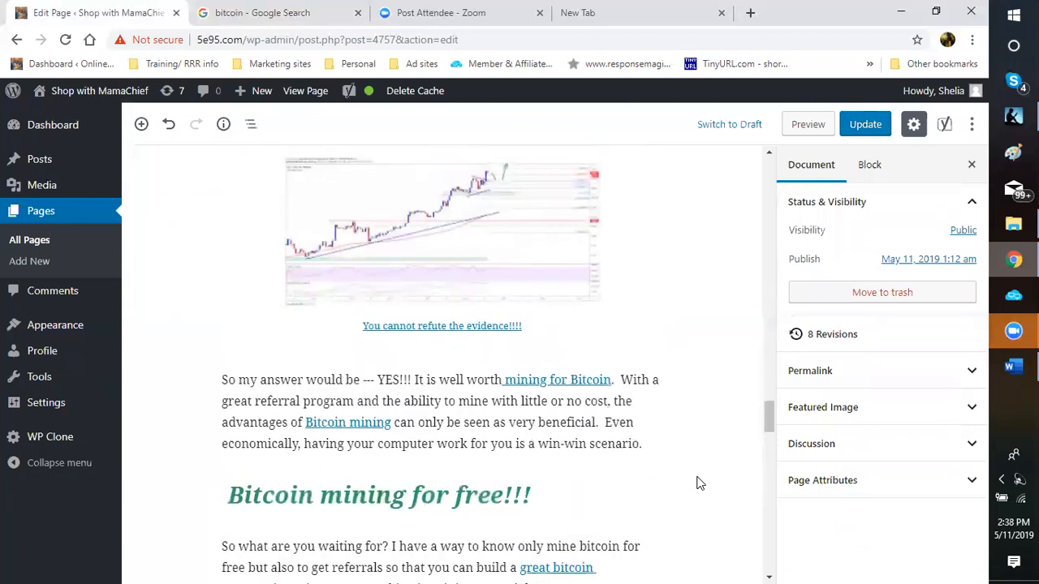
scroll(699, 484, up, 2)
scroll(700, 484, up, 2)
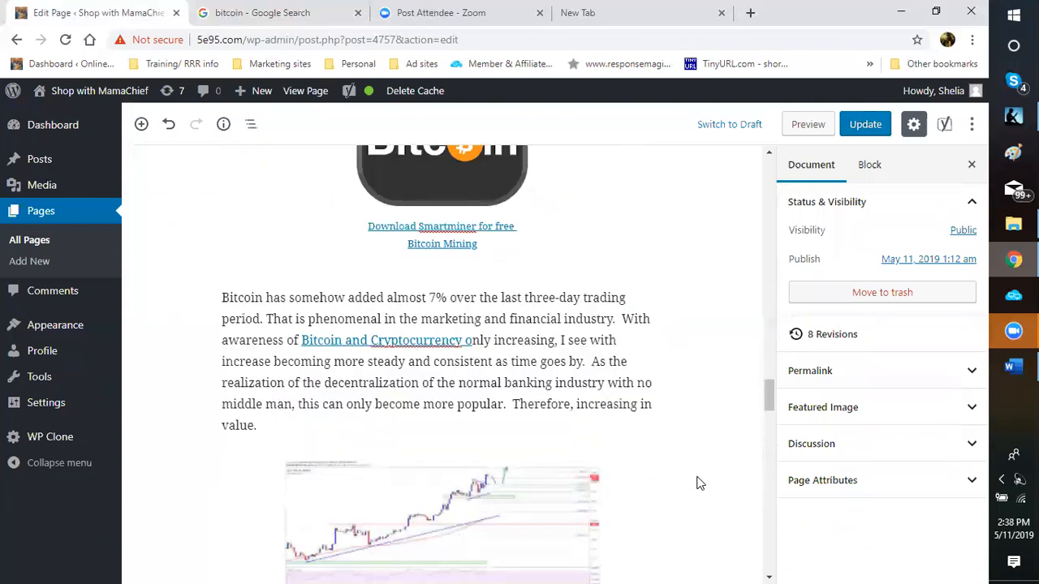
scroll(700, 484, up, 3)
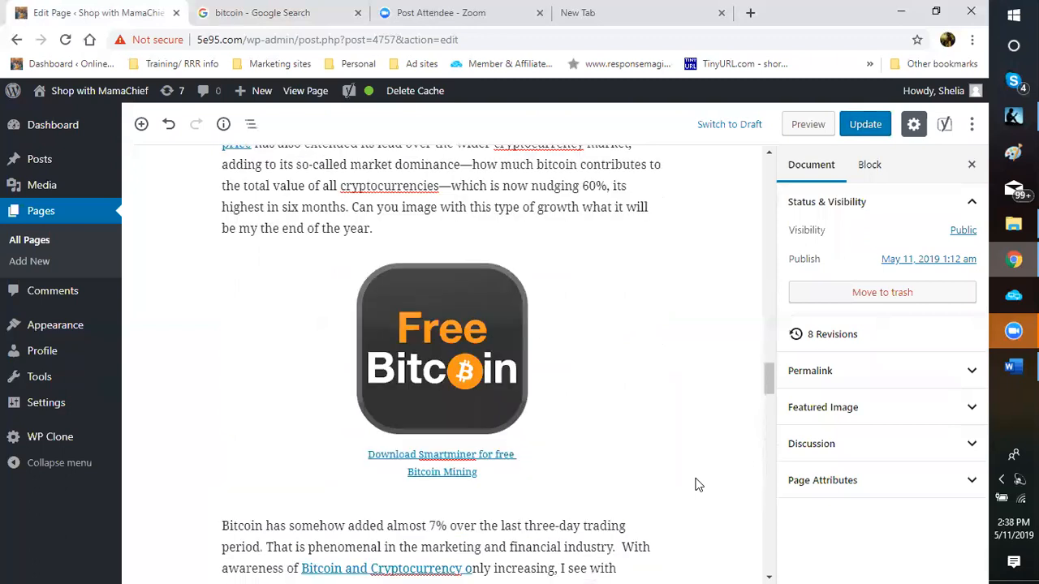
scroll(700, 485, up, 1)
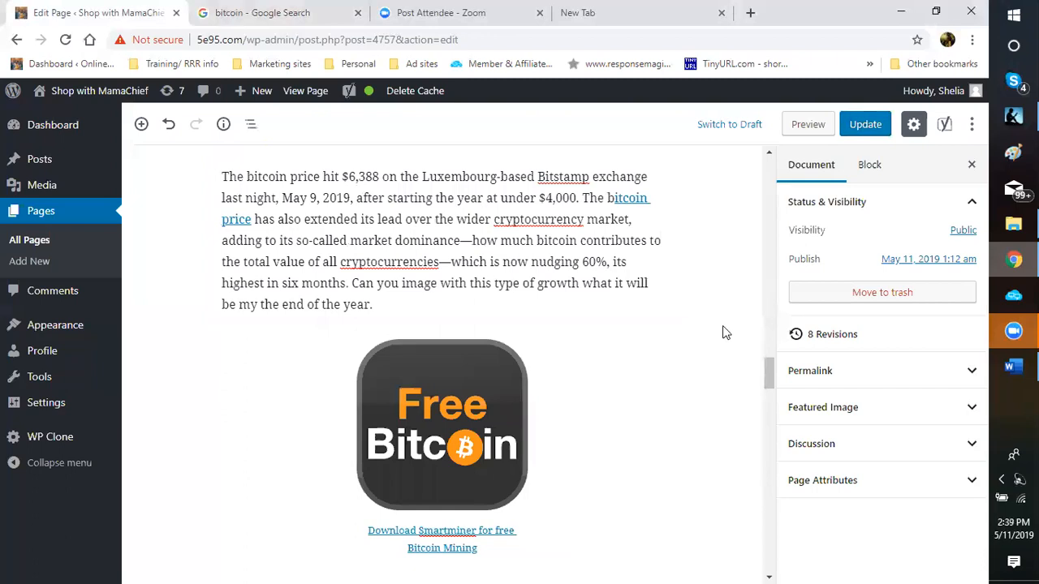
scroll(724, 333, up, 5)
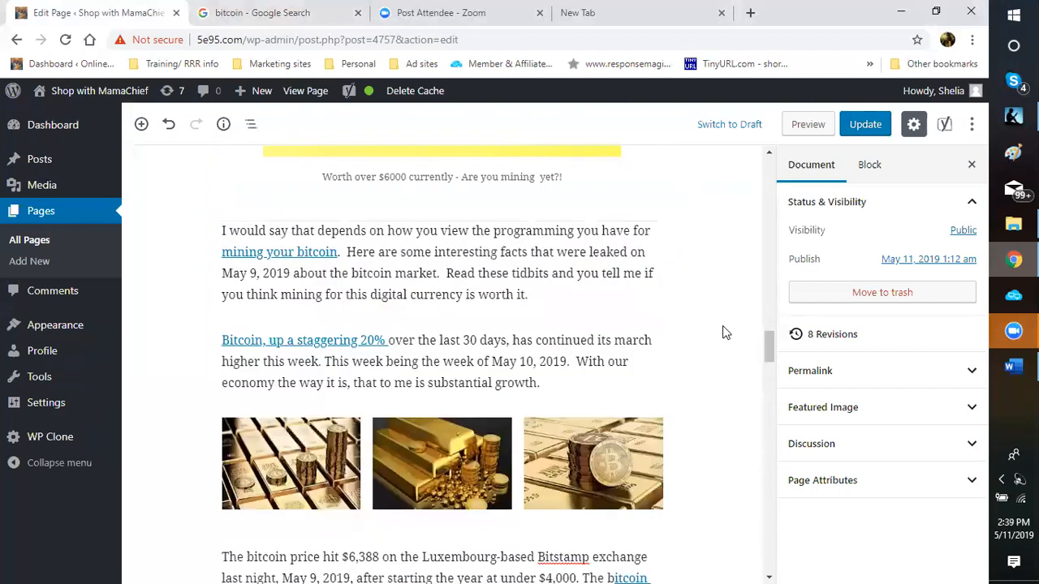
scroll(724, 332, up, 1)
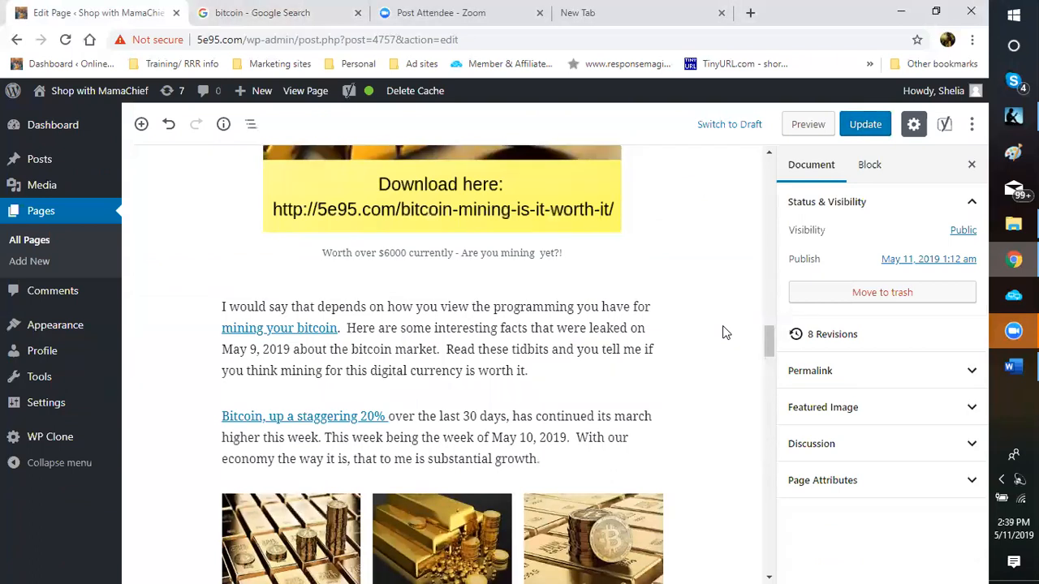
scroll(723, 331, up, 2)
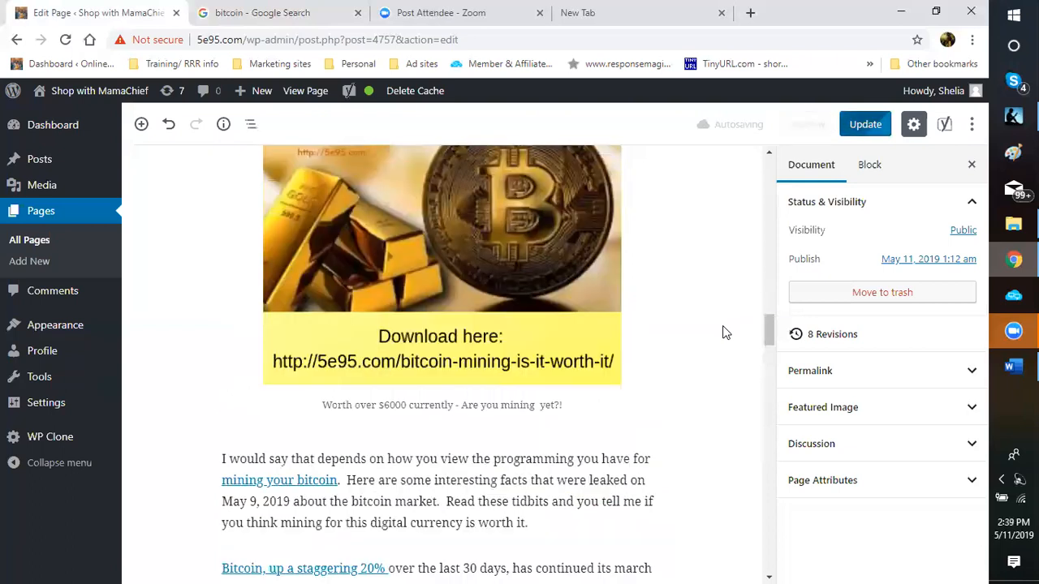
scroll(723, 331, up, 1)
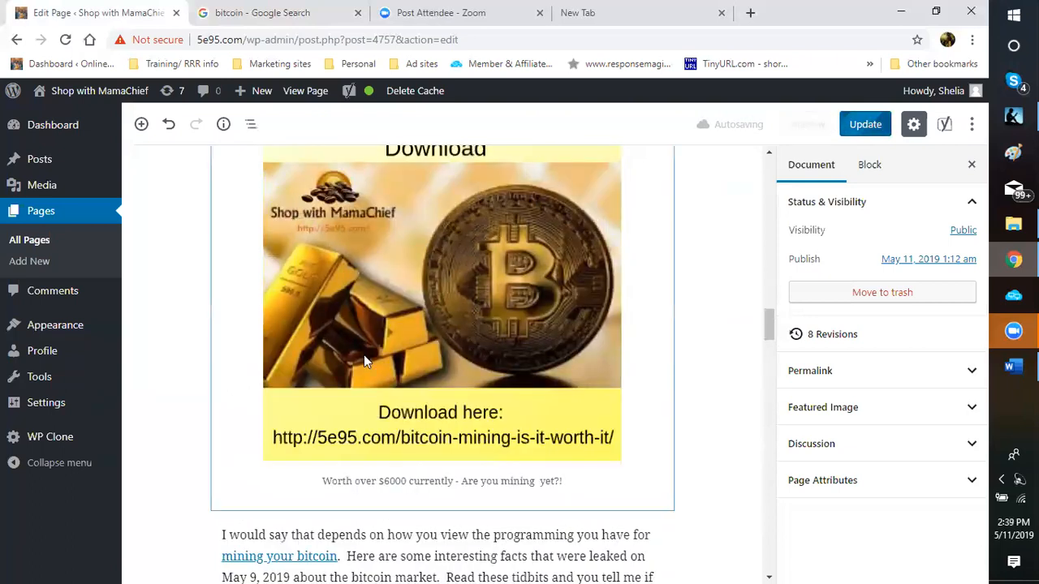
scroll(363, 355, down, 2)
click(325, 331)
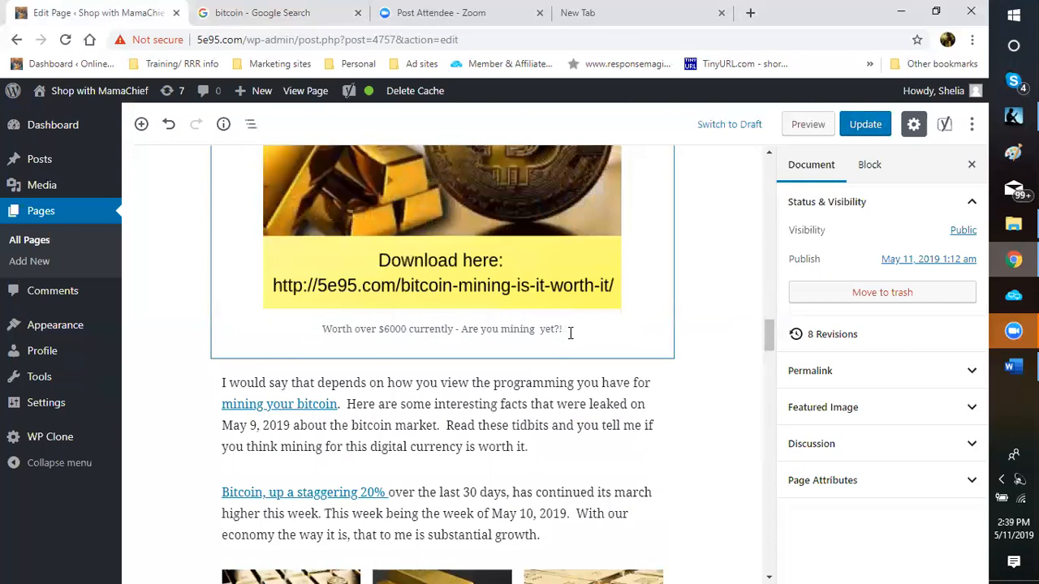
Step: Try linking the 'Worth over $6000' caption, then undo the stray URL text inserted into it
drag(559, 329, 318, 332)
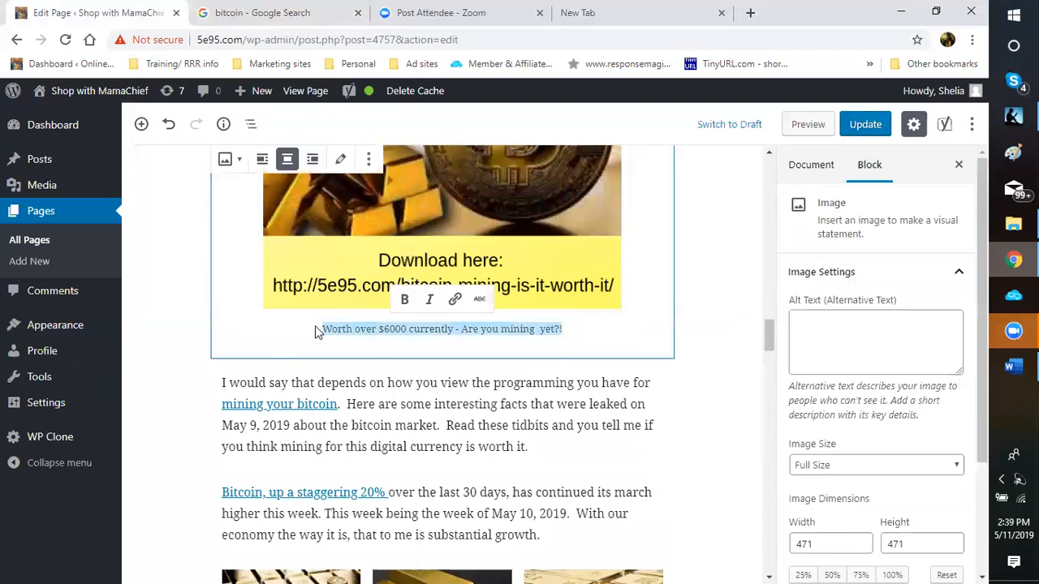
click(455, 299)
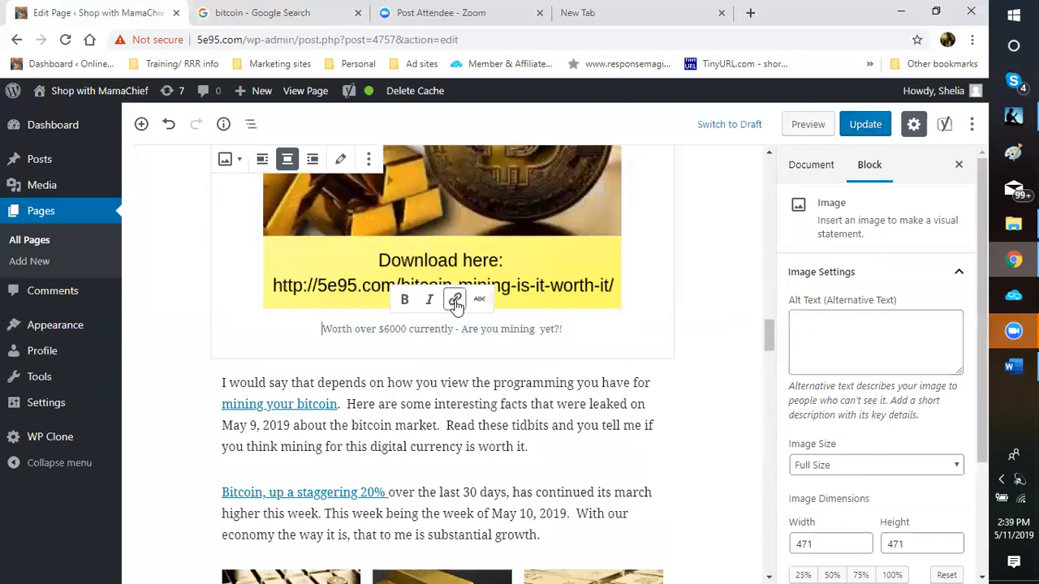
right_click(337, 347)
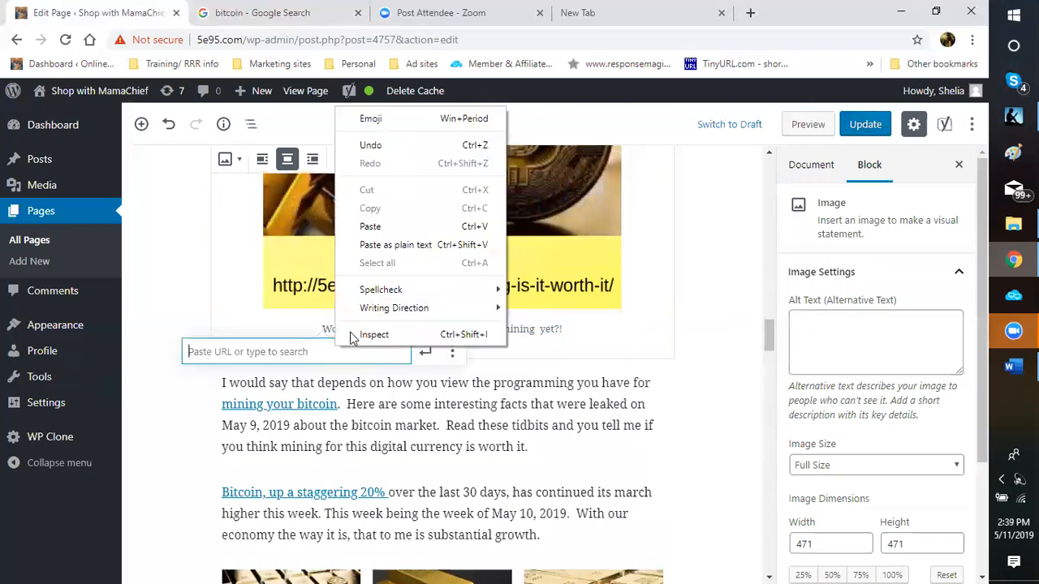
click(373, 228)
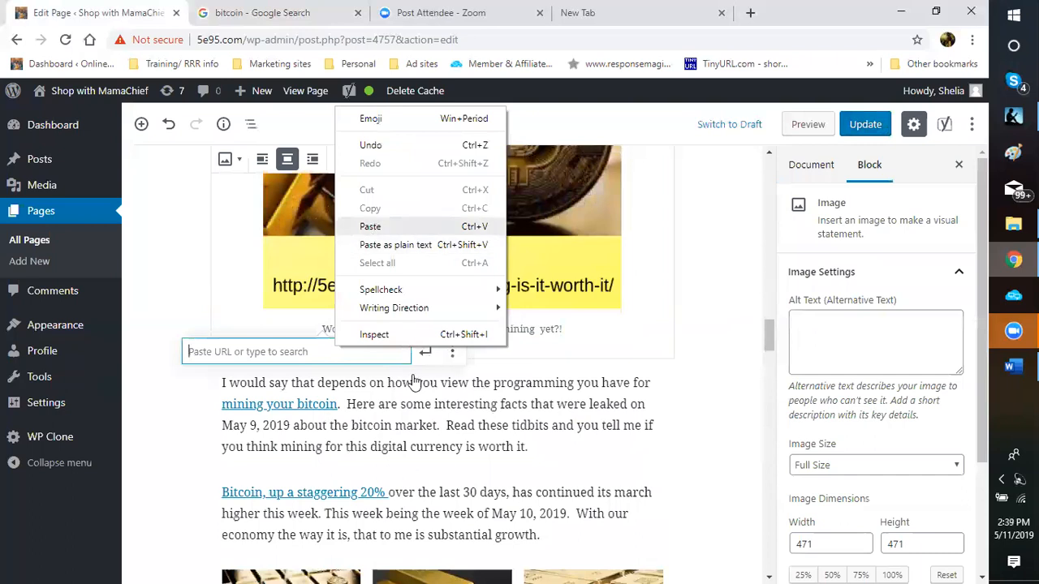
click(425, 354)
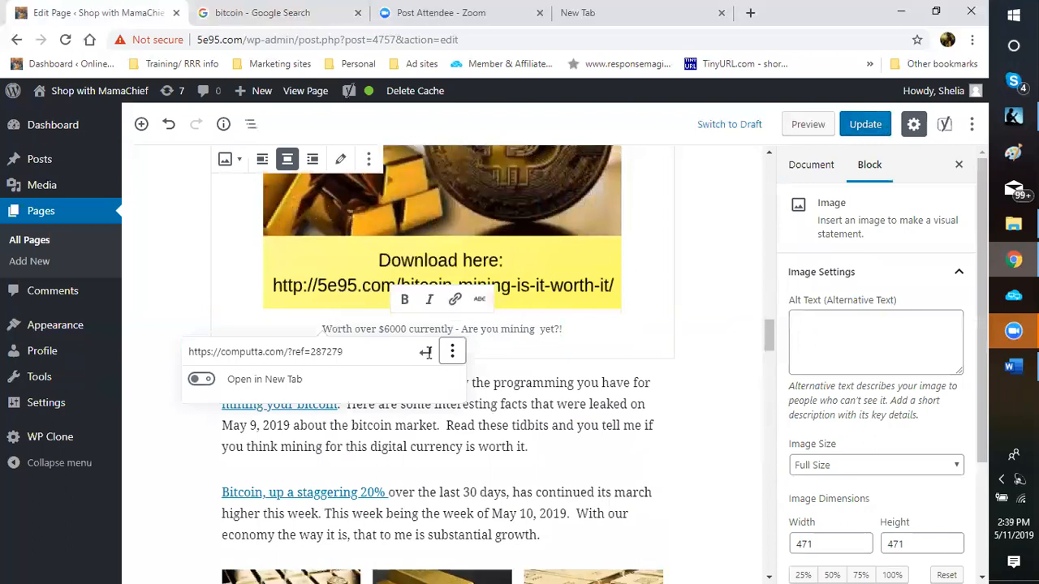
key(Tab)
key(space)
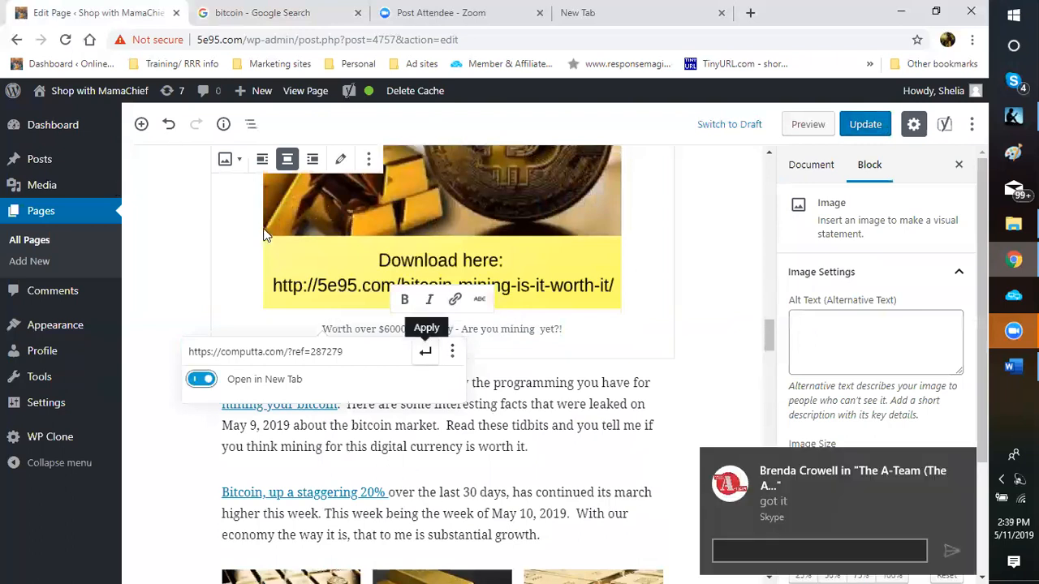
click(326, 333)
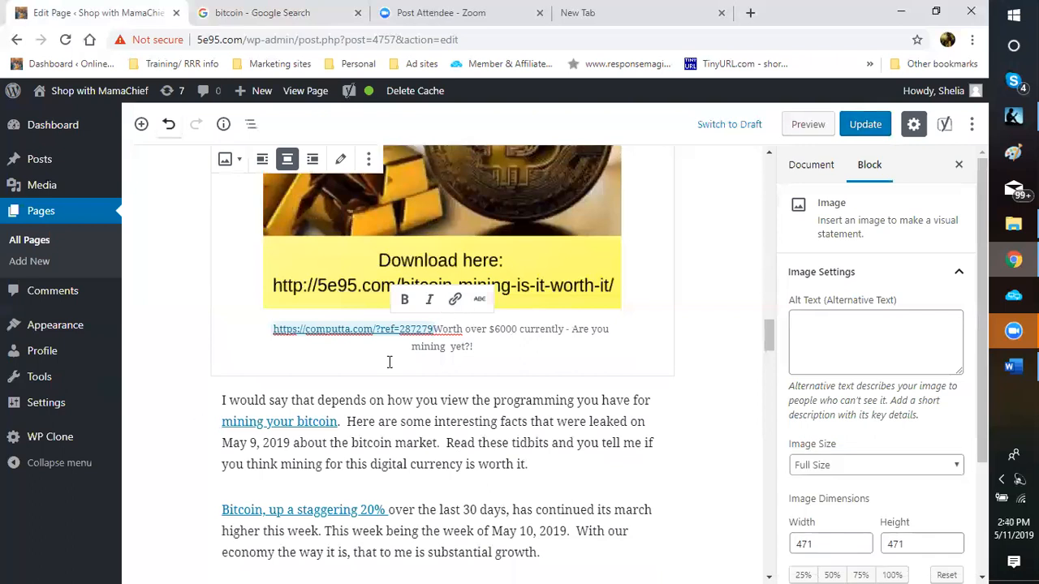
key(ctrl+z)
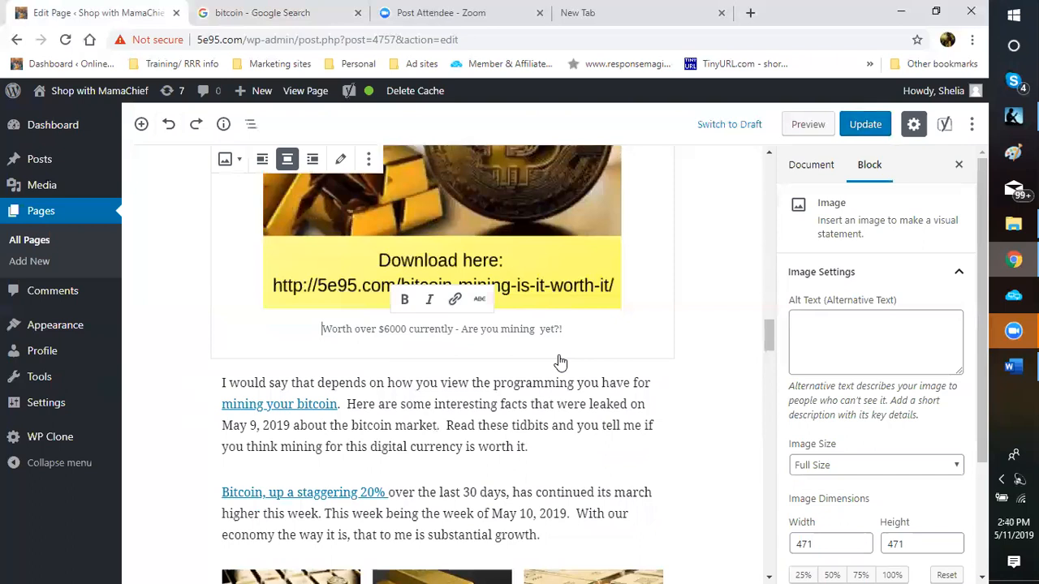
Step: Reselect the whole caption and link it to the computta URL with Open in New Tab enabled
key(ctrl+a)
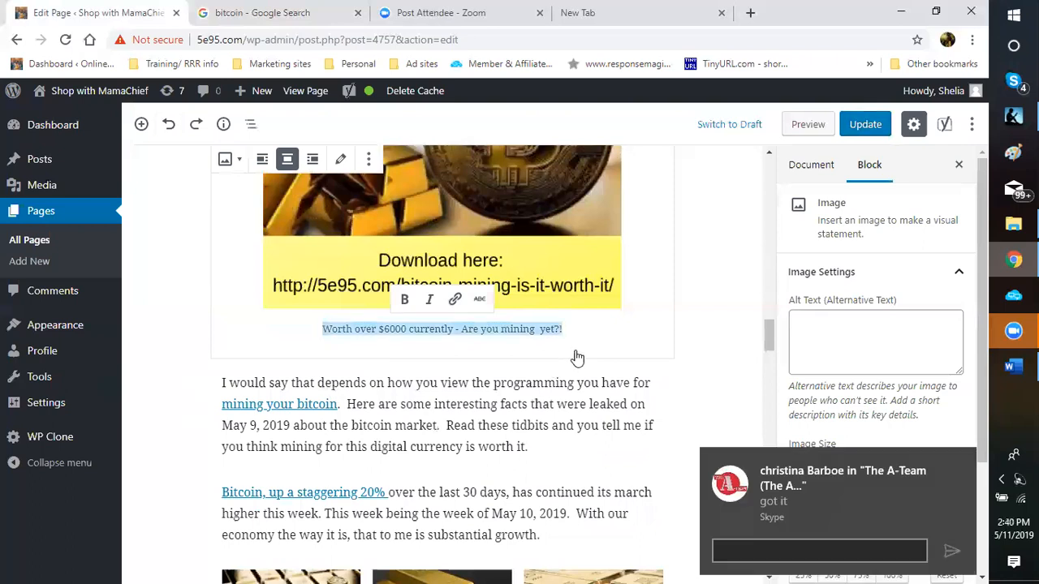
key(ctrl+k)
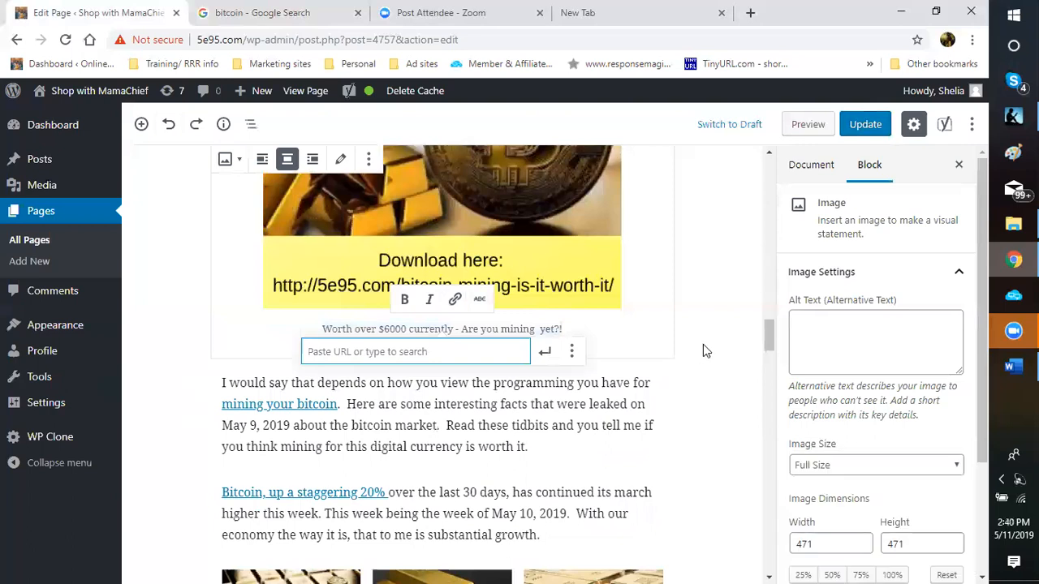
key(shift+F10)
key(p)
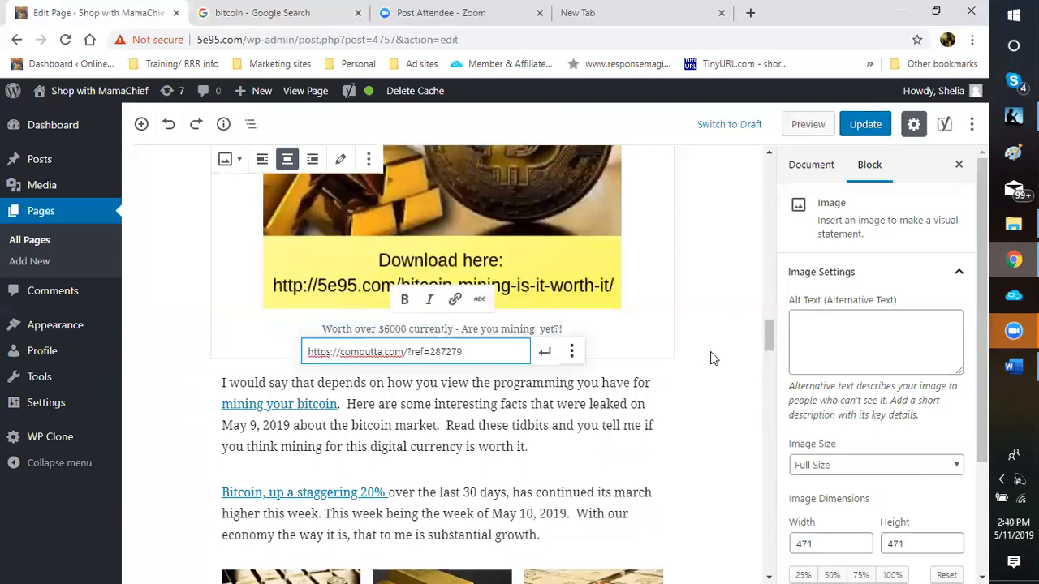
key(Return)
key(space)
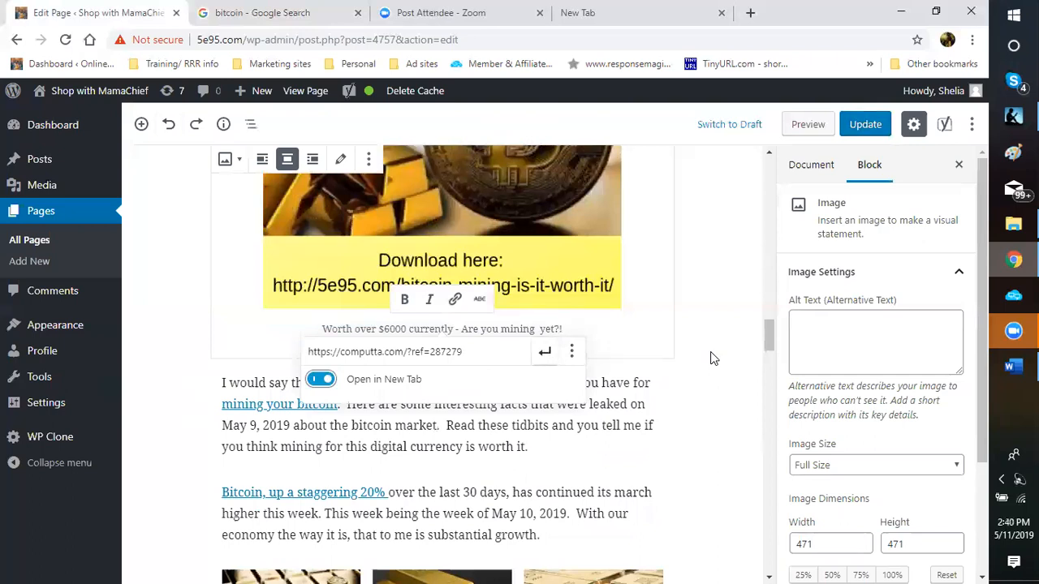
key(Return)
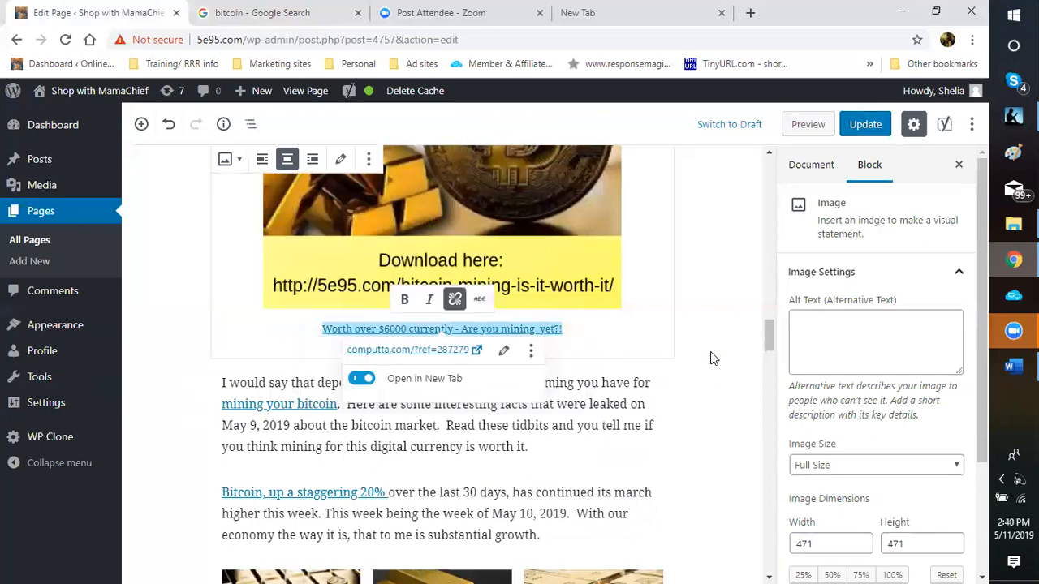
click(710, 358)
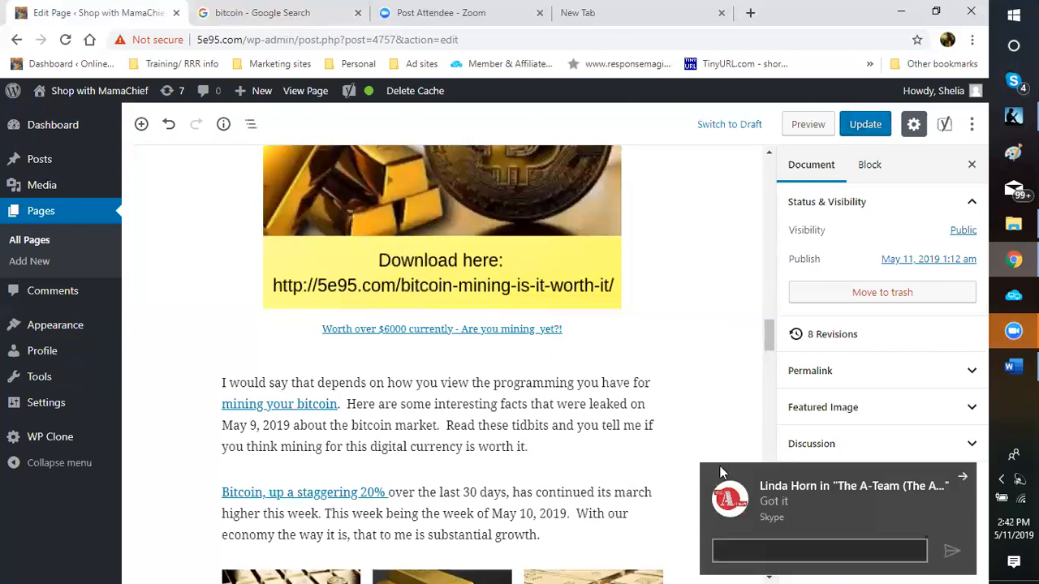
right_click(795, 326)
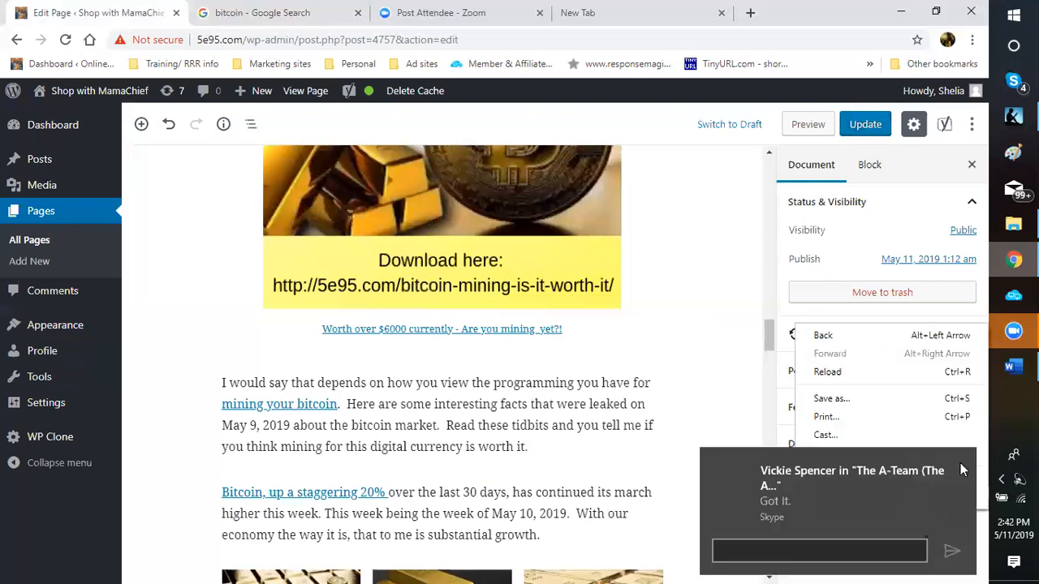
click(689, 400)
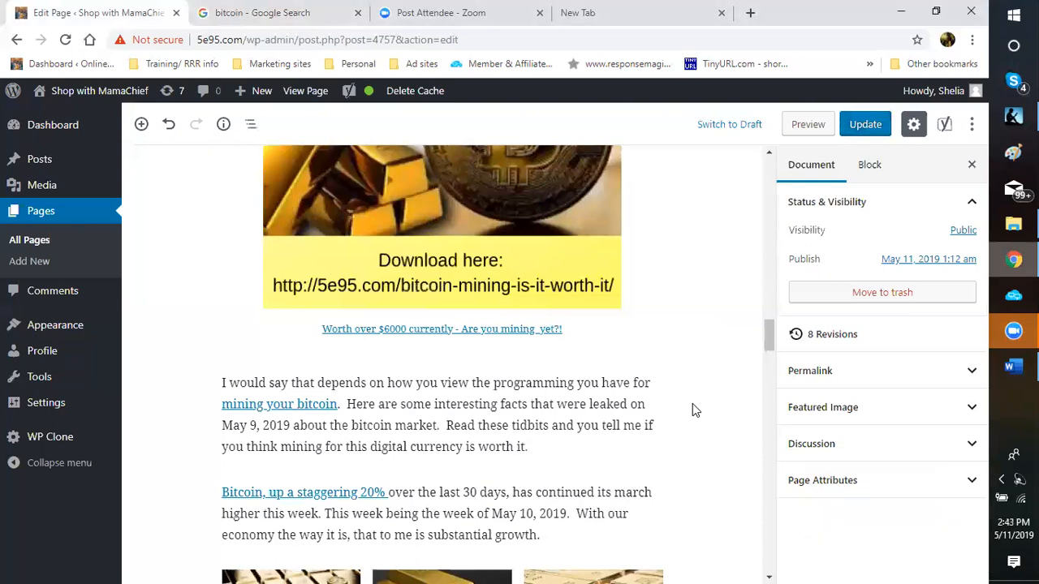
Step: Scroll to the page top, then down to the first paragraph below the three coin images
scroll(692, 403, up, 6)
scroll(692, 403, up, 3)
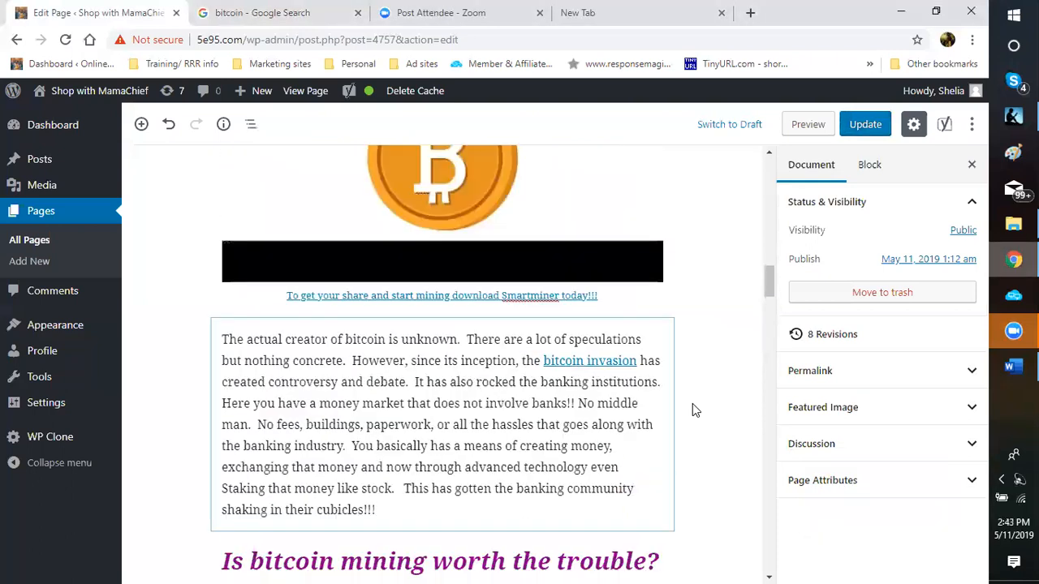
scroll(693, 404, up, 1)
scroll(692, 404, up, 4)
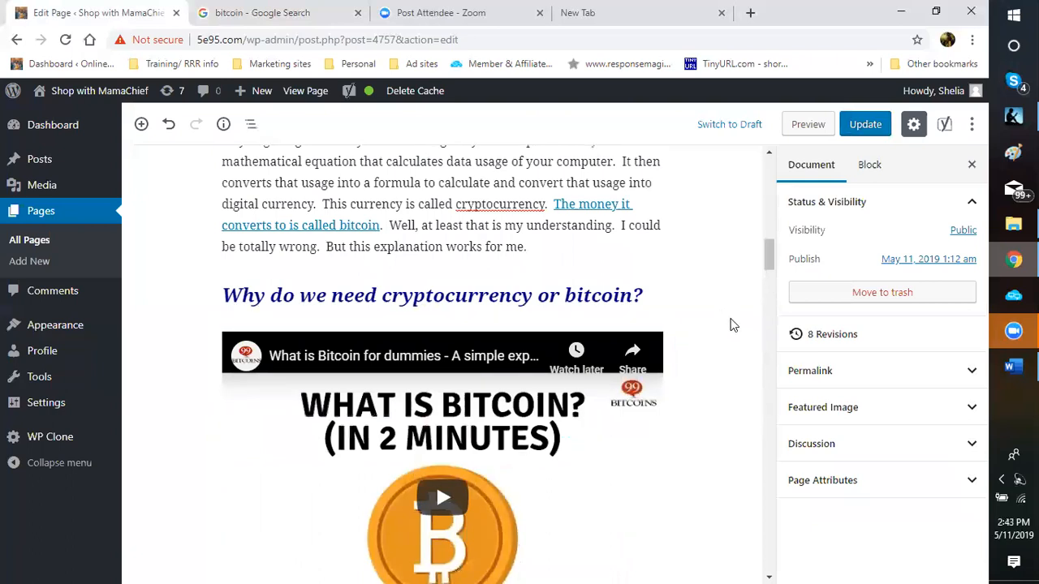
scroll(729, 326, up, 3)
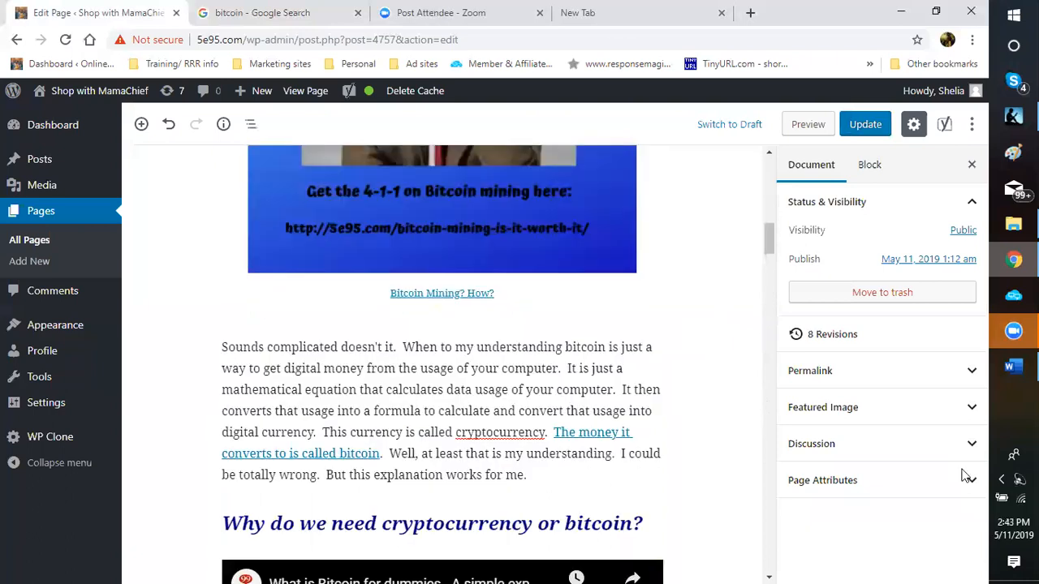
scroll(679, 393, up, 5)
scroll(678, 393, up, 1)
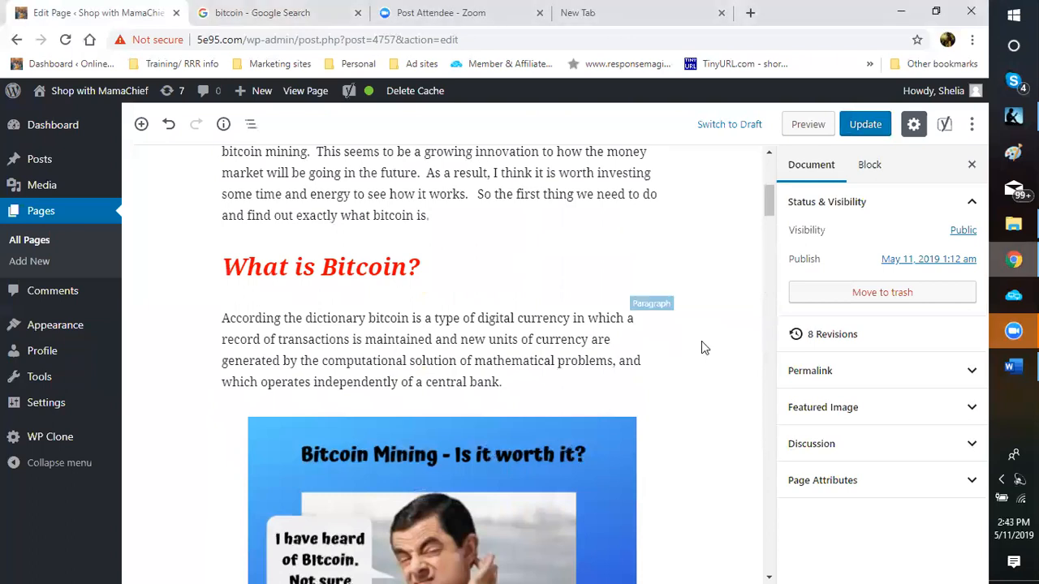
scroll(655, 342, up, 5)
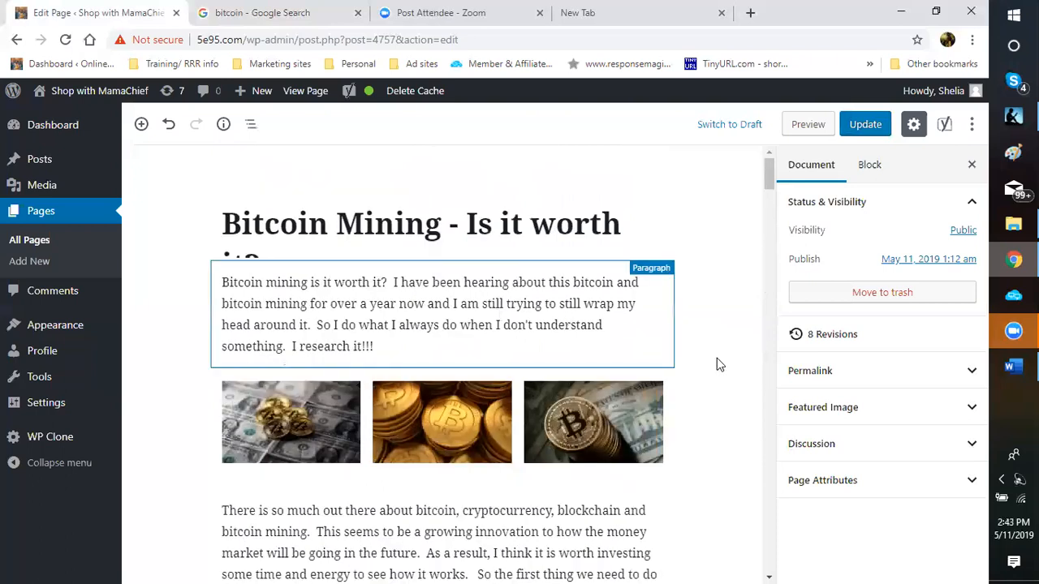
scroll(717, 357, down, 3)
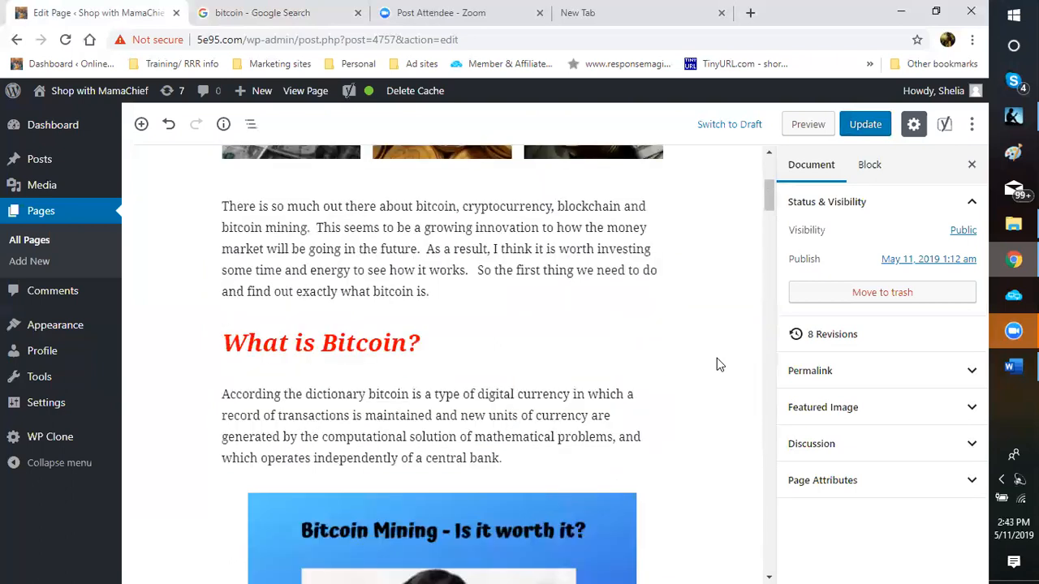
scroll(717, 362, down, 4)
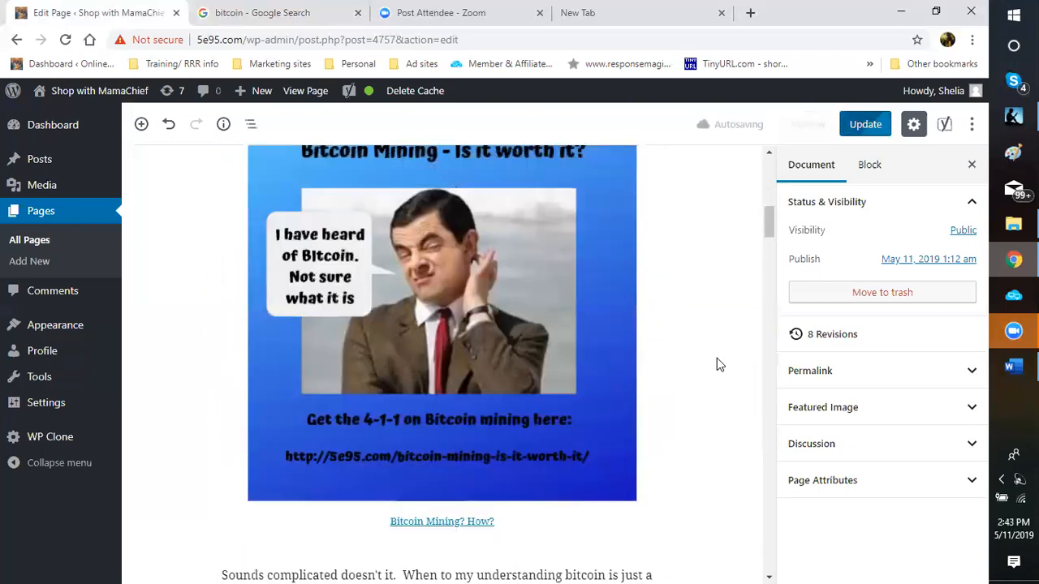
scroll(571, 335, down, 1)
scroll(571, 335, down, 1)
scroll(571, 335, up, 5)
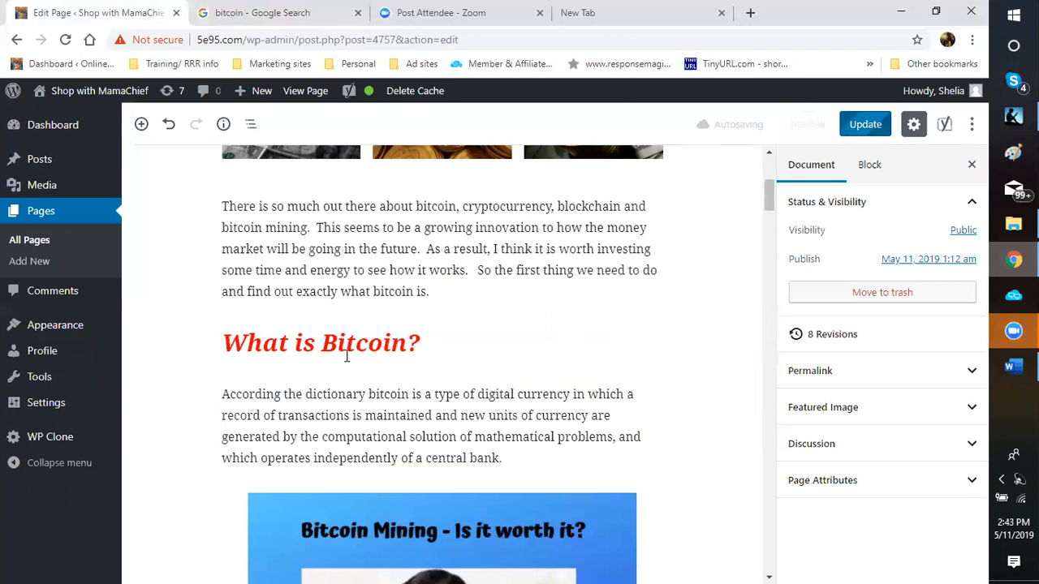
scroll(601, 305, up, 1)
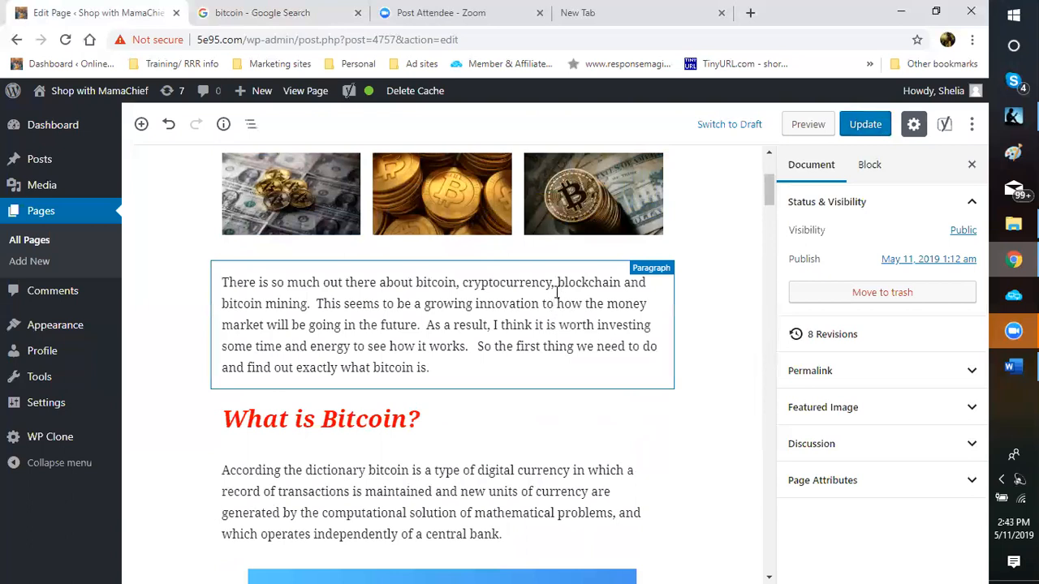
Step: Link 'blockchain and bitcoin mining' under the coin images to the pasted computta URL in a new tab
drag(556, 283, 555, 304)
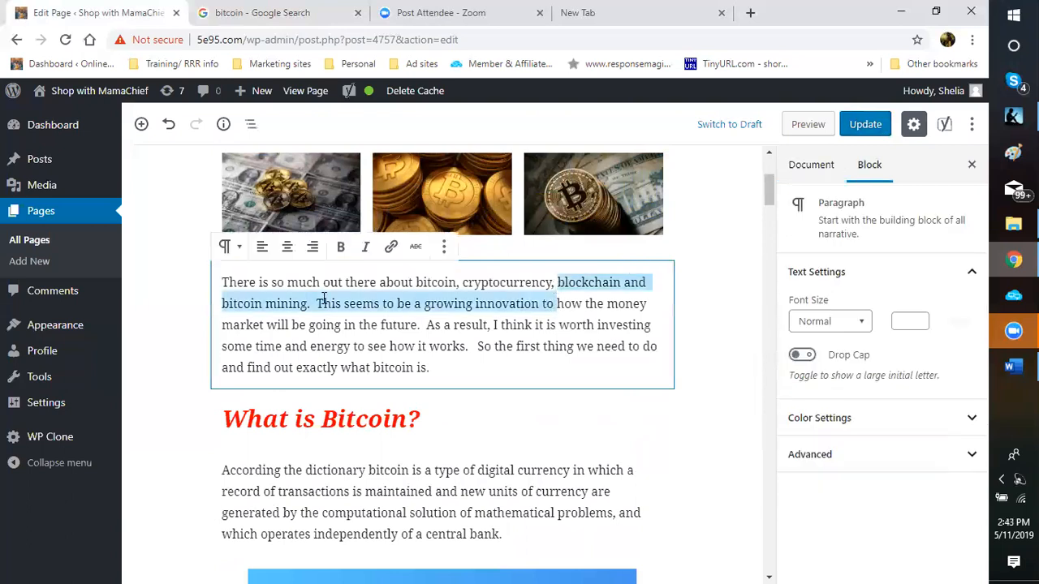
click(393, 248)
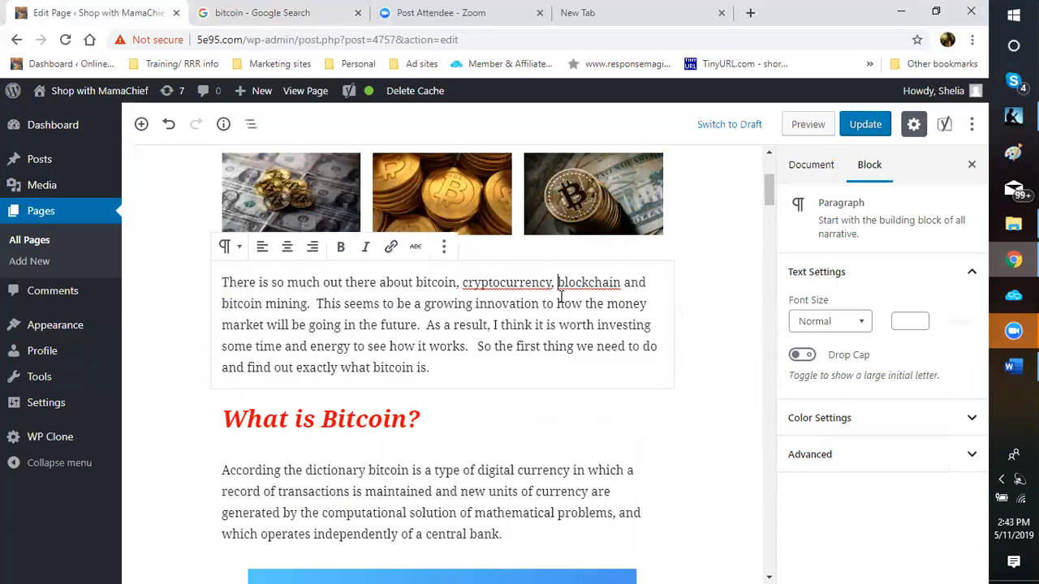
shift+click(311, 307)
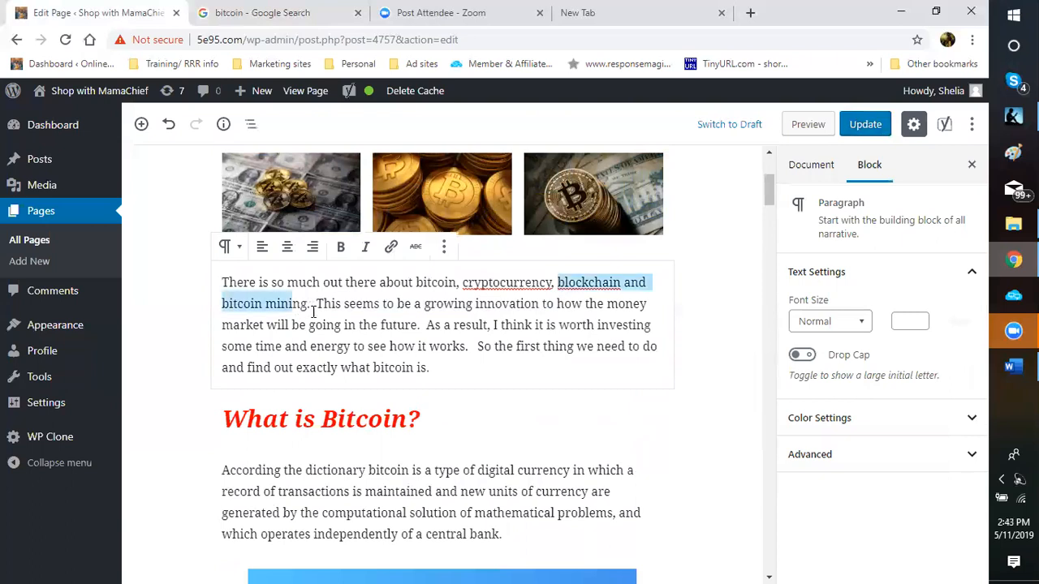
click(392, 248)
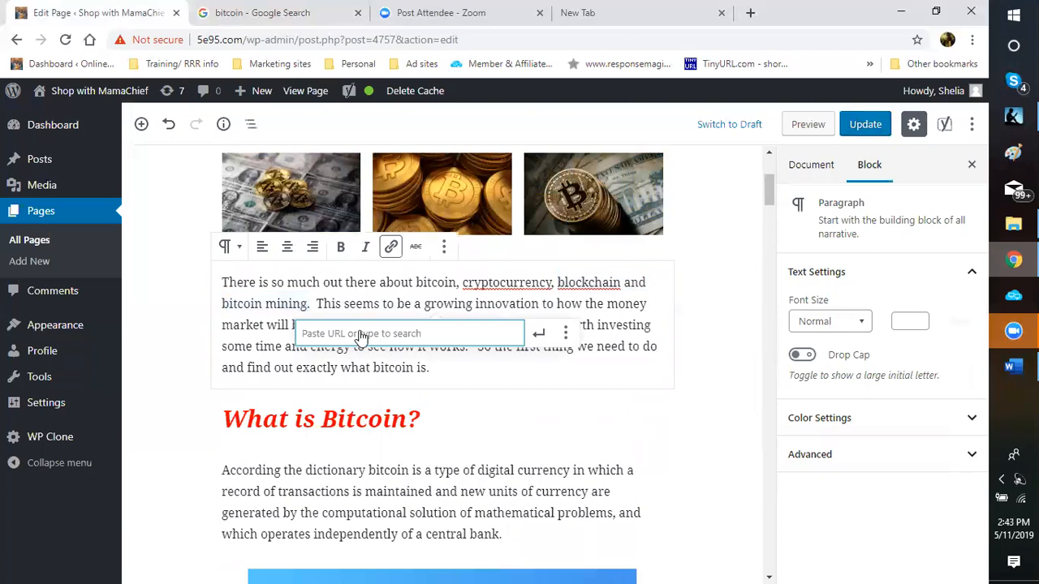
right_click(362, 334)
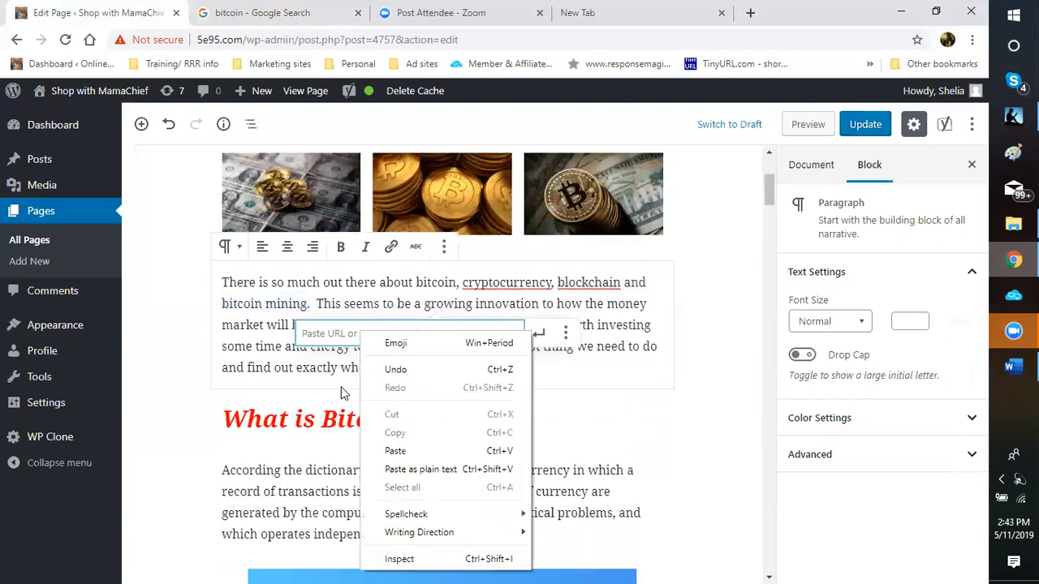
click(395, 450)
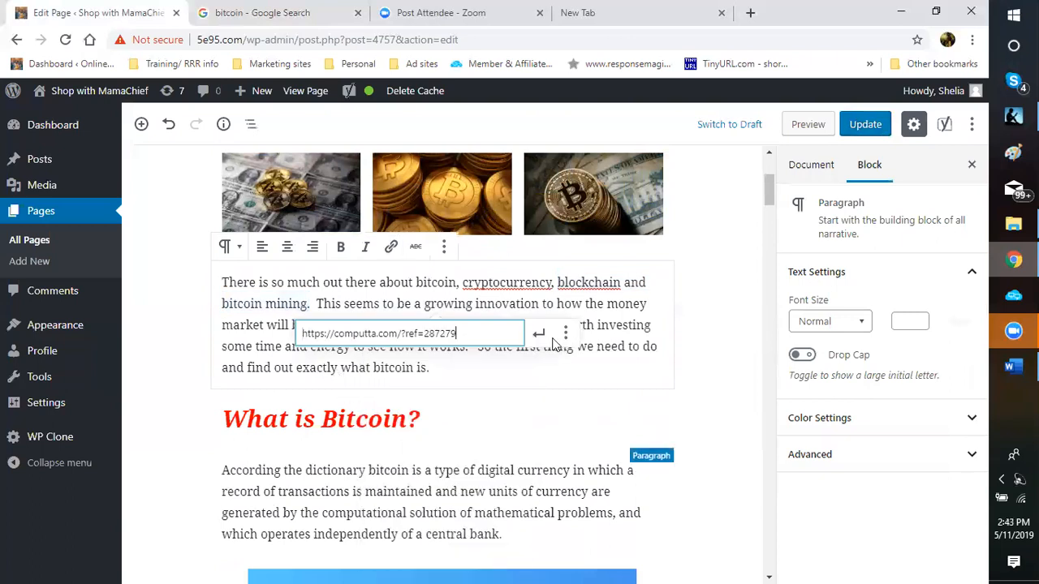
key(Return)
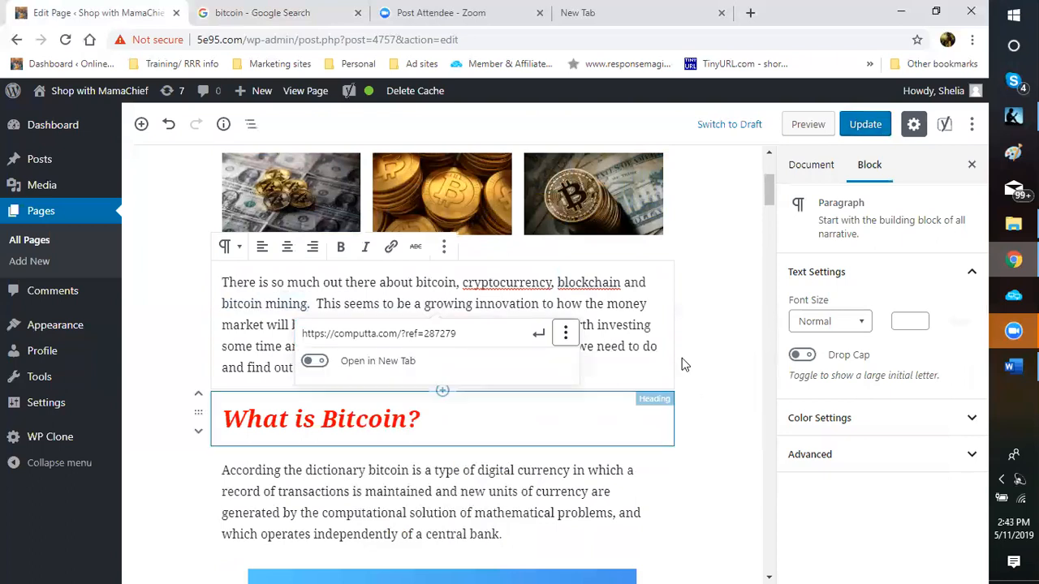
click(315, 361)
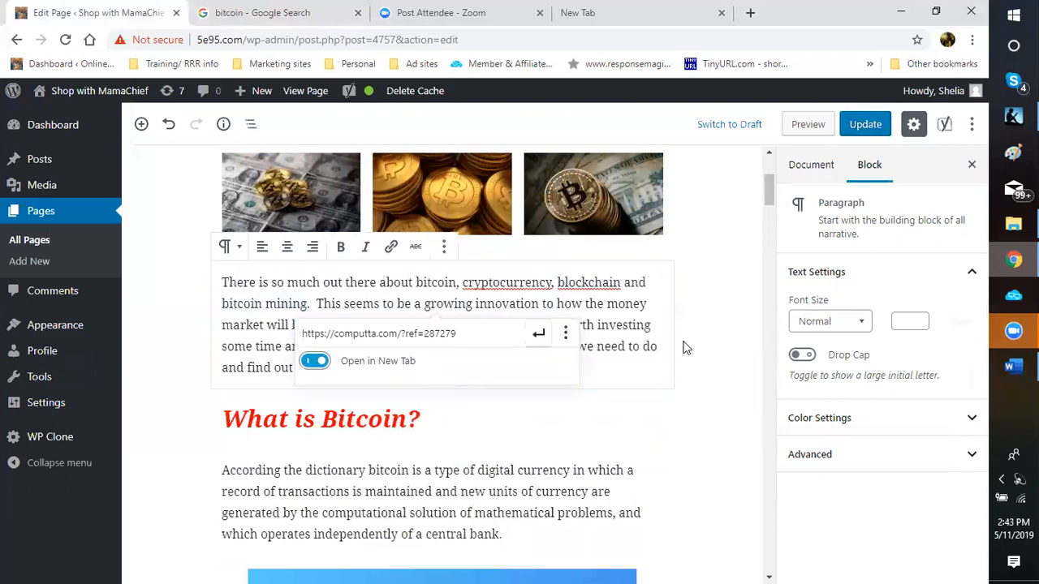
key(Return)
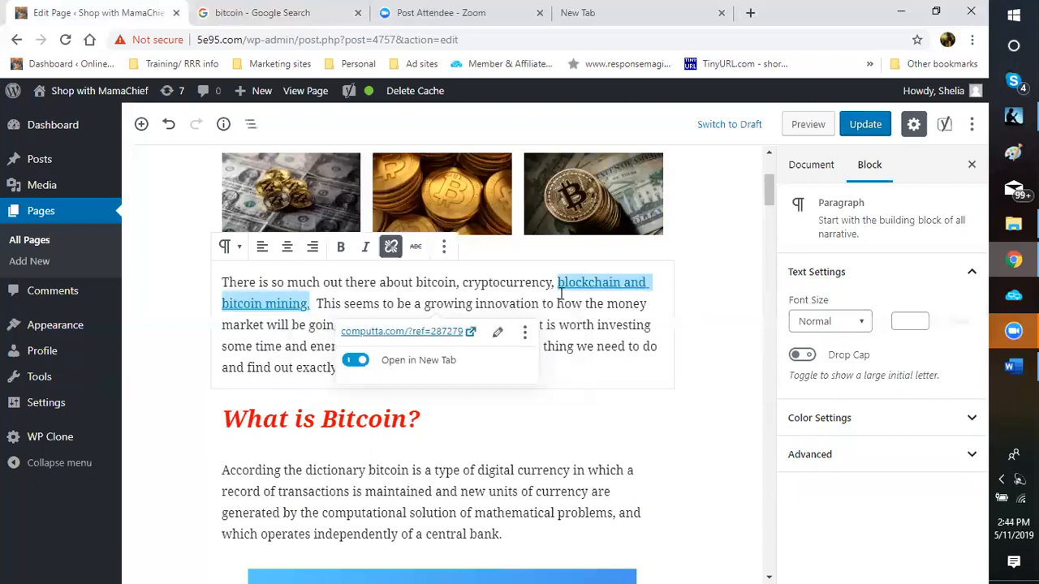
click(576, 283)
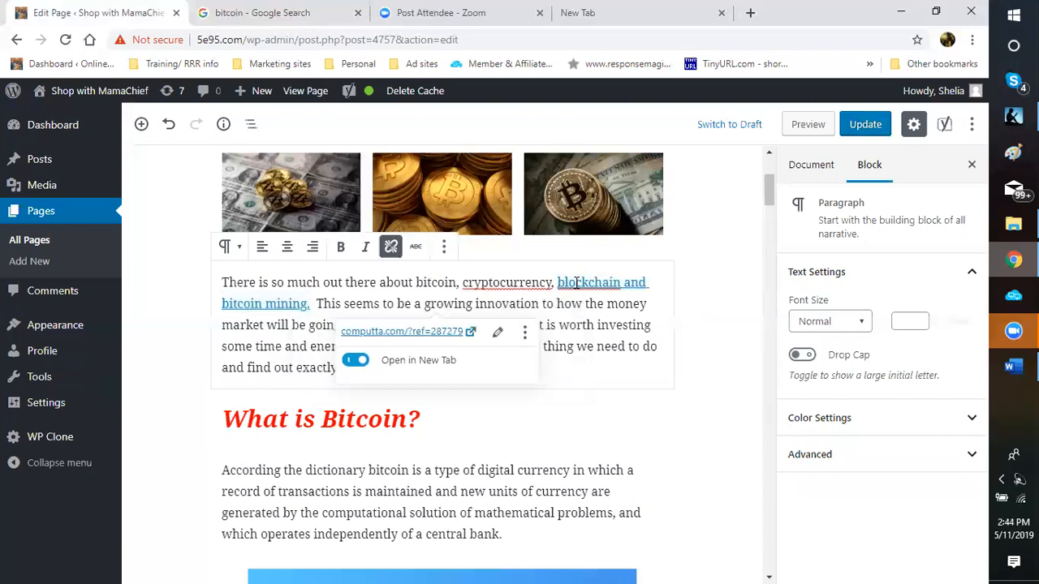
scroll(574, 282, up, 3)
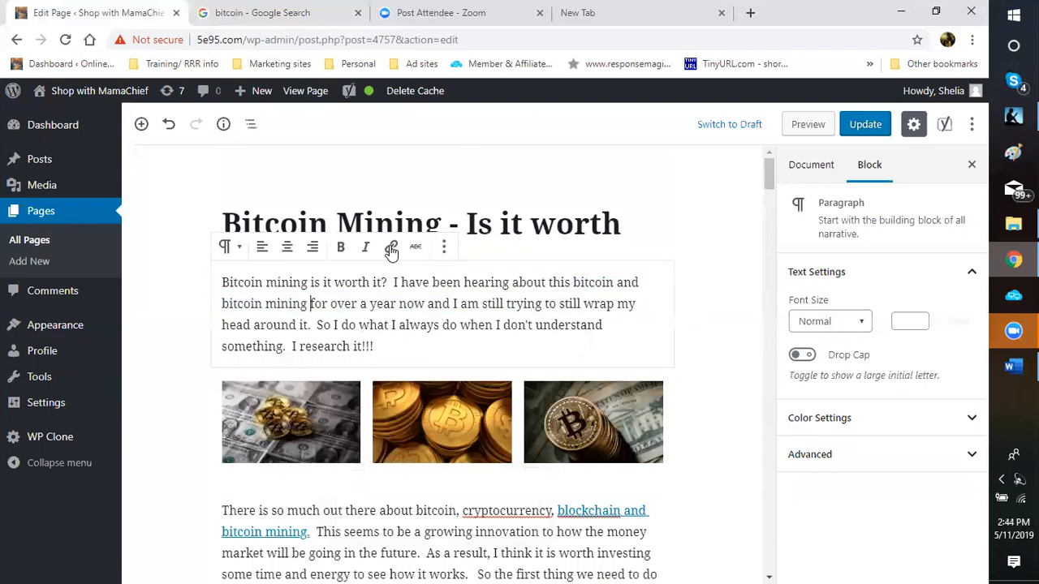
Step: Link 'bitcoin and bitcoin mining' in the intro to the computta URL in a new tab, then save
drag(573, 282, 310, 304)
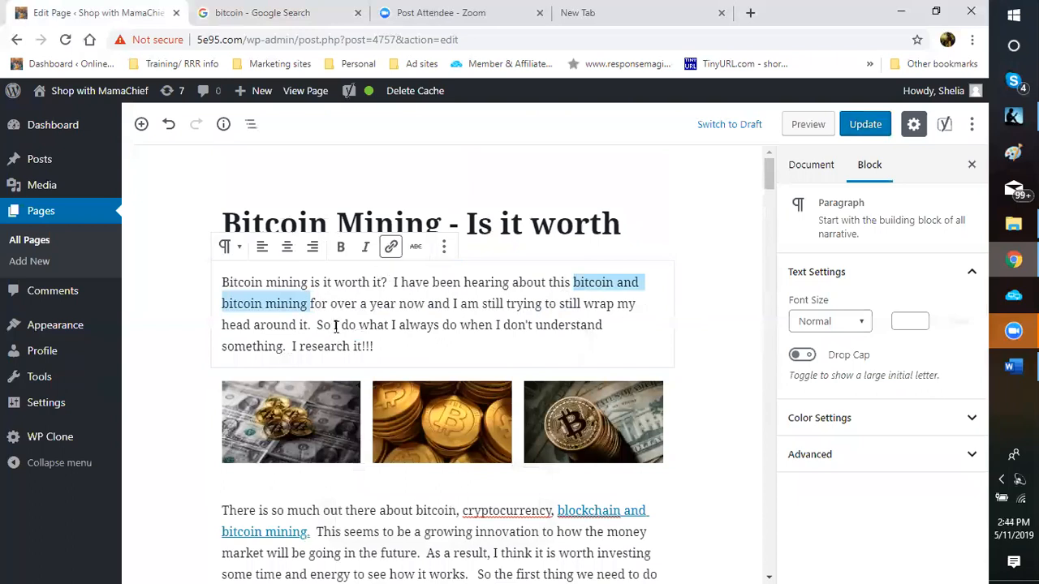
key(ctrl+k)
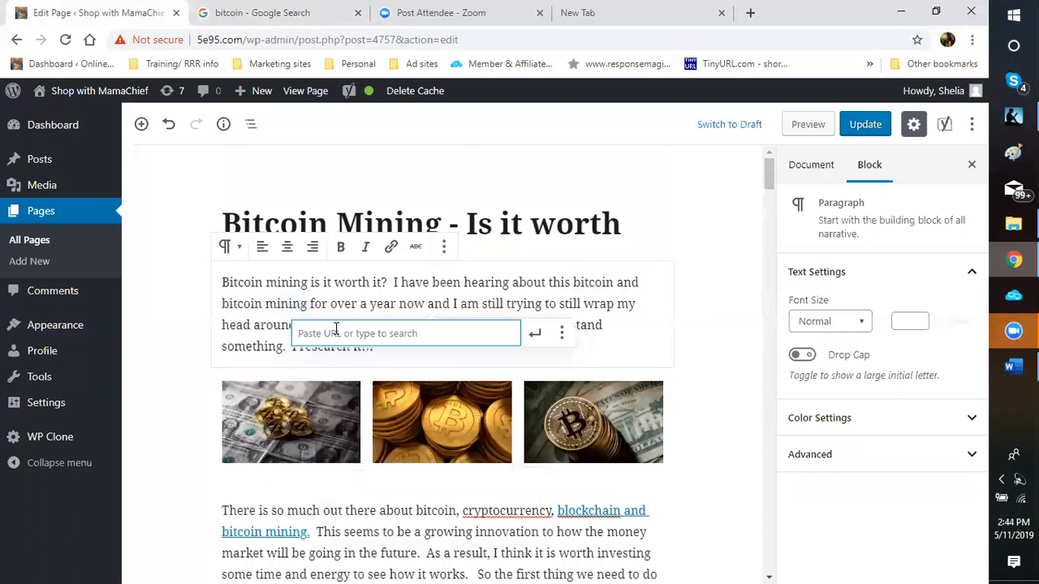
right_click(335, 328)
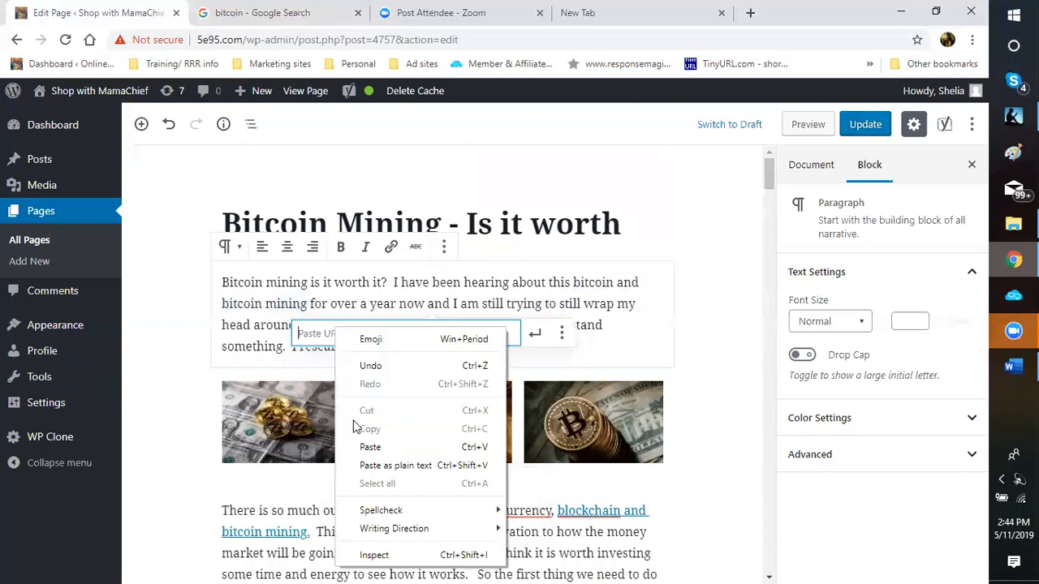
click(560, 344)
click(561, 336)
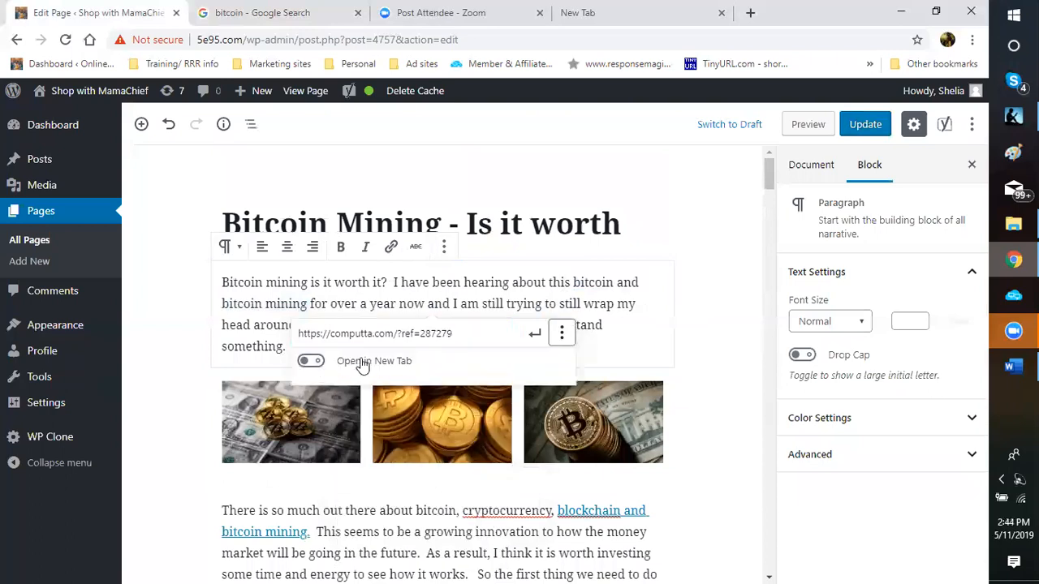
click(545, 354)
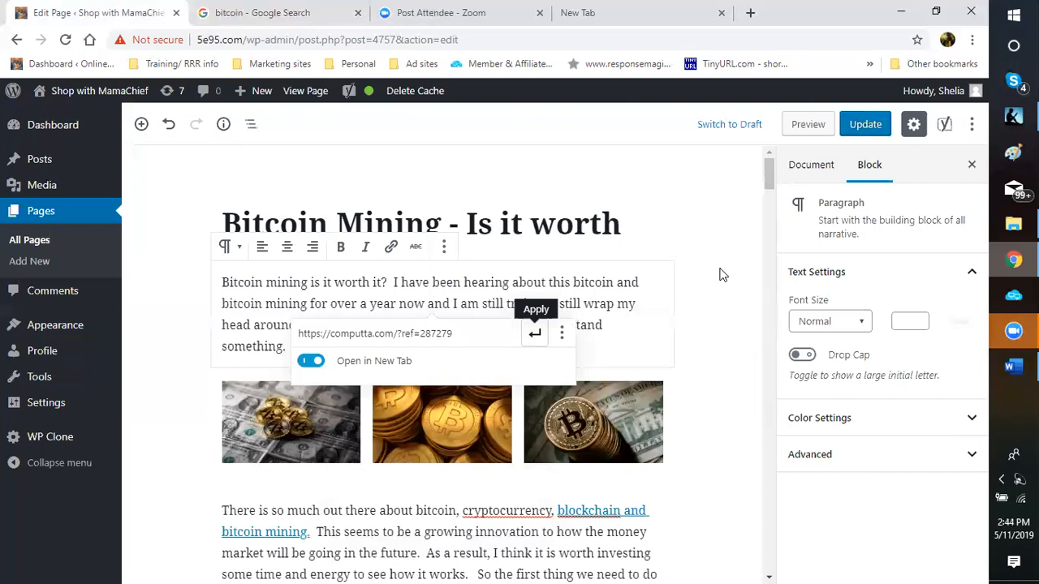
click(769, 326)
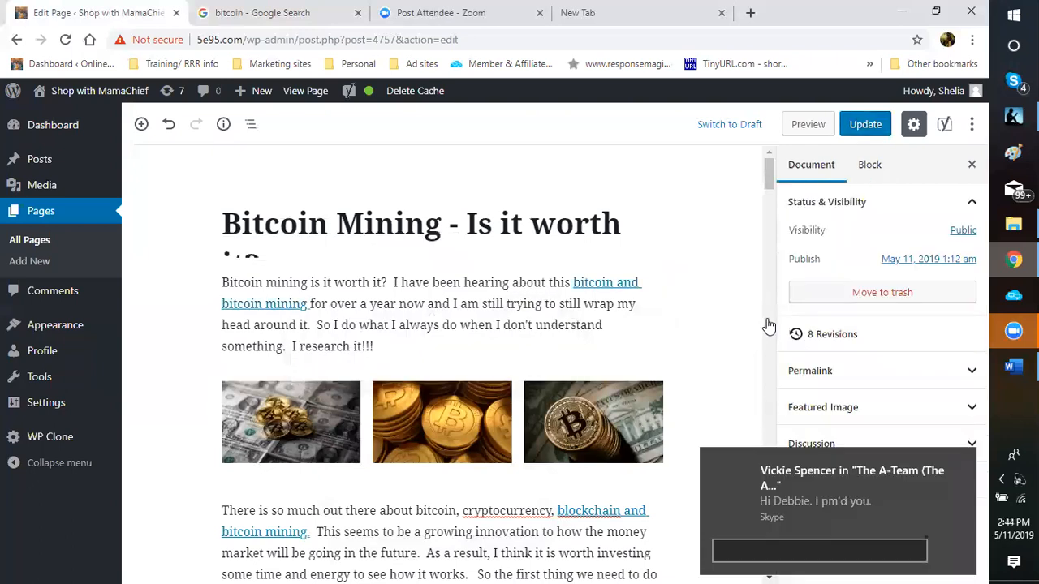
key(ctrl+s)
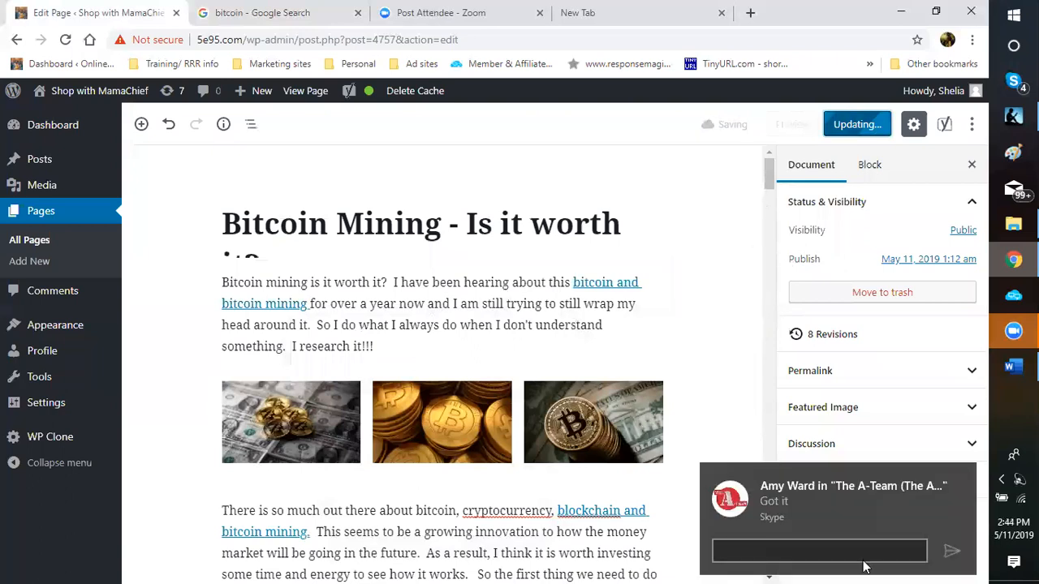
Step: Dismiss the Skype chat notification while the page update saves
click(969, 470)
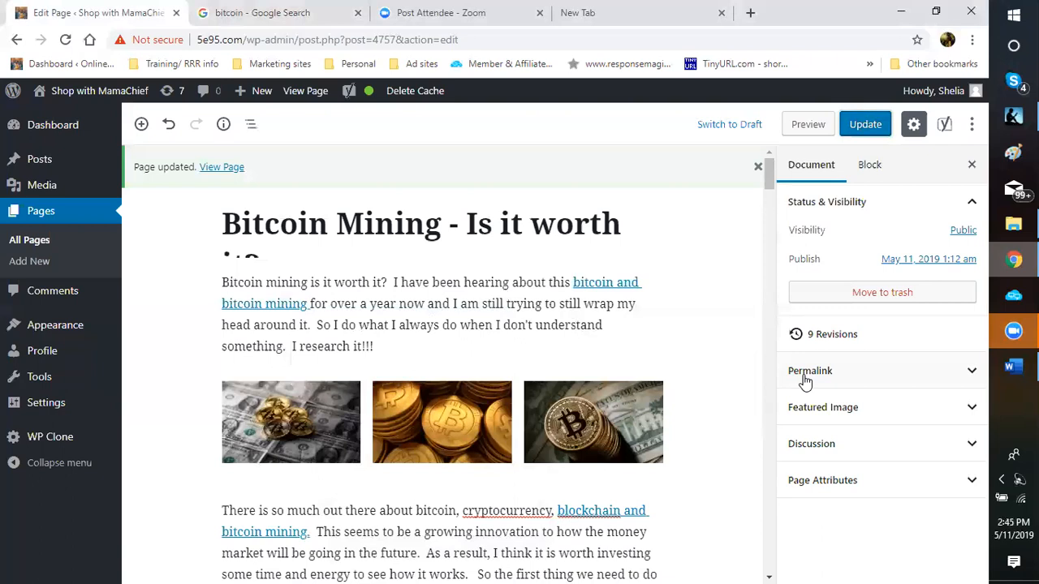
Step: Expand Permalink in the Document sidebar, copy the page's link address, and switch to the blank New Tab
click(808, 361)
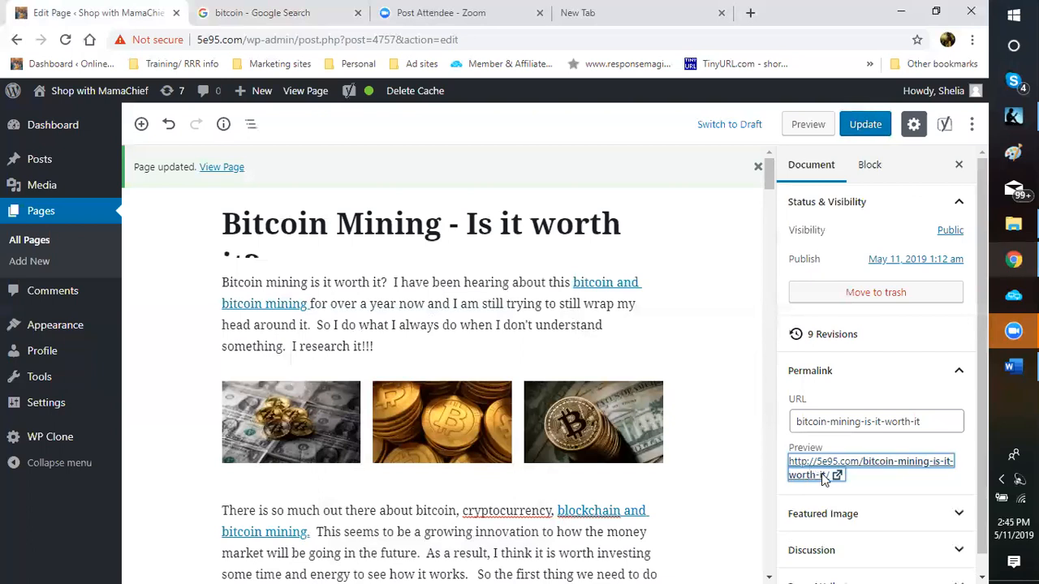
click(962, 449)
click(800, 464)
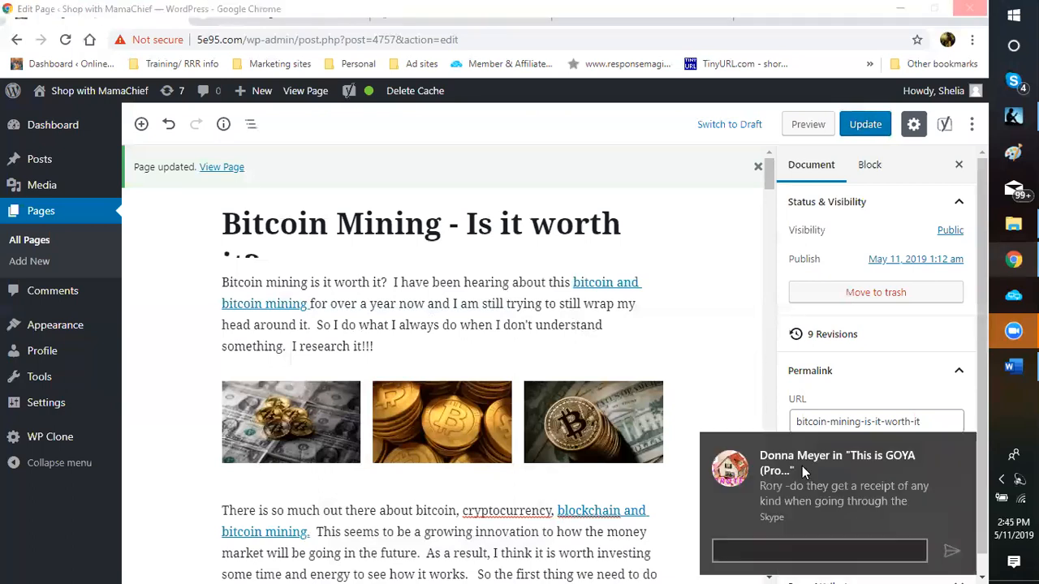
click(962, 445)
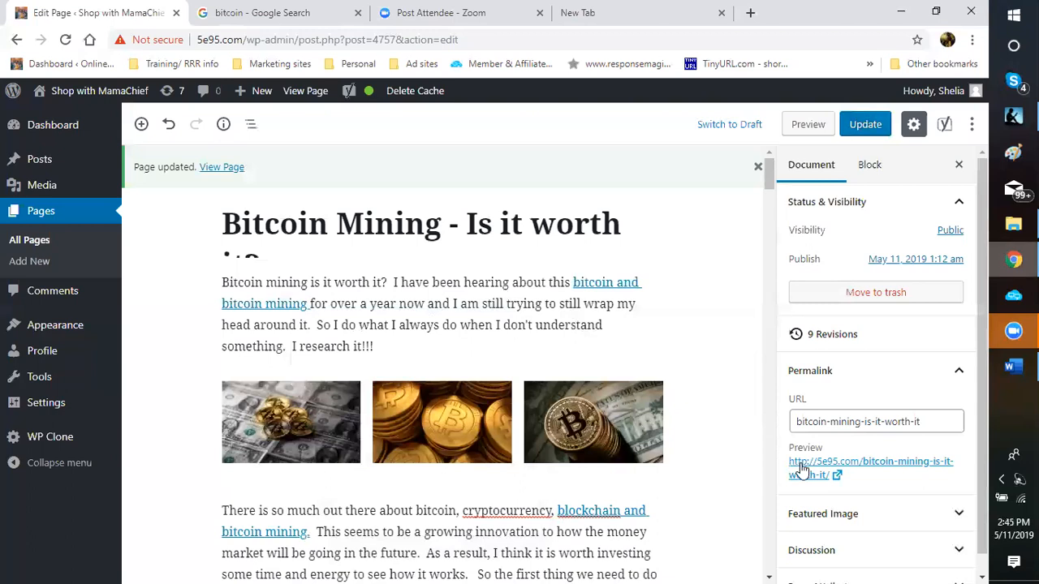
click(801, 470)
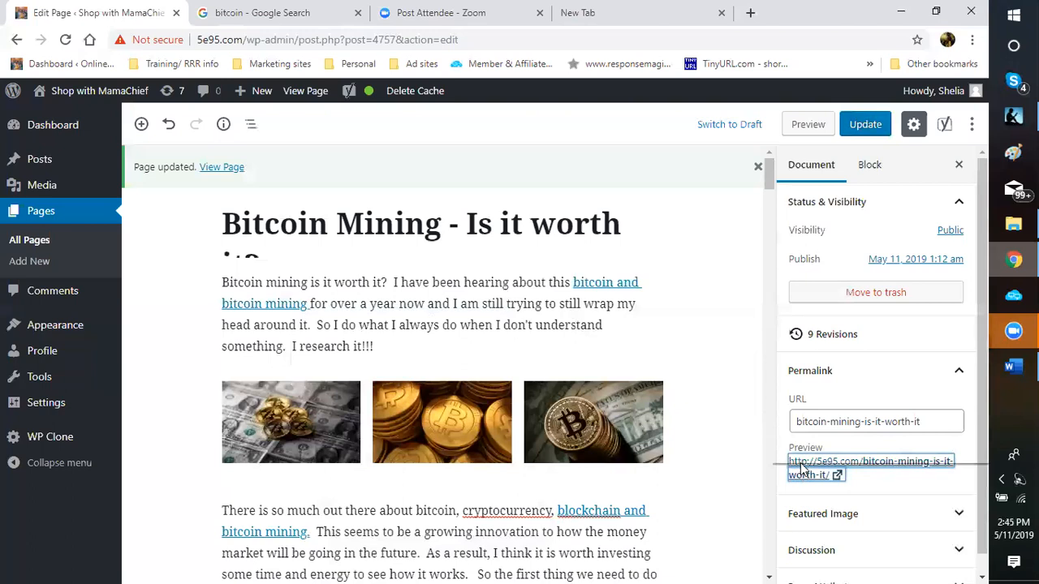
right_click(801, 469)
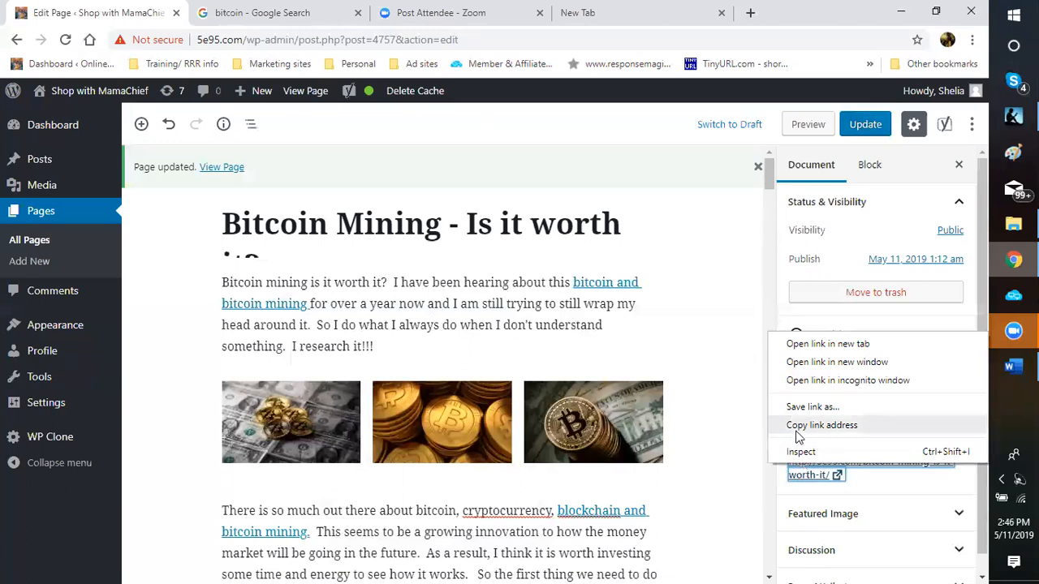
click(797, 427)
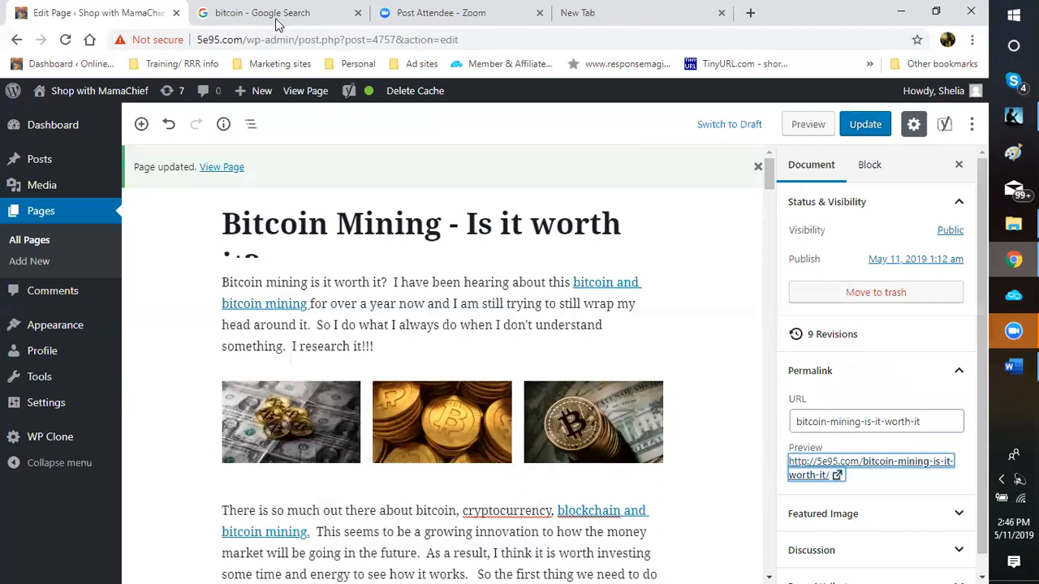
click(613, 8)
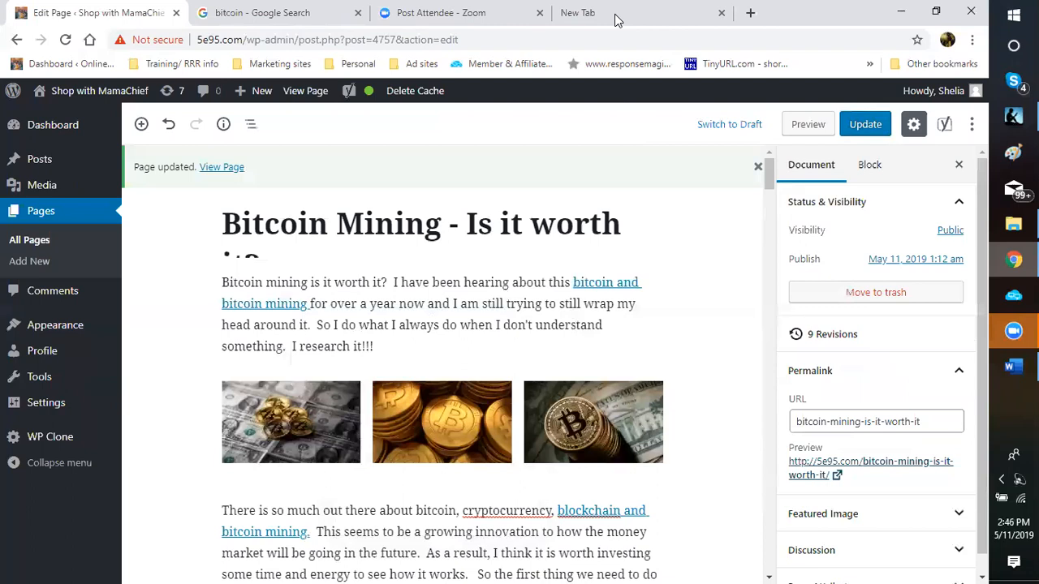
click(615, 17)
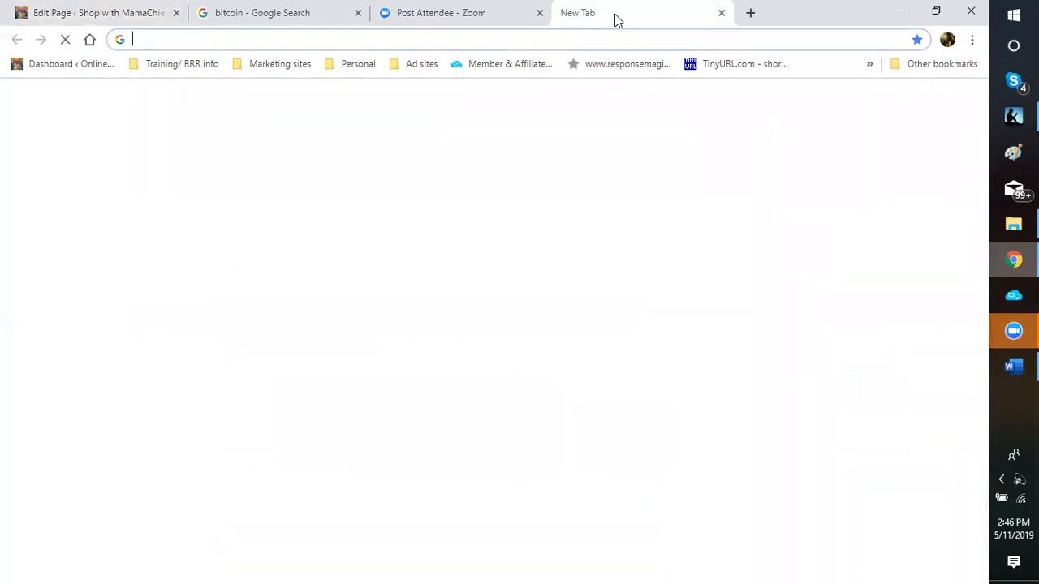
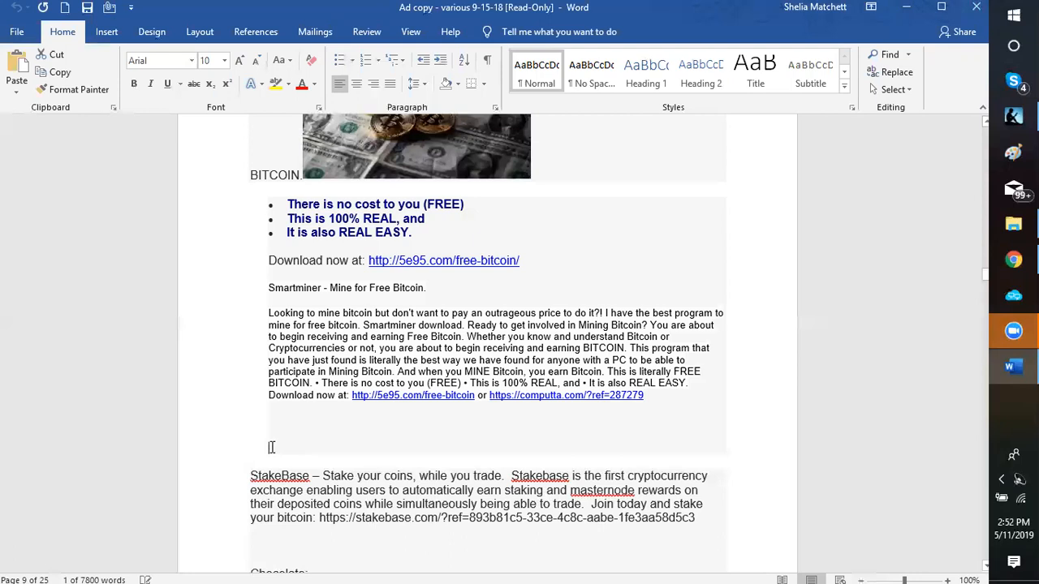
Step: Place the cursor on the blank line below the Smartminer ad in the Ad copy document
click(271, 445)
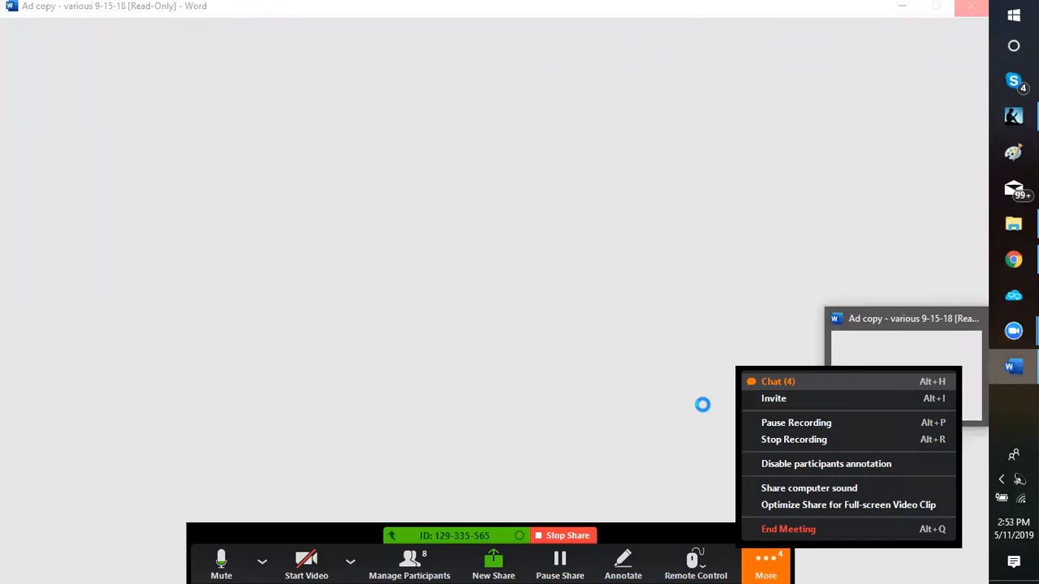
Step: Close Zoom's meeting options and return to the Ad copy document in Word
click(658, 355)
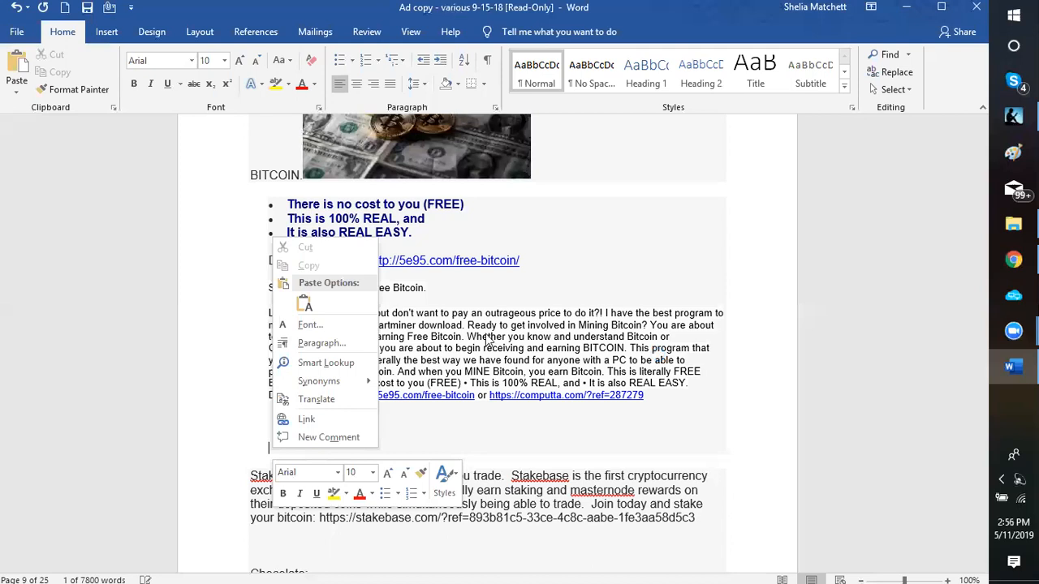
Step: Dismiss Word's right-click menu on the ad copy
click(283, 446)
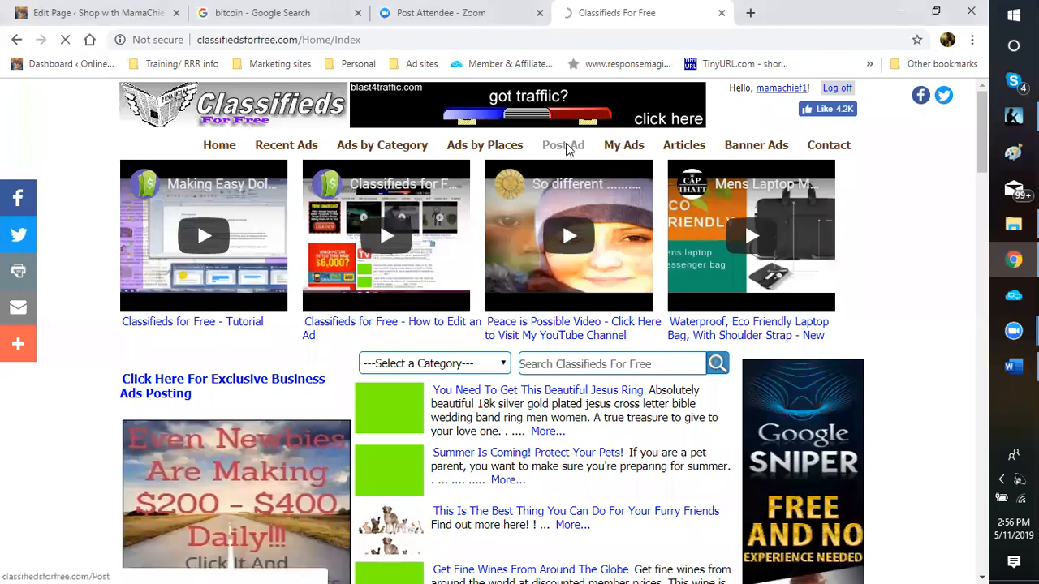
Step: Open the Post Ad page from the site's top navigation bar
click(567, 148)
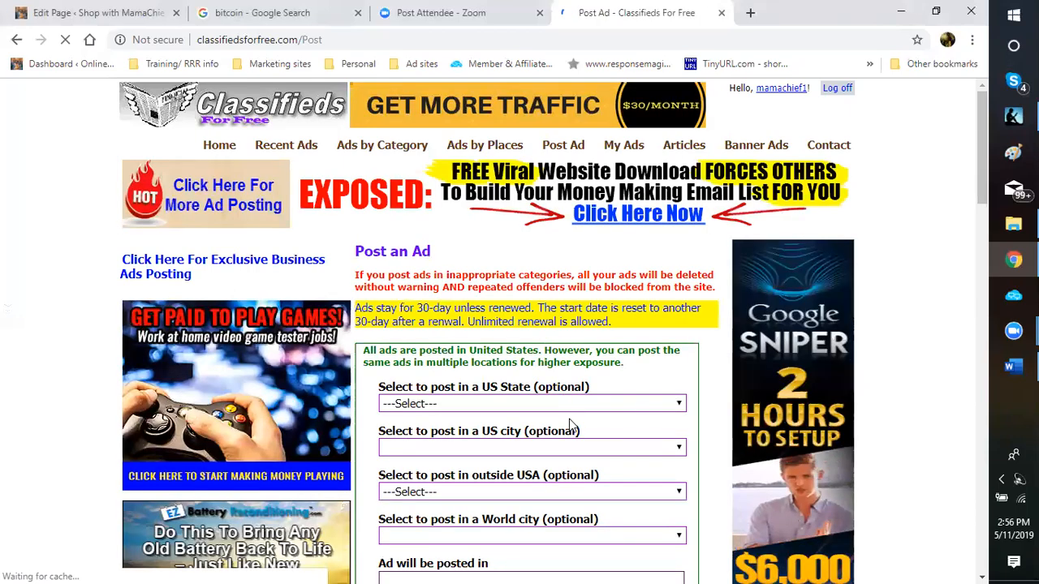
Step: Enter 'Bitcoin mining is on the Rise!!!' in the Header field, pasting the opening words
scroll(688, 425, down, 2)
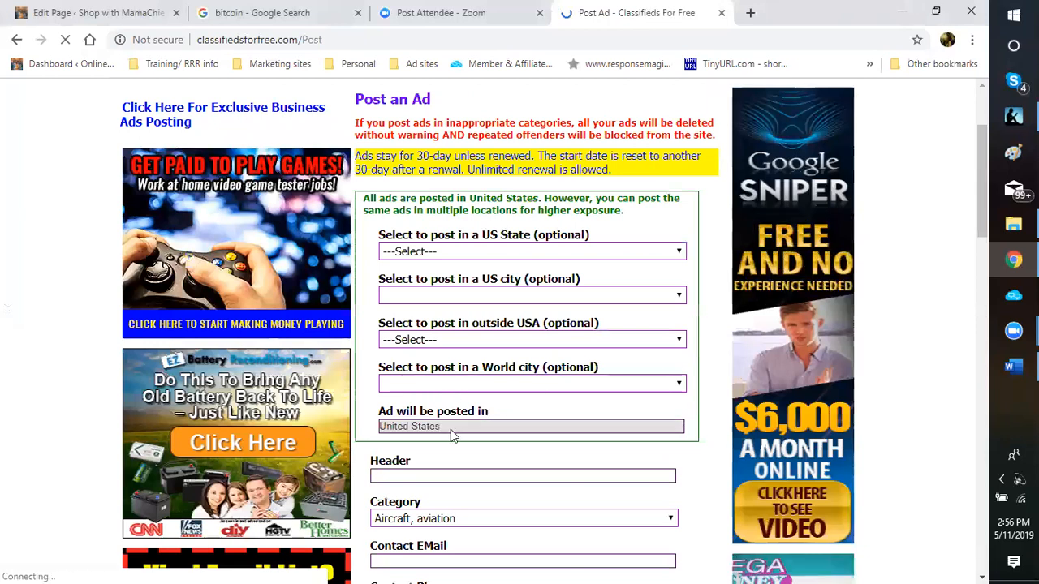
click(401, 473)
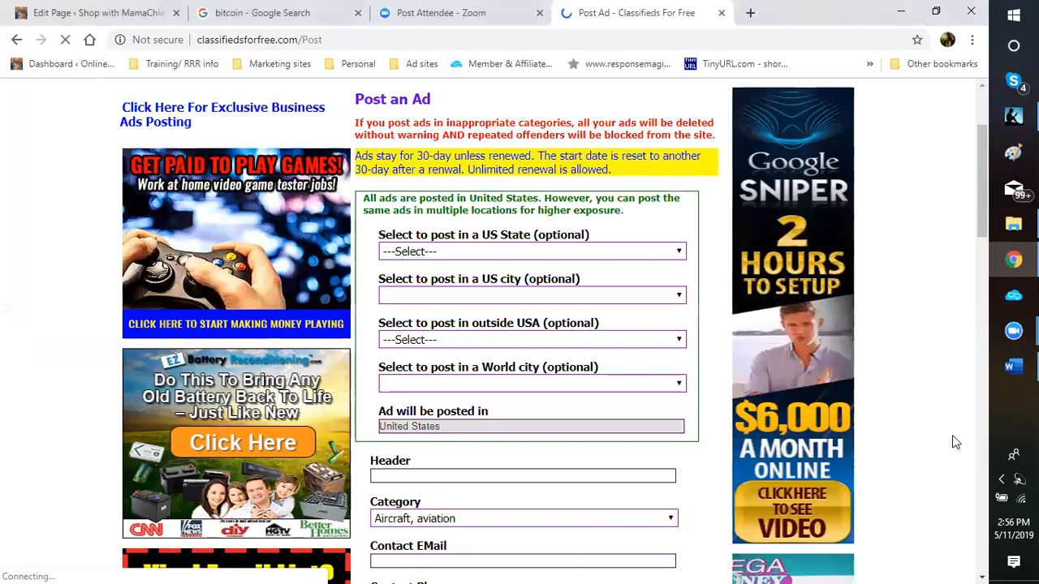
click(543, 484)
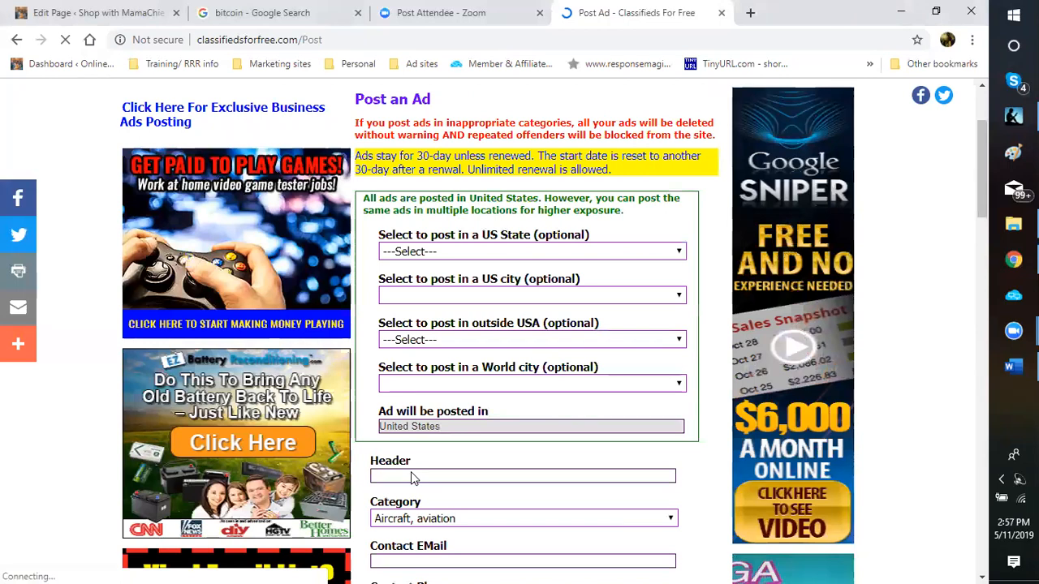
click(404, 475)
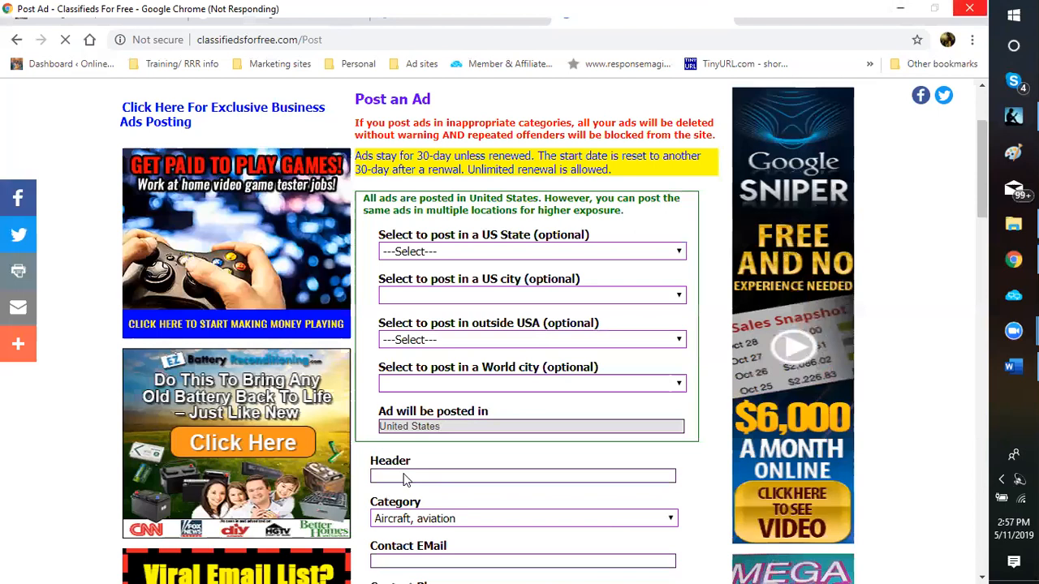
click(403, 474)
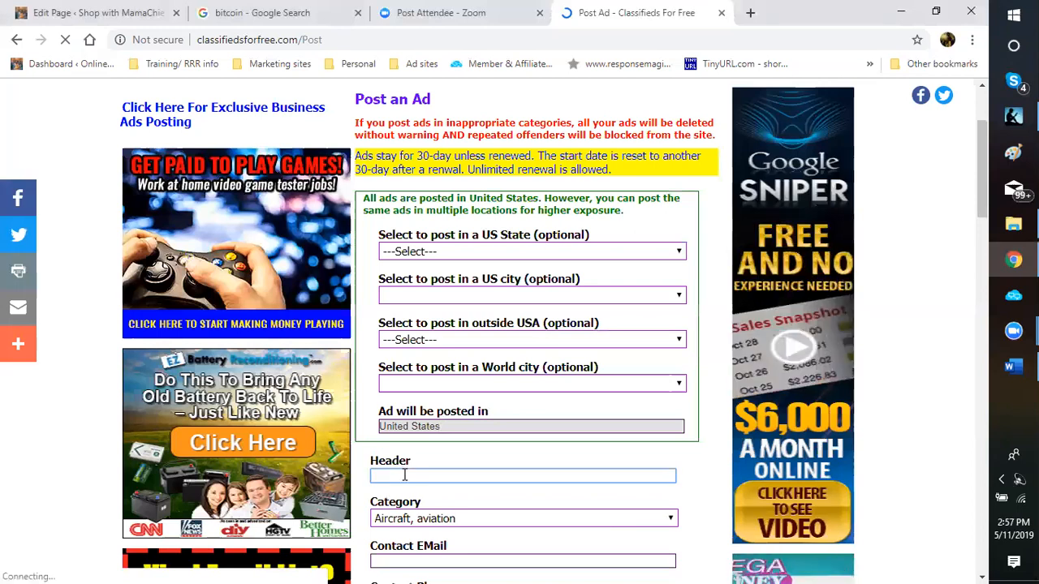
text(Bitcoin mining)
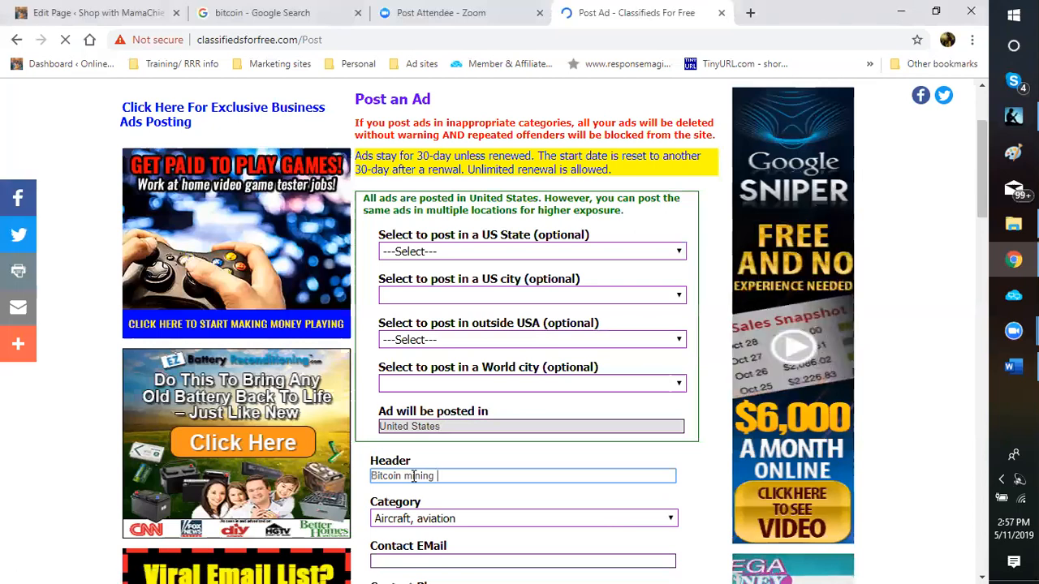
text(is on the Rise)
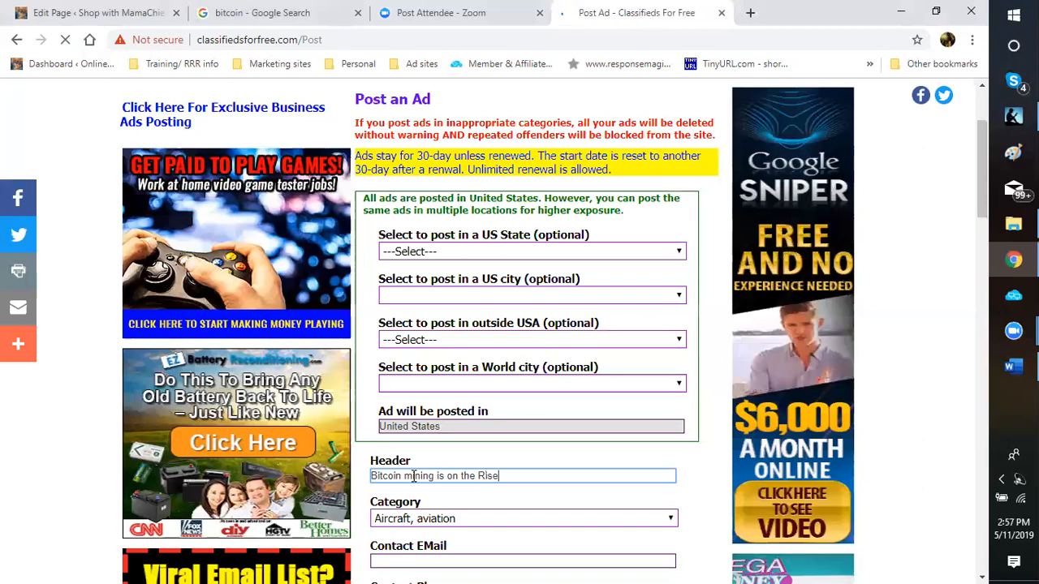
text(!!!)
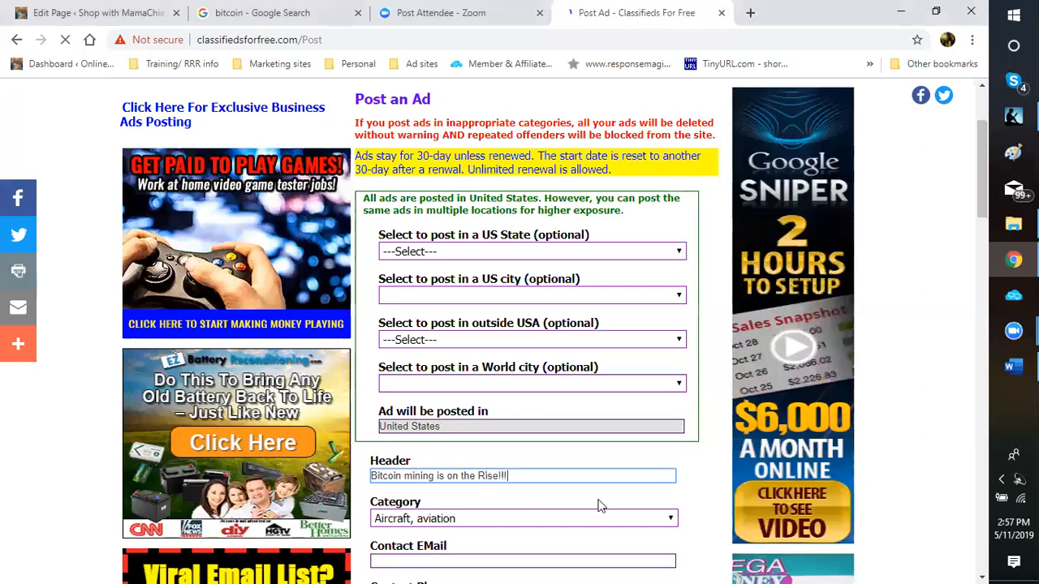
scroll(673, 366, down, 1)
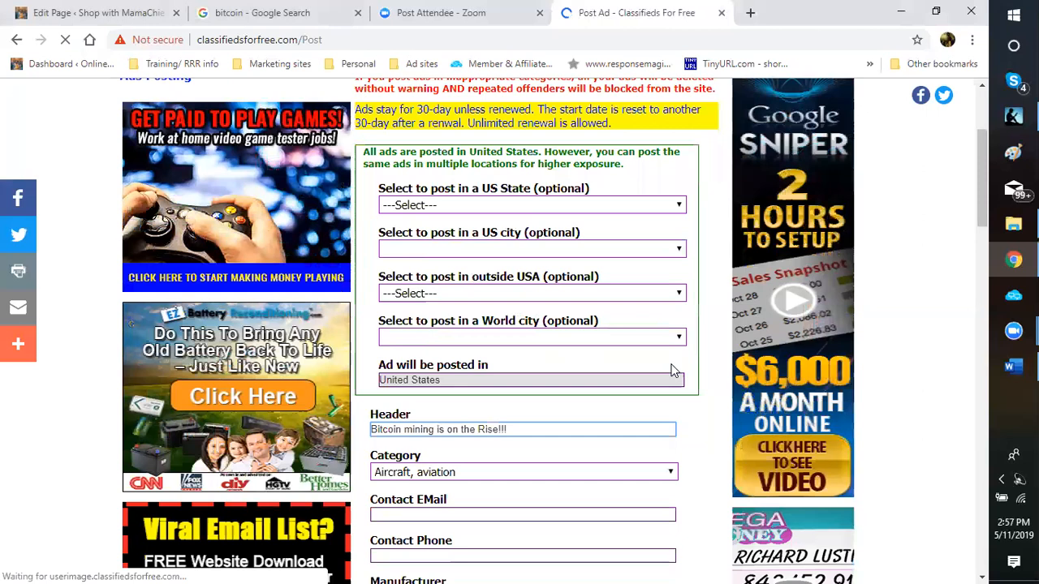
scroll(673, 370, down, 2)
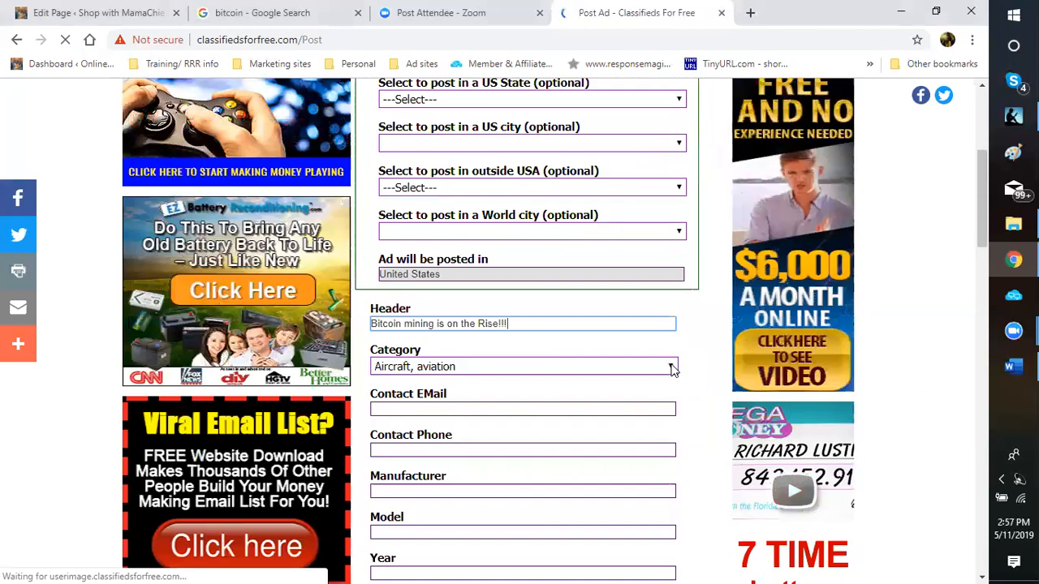
key(Tab)
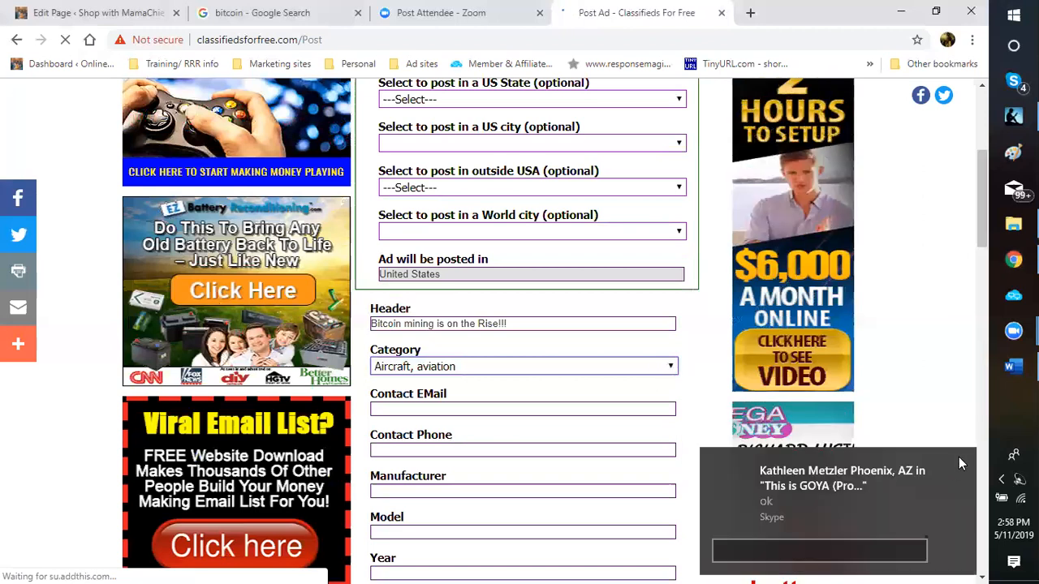
click(961, 462)
click(961, 462)
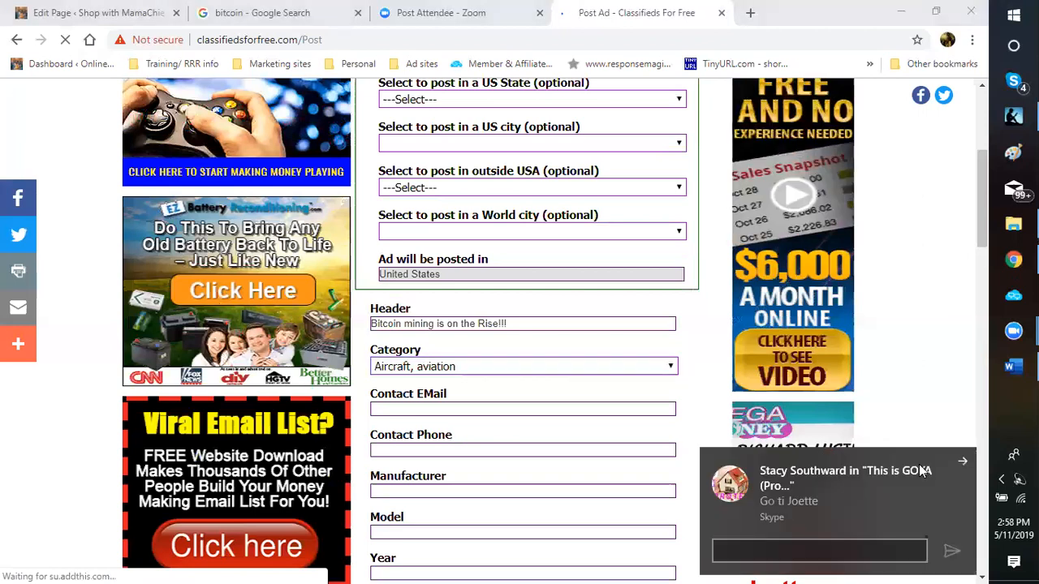
click(672, 369)
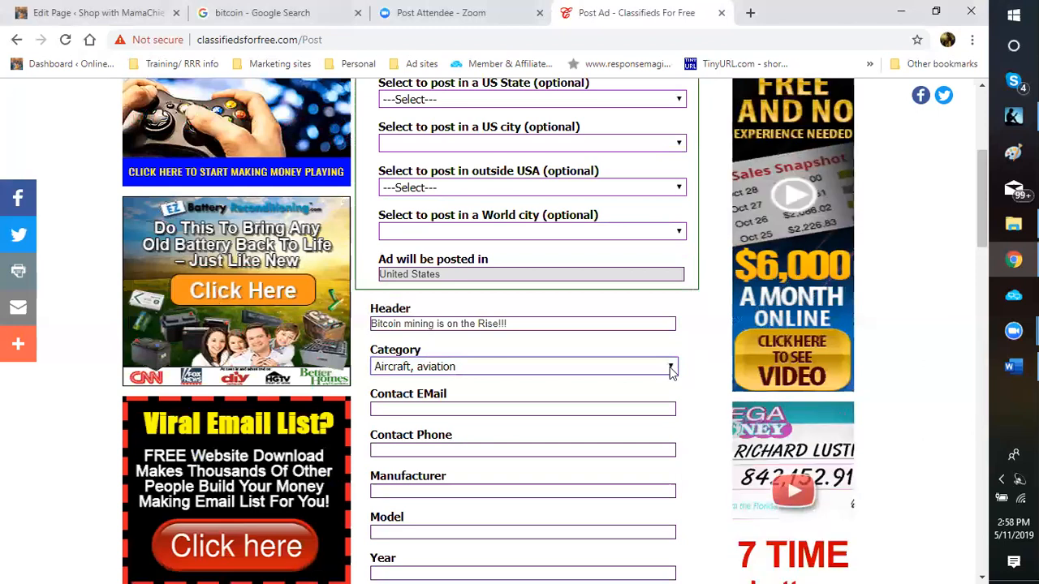
click(670, 369)
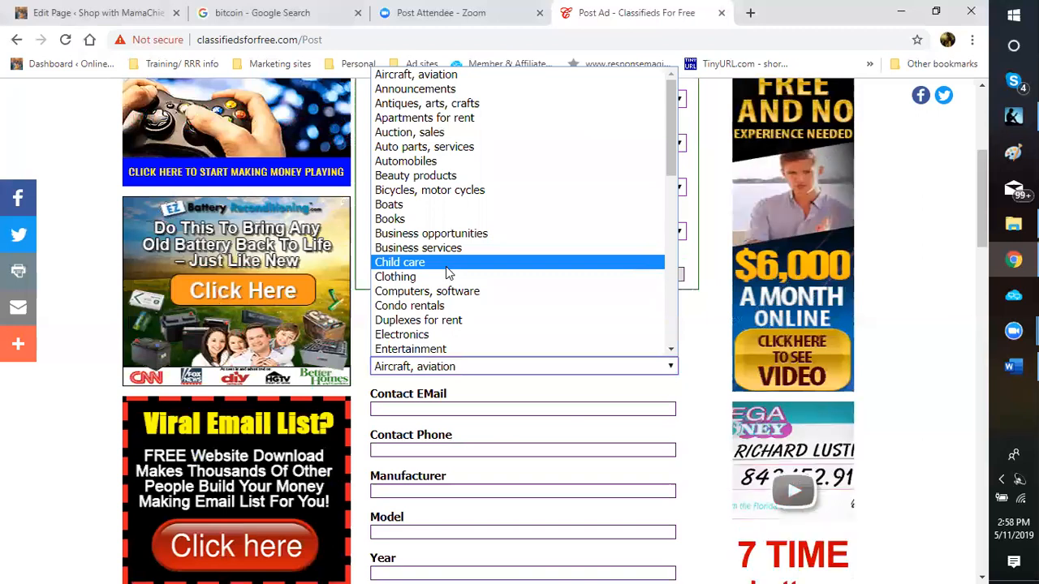
scroll(449, 273, down, 3)
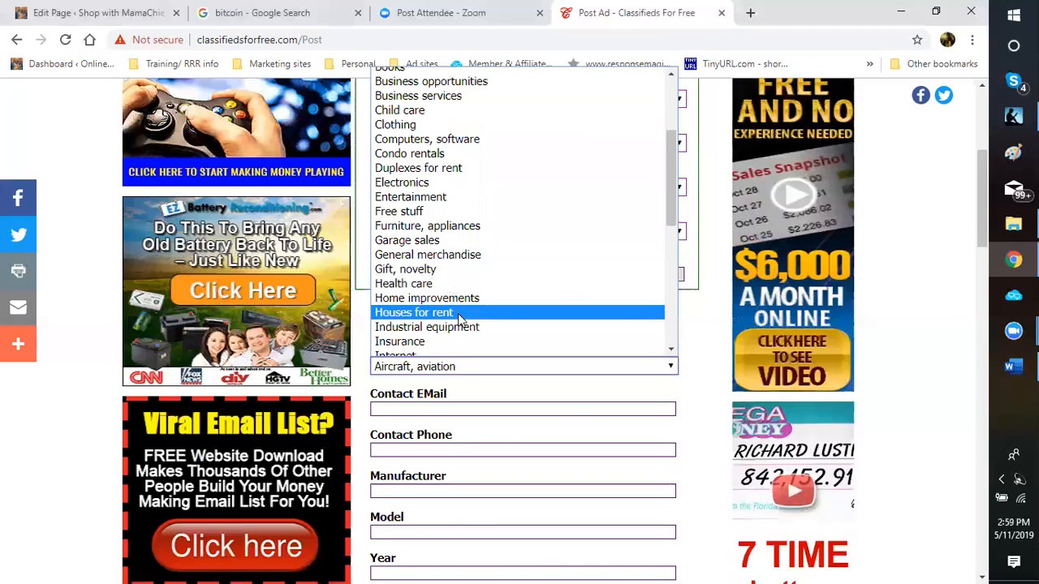
scroll(458, 313, down, 4)
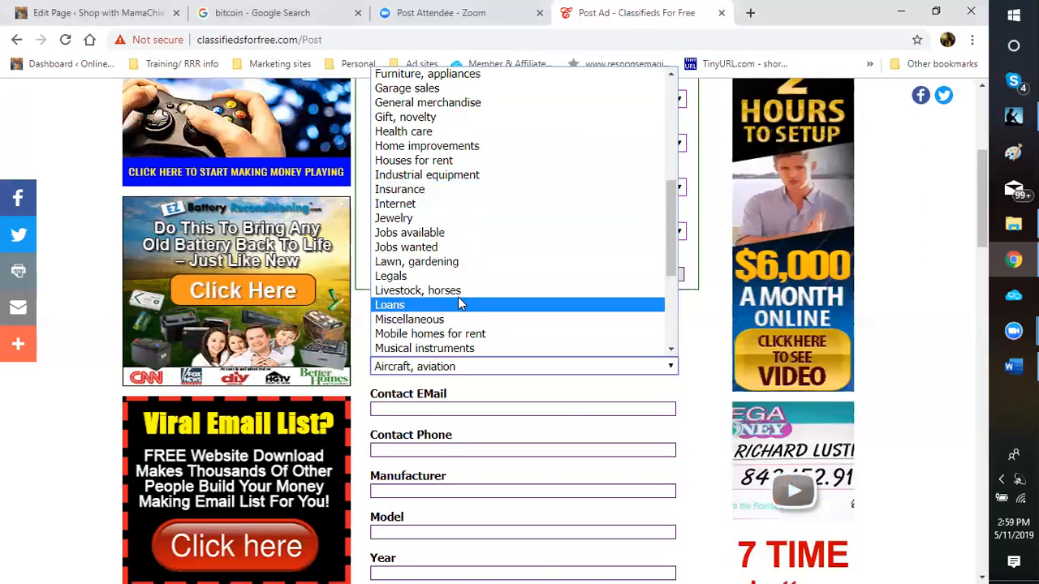
scroll(459, 299, down, 4)
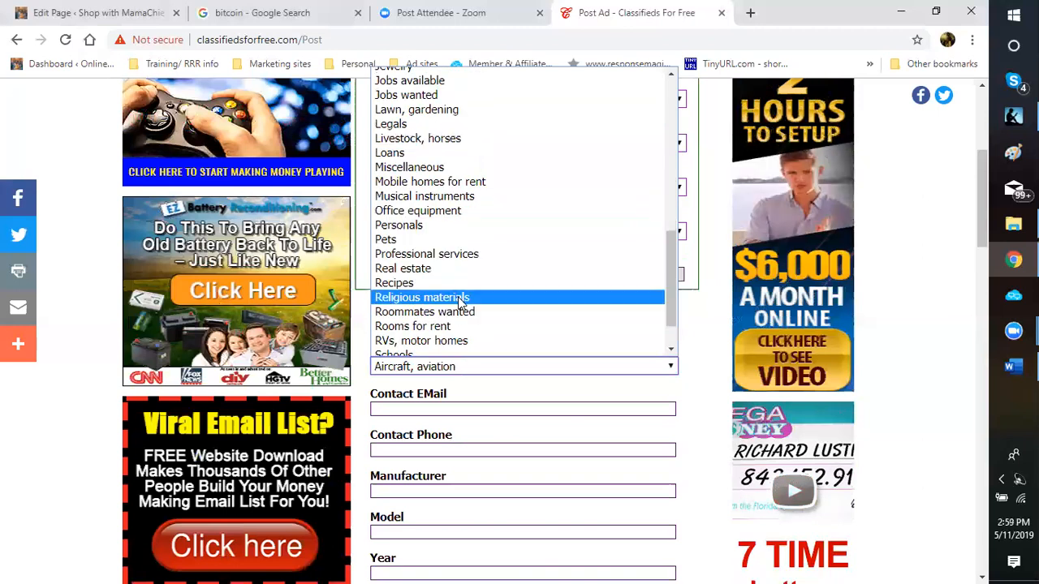
scroll(460, 303, down, 2)
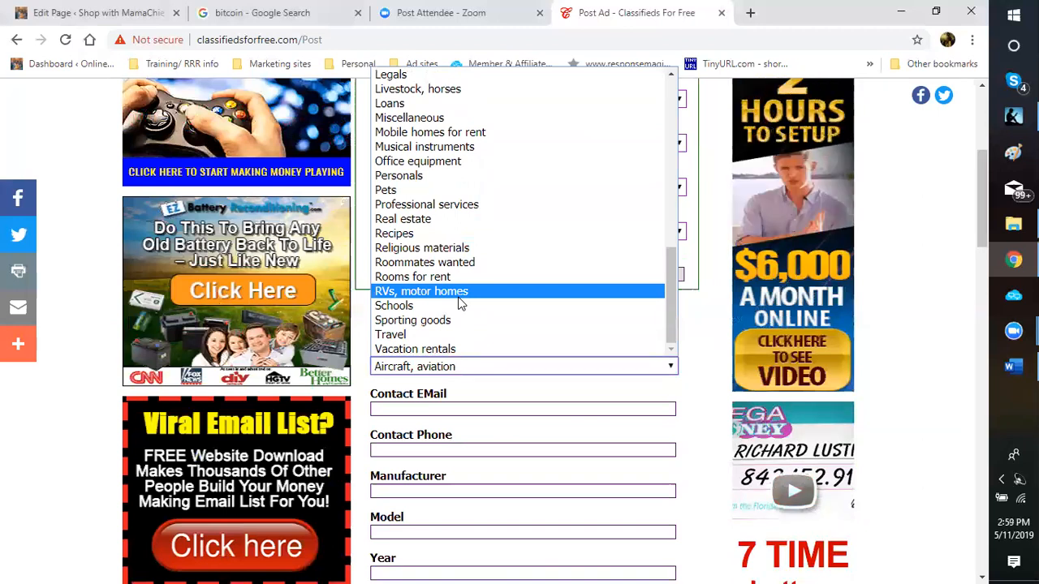
scroll(458, 303, up, 3)
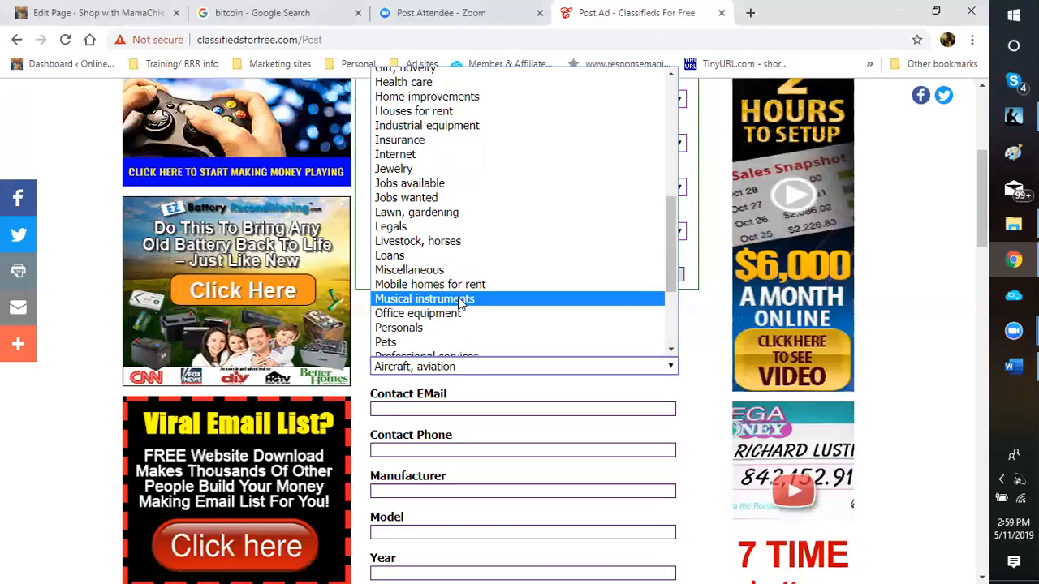
scroll(460, 303, up, 1)
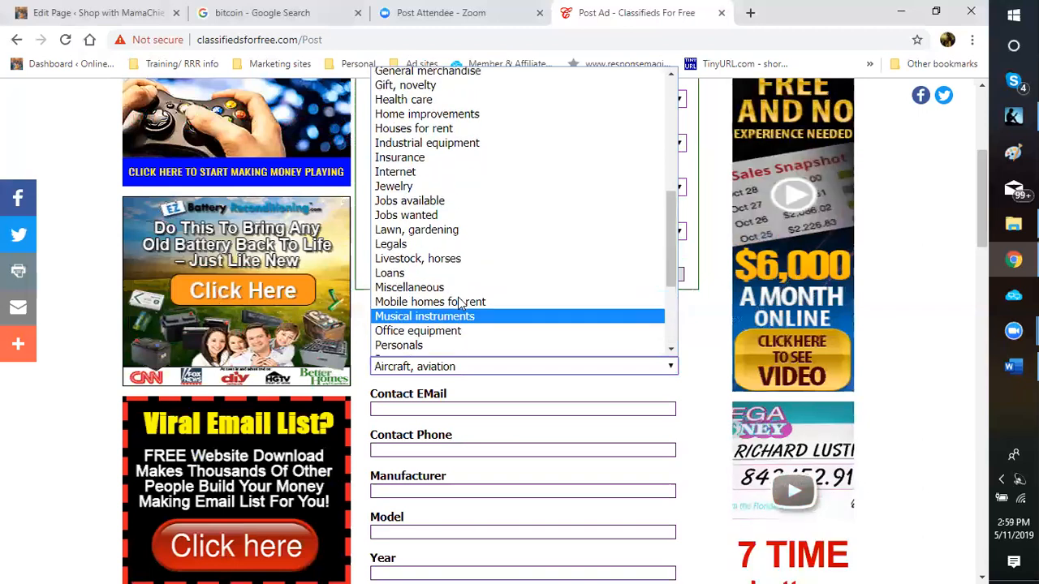
scroll(460, 303, up, 3)
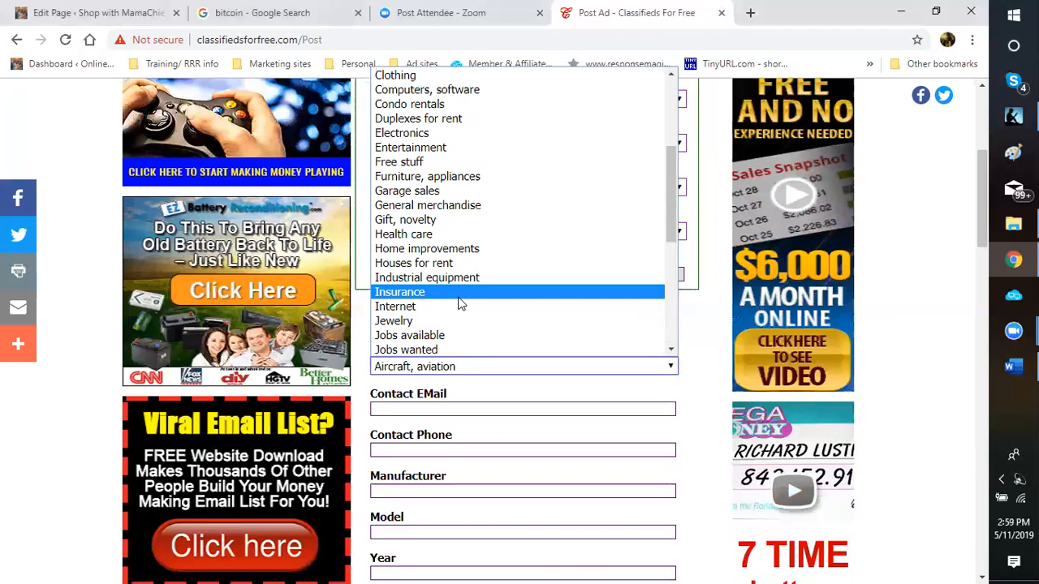
scroll(460, 303, up, 3)
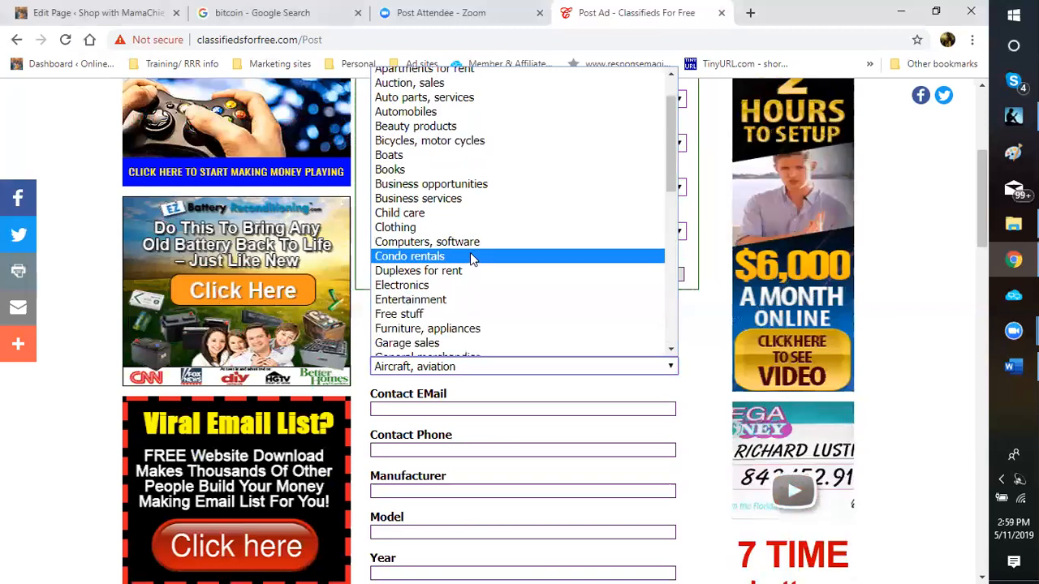
scroll(468, 256, up, 1)
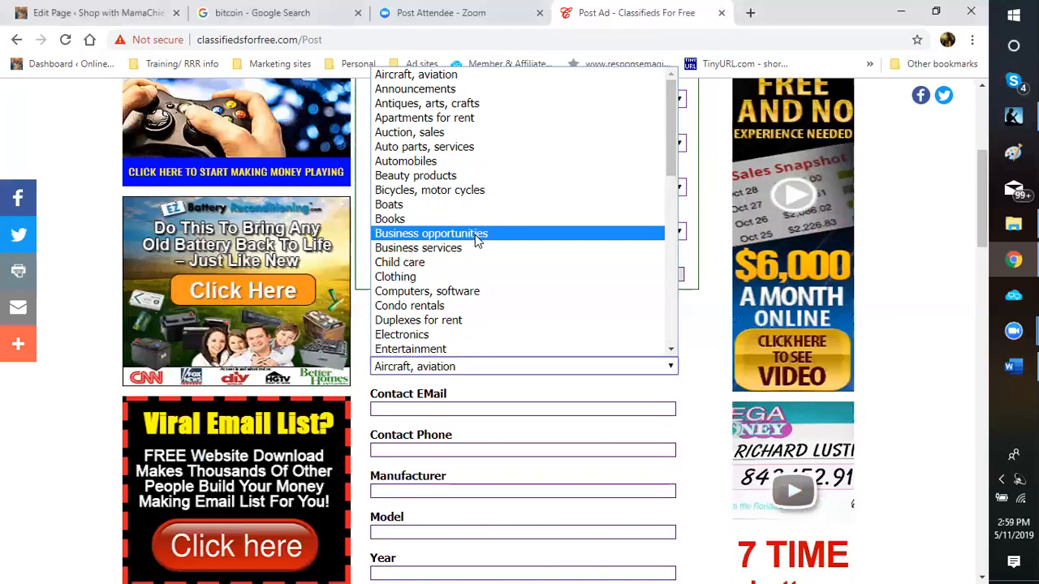
click(475, 234)
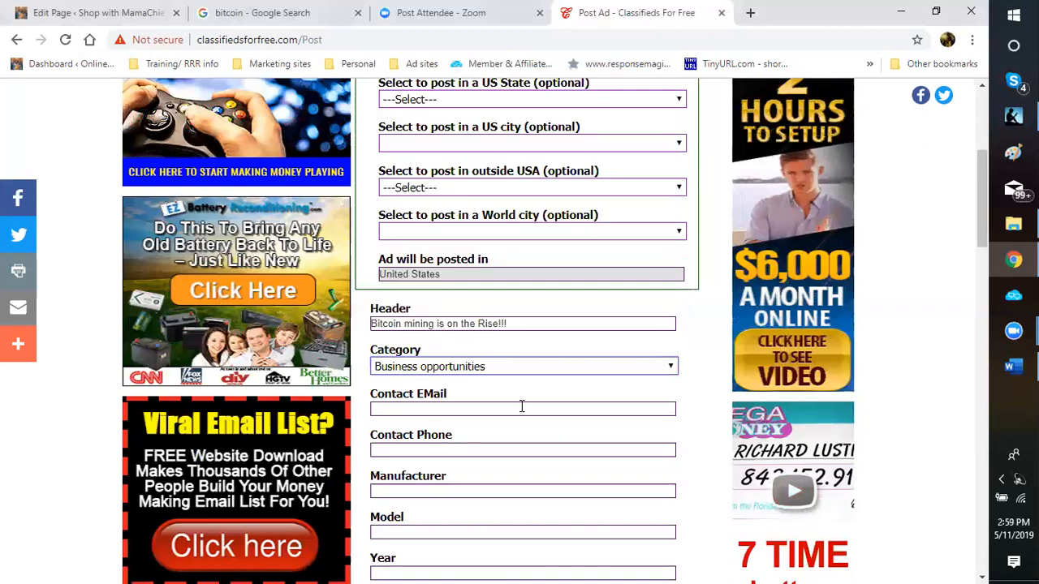
scroll(528, 397, down, 2)
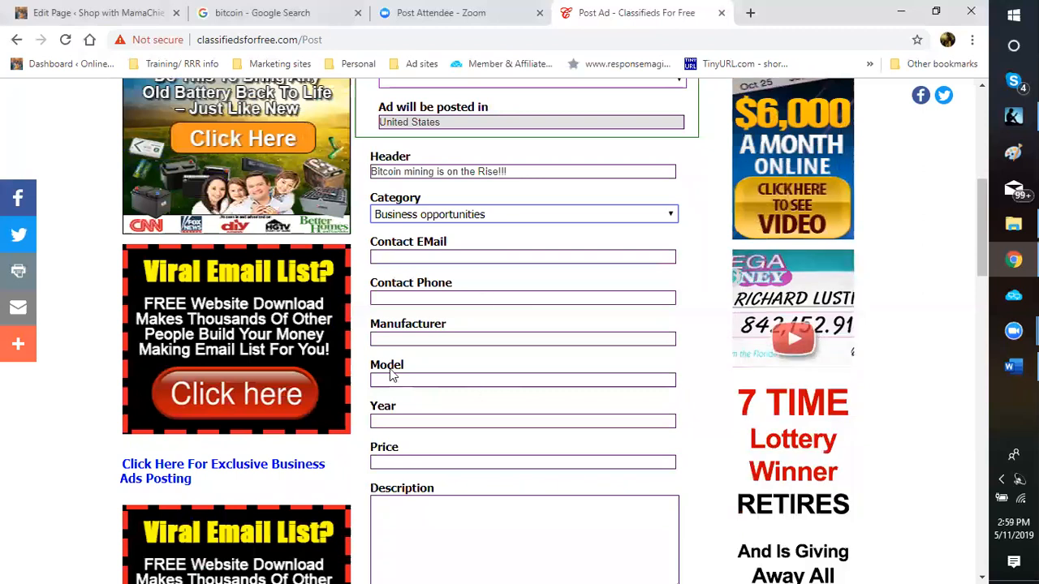
scroll(393, 380, down, 1)
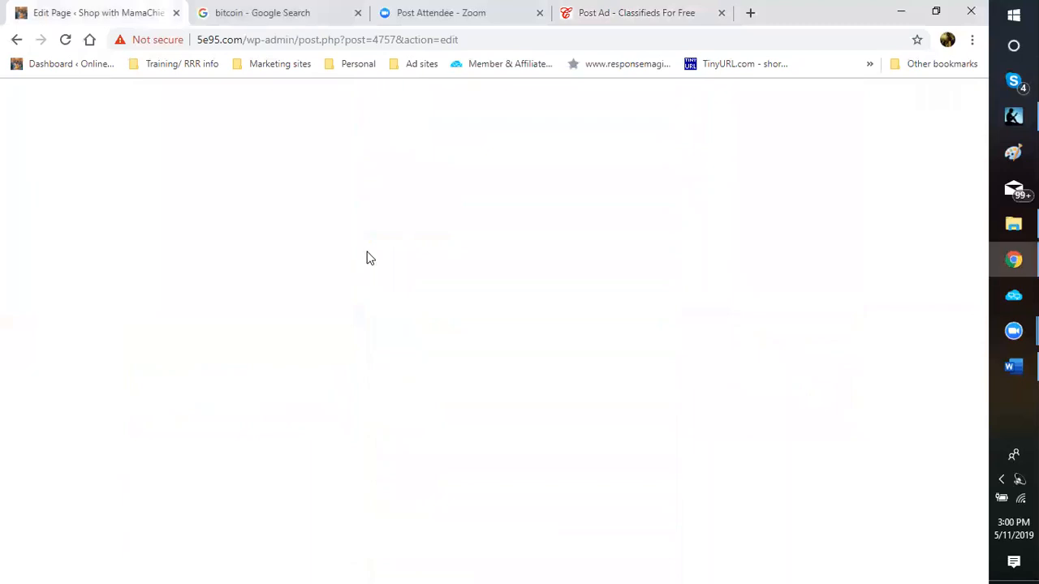
click(623, 17)
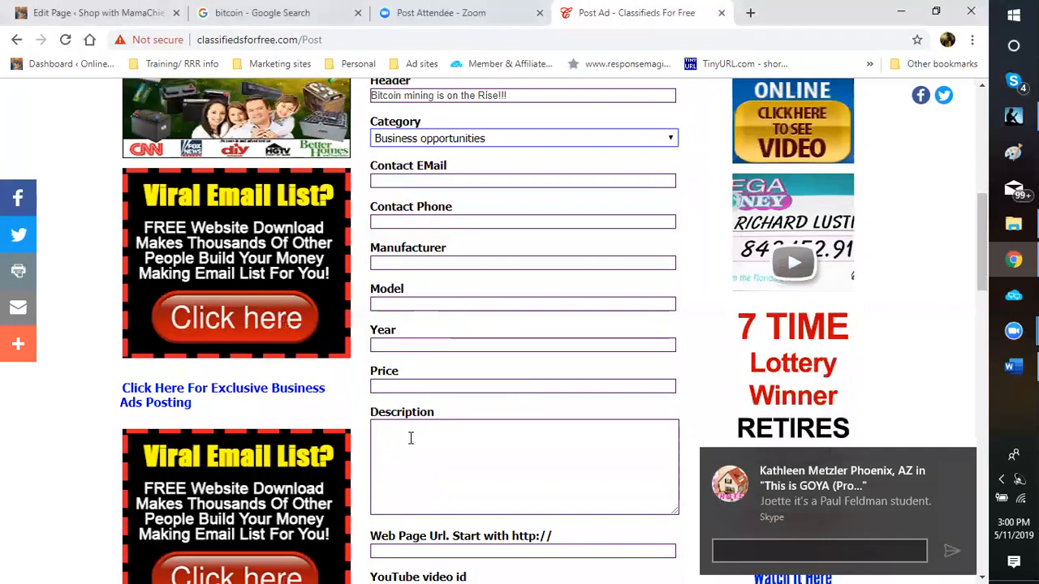
Step: Begin the description: 'Bitcoin mining has grown in popularity and value... Why not?!'
click(411, 438)
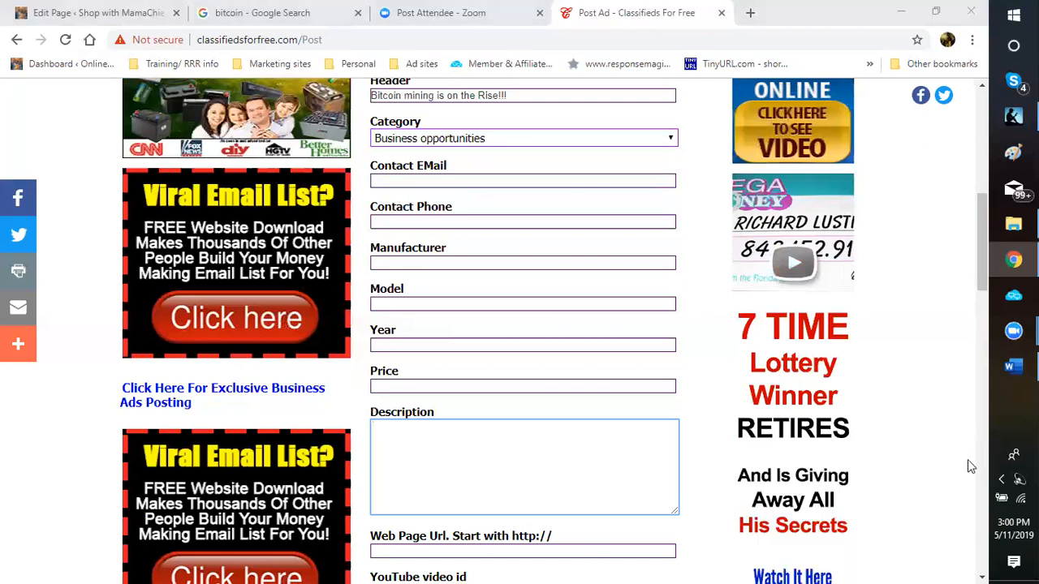
text(Bitcoin  mining)
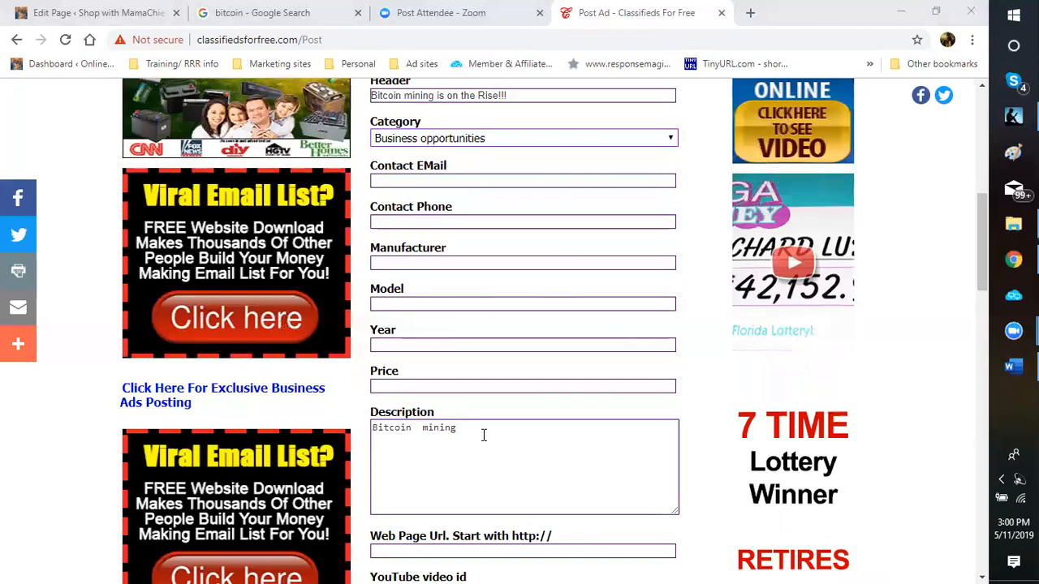
text(has grown in popularity and )
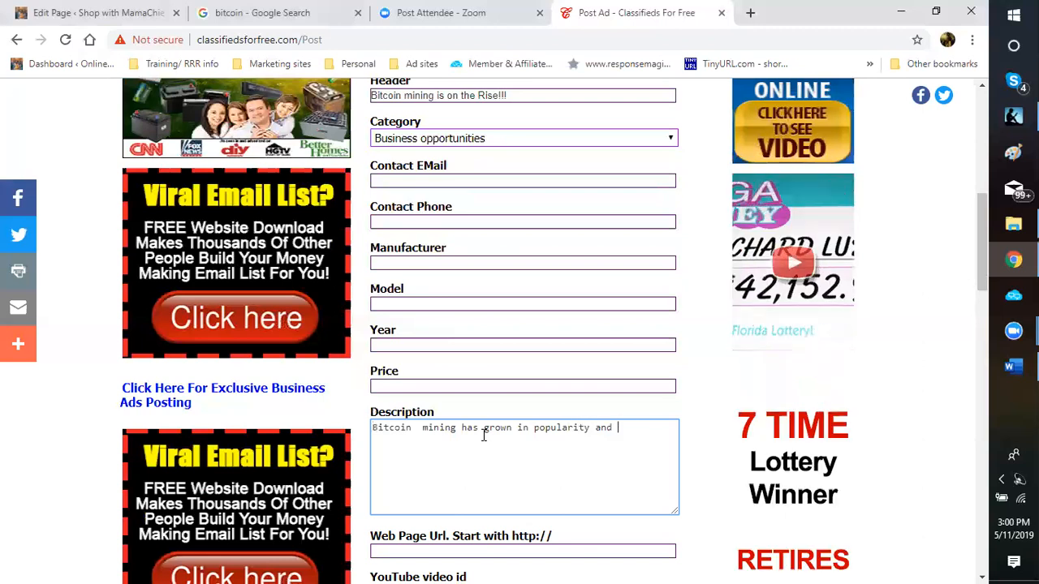
text(value. )
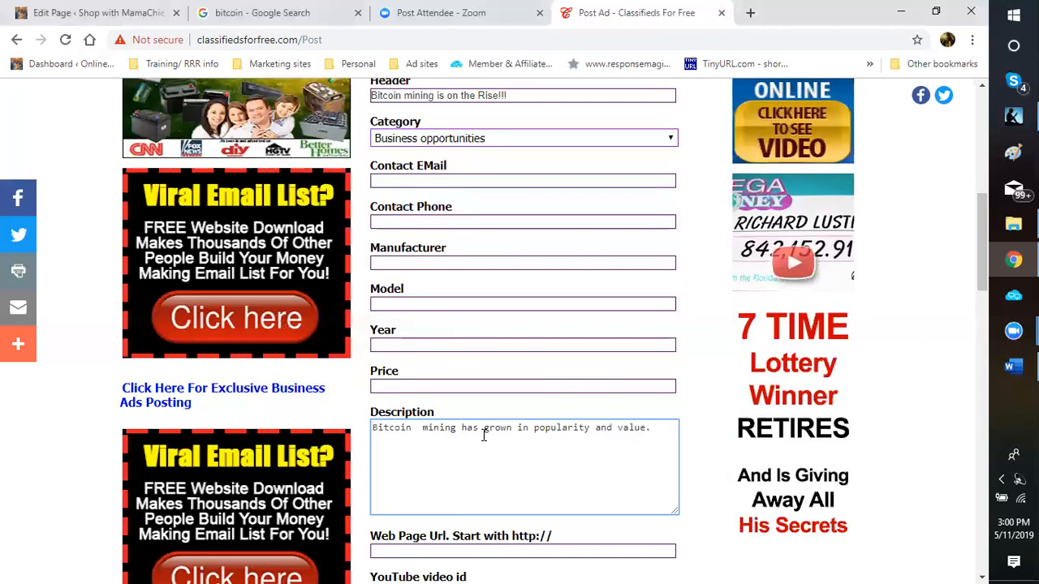
text(Have you started mining your bitcoin?  Why nit)
key(BackSpace)
key(BackSpace)
text(ot:)
key(BackSpace)
text(/)
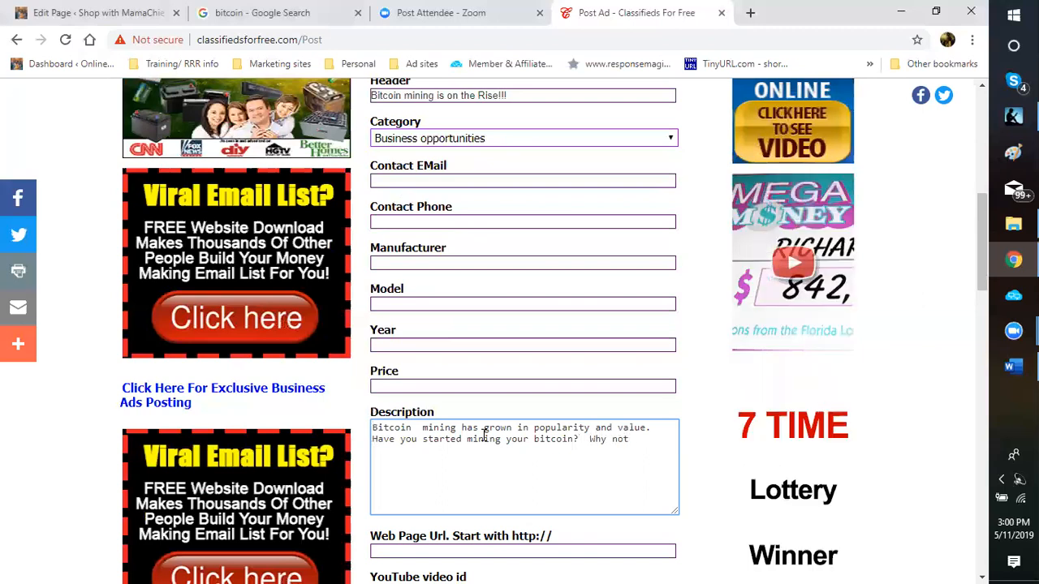
text(!)
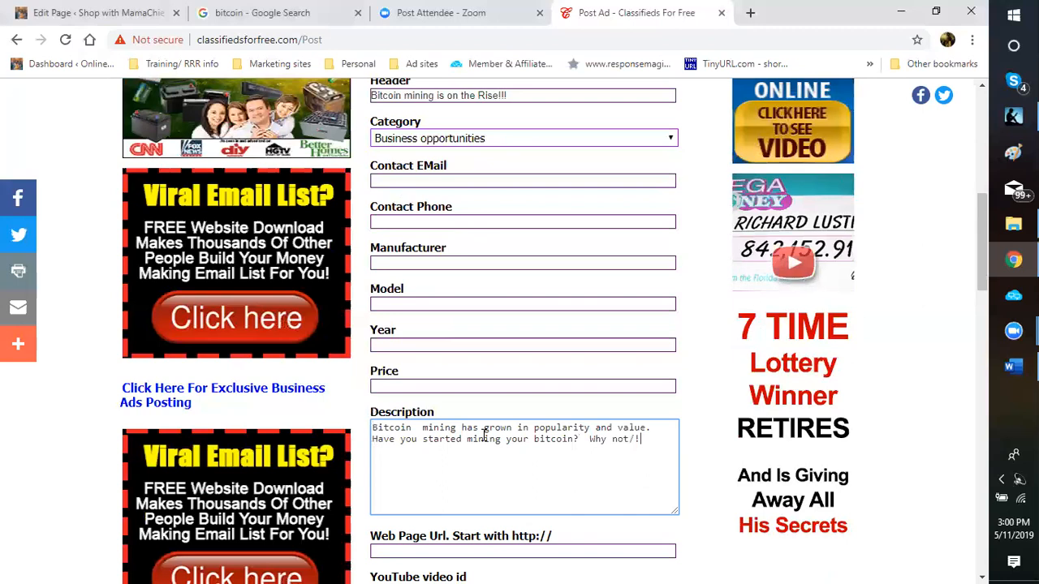
key(BackSpace)
key(BackSpace)
text(?1)
key(BackSpace)
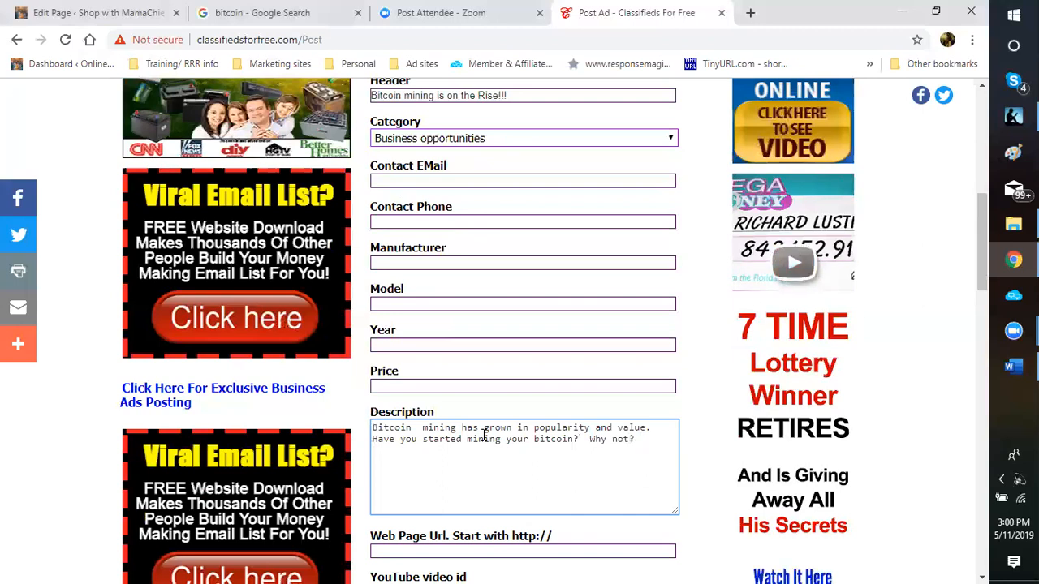
text(! It have in)
Step: Add the $4000-to-$6300 rise over six months and the download-and-start-mining call to action
key(BackSpace)
key(BackSpace)
key(BackSpace)
key(BackSpace)
key(BackSpace)
text(has increase in o)
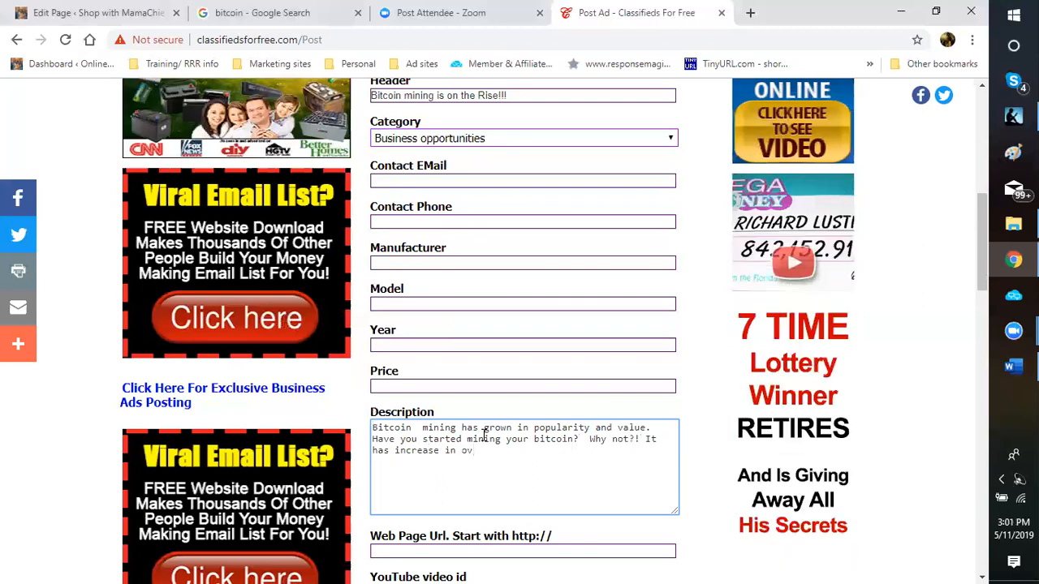
key(BackSpace)
text(ra)
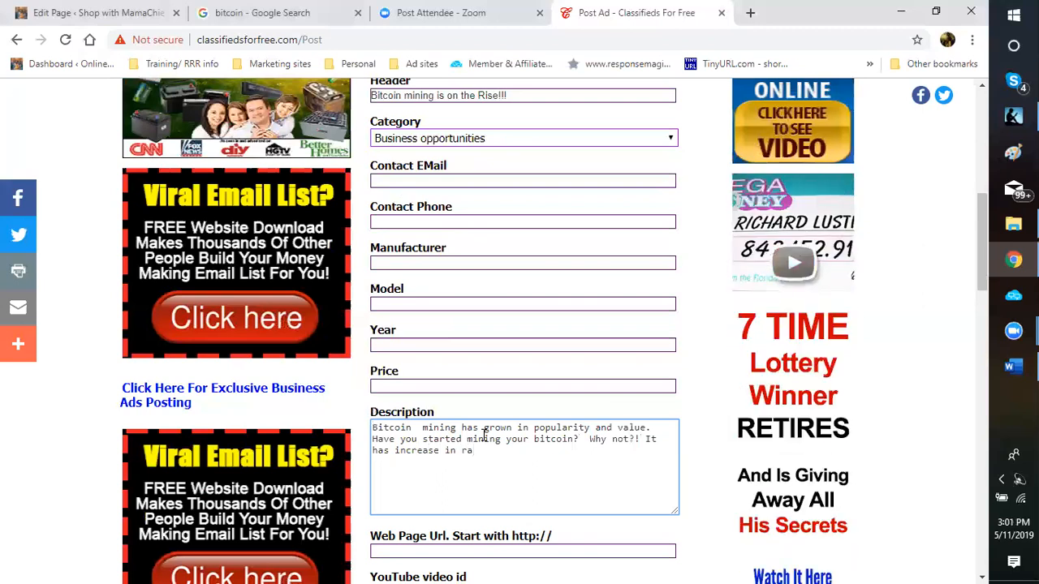
key(BackSpace)
key(BackSpace)
text(value from $4)
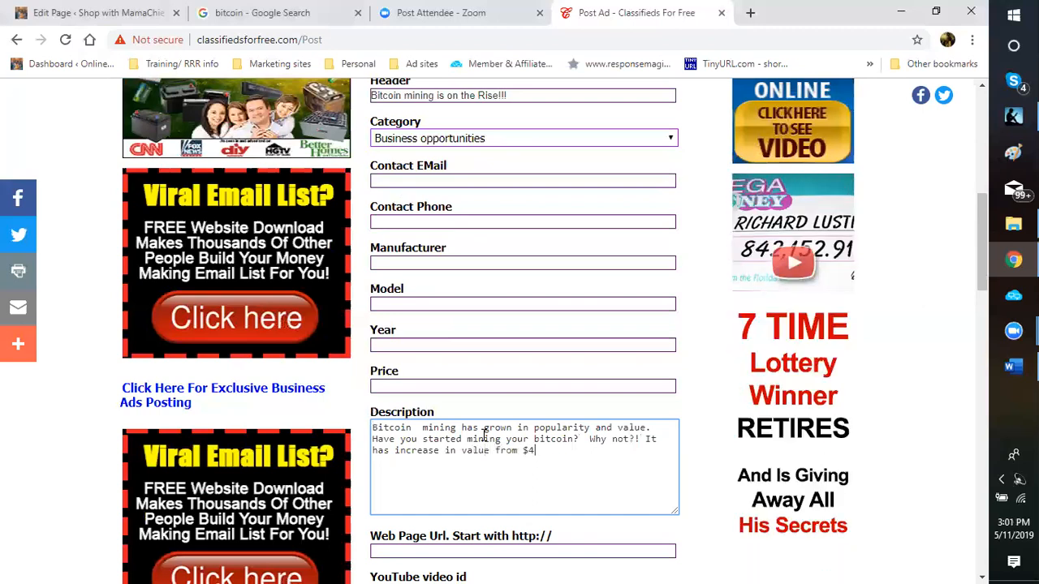
text(000 to $6300)
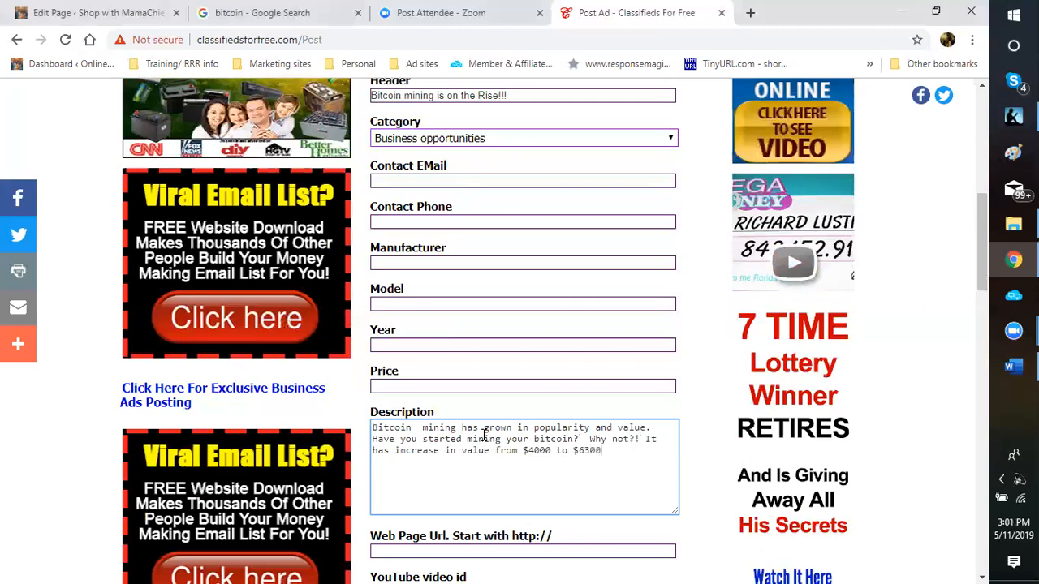
text( in the last sixmont)
key(BackSpace)
key(BackSpace)
key(BackSpace)
key(BackSpace)
text(months)
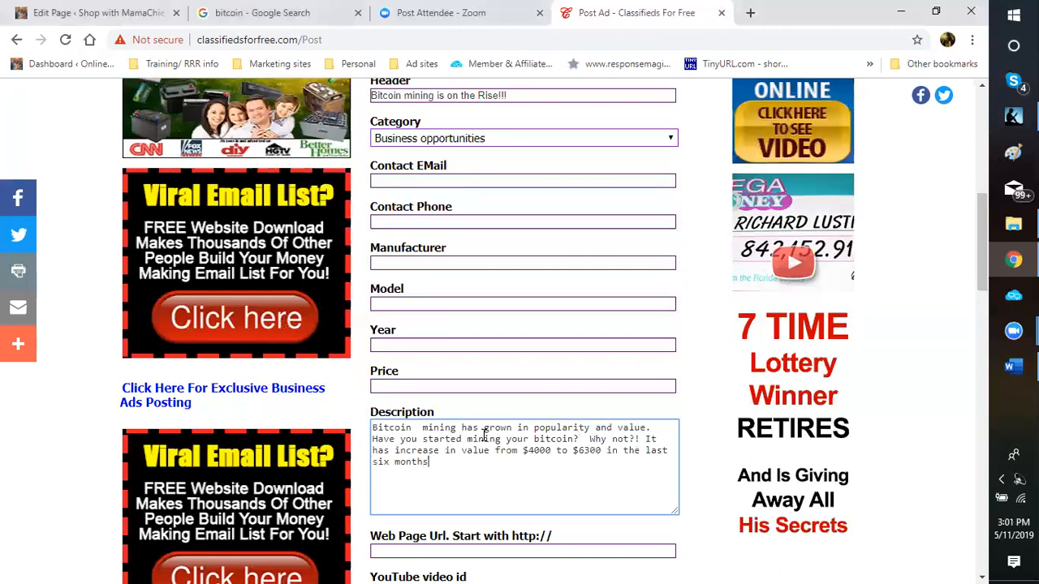
text(.  So w)
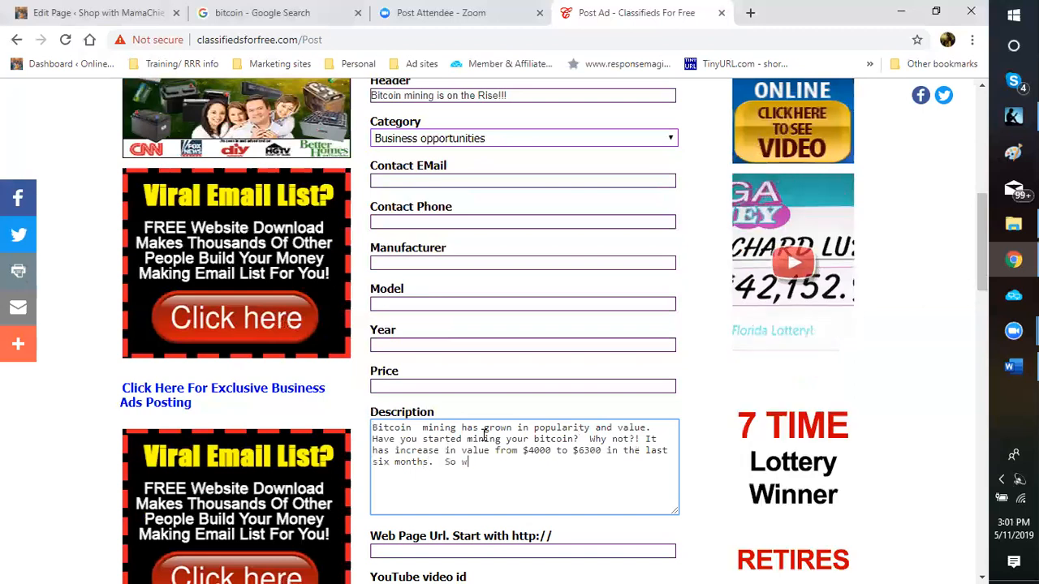
text(hat are you waiting )
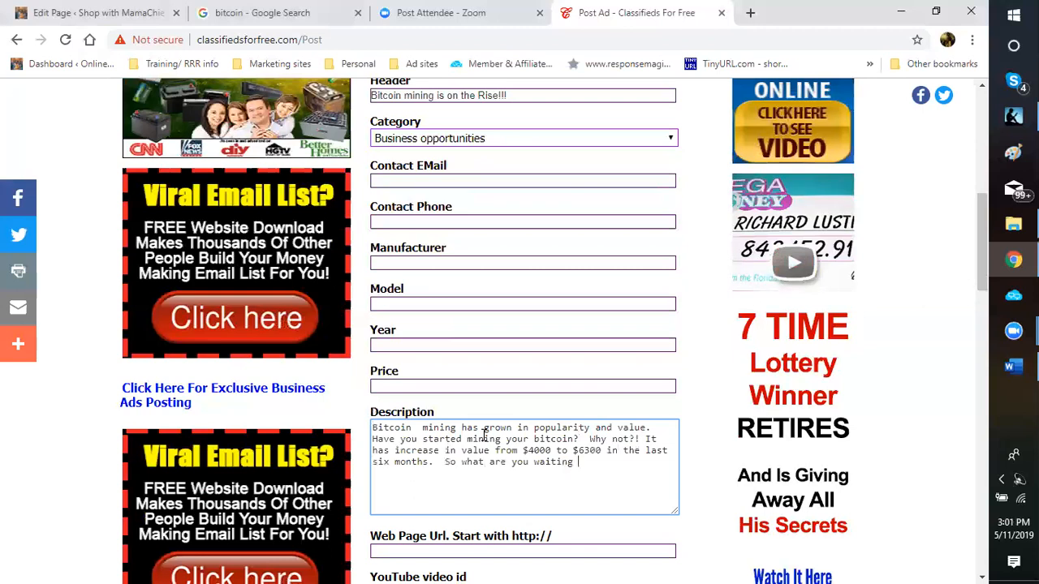
text(for?  Download this ama)
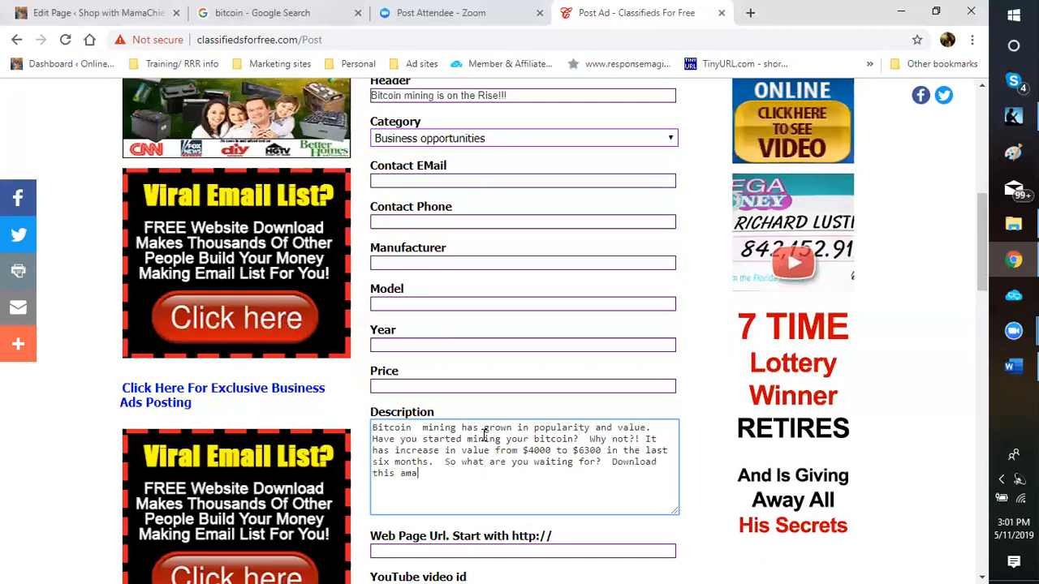
text(zin)
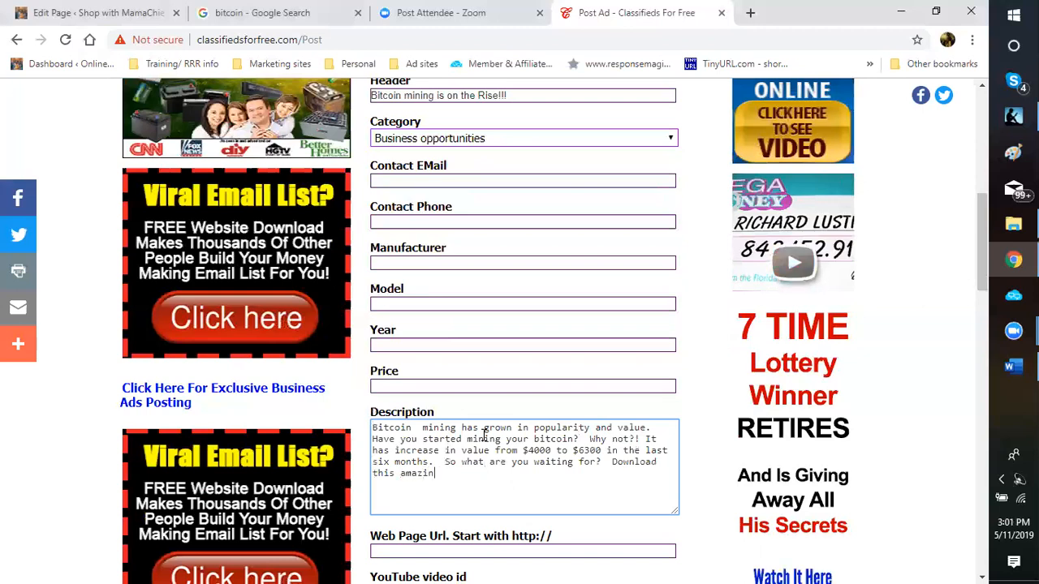
text(g free program and starrt m)
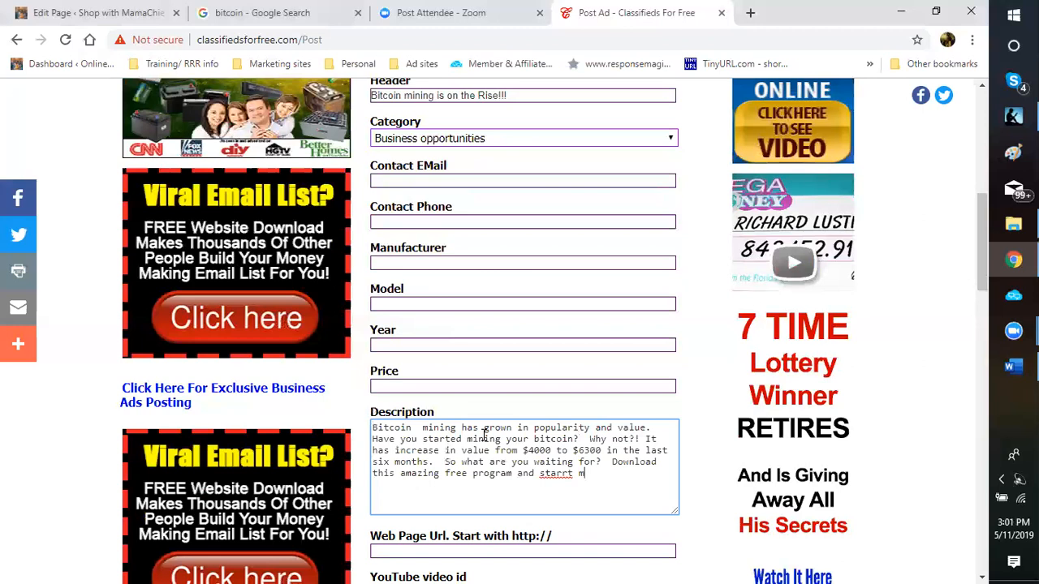
key(BackSpace)
key(BackSpace)
key(BackSpace)
key(BackSpace)
text(t mining)
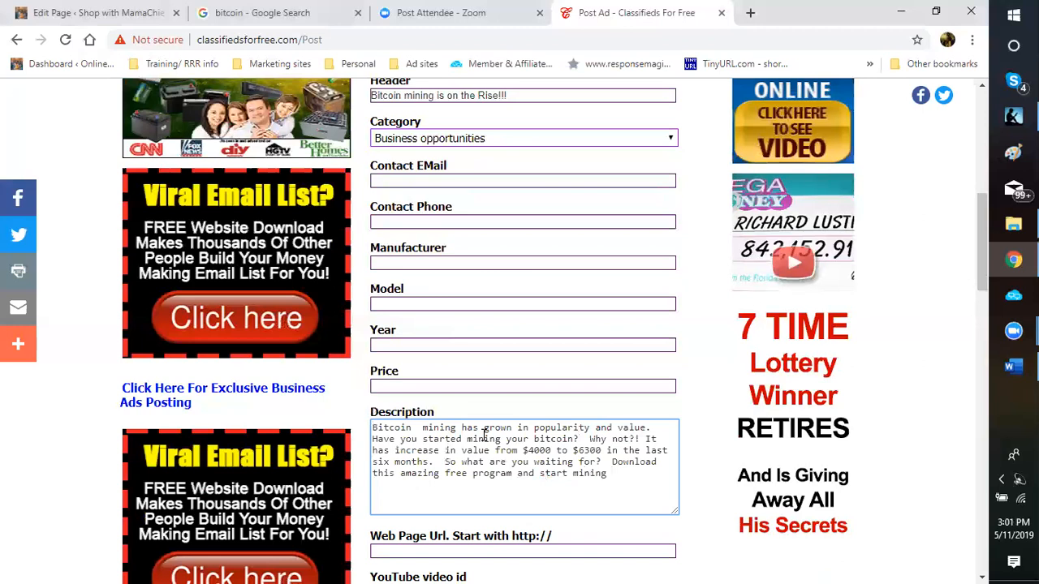
text( your free bitcoin)
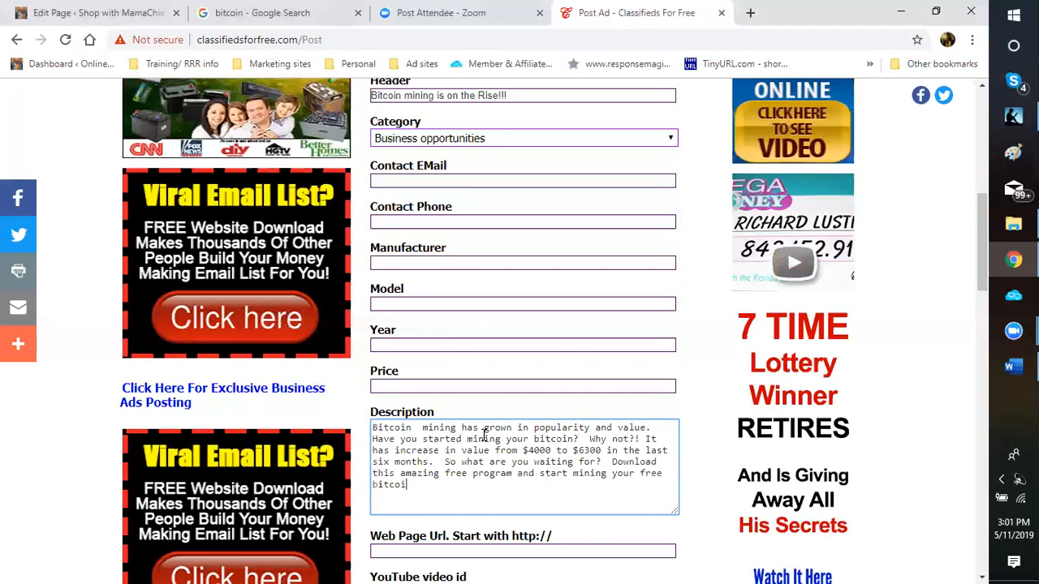
text( toda)
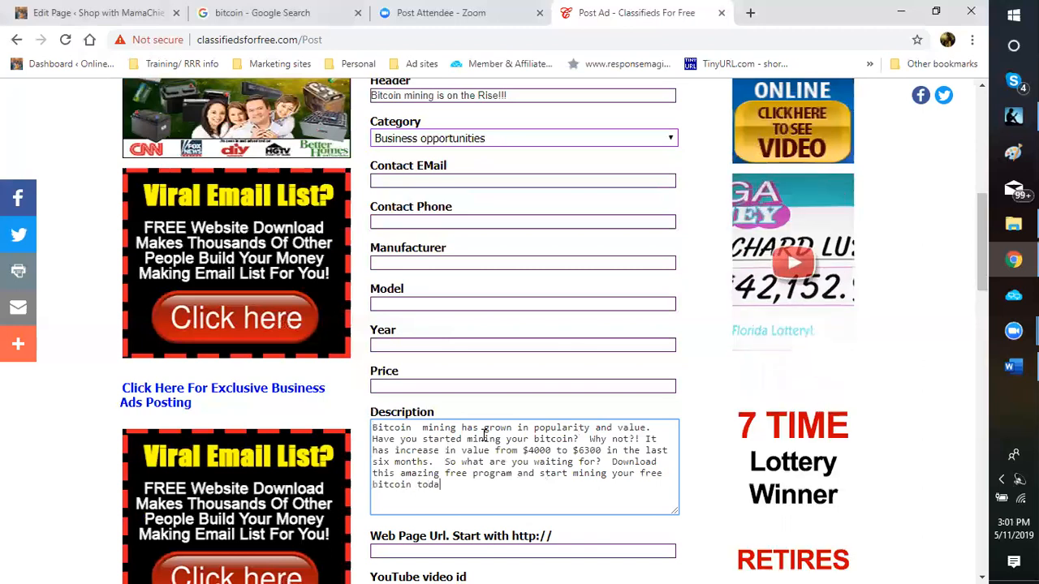
text(y!!!!)
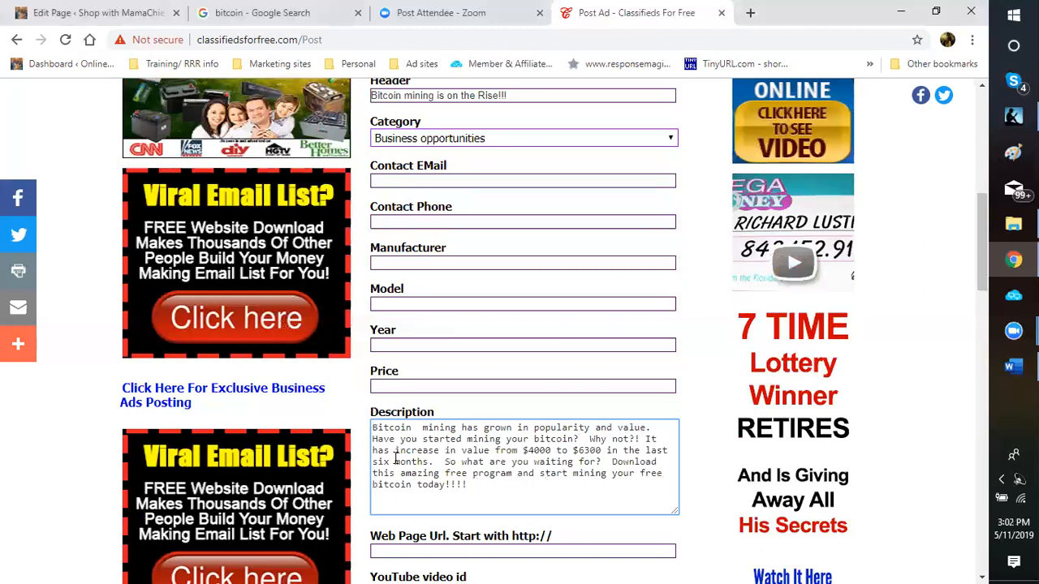
Step: Select all of the finished description text
key(ctrl+a)
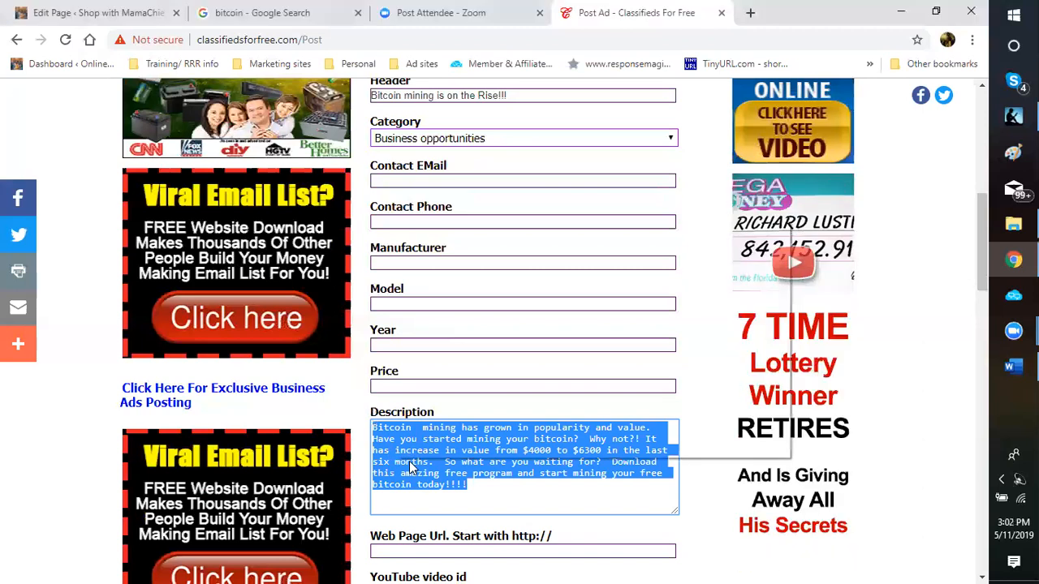
right_click(441, 467)
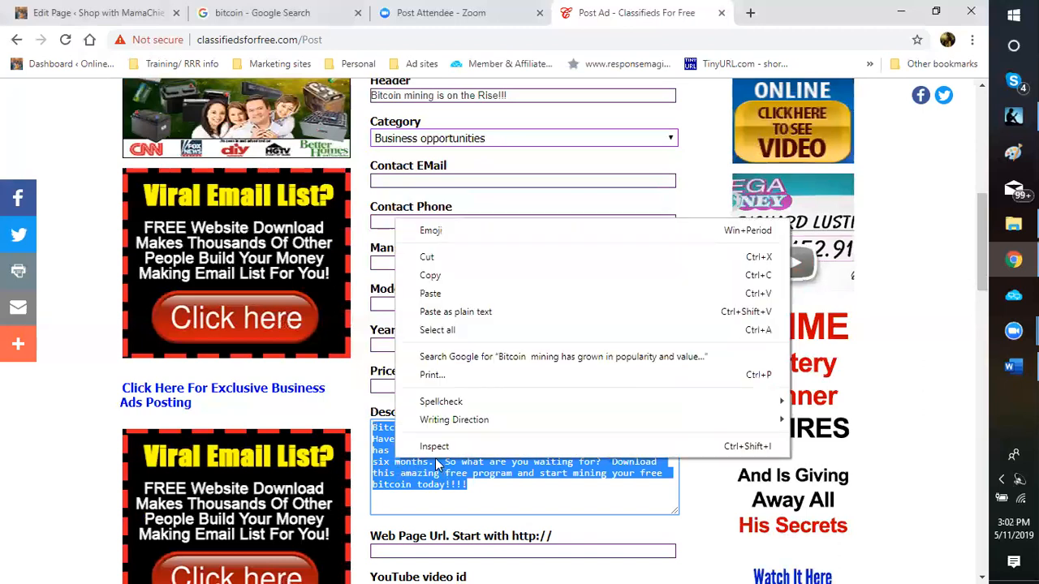
click(431, 275)
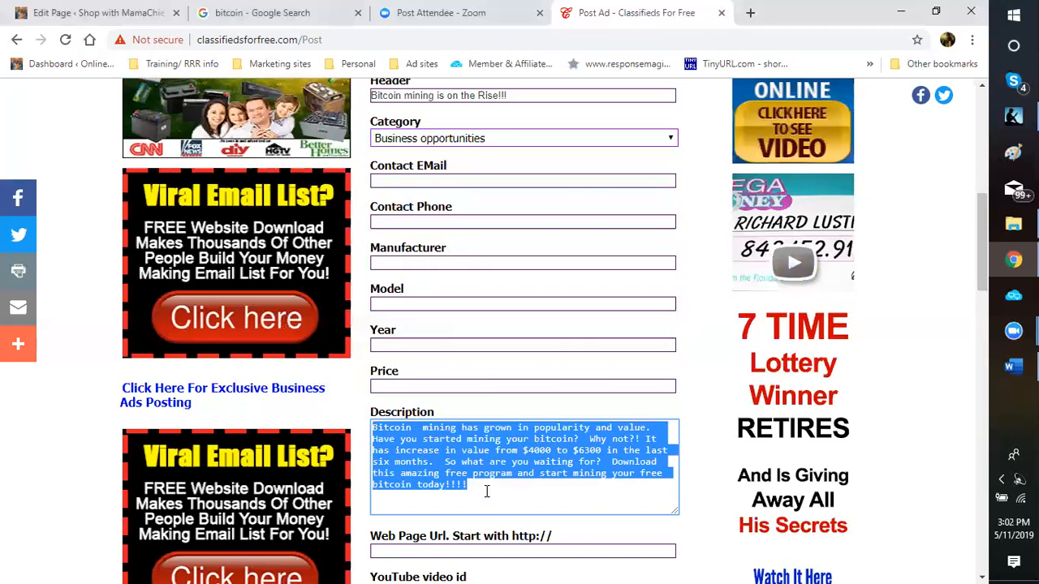
mouse_move(1012, 366)
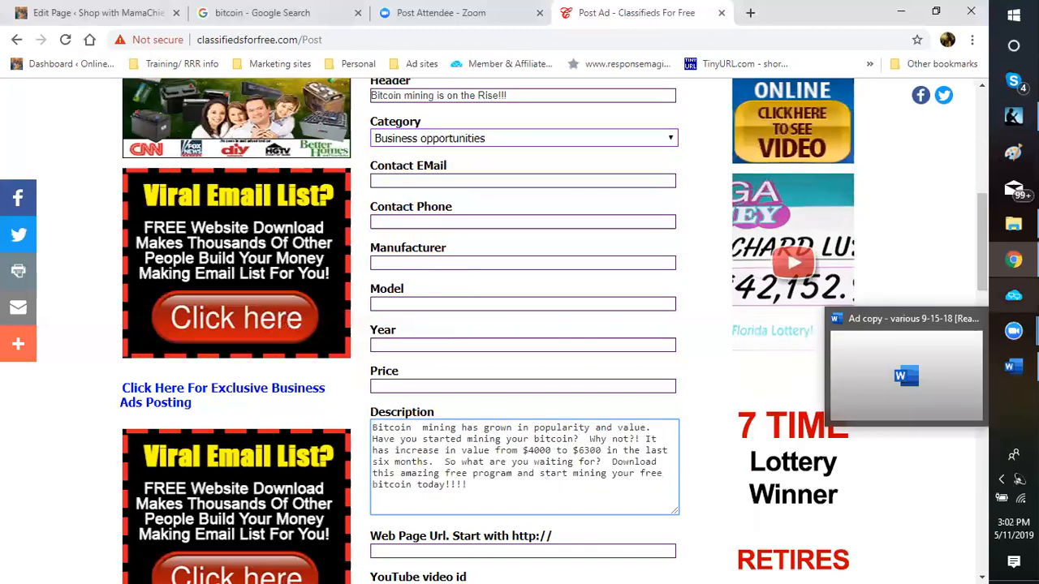
click(1013, 366)
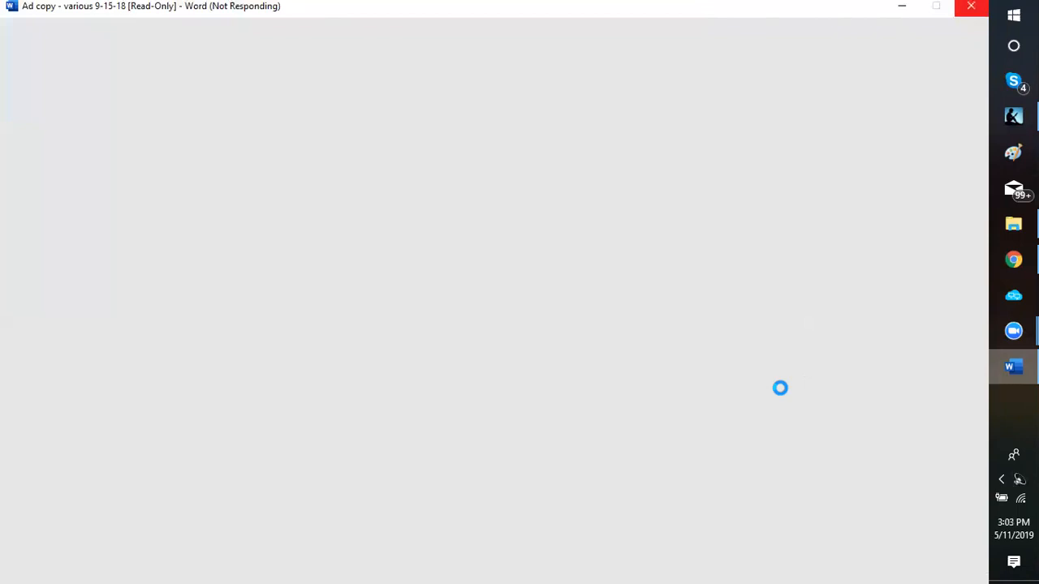
click(898, 10)
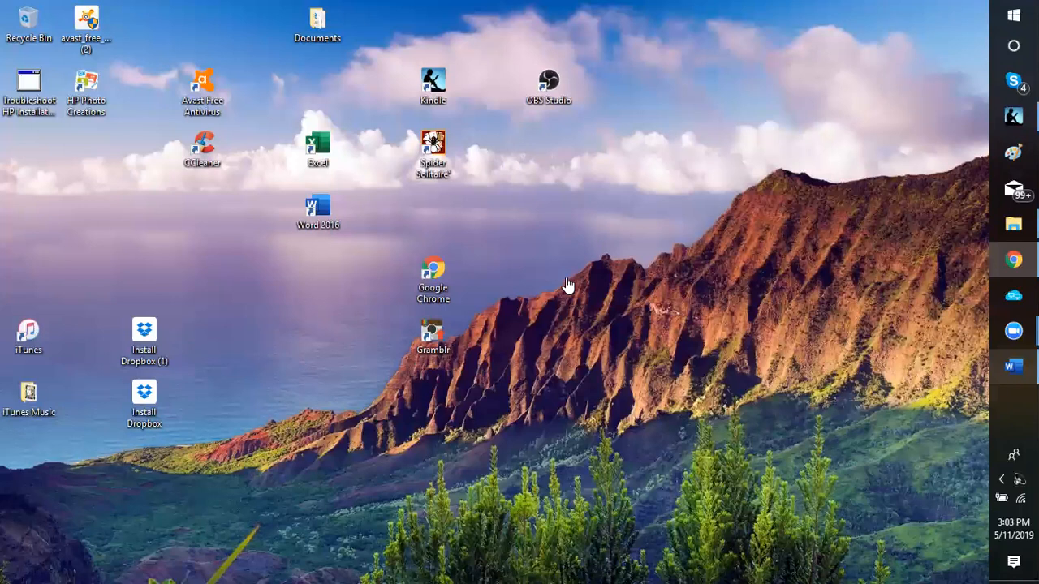
click(1003, 268)
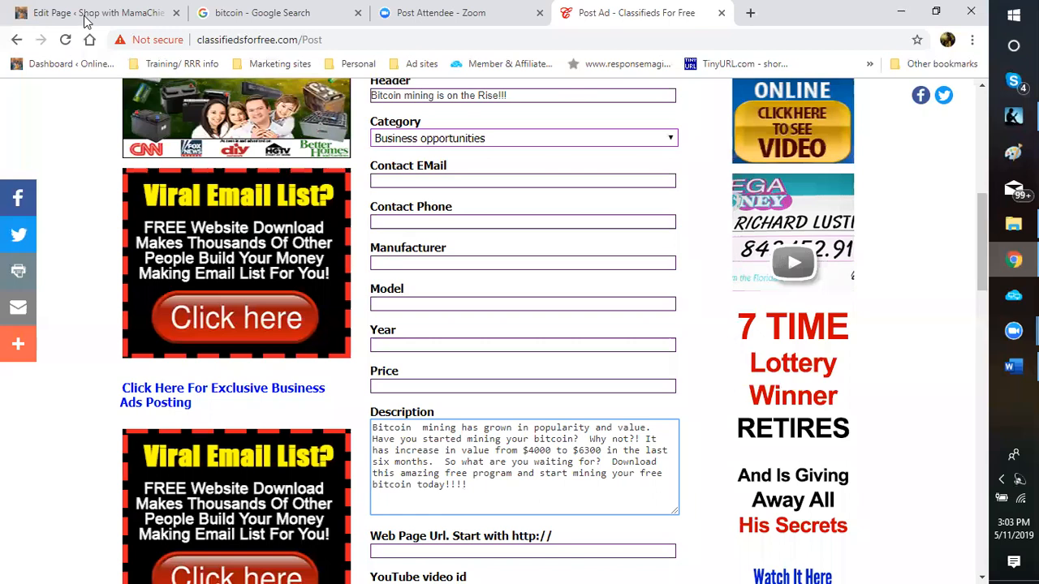
Step: Switch to the Edit Page tab in Chrome
click(82, 18)
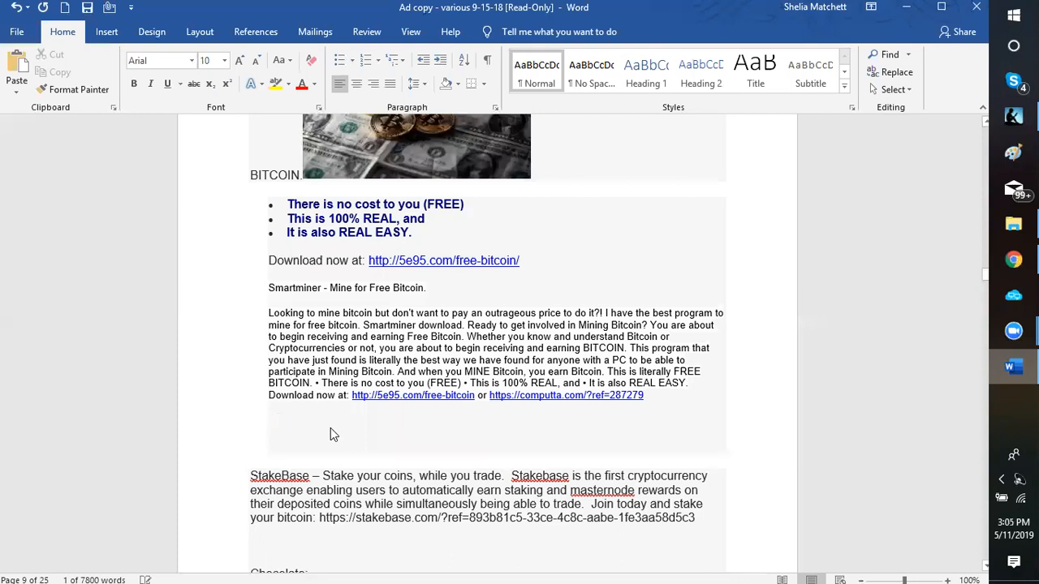
Step: Paste the bitcoin mining description below the Smartminer text in Word's Ad copy document
key(ctrl+v)
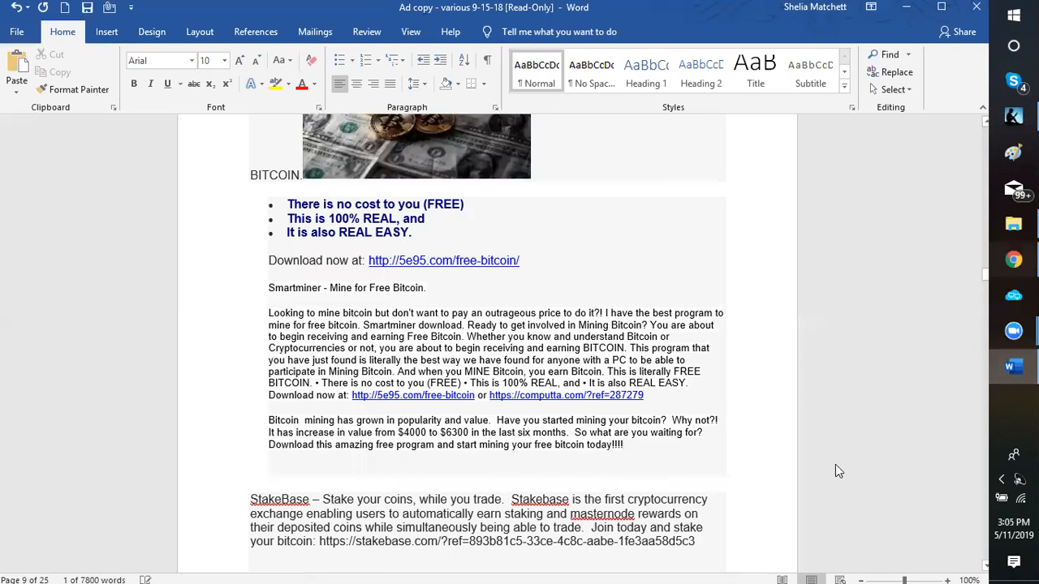
key(alt+Tab)
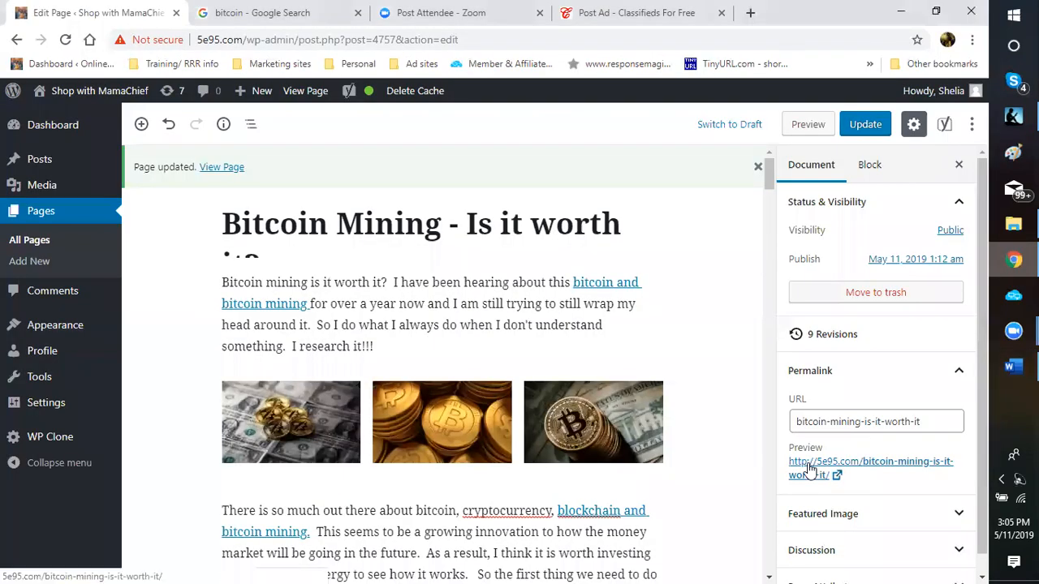
Step: Copy the bitcoin-mining-is-it-worth-it permalink address from the editor's preview link
right_click(810, 469)
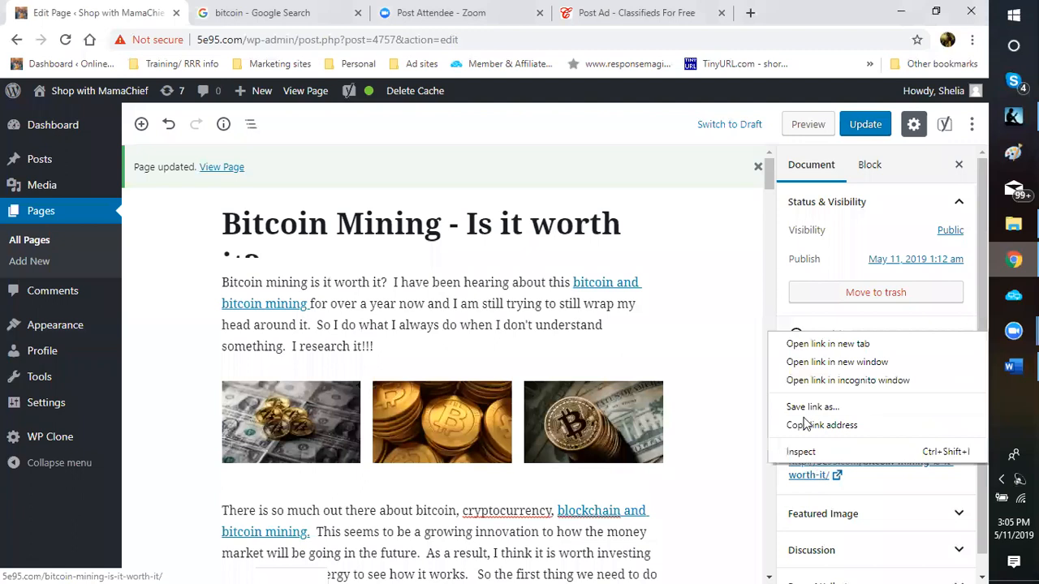
click(821, 425)
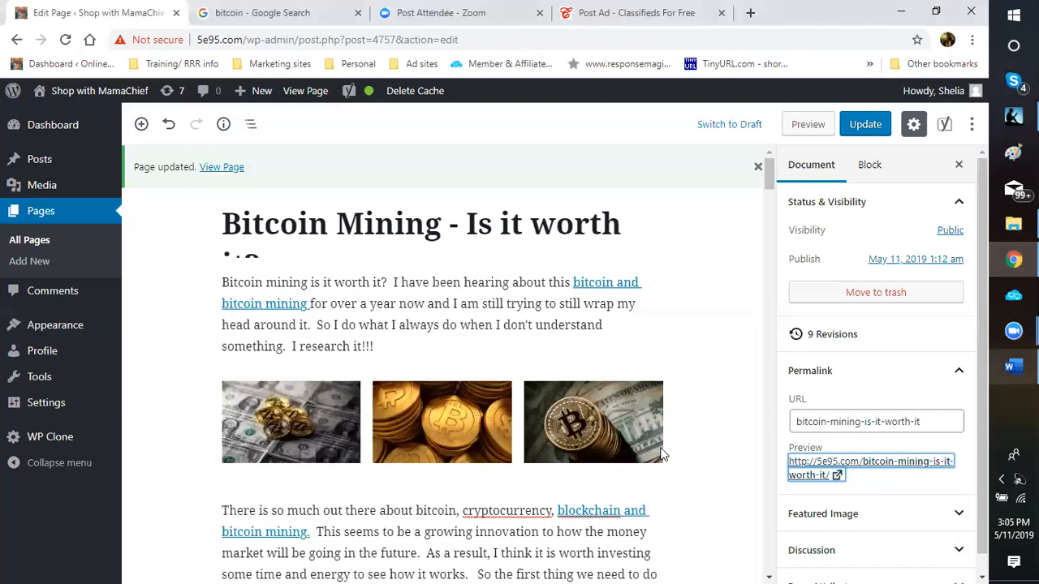
key(alt+Tab)
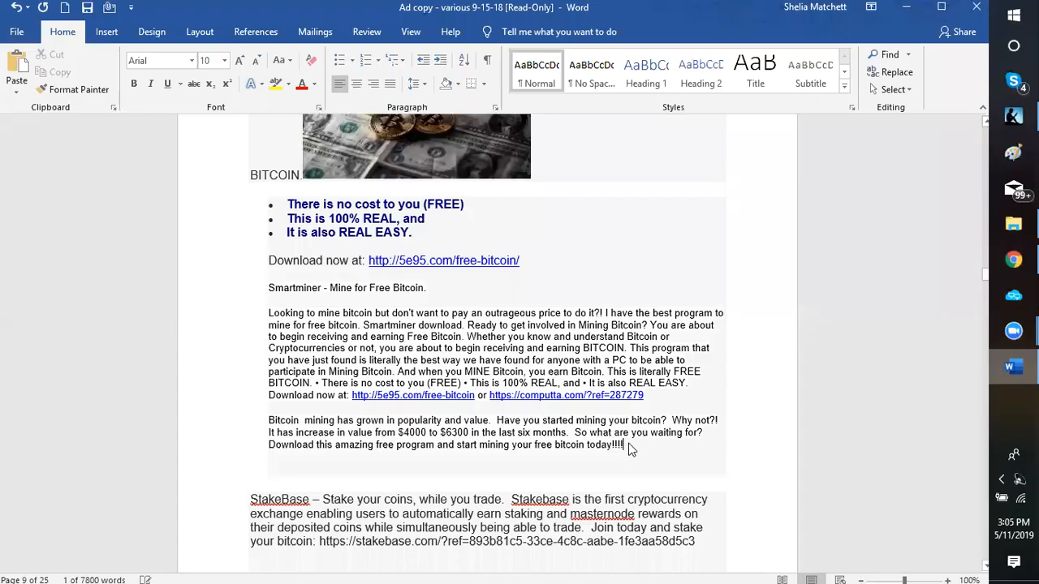
right_click(626, 451)
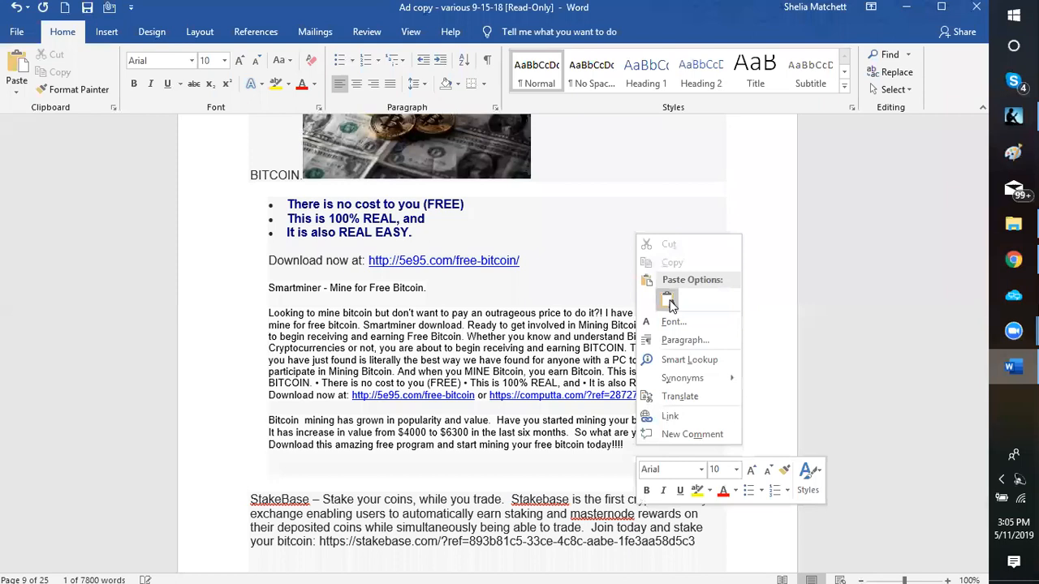
click(649, 467)
key(ctrl+v)
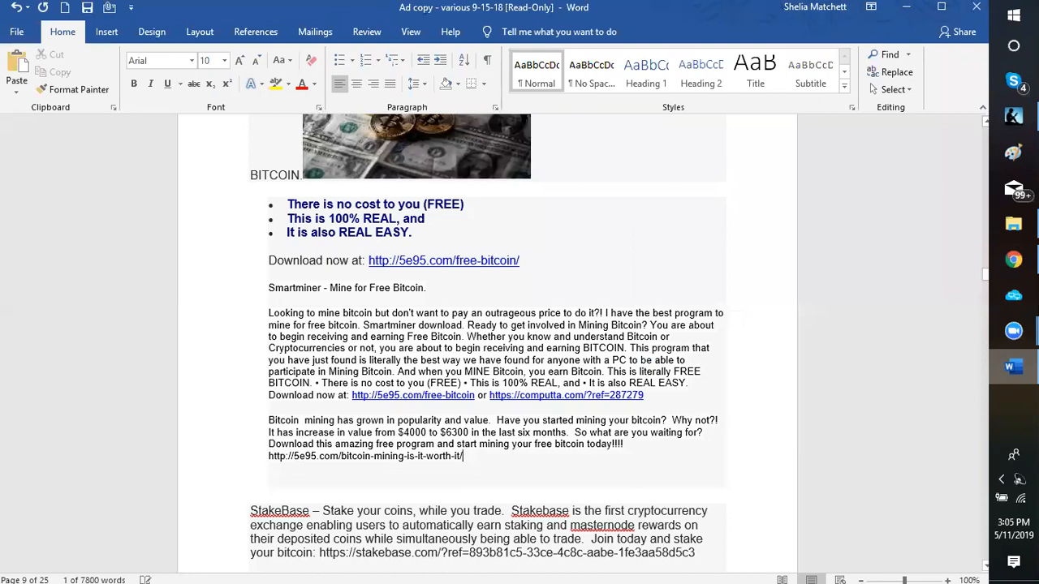
mouse_move(1013, 260)
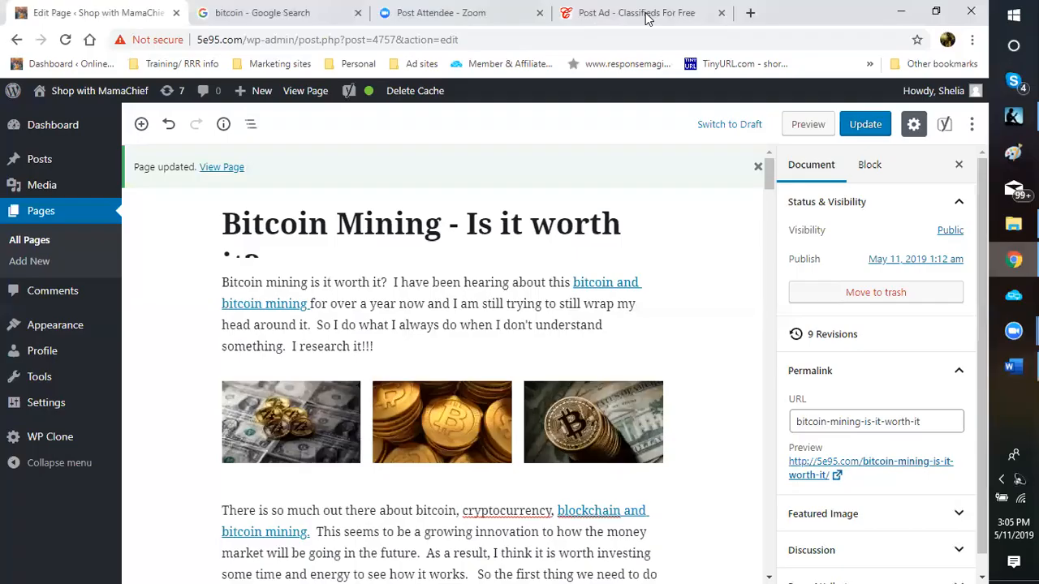
click(646, 14)
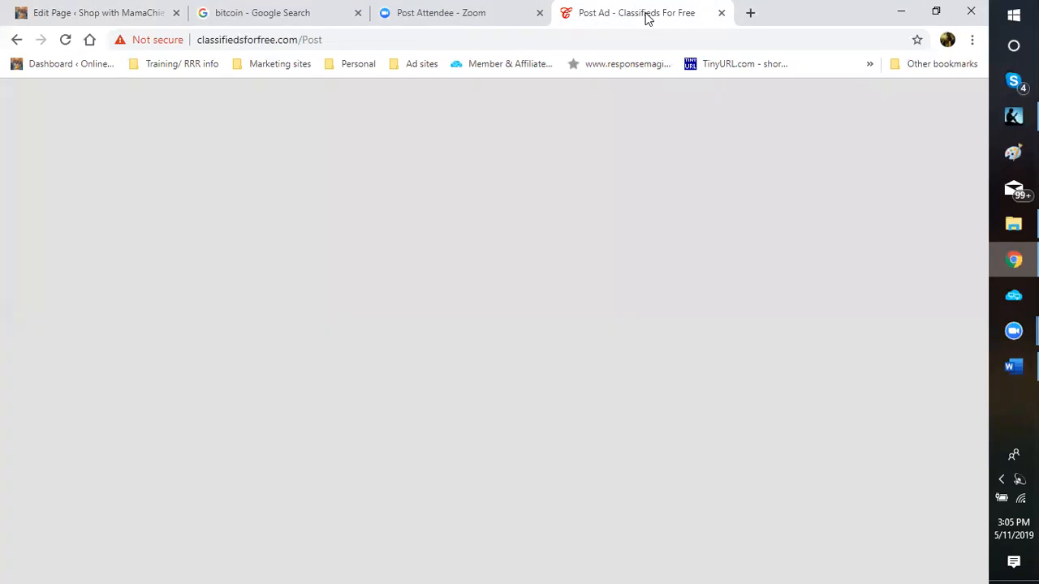
scroll(514, 368, down, 2)
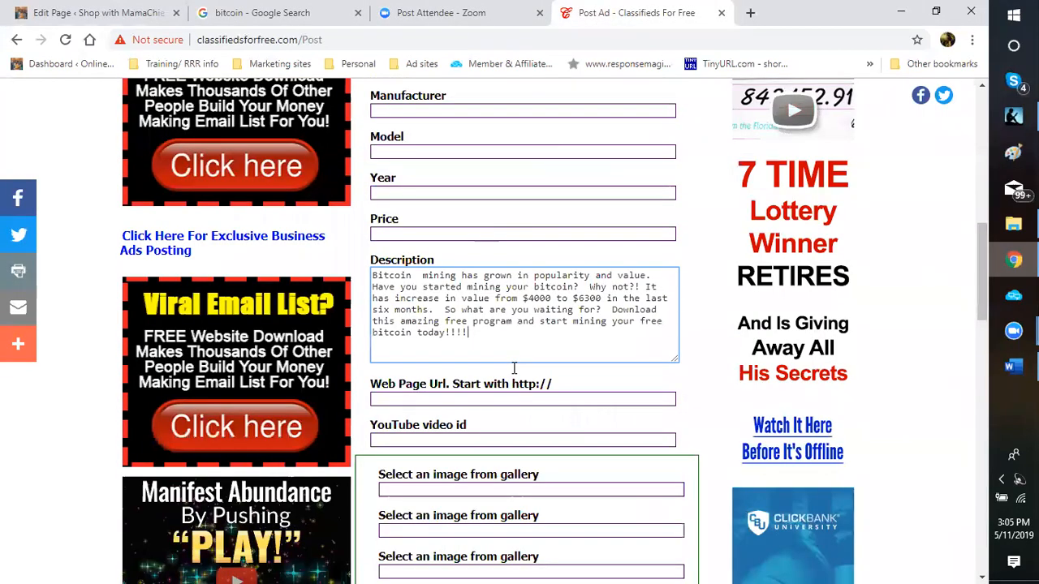
scroll(503, 358, down, 2)
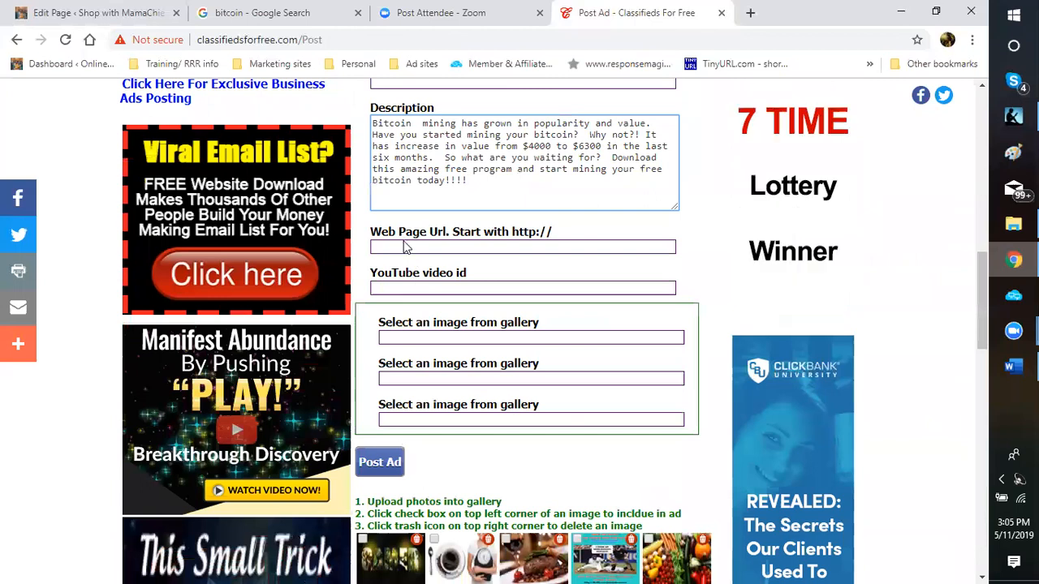
click(404, 246)
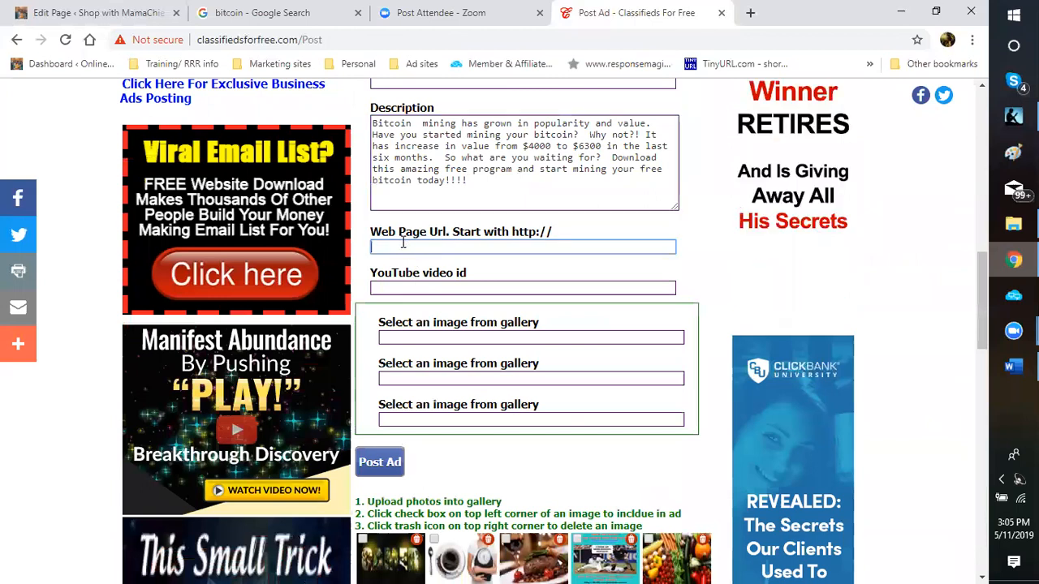
right_click(414, 245)
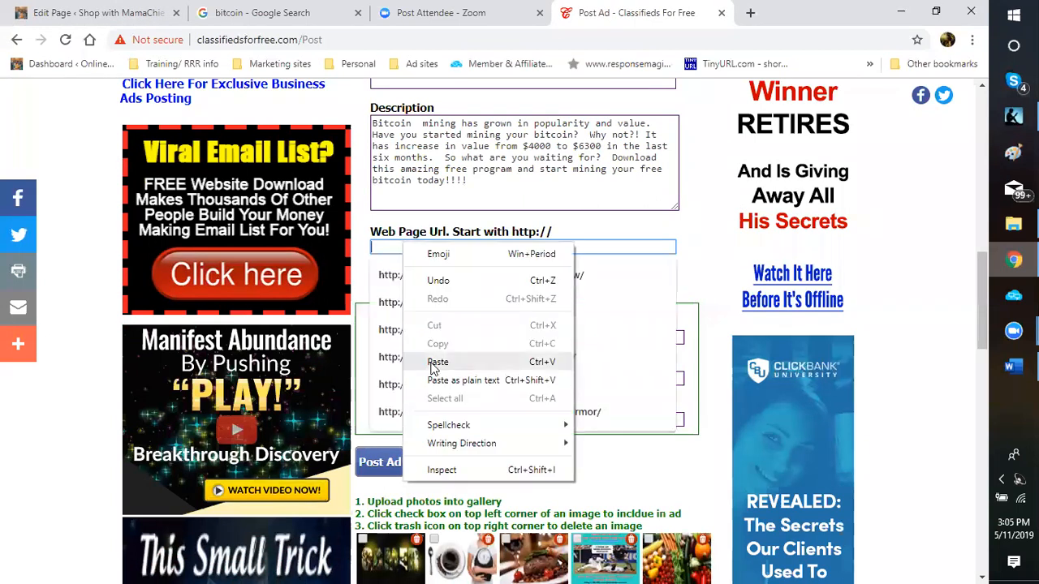
click(432, 368)
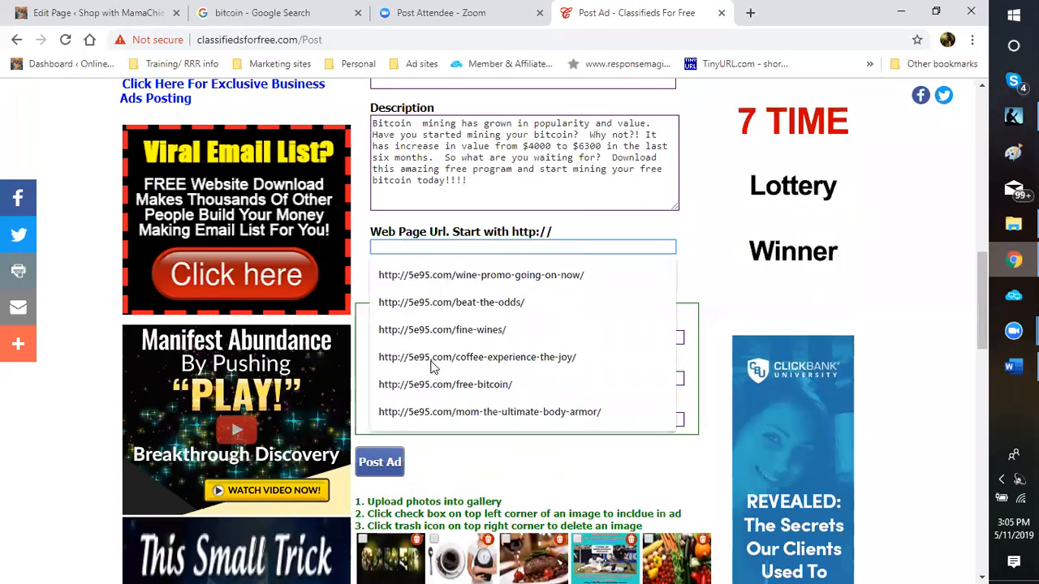
right_click(395, 247)
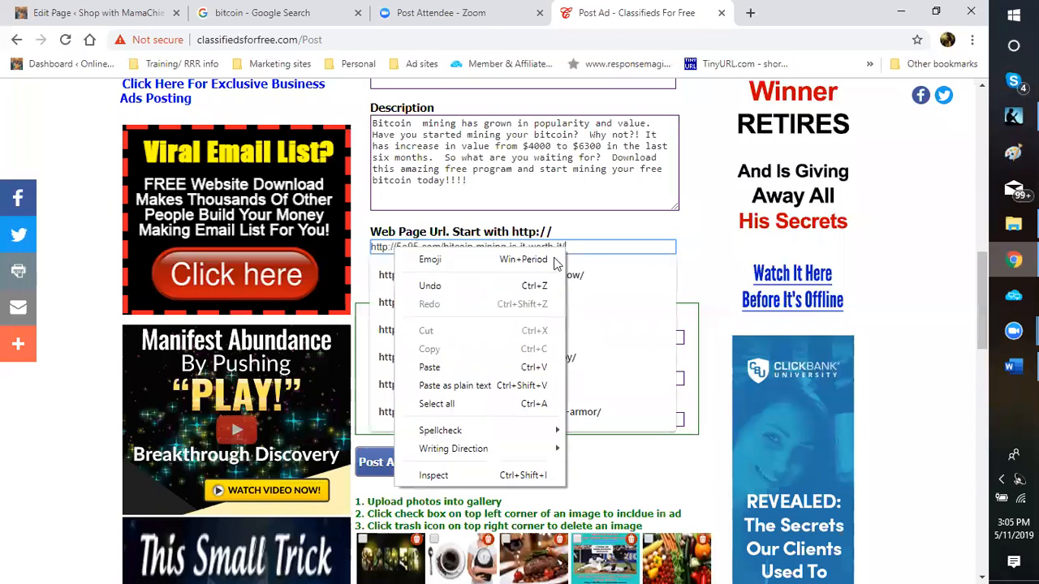
click(705, 277)
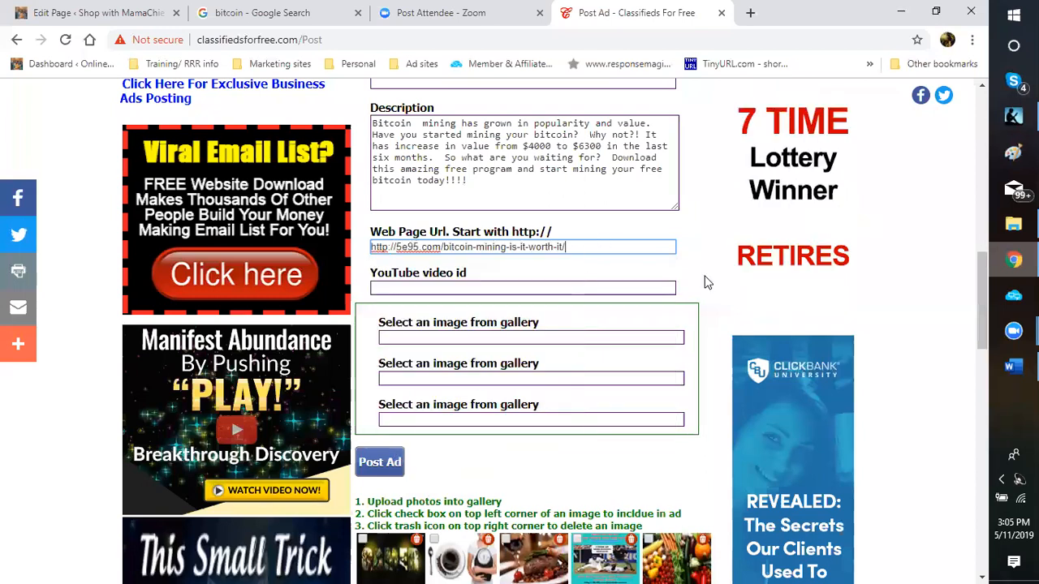
Step: Move past the YouTube video id field down to the gallery's Choose File and Upload Image controls
scroll(519, 186, down, 1)
click(512, 182)
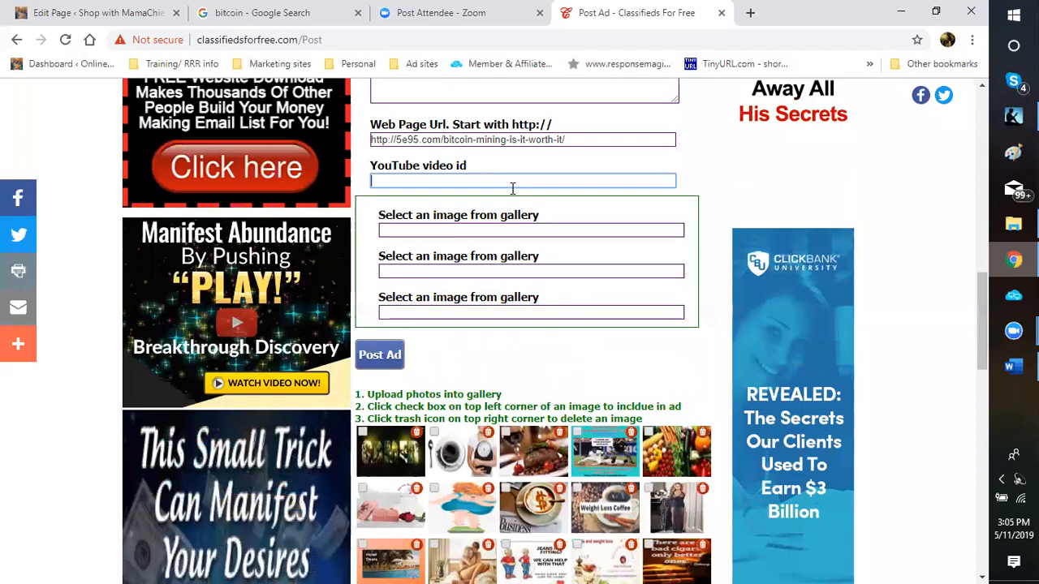
scroll(514, 200, down, 1)
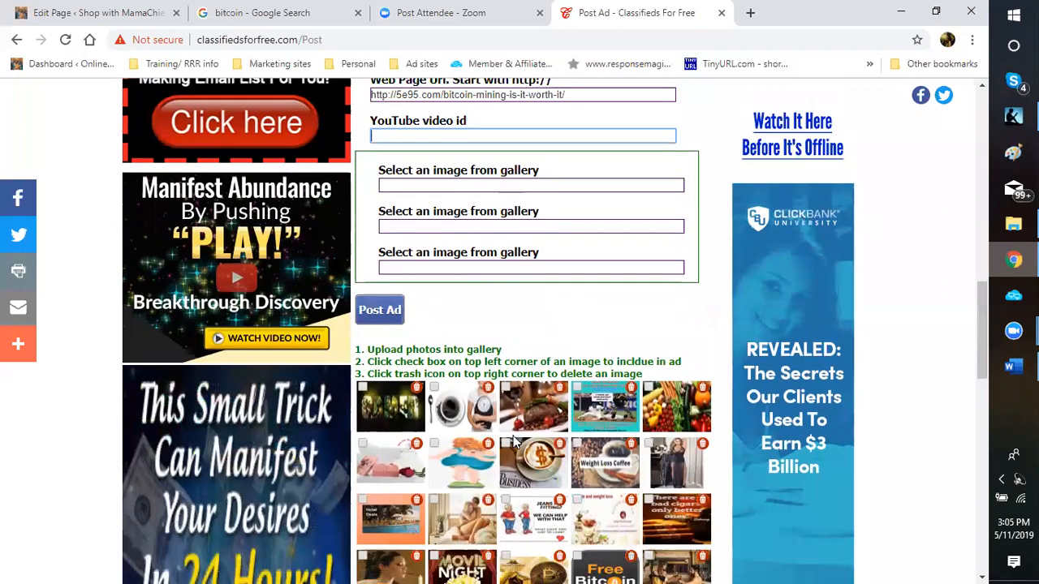
scroll(535, 373, down, 2)
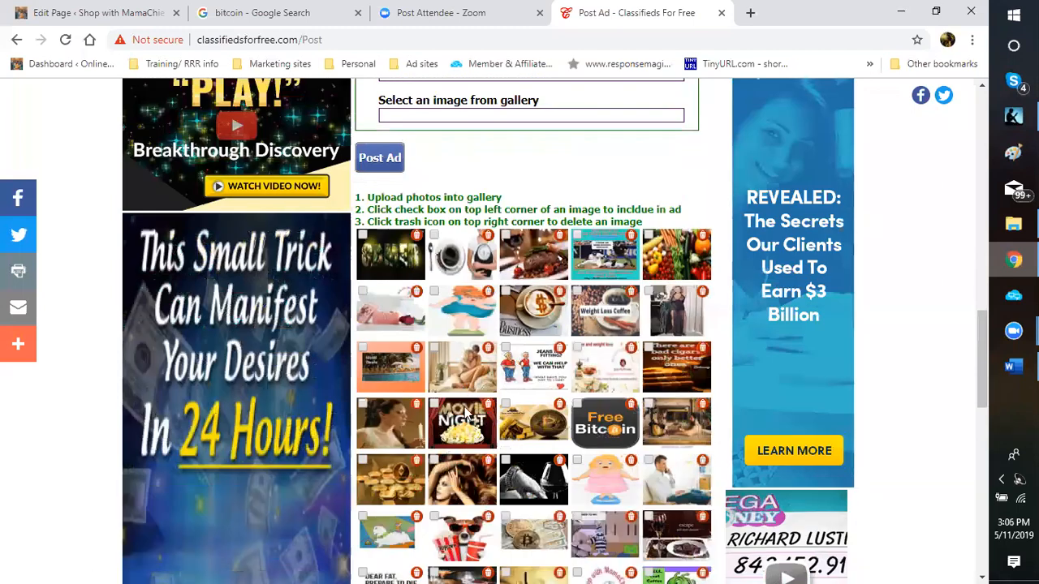
scroll(466, 415, down, 1)
scroll(465, 414, down, 2)
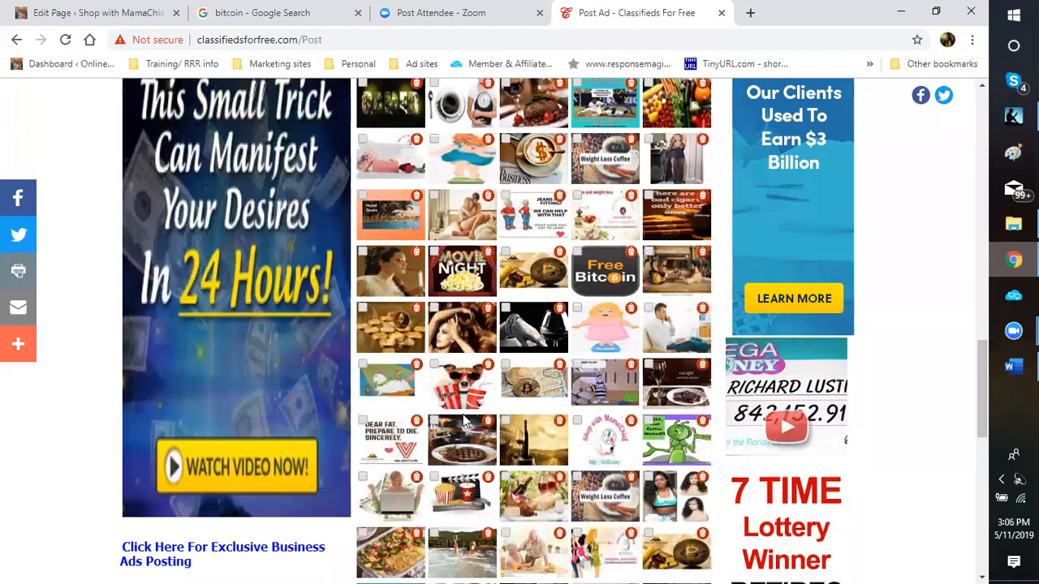
scroll(463, 411, down, 2)
scroll(462, 414, down, 3)
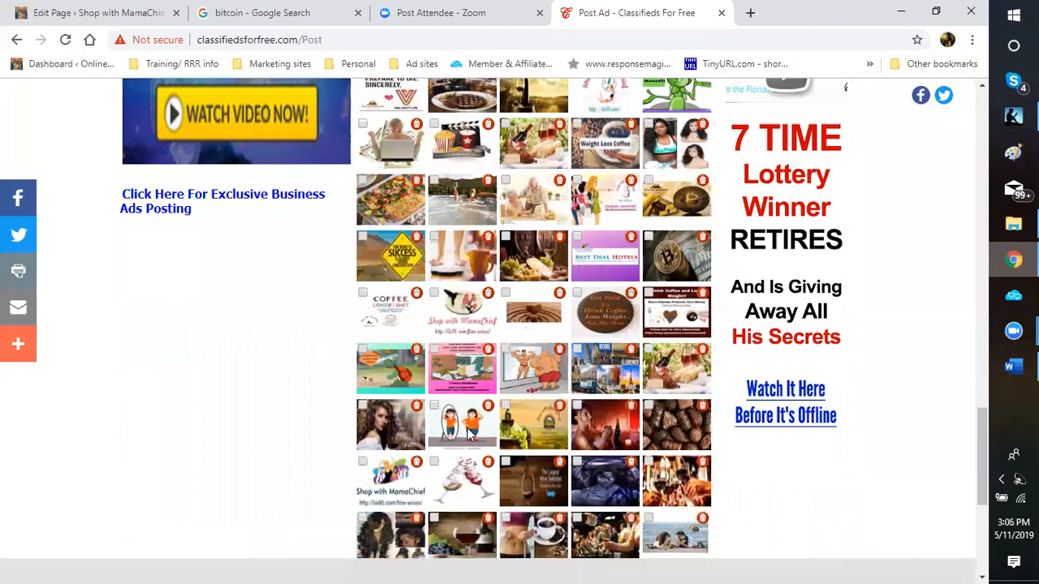
scroll(410, 447, down, 5)
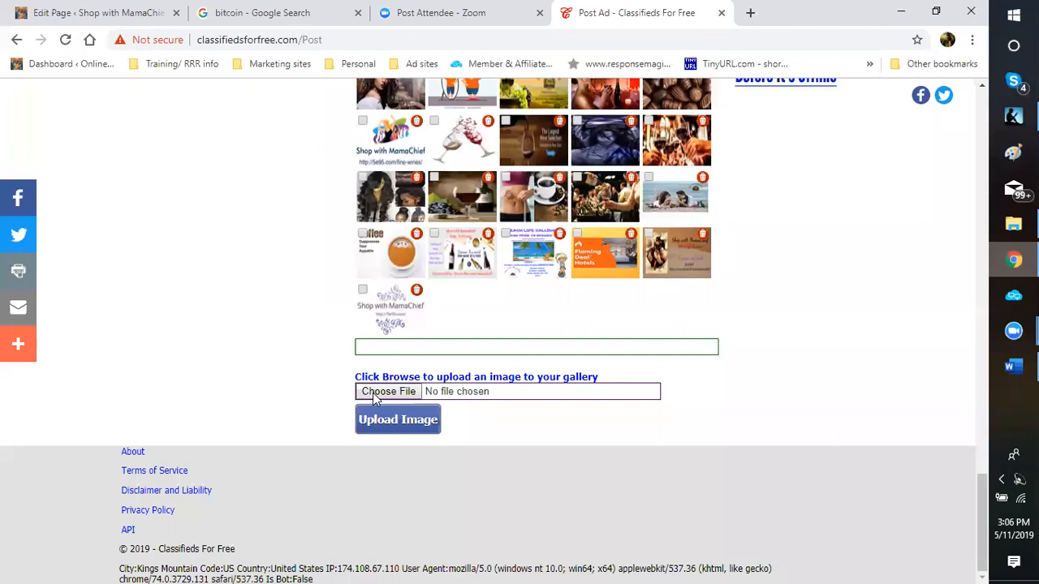
Step: Open the image file picker on the blogging pictures > bitcoin gold folder
click(378, 396)
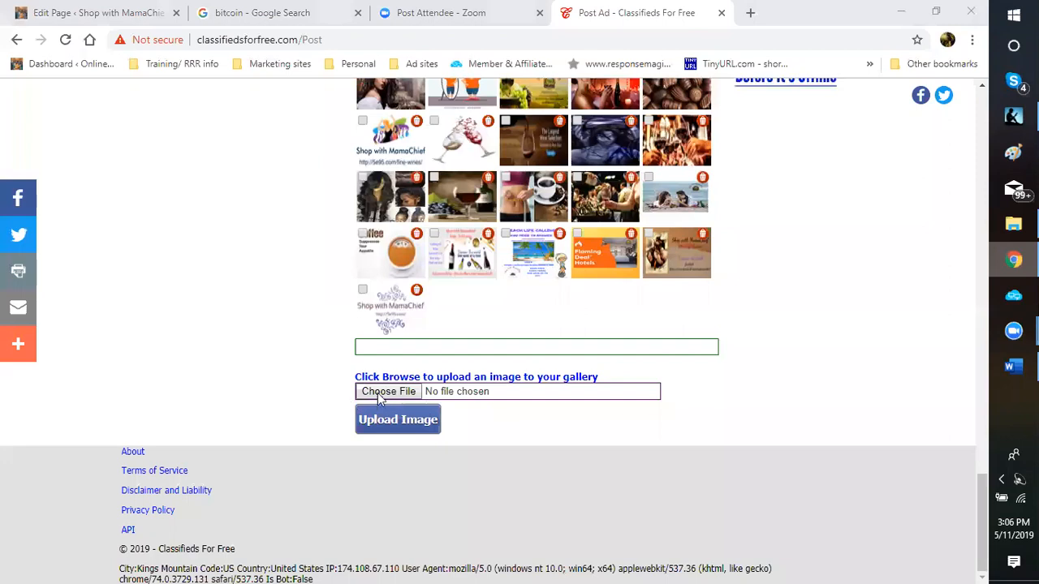
click(378, 392)
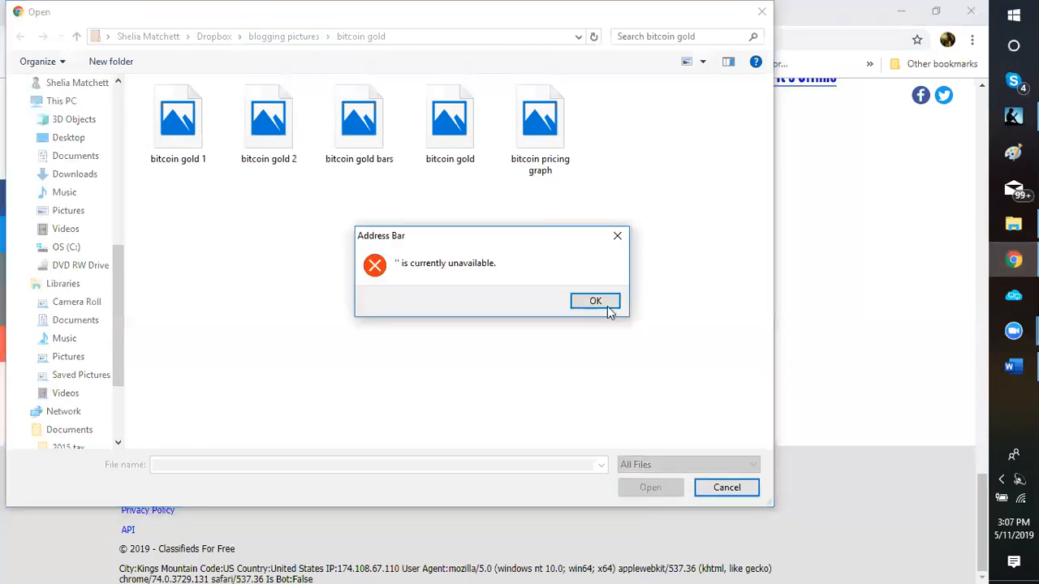
Step: Dismiss the location error, open the logos folder and pick the Mr. Bean - Bitcoin image
click(609, 305)
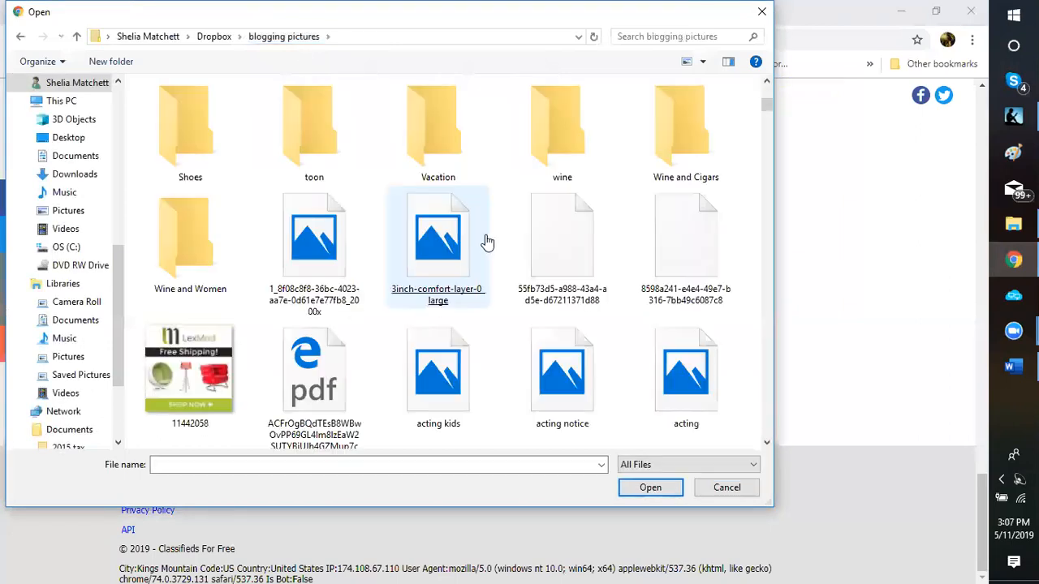
scroll(522, 225, up, 3)
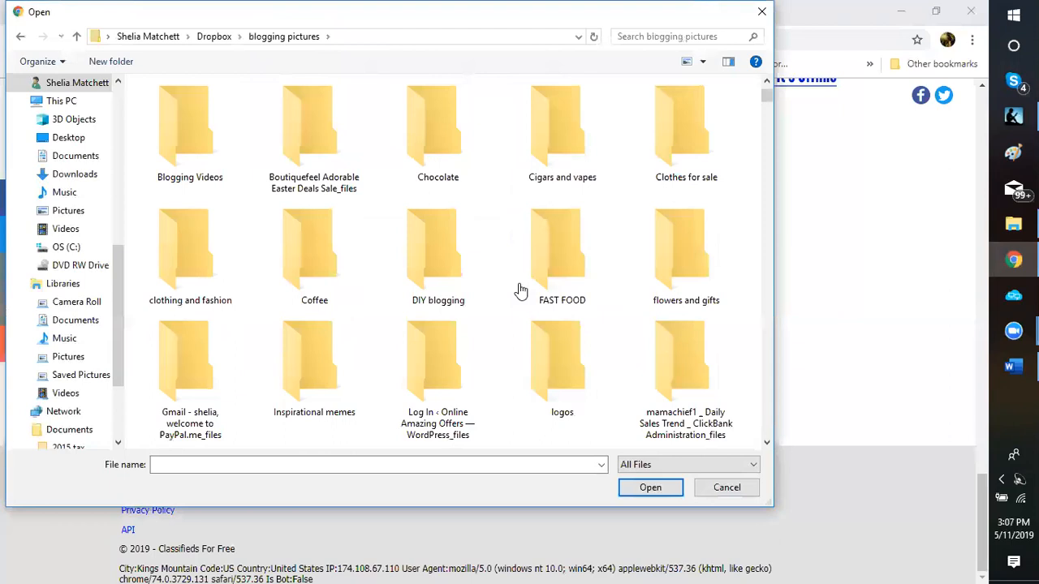
click(555, 384)
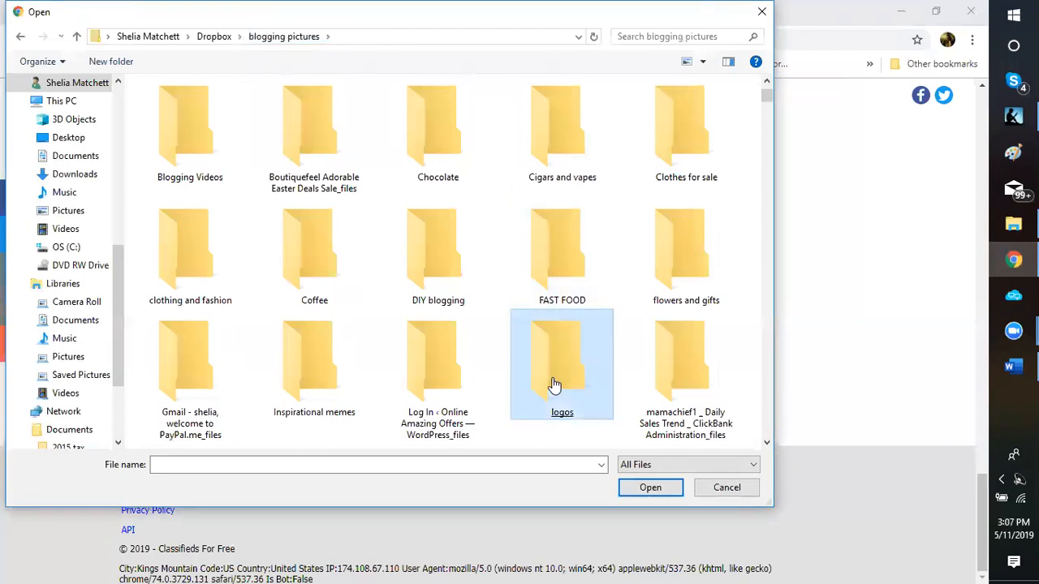
click(555, 384)
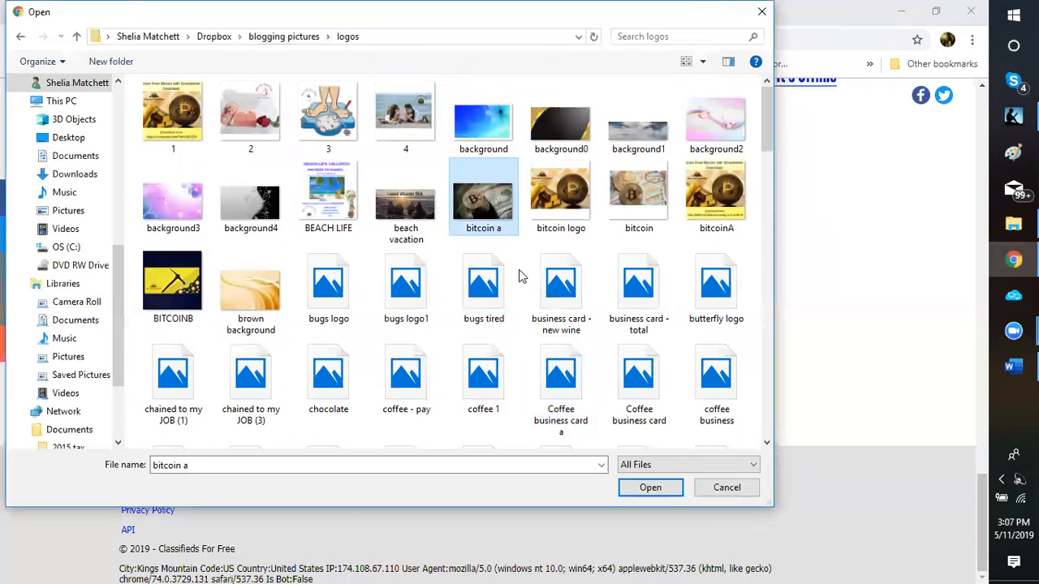
scroll(518, 269, down, 2)
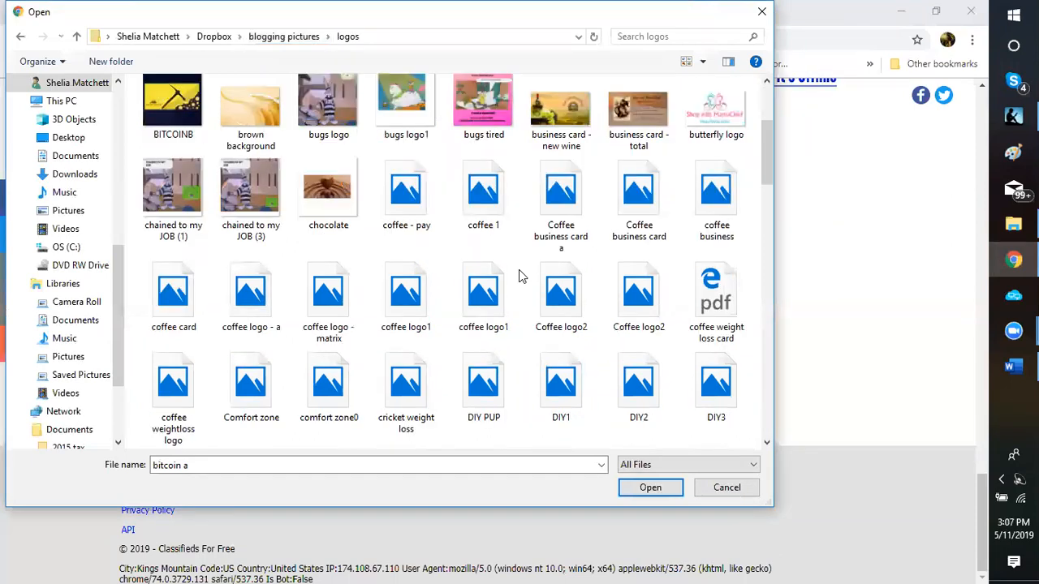
scroll(518, 269, down, 2)
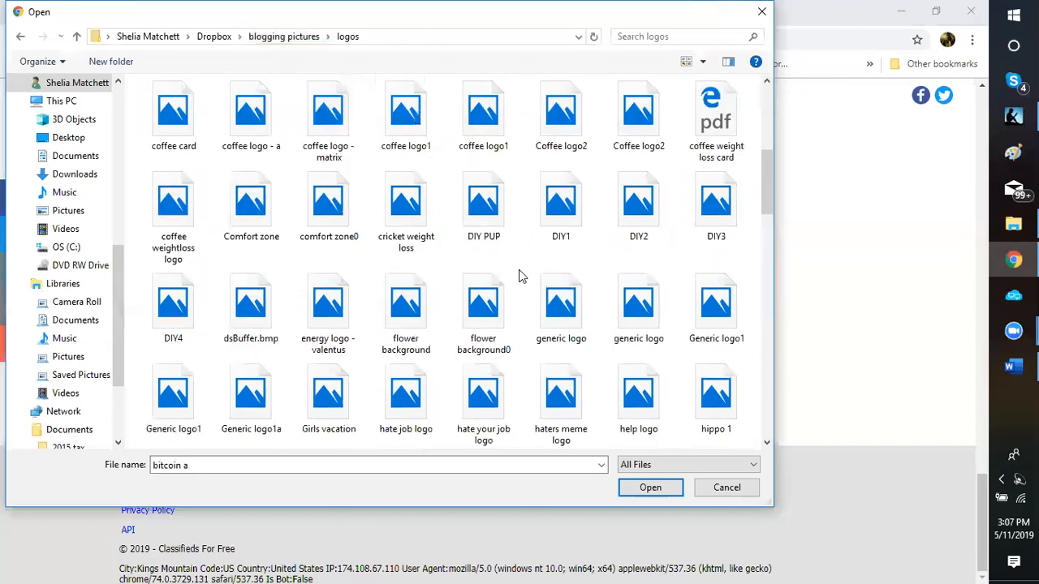
scroll(519, 270, down, 3)
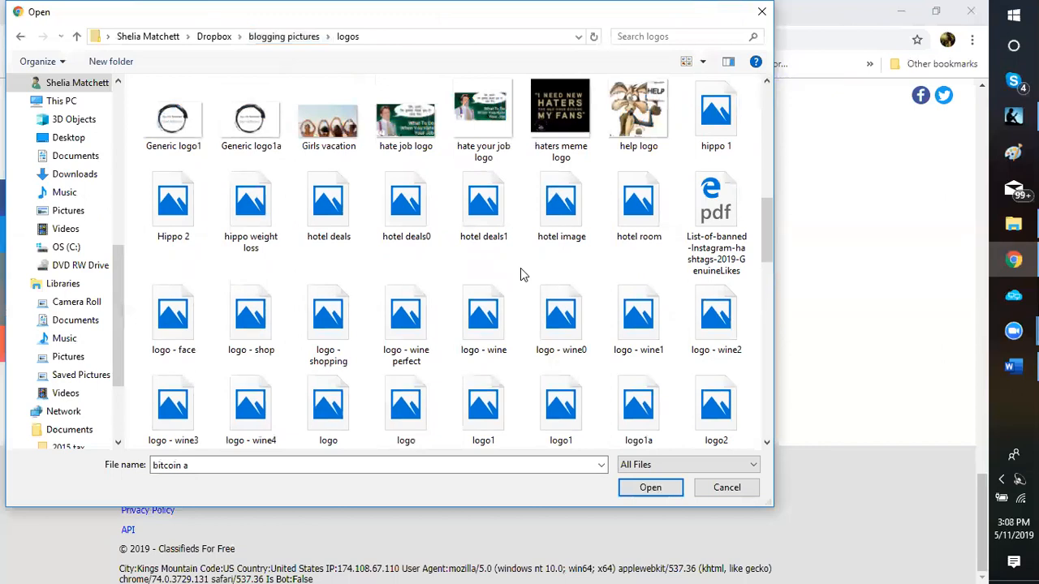
scroll(490, 391, down, 3)
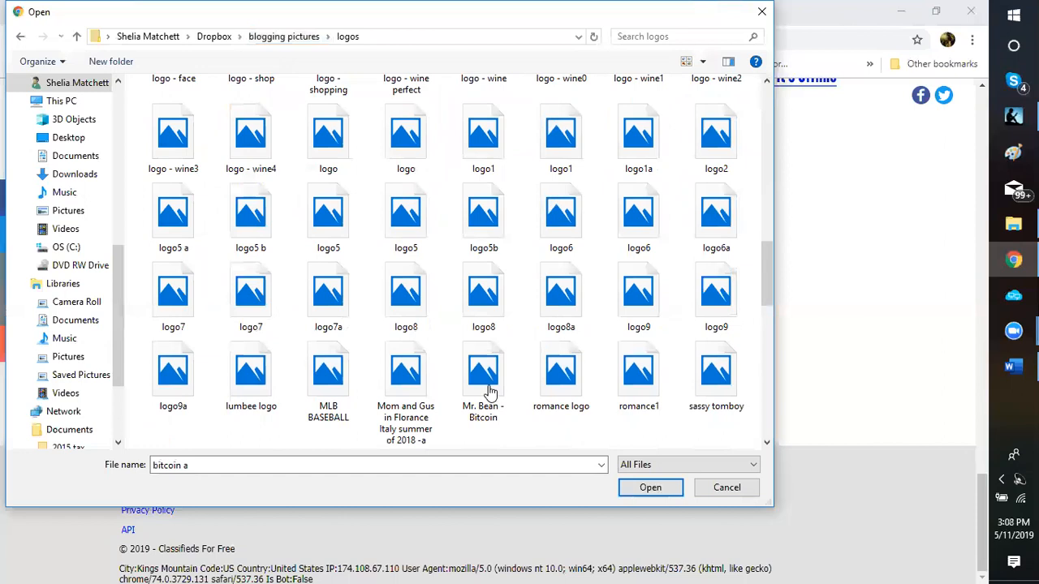
click(489, 391)
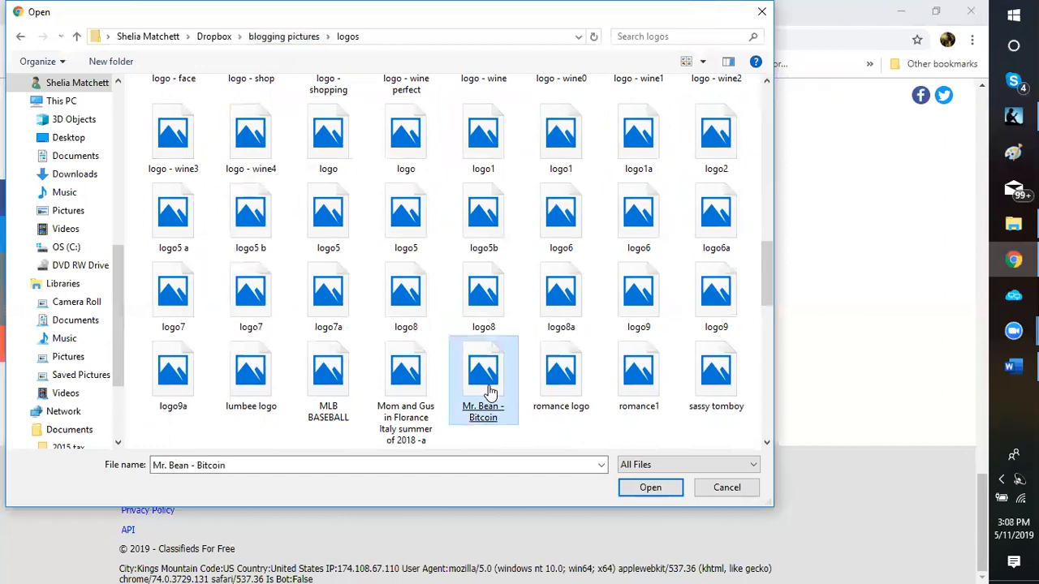
click(489, 391)
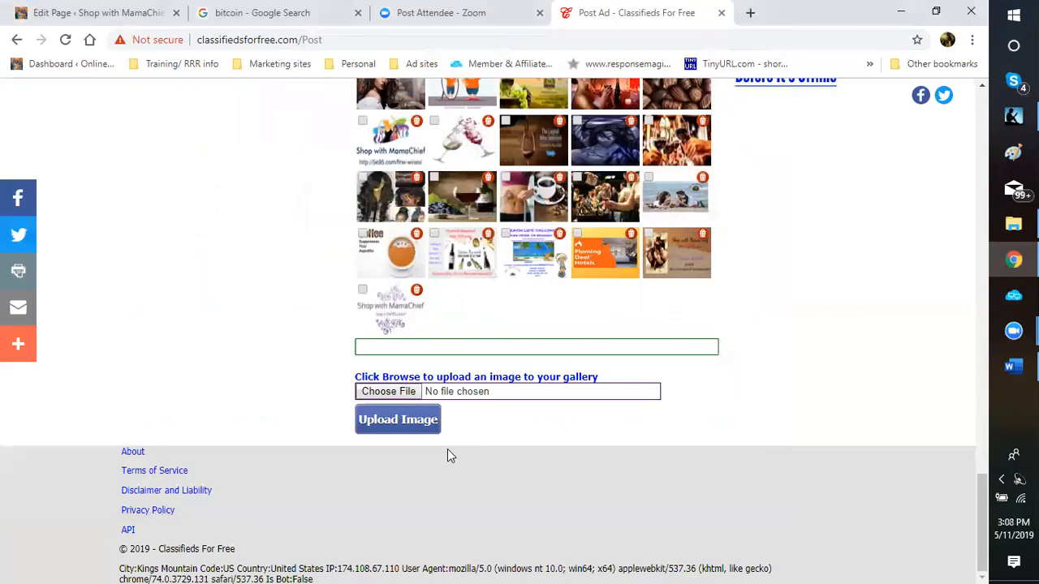
Step: Try uploading Mr. Bean - Bitcoin.png twice, then reopen the file chooser after the failure
click(400, 434)
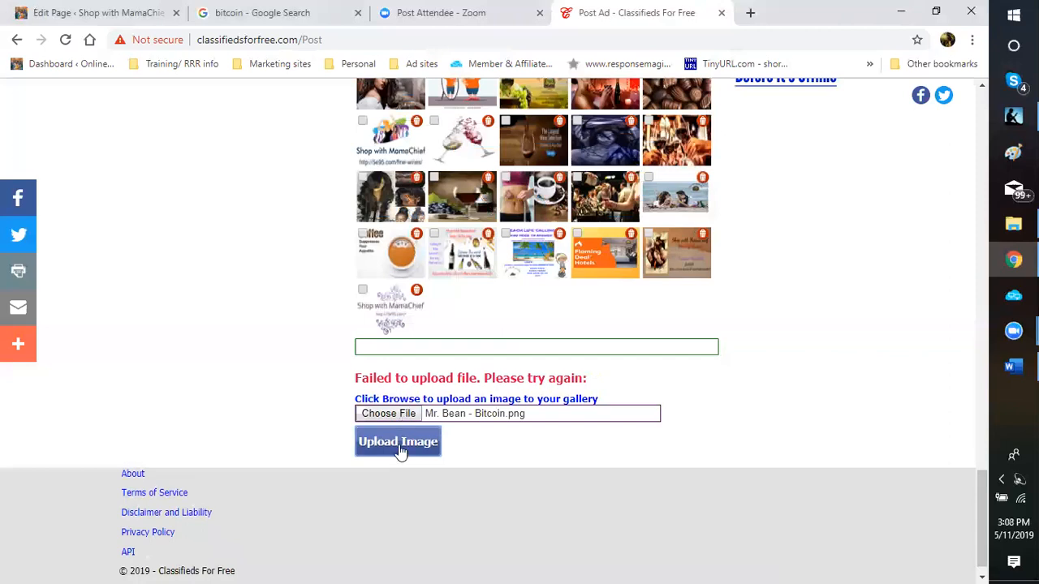
click(398, 443)
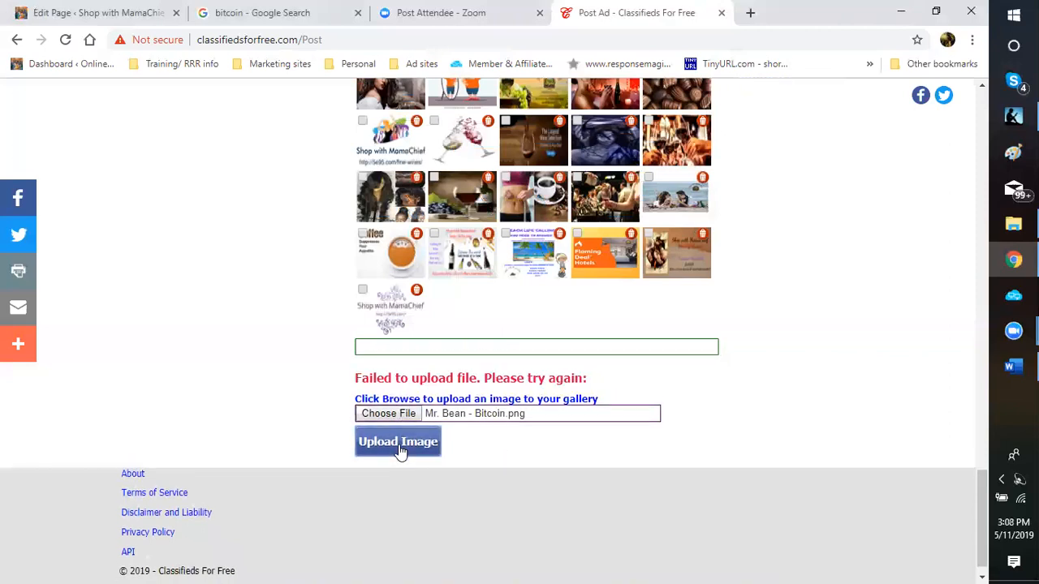
click(387, 416)
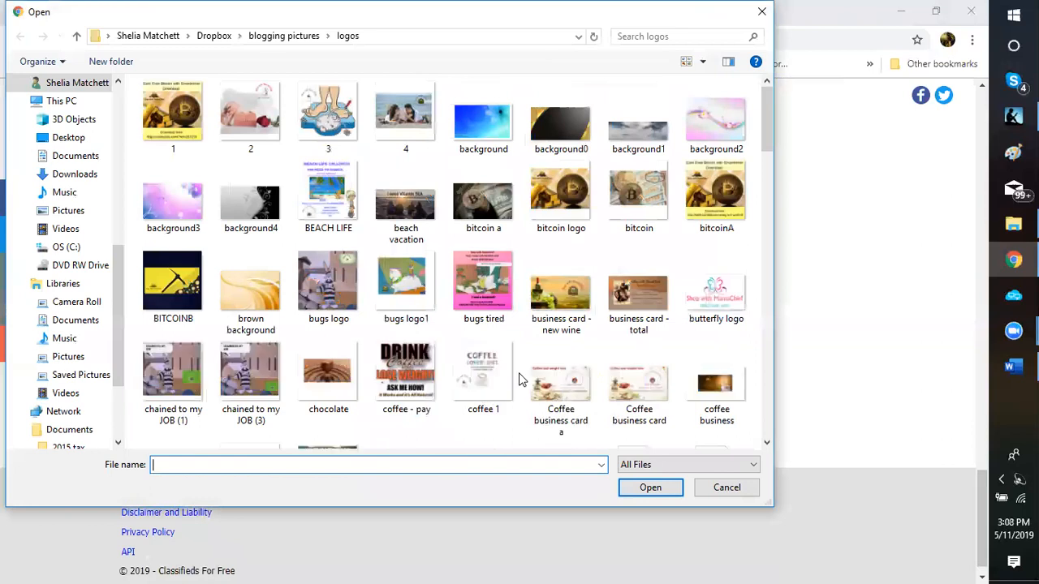
Step: Choose Mr. Bean - Bitcoin.png from the logos folder again to attach it for upload
scroll(521, 380, down, 5)
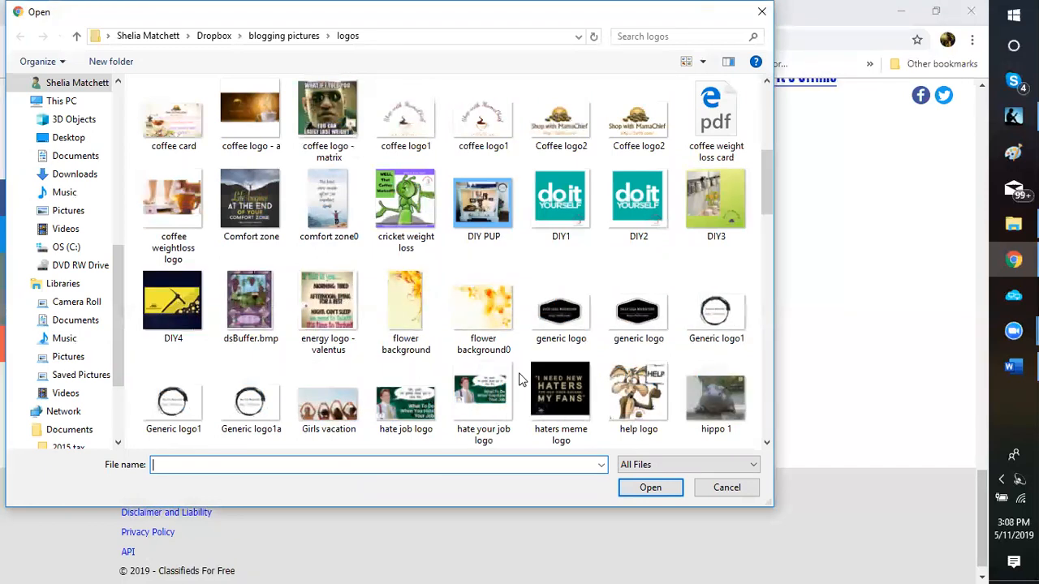
scroll(522, 379, down, 3)
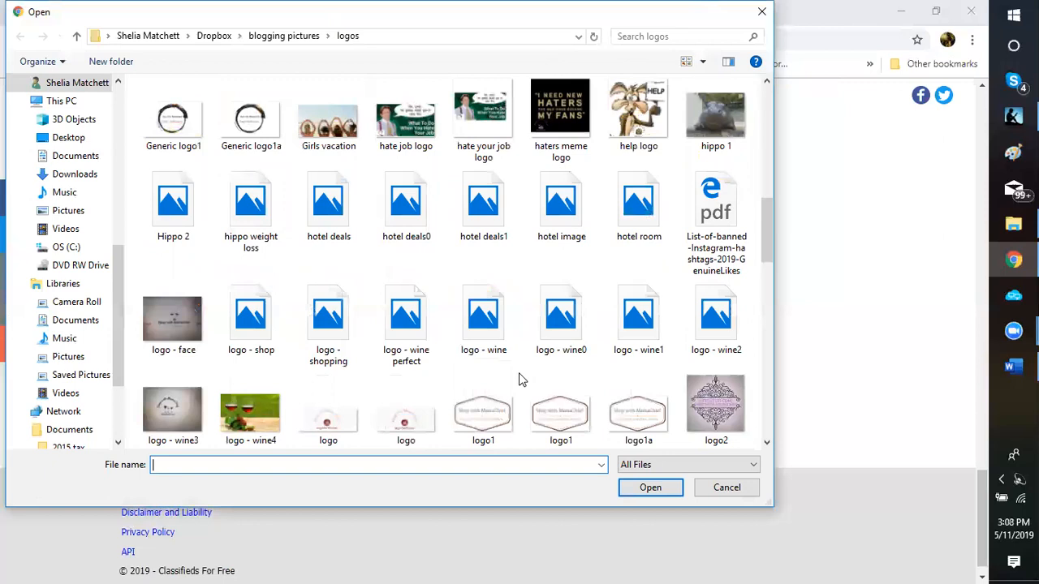
scroll(522, 379, down, 3)
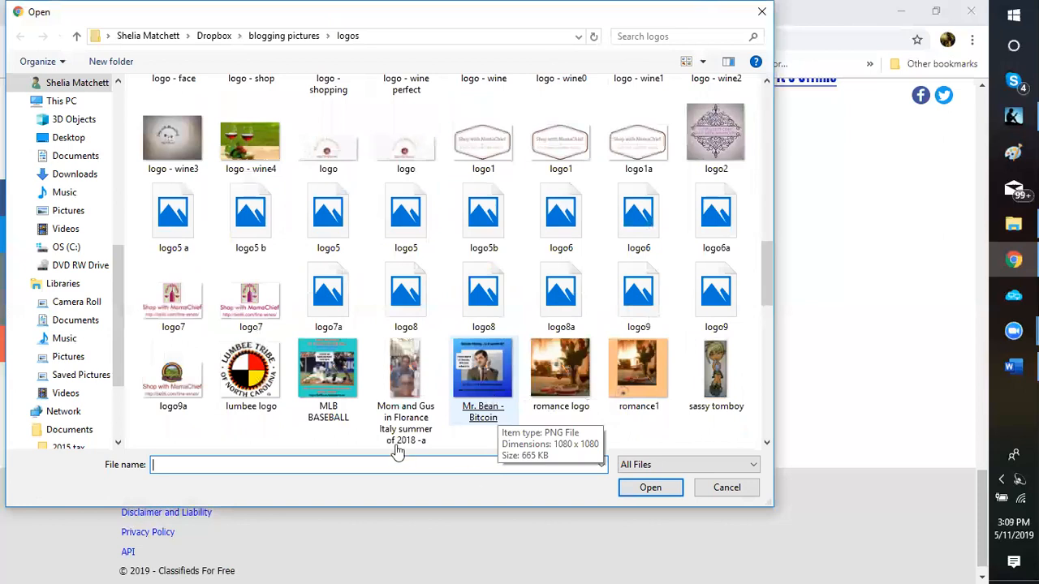
double_click(487, 389)
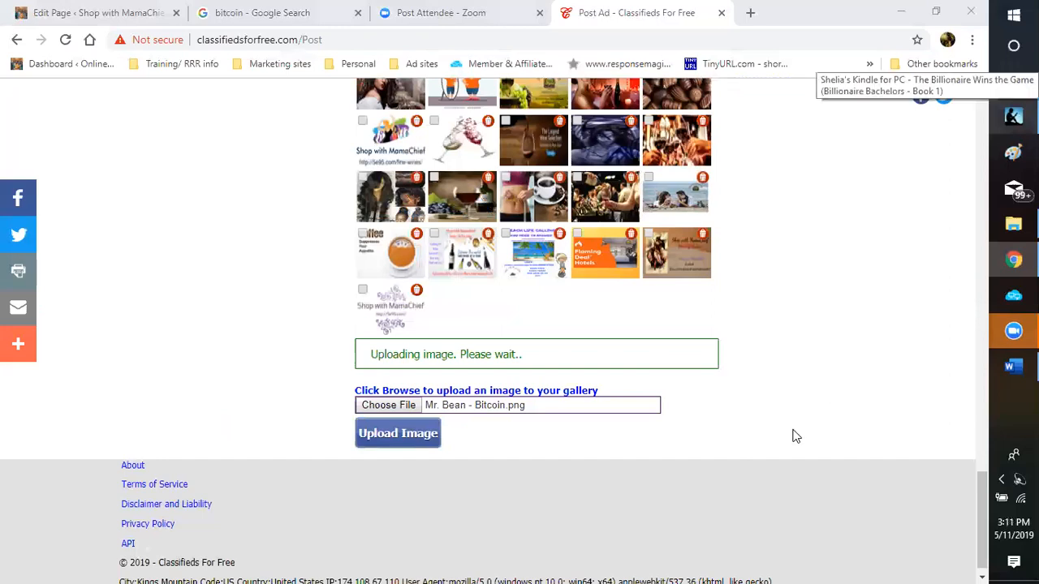
scroll(784, 410, up, 1)
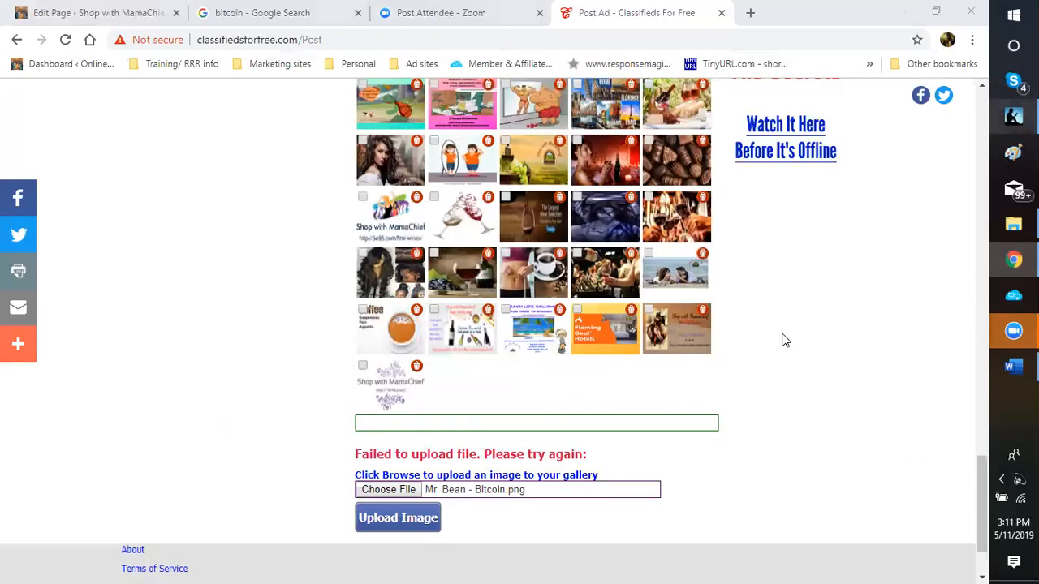
scroll(783, 341, up, 1)
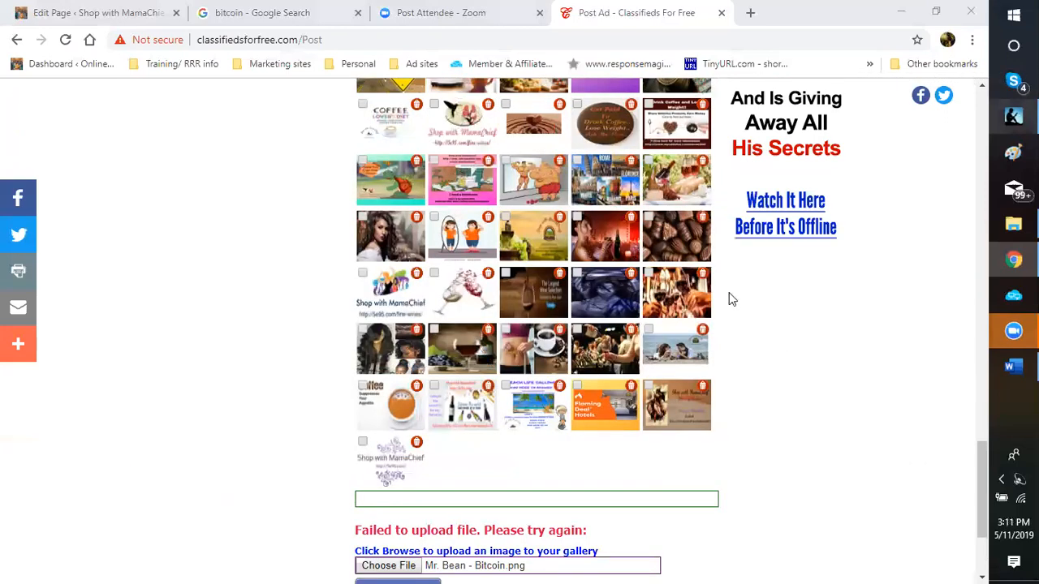
scroll(728, 297, up, 4)
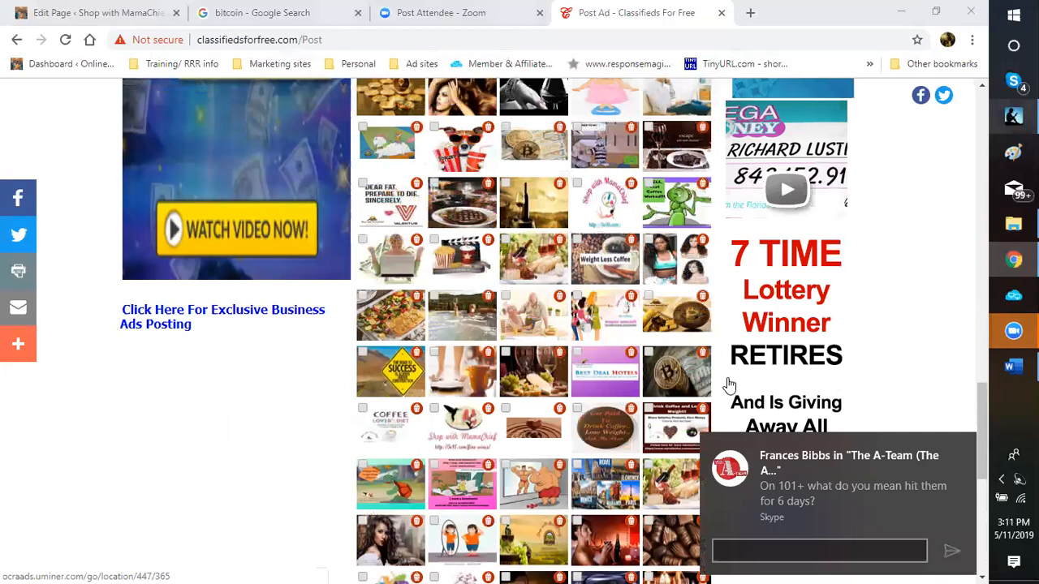
scroll(725, 384, up, 3)
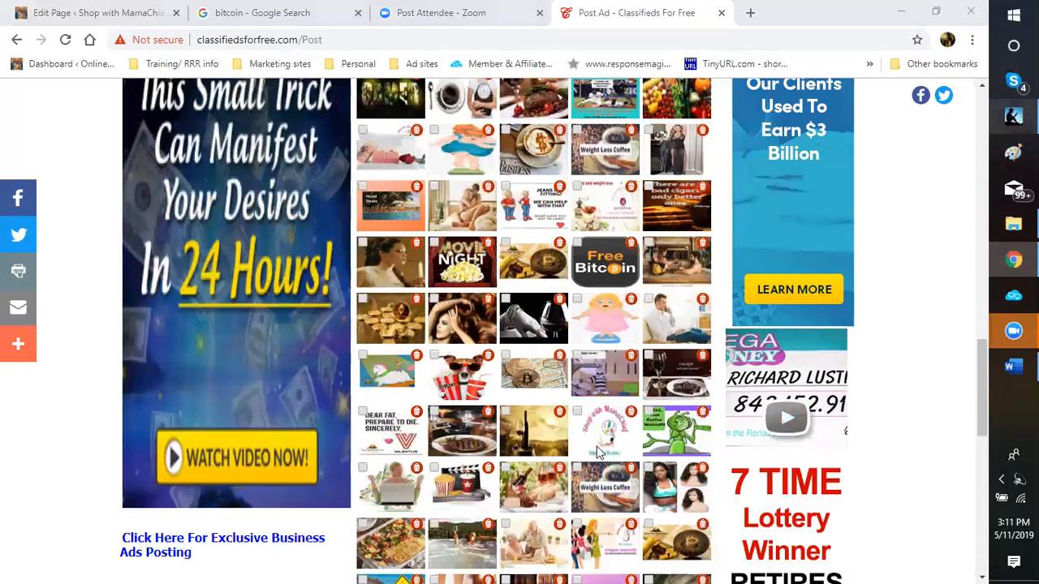
scroll(566, 323, up, 3)
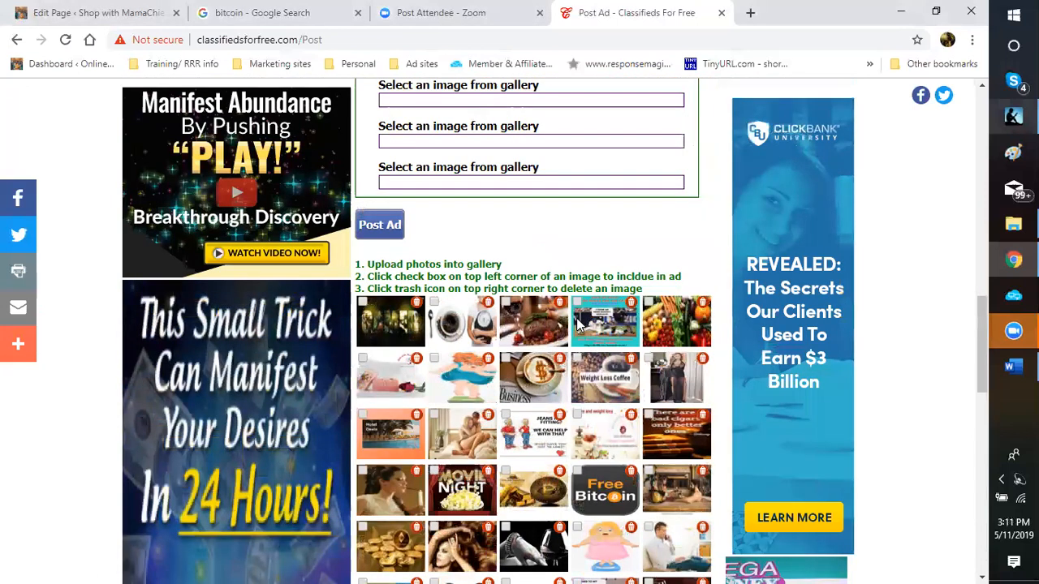
scroll(578, 323, down, 2)
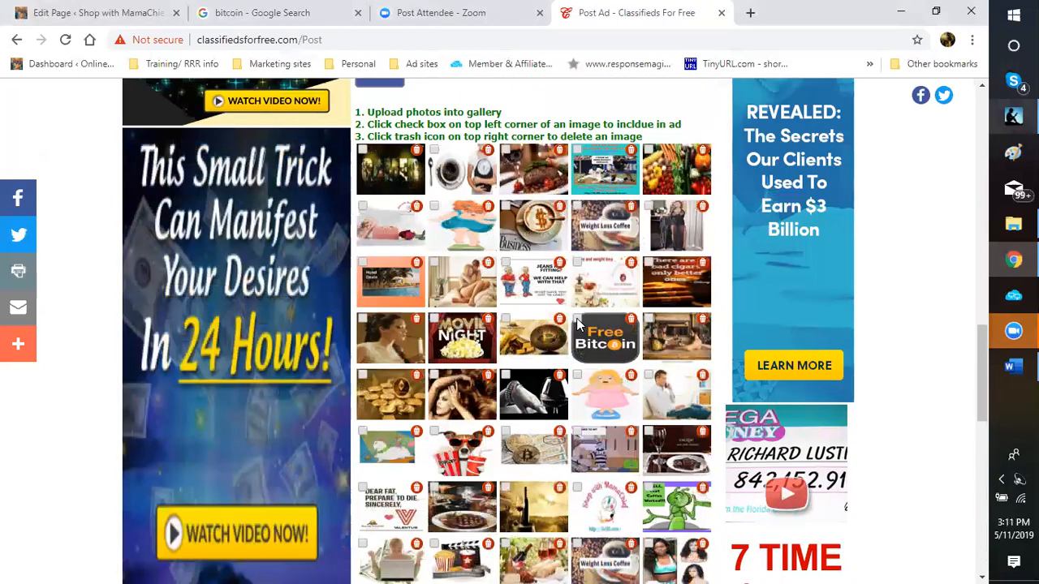
click(577, 320)
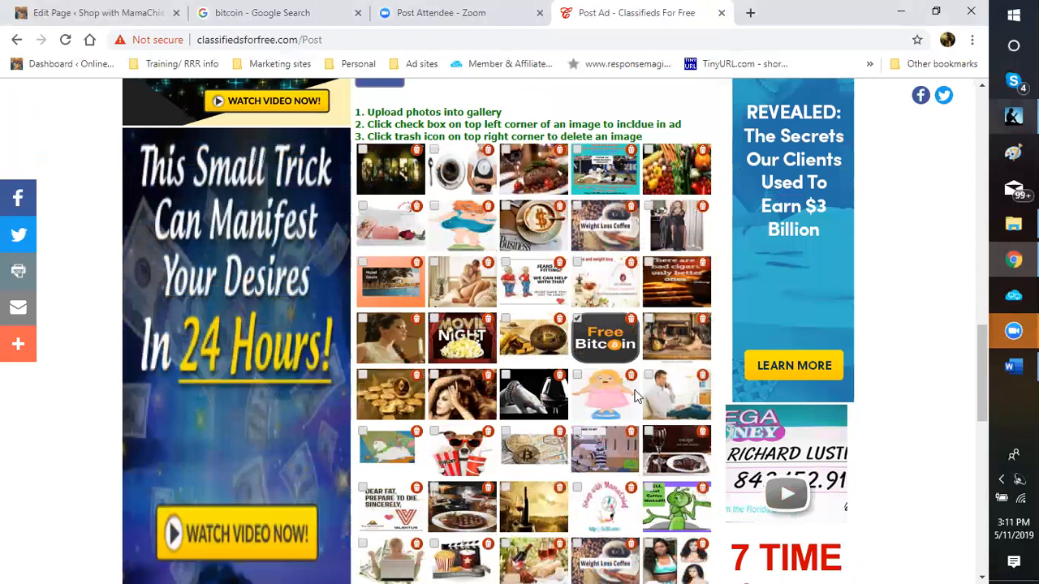
scroll(636, 392, up, 1)
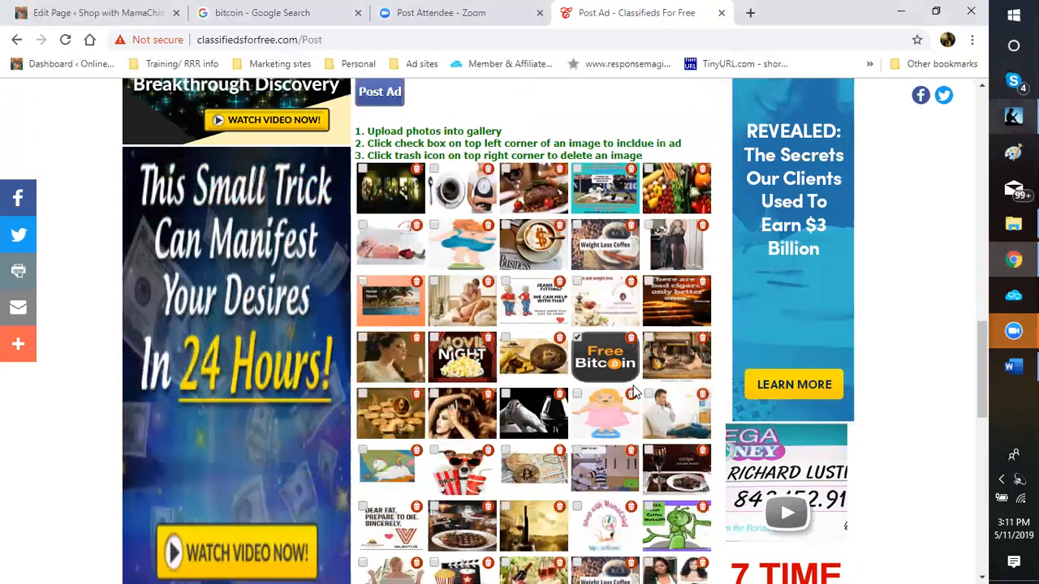
scroll(635, 392, up, 2)
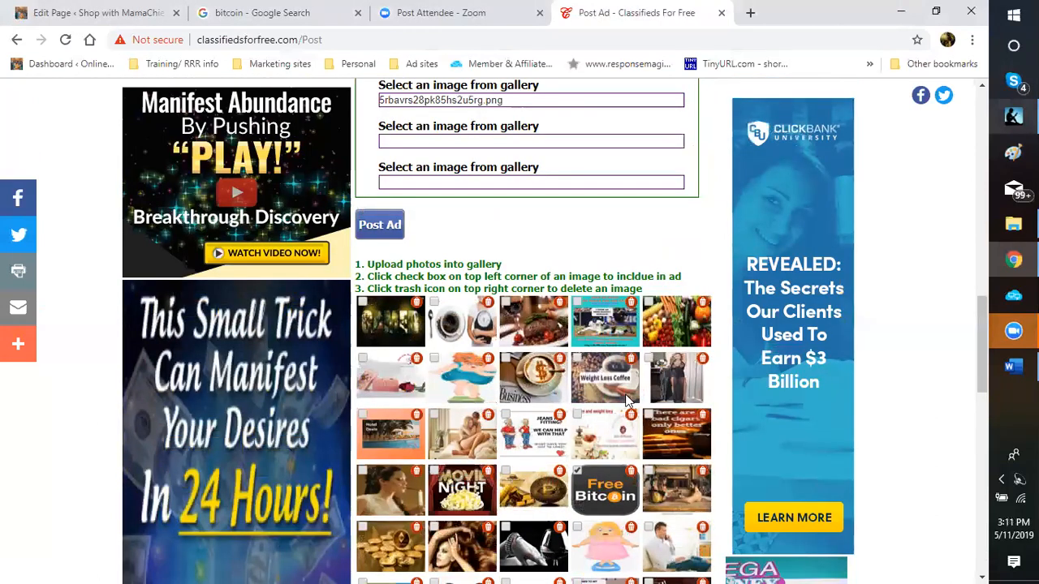
scroll(614, 384, down, 1)
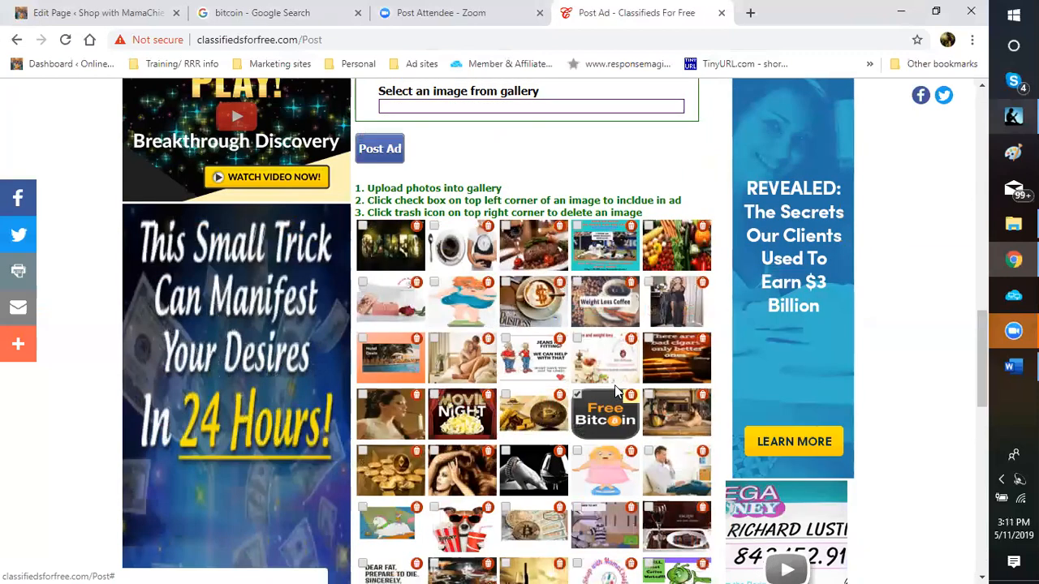
scroll(614, 386, down, 2)
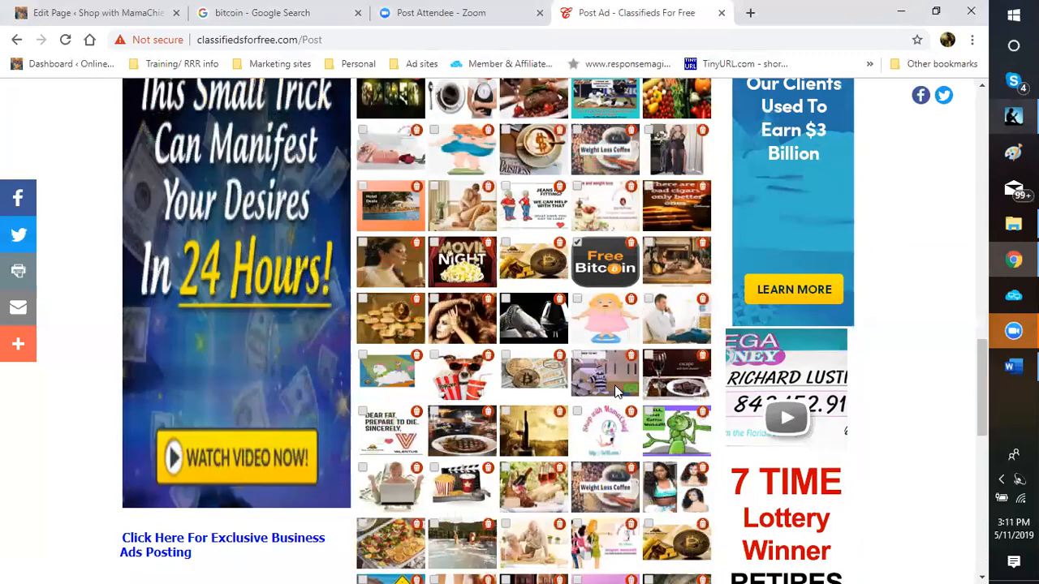
scroll(617, 391, down, 2)
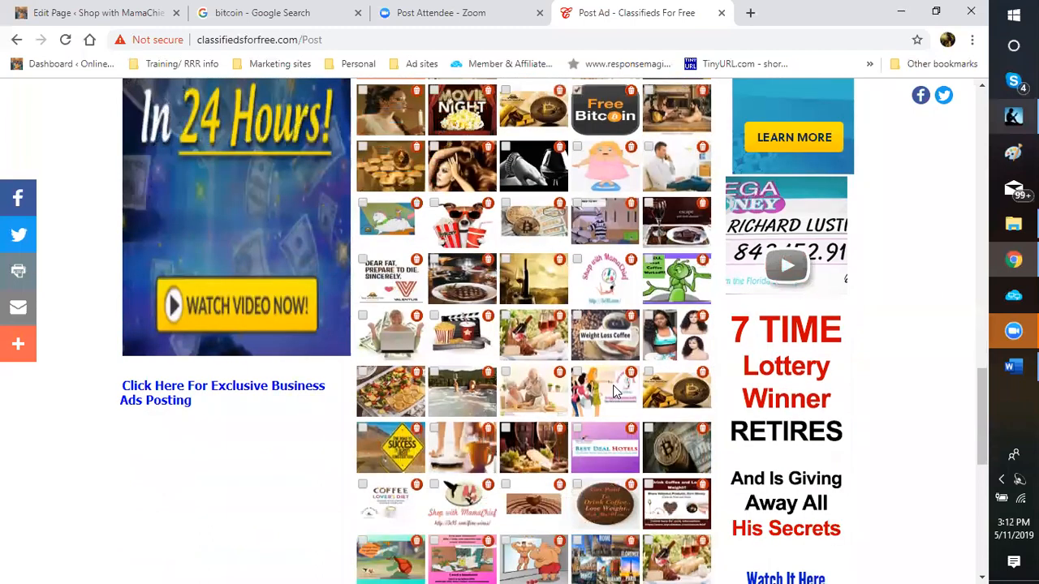
scroll(614, 392, down, 1)
scroll(614, 392, down, 2)
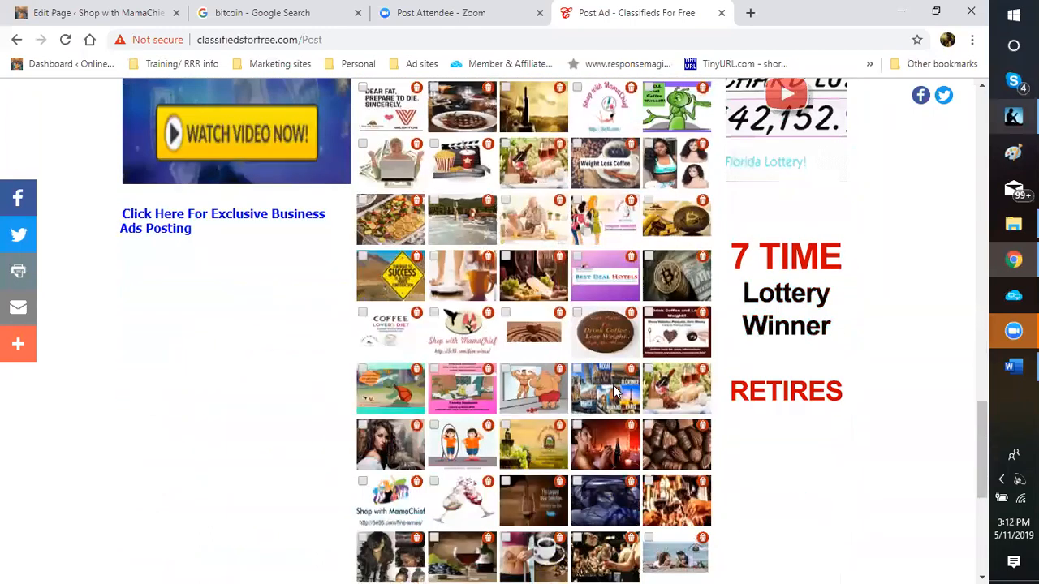
scroll(613, 384, down, 2)
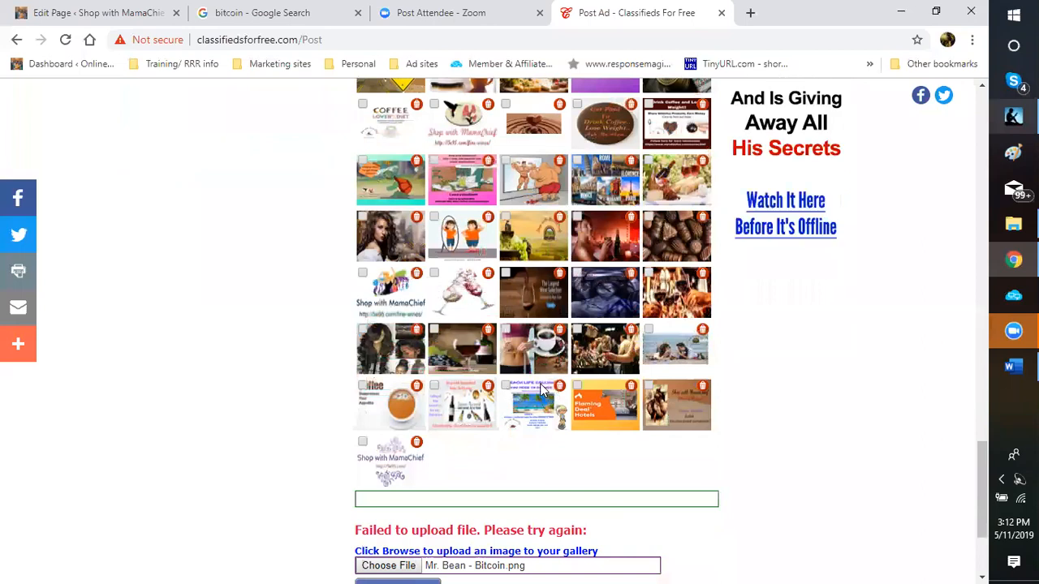
scroll(543, 390, up, 1)
scroll(544, 390, up, 1)
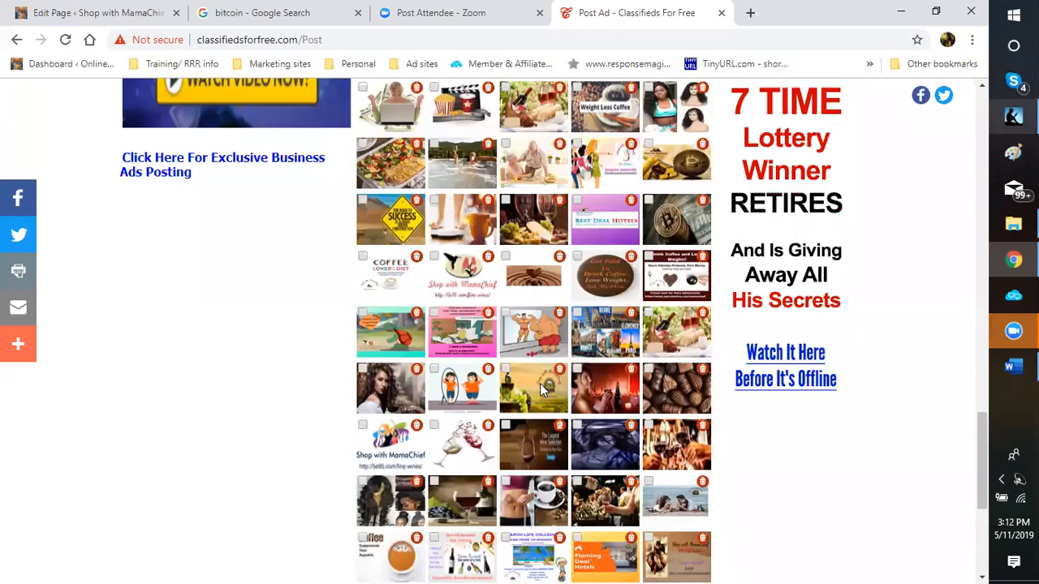
scroll(544, 390, up, 1)
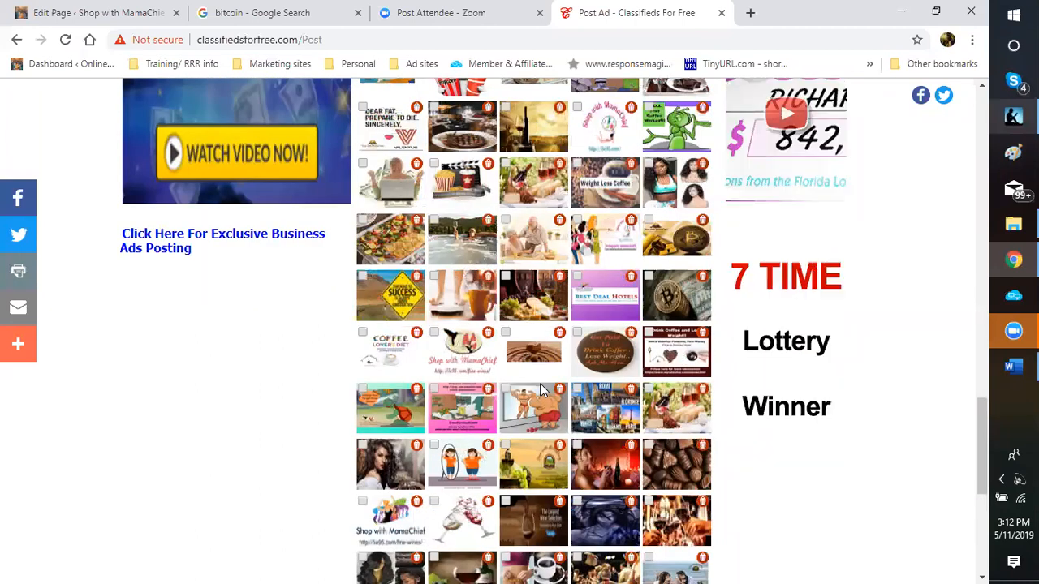
scroll(544, 390, up, 1)
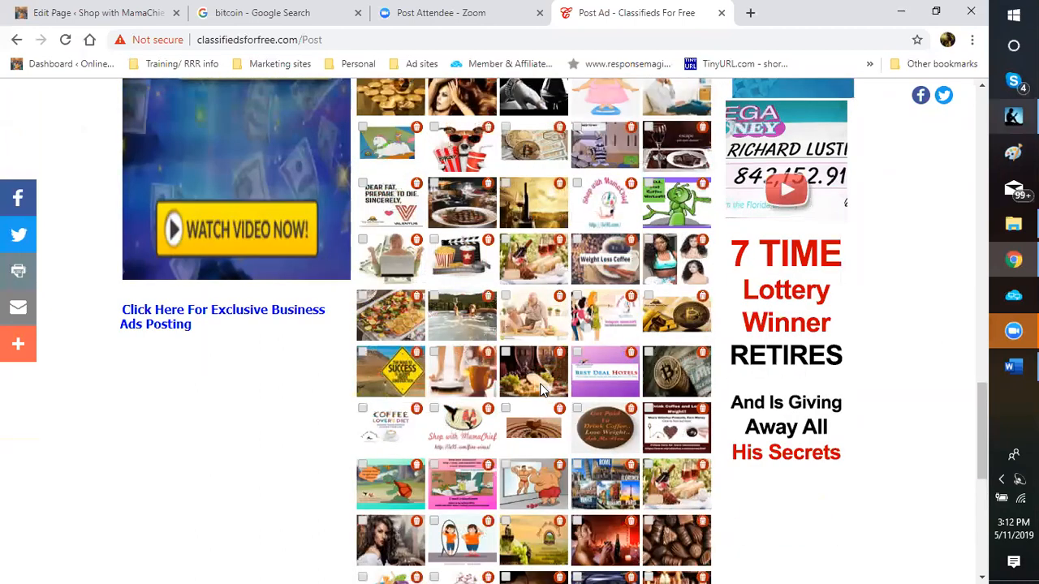
scroll(544, 390, up, 1)
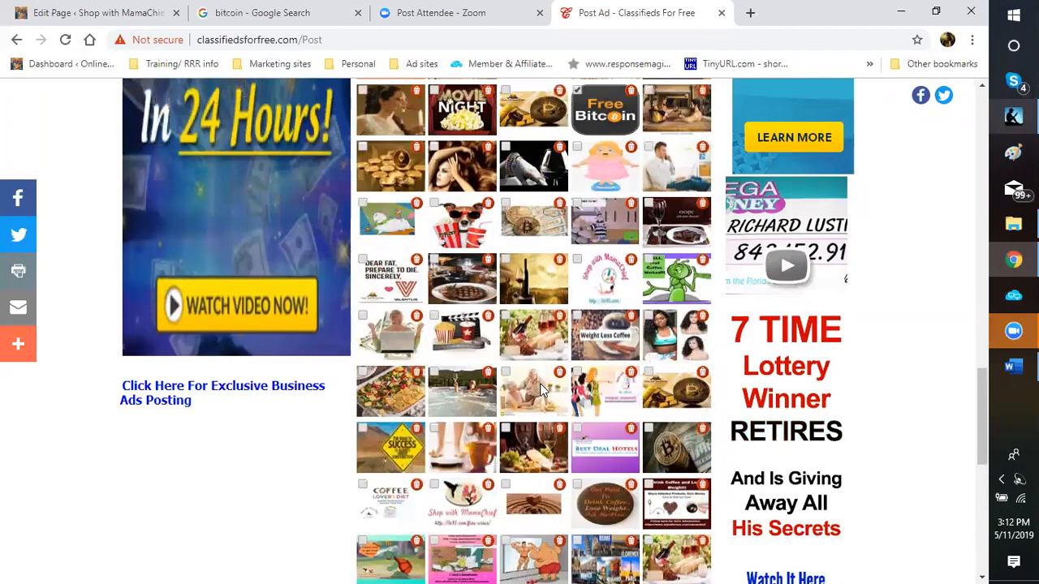
scroll(544, 390, up, 1)
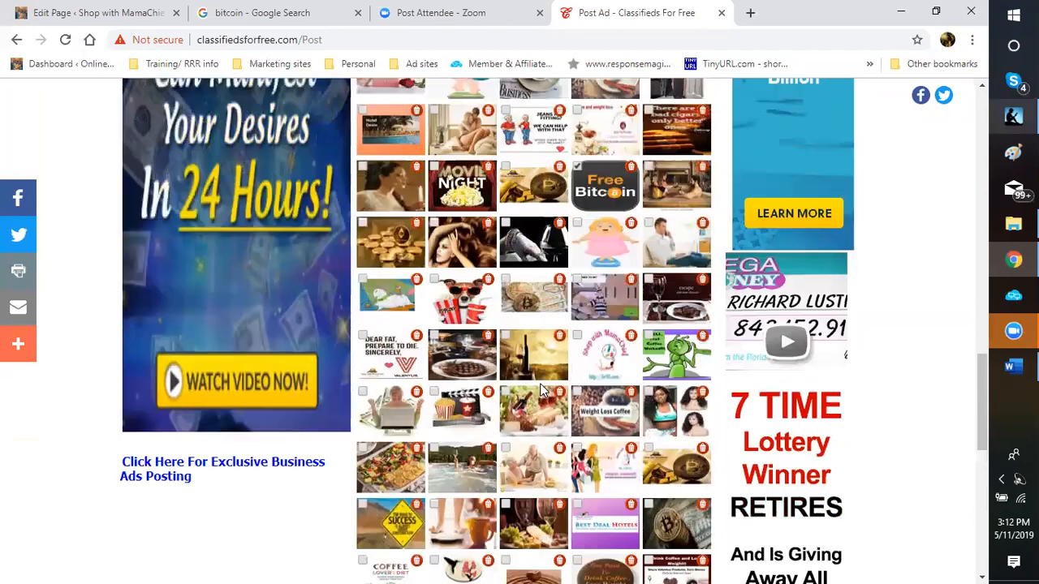
scroll(542, 391, up, 2)
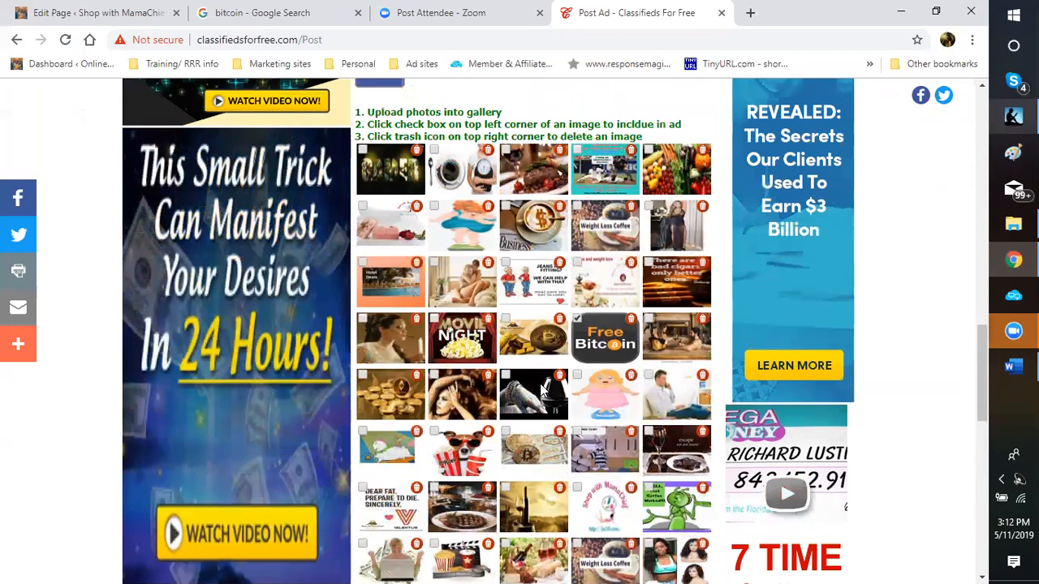
scroll(544, 390, down, 1)
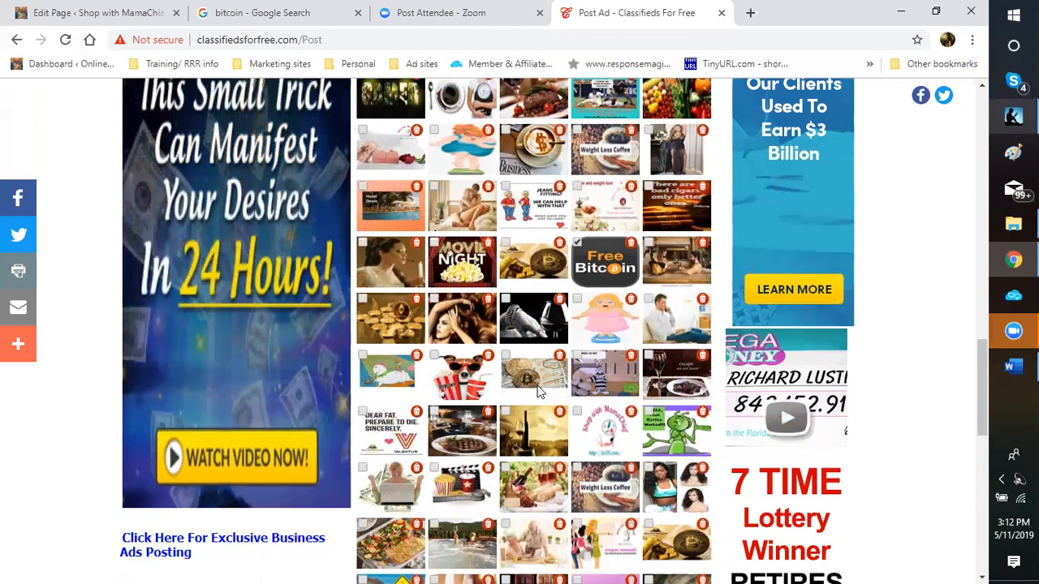
scroll(535, 393, down, 8)
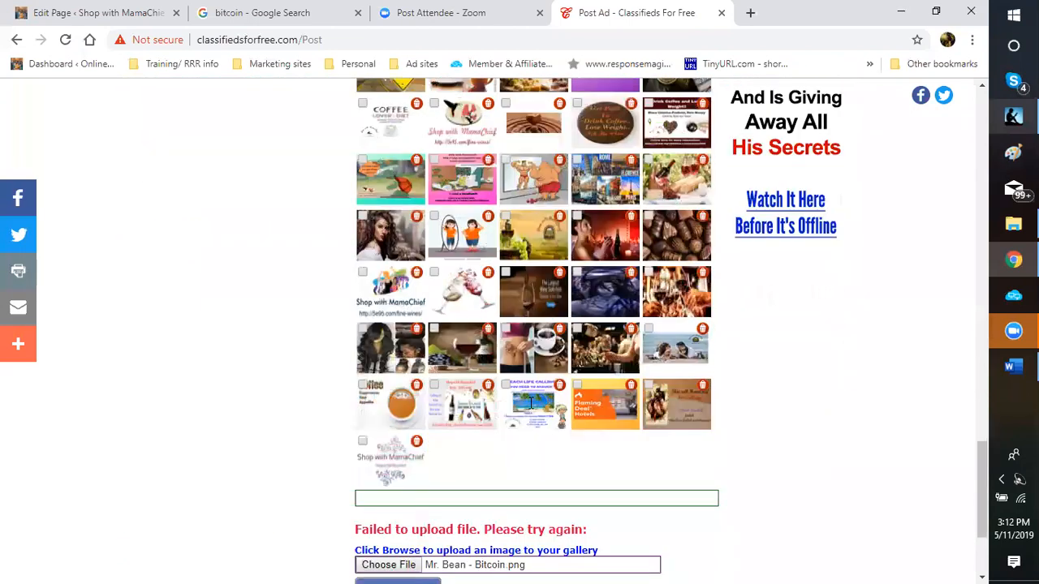
scroll(400, 471, down, 3)
Step: Retry the gallery upload, then pick the bitcoin image file from disk
click(395, 449)
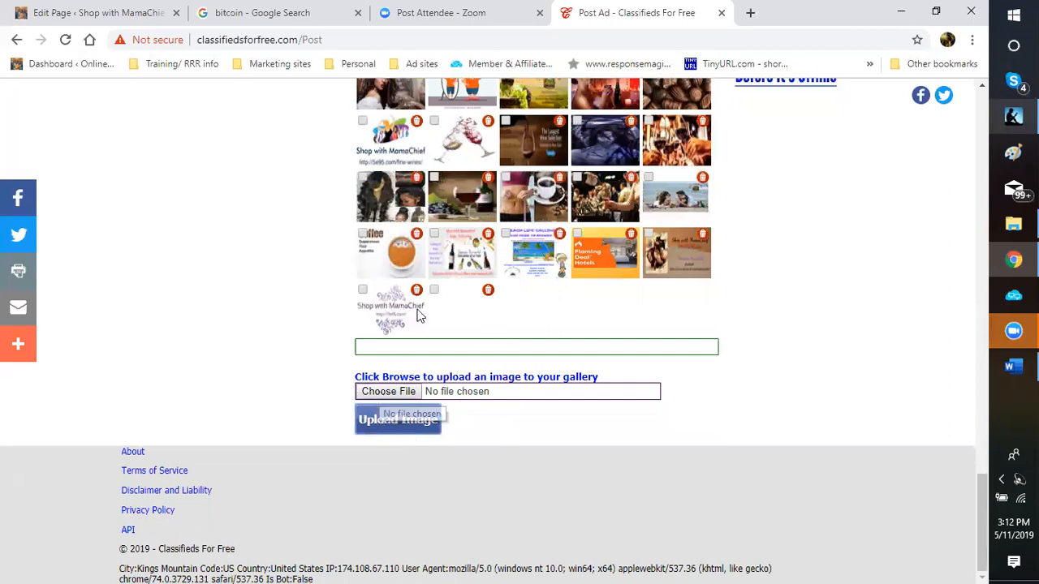
click(382, 392)
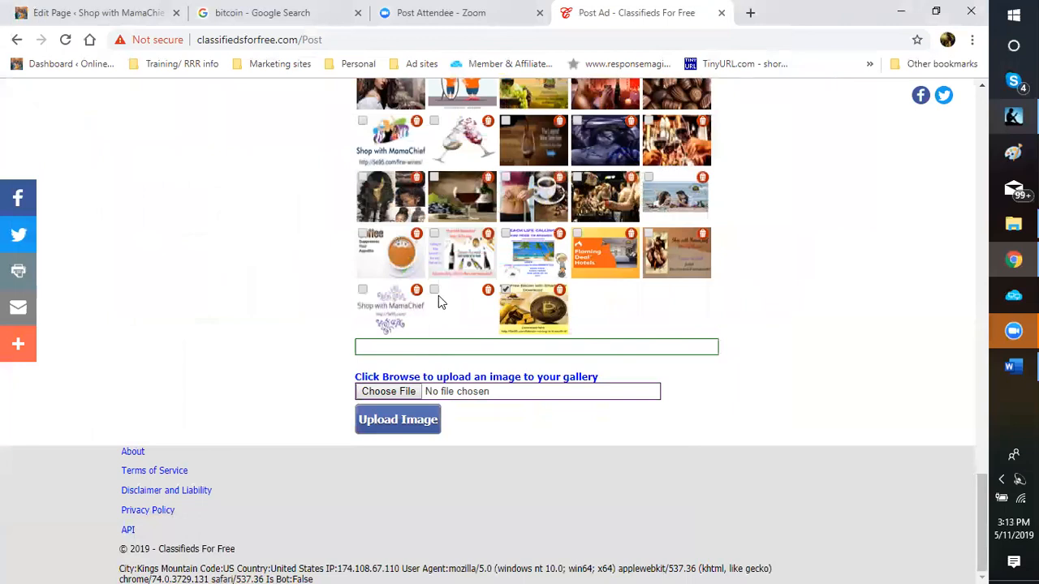
Step: Tick the two newly uploaded gallery thumbnails and check the form's image fields
click(506, 290)
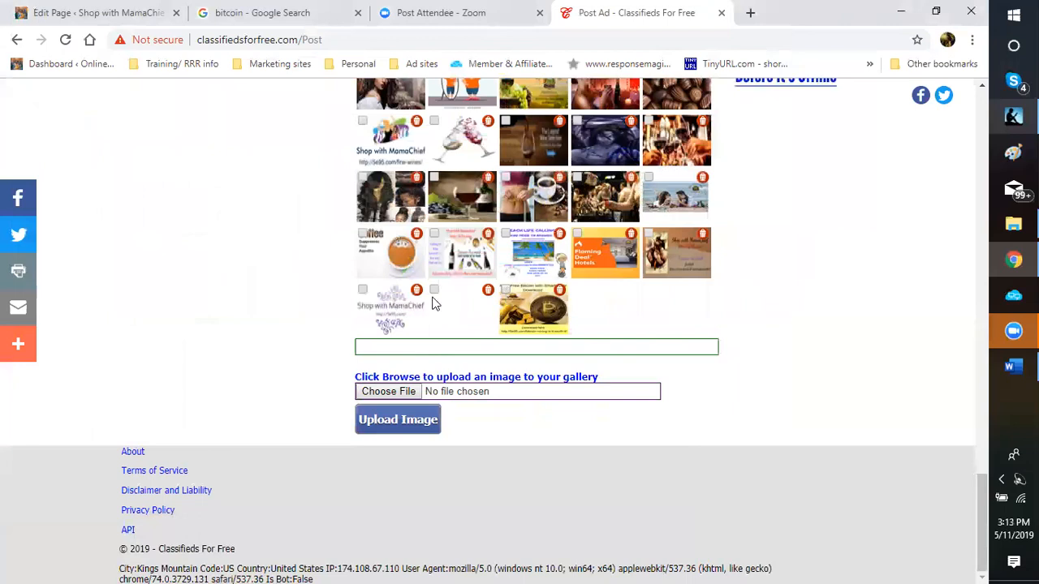
click(434, 290)
click(505, 289)
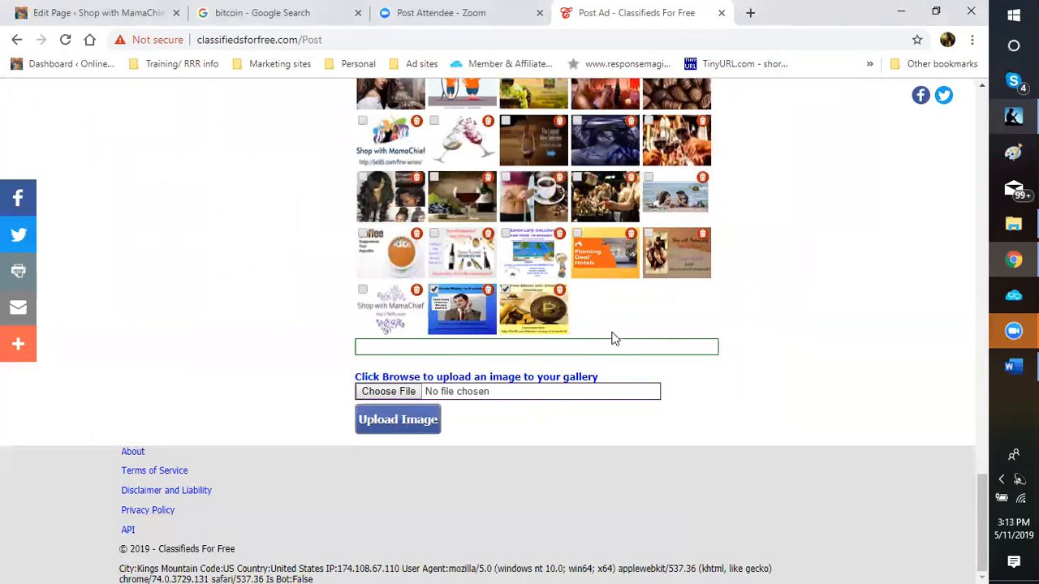
scroll(613, 340, up, 5)
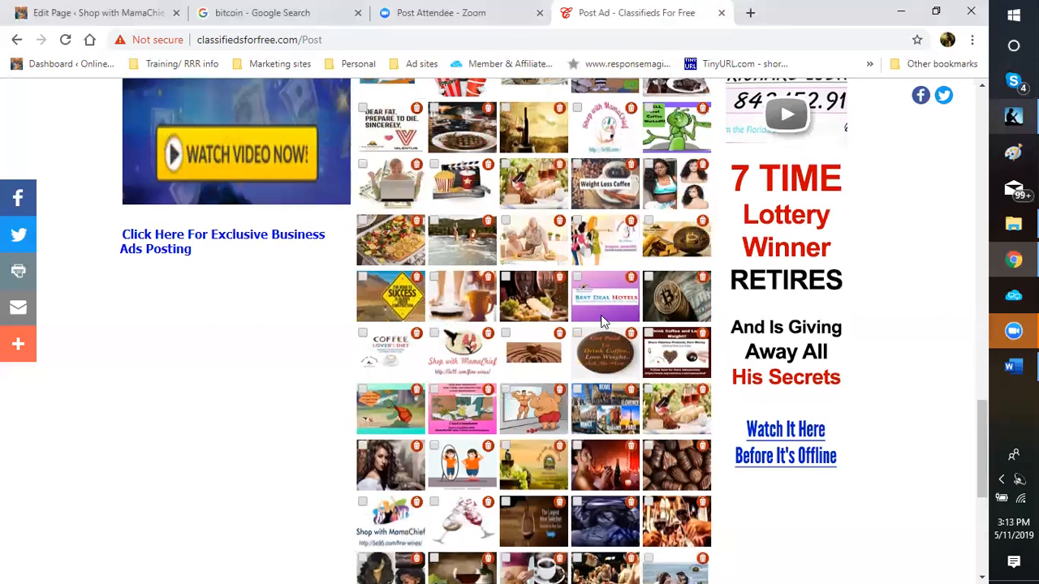
scroll(601, 321, up, 1)
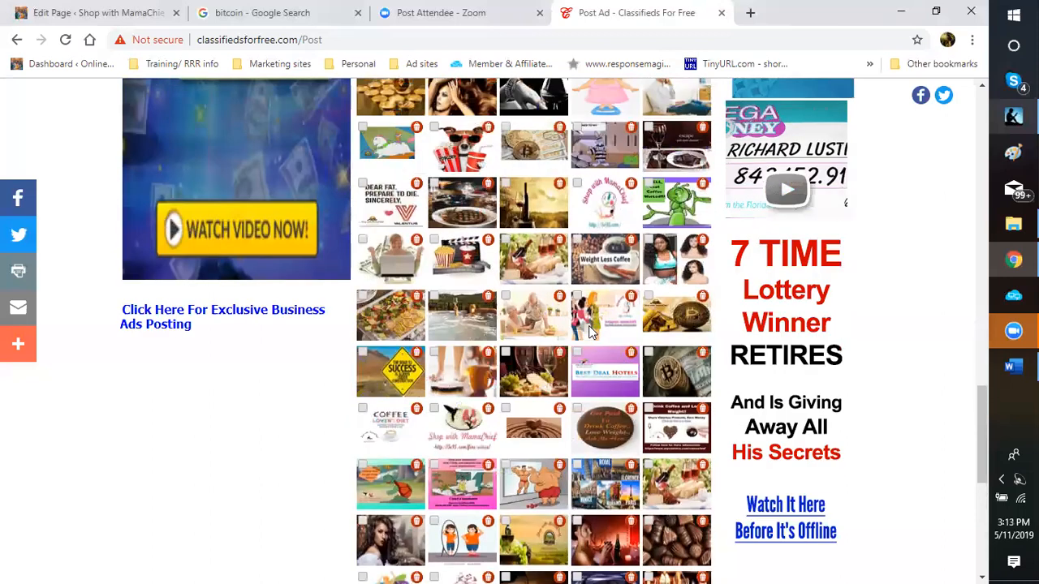
scroll(590, 331, up, 3)
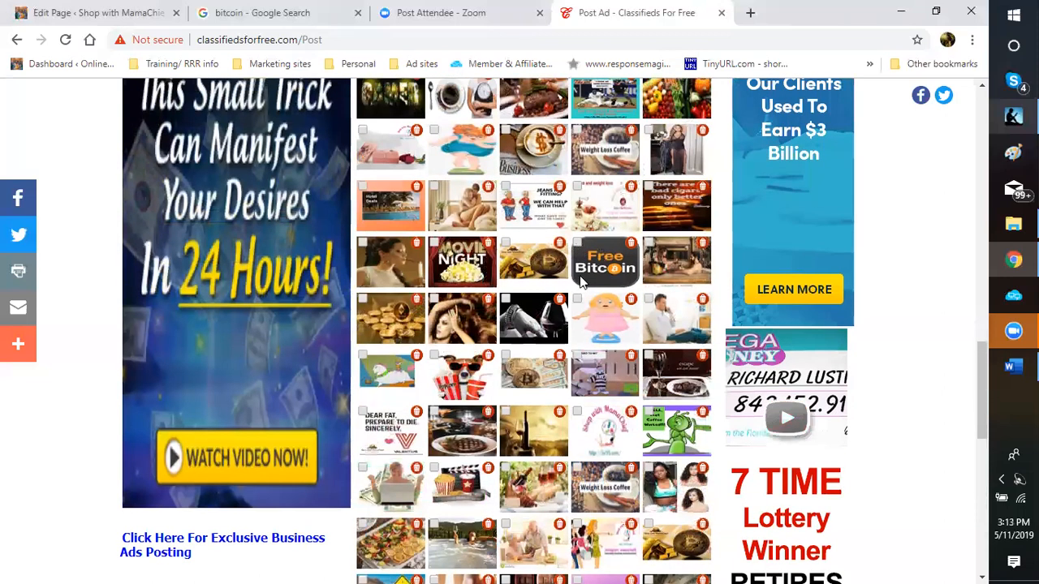
Step: Re-toggle the blue and bitcoin thumbnails so both stay ticked, confirming three attached images
scroll(570, 301, down, 8)
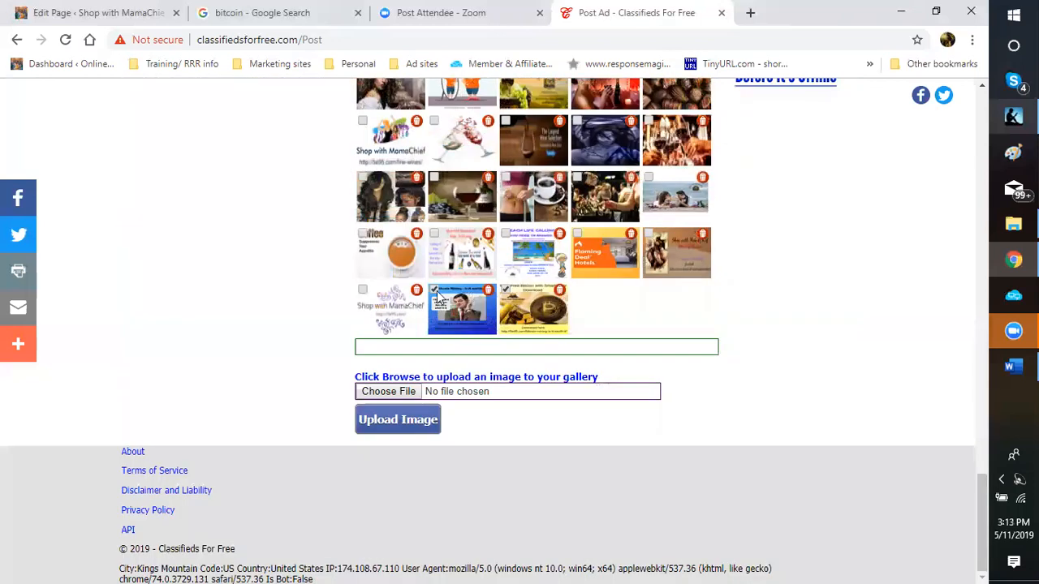
click(507, 290)
click(436, 290)
click(436, 290)
click(507, 290)
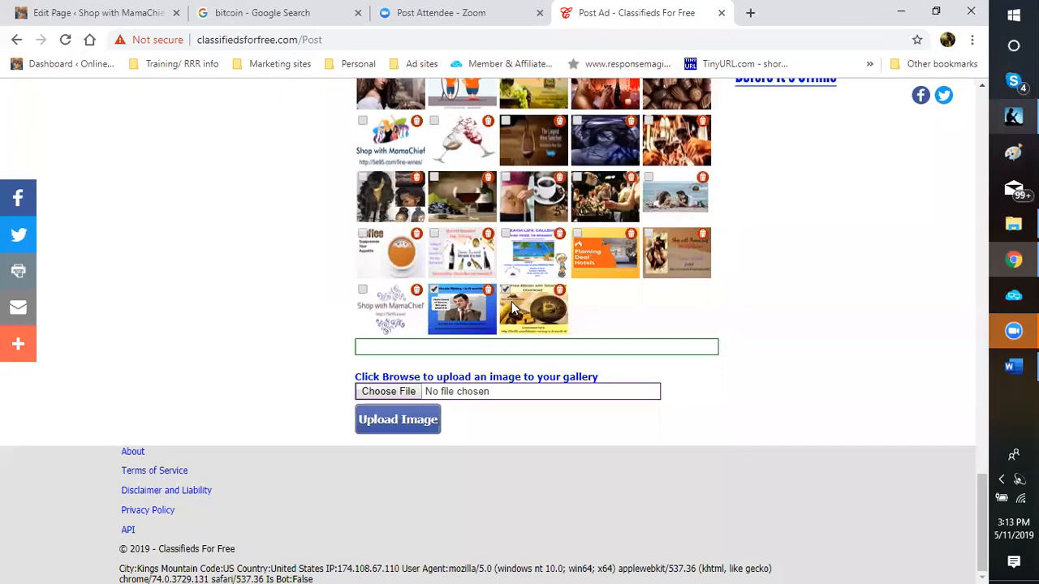
click(505, 291)
scroll(536, 291, up, 2)
scroll(560, 274, up, 3)
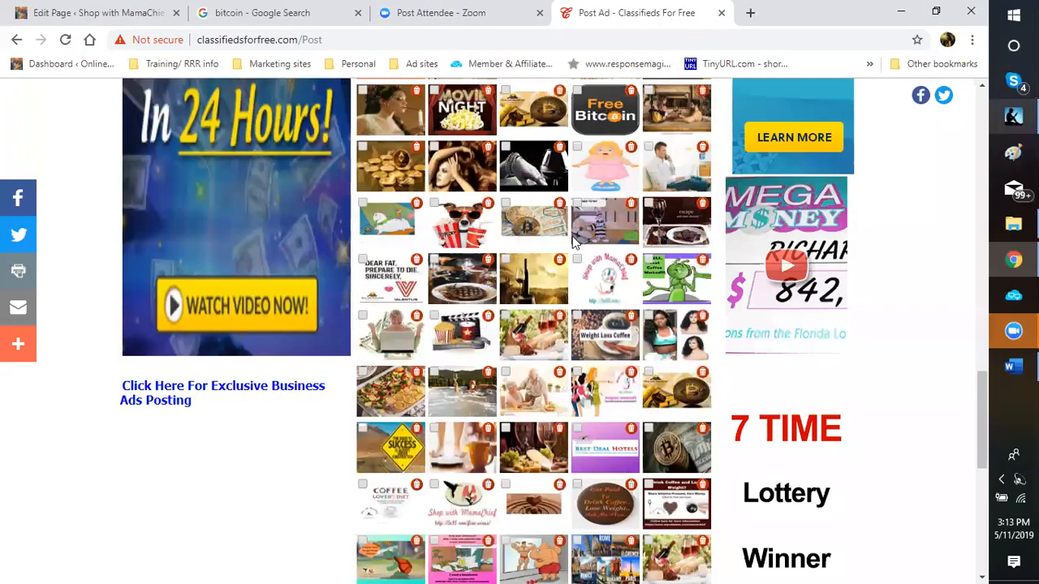
scroll(556, 324, up, 2)
scroll(554, 337, down, 5)
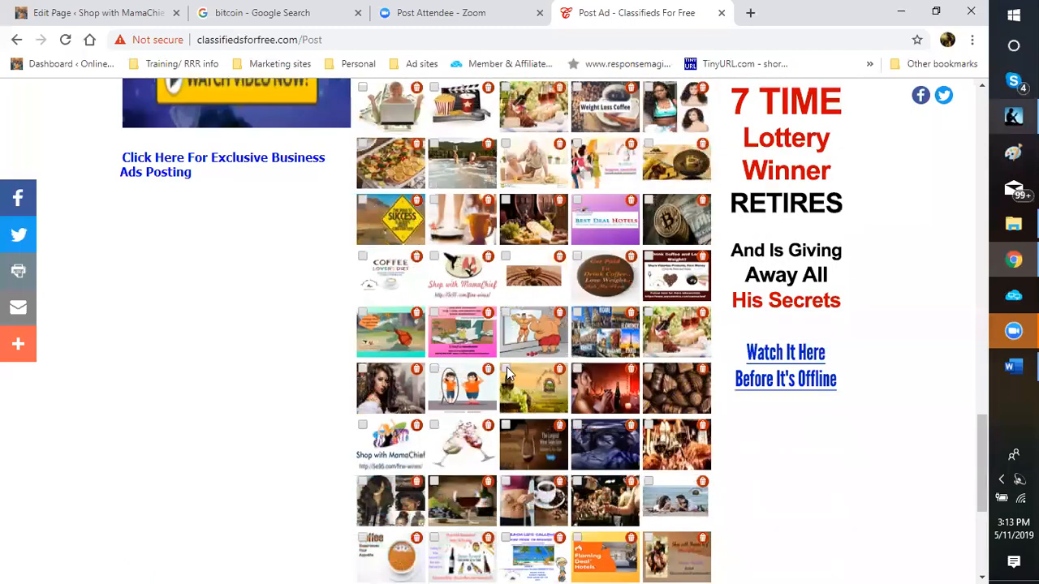
scroll(401, 527, down, 3)
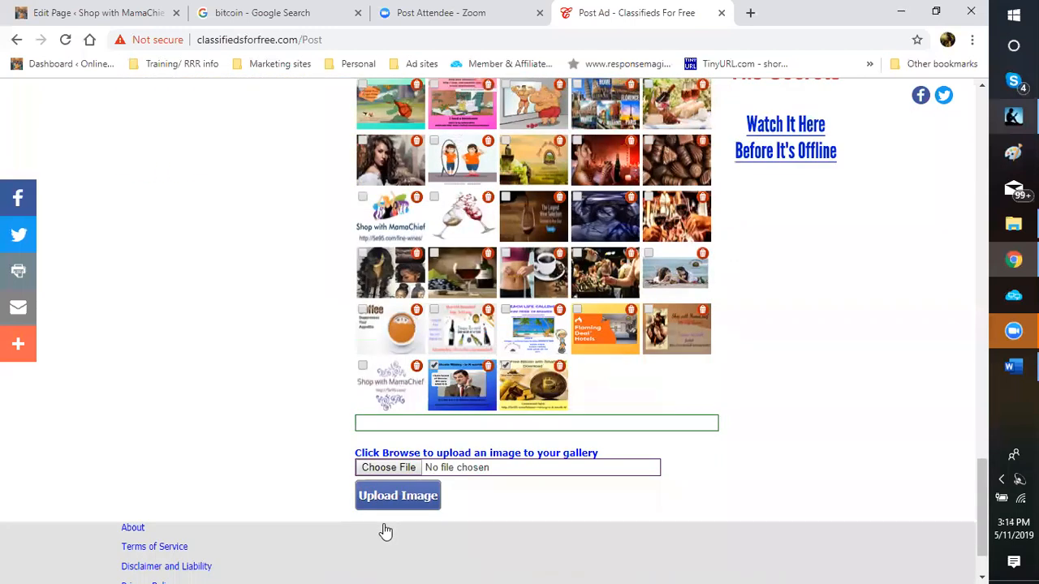
scroll(386, 532, up, 8)
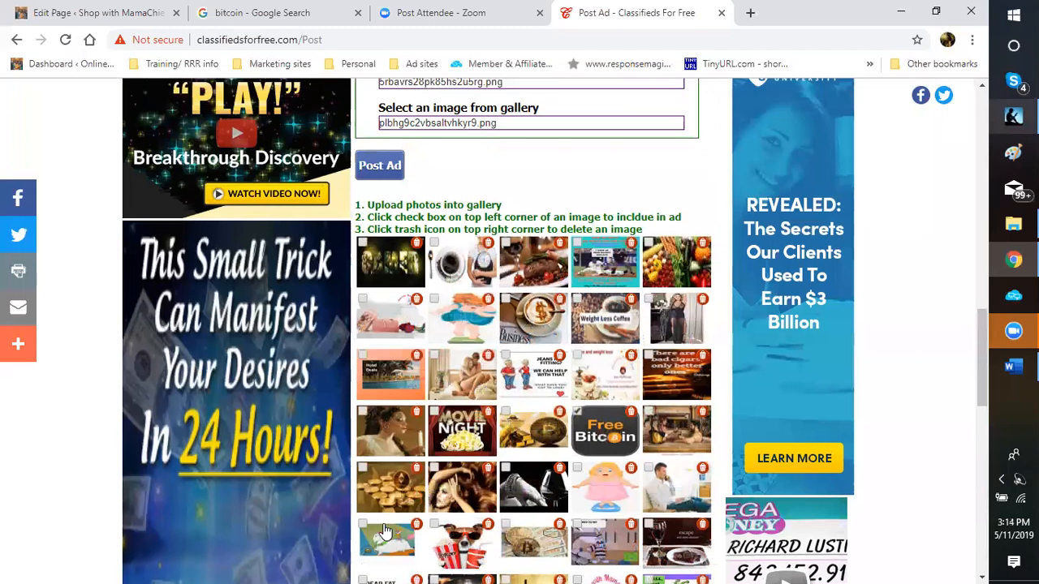
scroll(385, 531, up, 4)
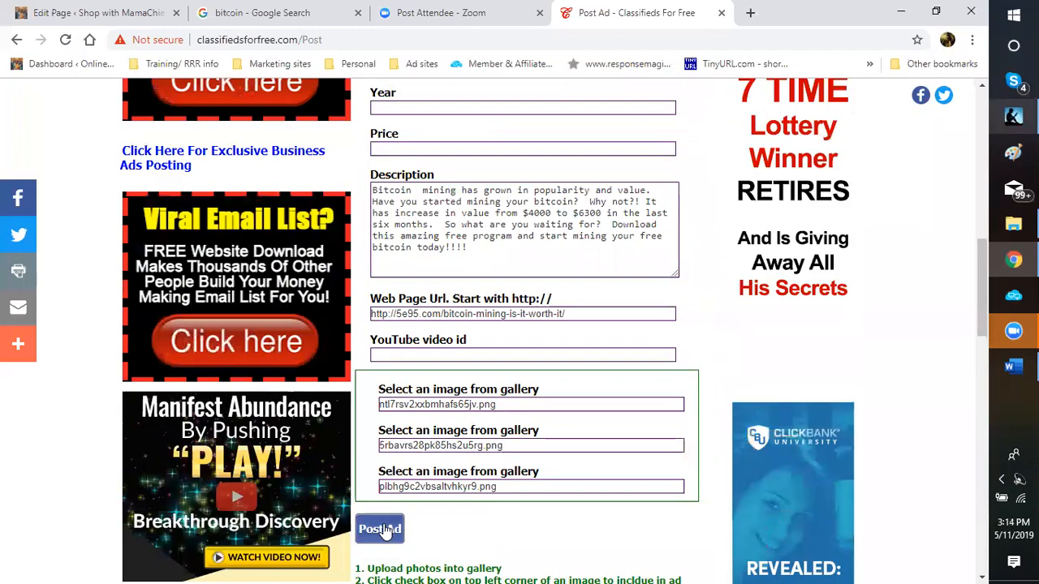
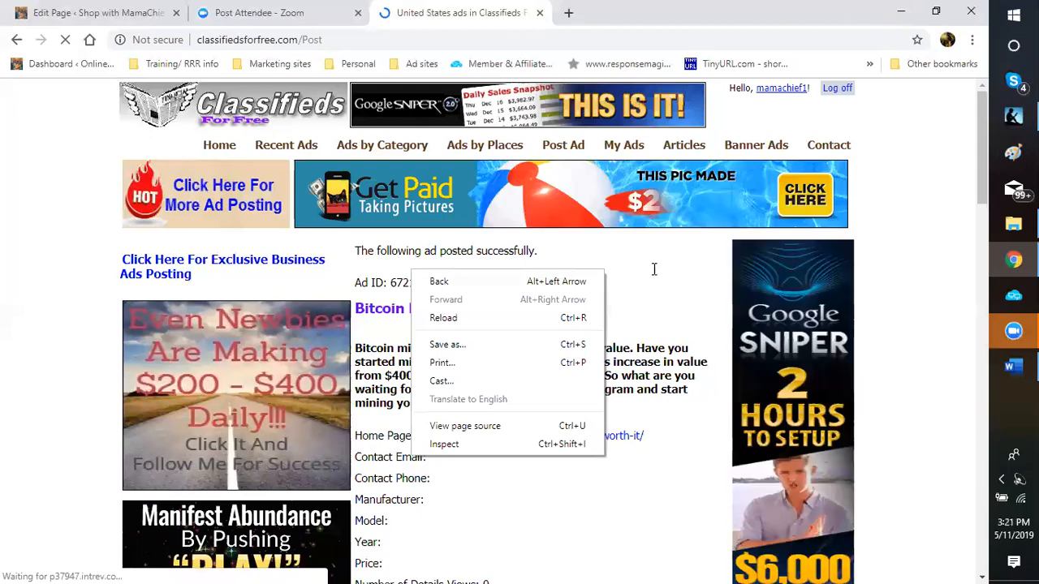
Step: Dismiss the stray context menus and scroll down the confirmation page toward 'Want to Post Another Ad?'
click(663, 314)
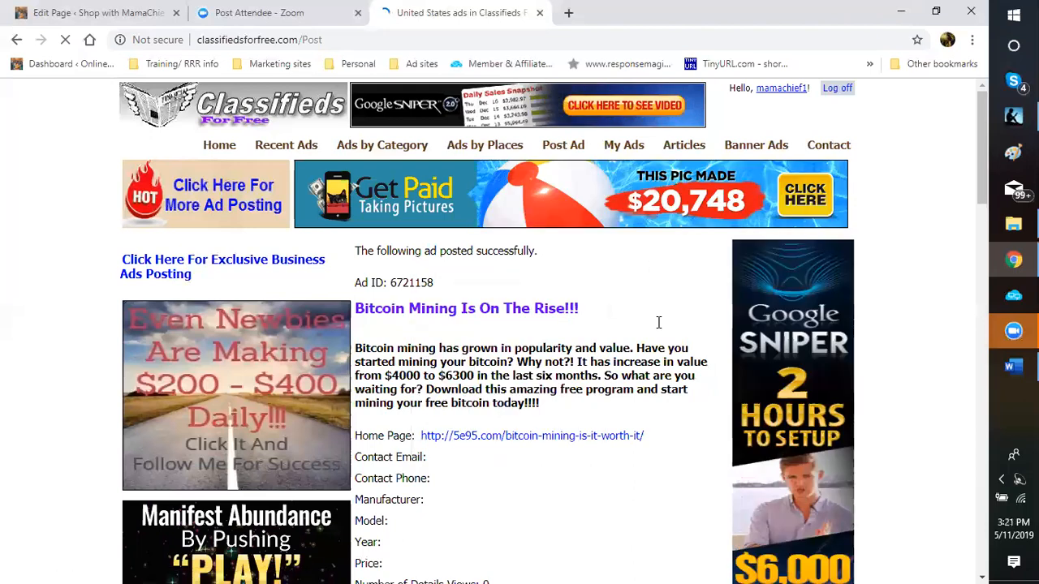
scroll(659, 322, down, 3)
scroll(658, 322, down, 3)
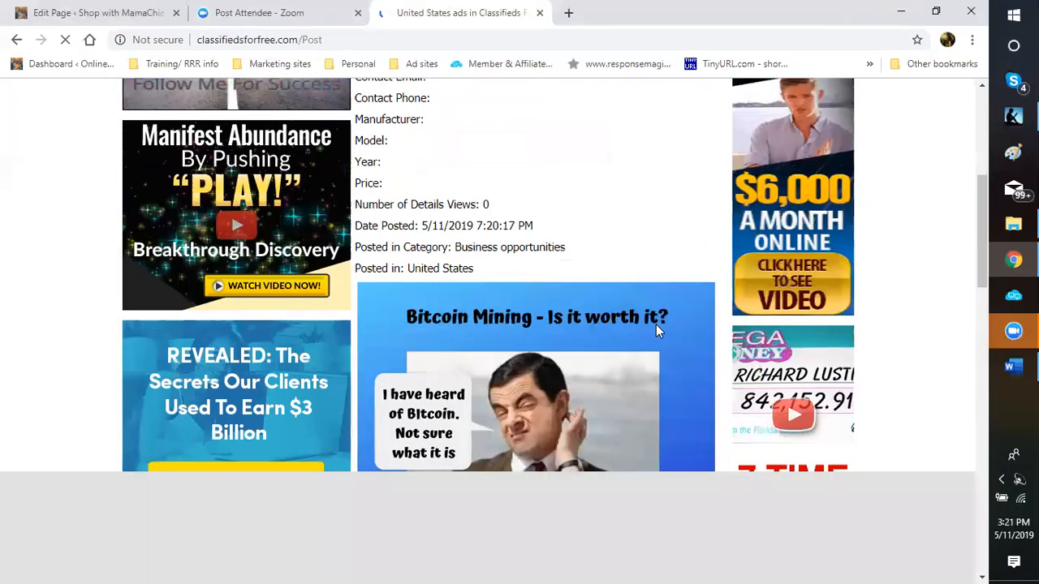
scroll(598, 274, down, 2)
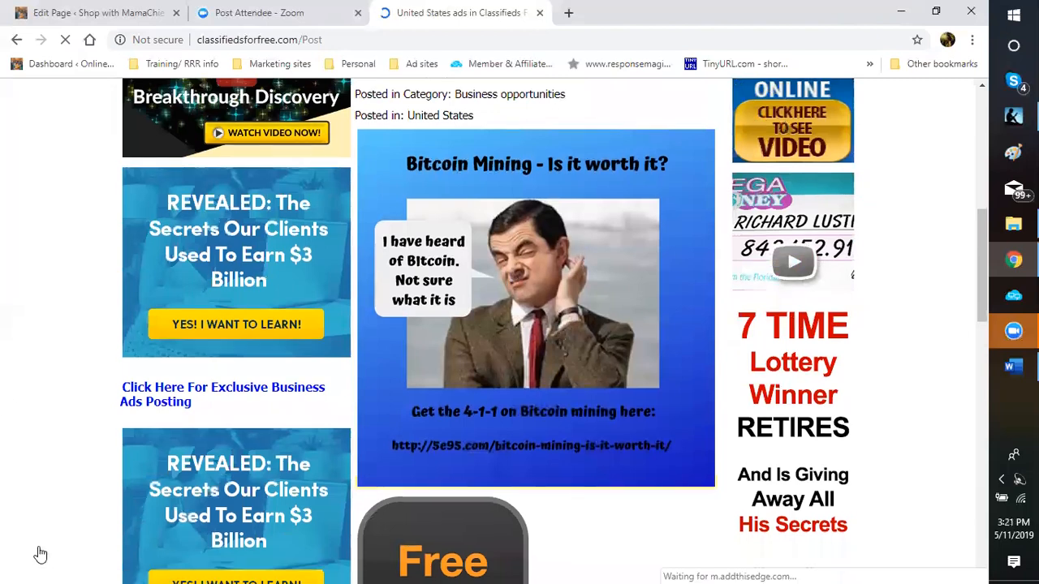
right_click(679, 524)
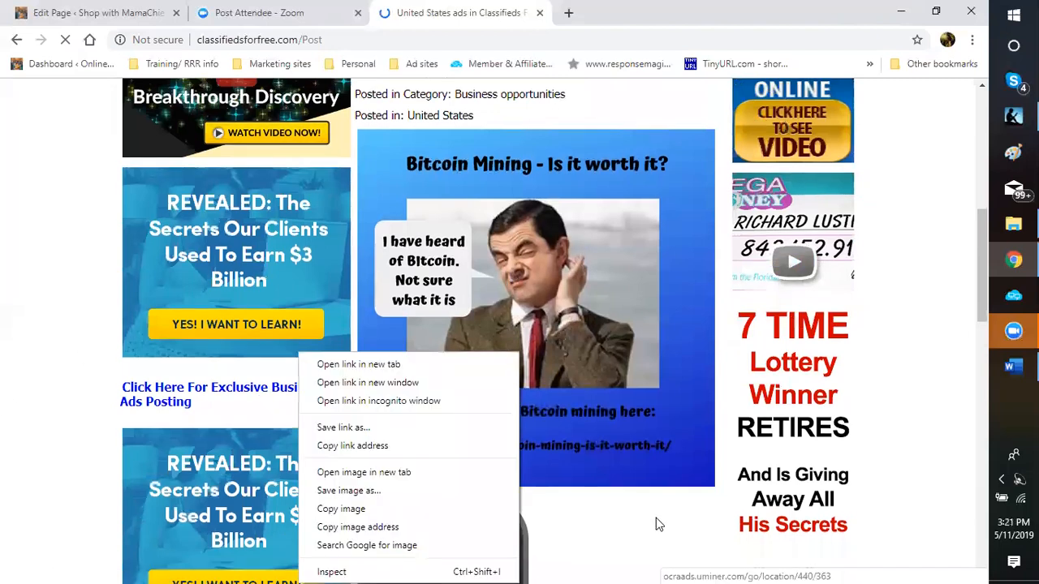
click(496, 385)
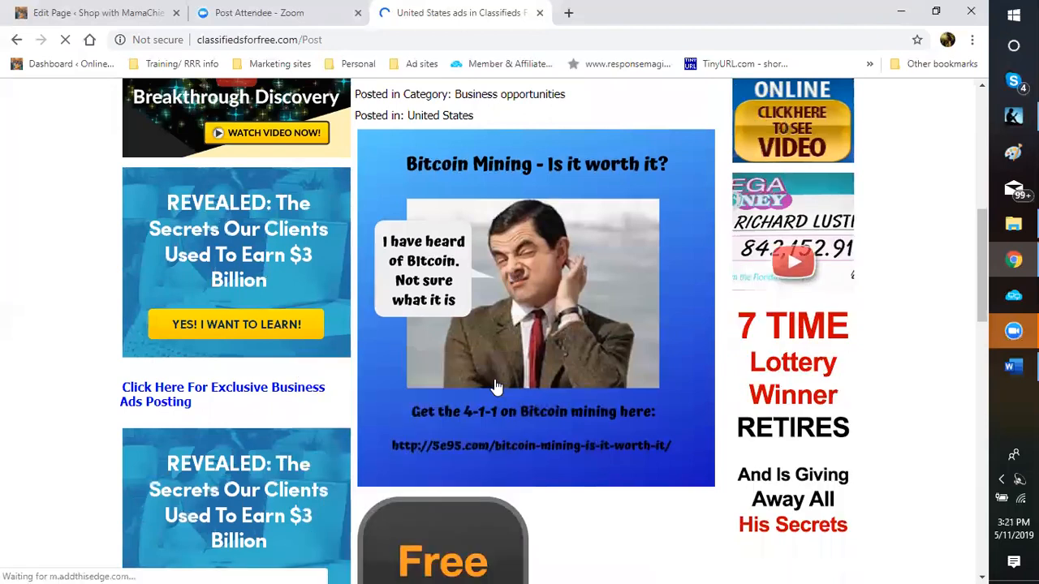
scroll(507, 366, down, 3)
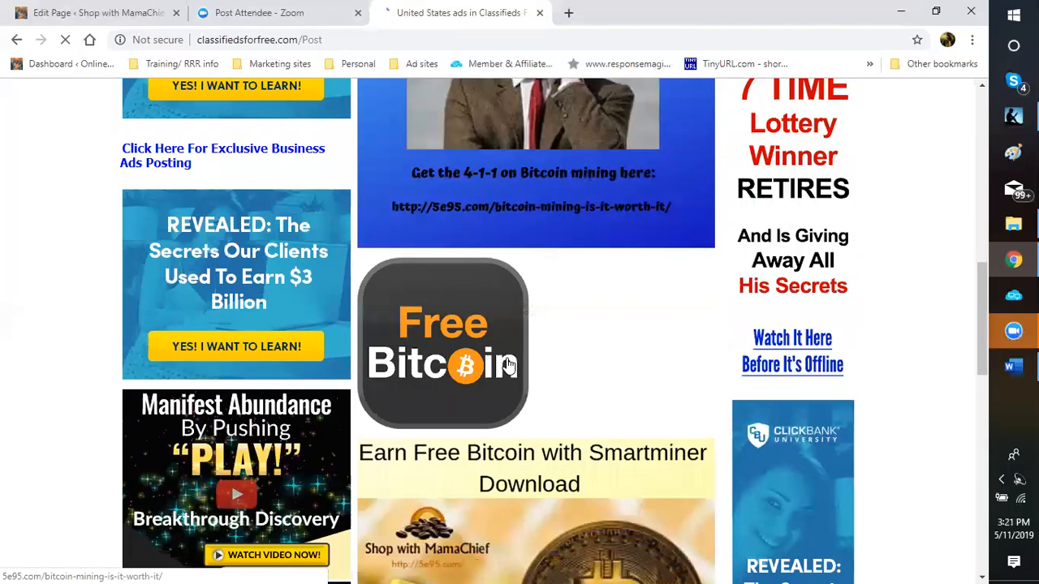
scroll(566, 391, down, 3)
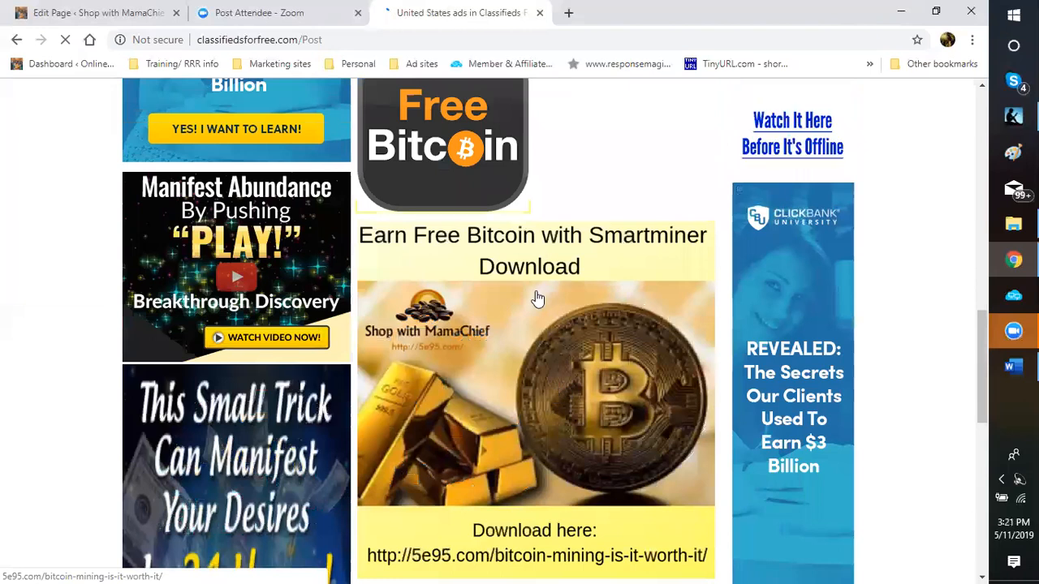
scroll(529, 313, down, 5)
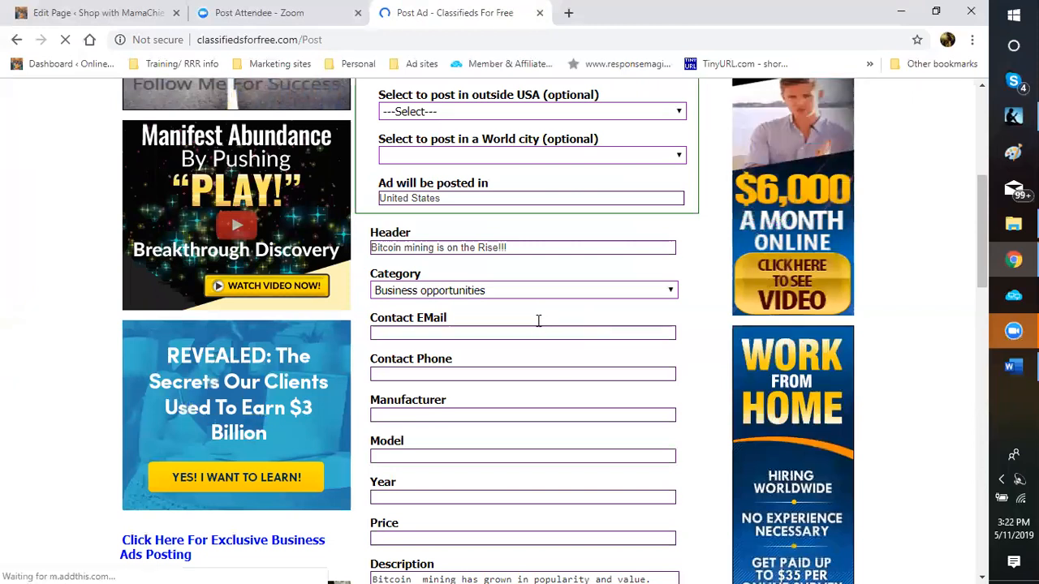
Step: Choose Alabama as the US state to post the Bitcoin ad in
scroll(542, 320, down, 10)
scroll(542, 320, up, 4)
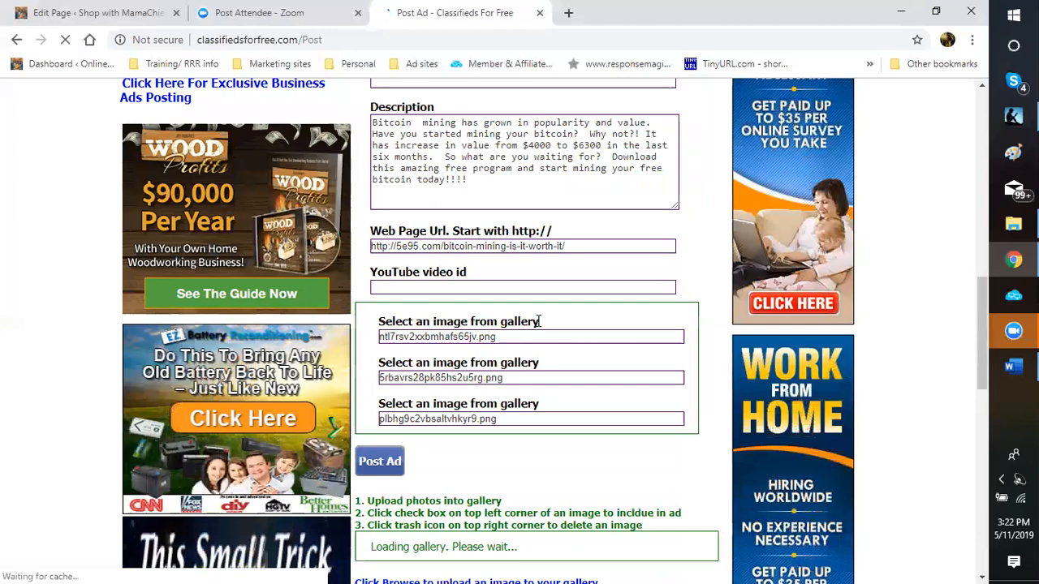
scroll(539, 321, up, 3)
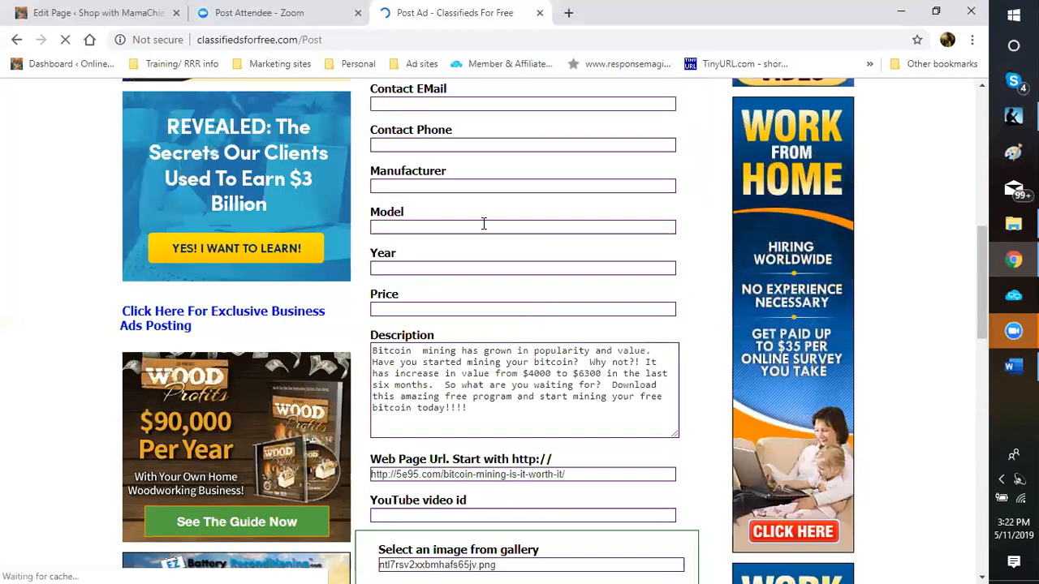
scroll(477, 216, up, 3)
scroll(649, 244, up, 2)
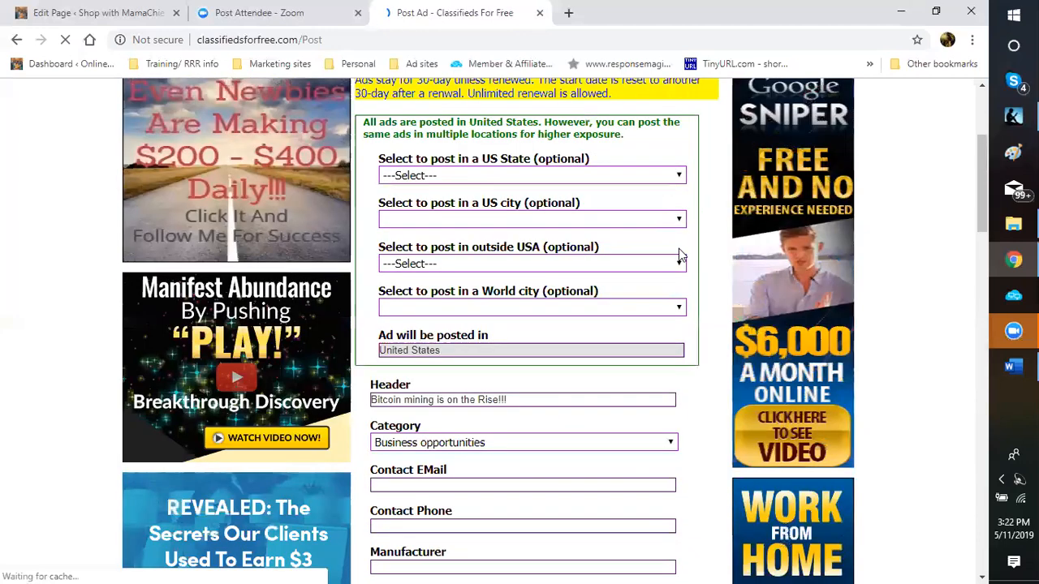
scroll(678, 250, up, 1)
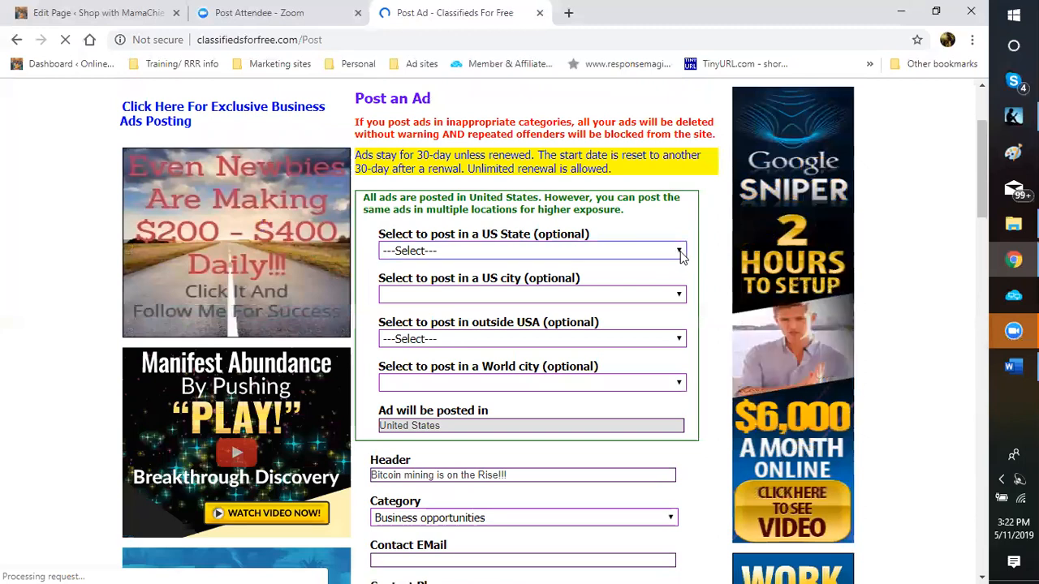
click(680, 253)
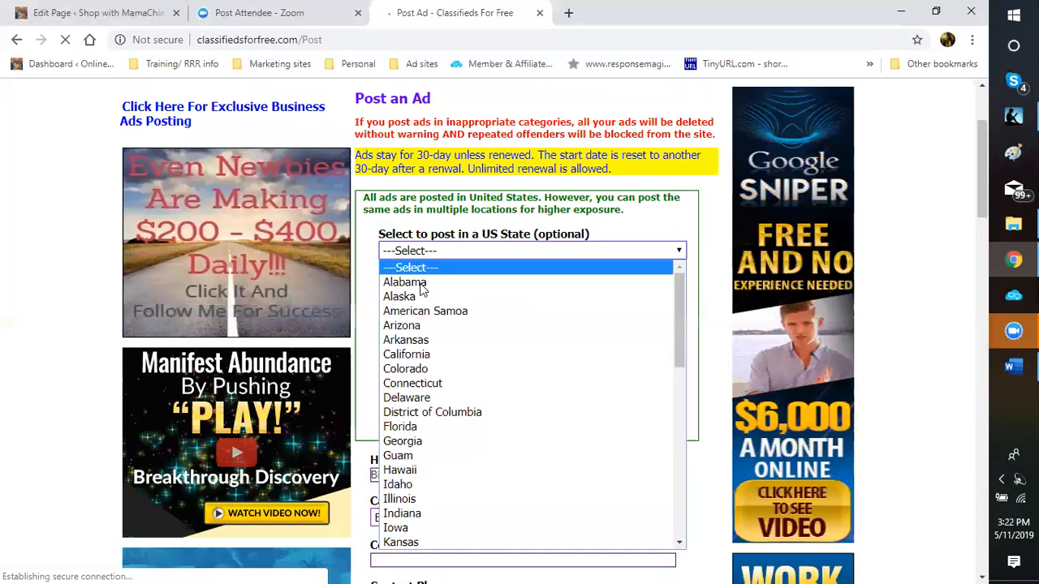
click(422, 283)
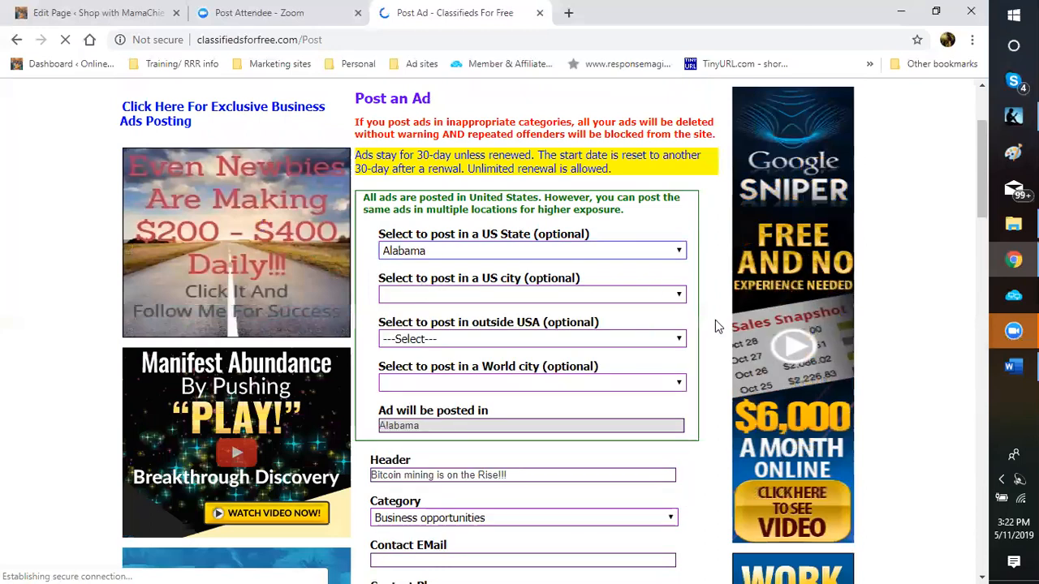
Step: Submit the Alabama Bitcoin mining ad with Post Ad
scroll(701, 318, down, 1)
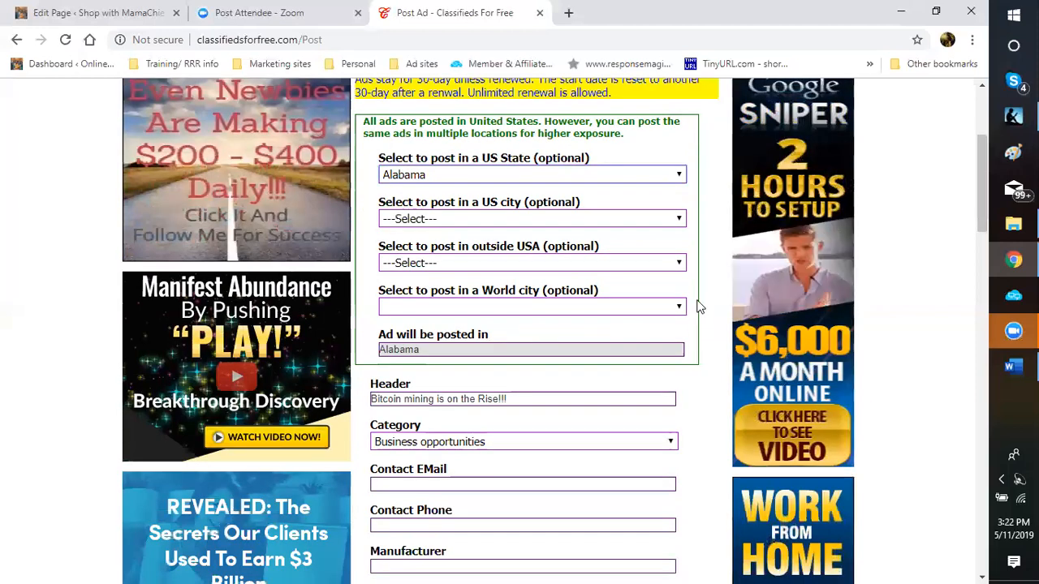
scroll(686, 278, down, 1)
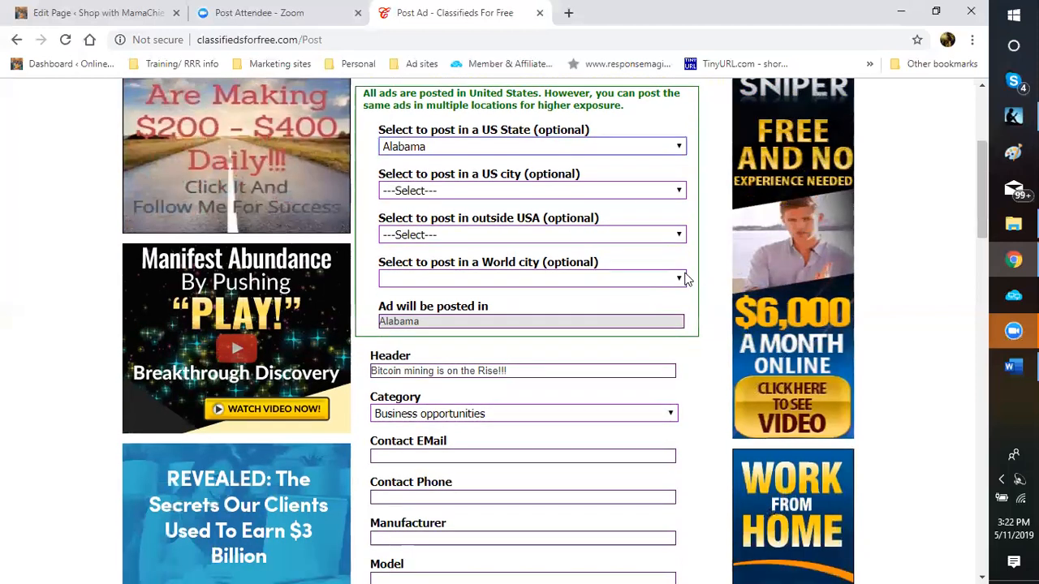
scroll(678, 284, down, 3)
scroll(447, 355, down, 5)
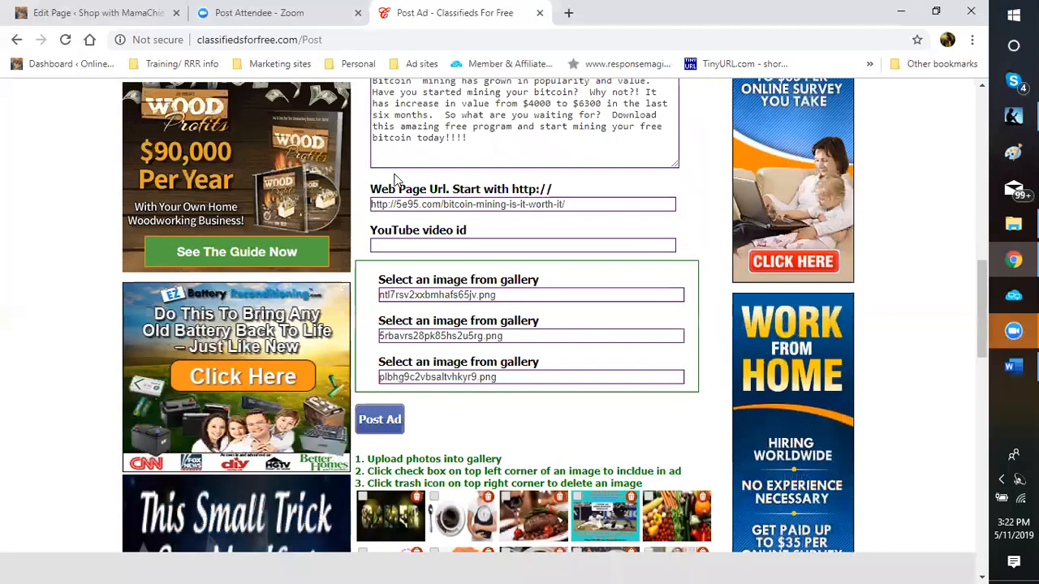
scroll(395, 178, down, 3)
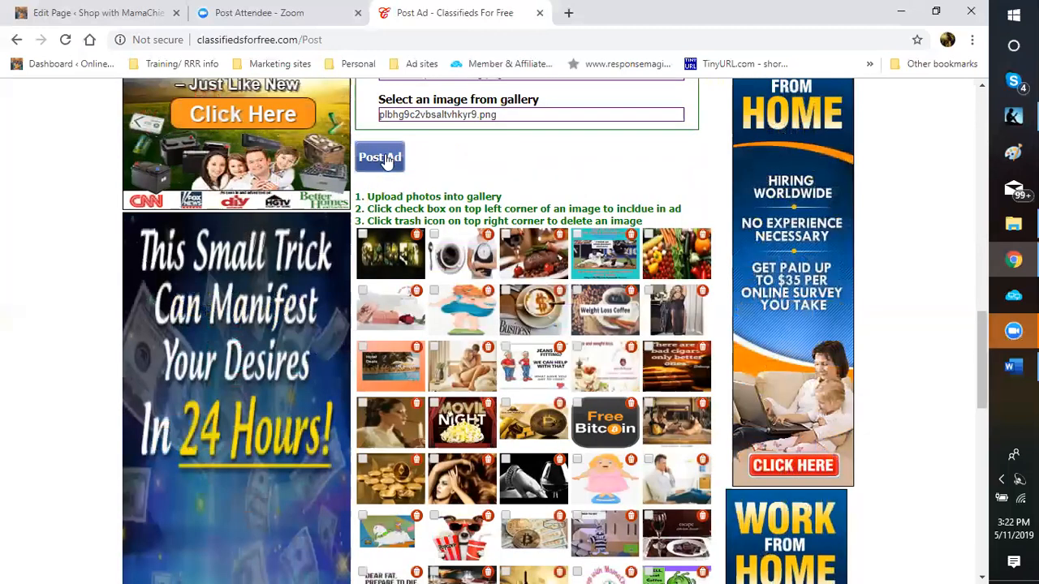
click(387, 160)
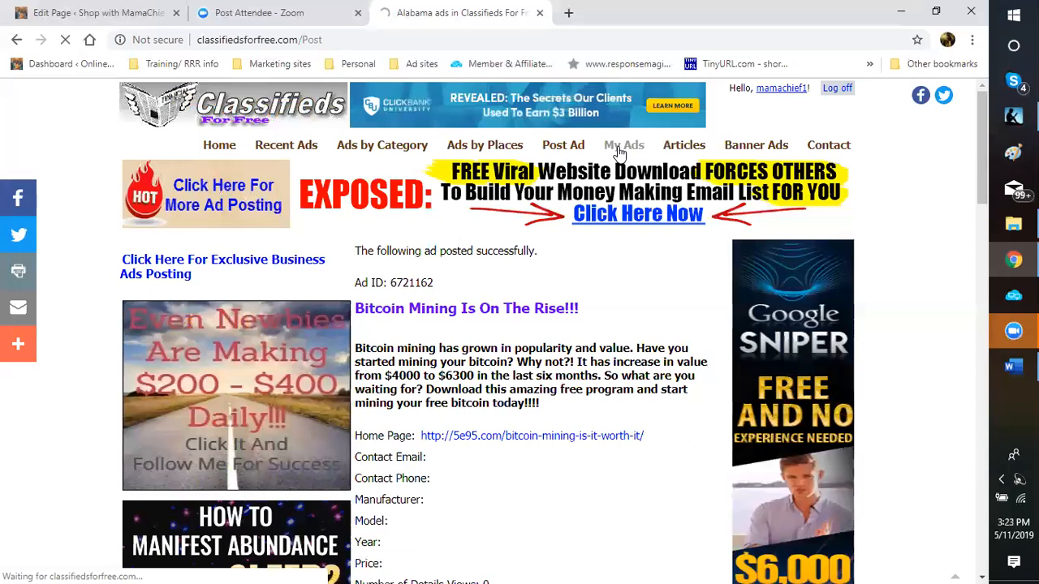
Step: Open My Ads to list the three 'Bitcoin Mining Is On The Rise!!!' ads with their view counts
click(619, 151)
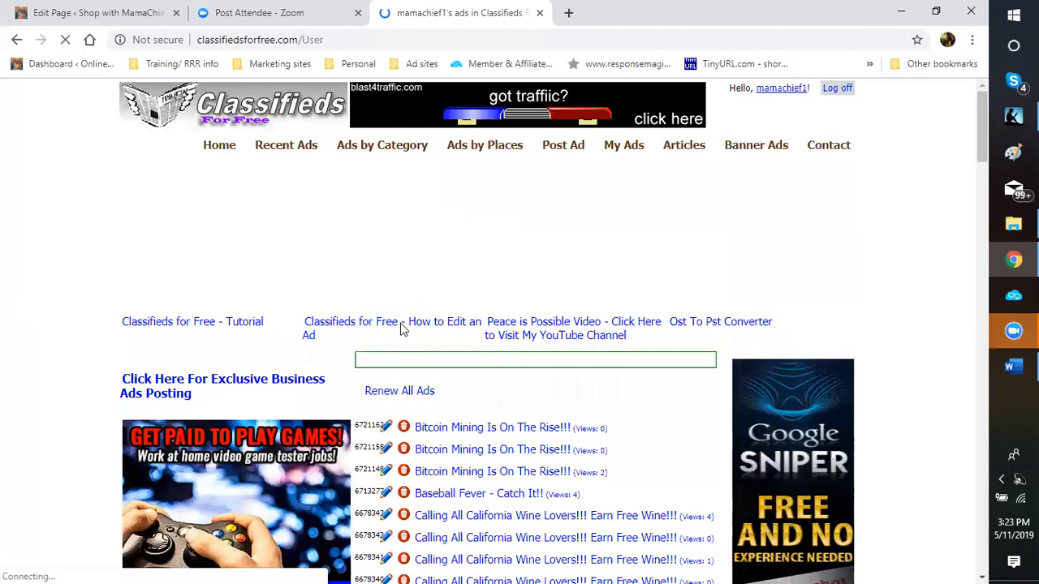
scroll(402, 330, down, 2)
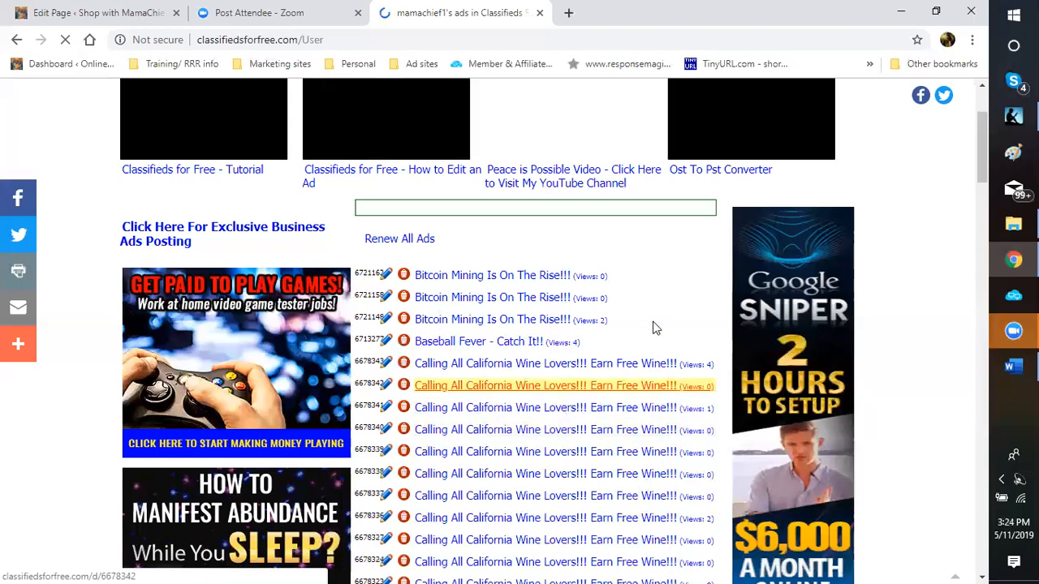
scroll(645, 363, down, 1)
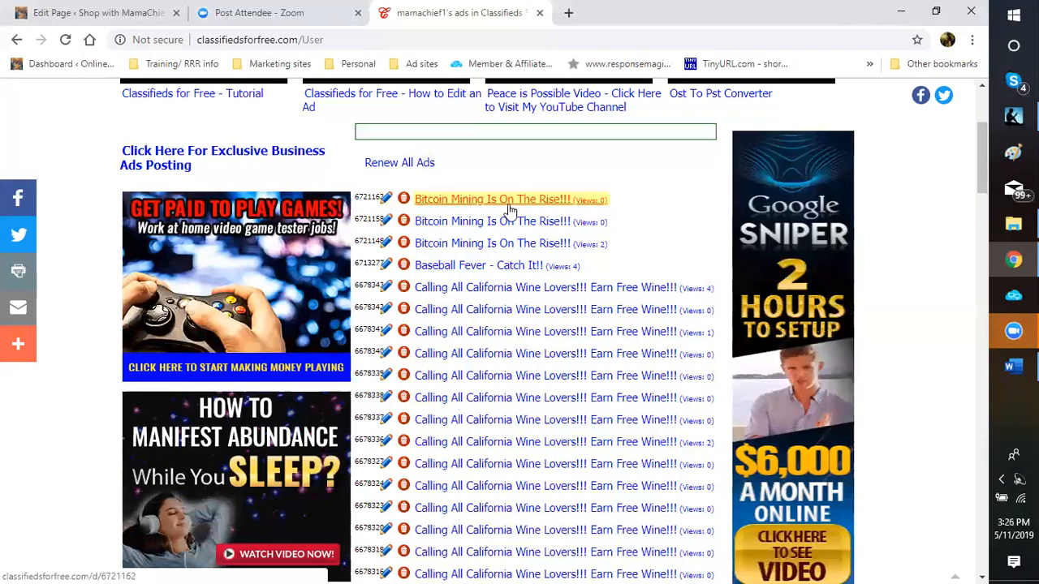
Step: Edit the top 'Bitcoin Mining Is On The Rise!!!' ad, review its description, link and images, then Update
click(382, 203)
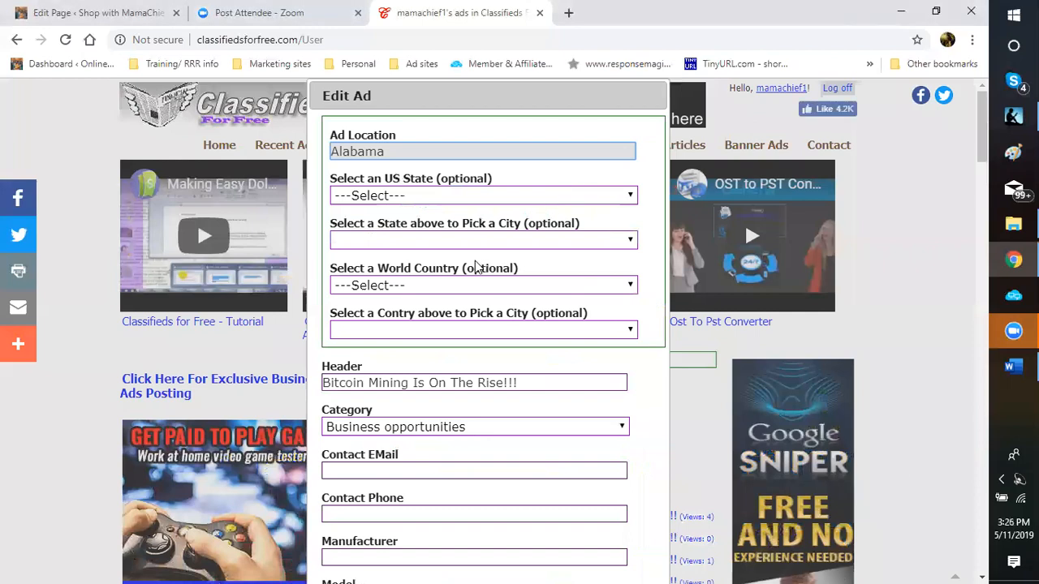
scroll(477, 268, down, 2)
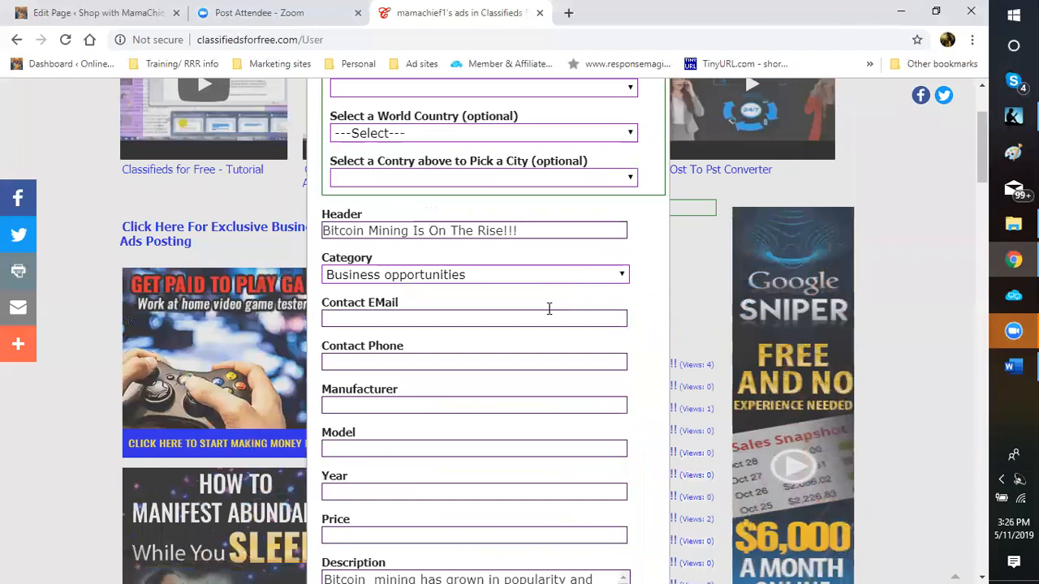
scroll(543, 354, down, 5)
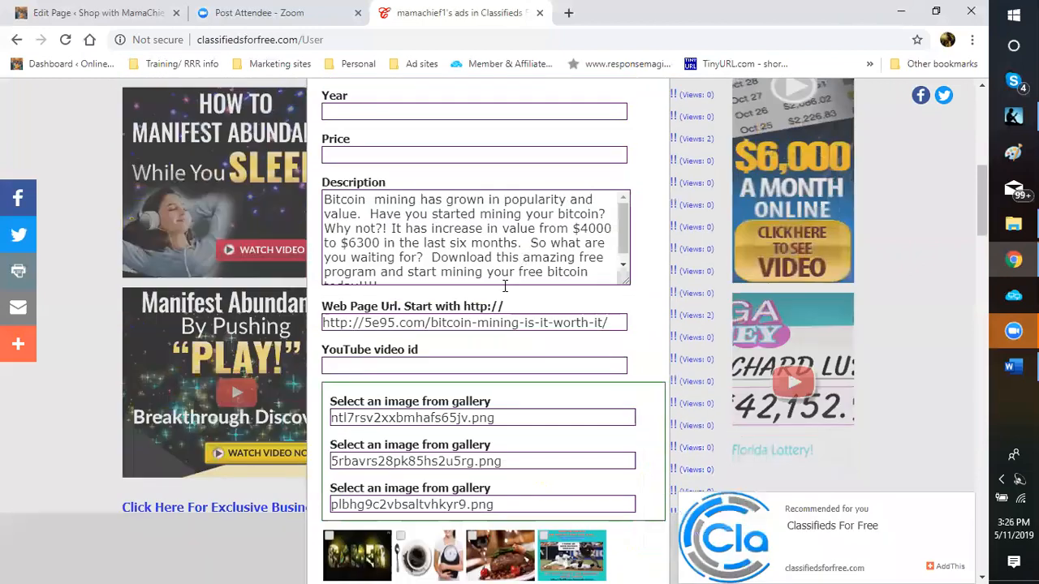
scroll(536, 357, down, 3)
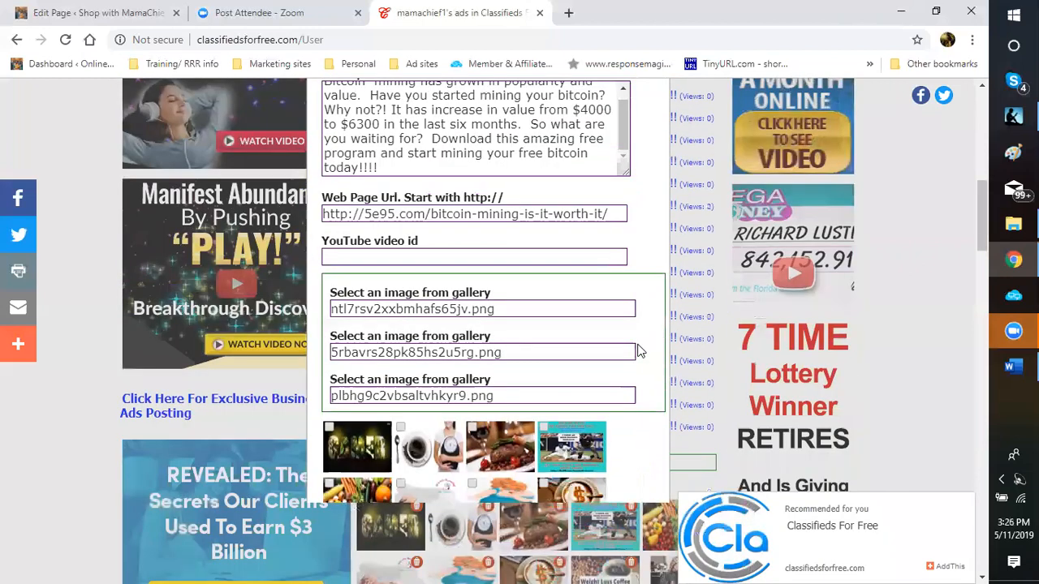
scroll(638, 351, down, 2)
scroll(633, 357, down, 3)
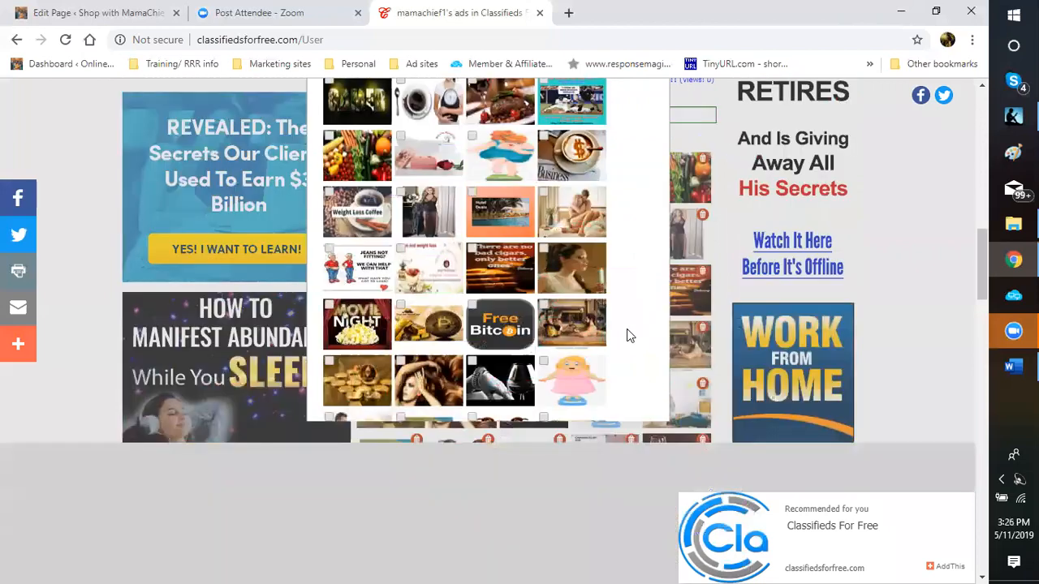
scroll(627, 328, down, 2)
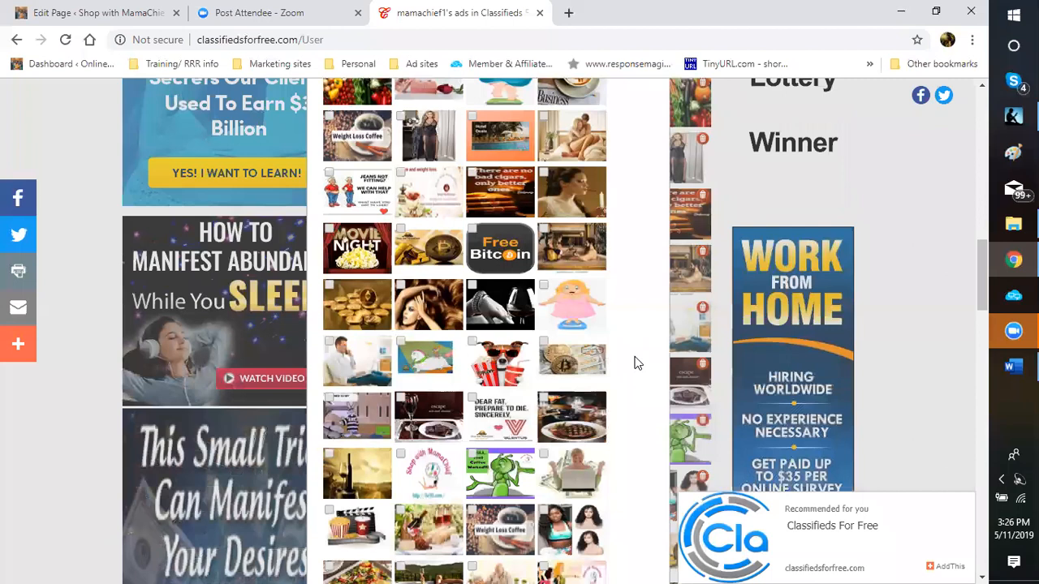
scroll(635, 361, down, 3)
scroll(635, 361, down, 5)
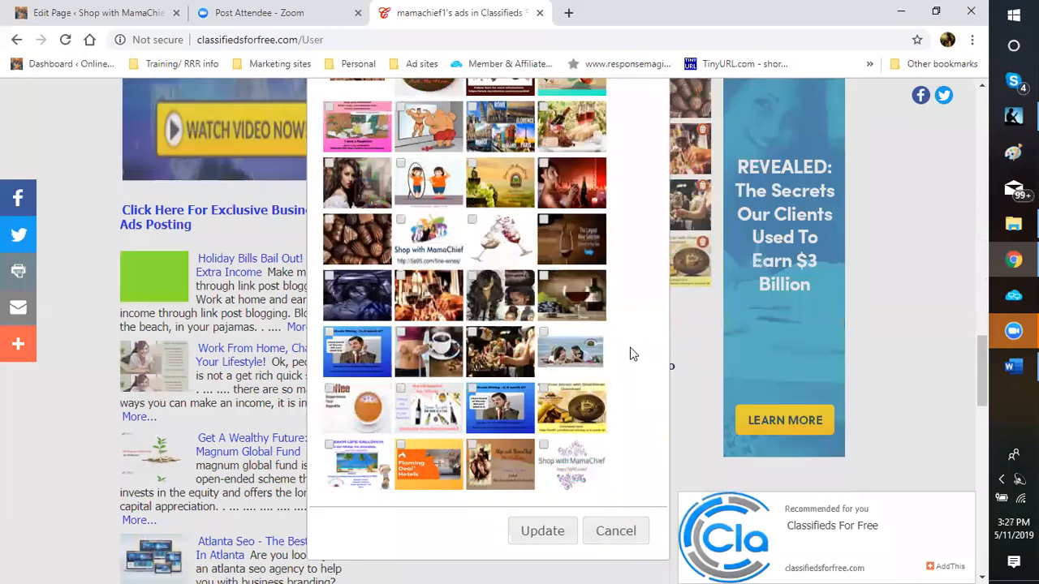
click(549, 312)
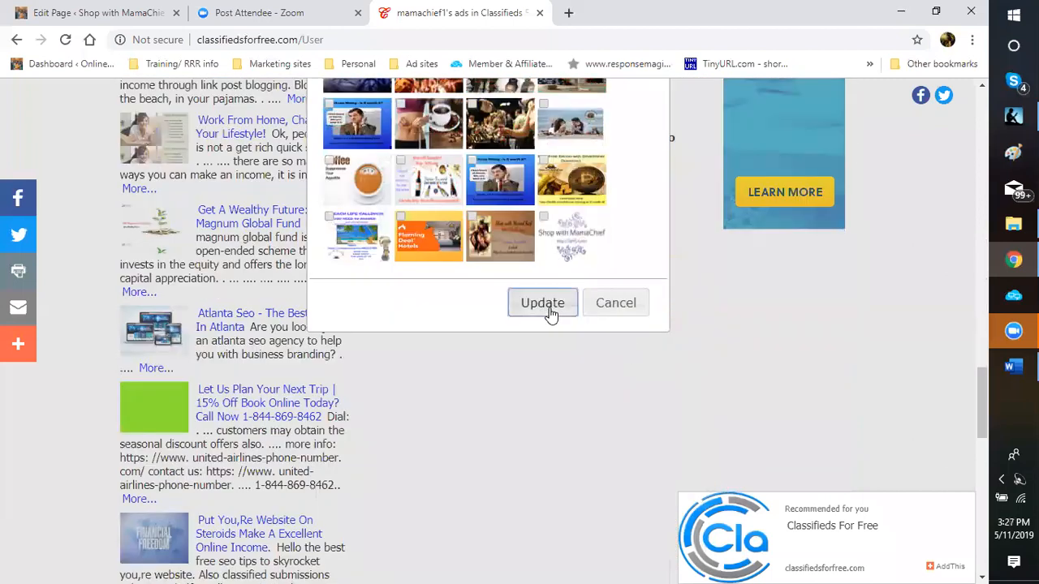